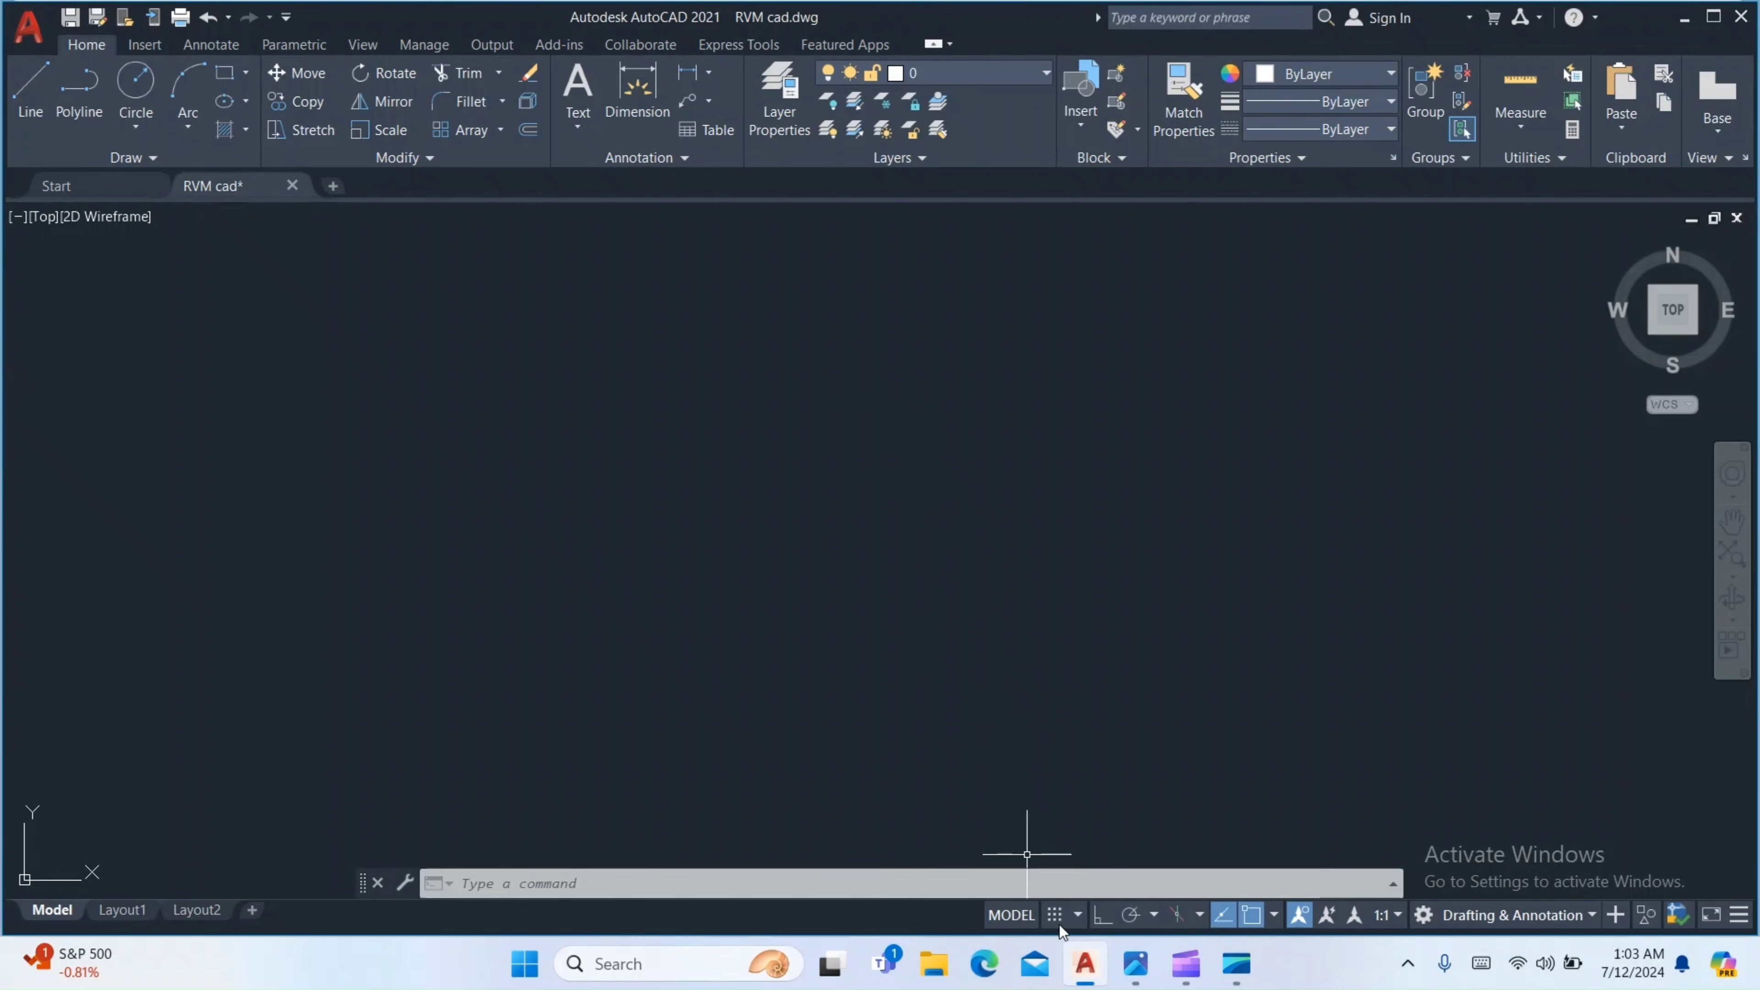
Switch to Photos, look through the three reference plate drawings and the first plate's dimensions, and return to AutoCAD
left_click(1134, 966)
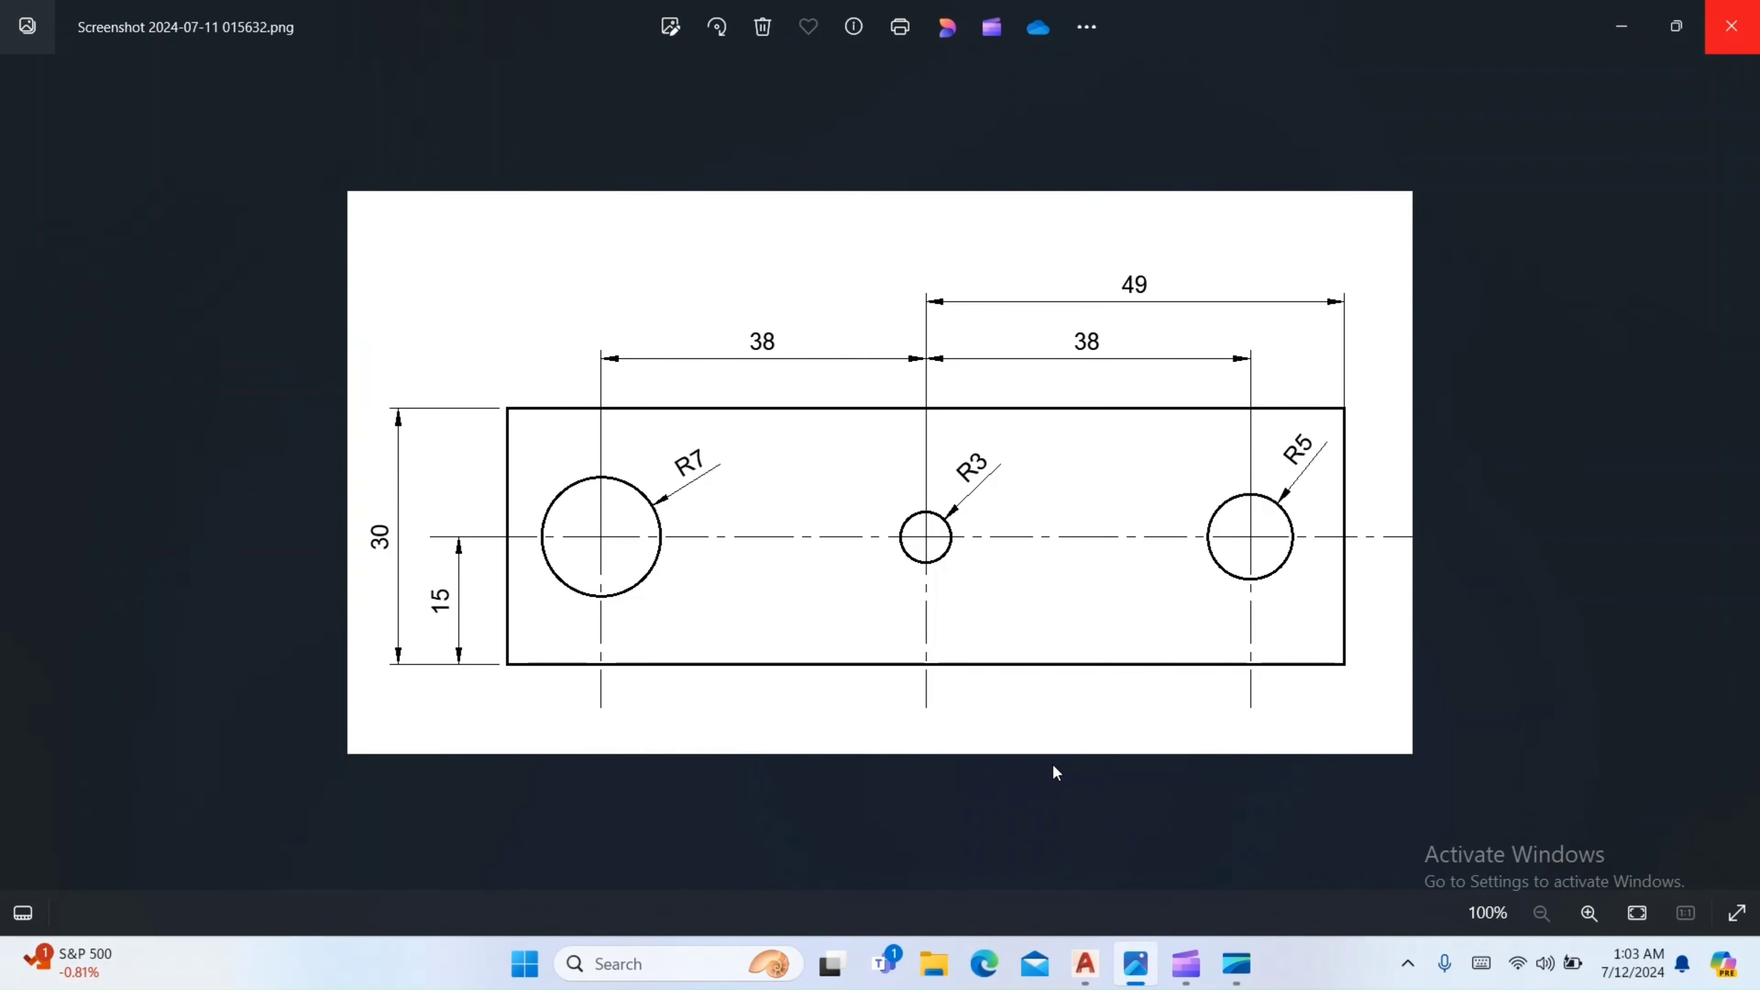
key("Right")
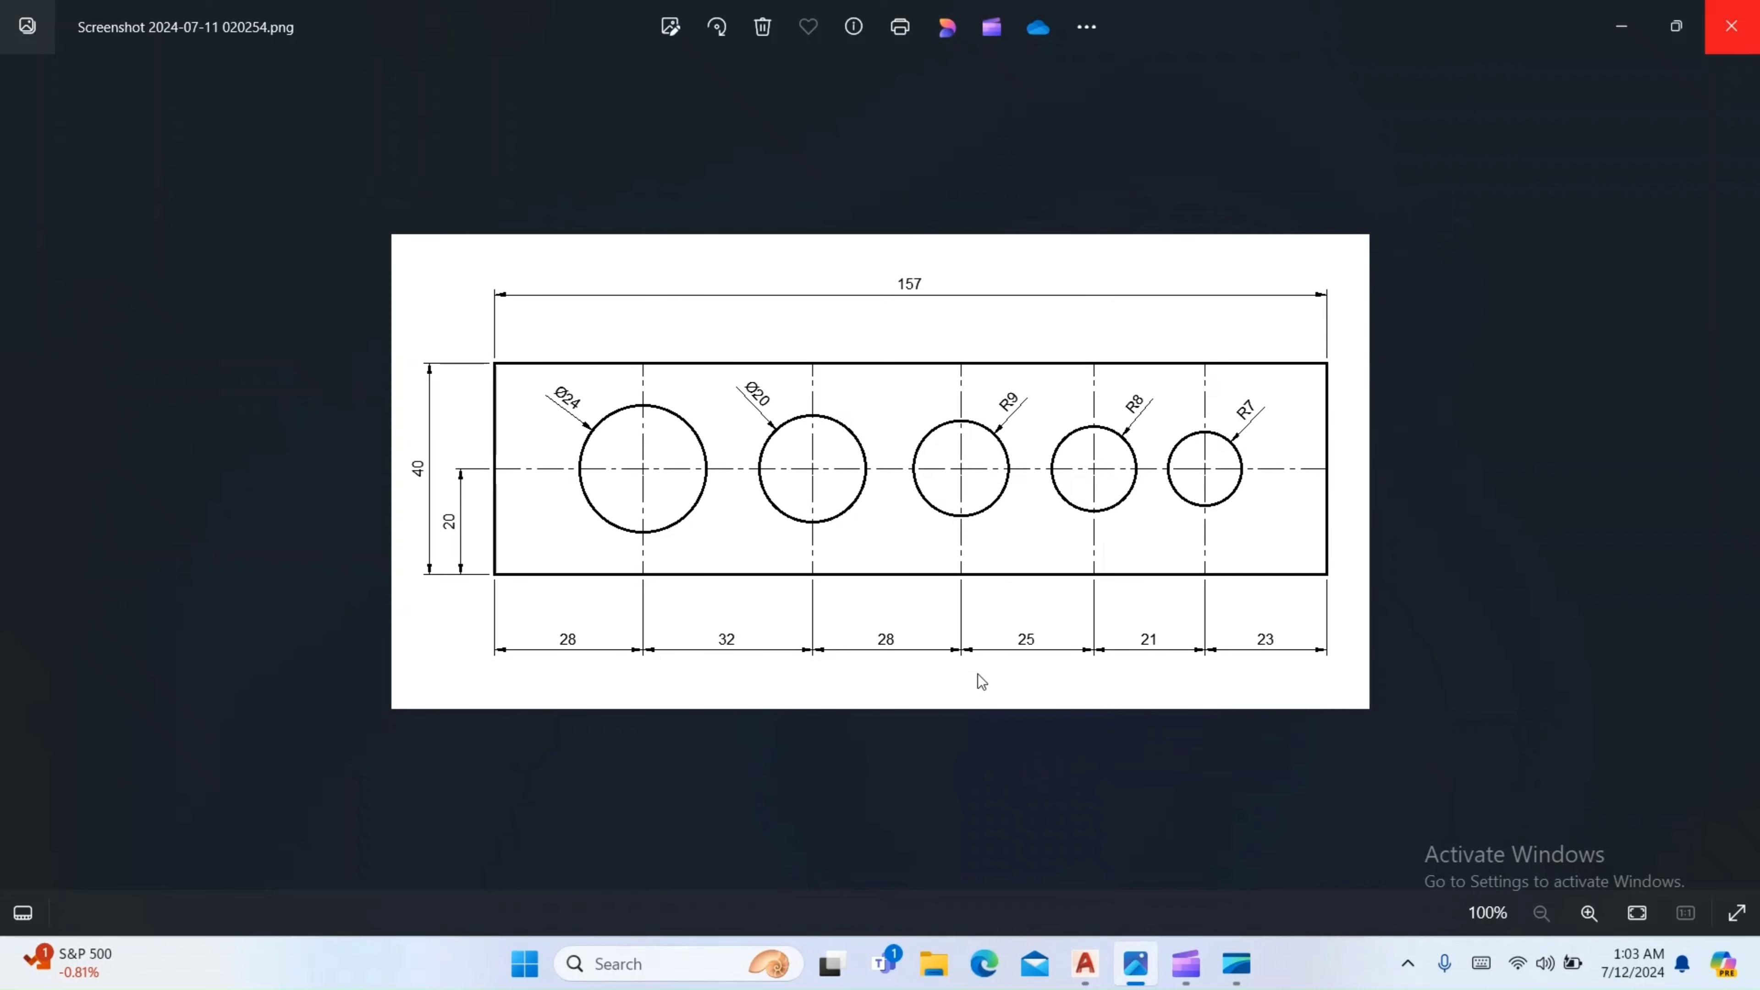
key("Right")
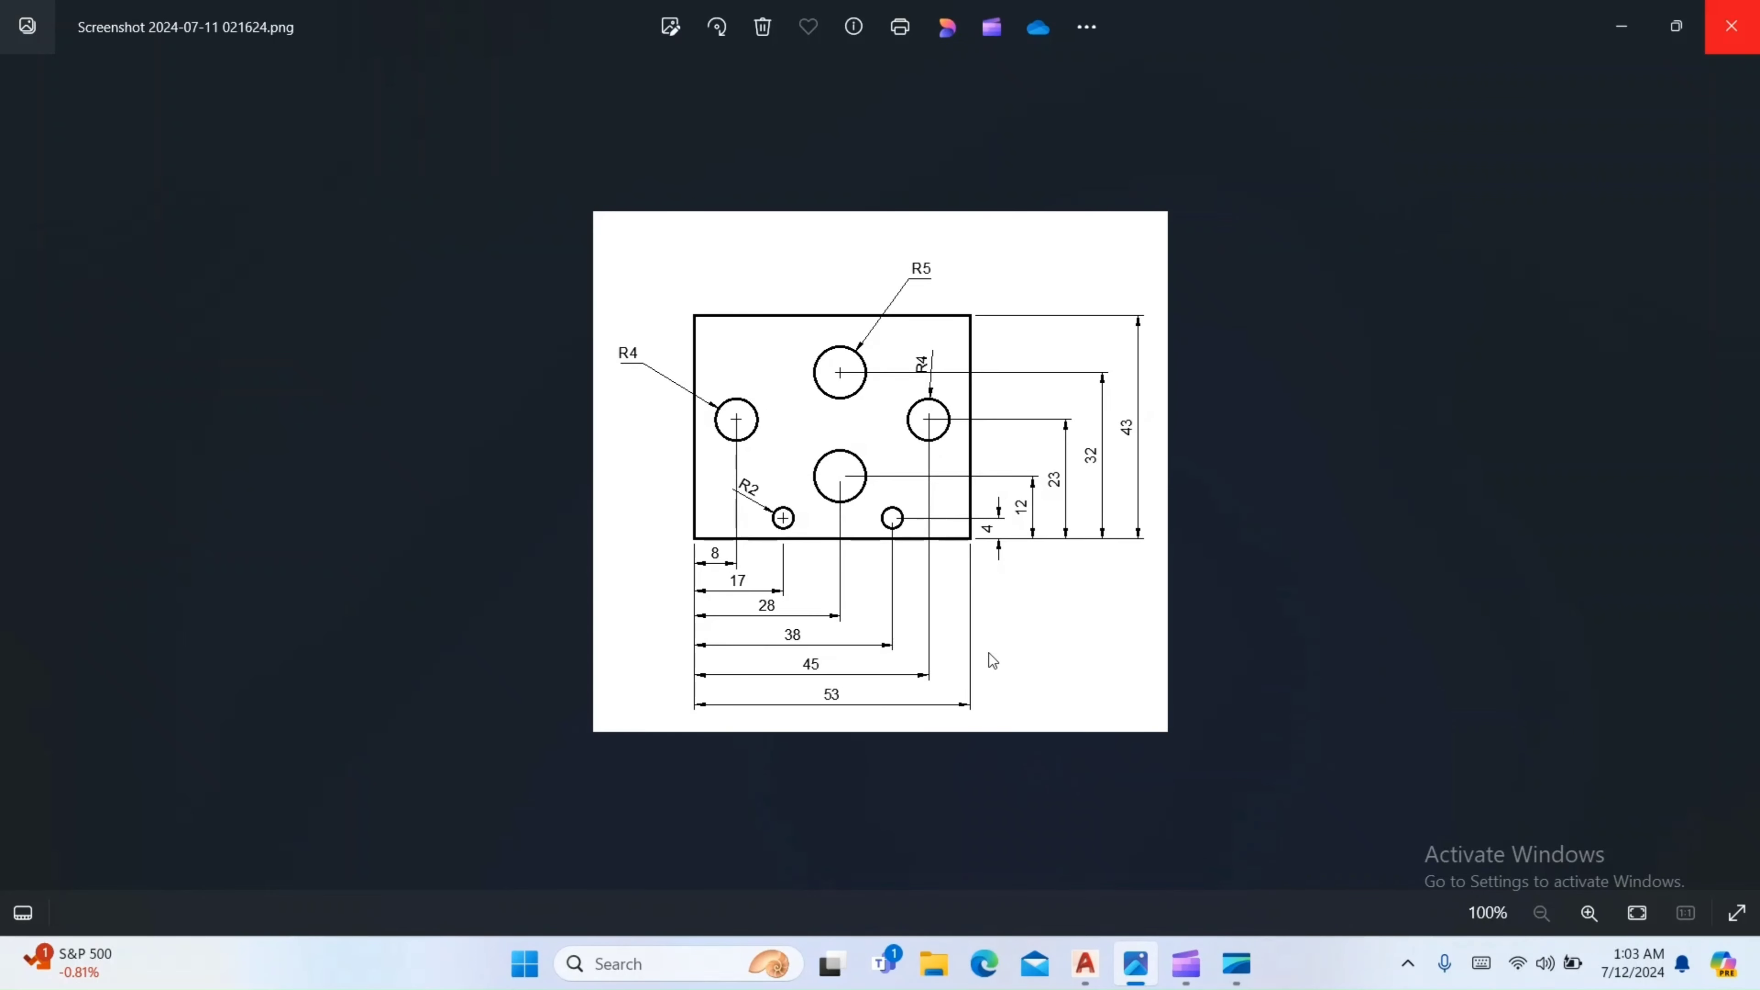
key("Left")
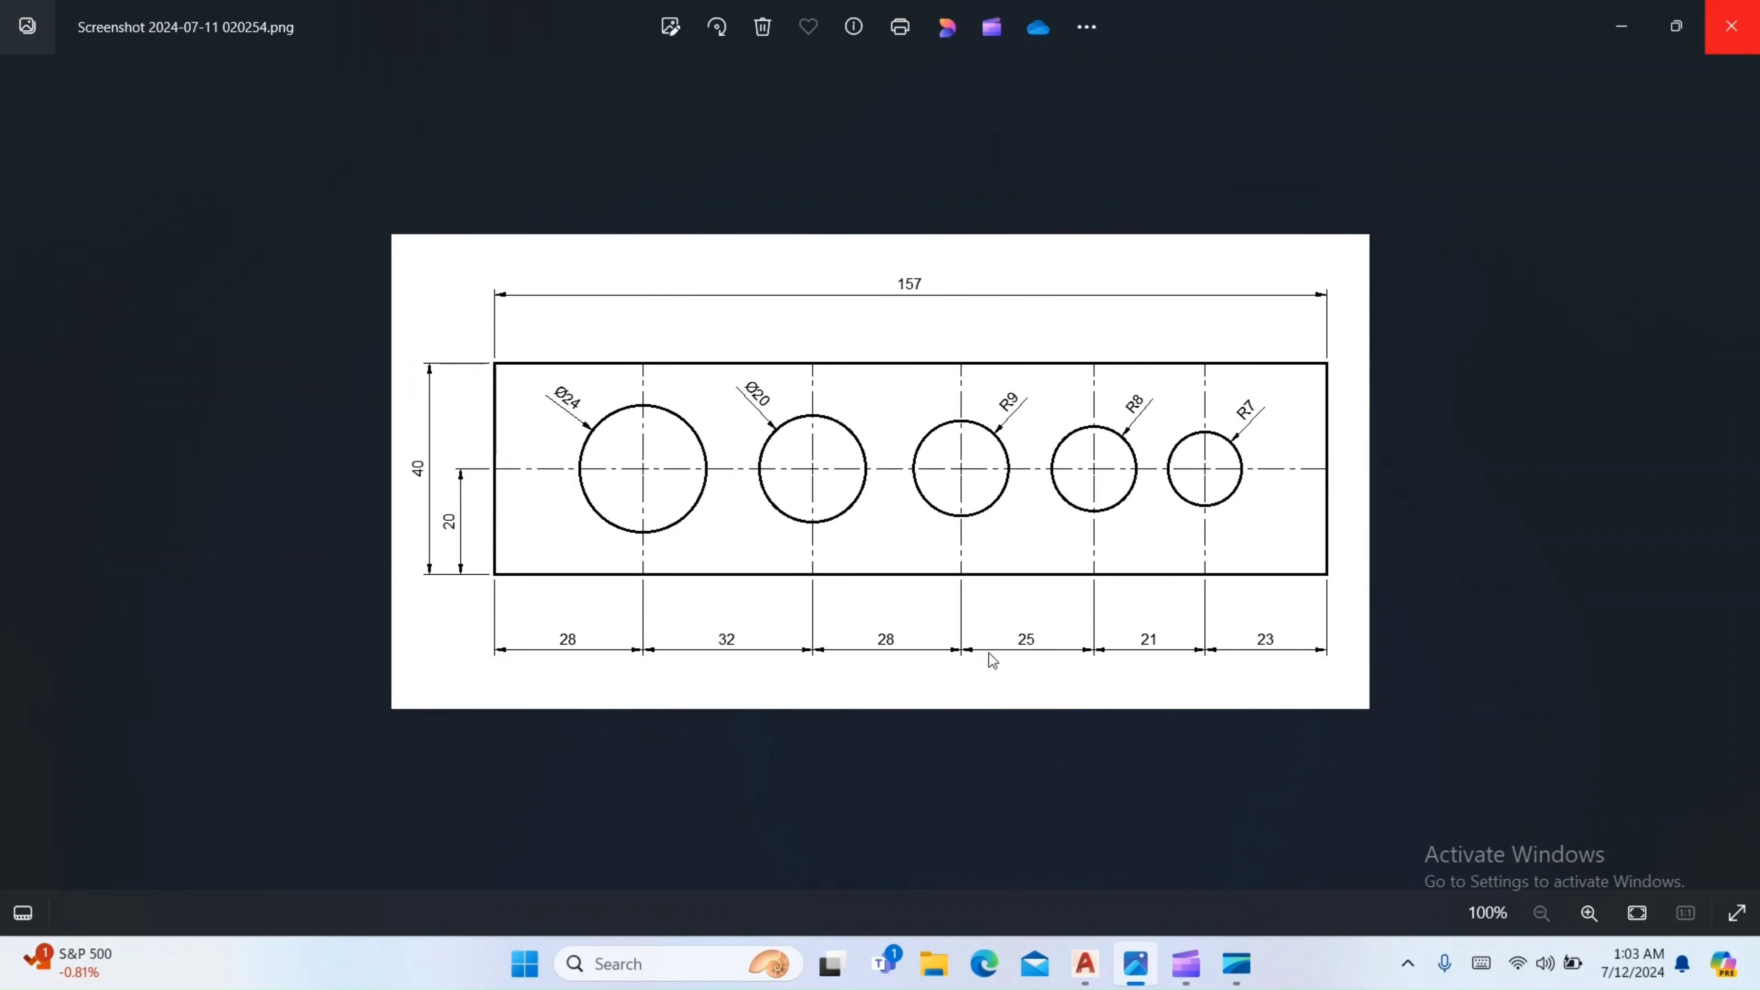
key("Left")
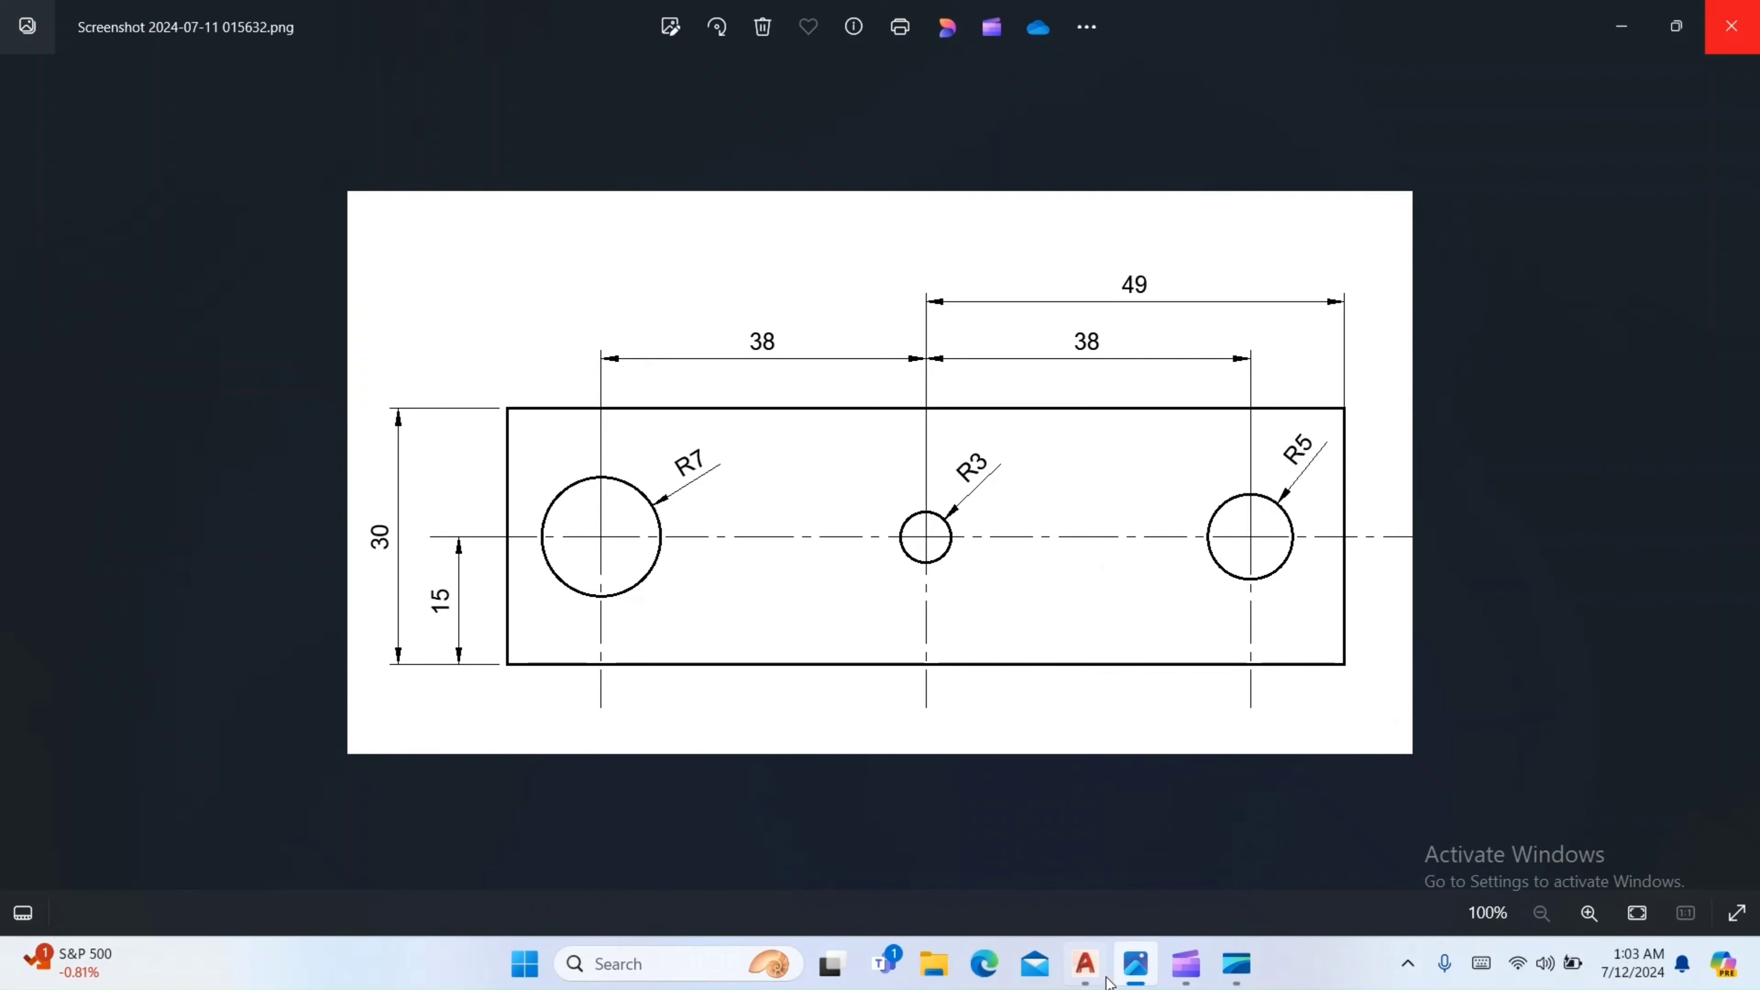
left_click(1088, 967)
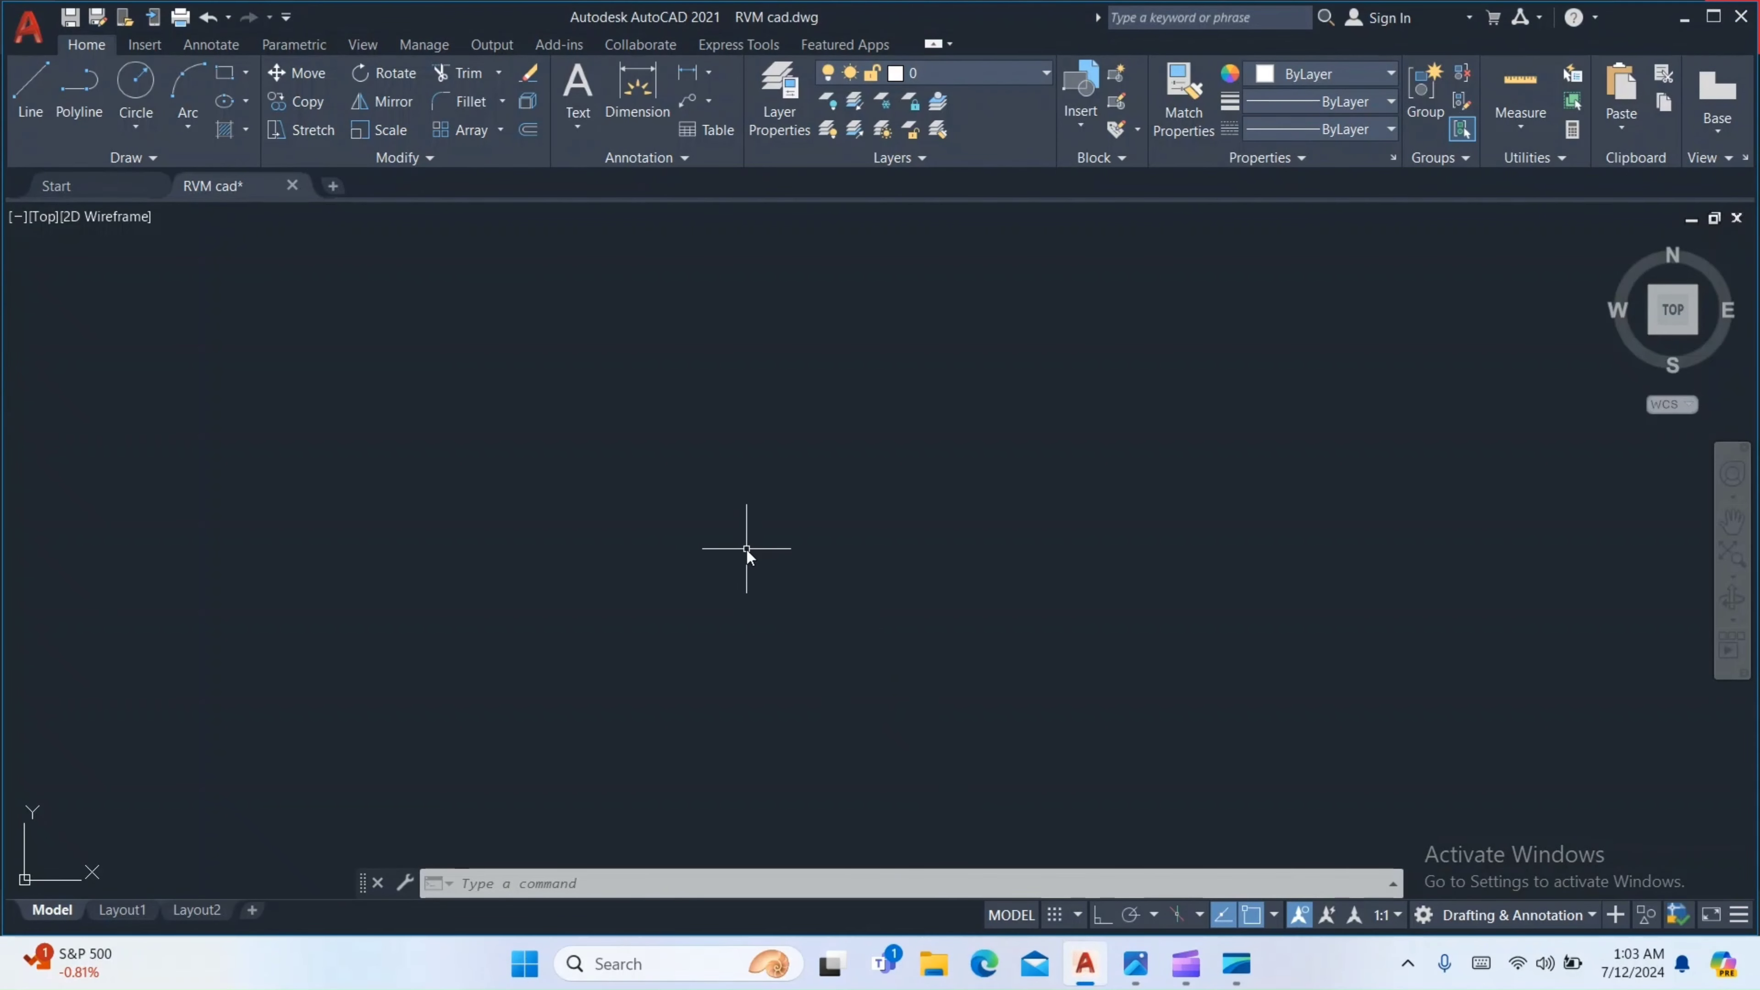
scroll(677, 616, "down", 2)
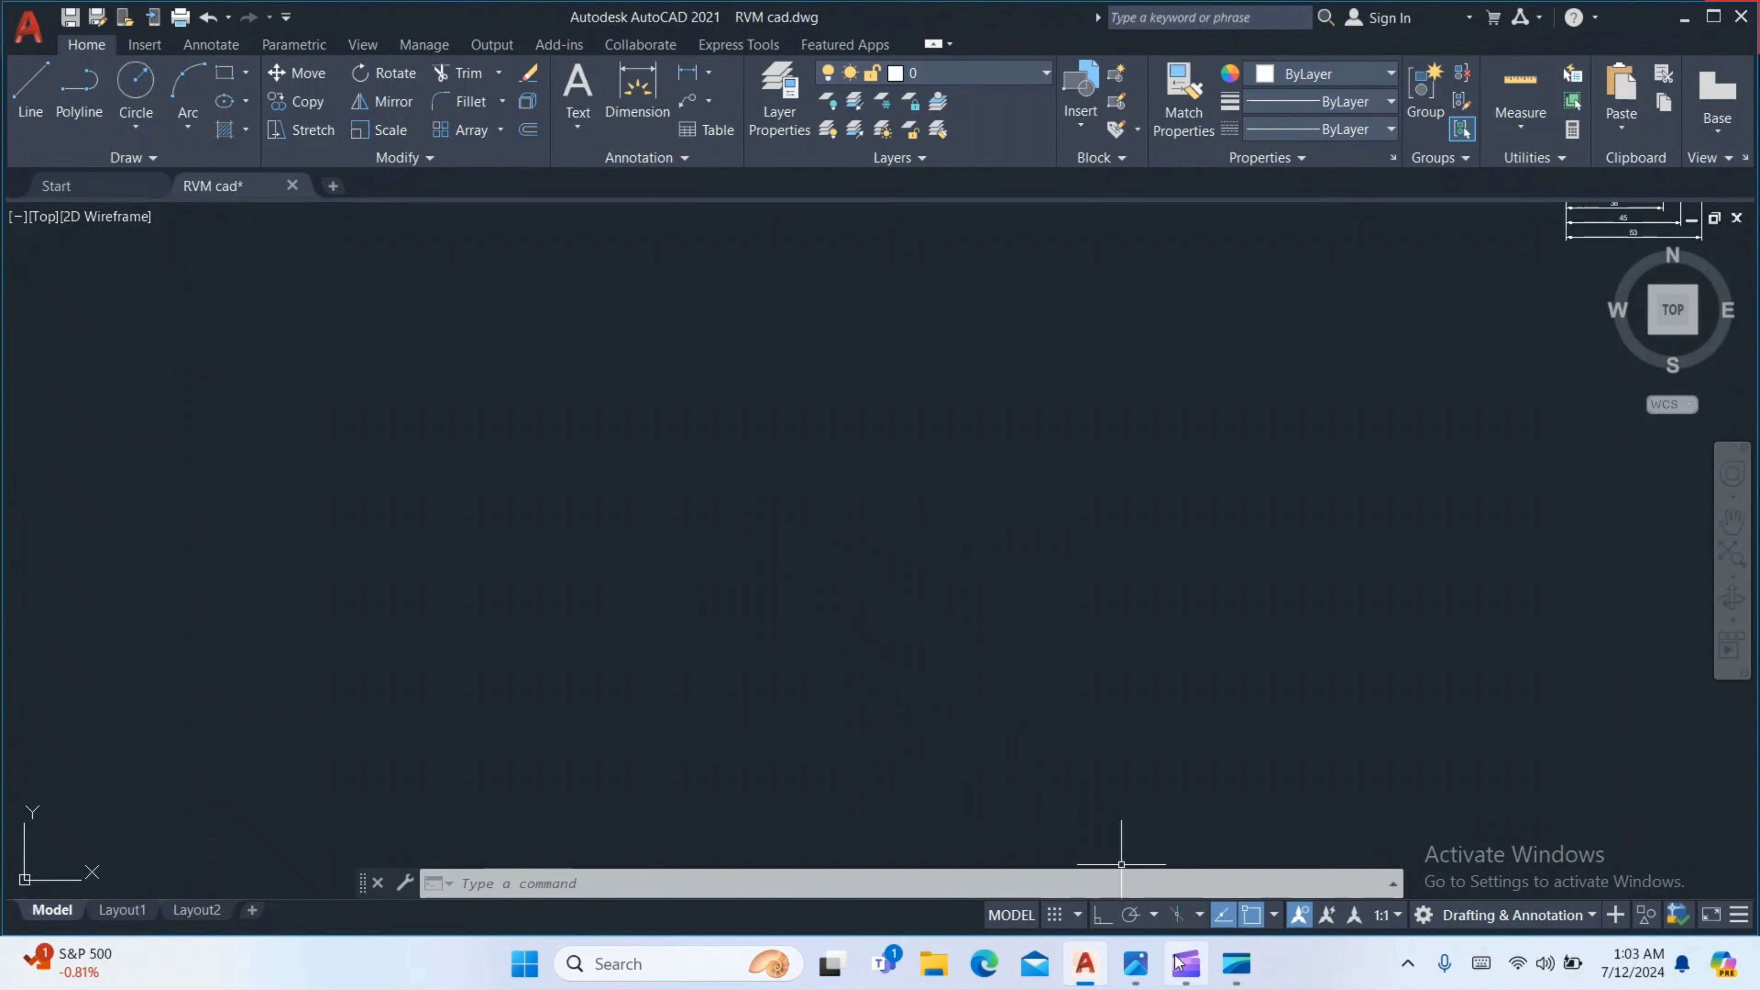
left_click(1135, 962)
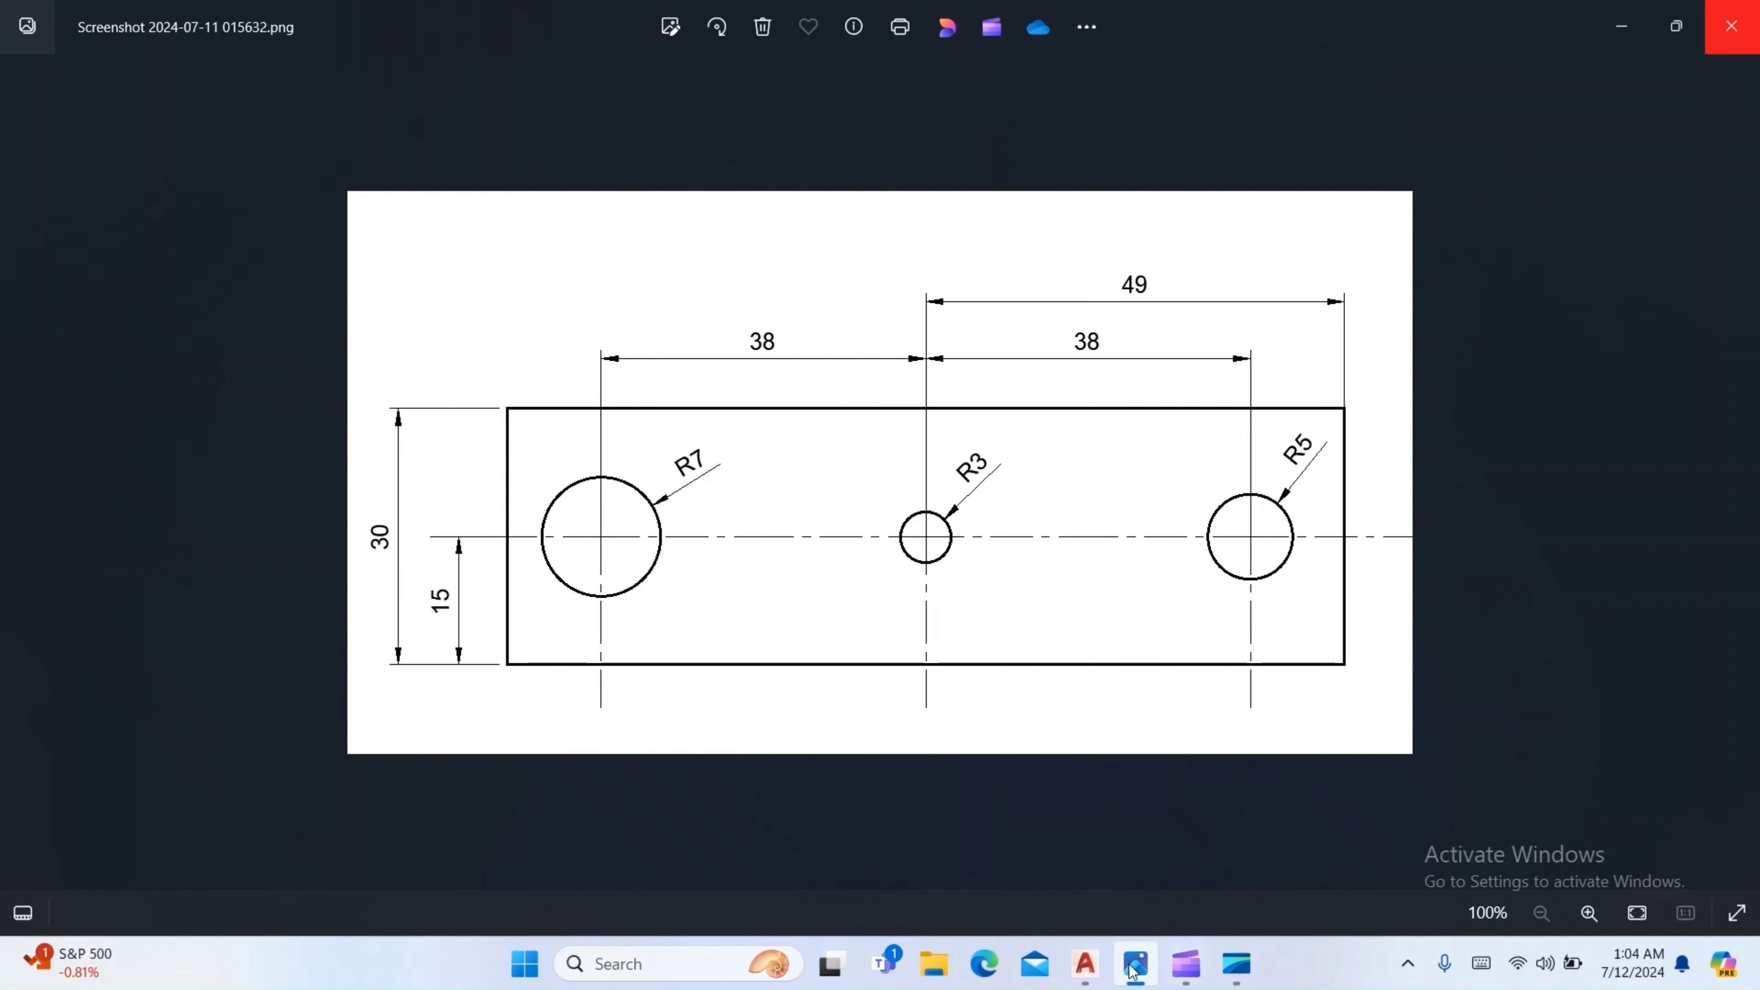
left_click(1093, 971)
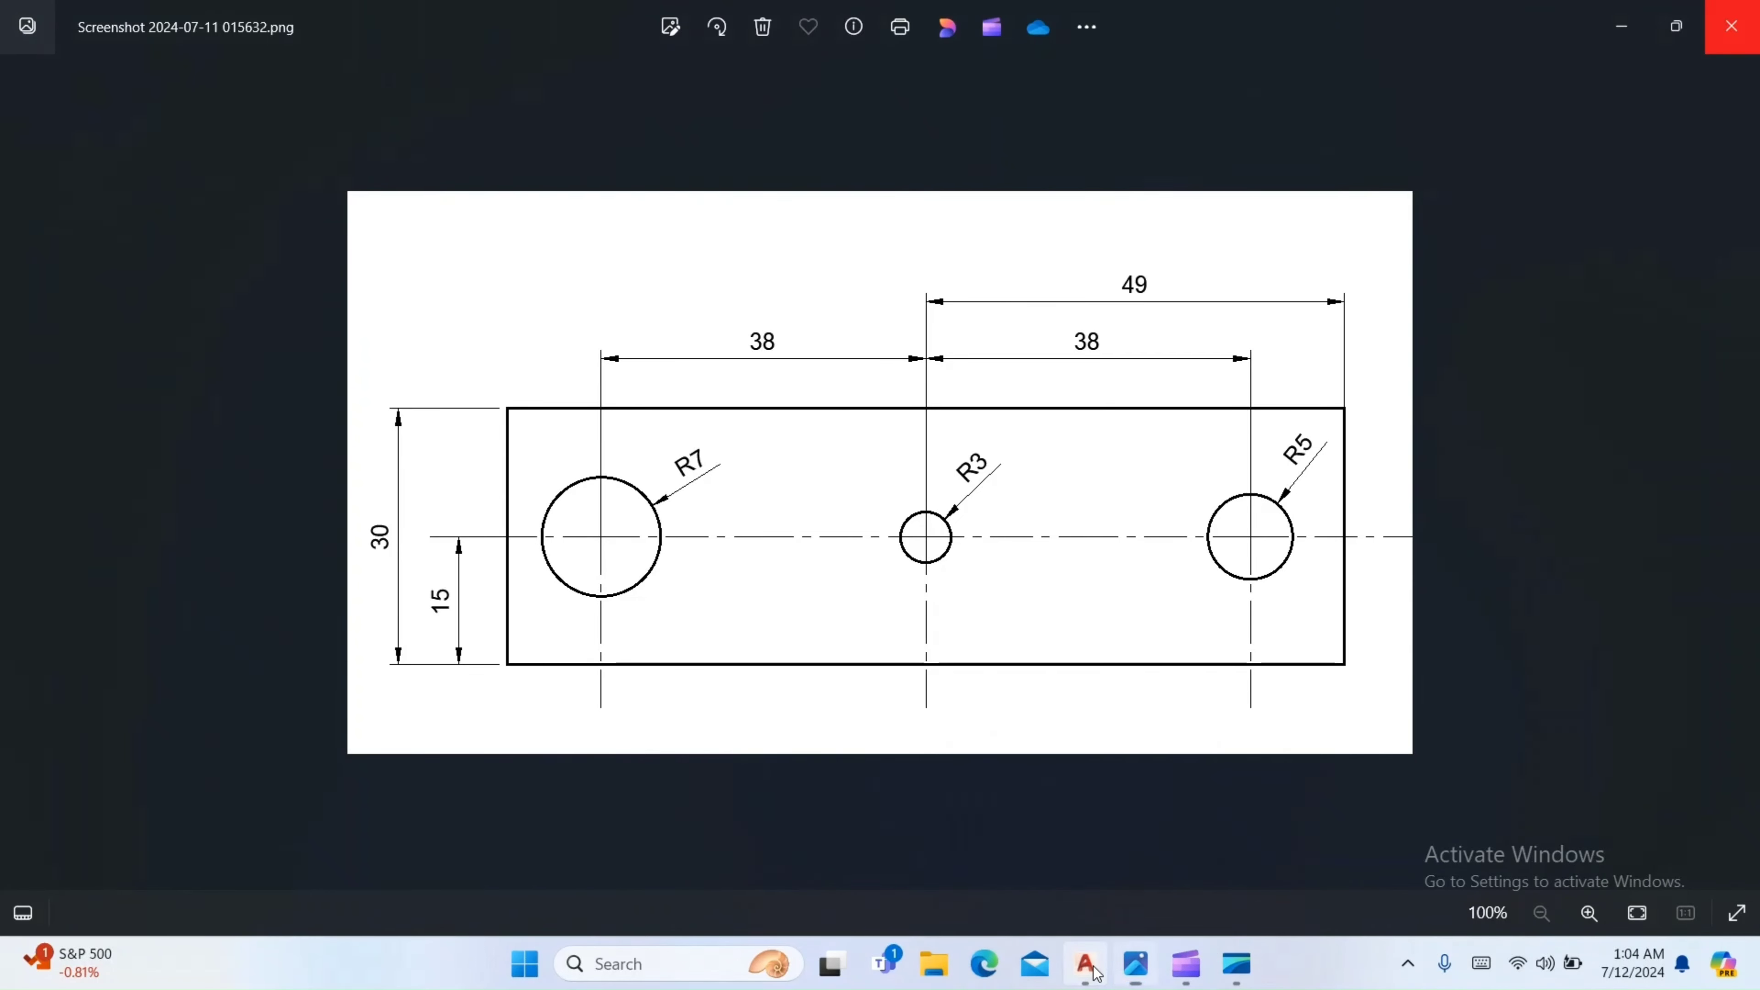
Start the plate outline with a line 30 units long straight down, with Ortho mode turned on
type("l")
key("Return")
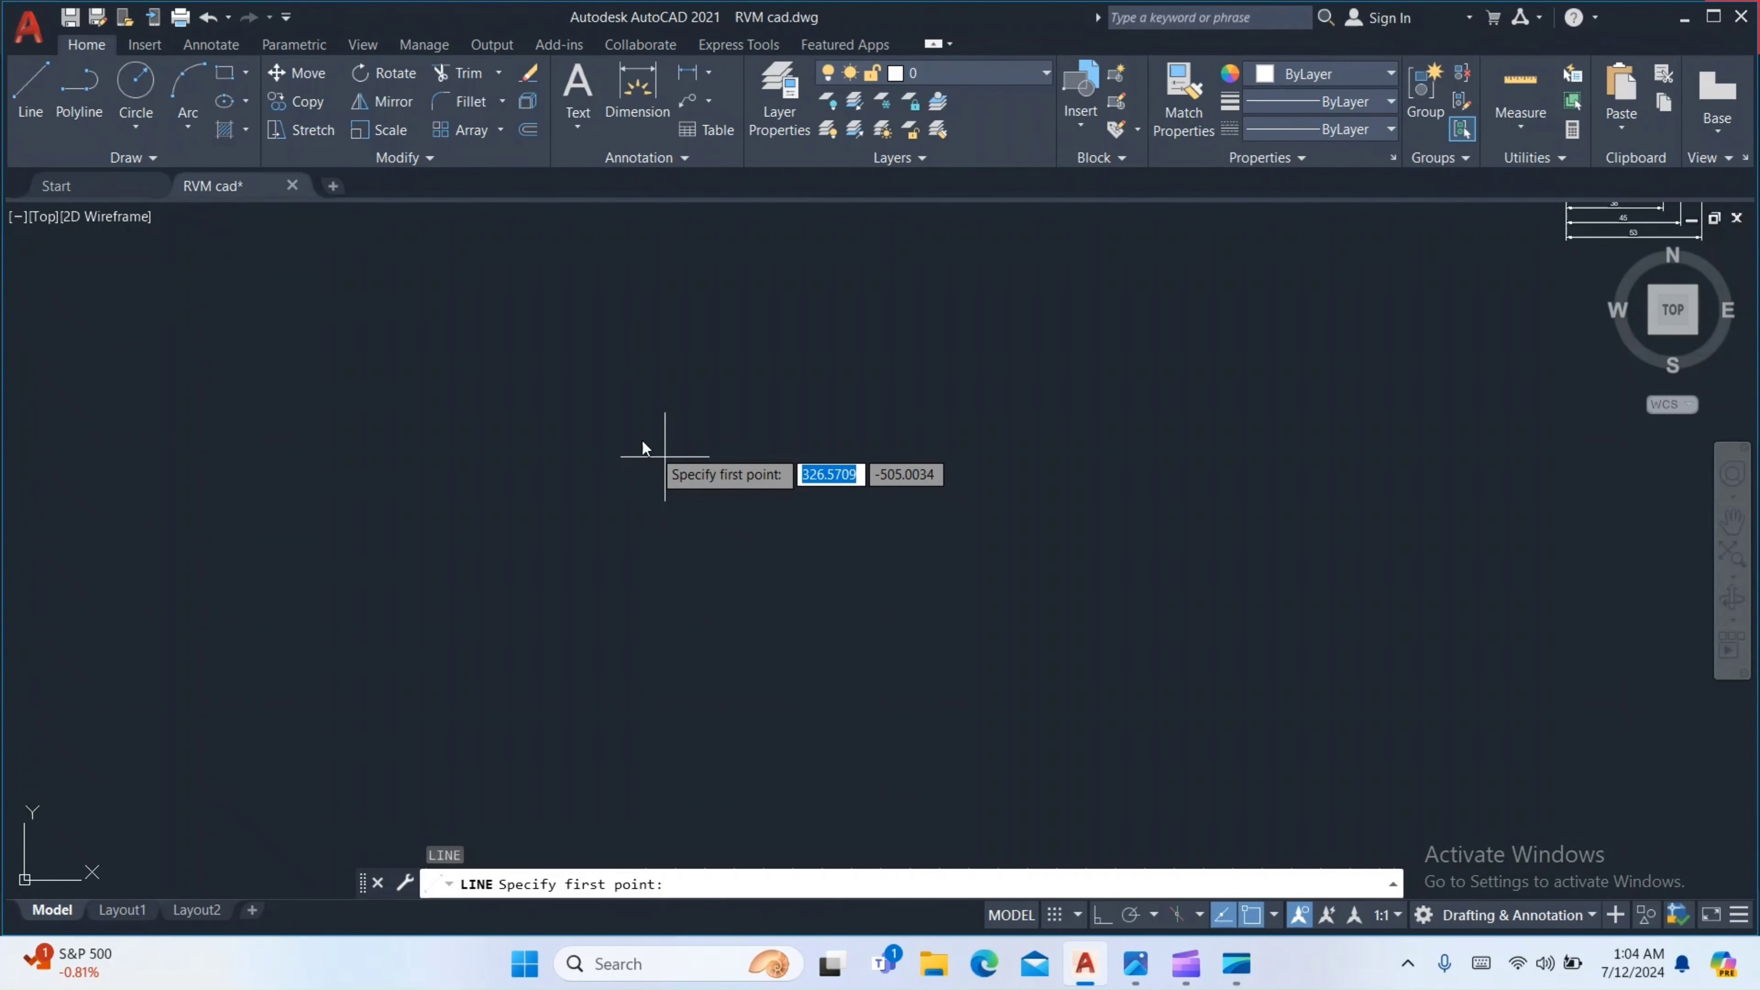
left_click(615, 421)
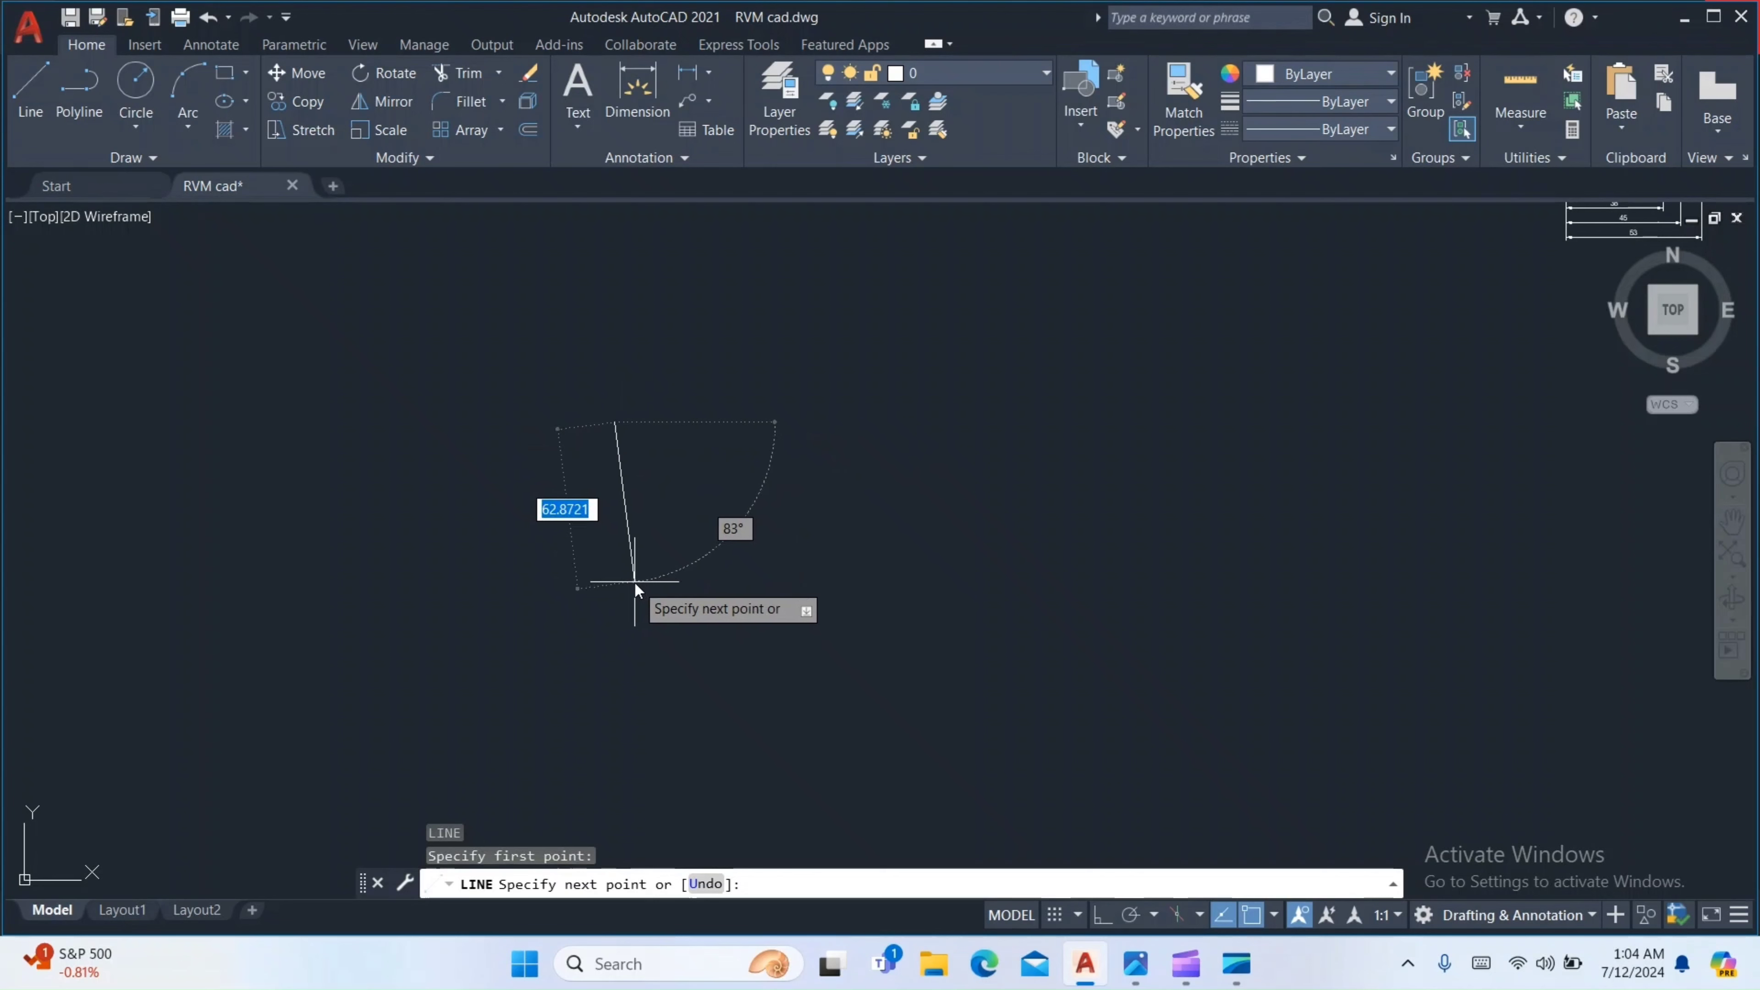
key("F6")
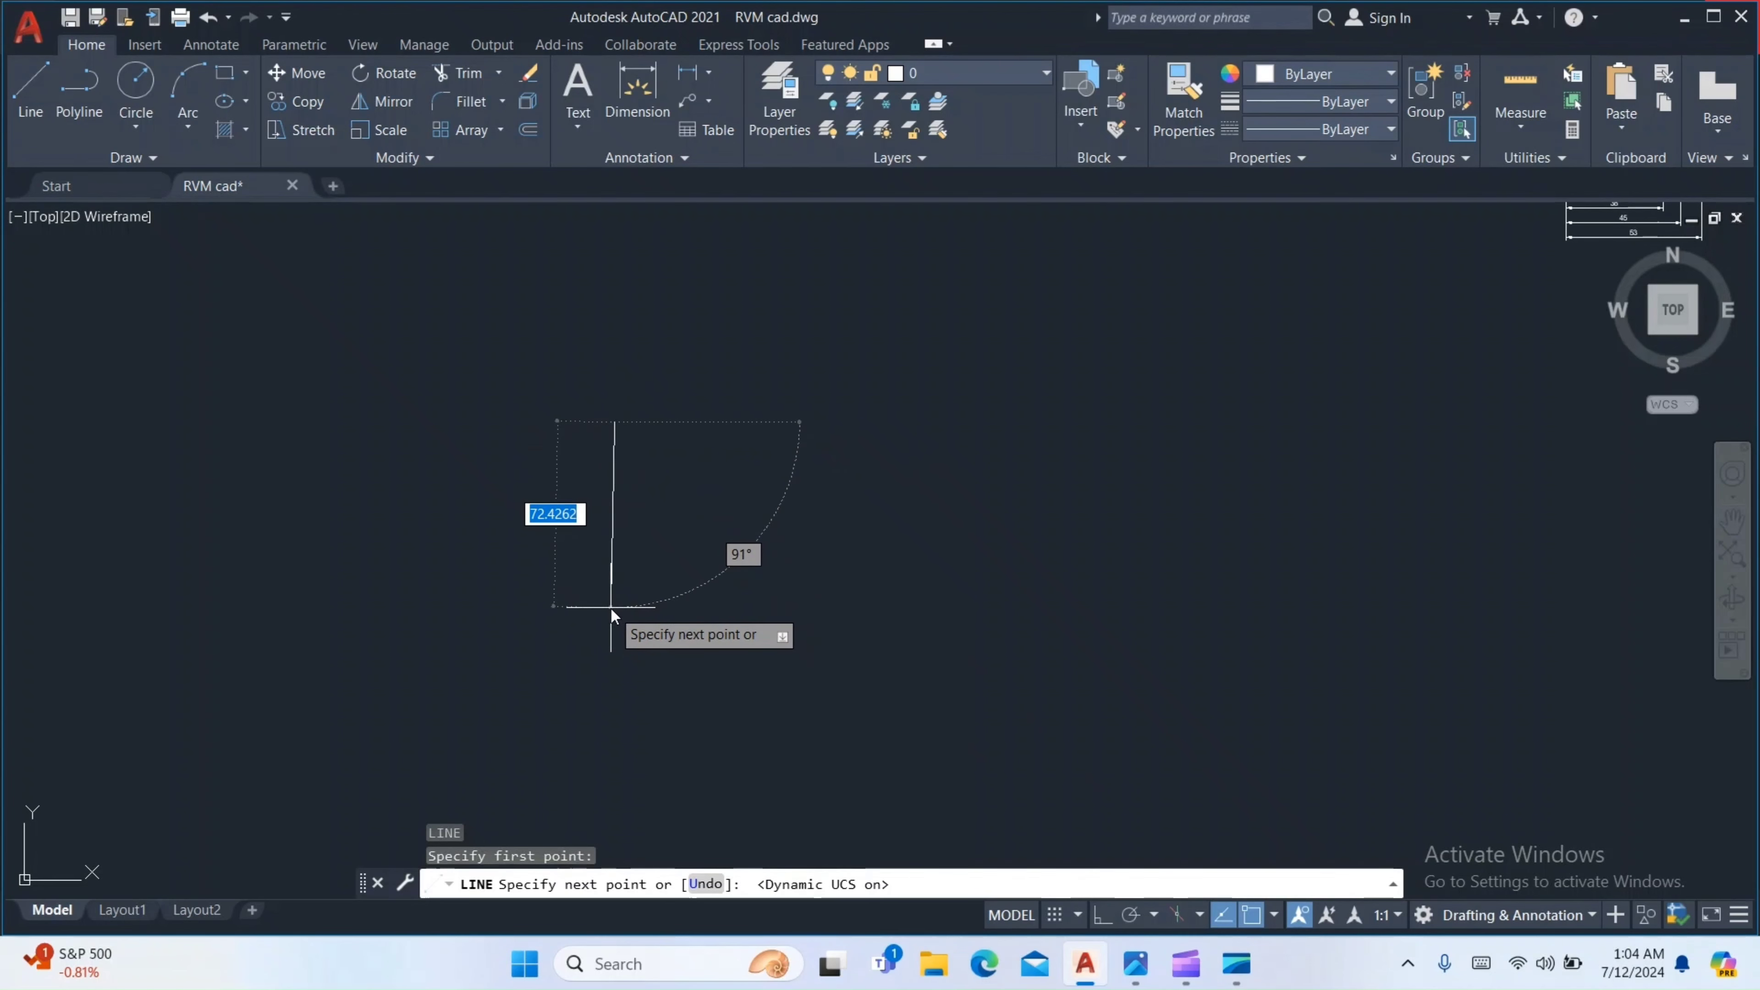
key("F8")
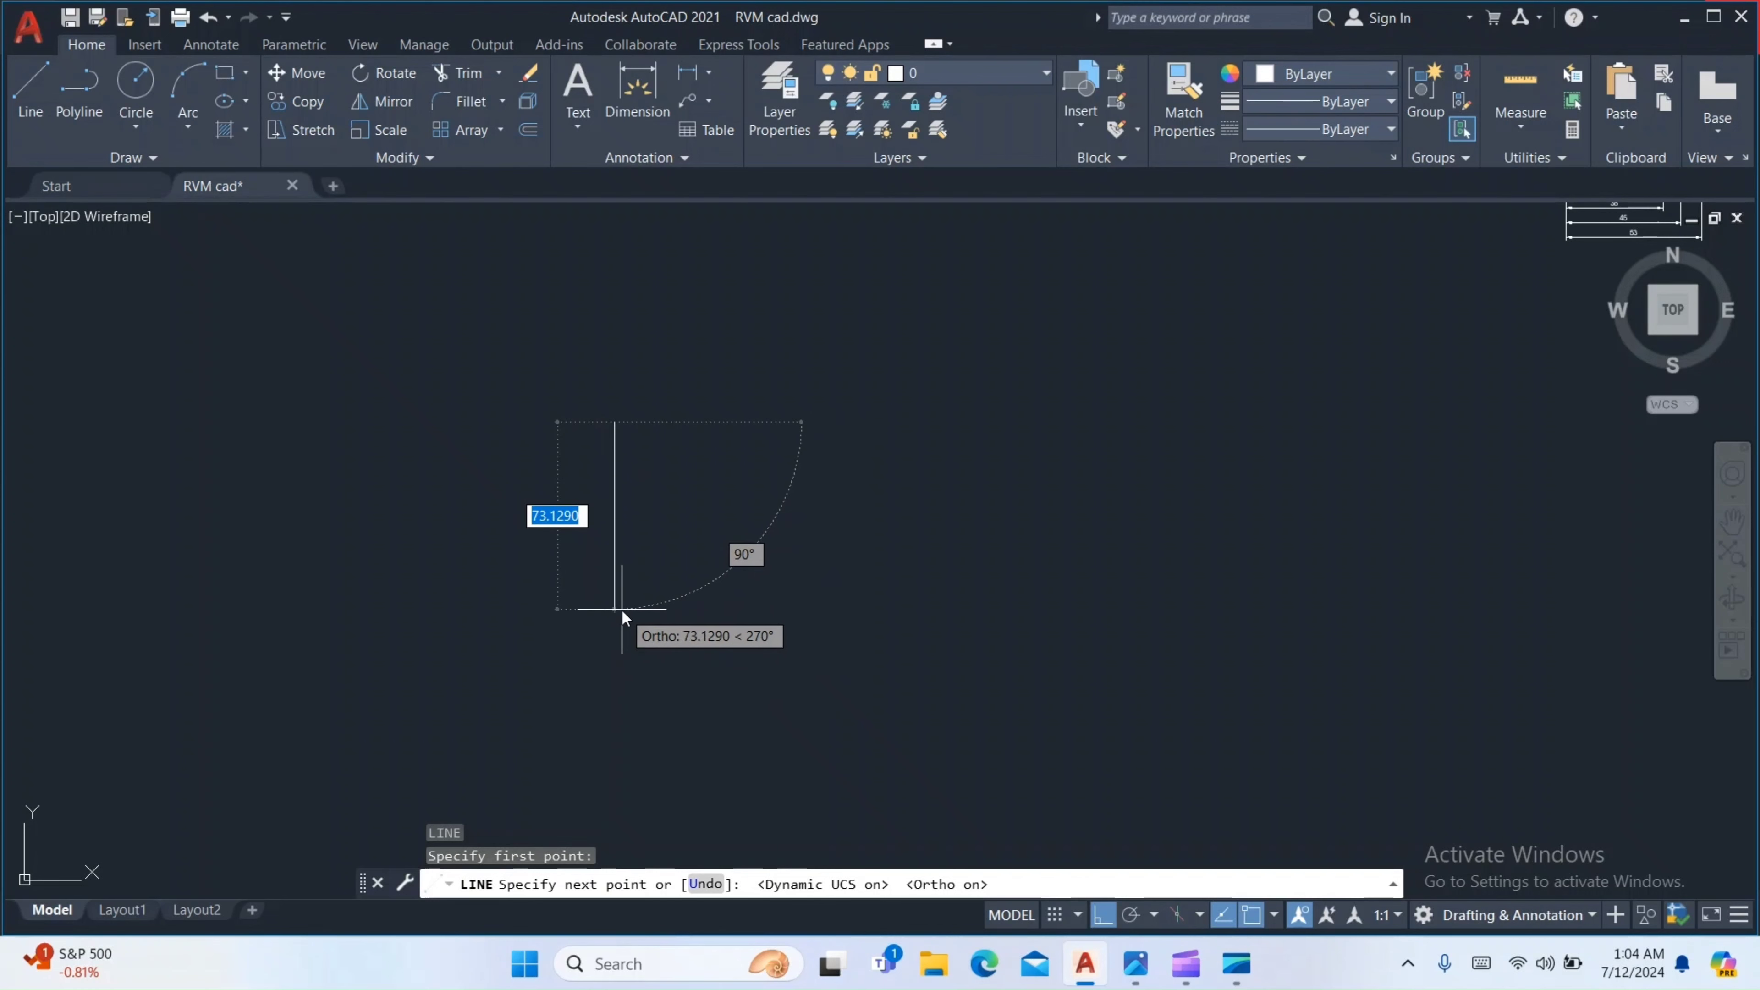
type("30")
key("Return")
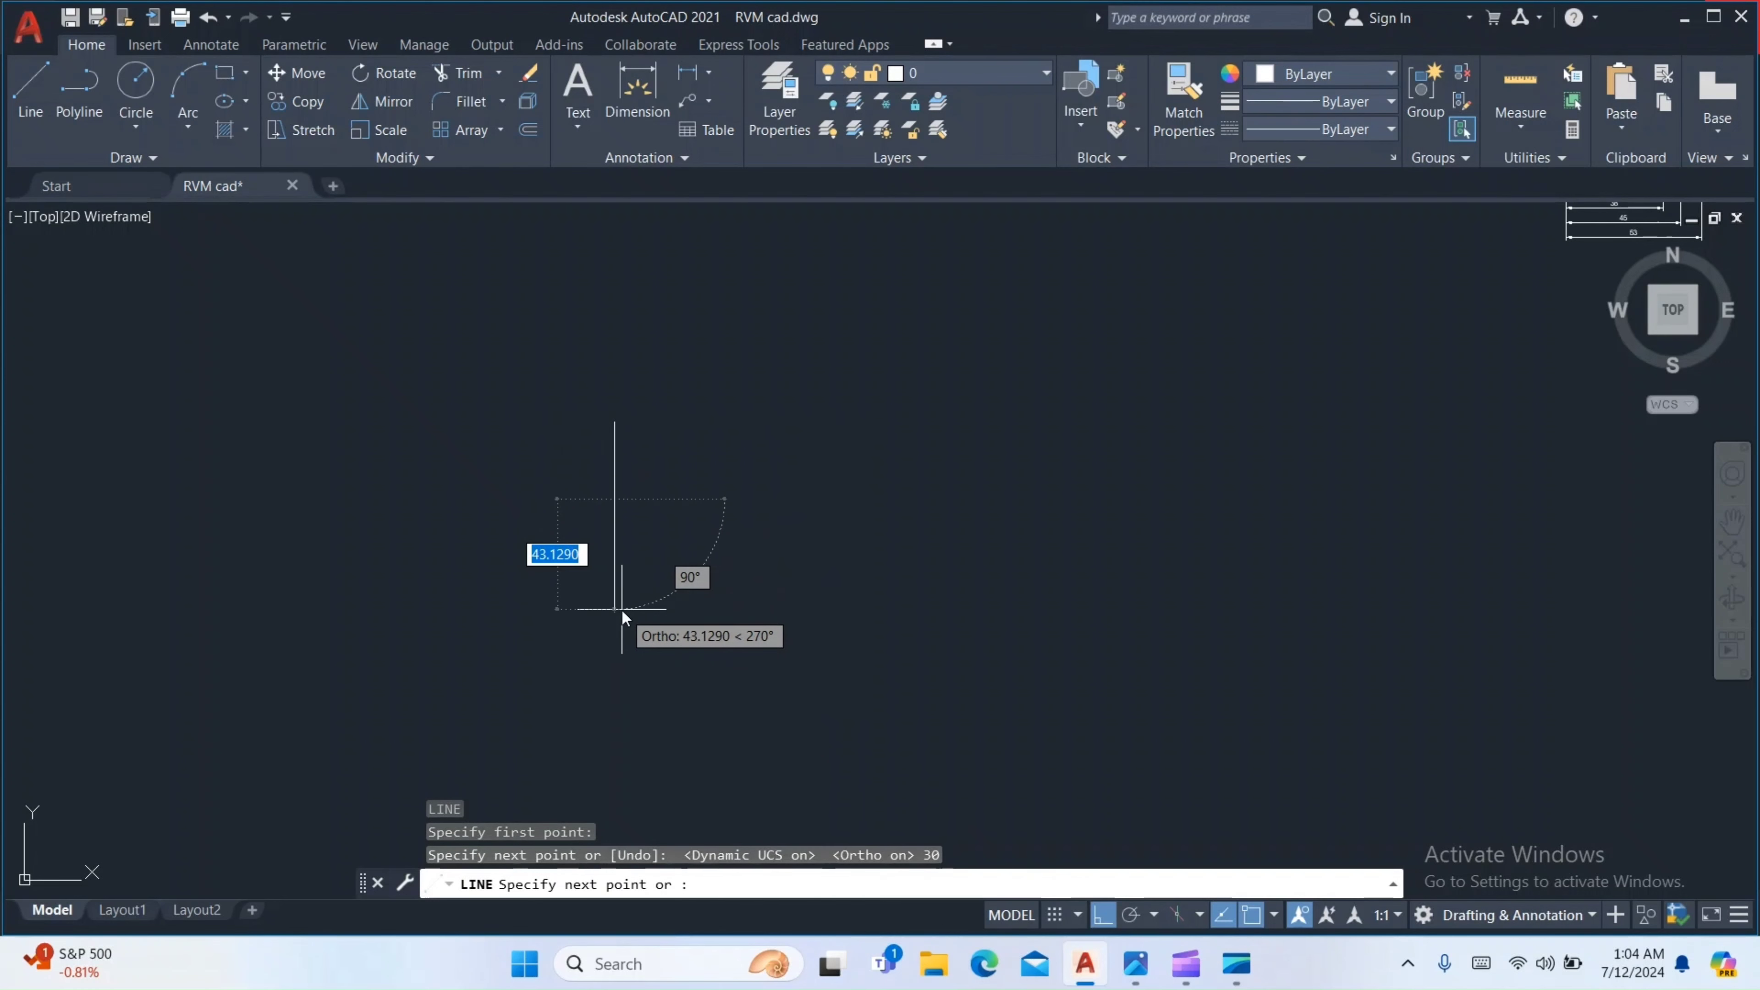
Continue the outline with a 98-unit bottom edge, a right edge level with the start point, and a top edge closing the rectangle
scroll(714, 498, "up", 5)
middle_click_drag(675, 470, 745, 740)
middle_click_drag(746, 600, 727, 530)
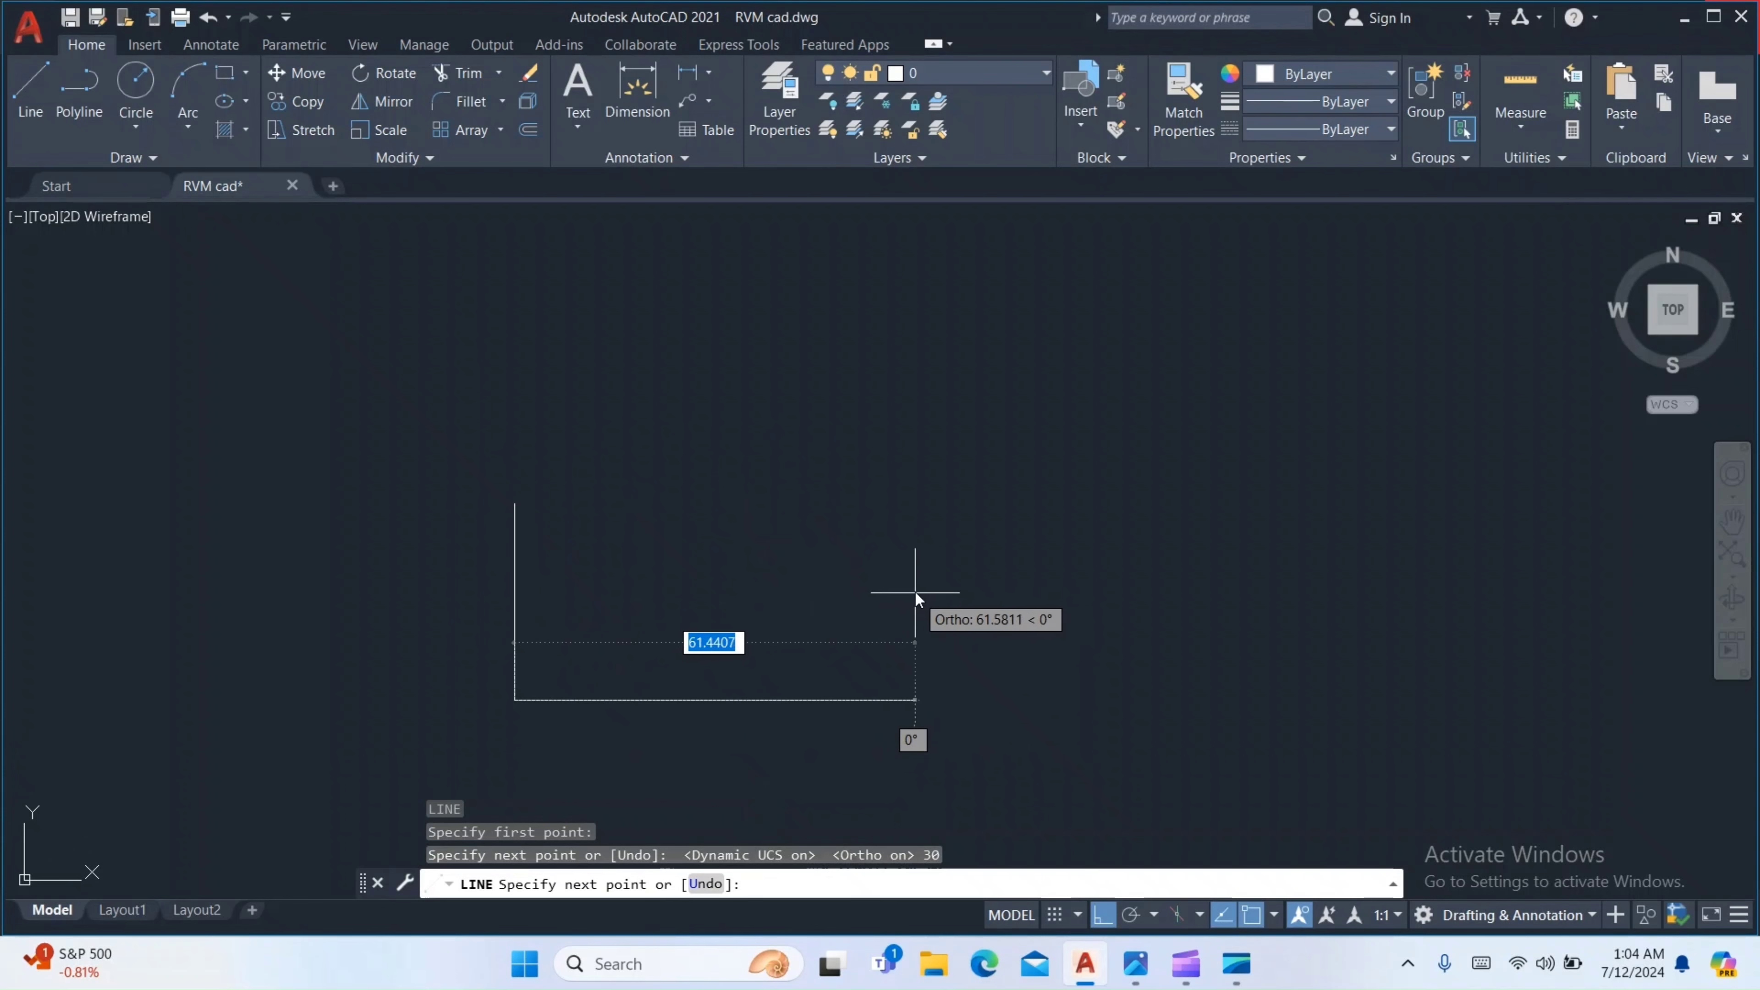
type("98")
key("Return")
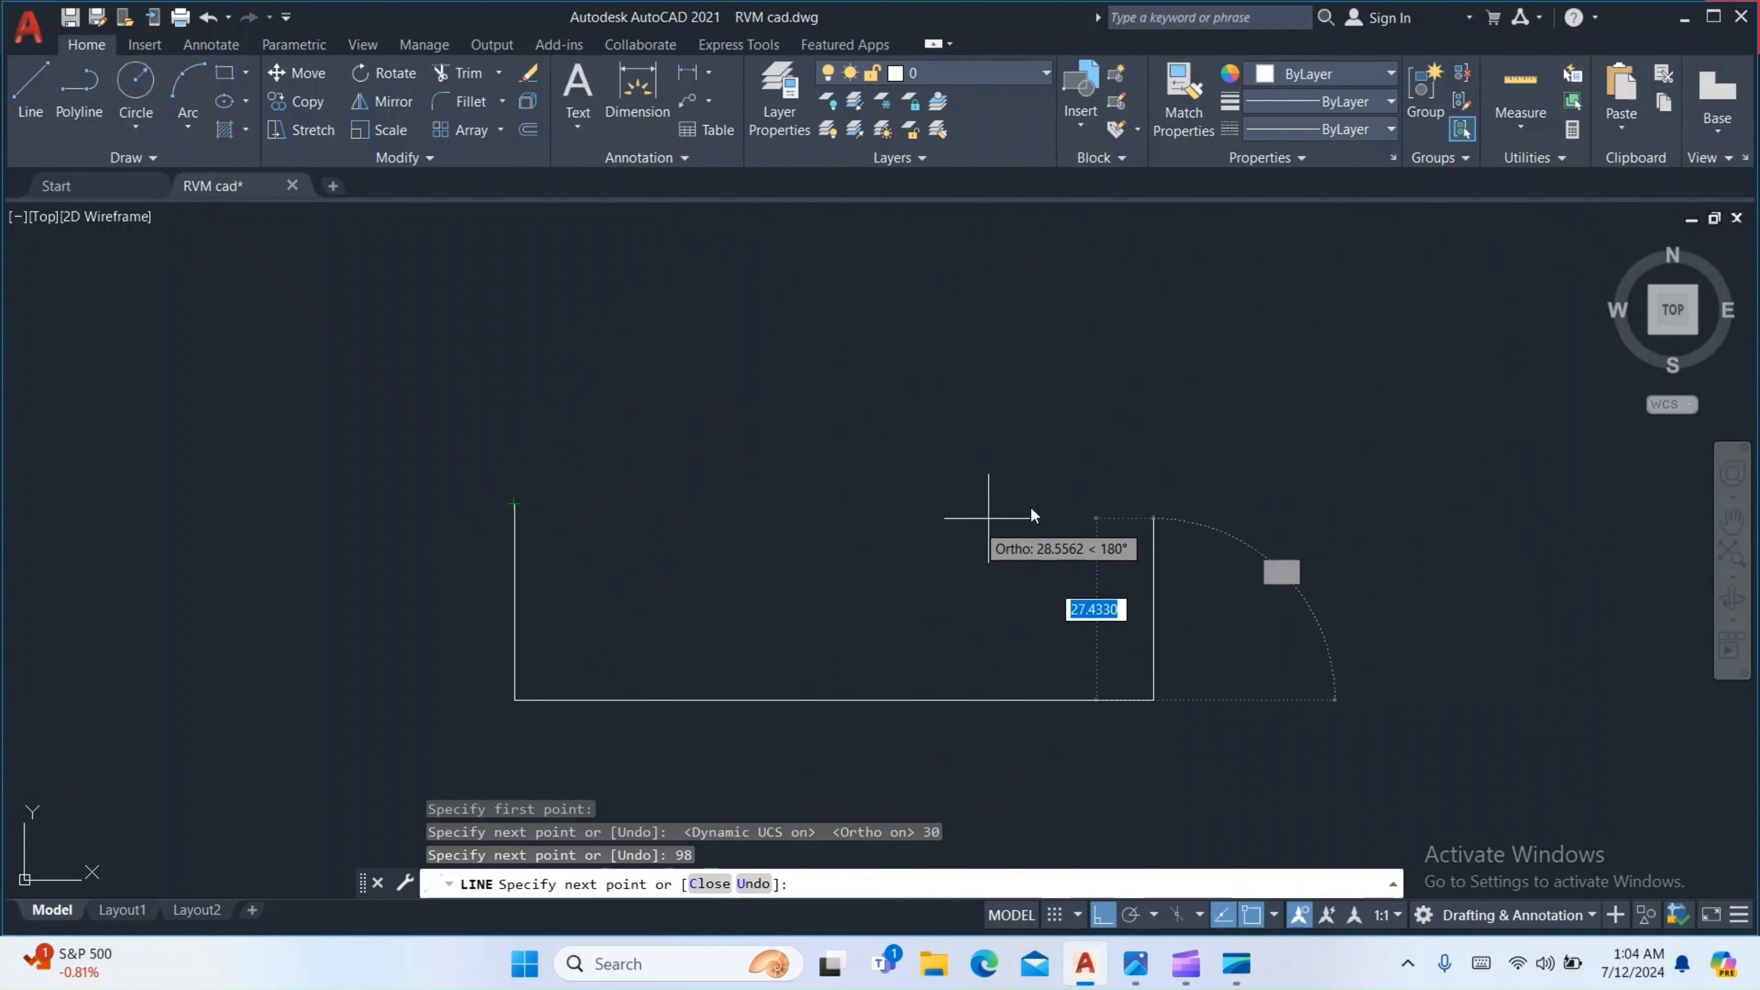
left_click(1066, 496)
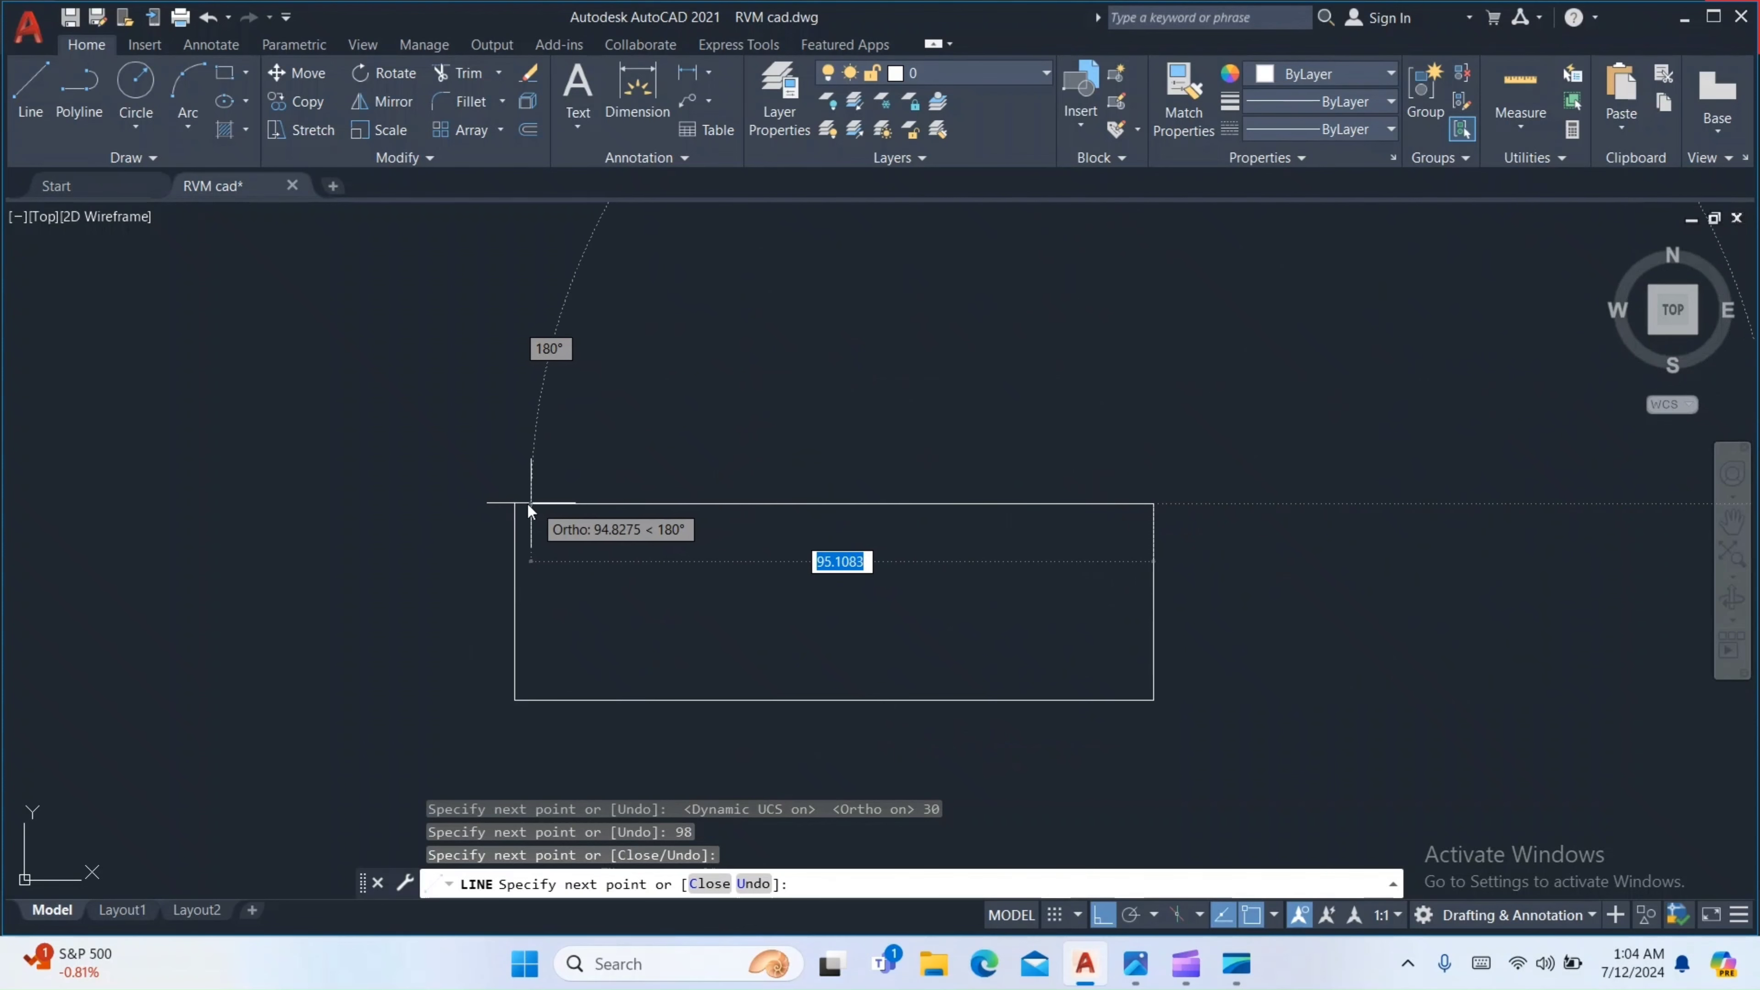
left_click(515, 505)
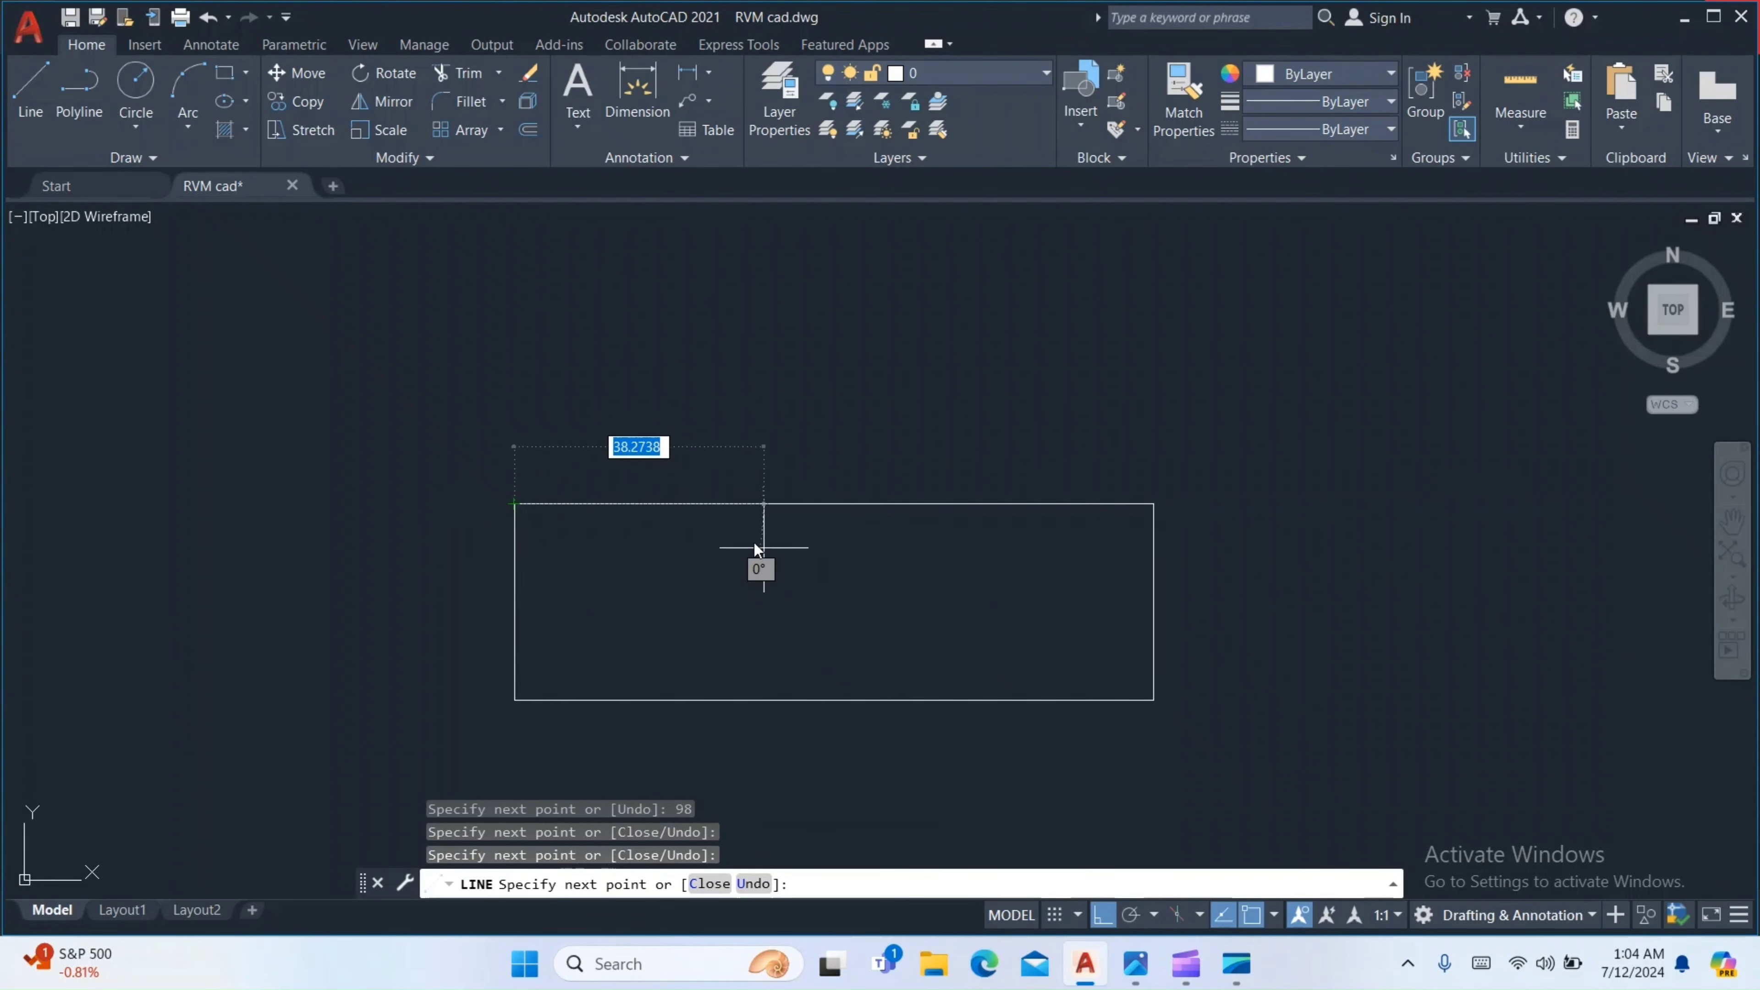
key("Return")
middle_click_drag(731, 598, 670, 520)
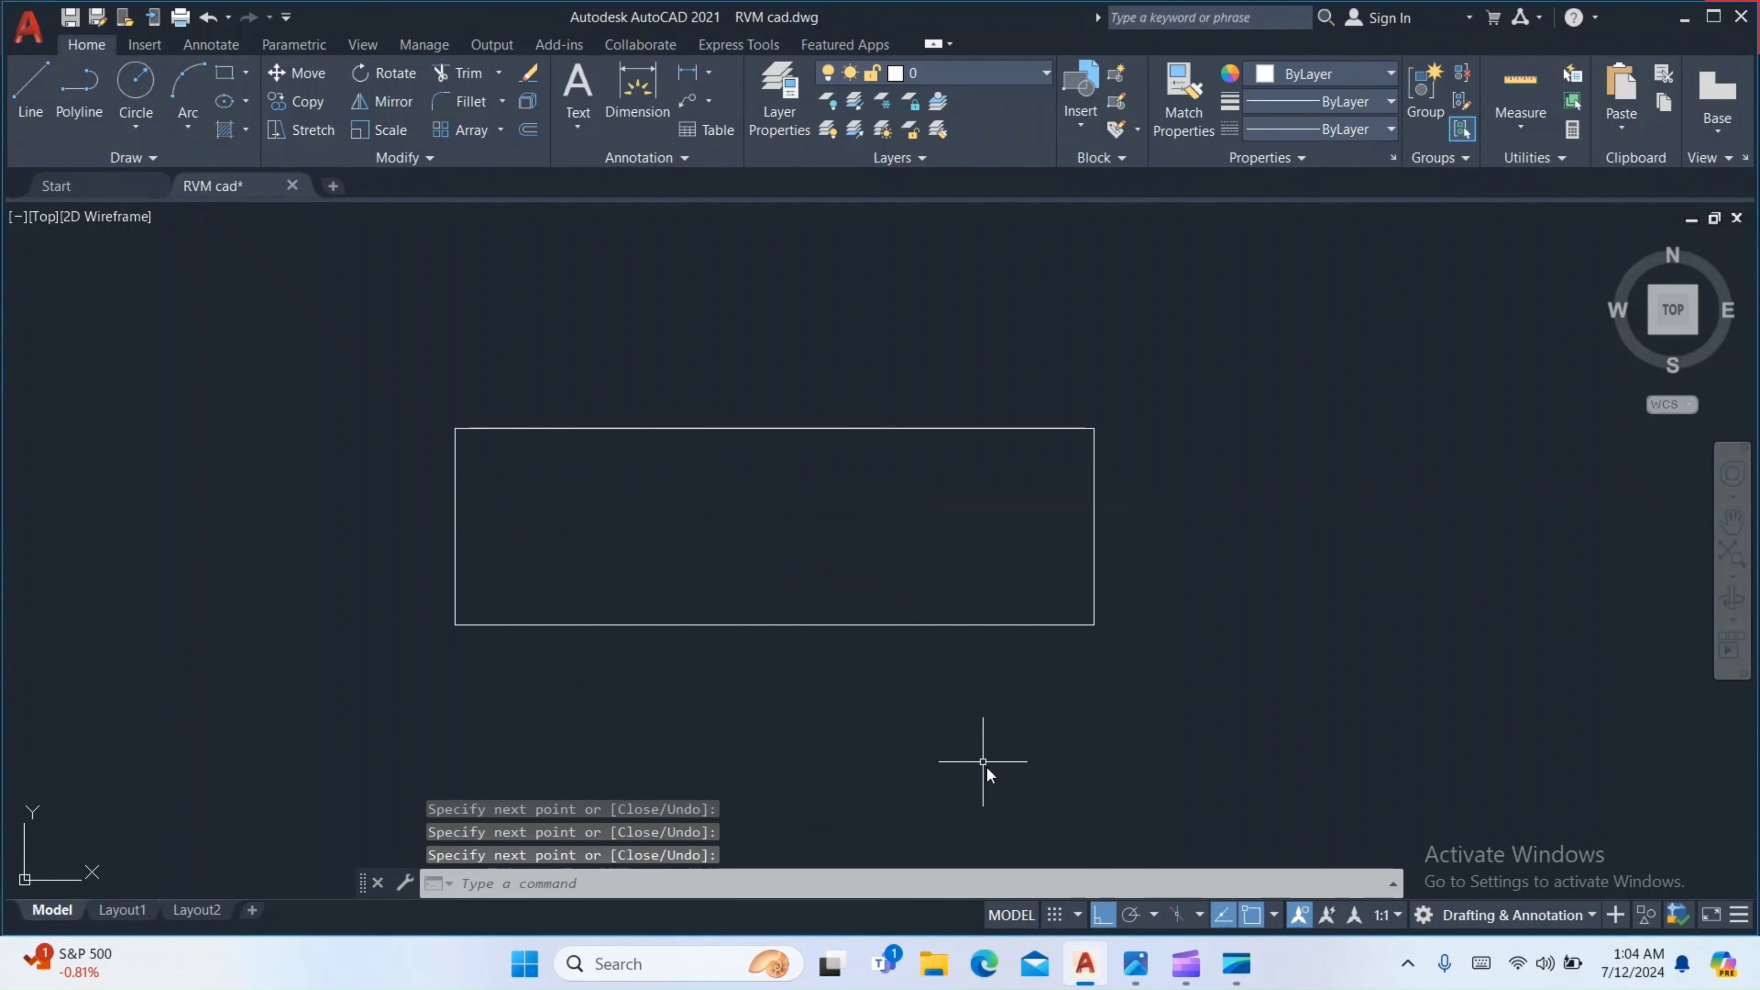
Check the height of the horizontal centre line in the Photos reference drawing and return to AutoCAD
left_click(1134, 964)
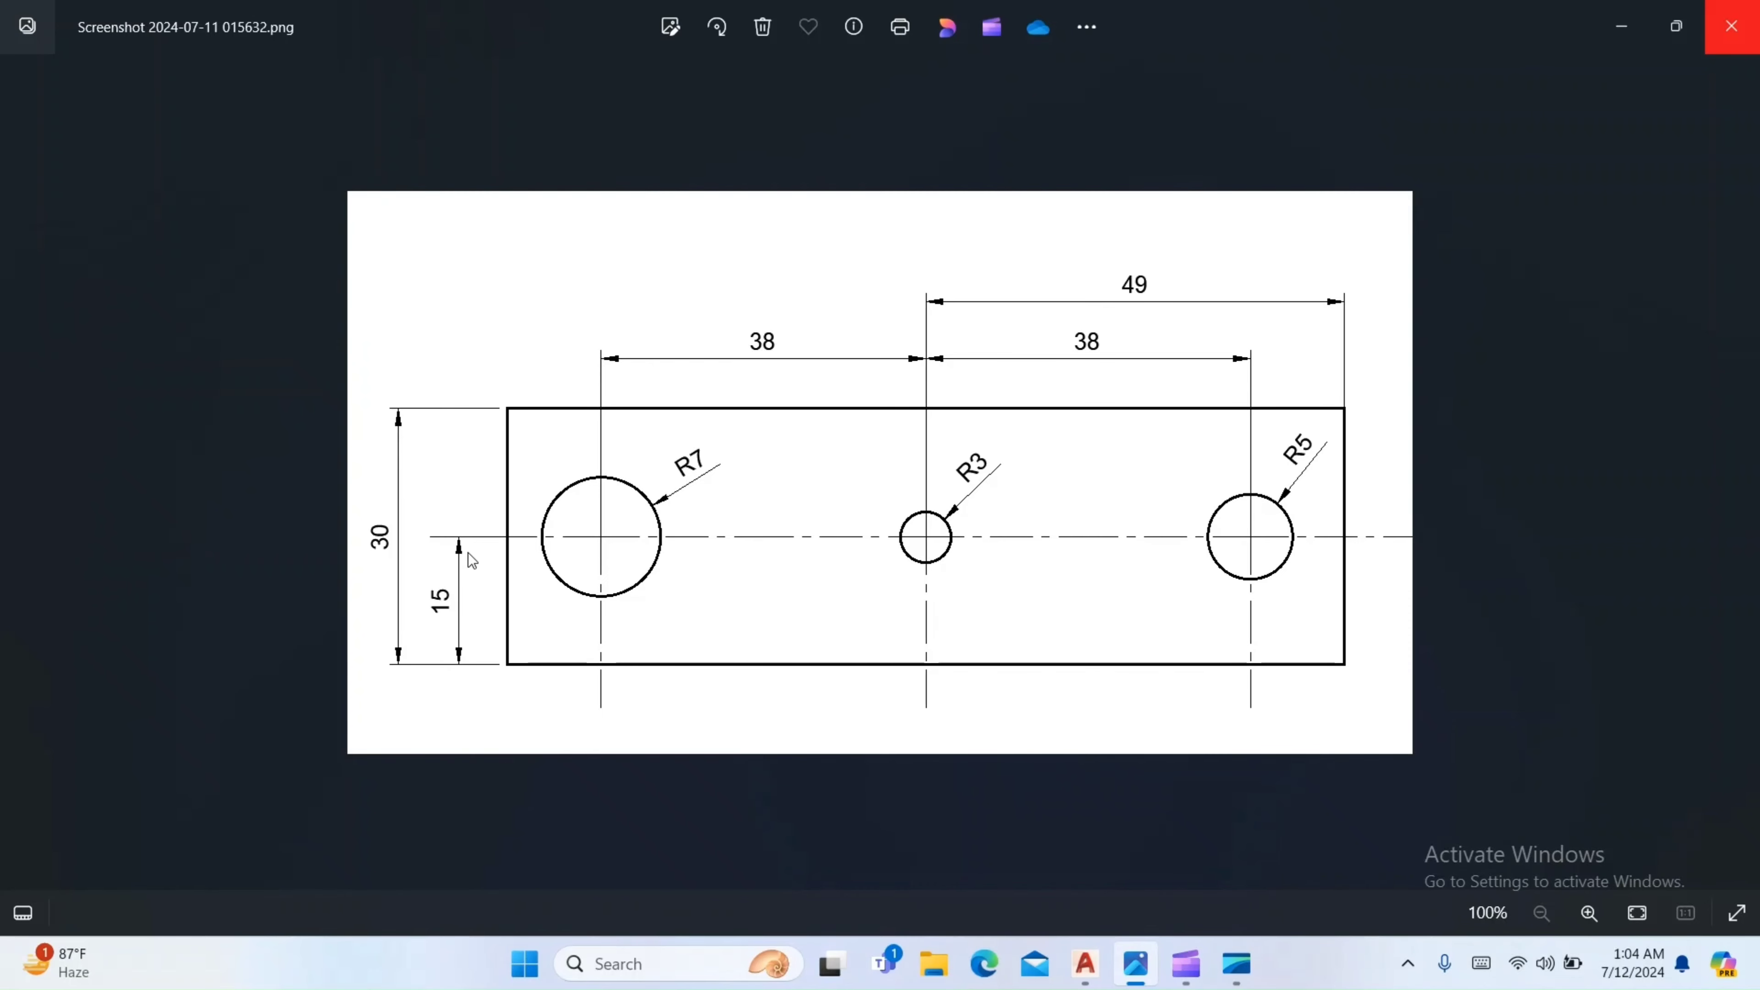
left_click(1085, 963)
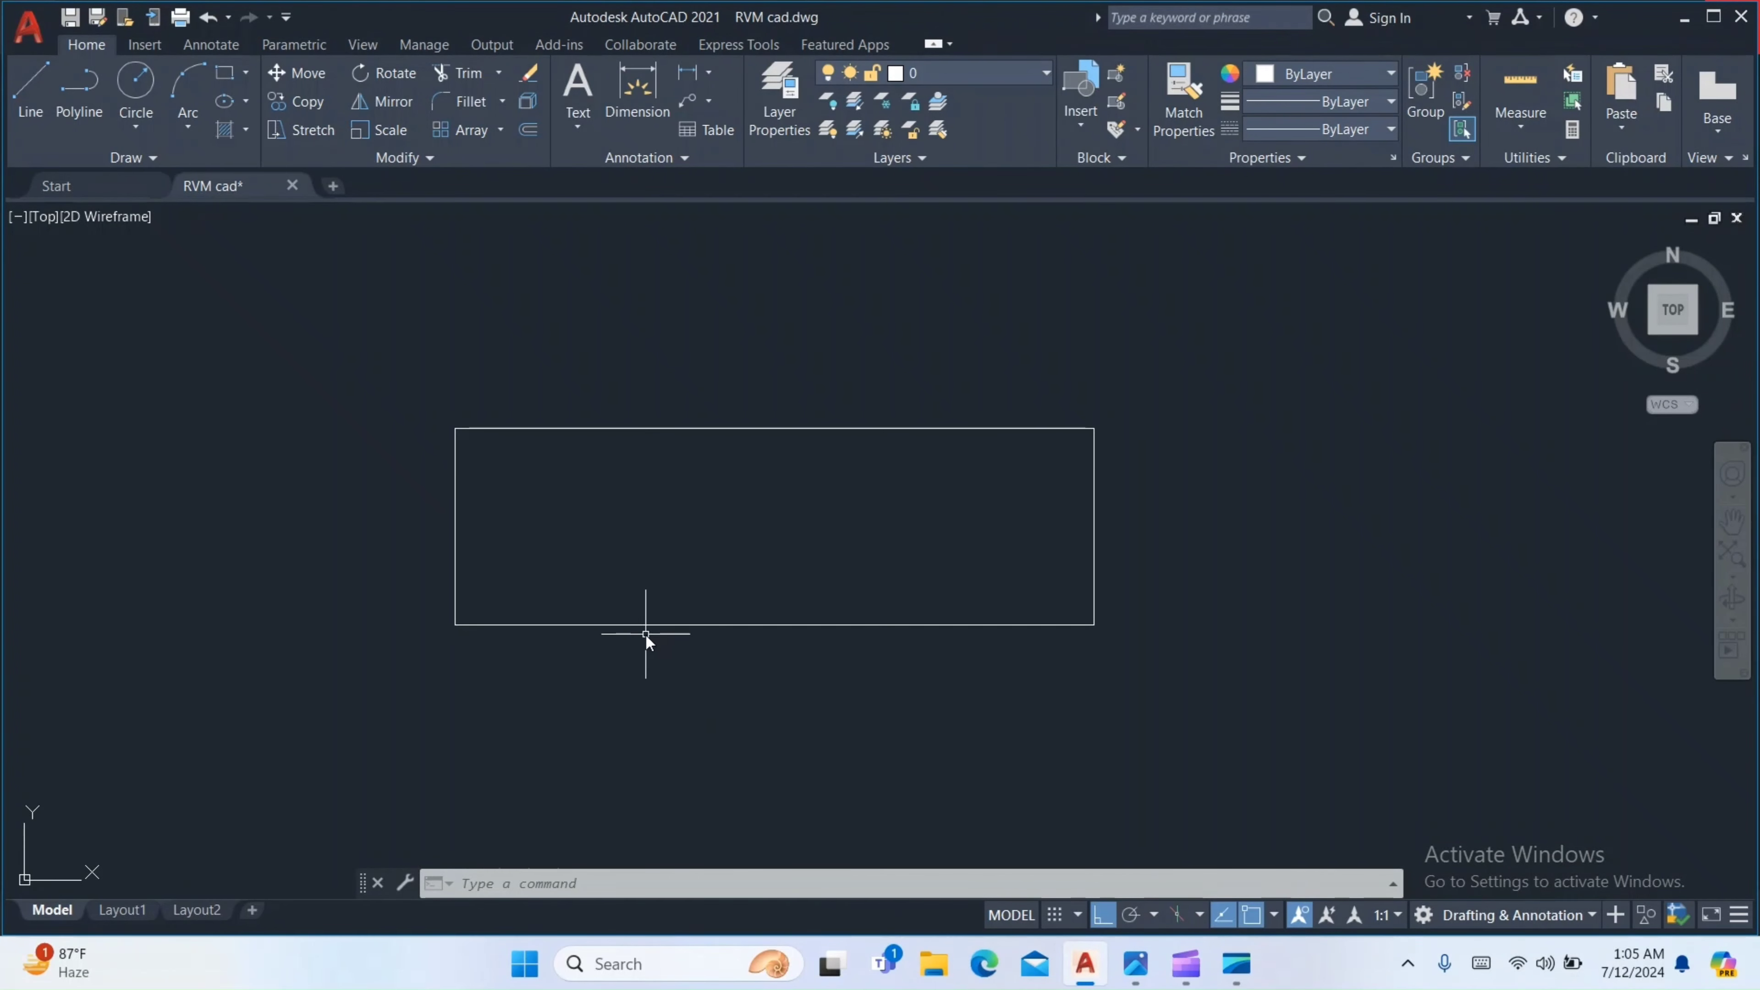
middle_click_drag(589, 620, 610, 648)
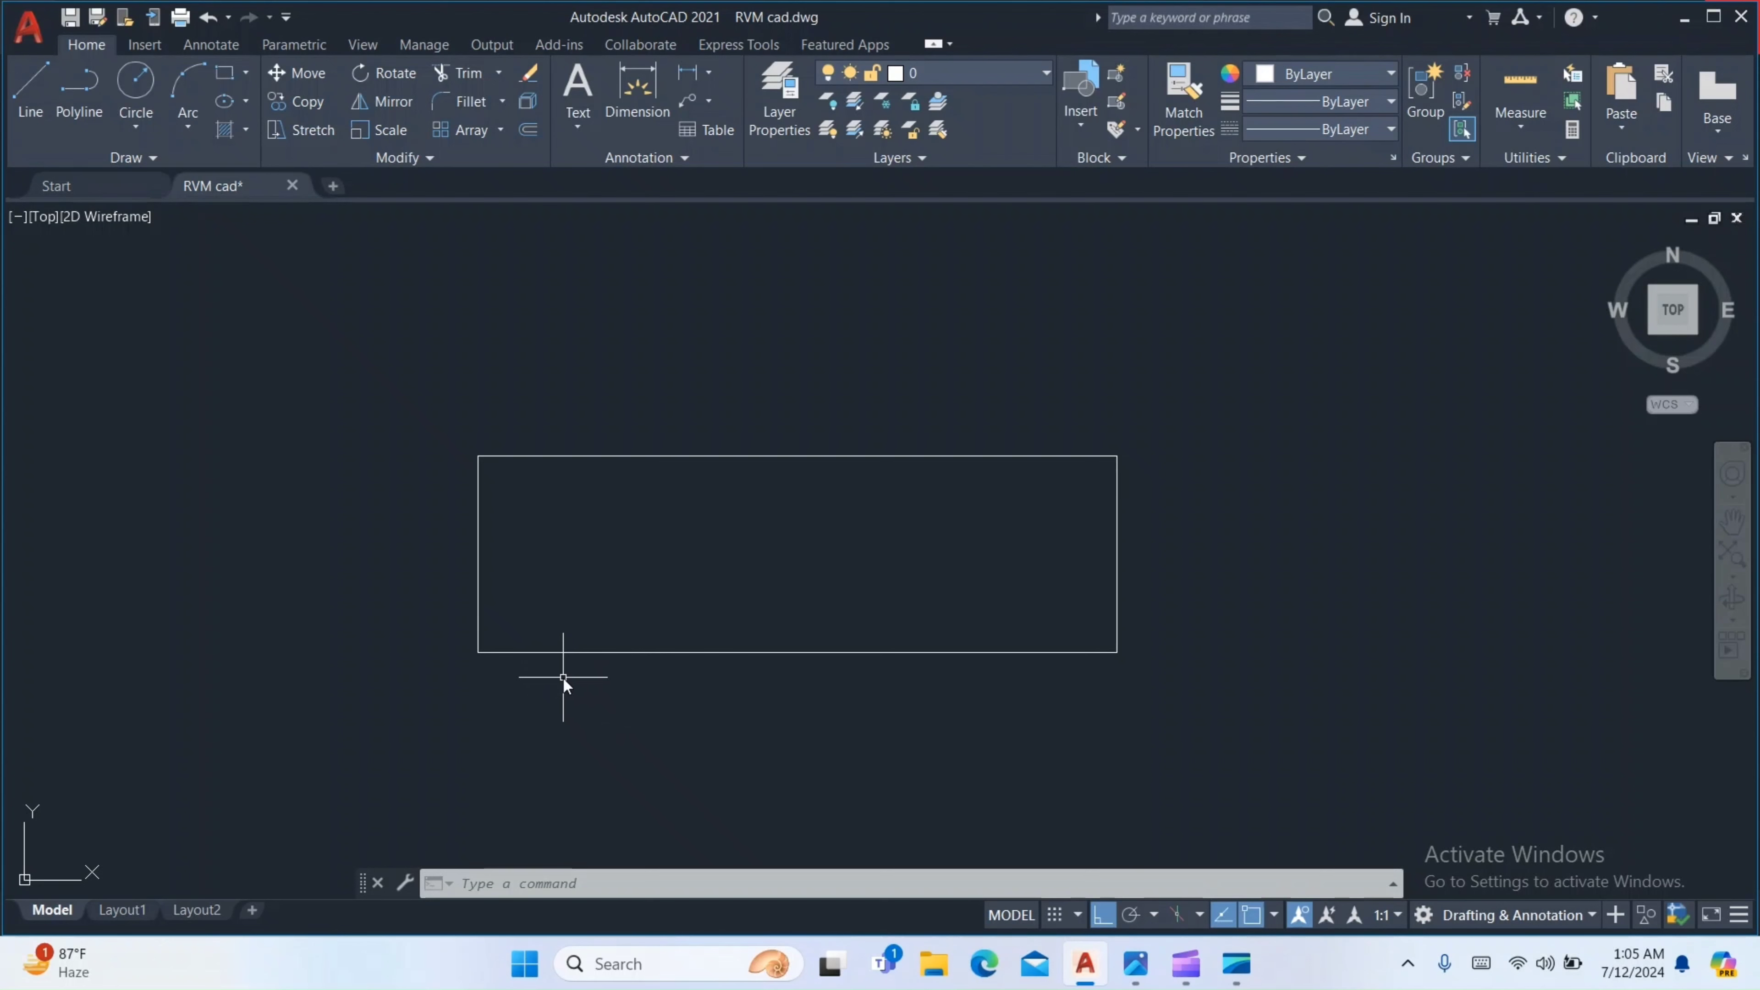
type("l")
key("Return")
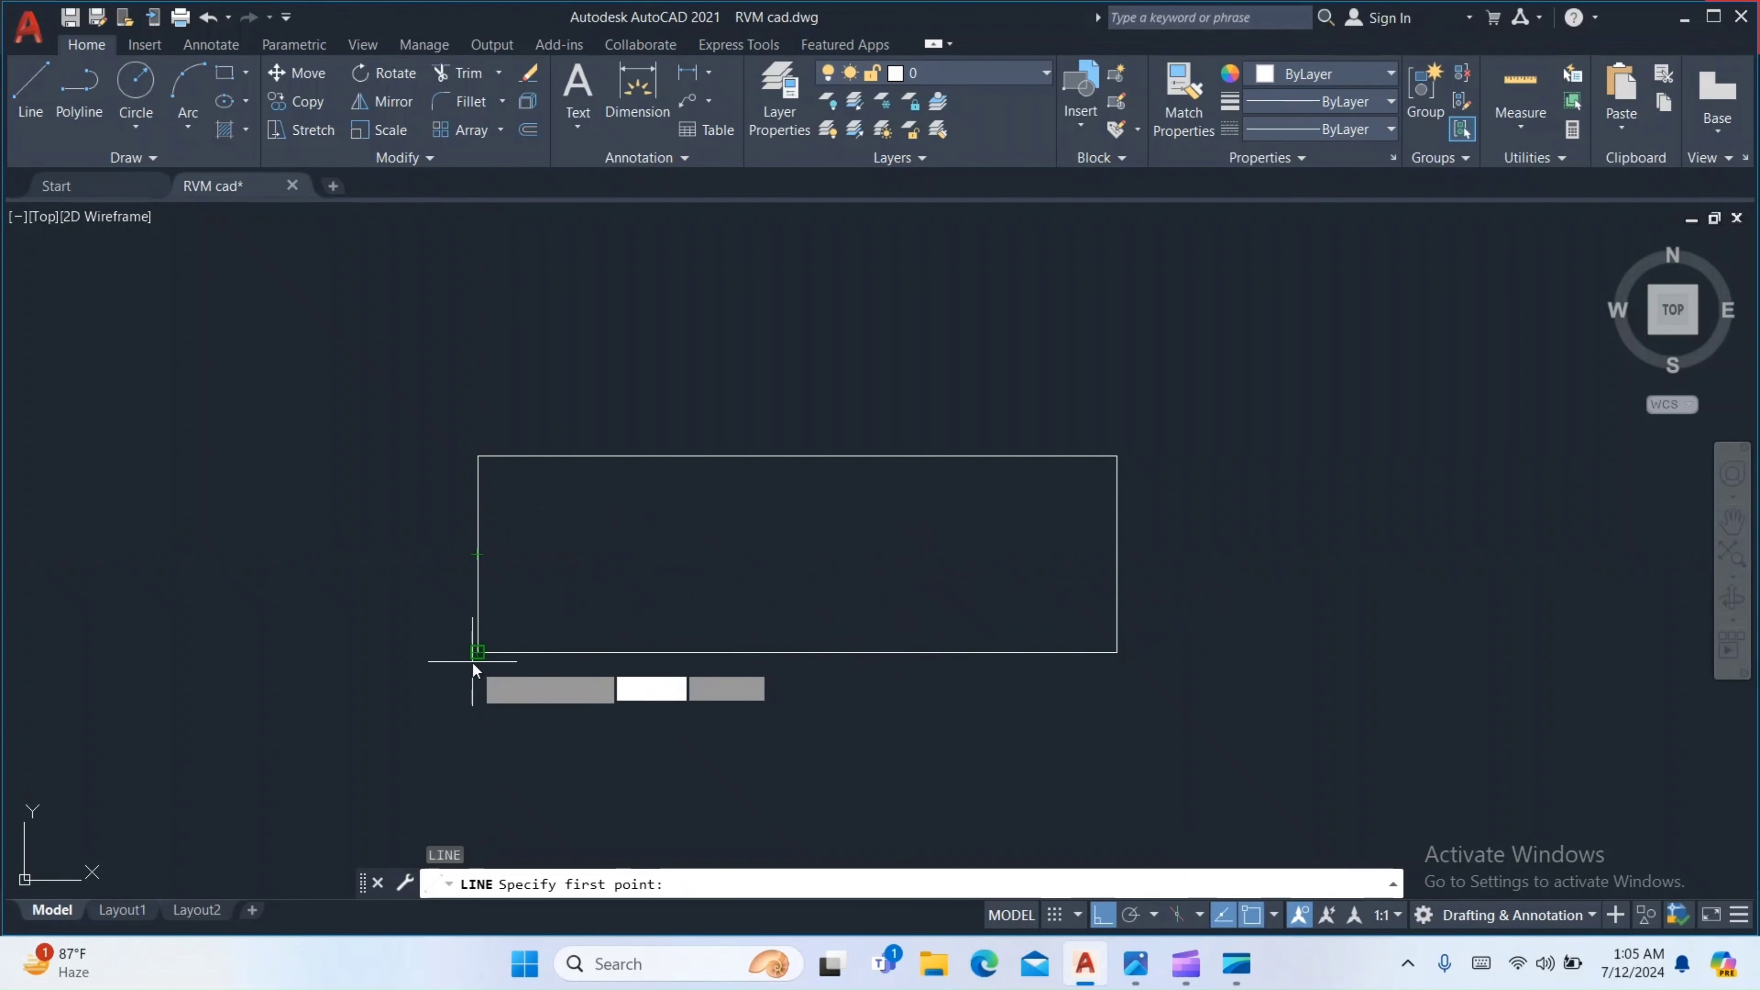
key("Escape")
Offset the rectangle's bottom edge 15 units upward to create the horizontal centre line
type("o")
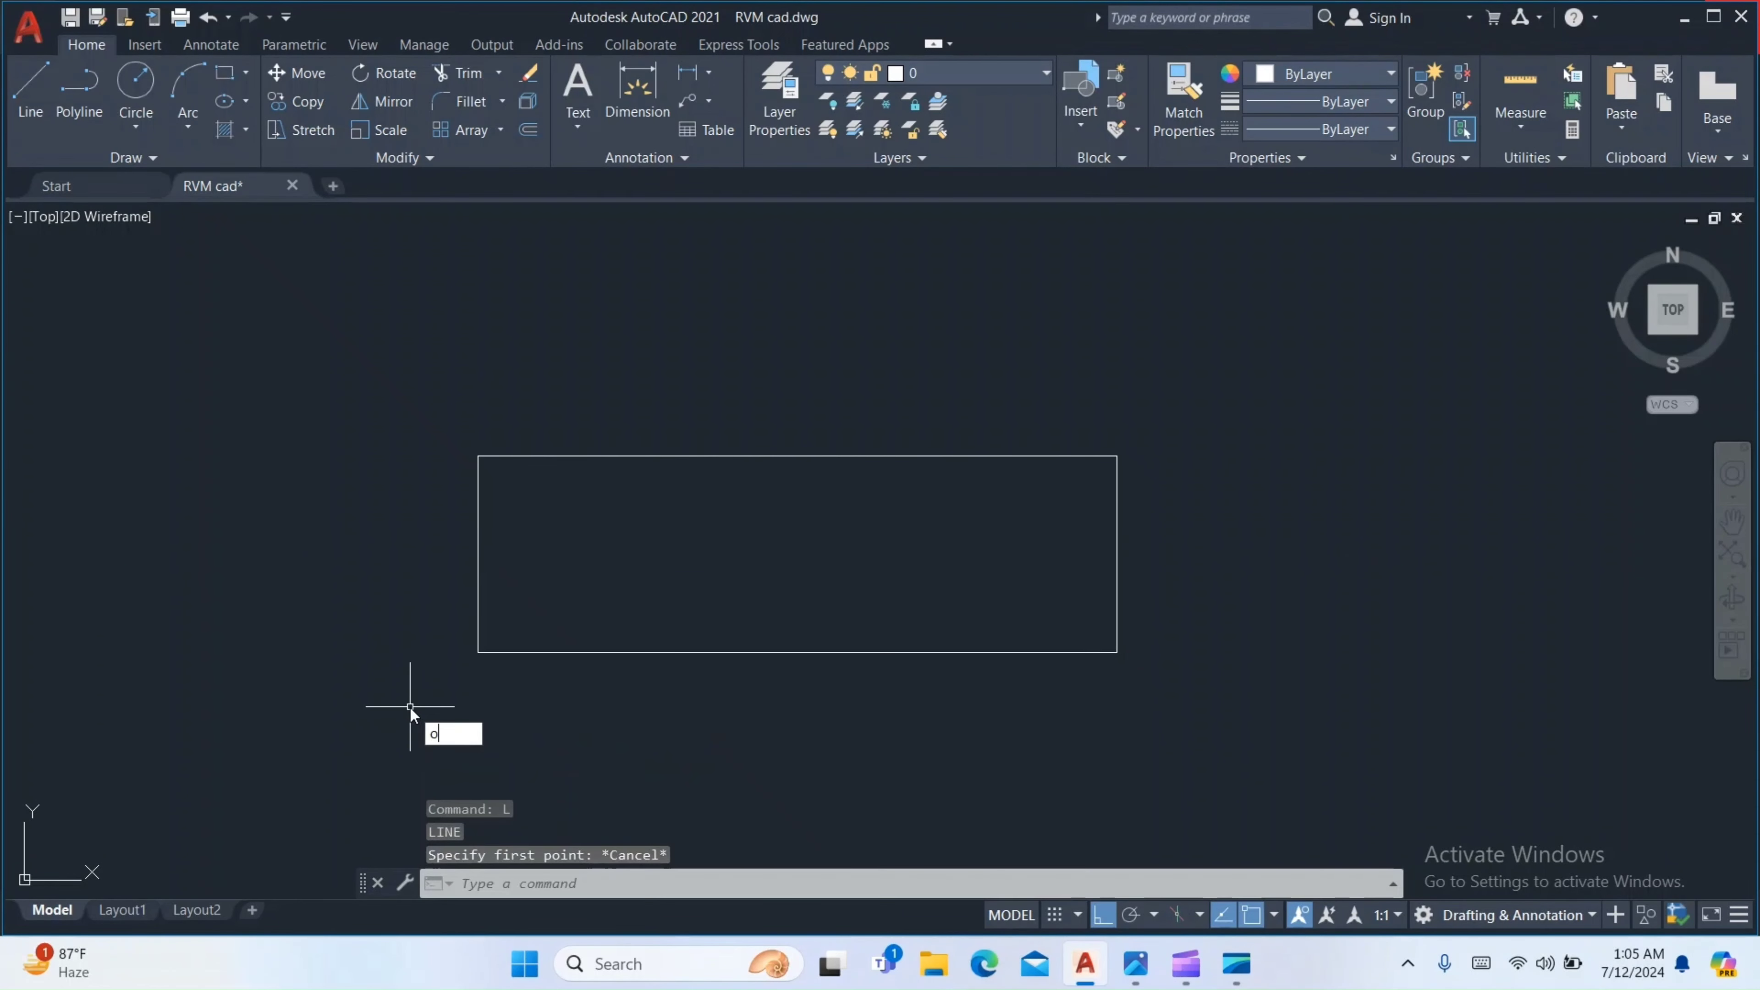
key("Return")
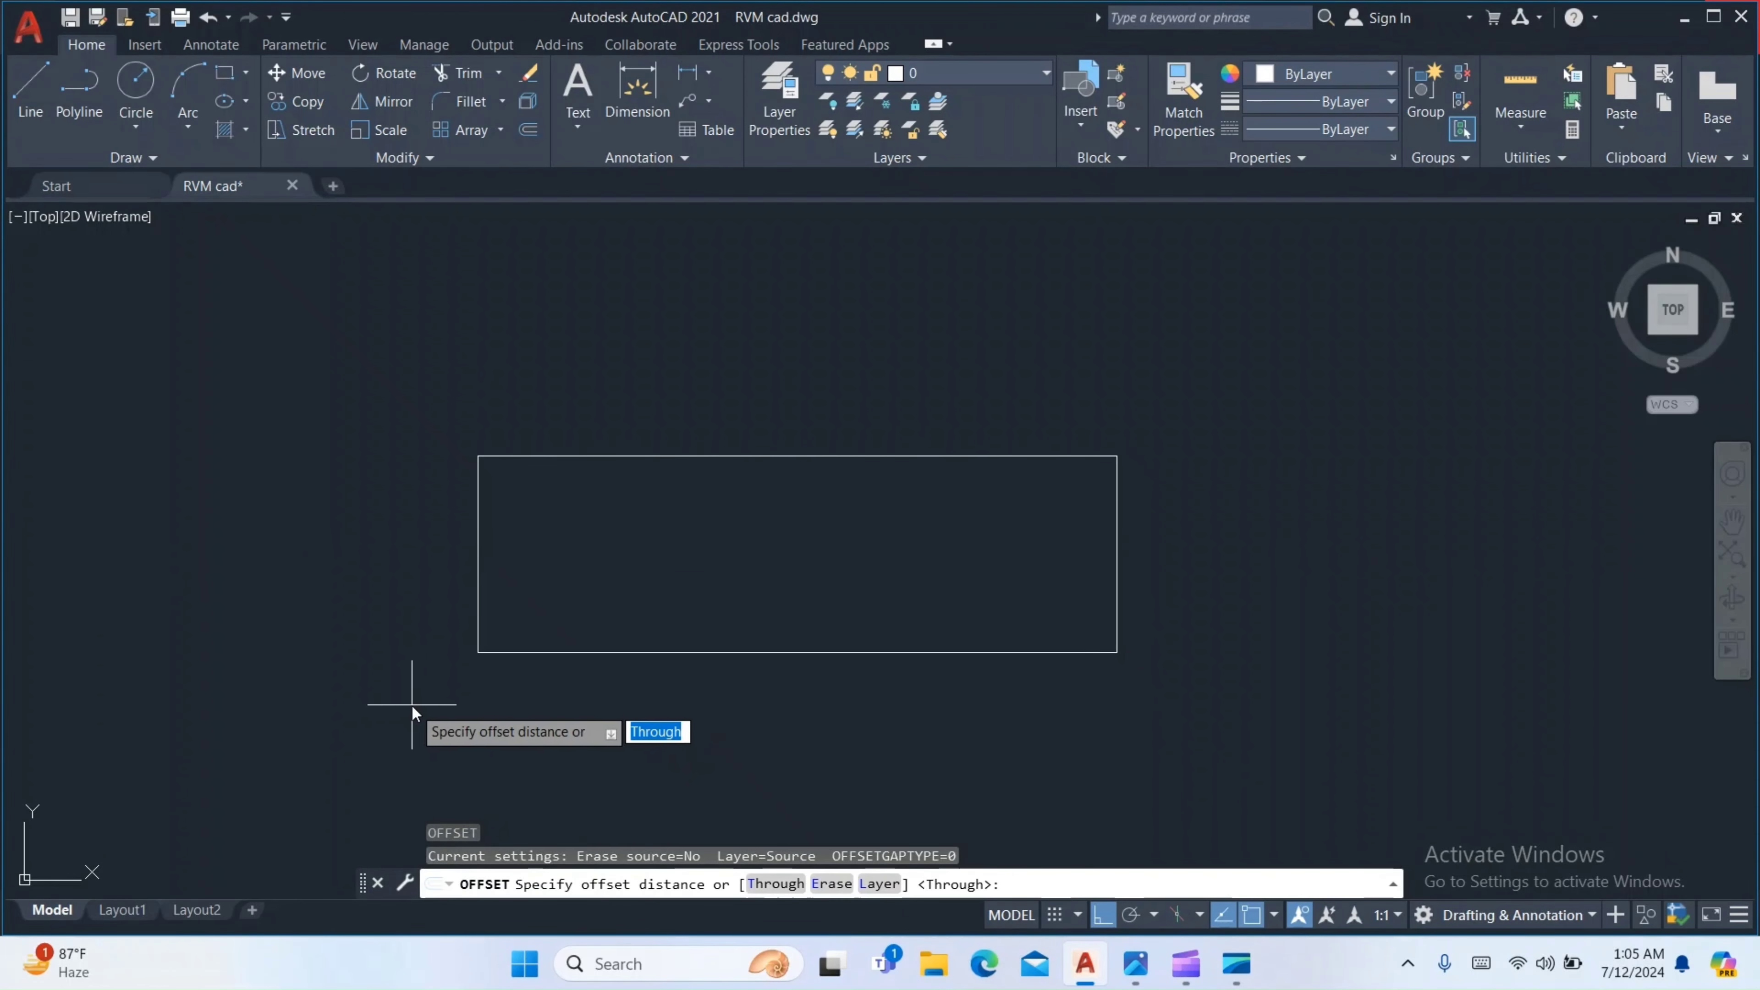
type("15")
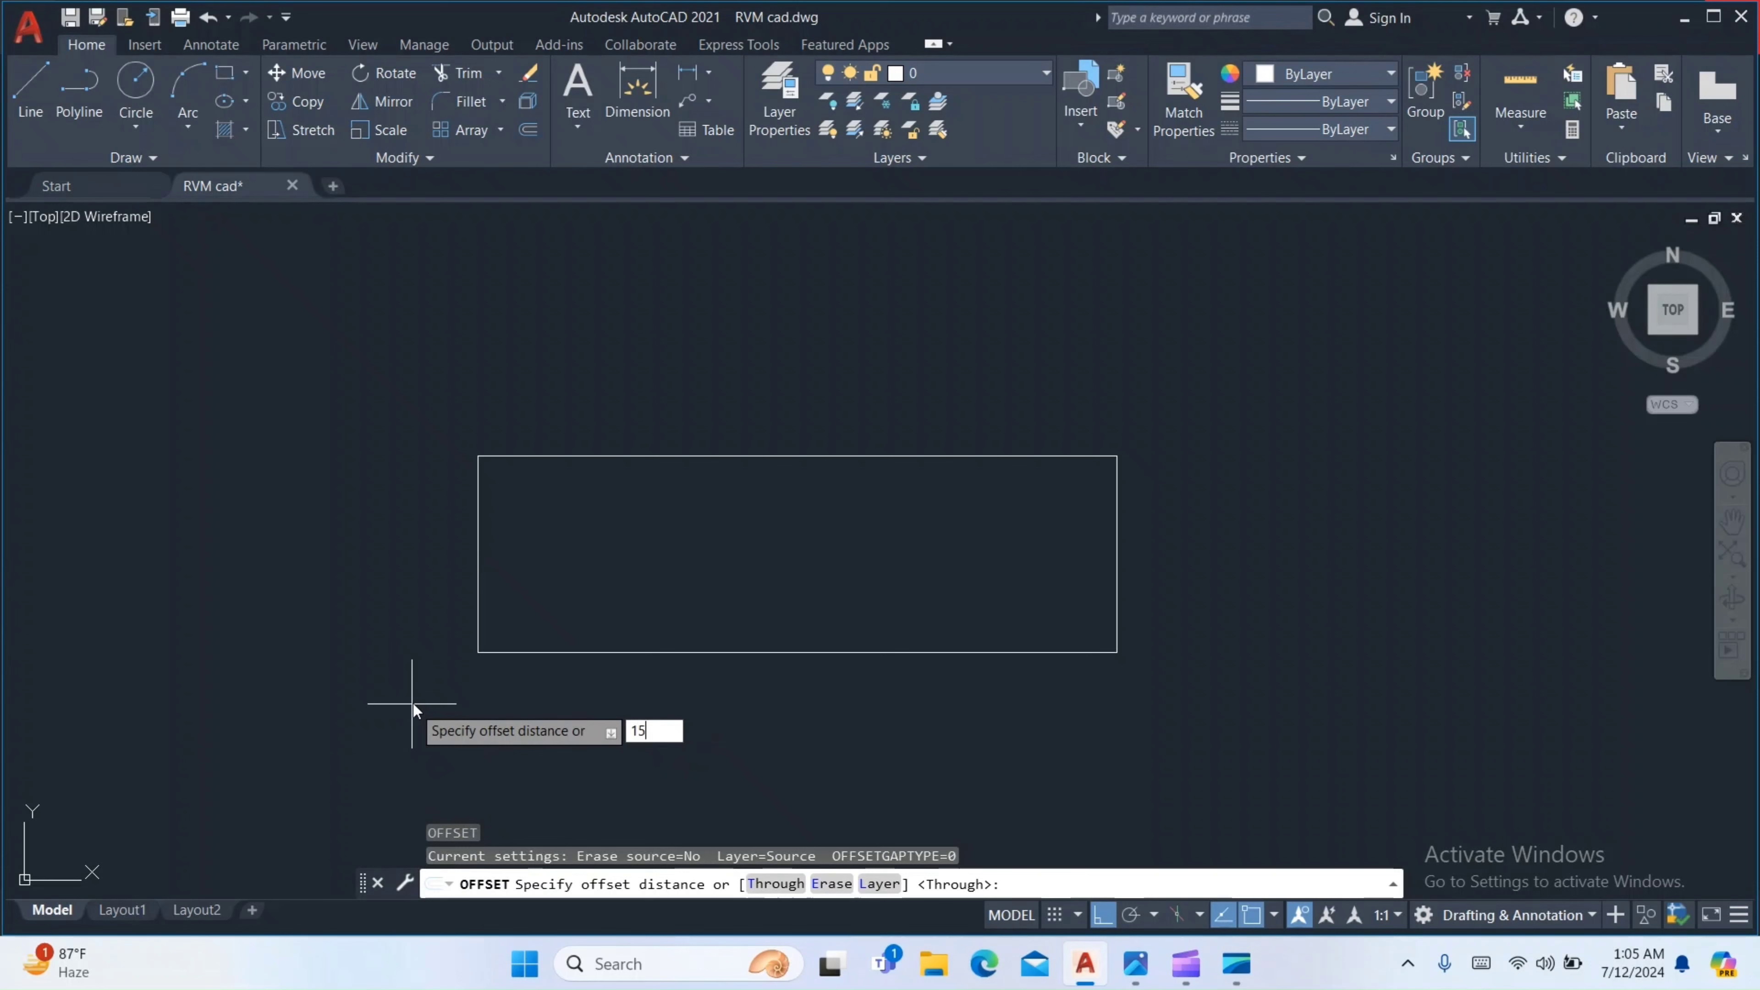
key("Return")
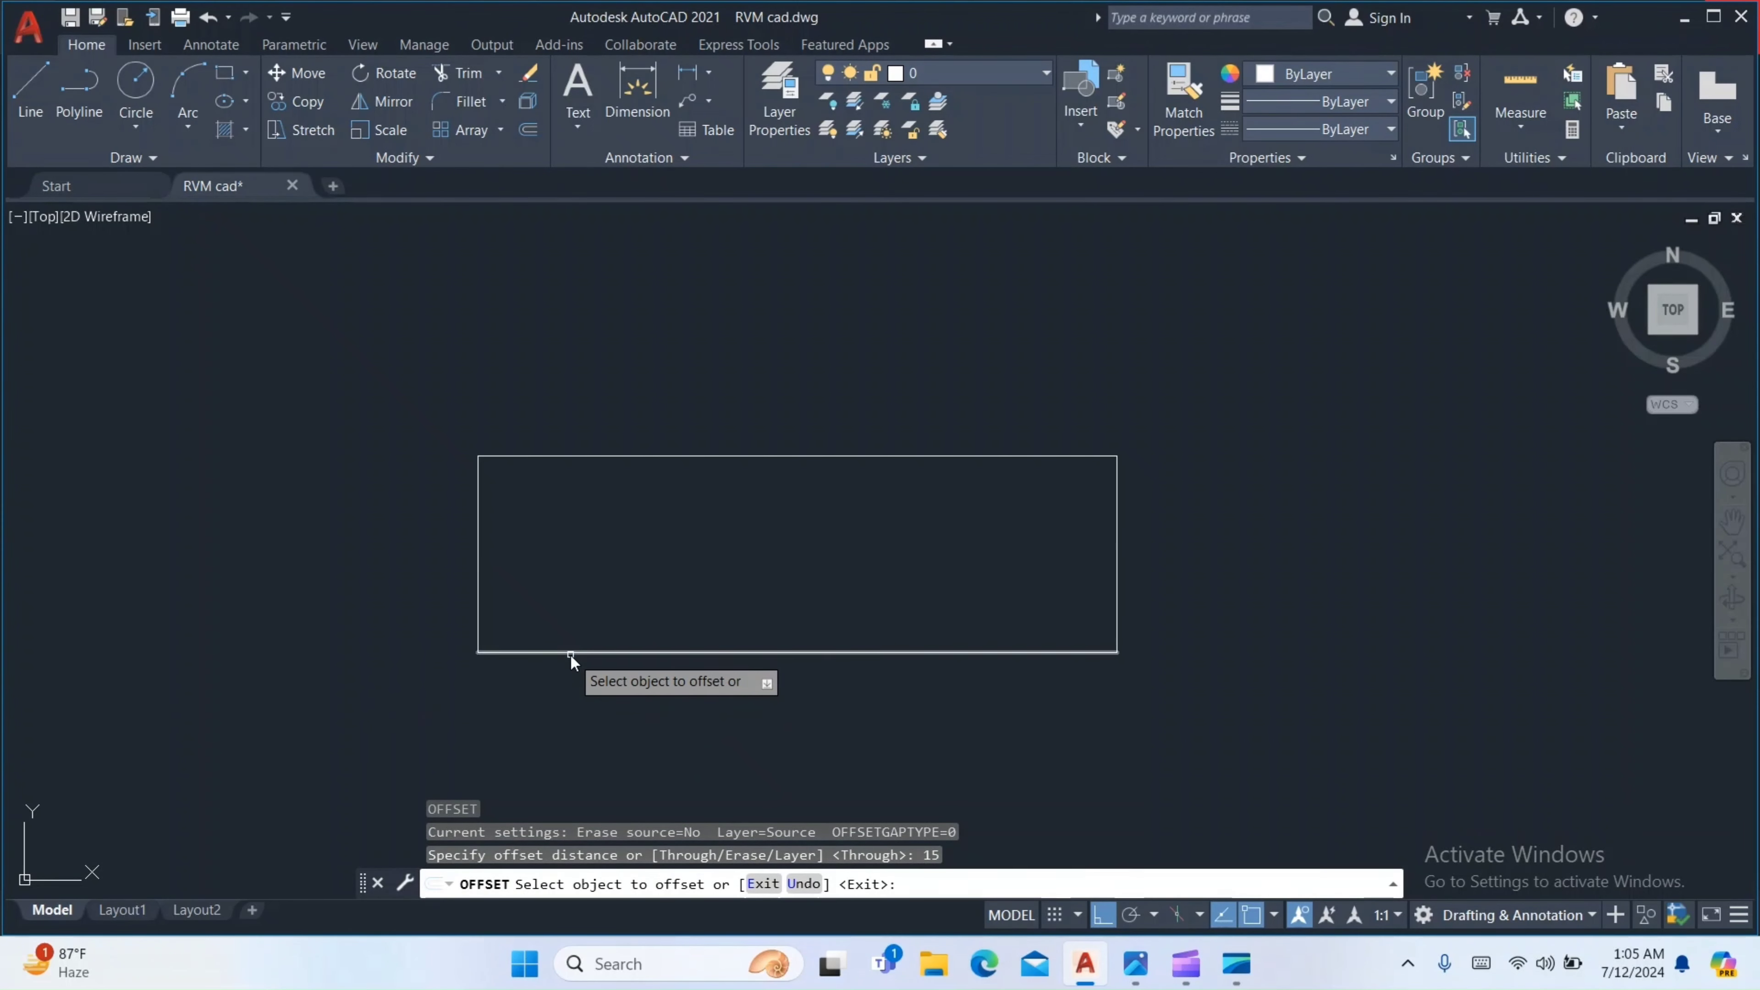
left_click(571, 653)
left_click(587, 597)
key("Return")
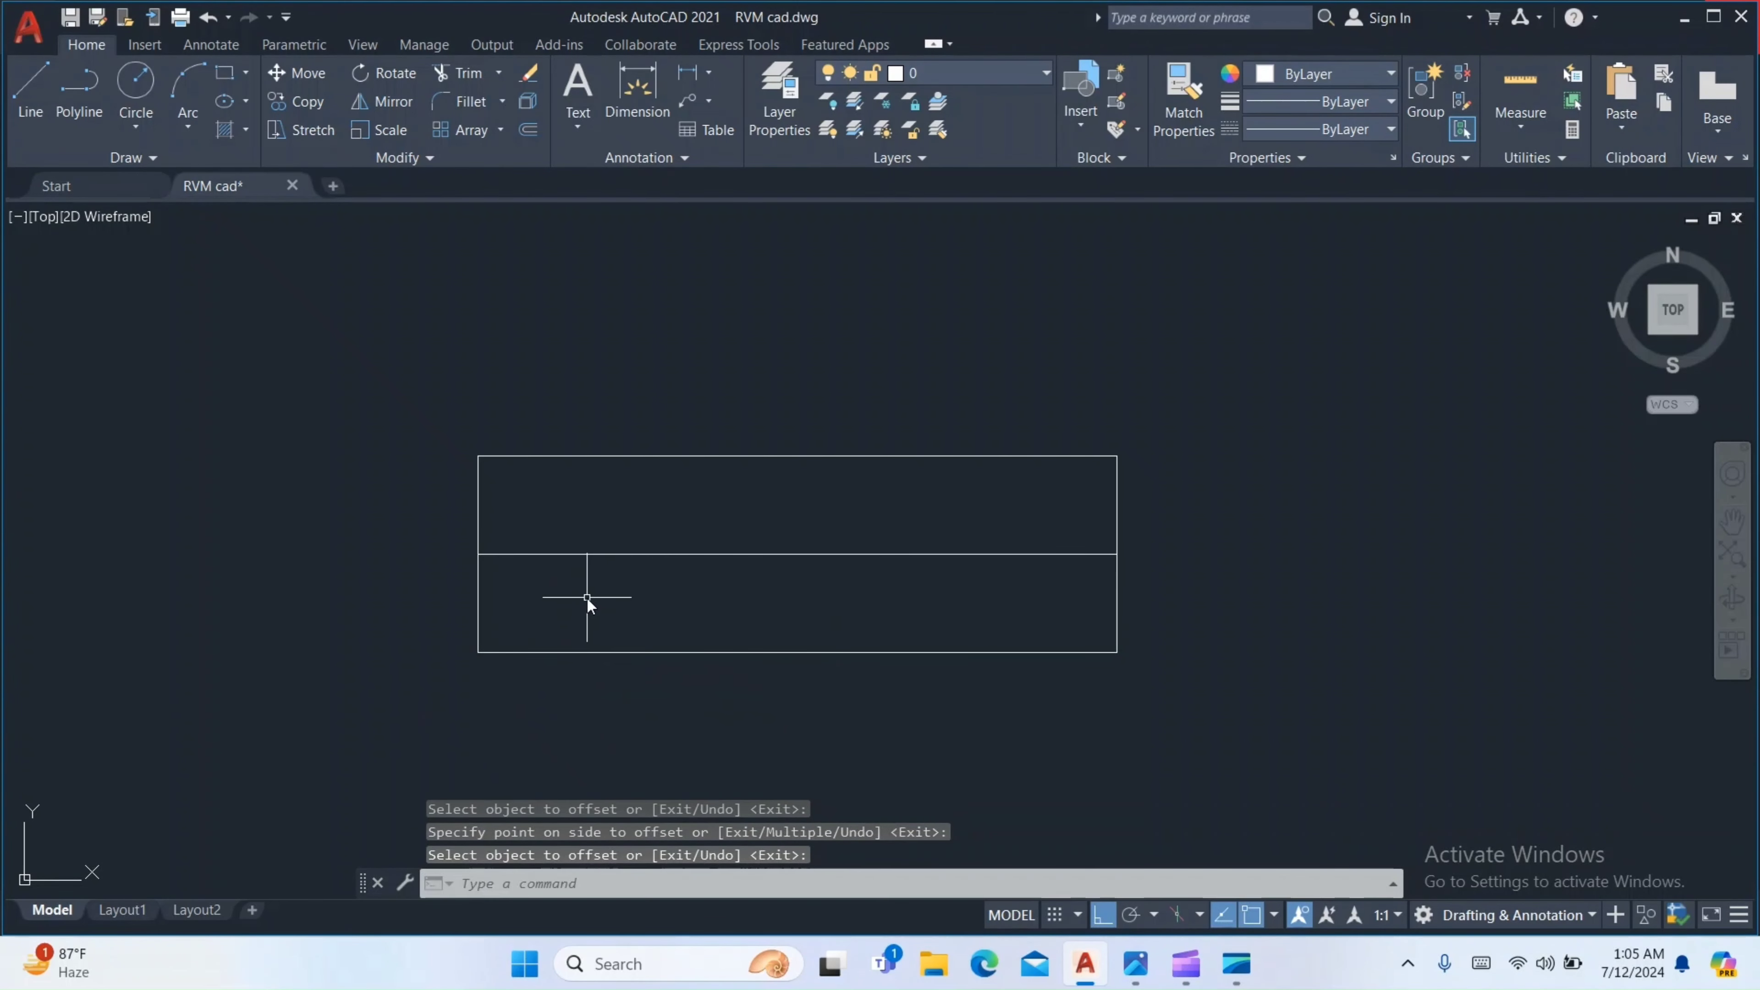
Check the horizontal hole positions in the Photos reference drawing and return to AutoCAD
left_click(1134, 964)
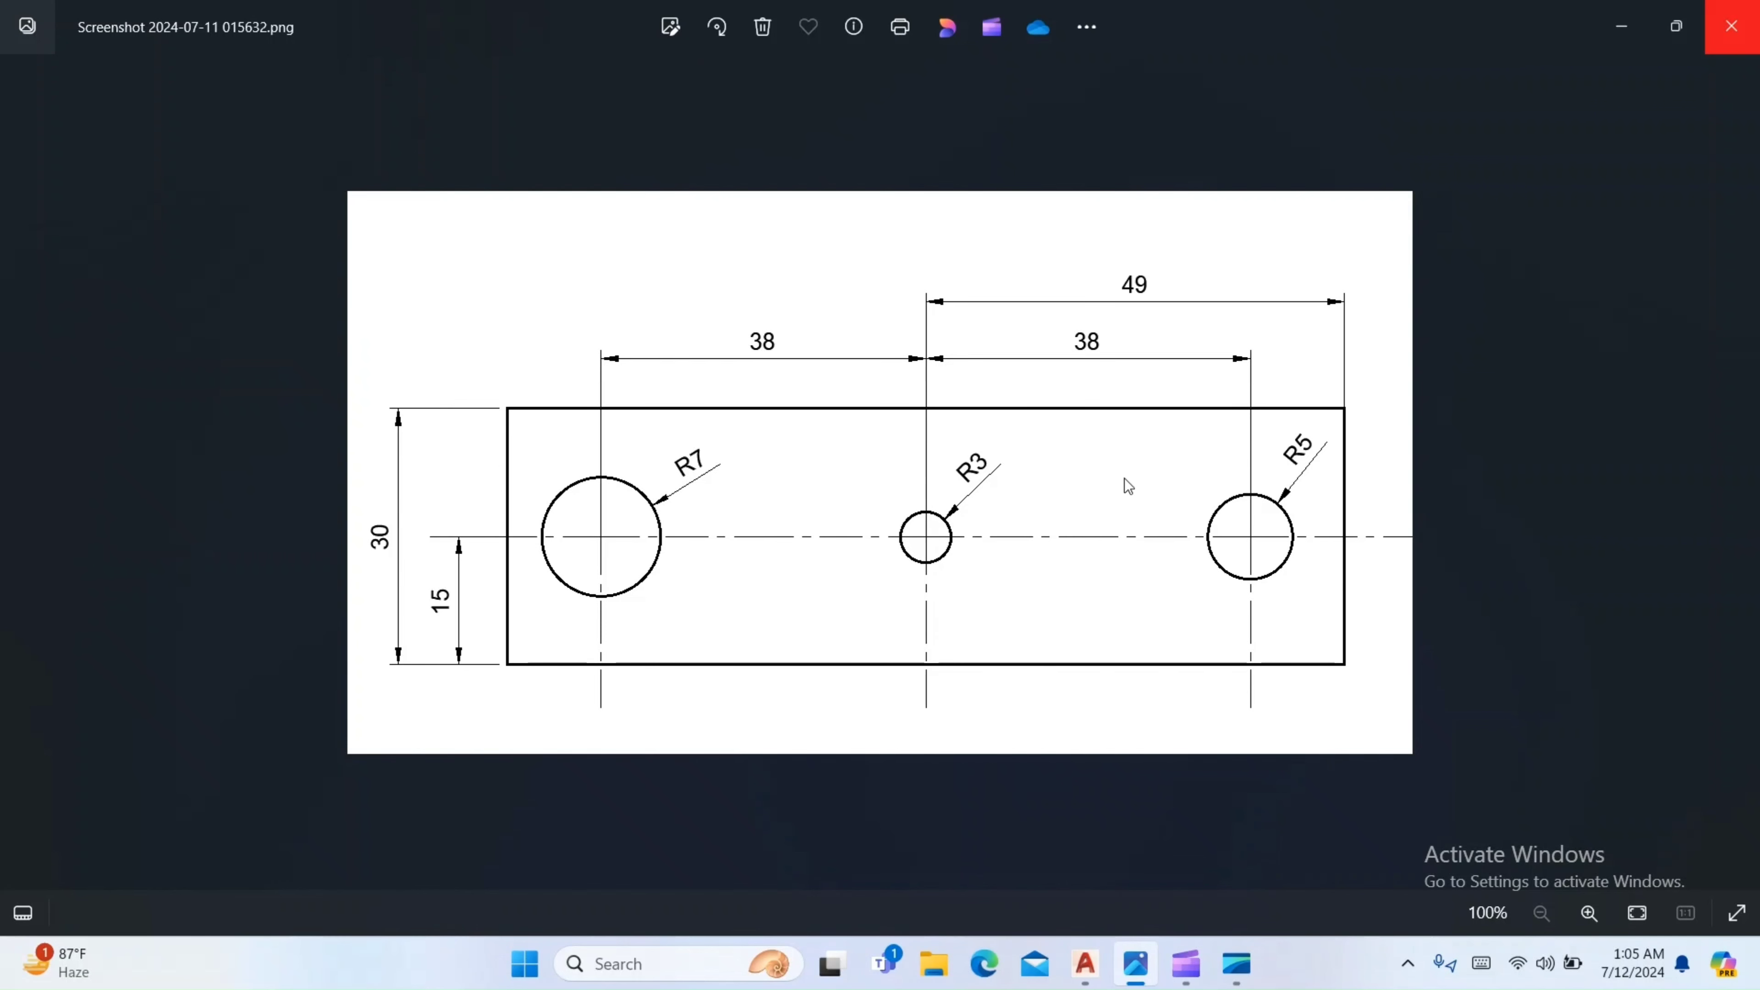
left_click(1085, 964)
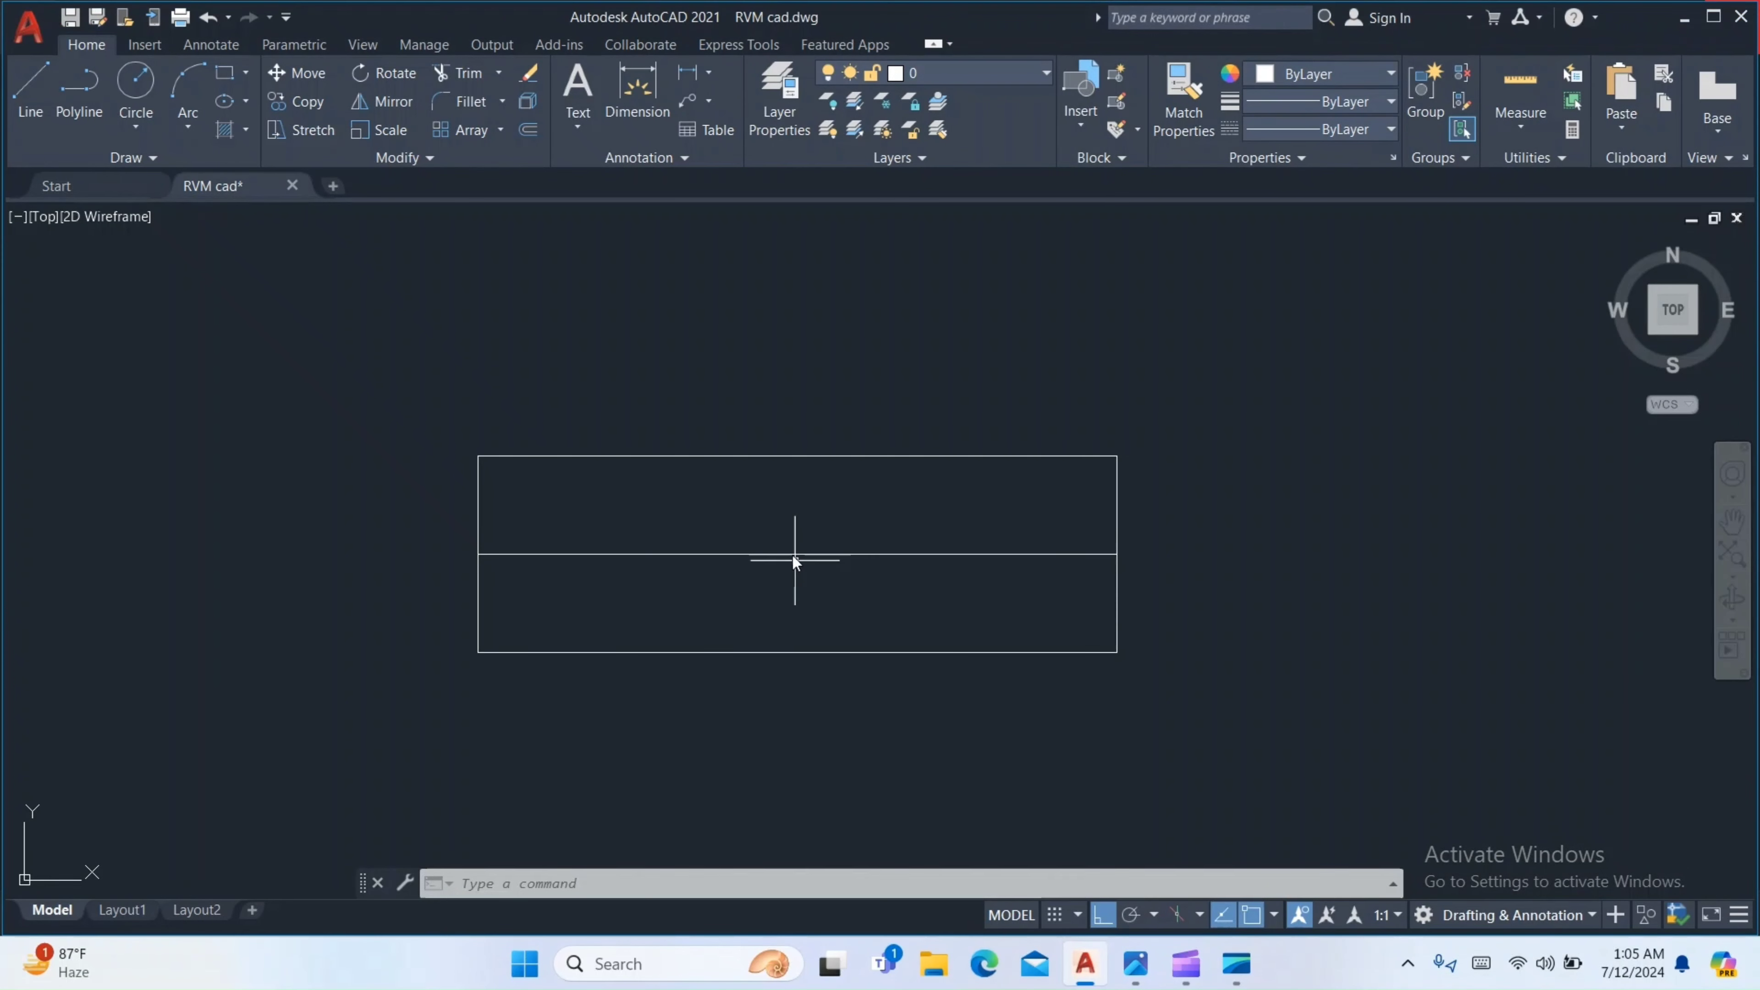
scroll(797, 548, "up", 2)
scroll(797, 520, "down", 2)
type("o")
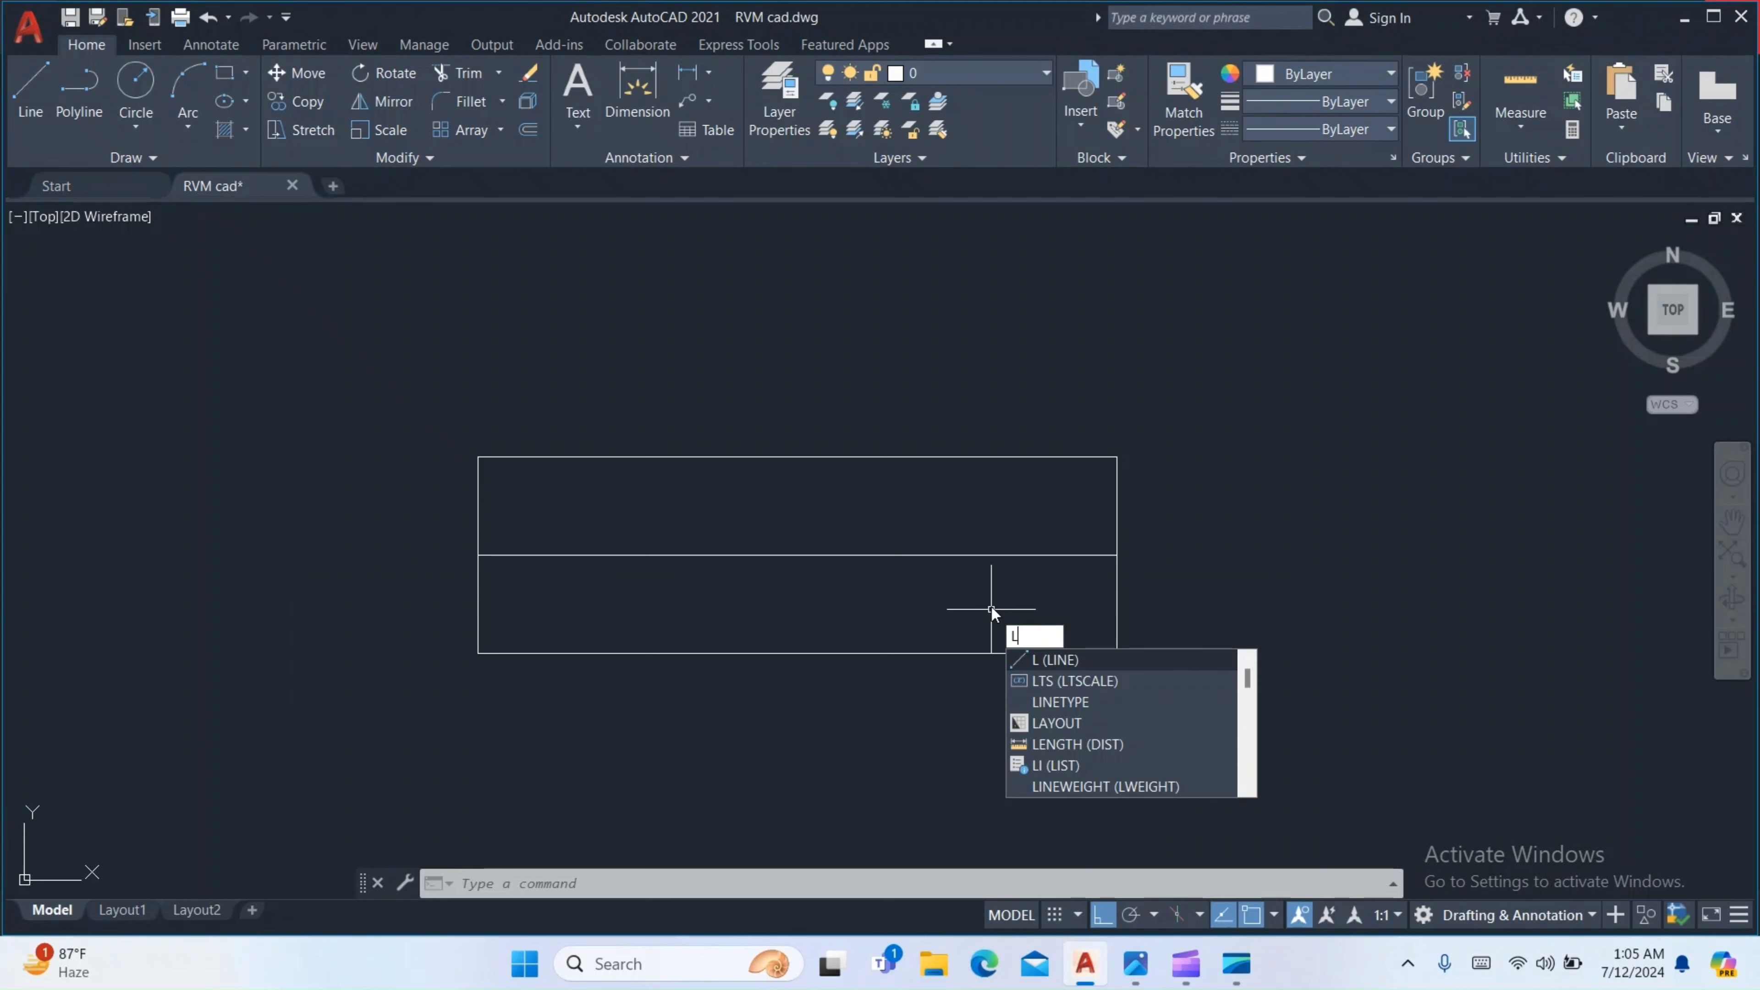
key("Return")
key("Escape")
Offset the rectangle's right edge 49 units inward to create the vertical centre line of the middle hole
type("o")
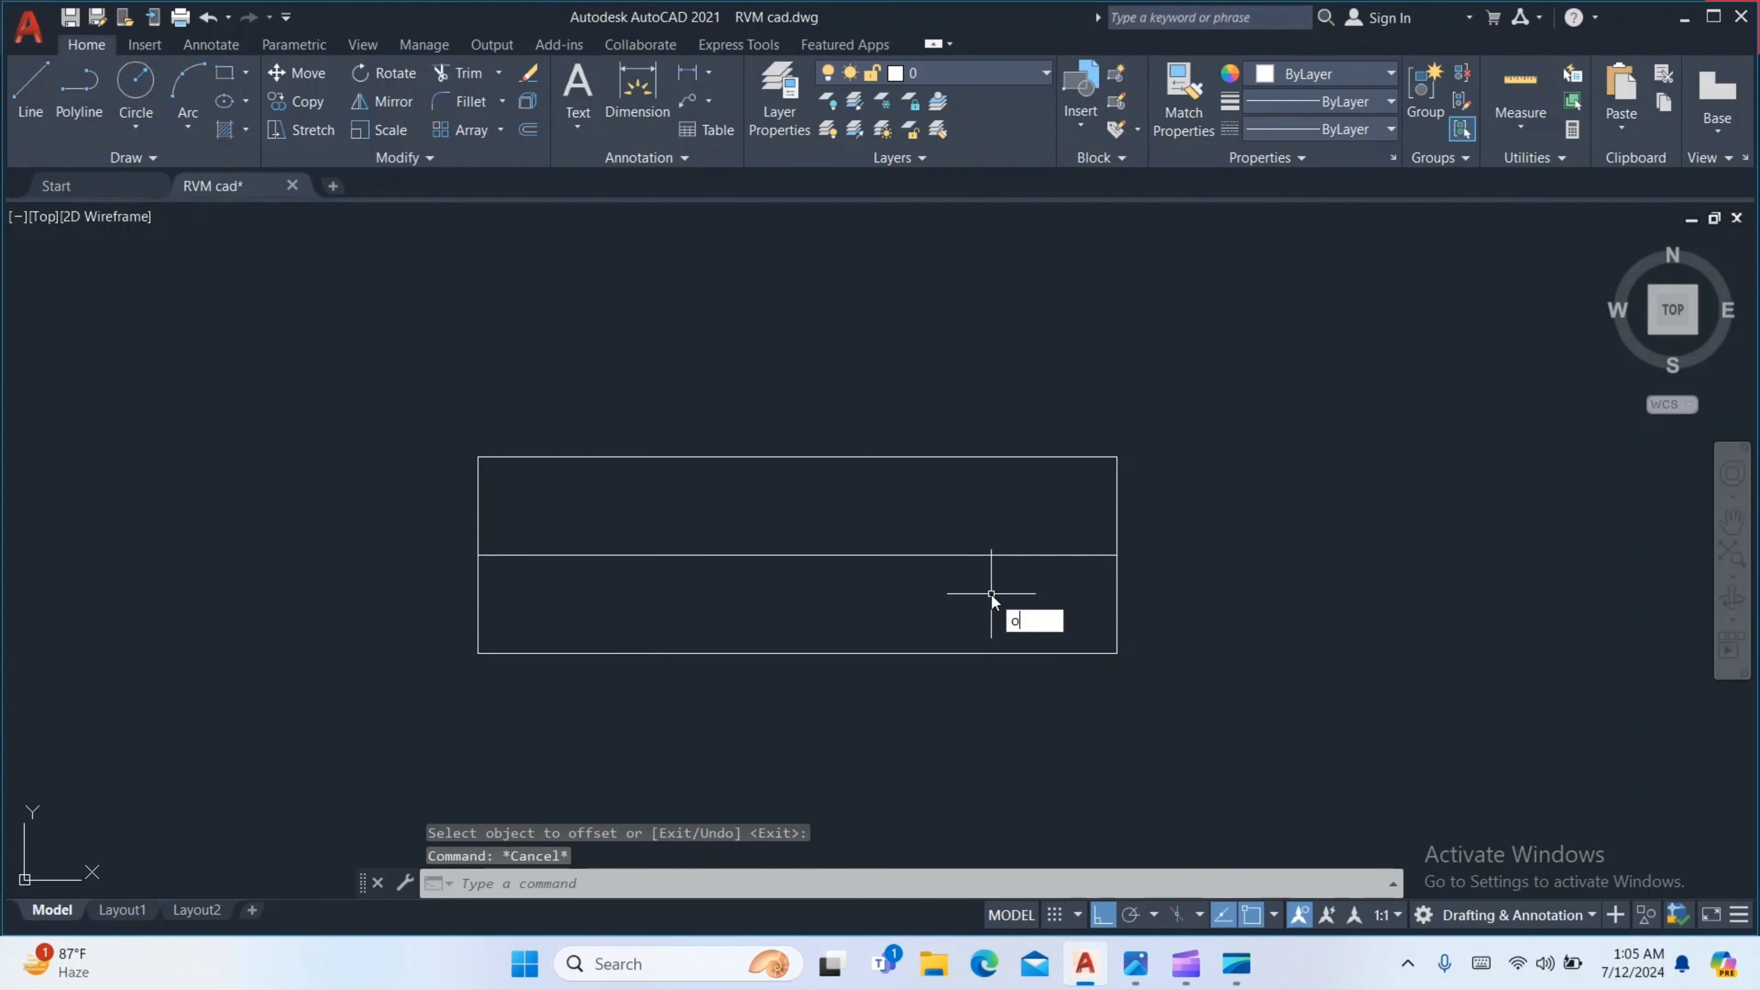
key("Return")
type("49")
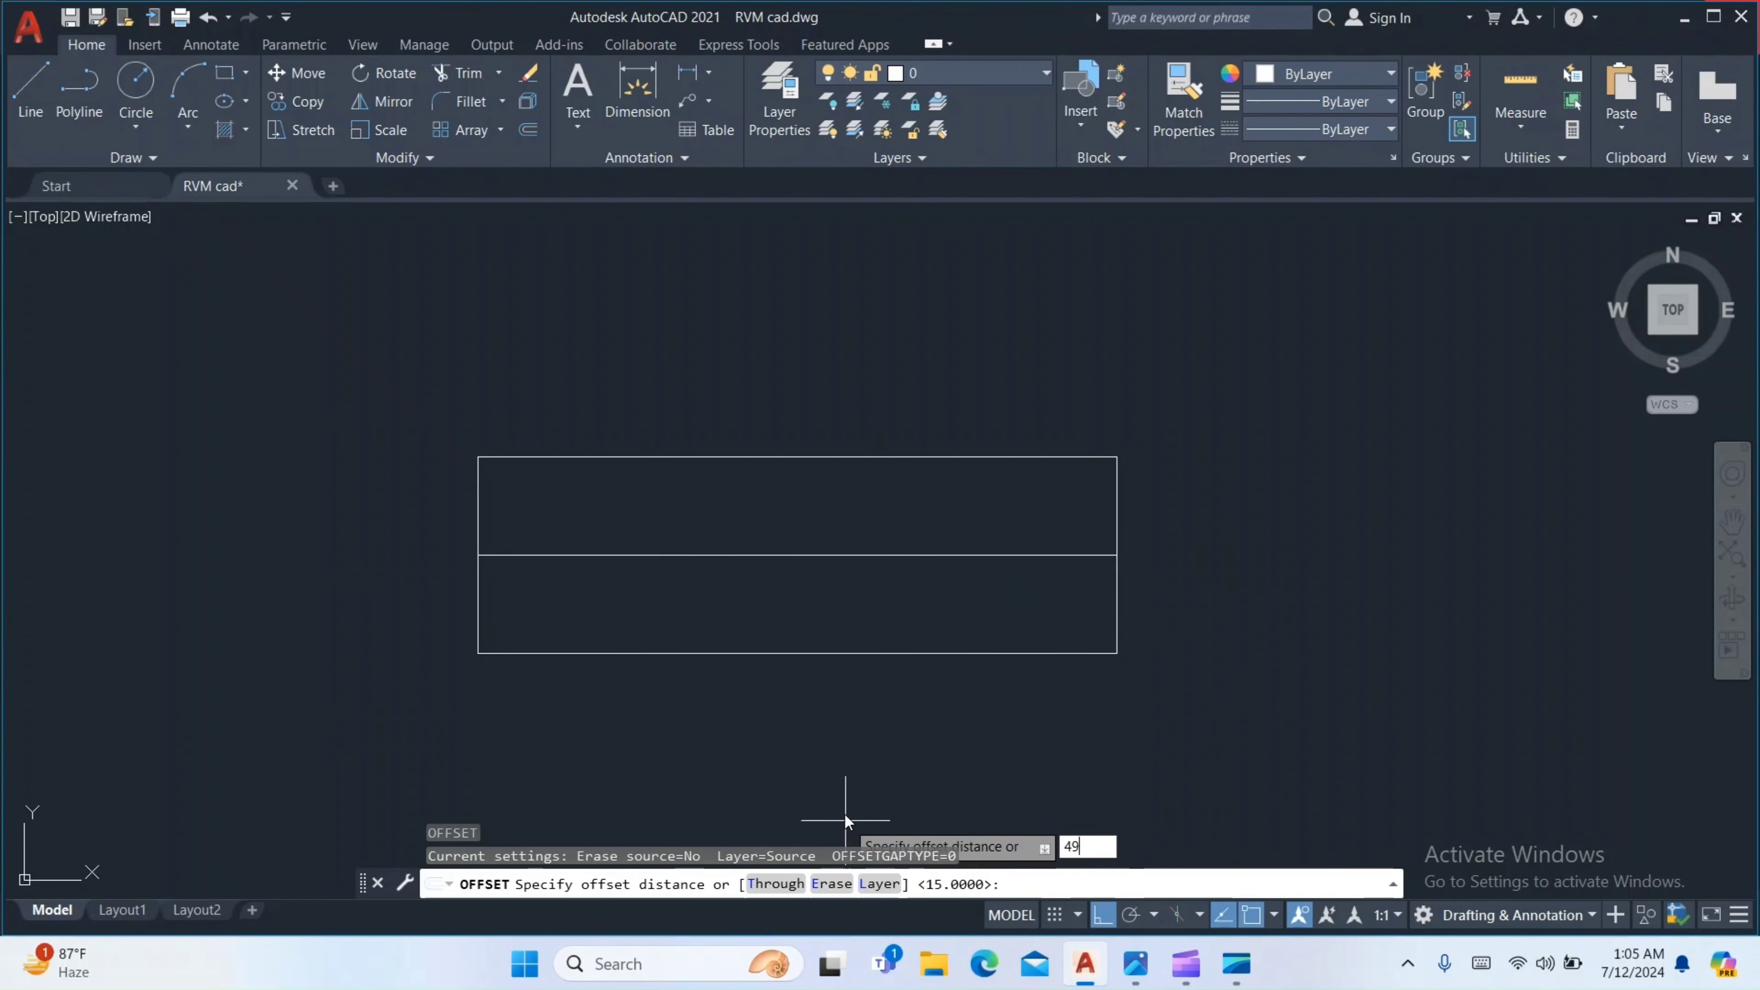
key("Return")
left_click(1115, 519)
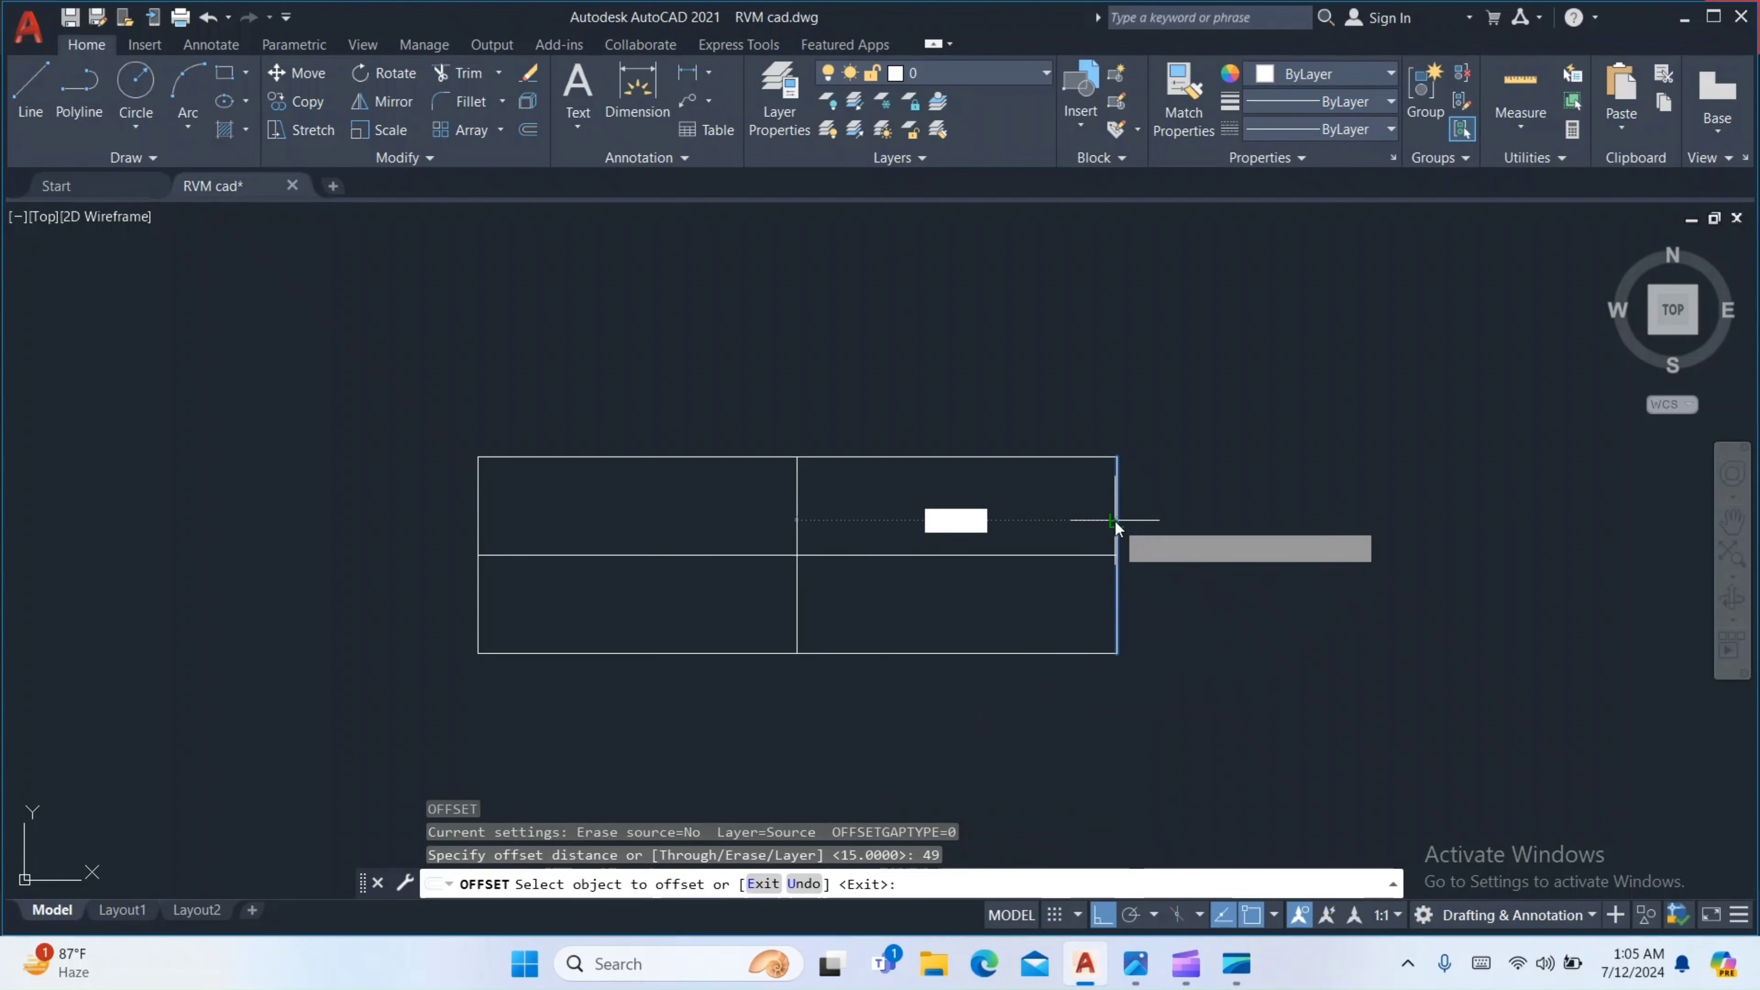
left_click(854, 637)
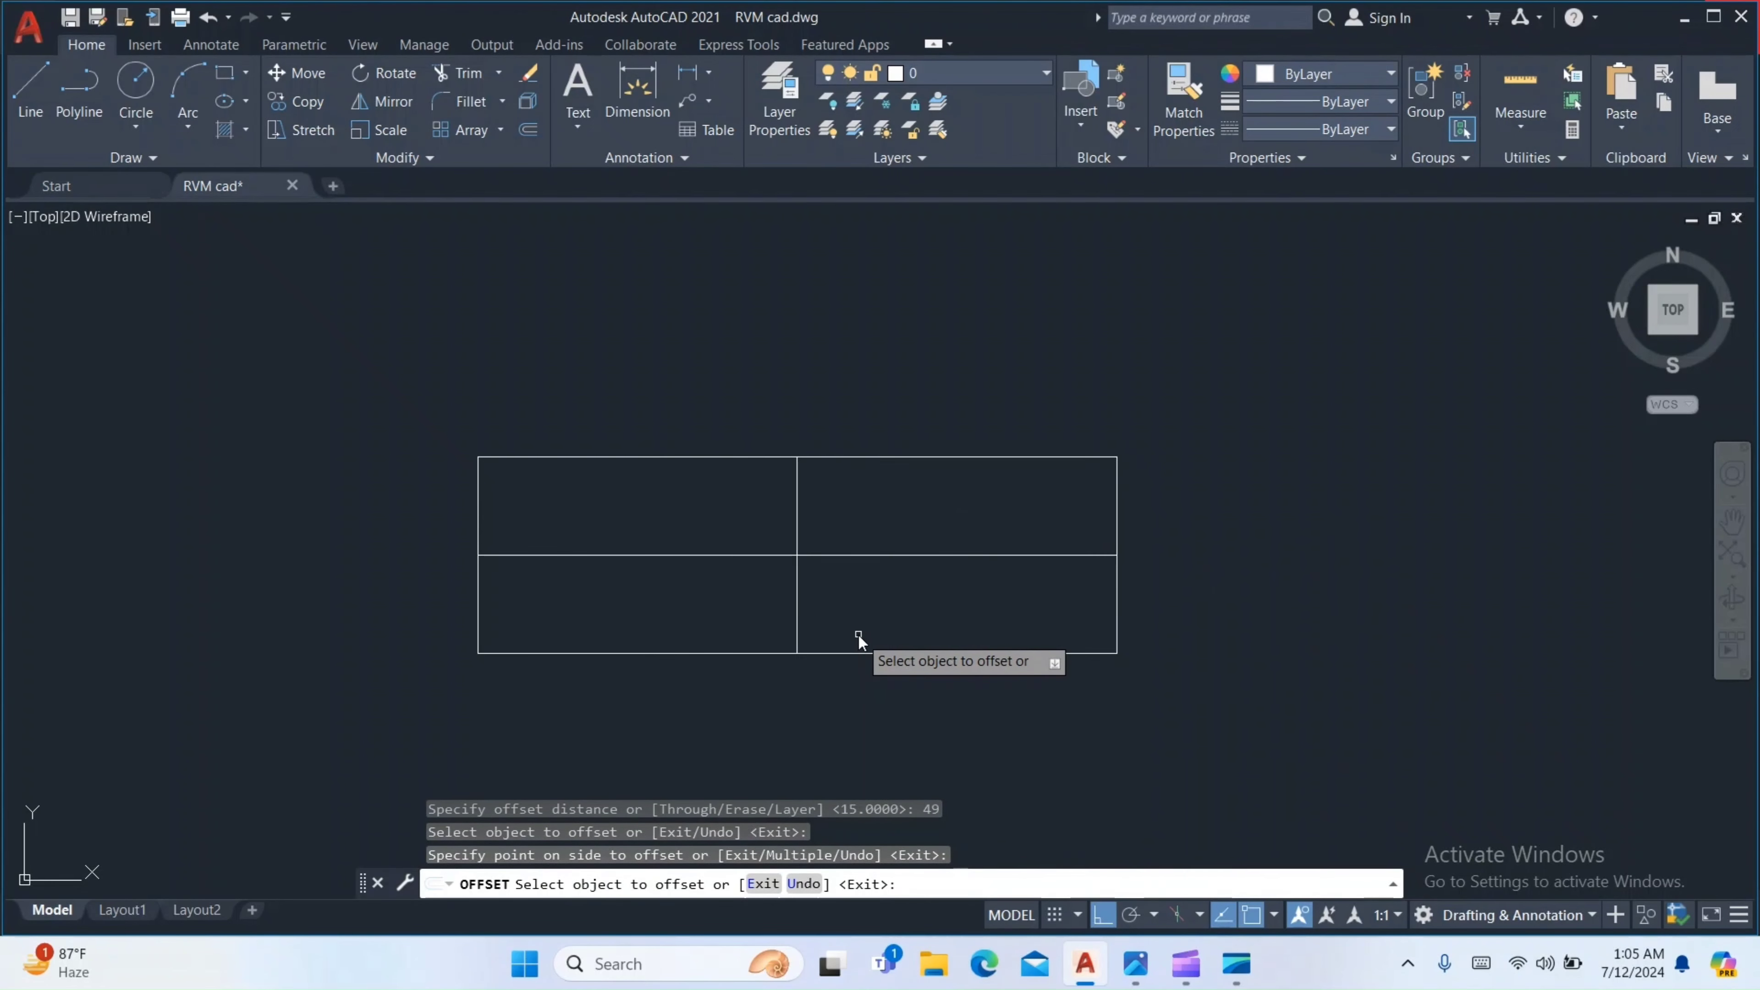
middle_click_drag(867, 533, 852, 593)
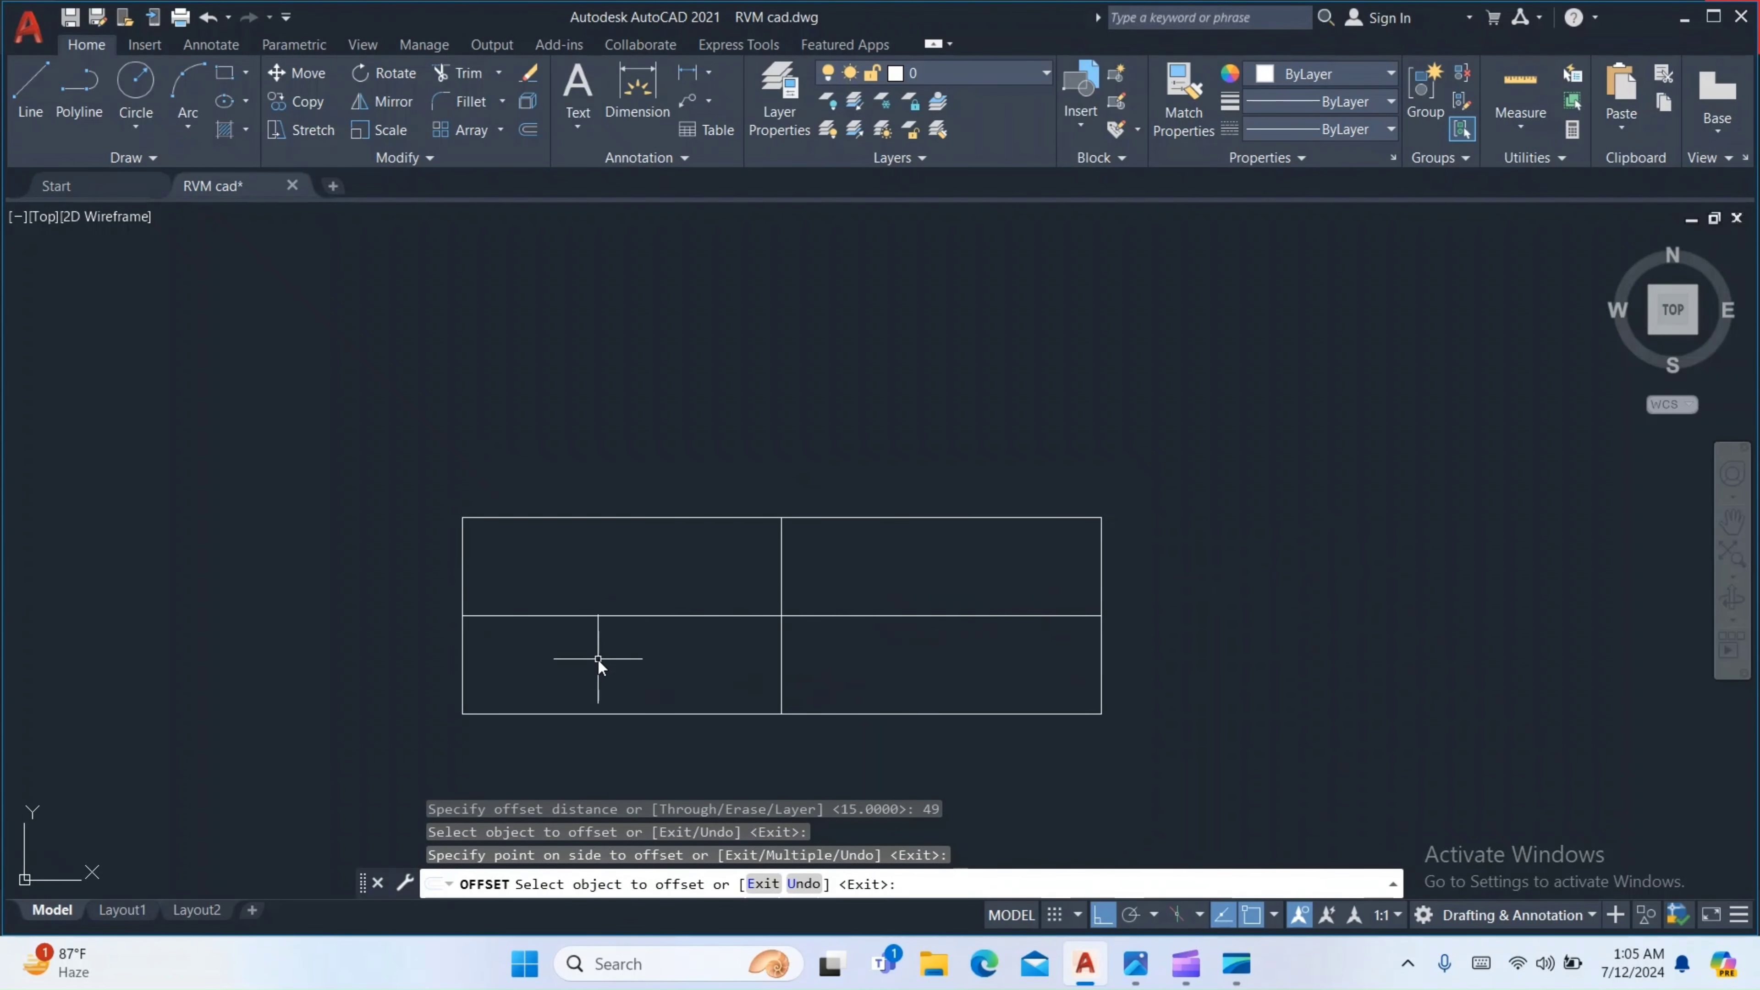
key("Escape")
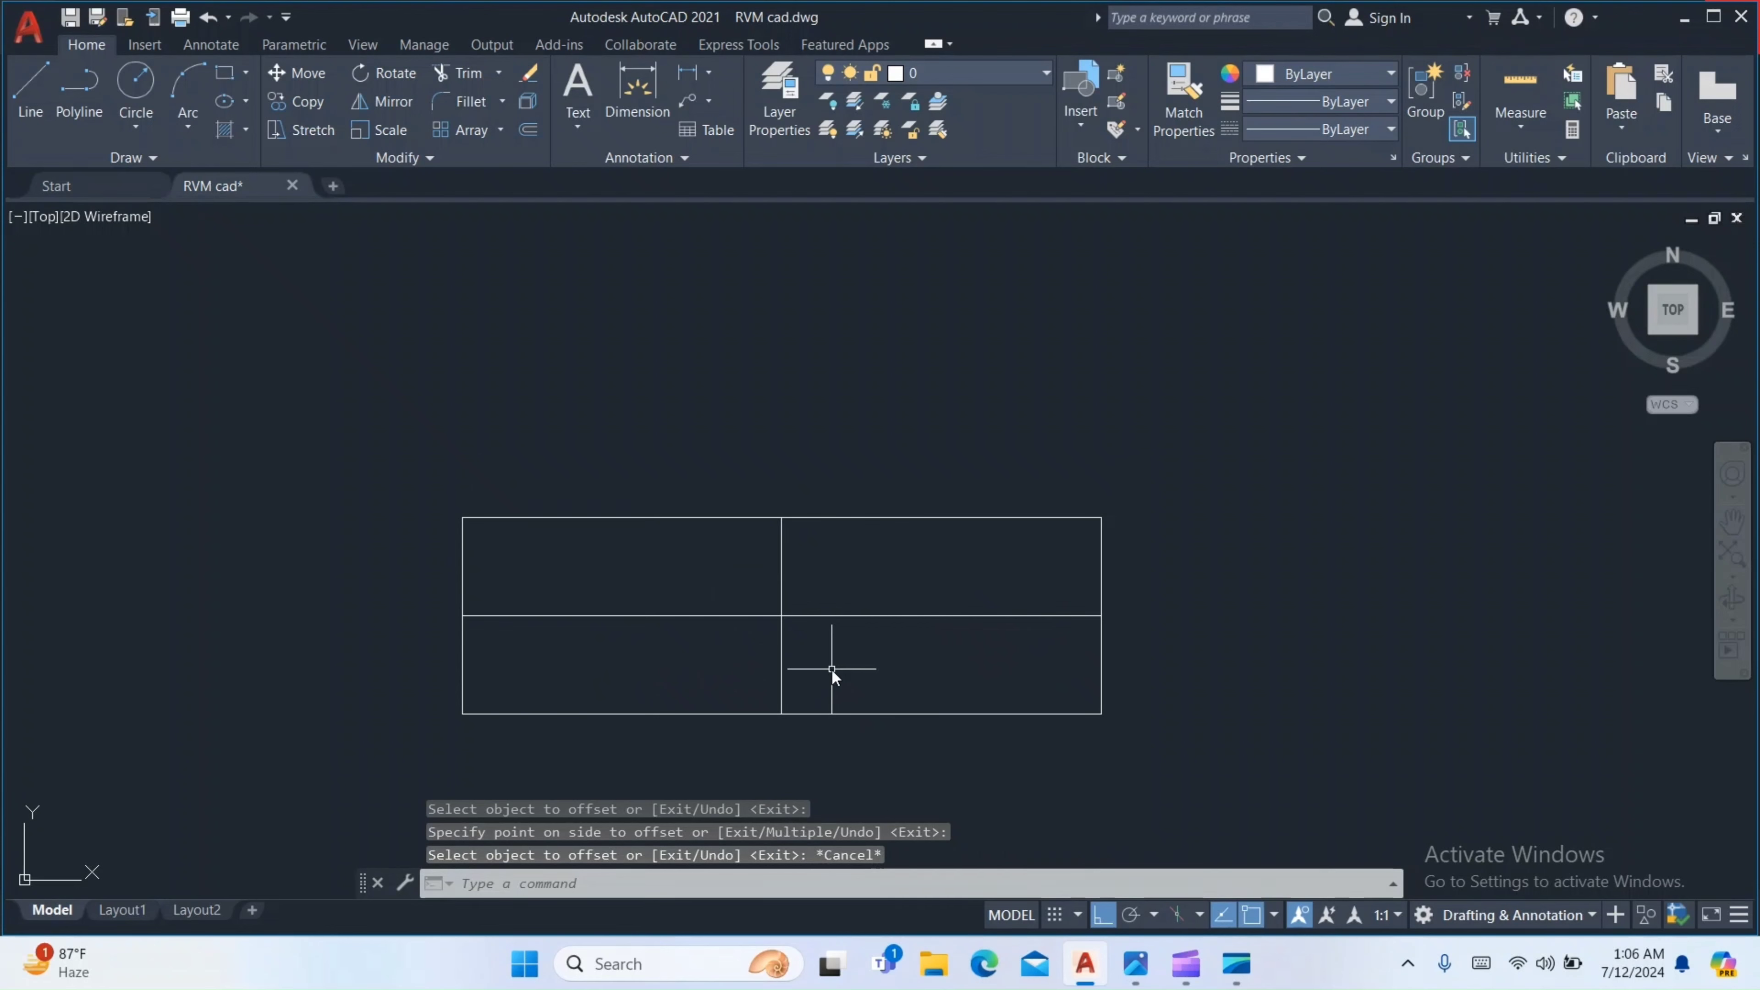
type("l")
key("Return")
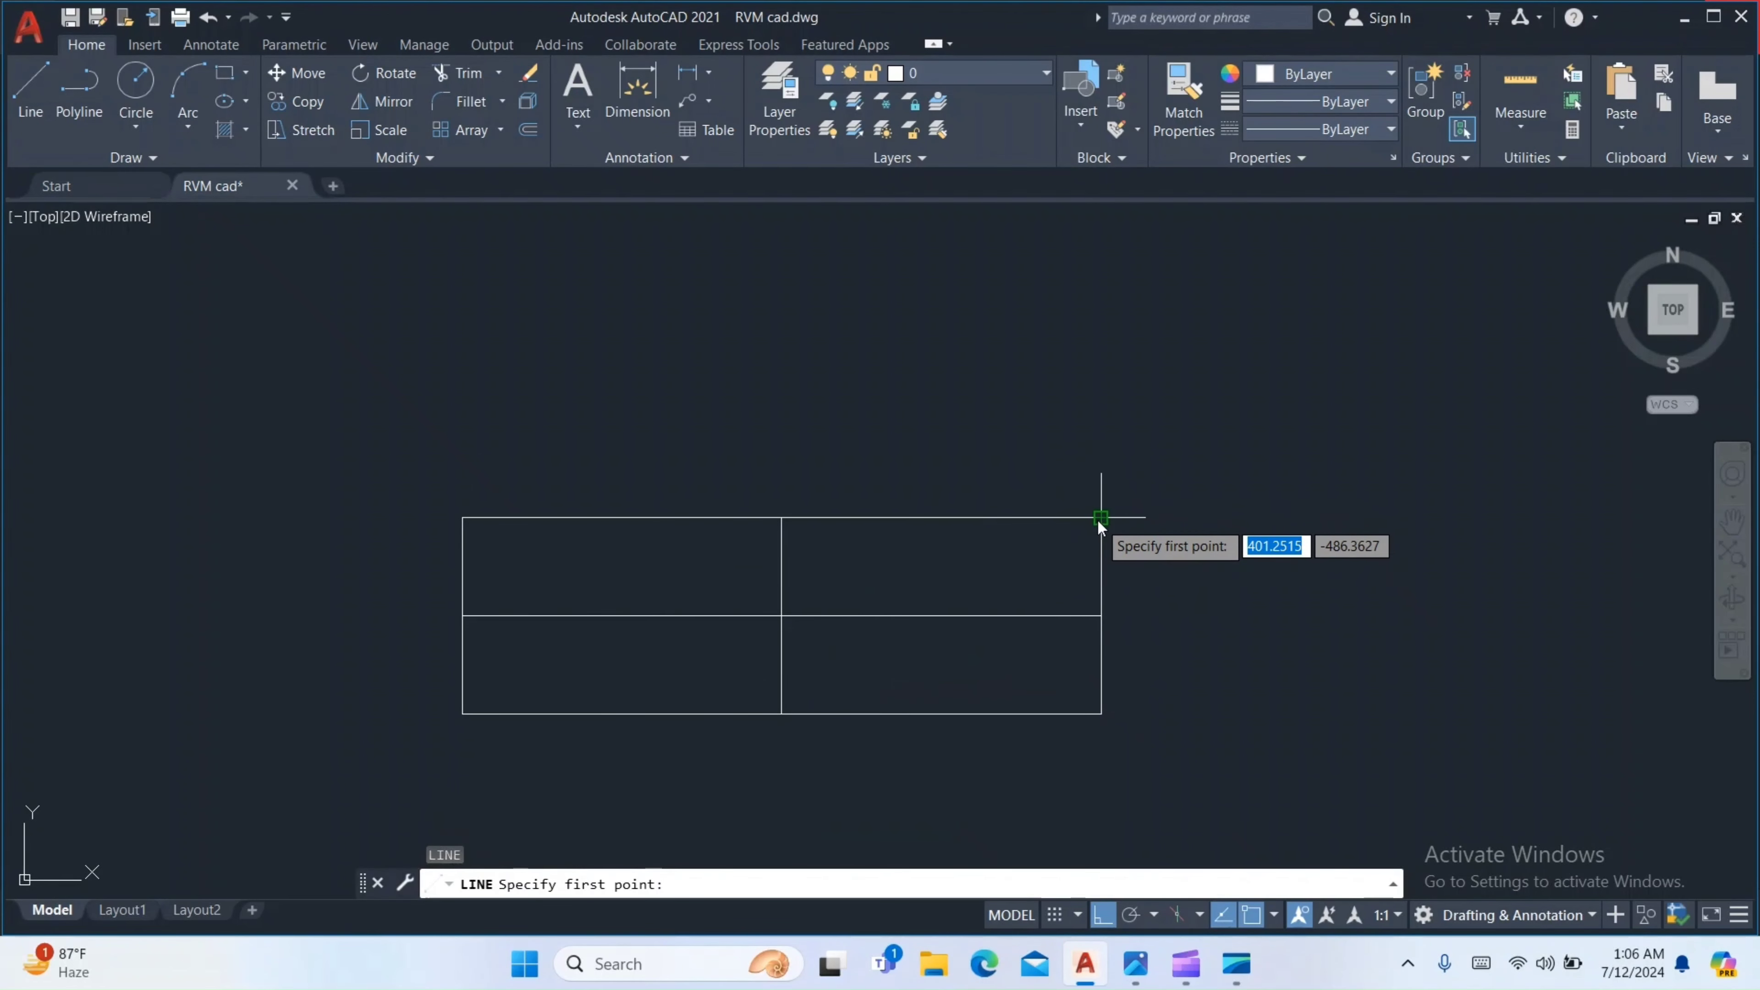
left_click(1100, 516)
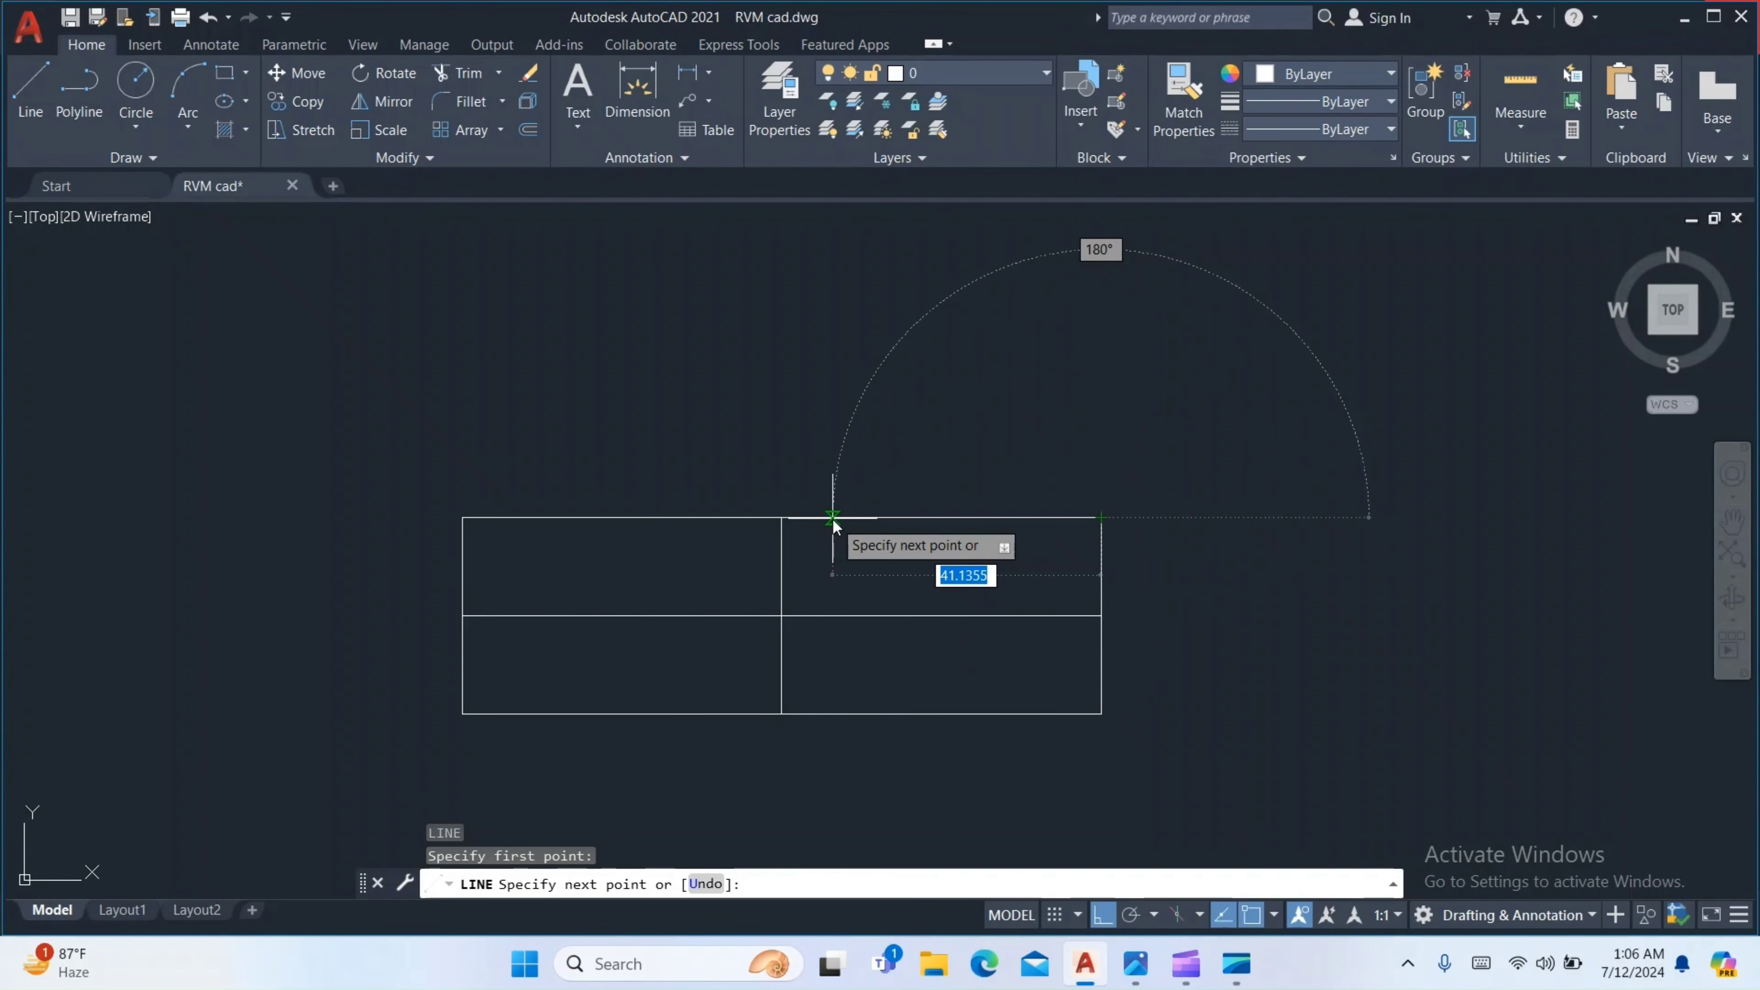
type("49")
key("Return")
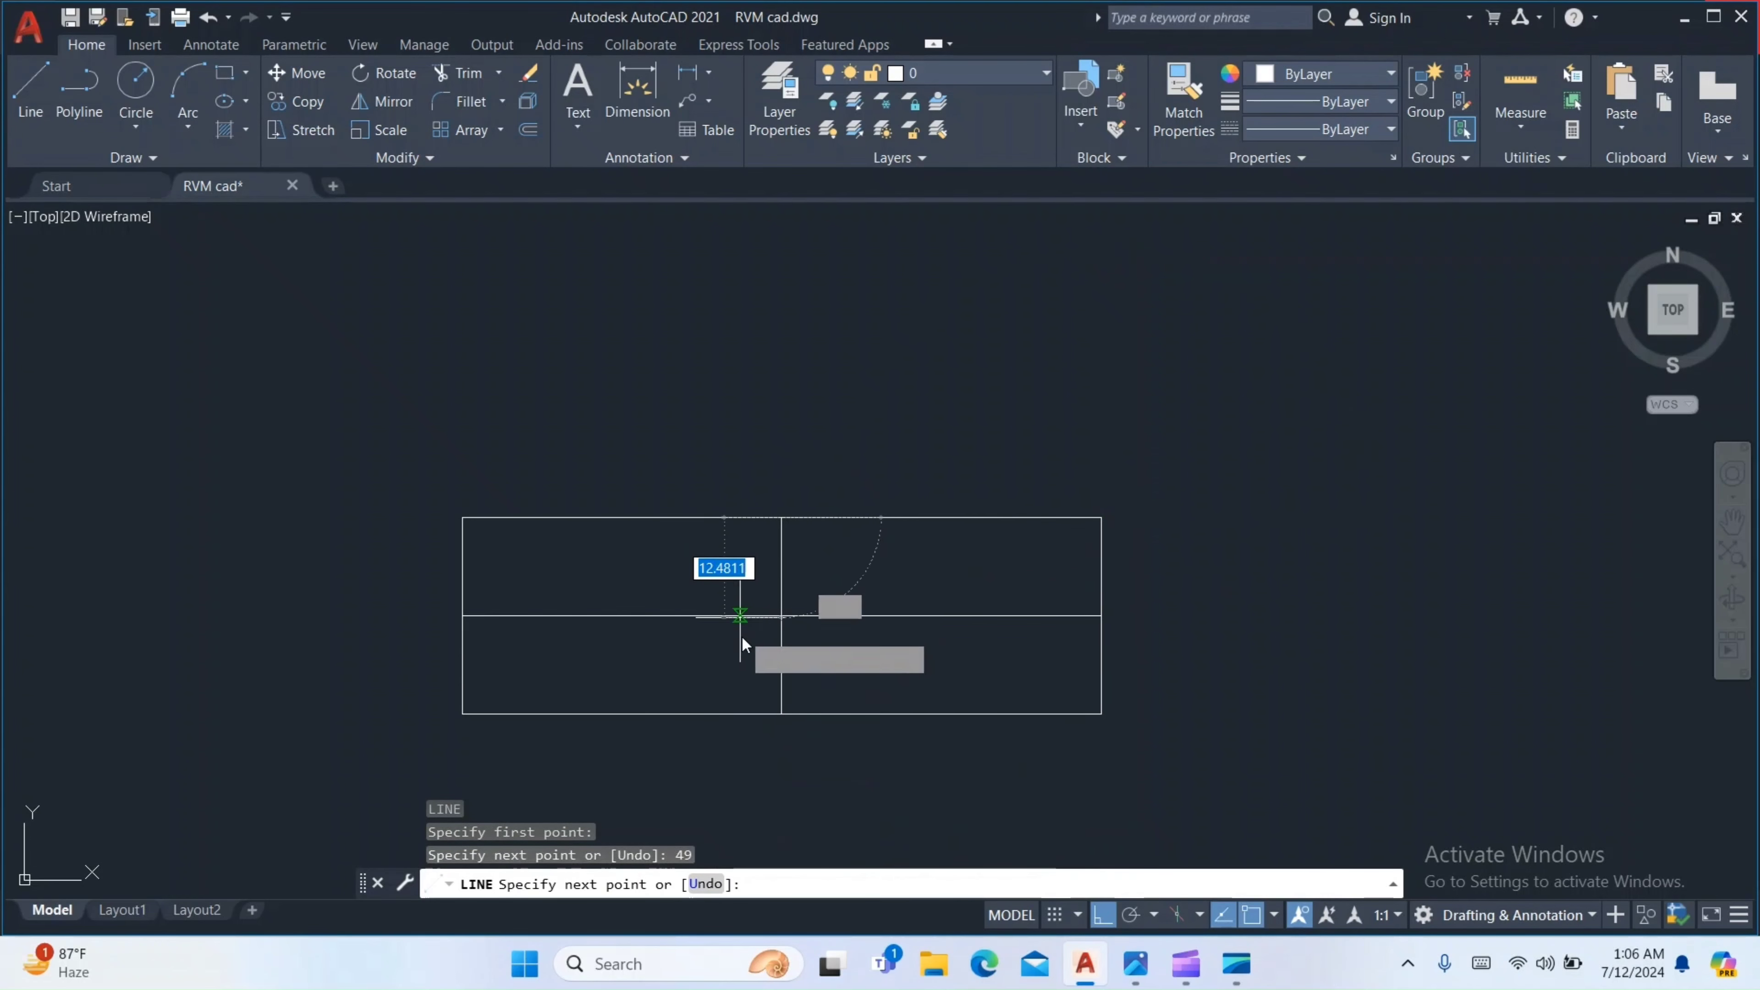
key("ctrl+z")
type("4")
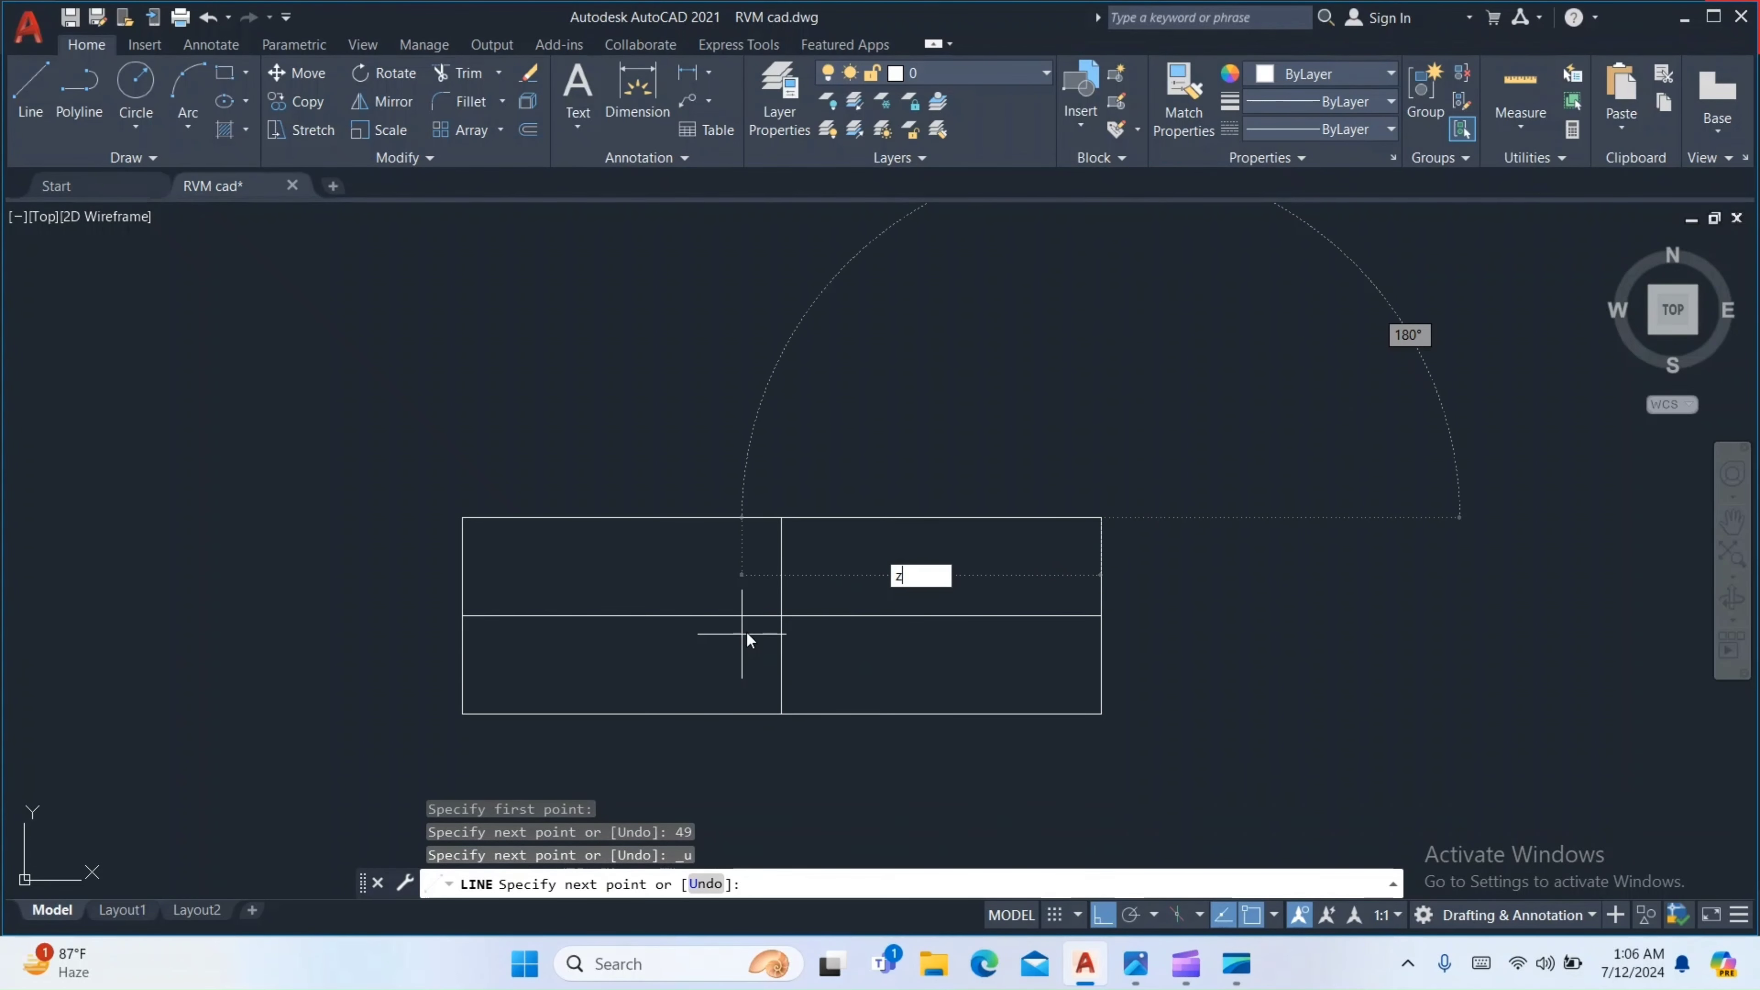
key("Escape")
key("ctrl+z")
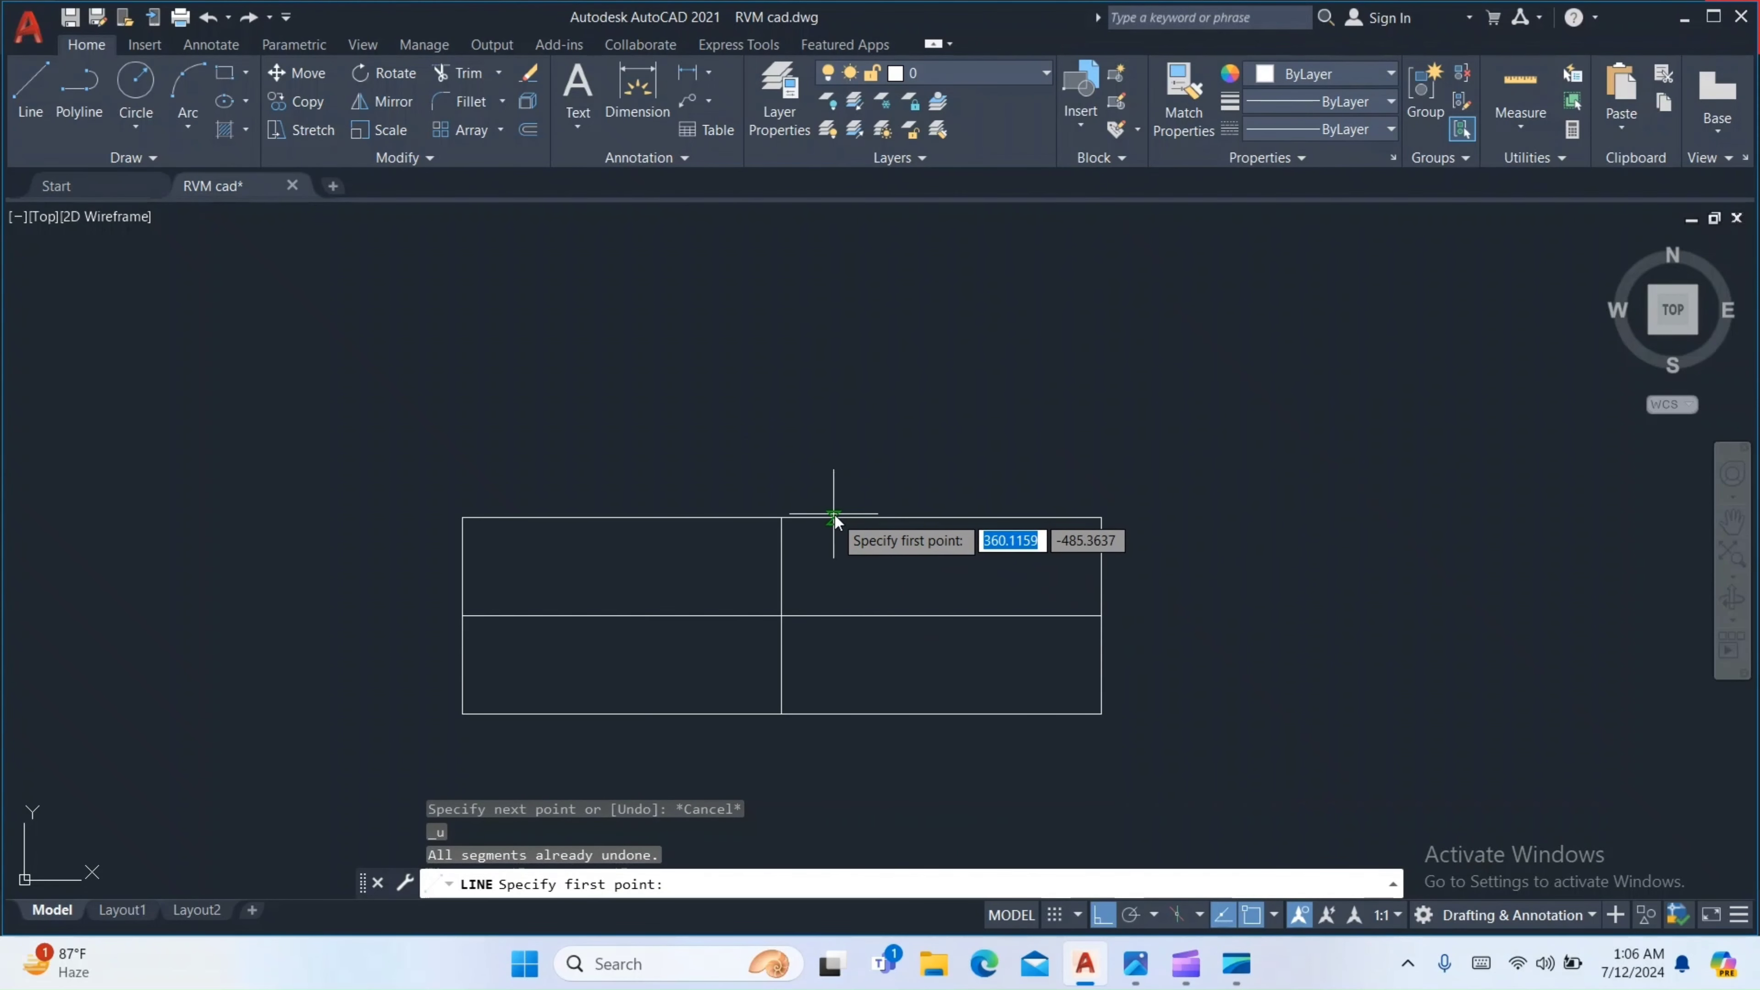
key("Escape")
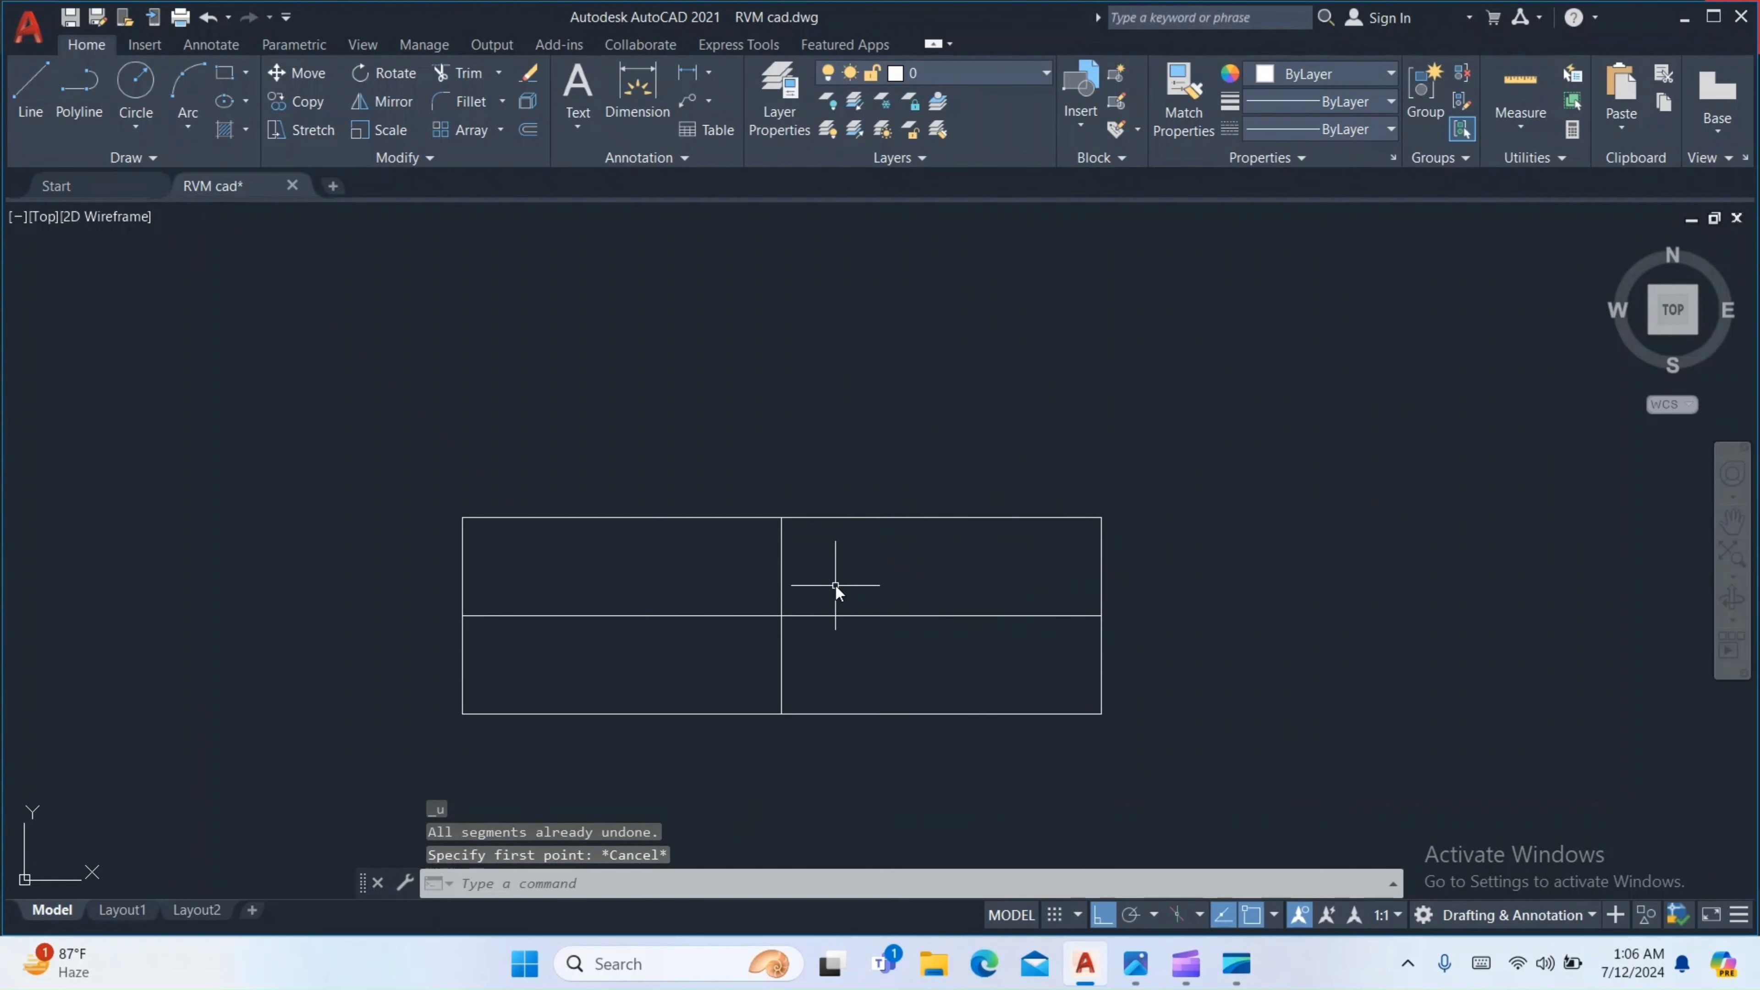
Offset the middle vertical centre line 38 units to both sides to create the outer holes' centre lines
middle_click_drag(836, 585, 833, 527)
type("o")
key("Return")
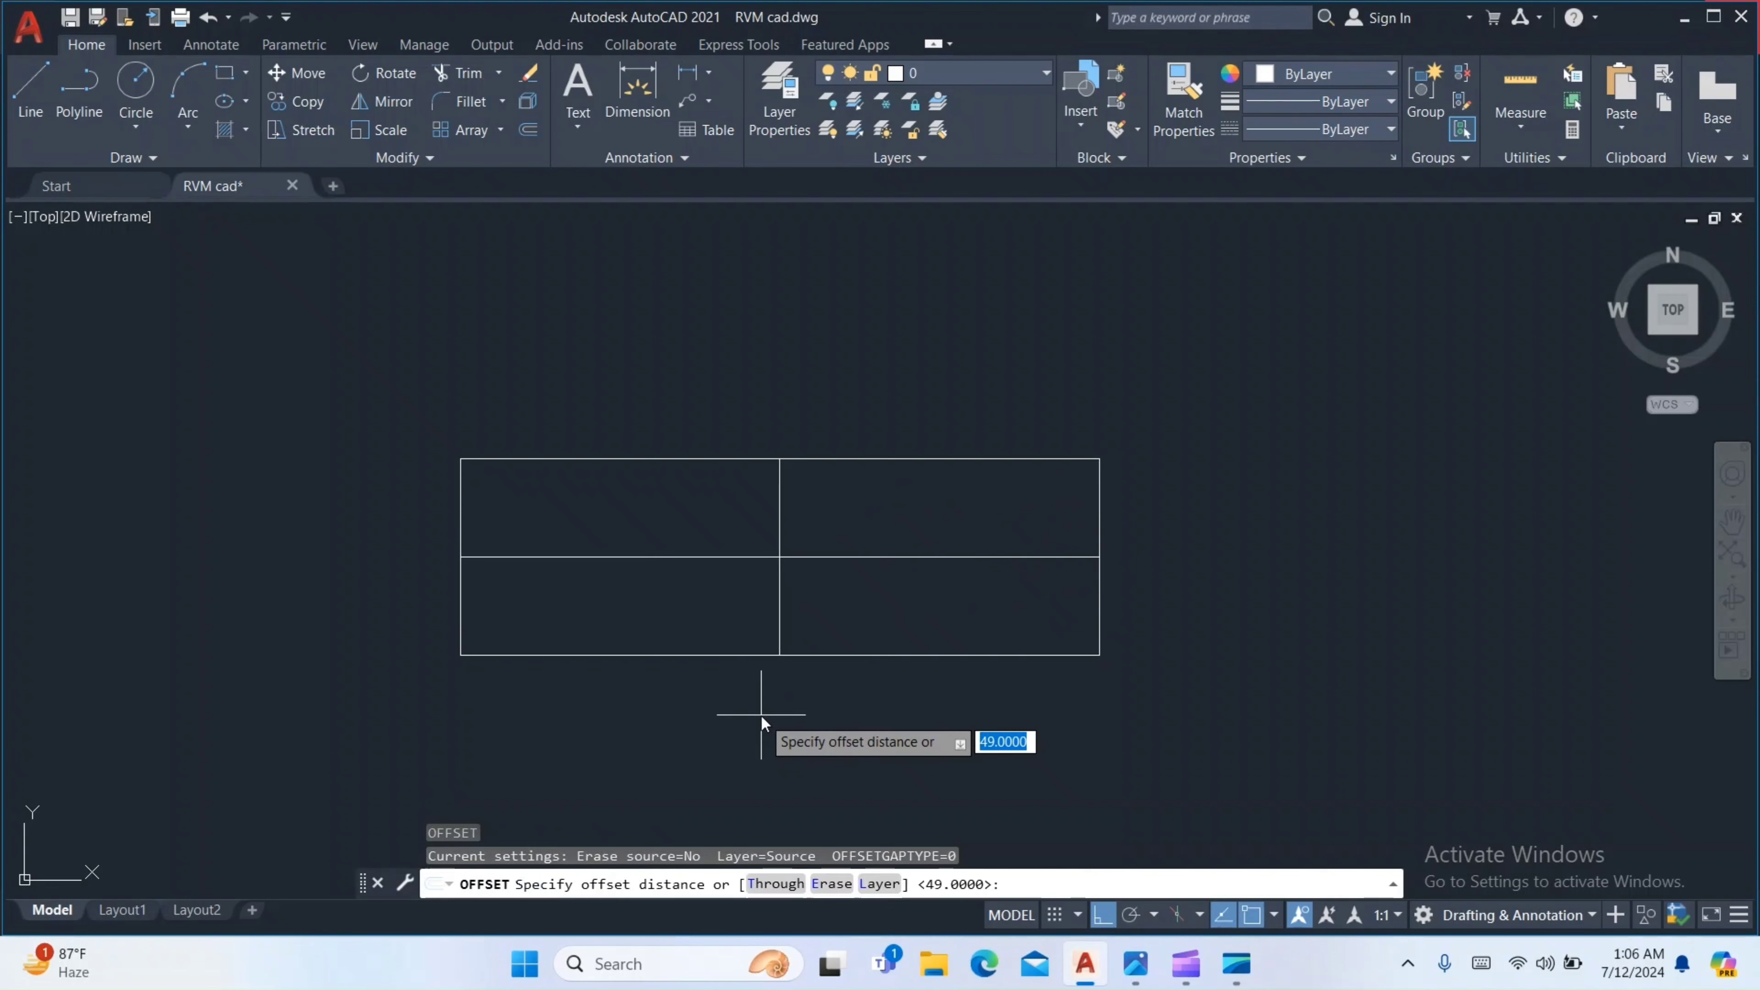
type("38")
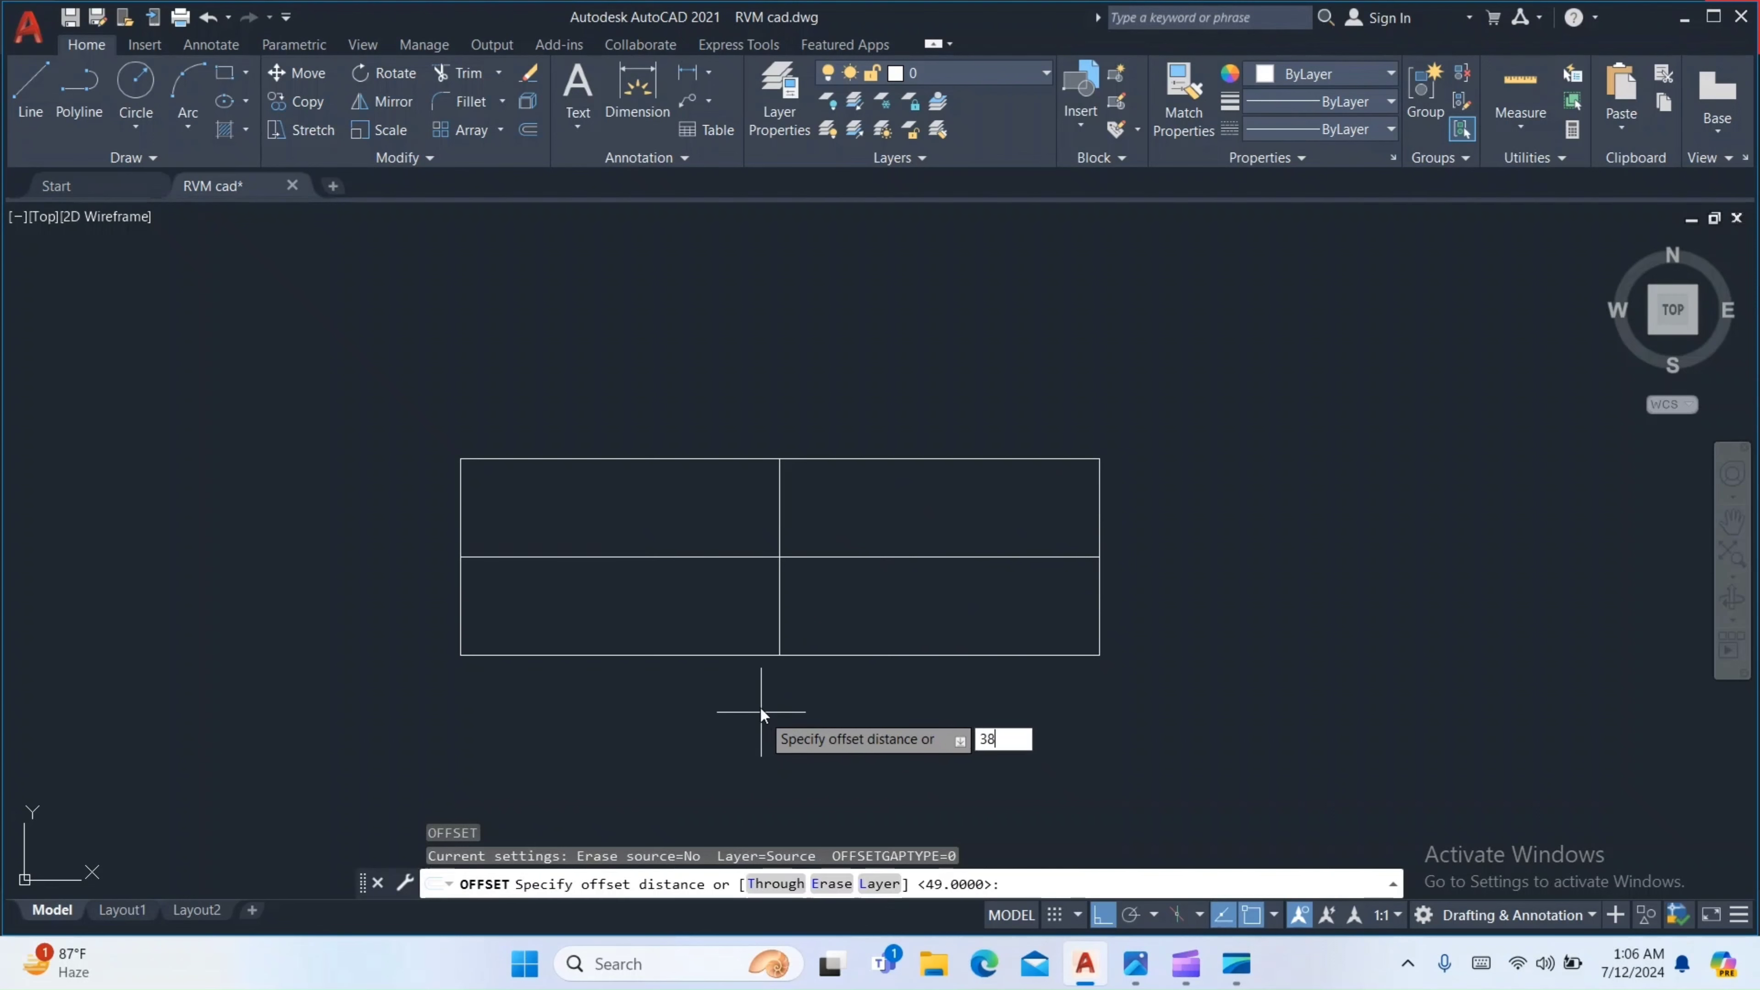
key("Return")
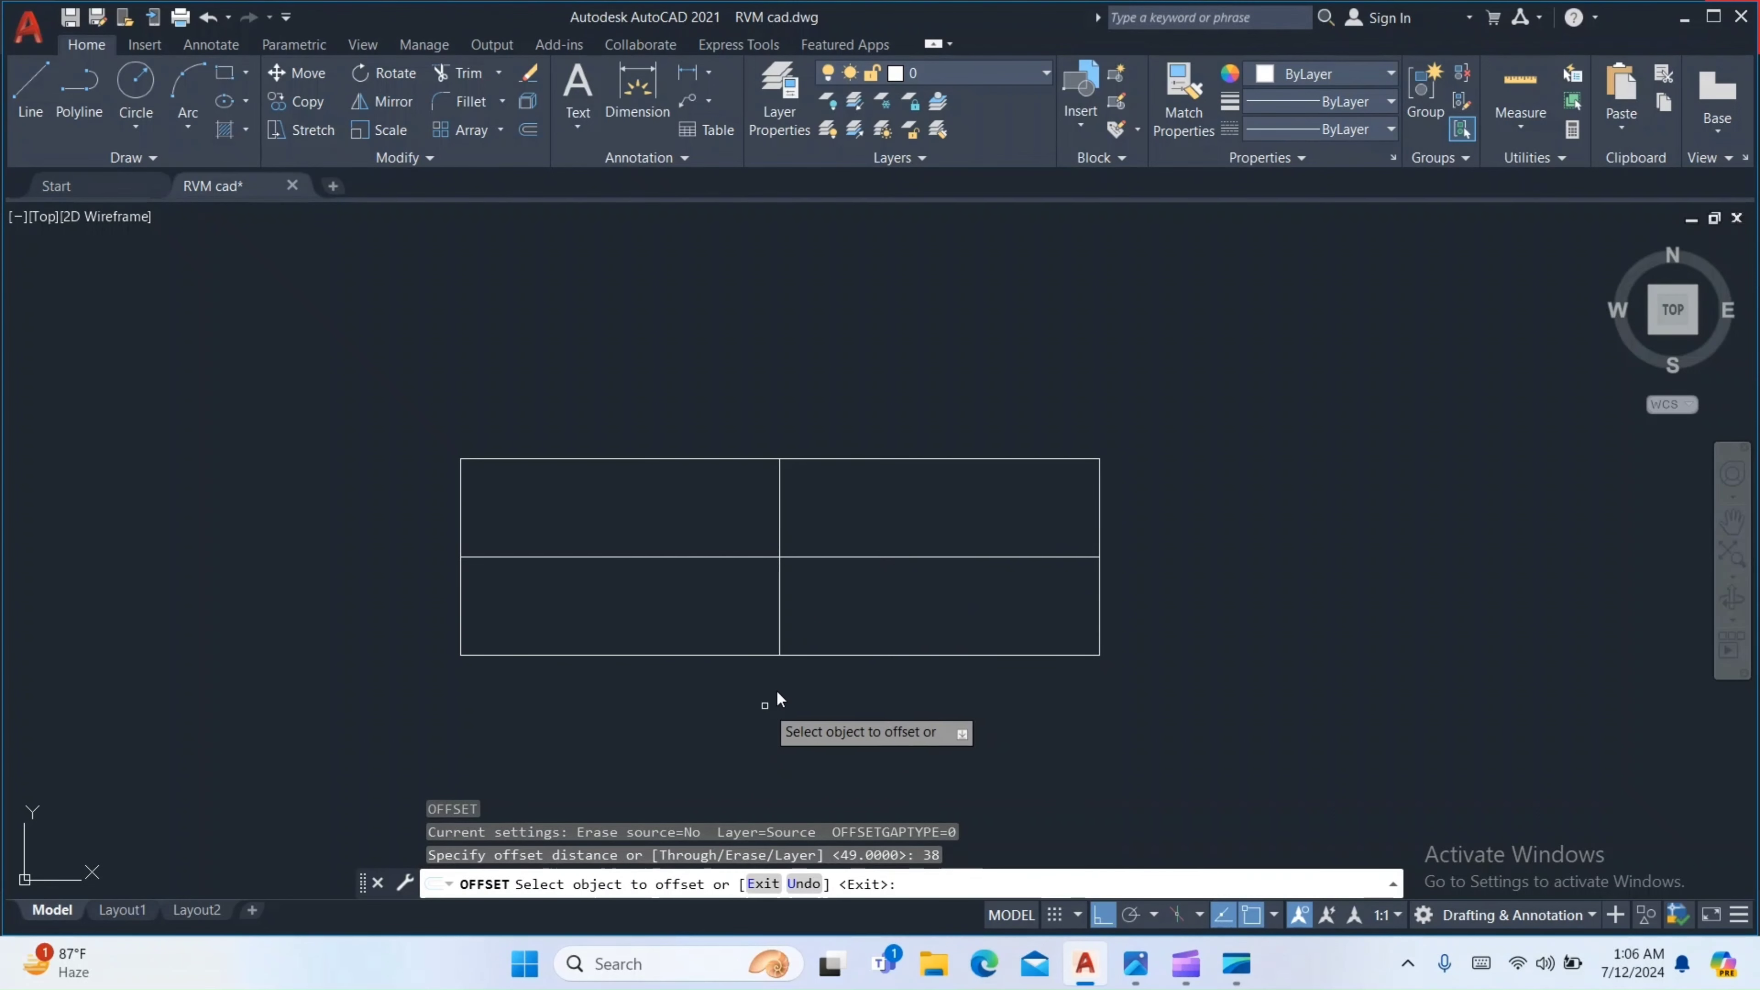
left_click(779, 498)
left_click(706, 506)
left_click(779, 516)
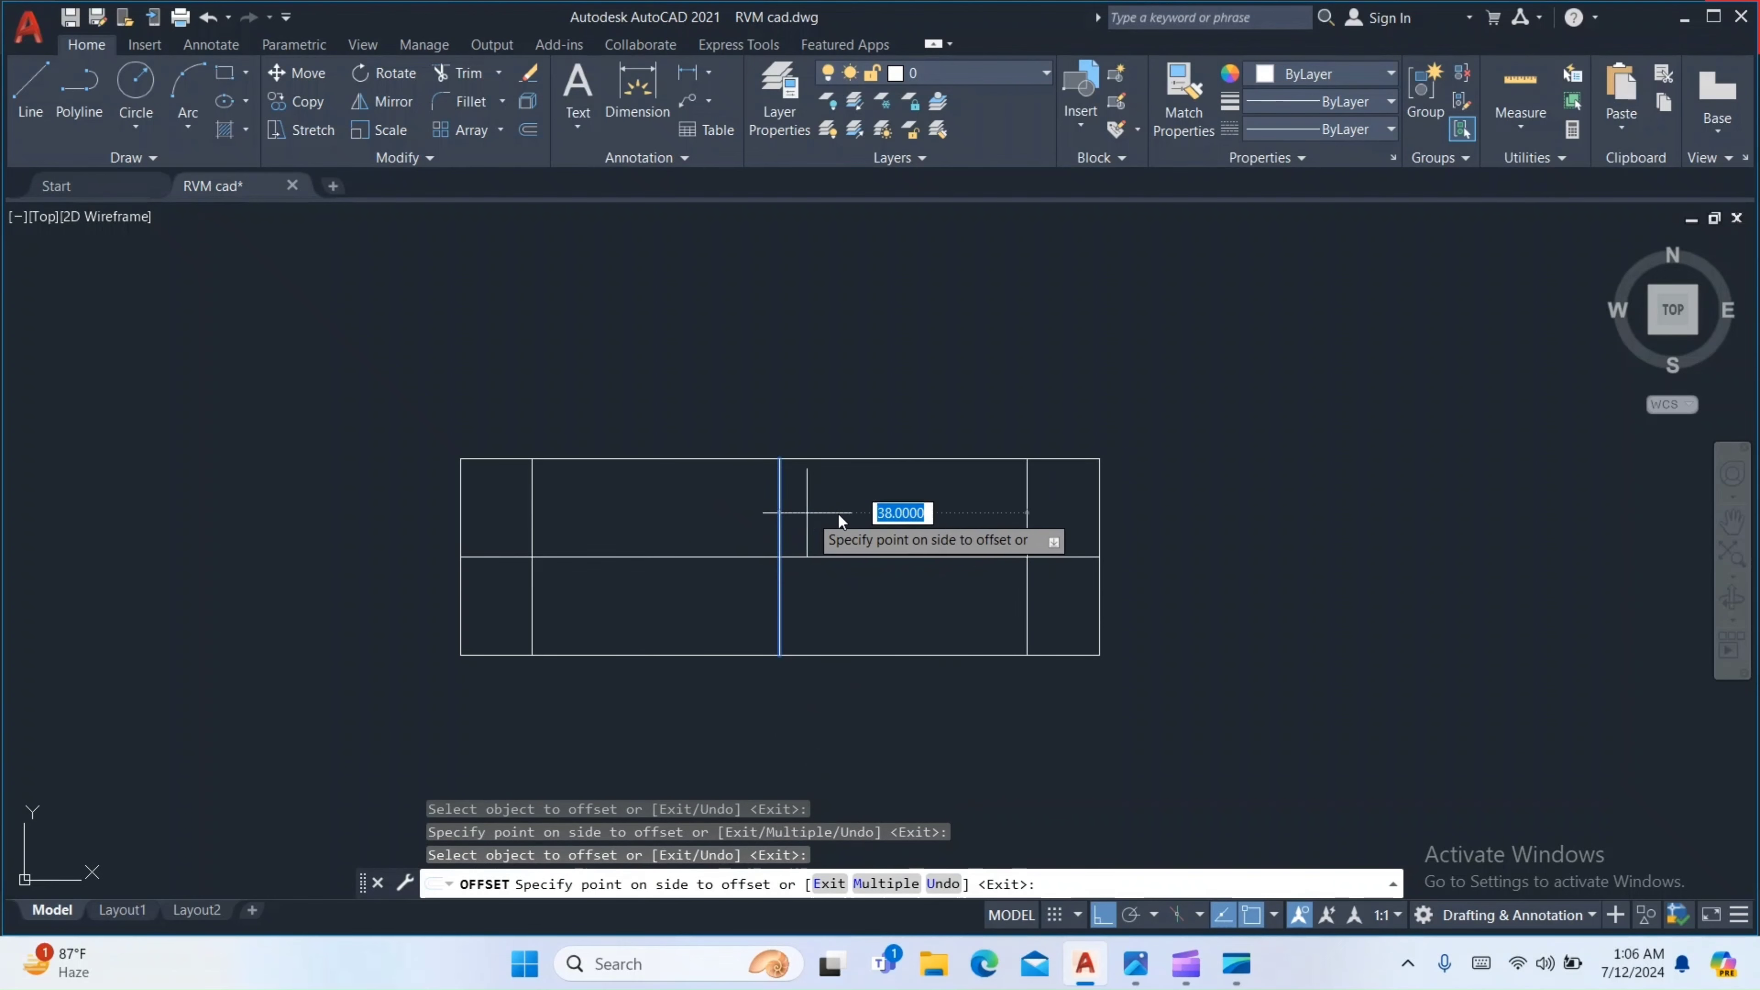
left_click(836, 548)
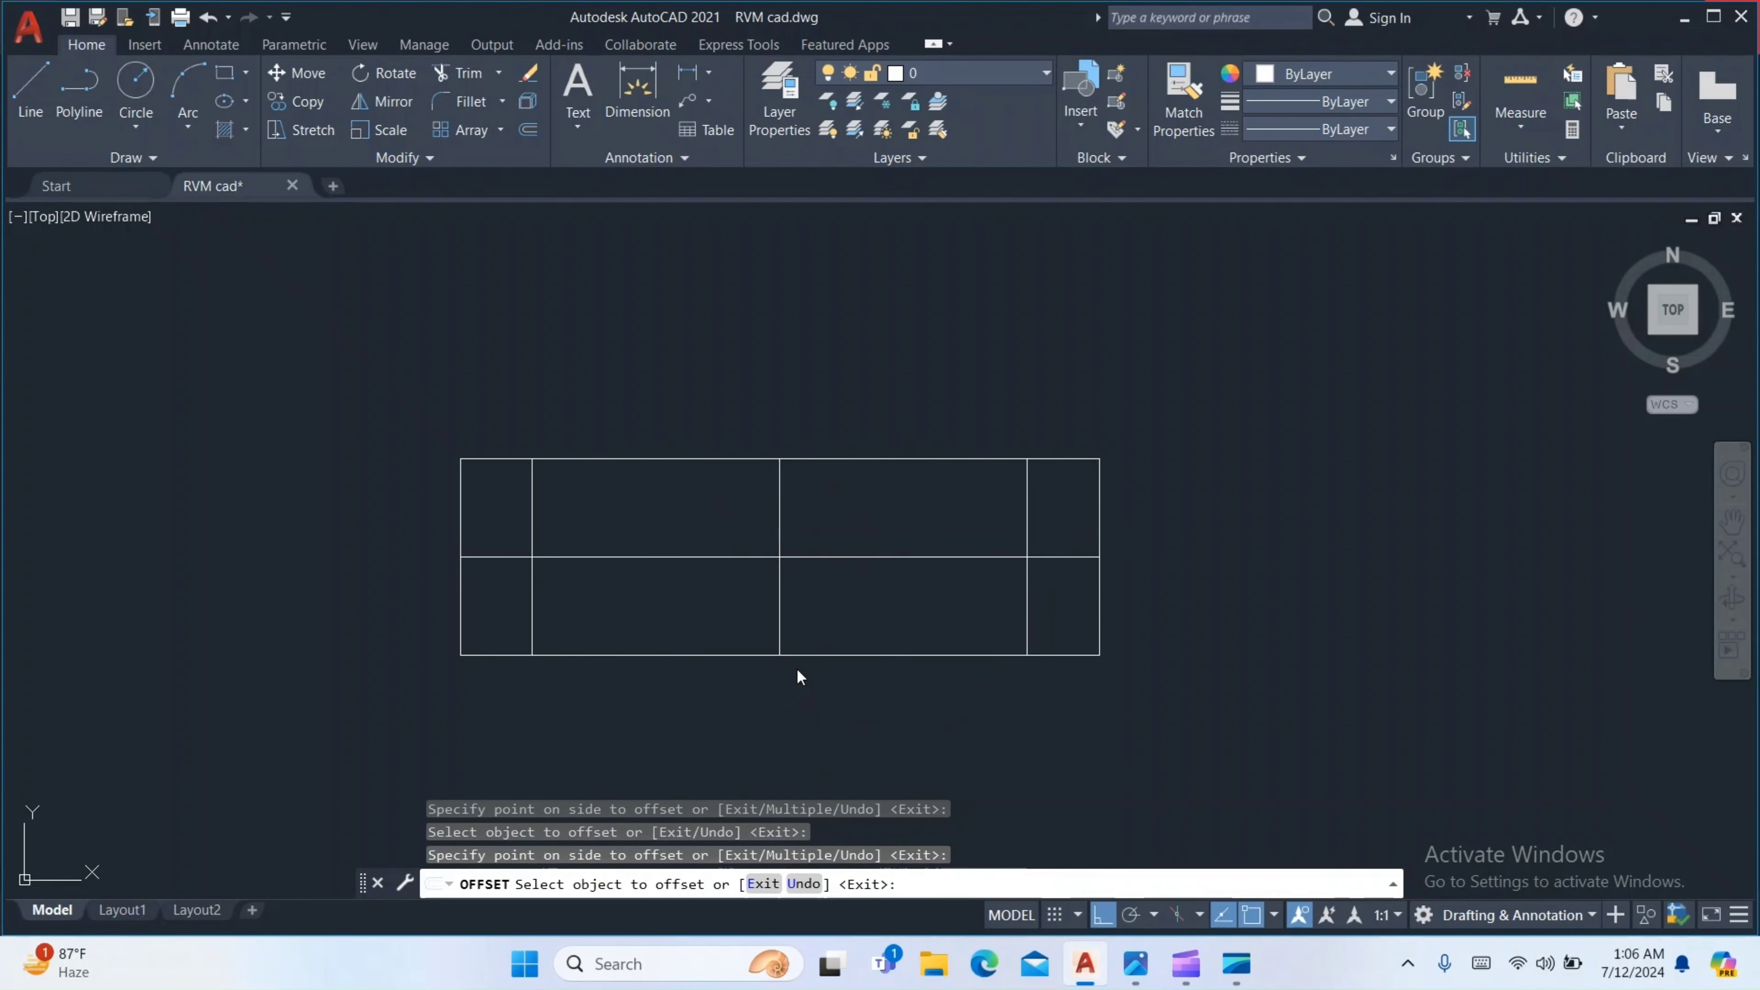
key("Escape")
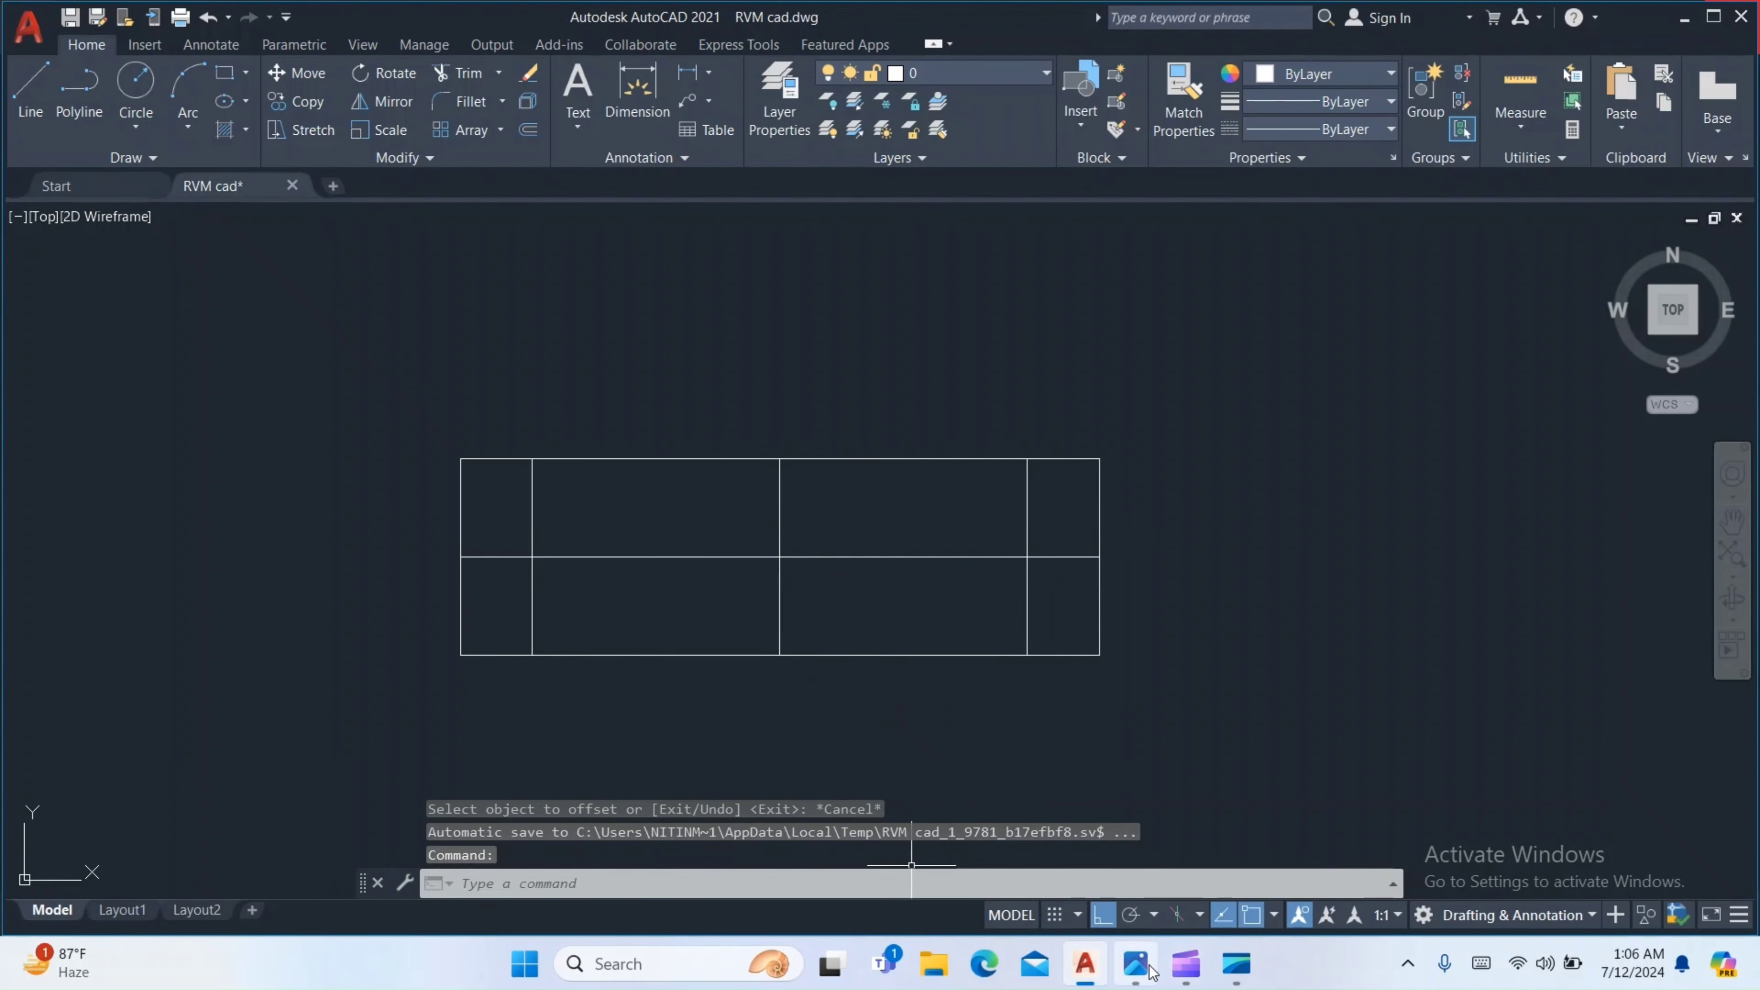
Check the hole radii in the Photos reference drawing, then draw a radius 7 circle in AutoCAD at the leftmost centre-line intersection
left_click(1135, 963)
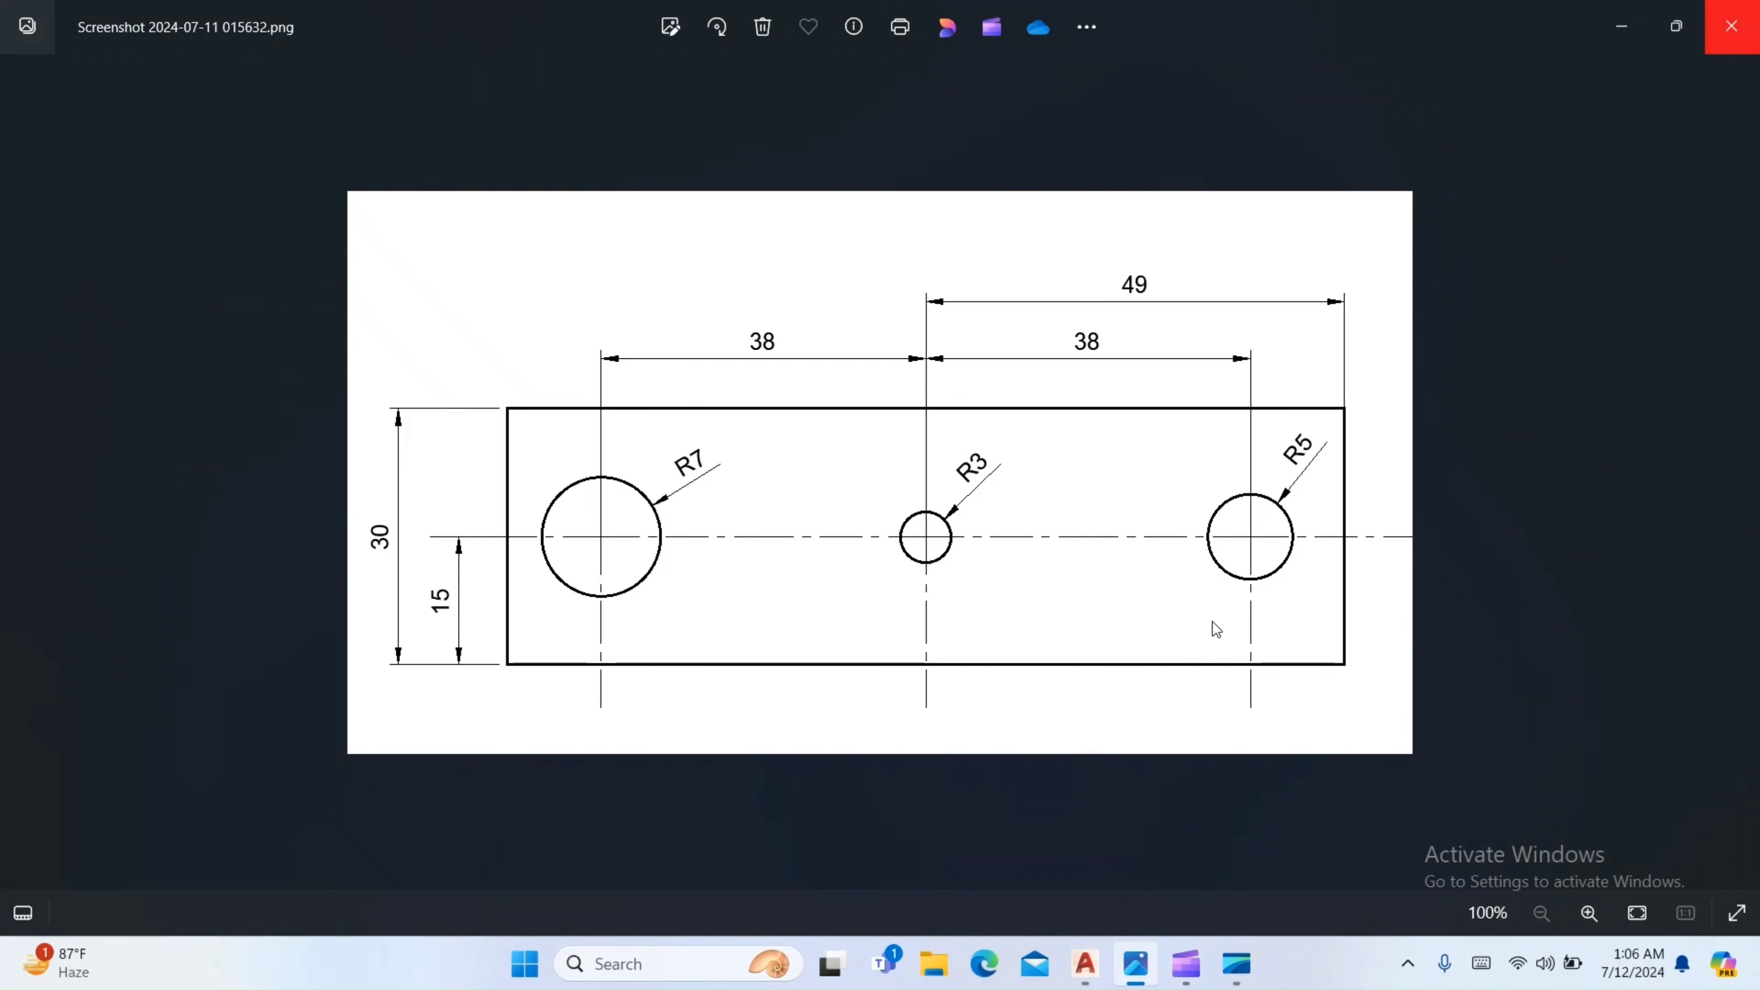
left_click(1076, 969)
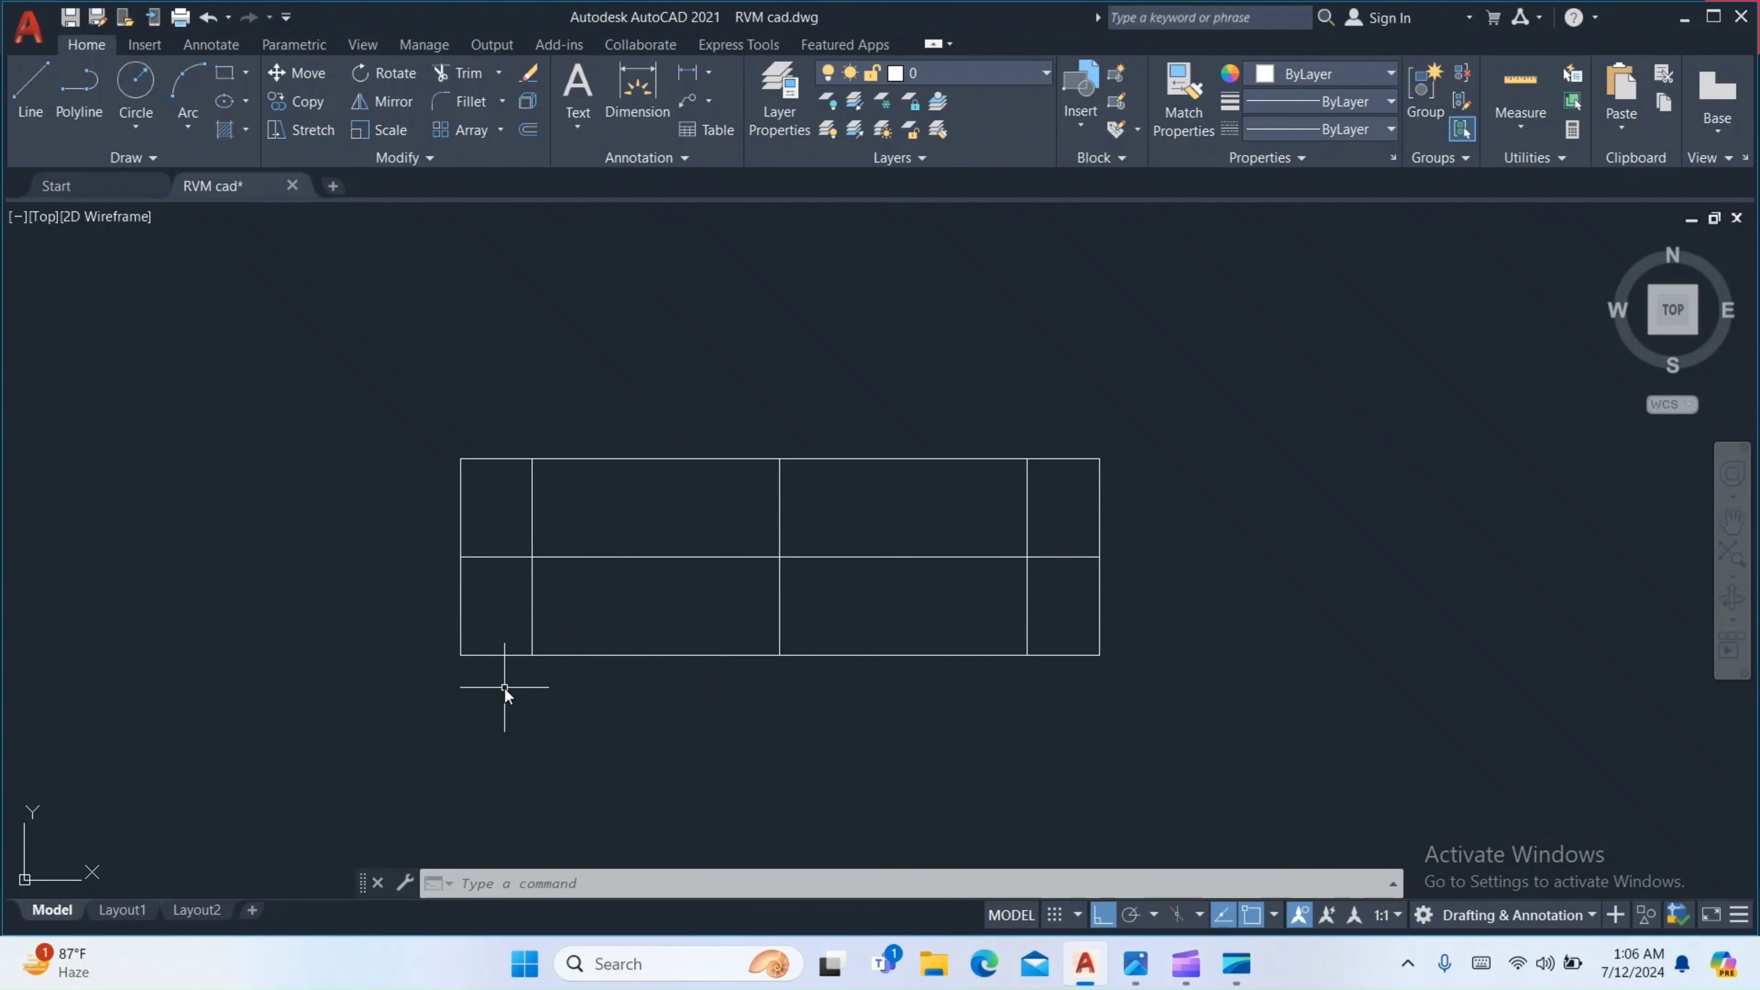
type("c")
key("Return")
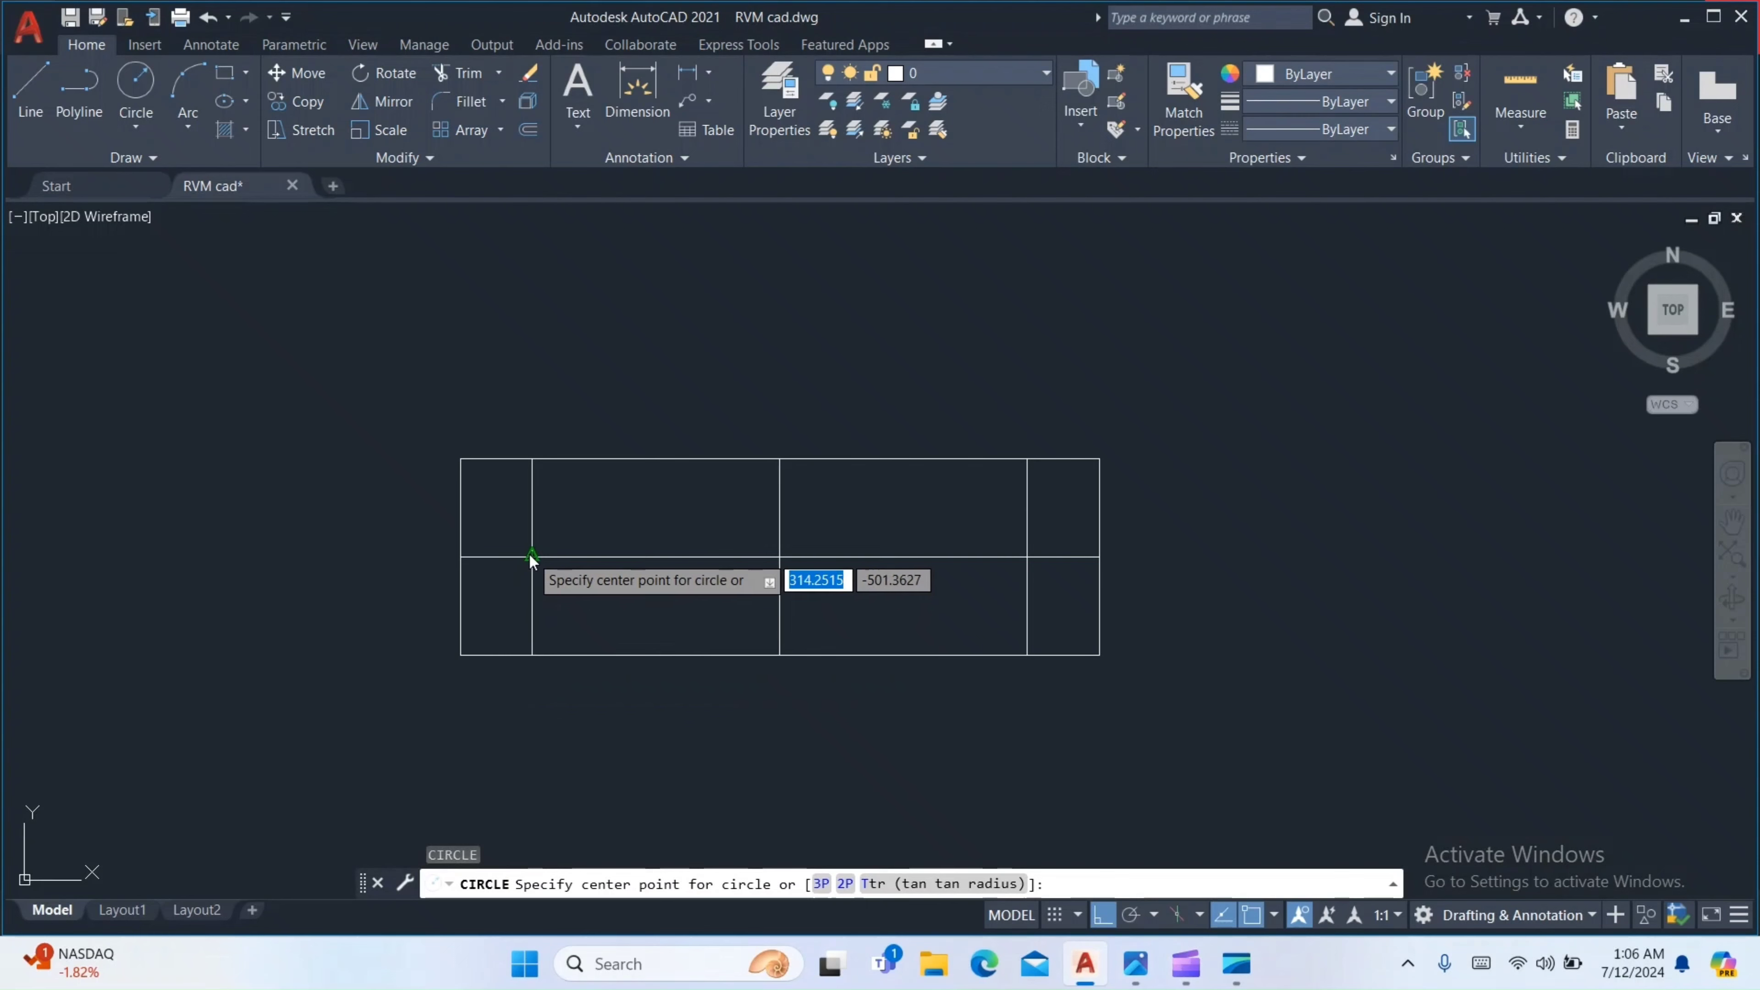
left_click(532, 557)
type("7")
key("Return")
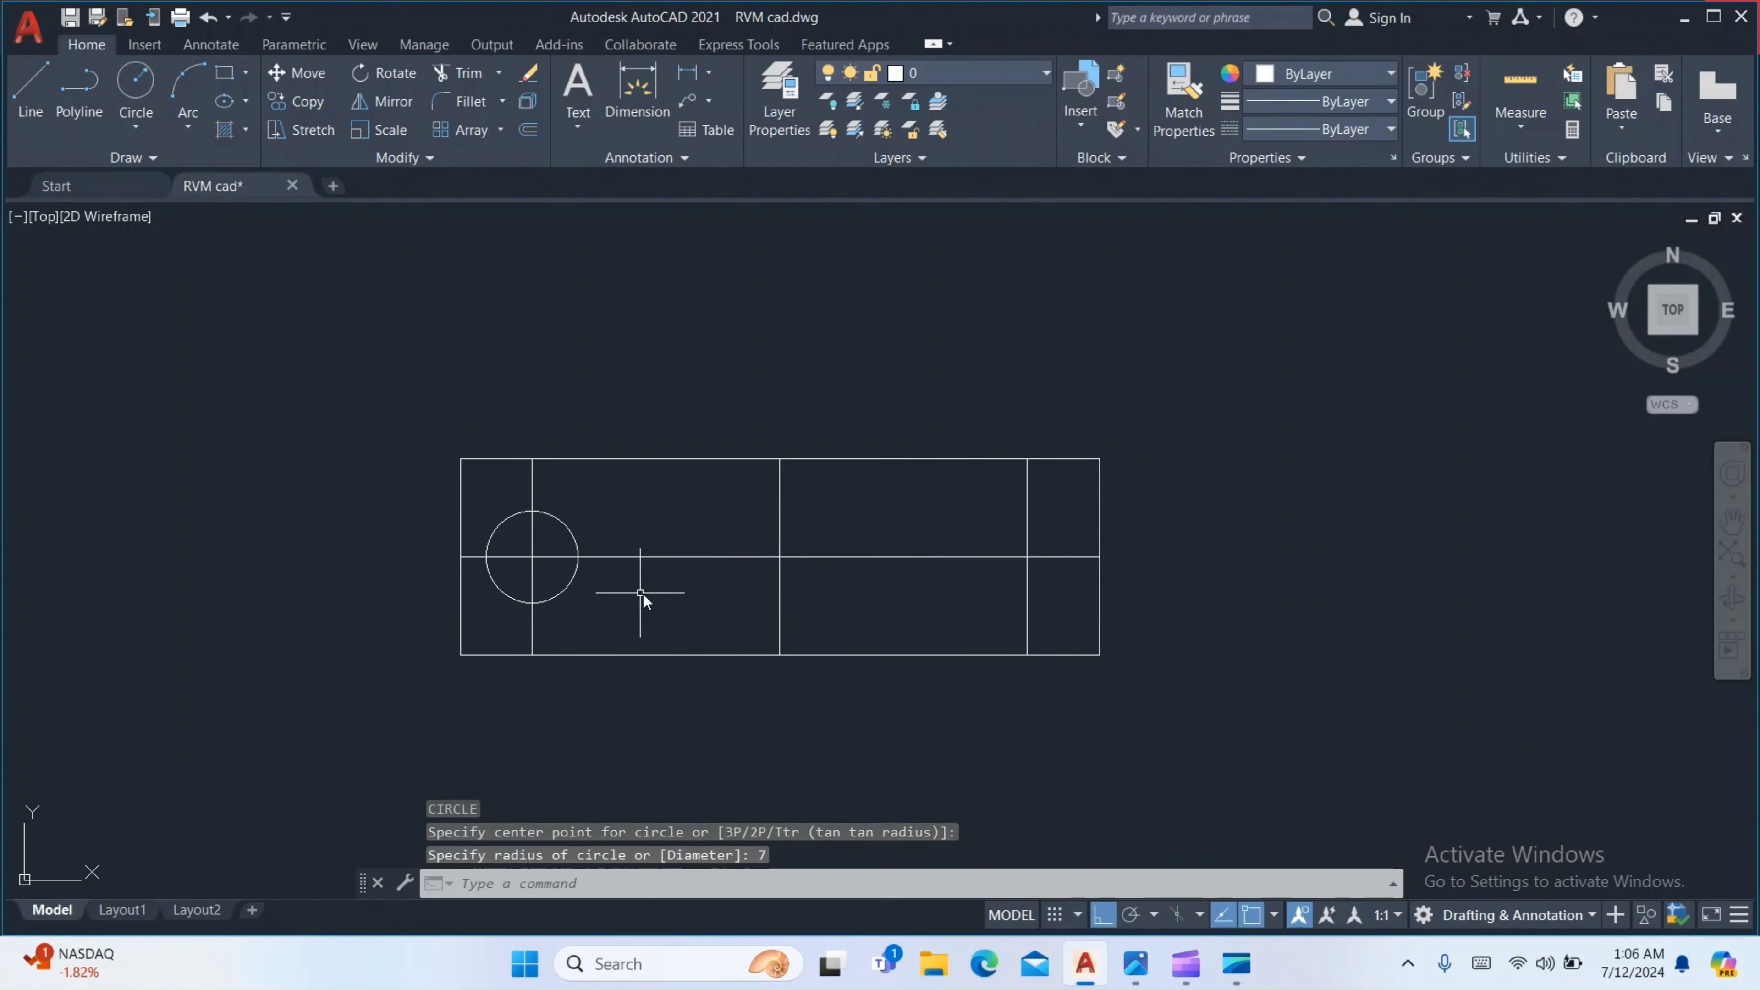
Draw a radius 3 circle at the middle centre-line intersection and a radius 5 circle at the rightmost one, checking the Photos reference drawing
key("Return")
left_click(787, 563)
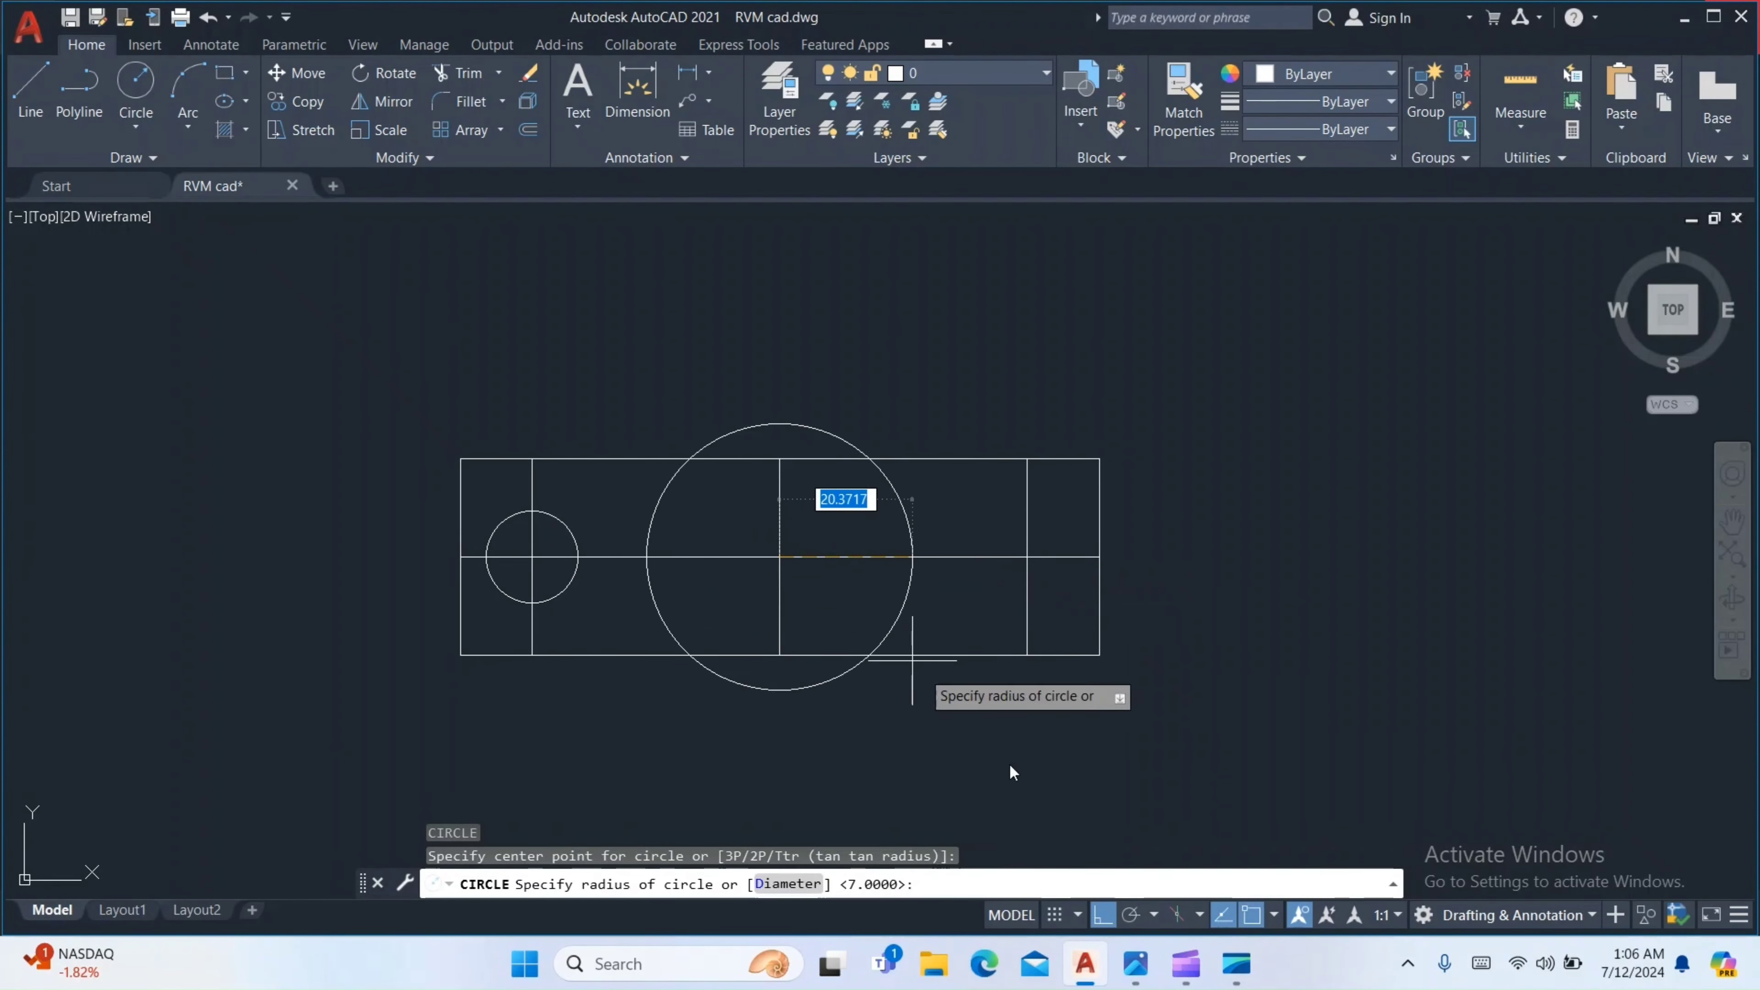
left_click(1133, 968)
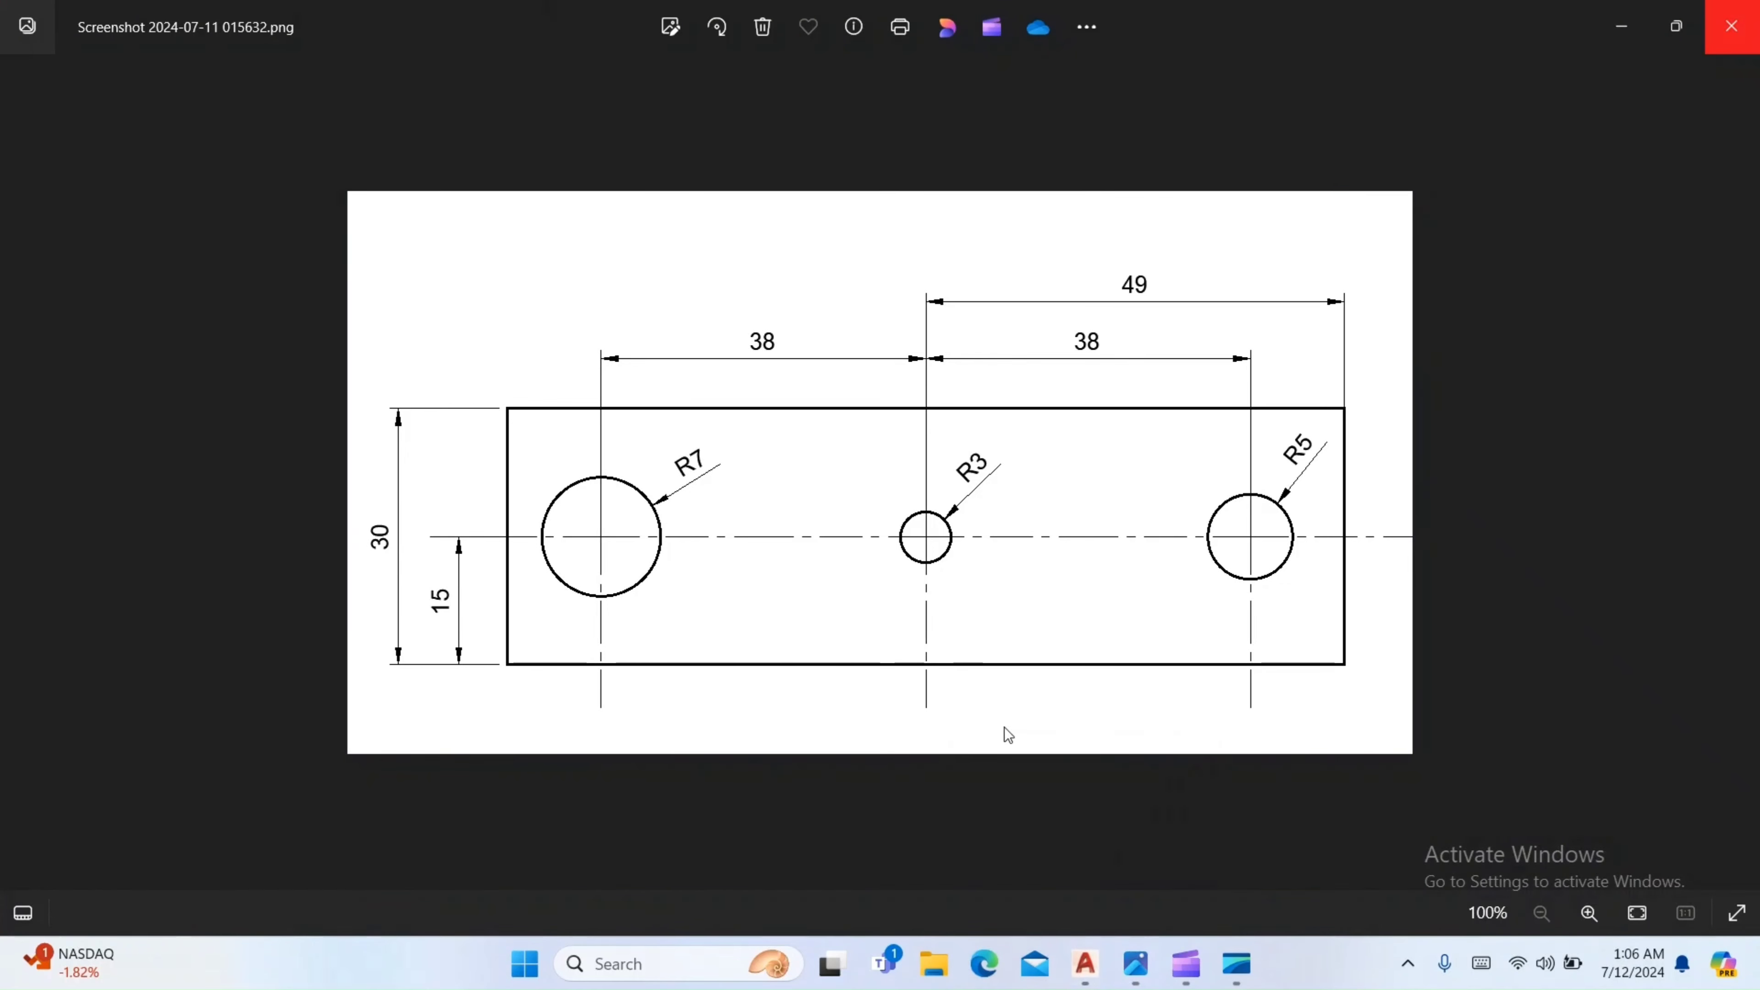
left_click(1085, 962)
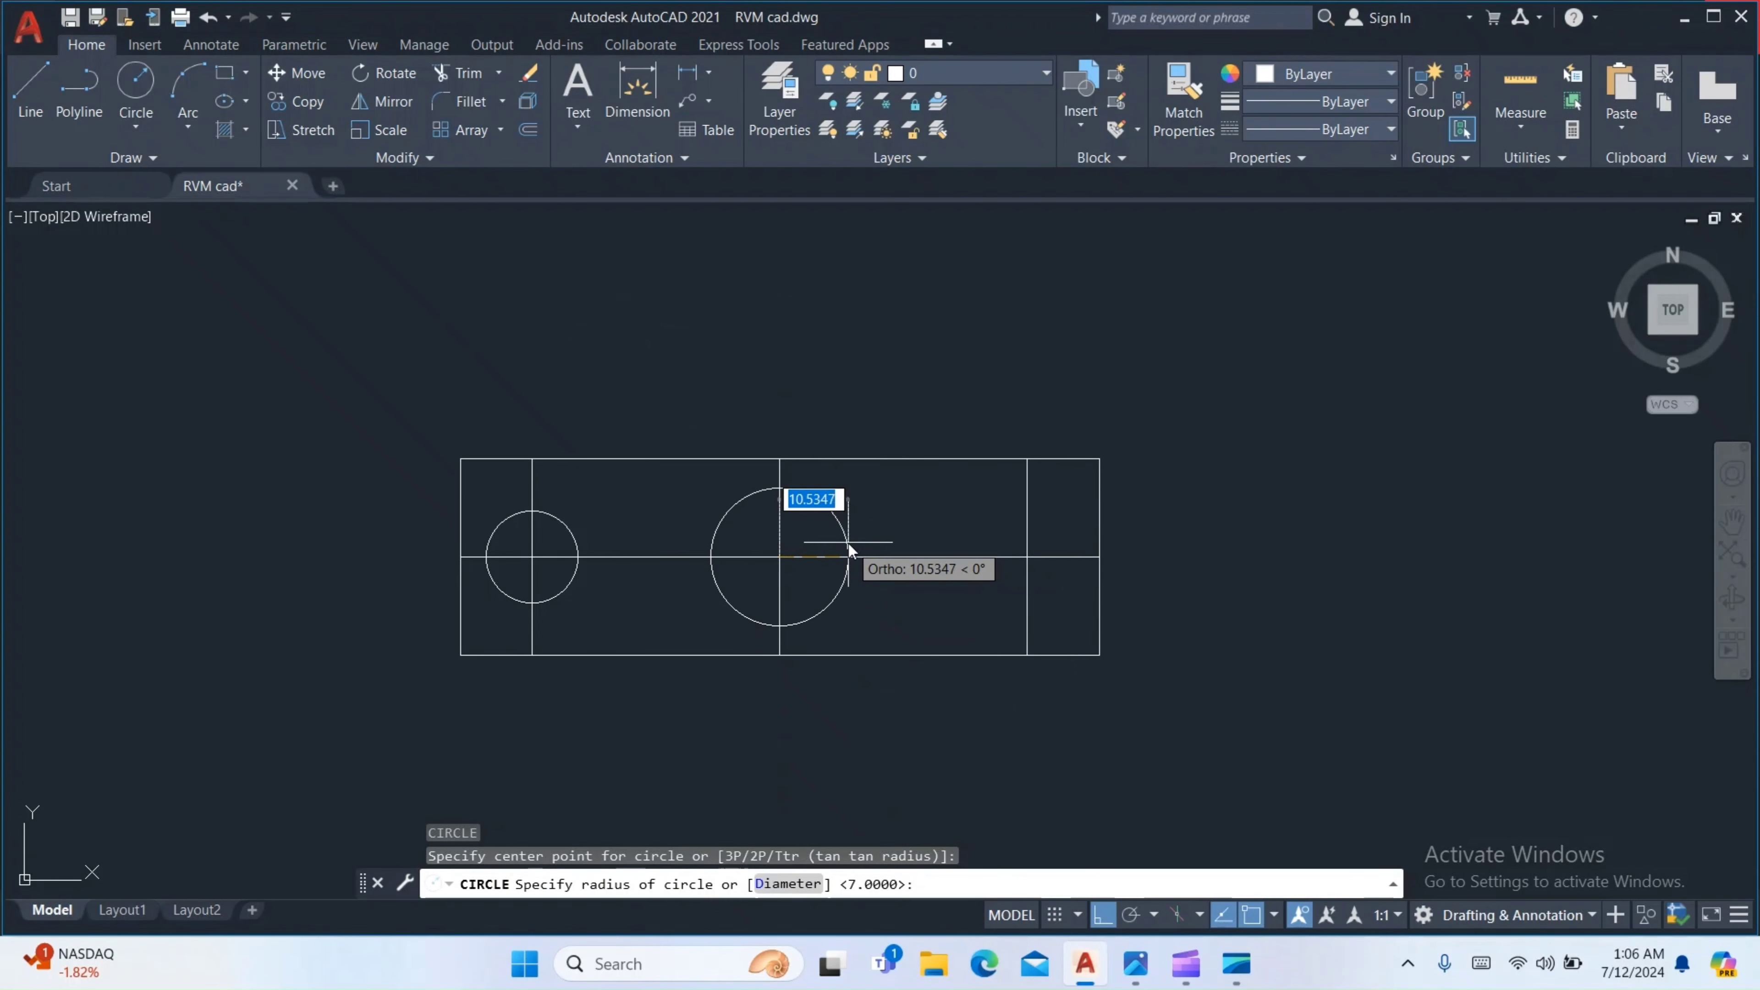
type("3")
key("Return")
key("Return")
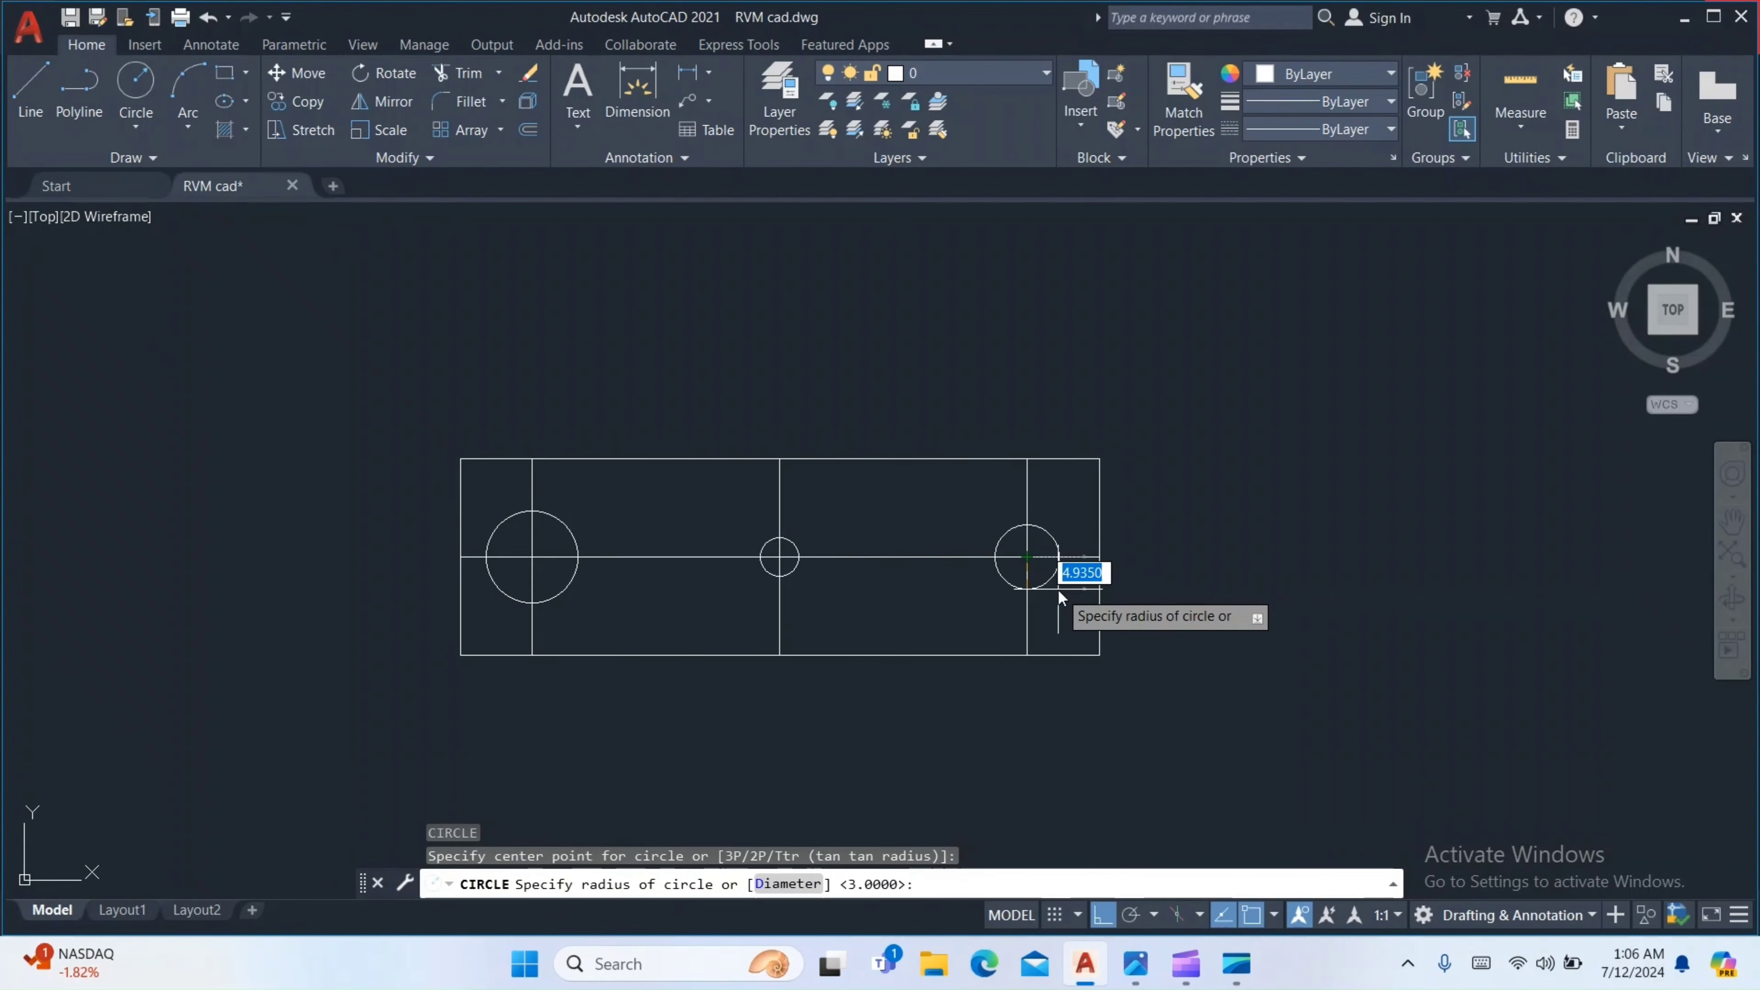
key("Return")
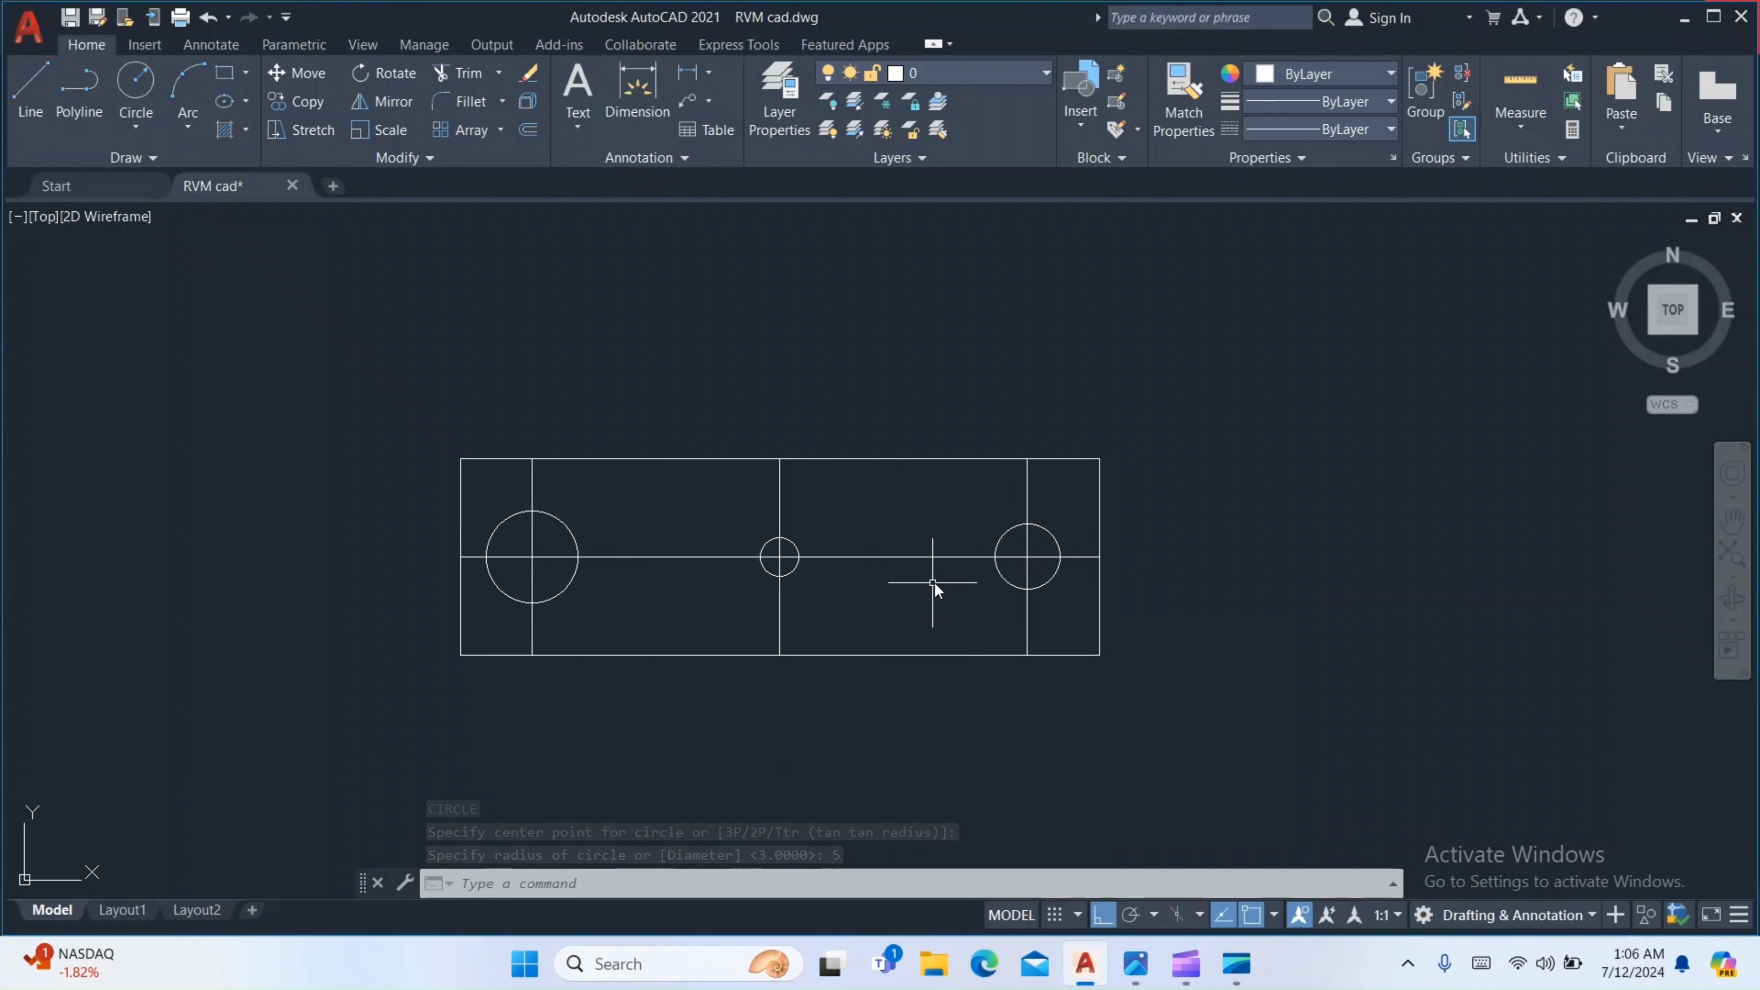
left_click(1057, 622)
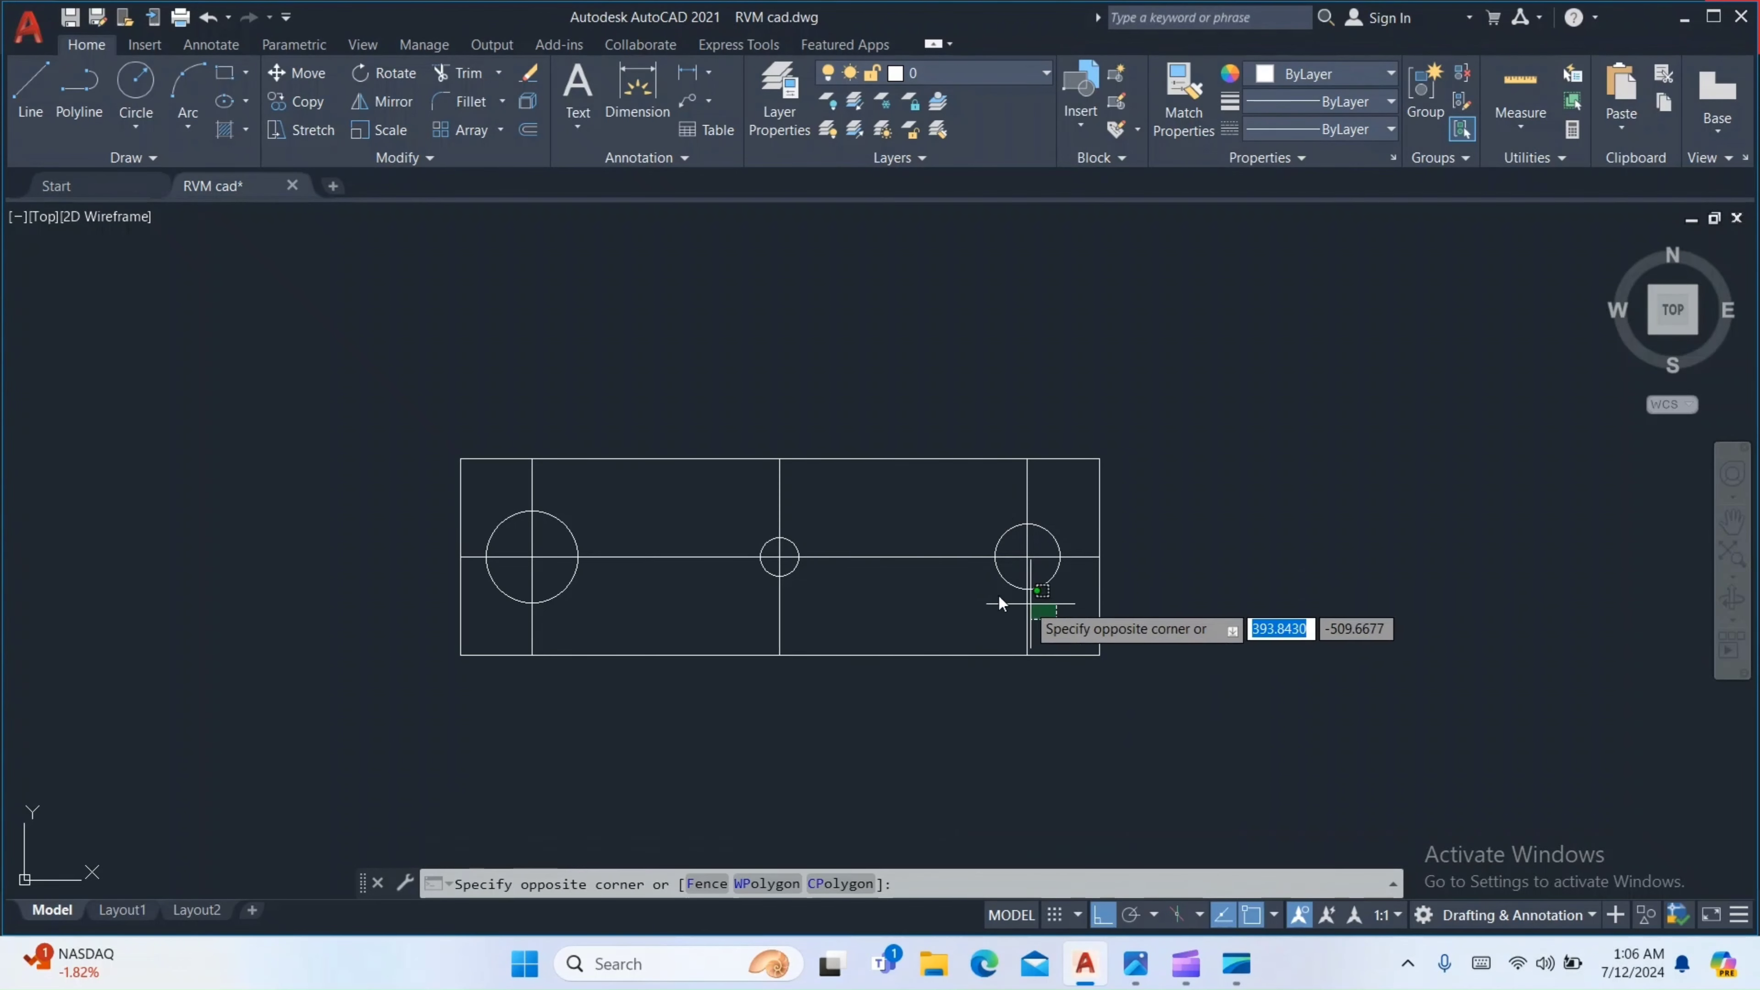
left_click(483, 521)
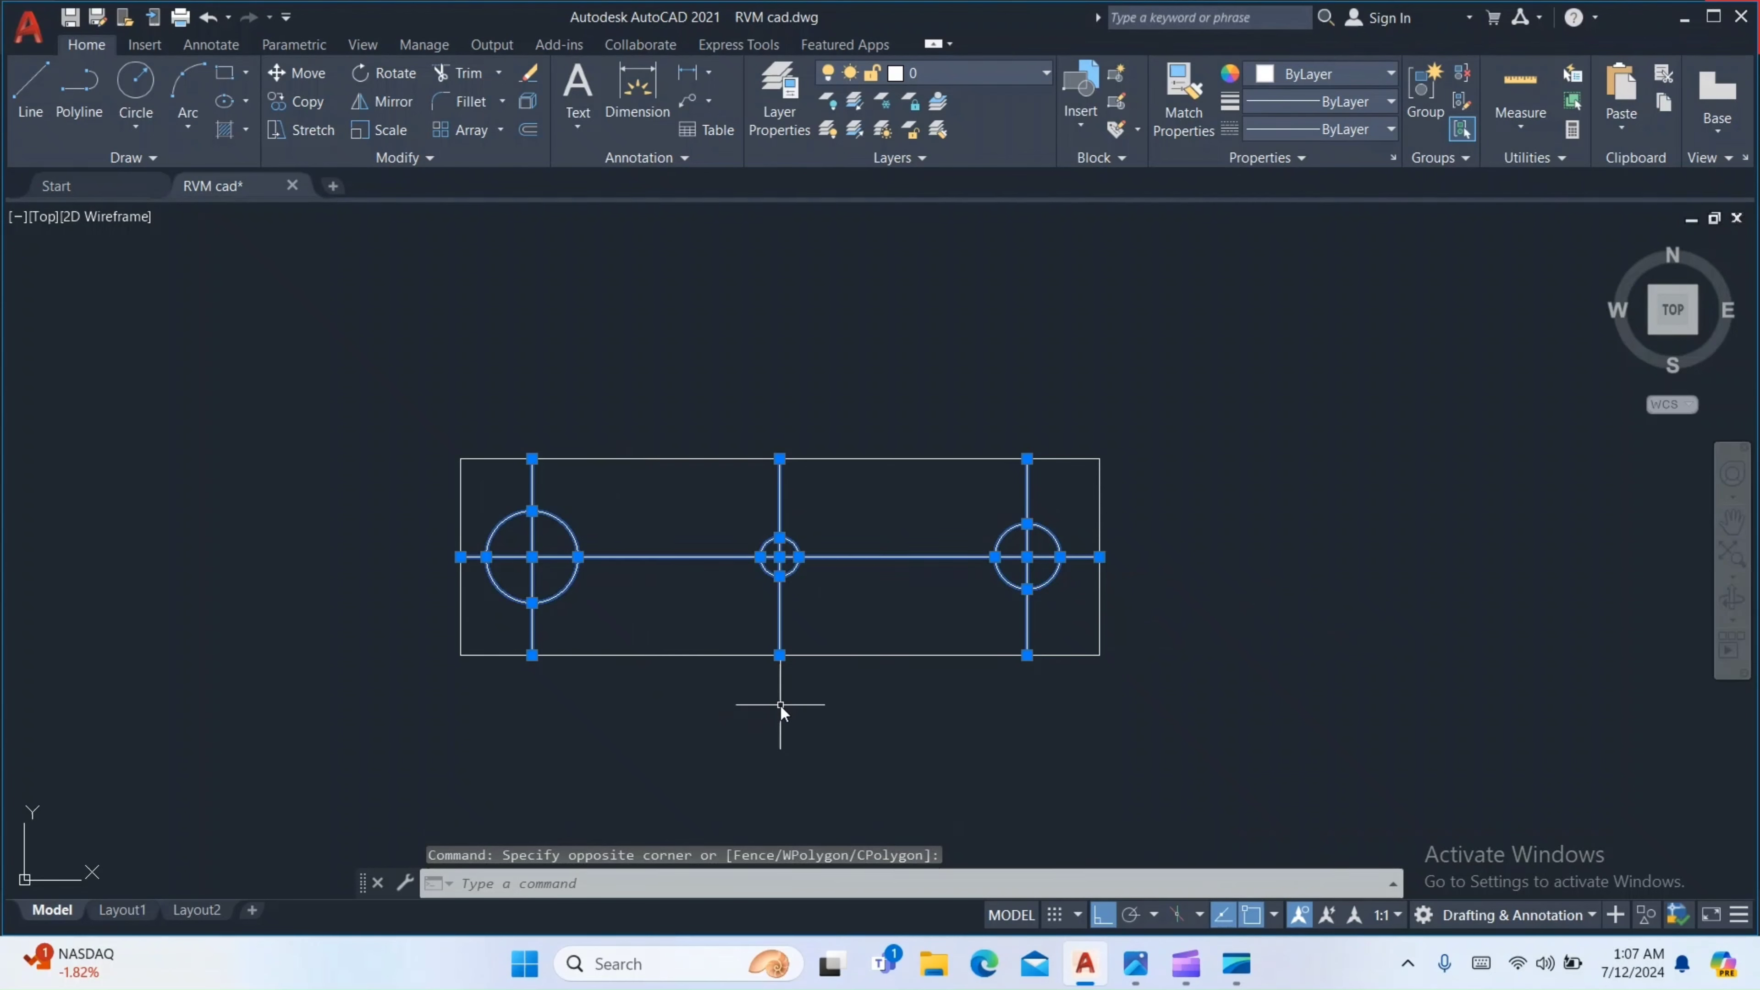
key("Escape")
Draw a second, larger closed rectangle from four lines in the empty area right of the plate
mouse_move(780, 632)
middle_mouse_down()
mouse_move(224, 598)
mouse_move(299, 641)
mouse_move(43, 574)
mouse_move(395, 526)
middle_mouse_up()
scroll(424, 601, "down", 2)
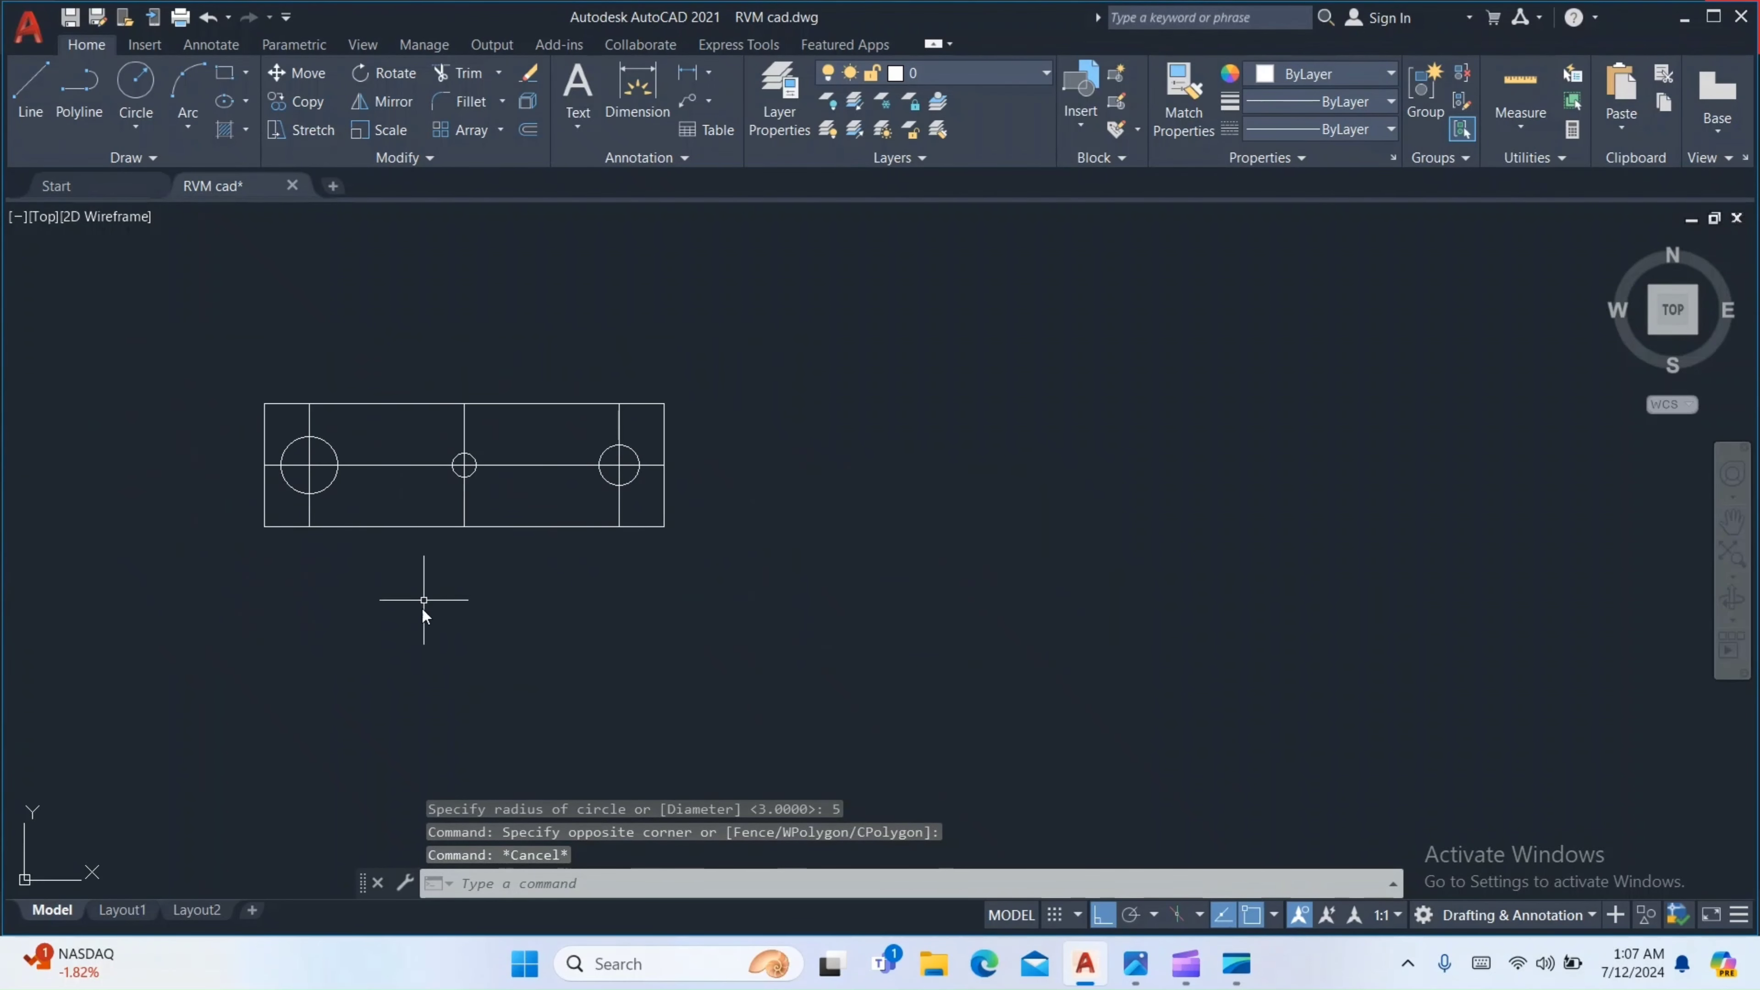
type("l")
key("Return")
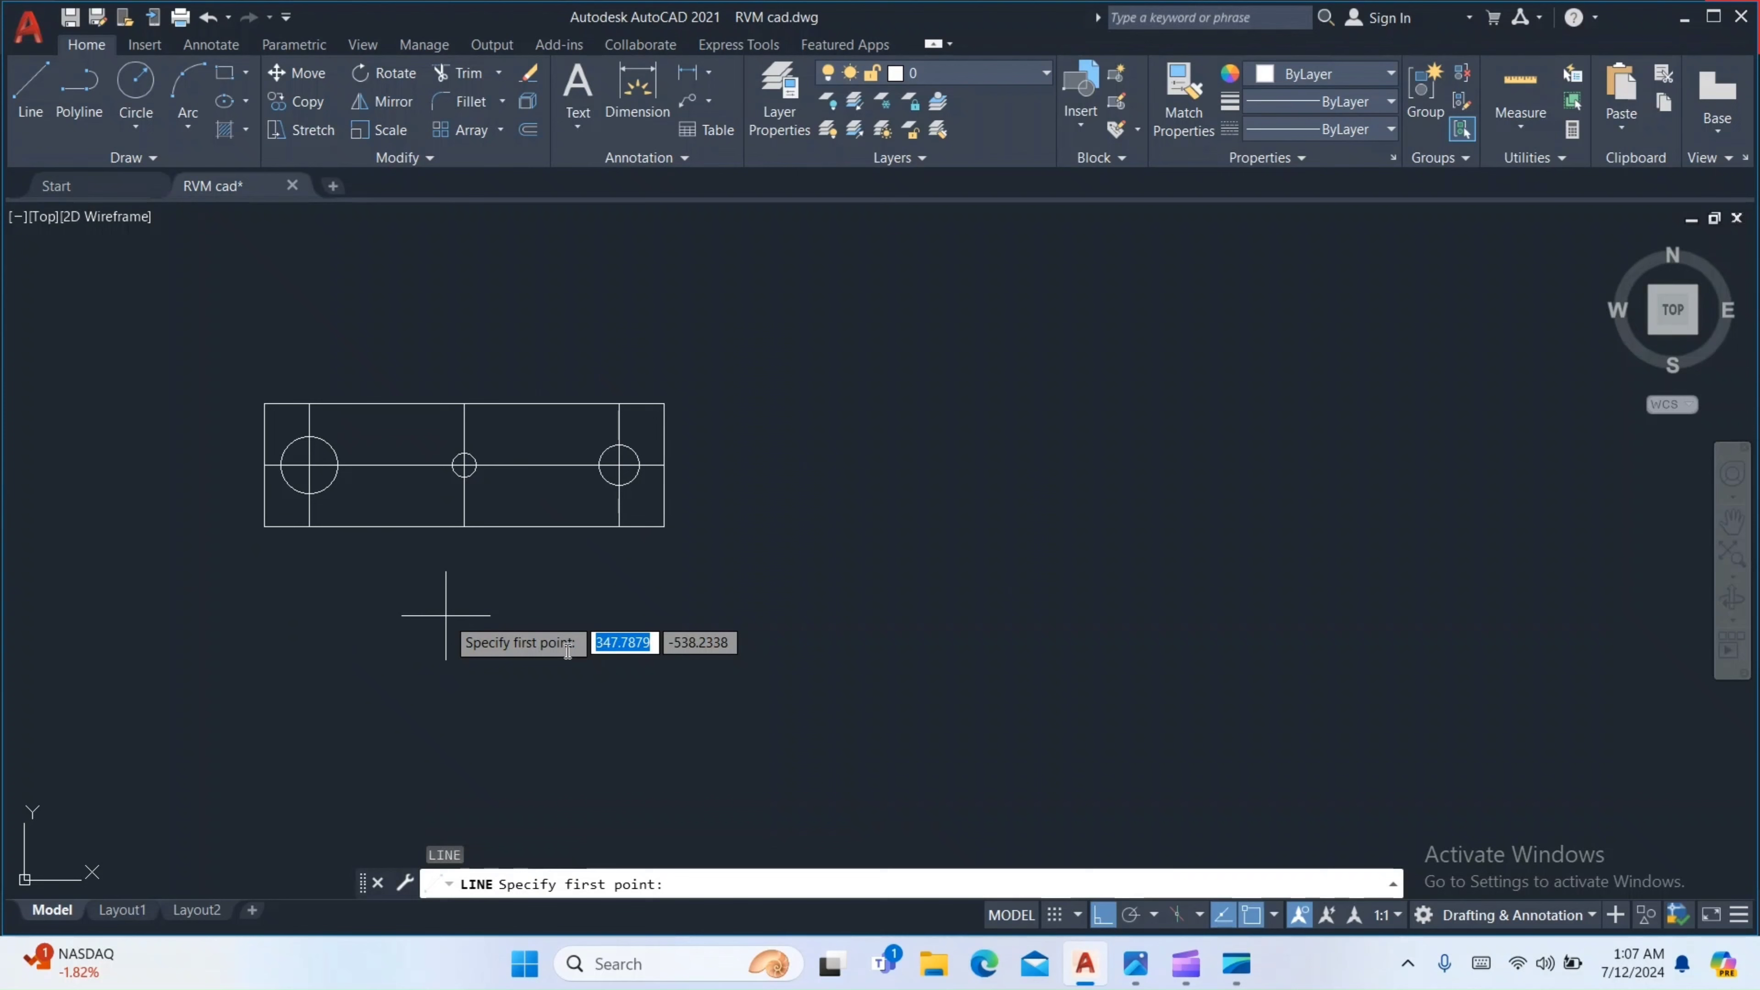
left_click(787, 501)
left_click(805, 675)
left_click(1220, 645)
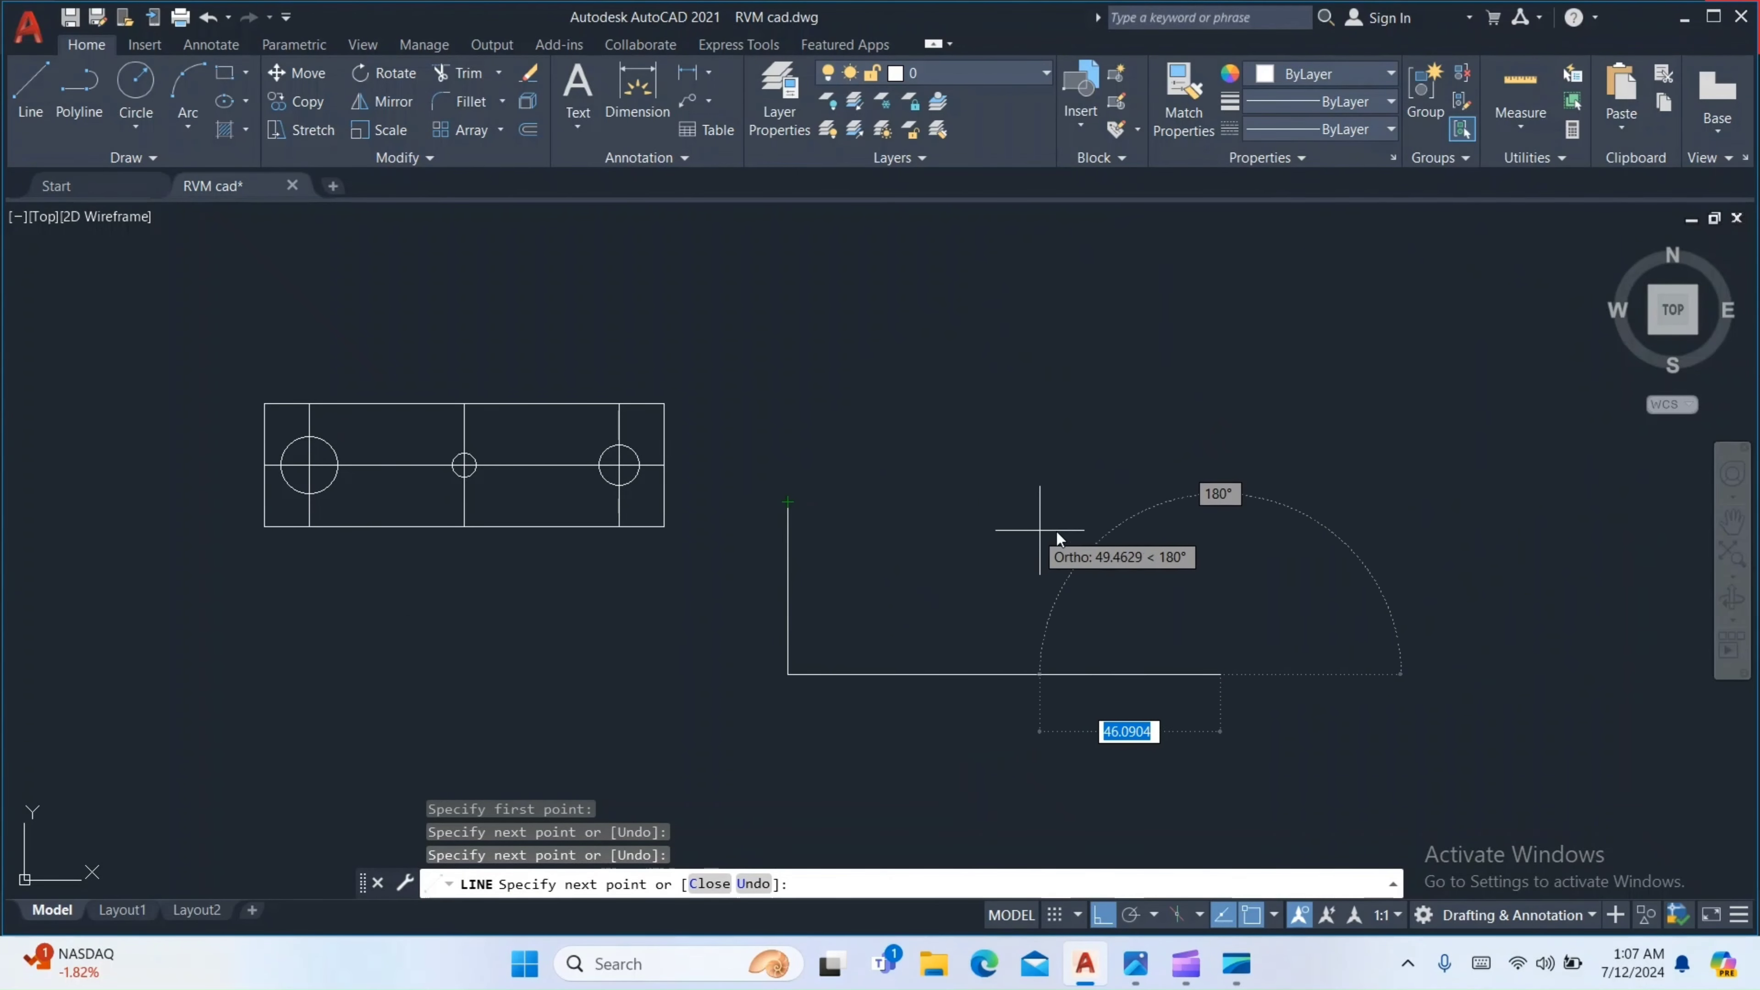
left_click(1161, 502)
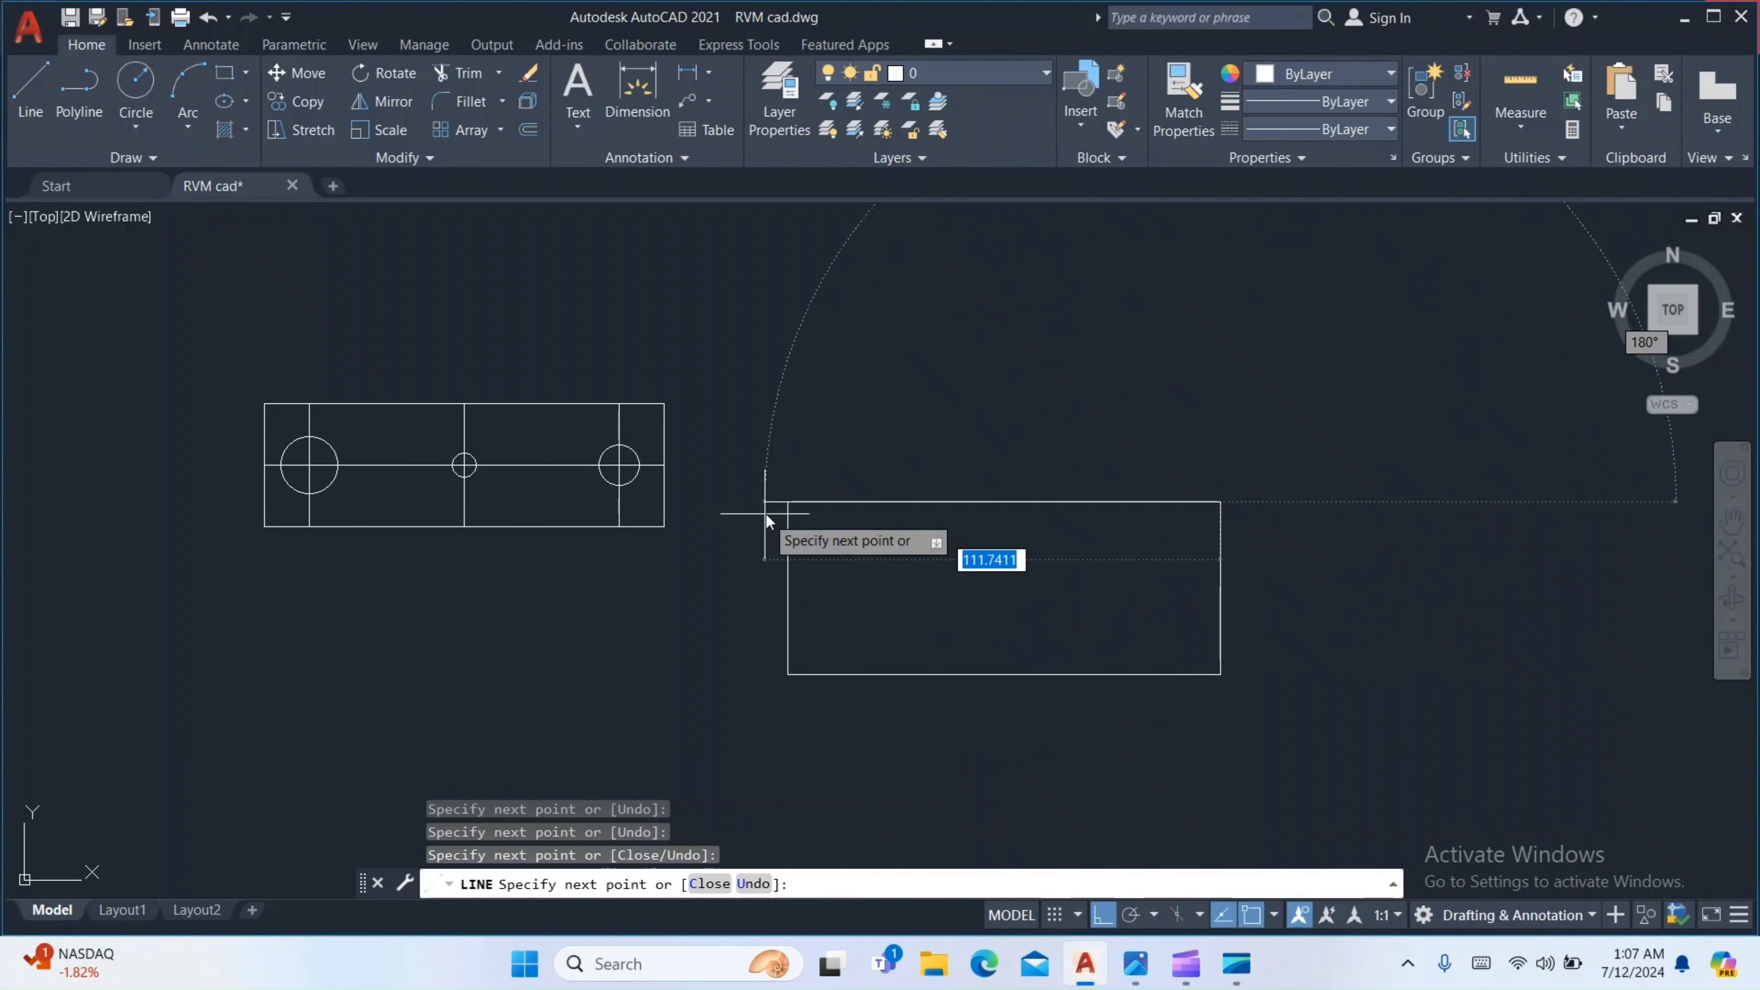
left_click(788, 502)
key("Return")
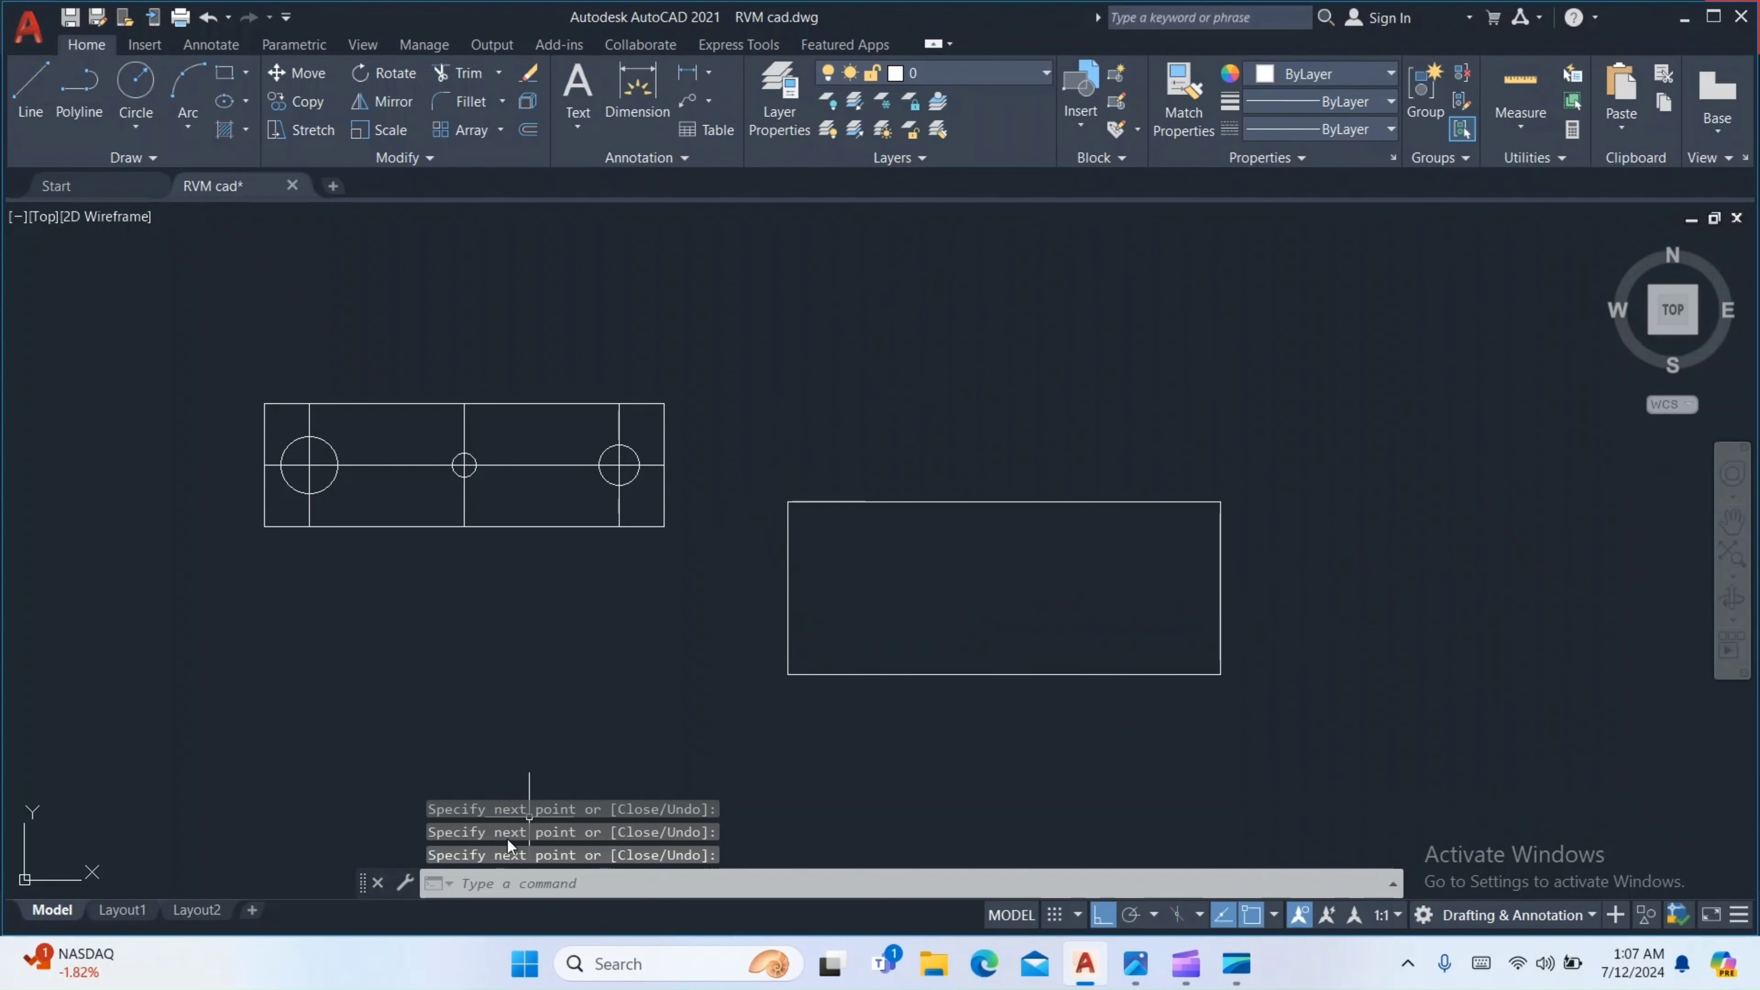
Offset the new rectangle's bottom edge with the Through option, passing through the midpoint of its left edge
type("o")
key("Return")
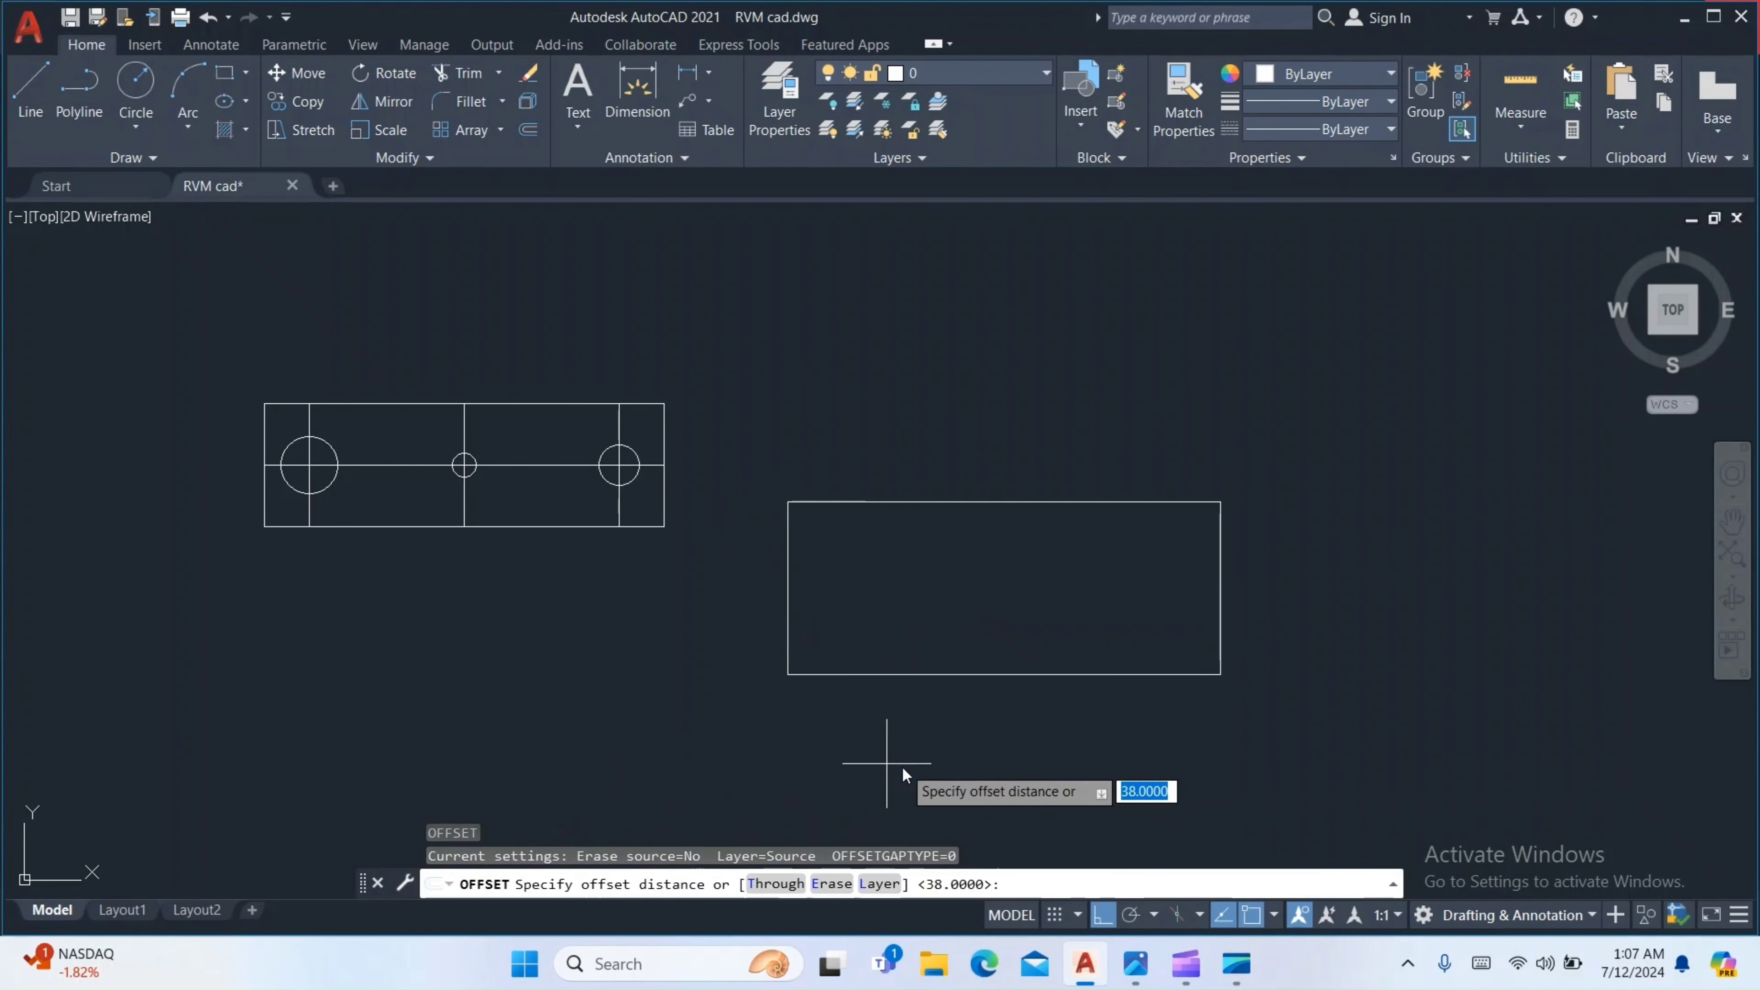
left_click(782, 890)
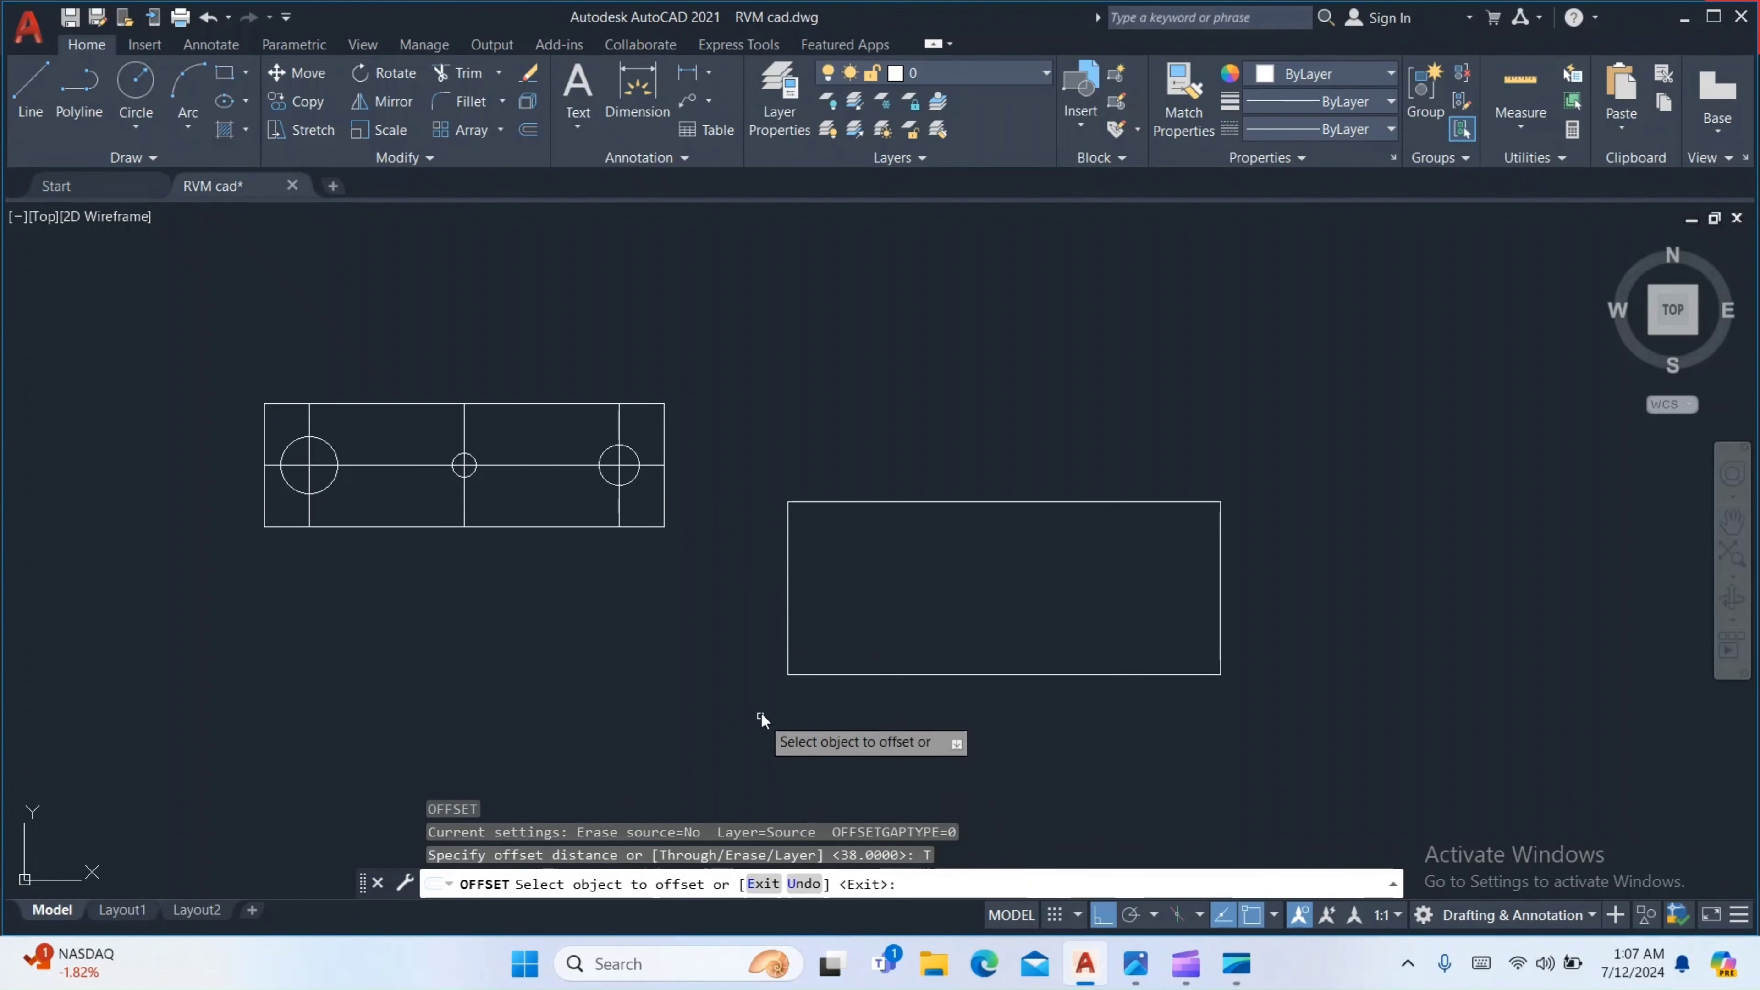
left_click(925, 677)
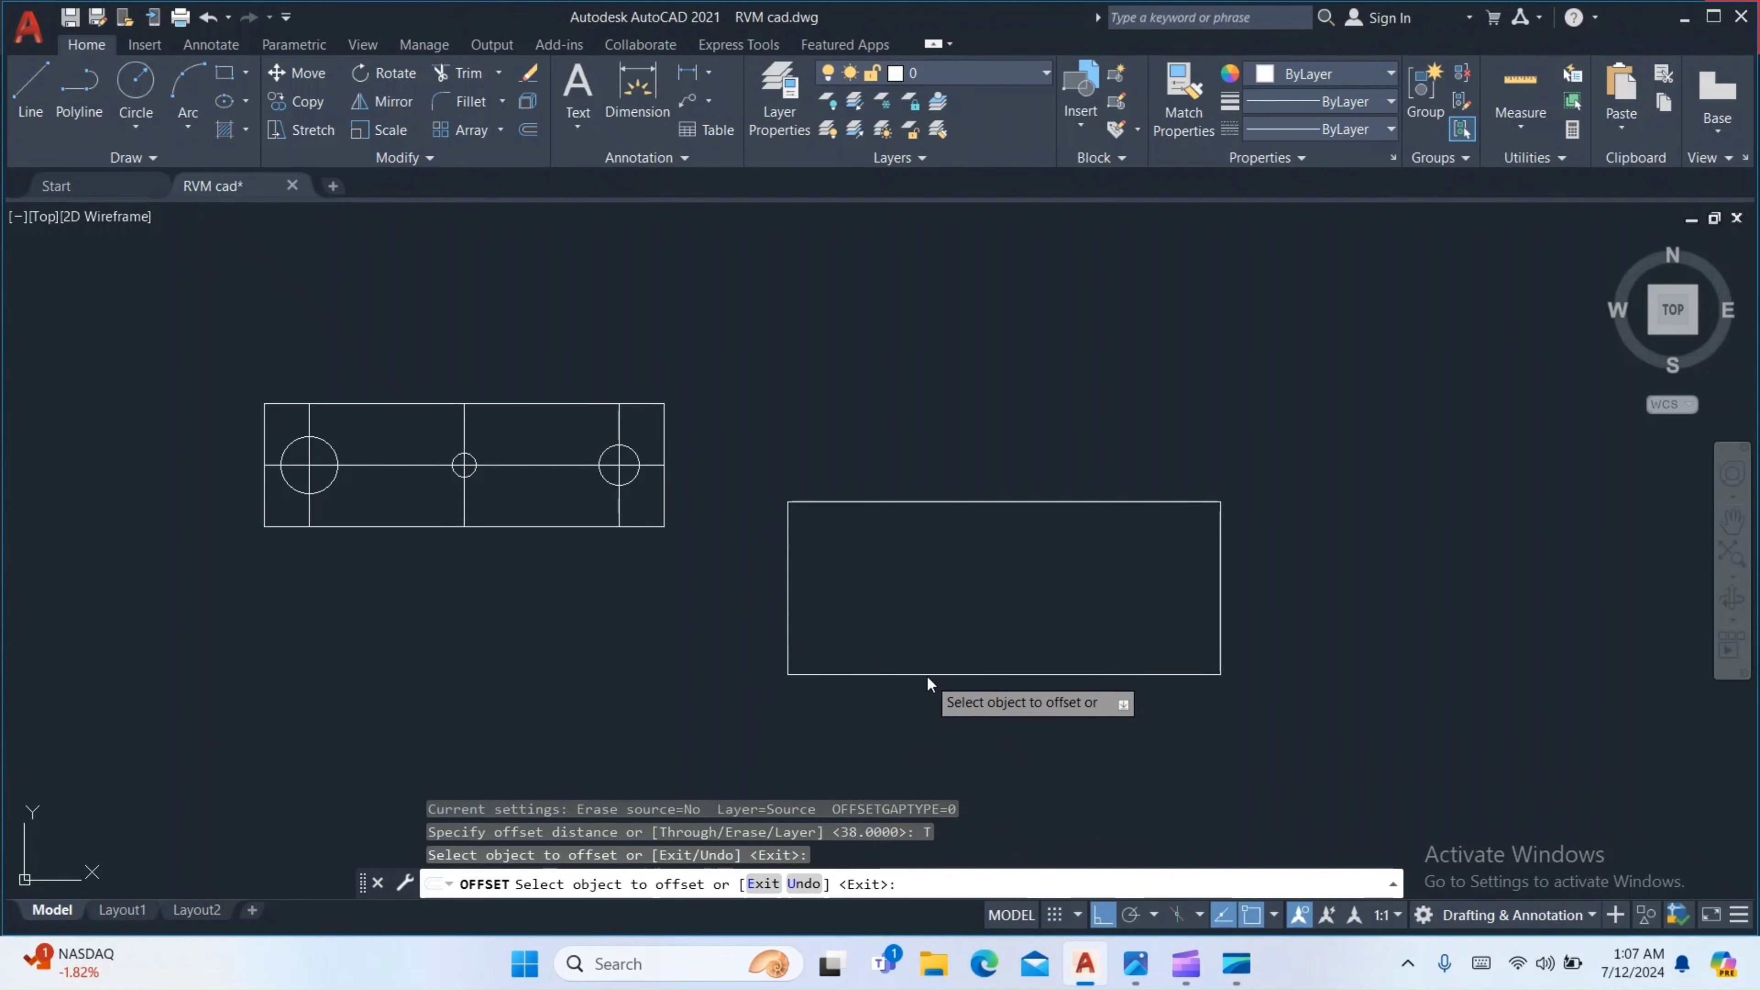
left_click(926, 675)
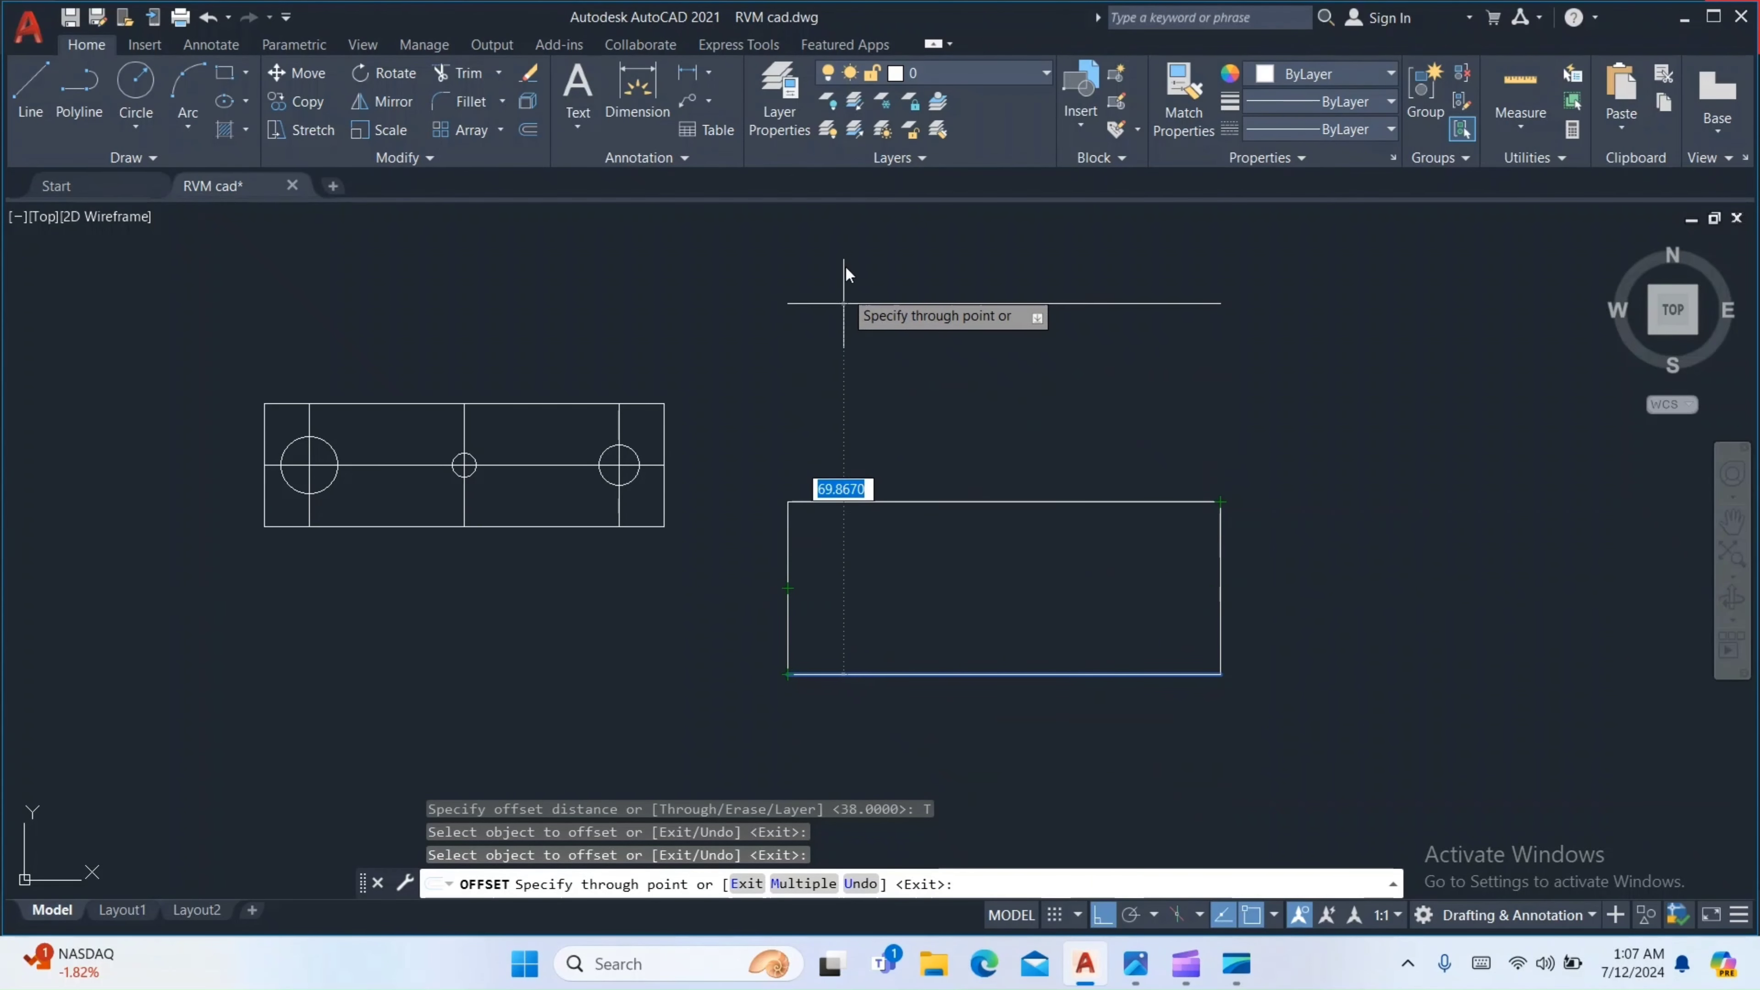
left_click(788, 588)
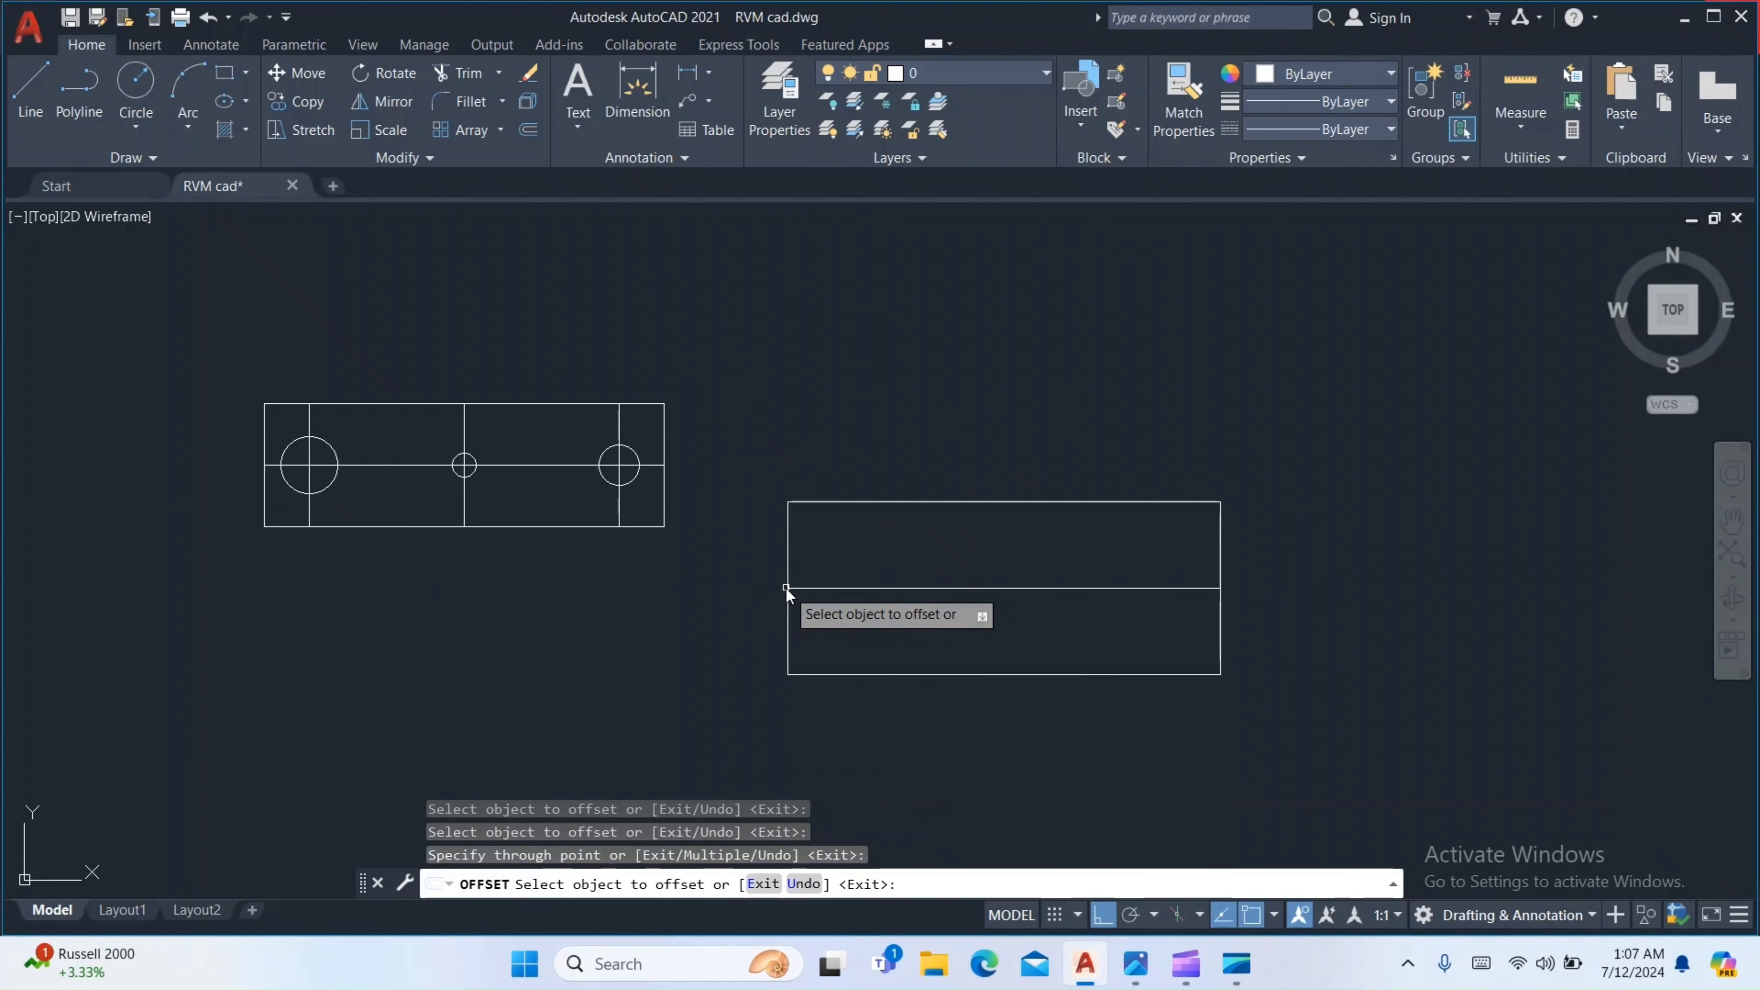
Offset the rectangle's bottom edge once and its horizontal middle line three times through freely picked points inside and above the rectangle
left_click(868, 674)
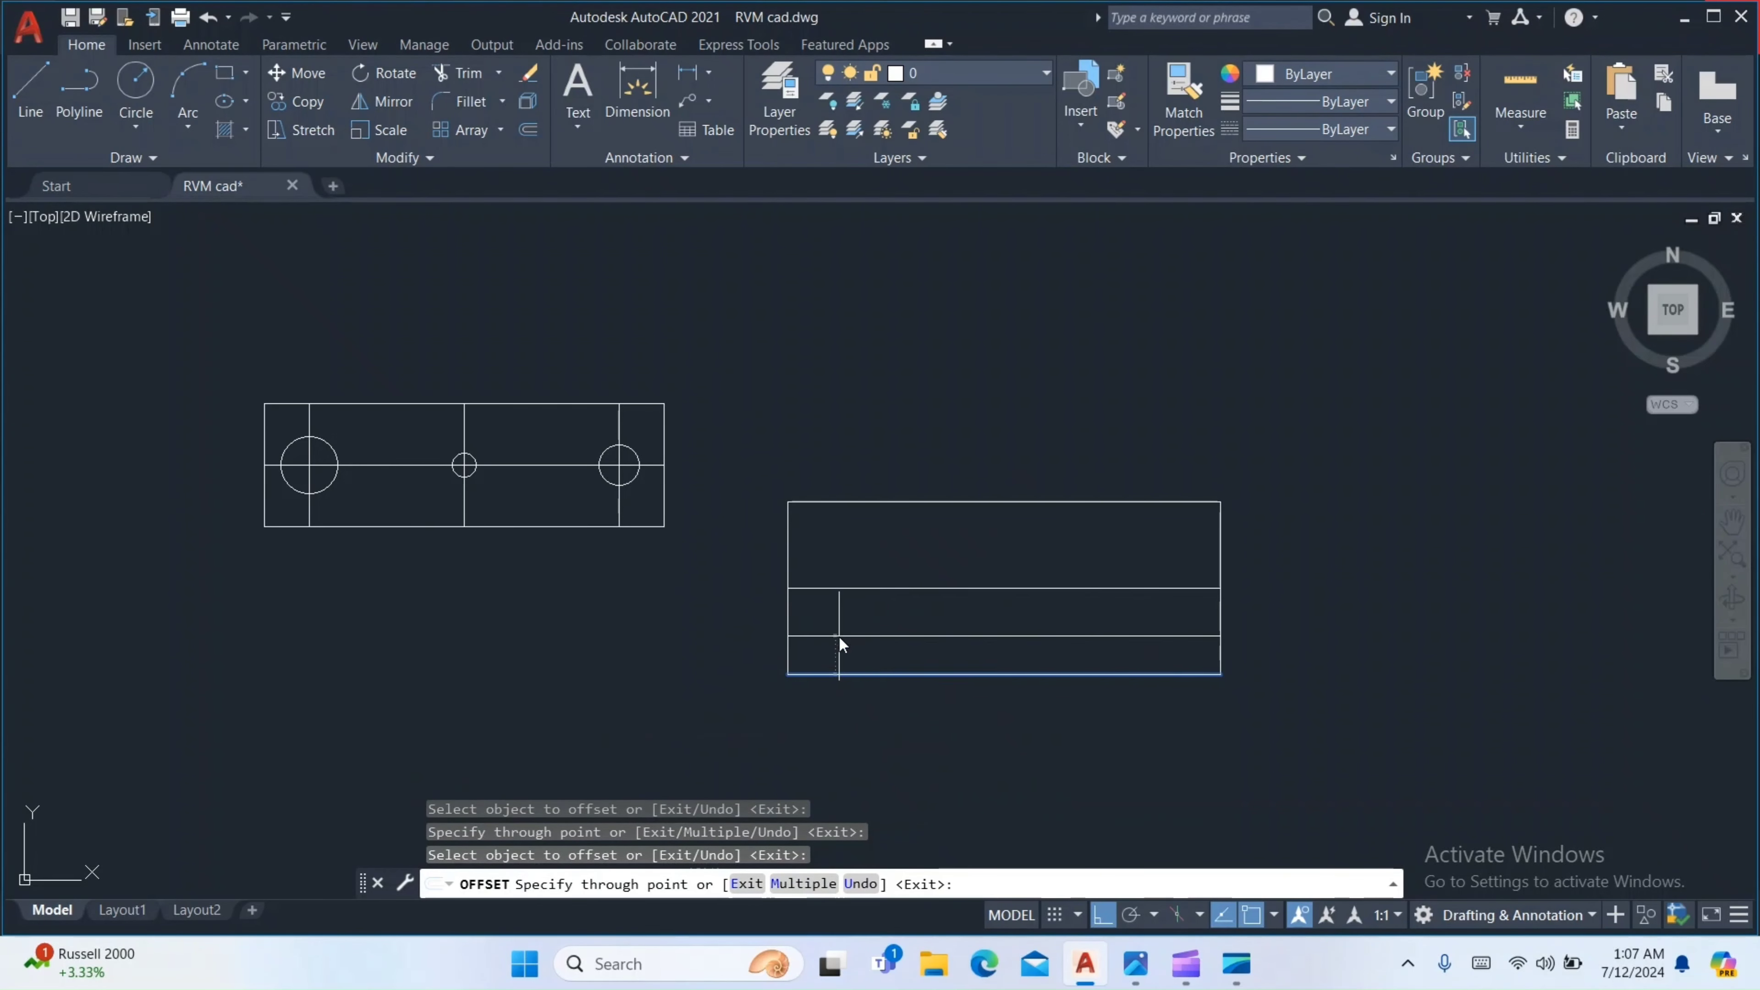
left_click(838, 637)
left_click(876, 588)
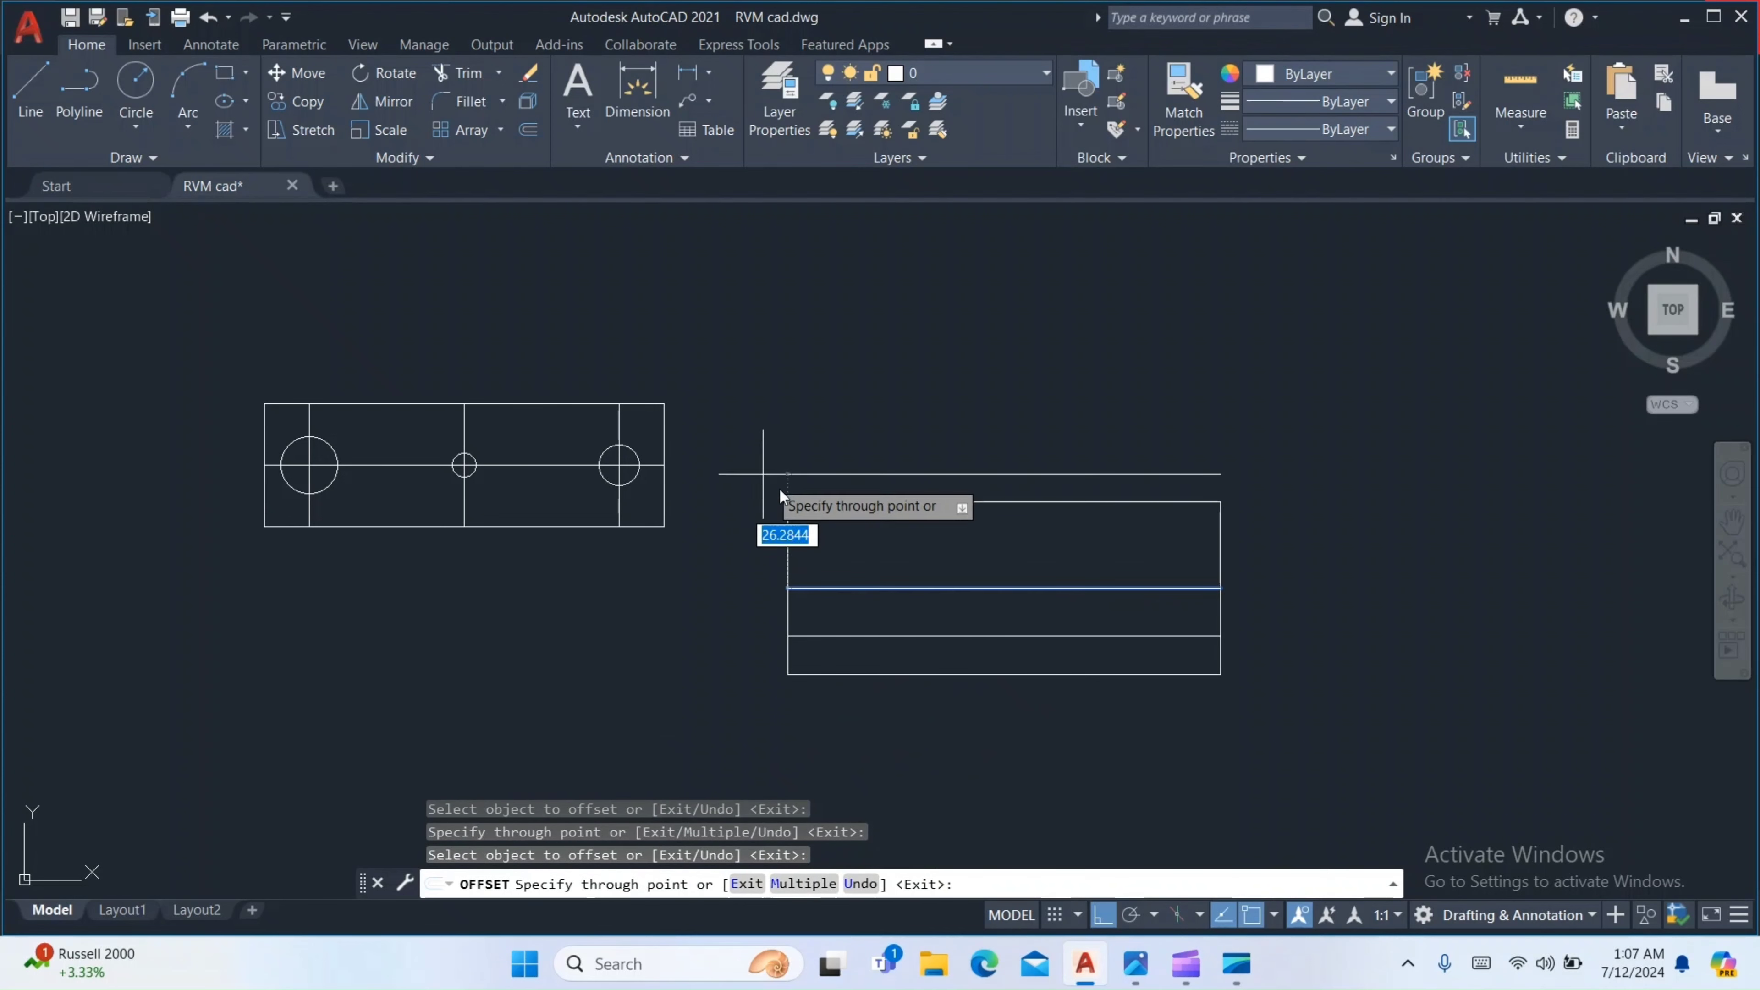
left_click(668, 465)
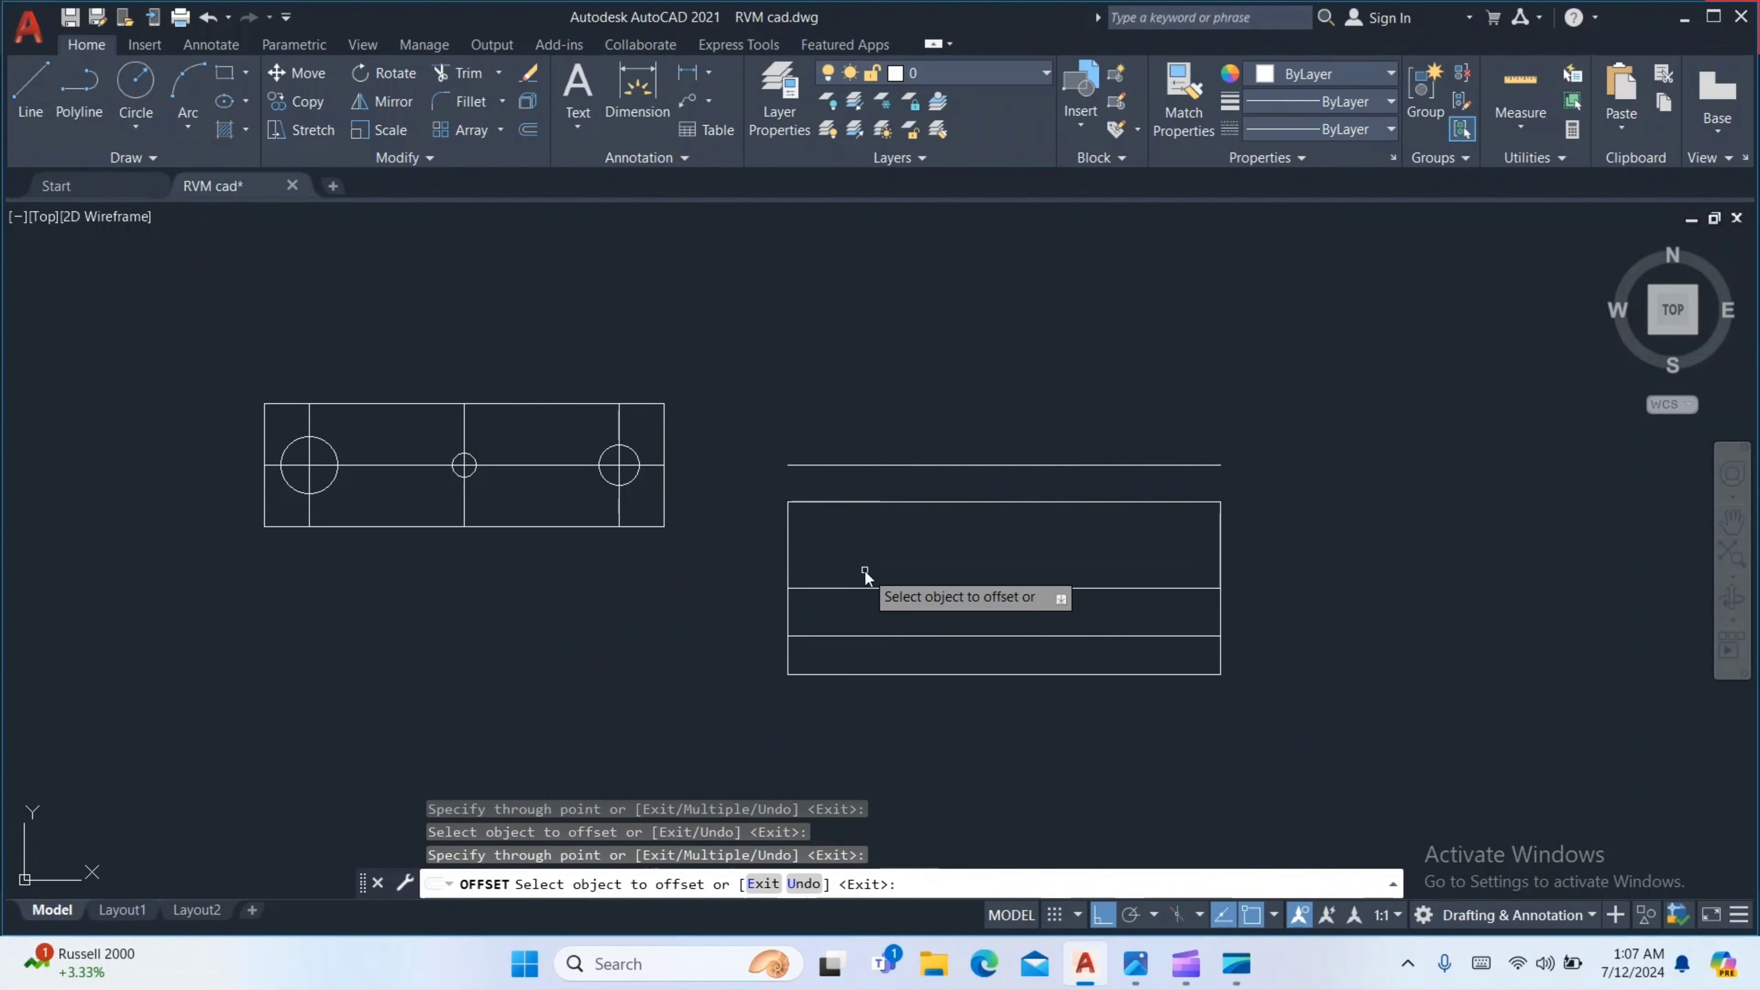
left_click(909, 589)
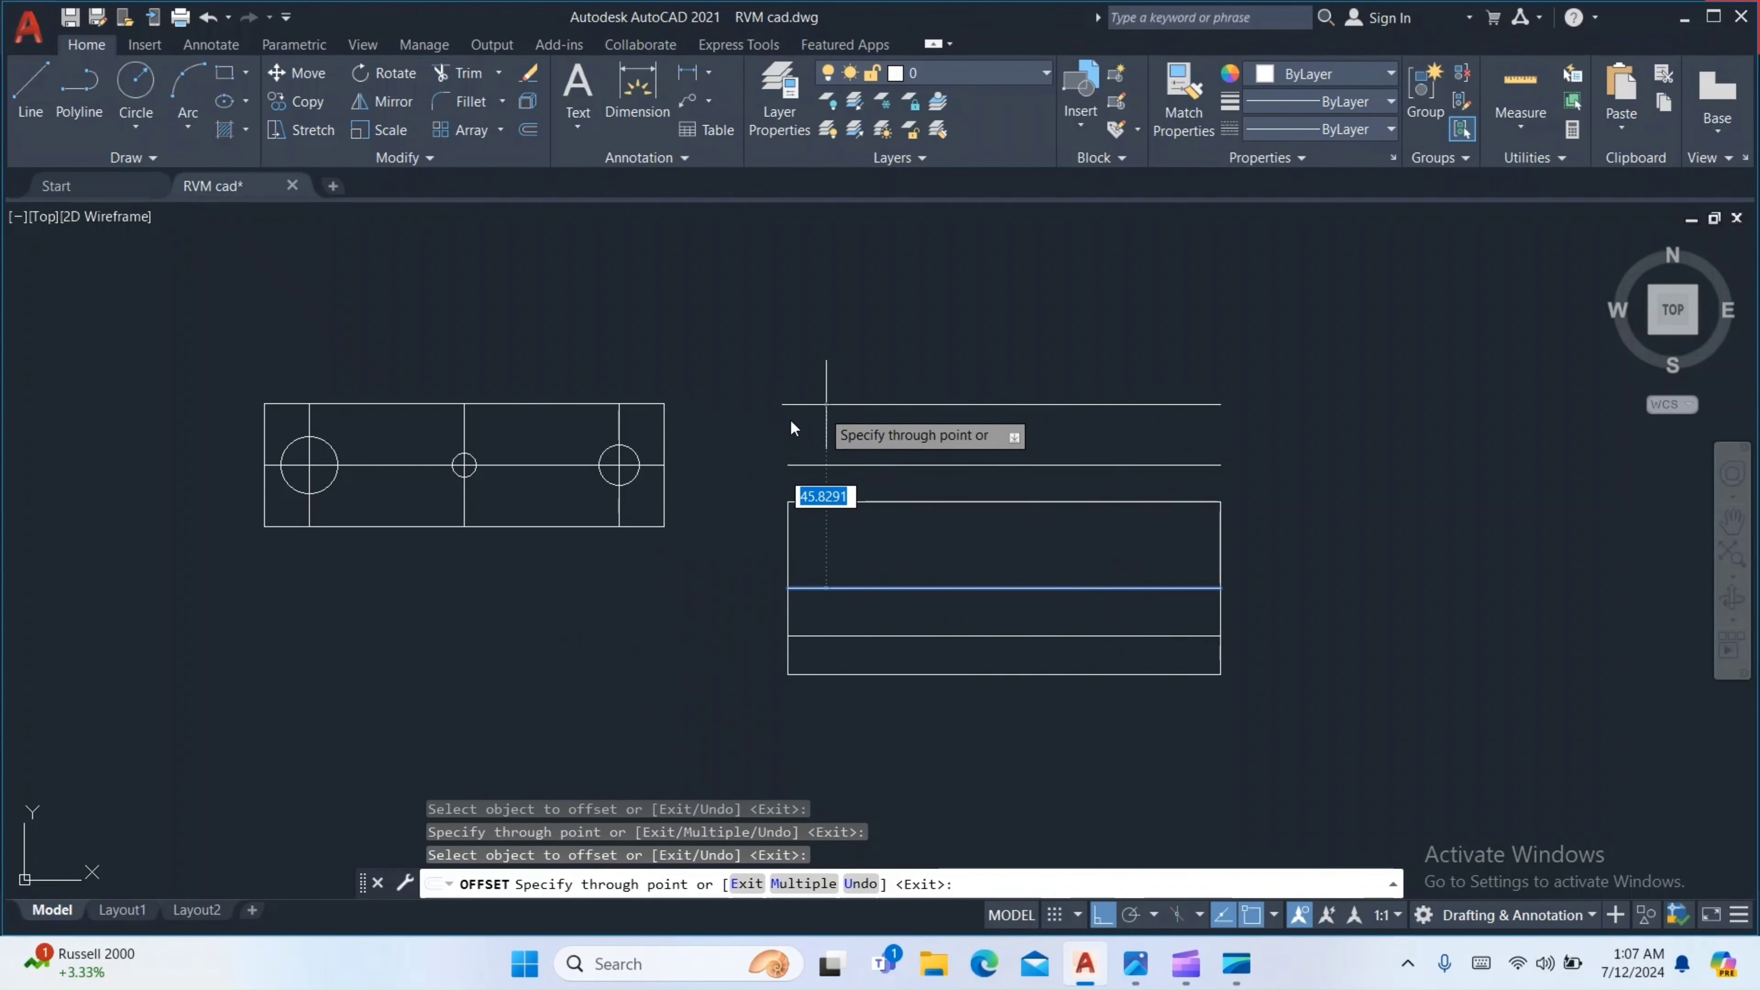
left_click(669, 402)
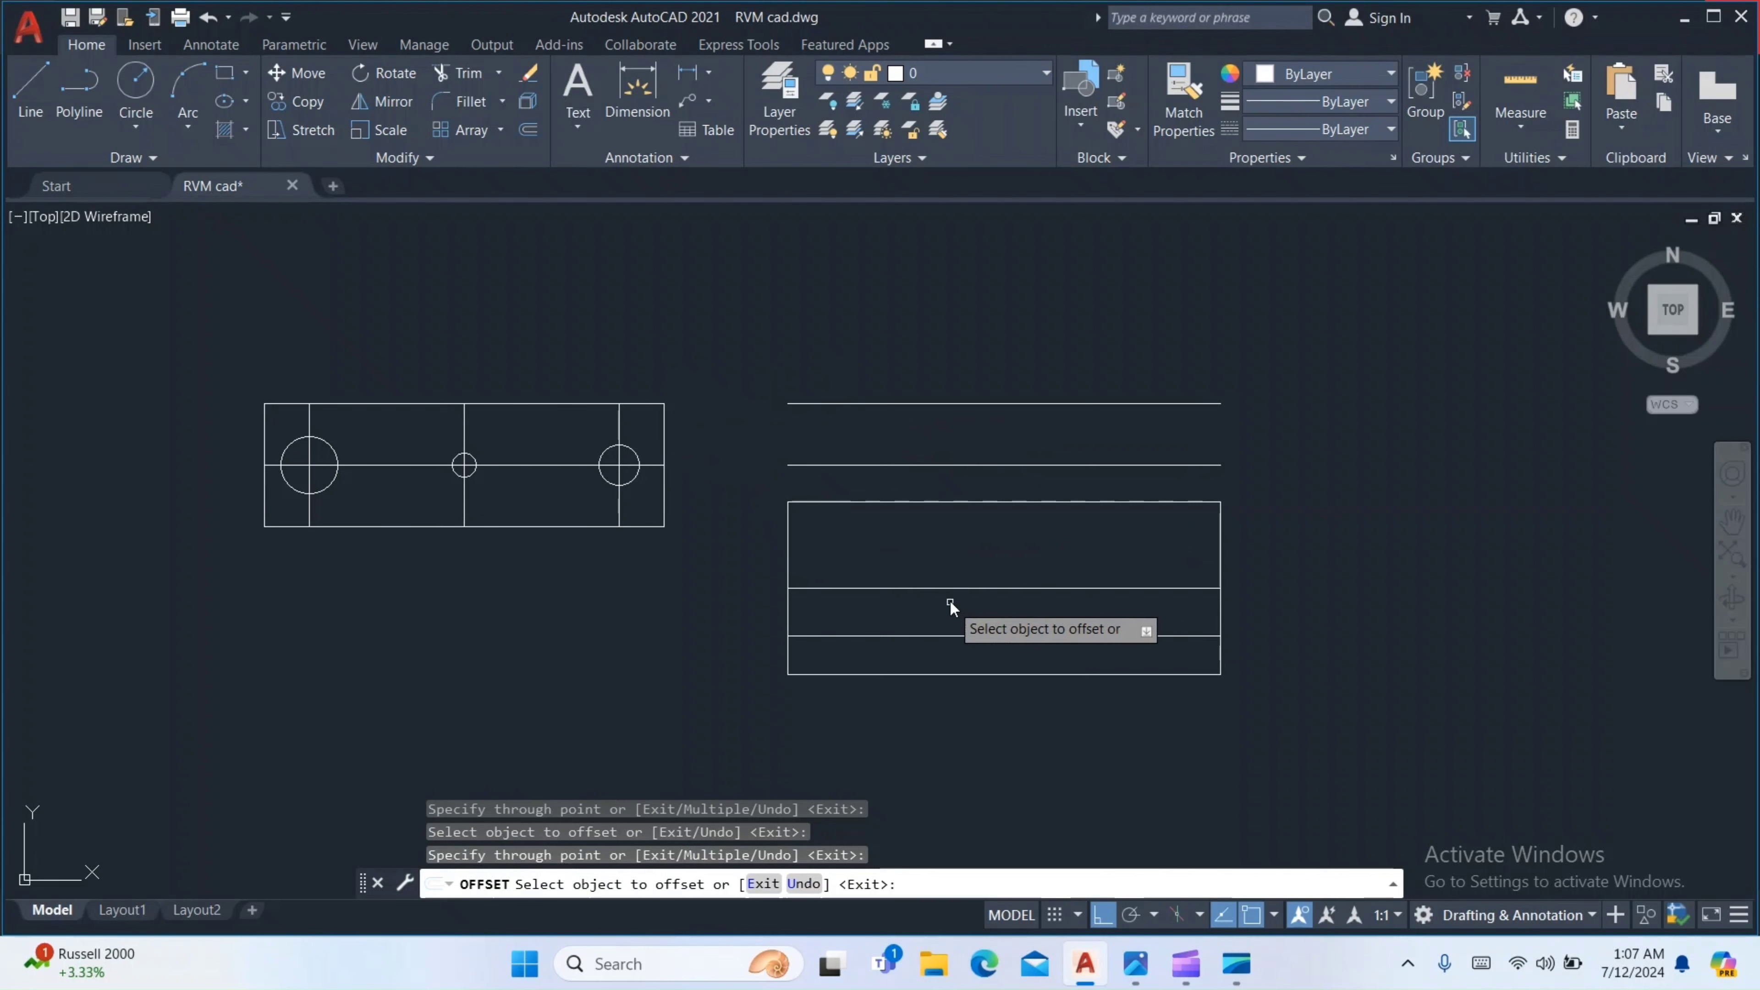
left_click(955, 585)
left_click(994, 362)
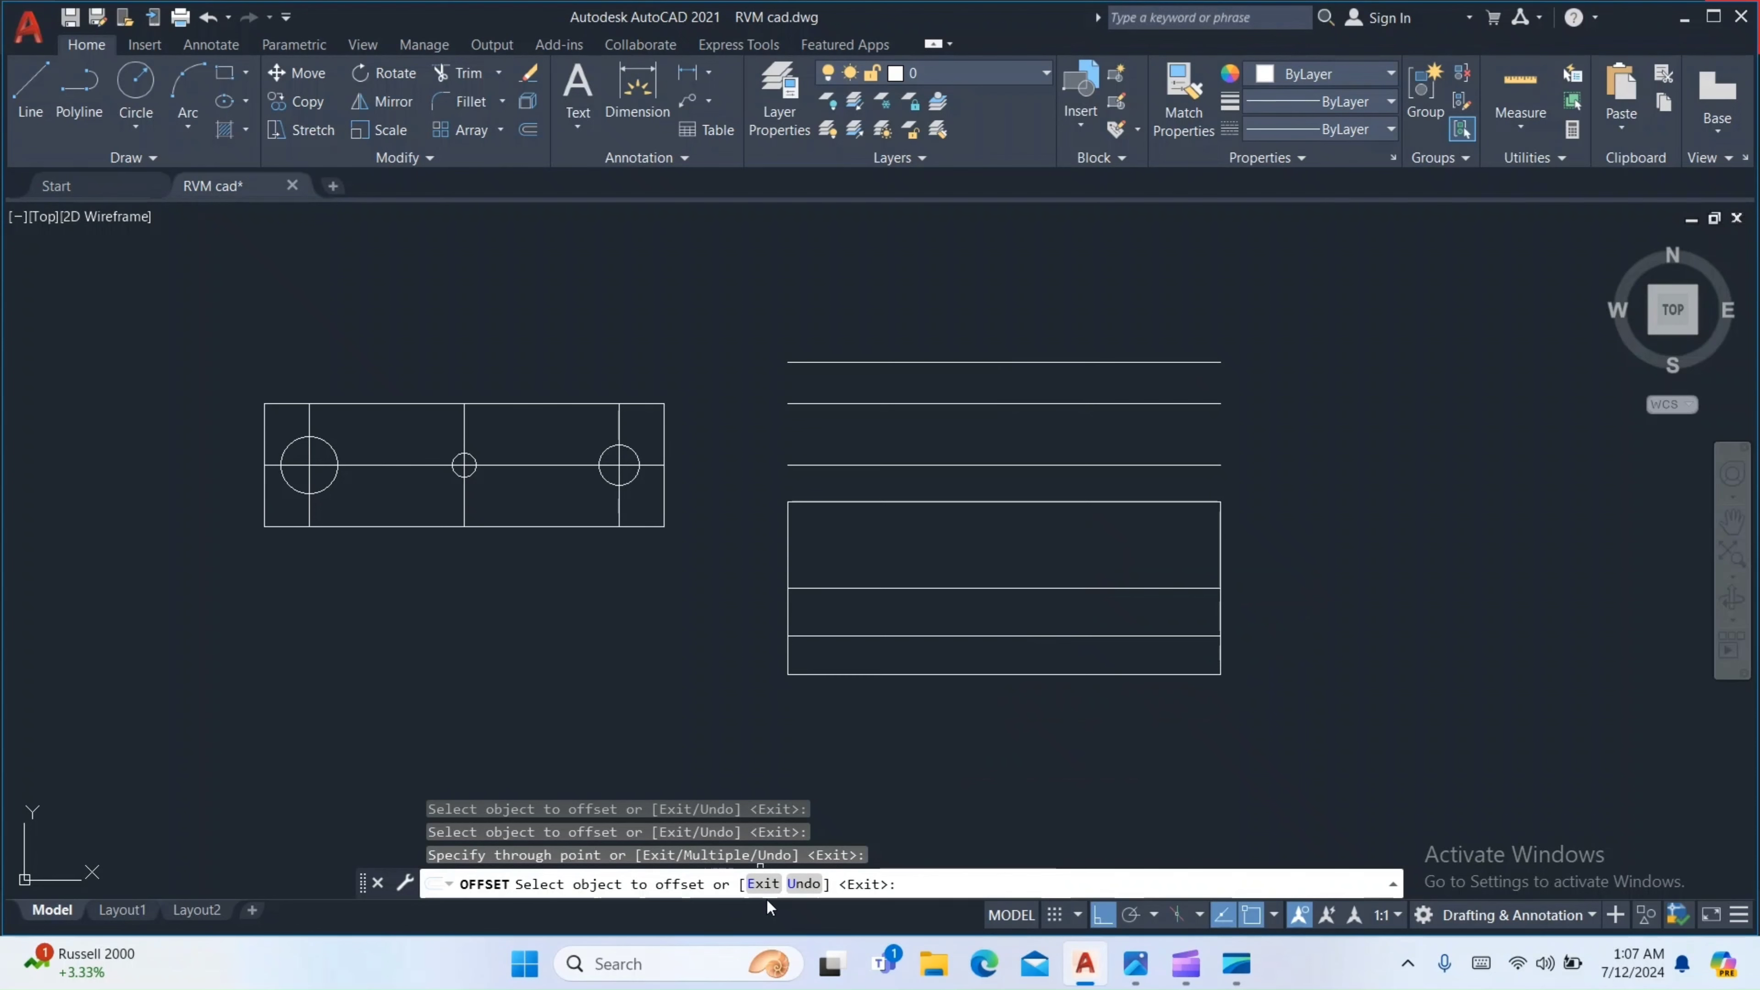
key("Escape")
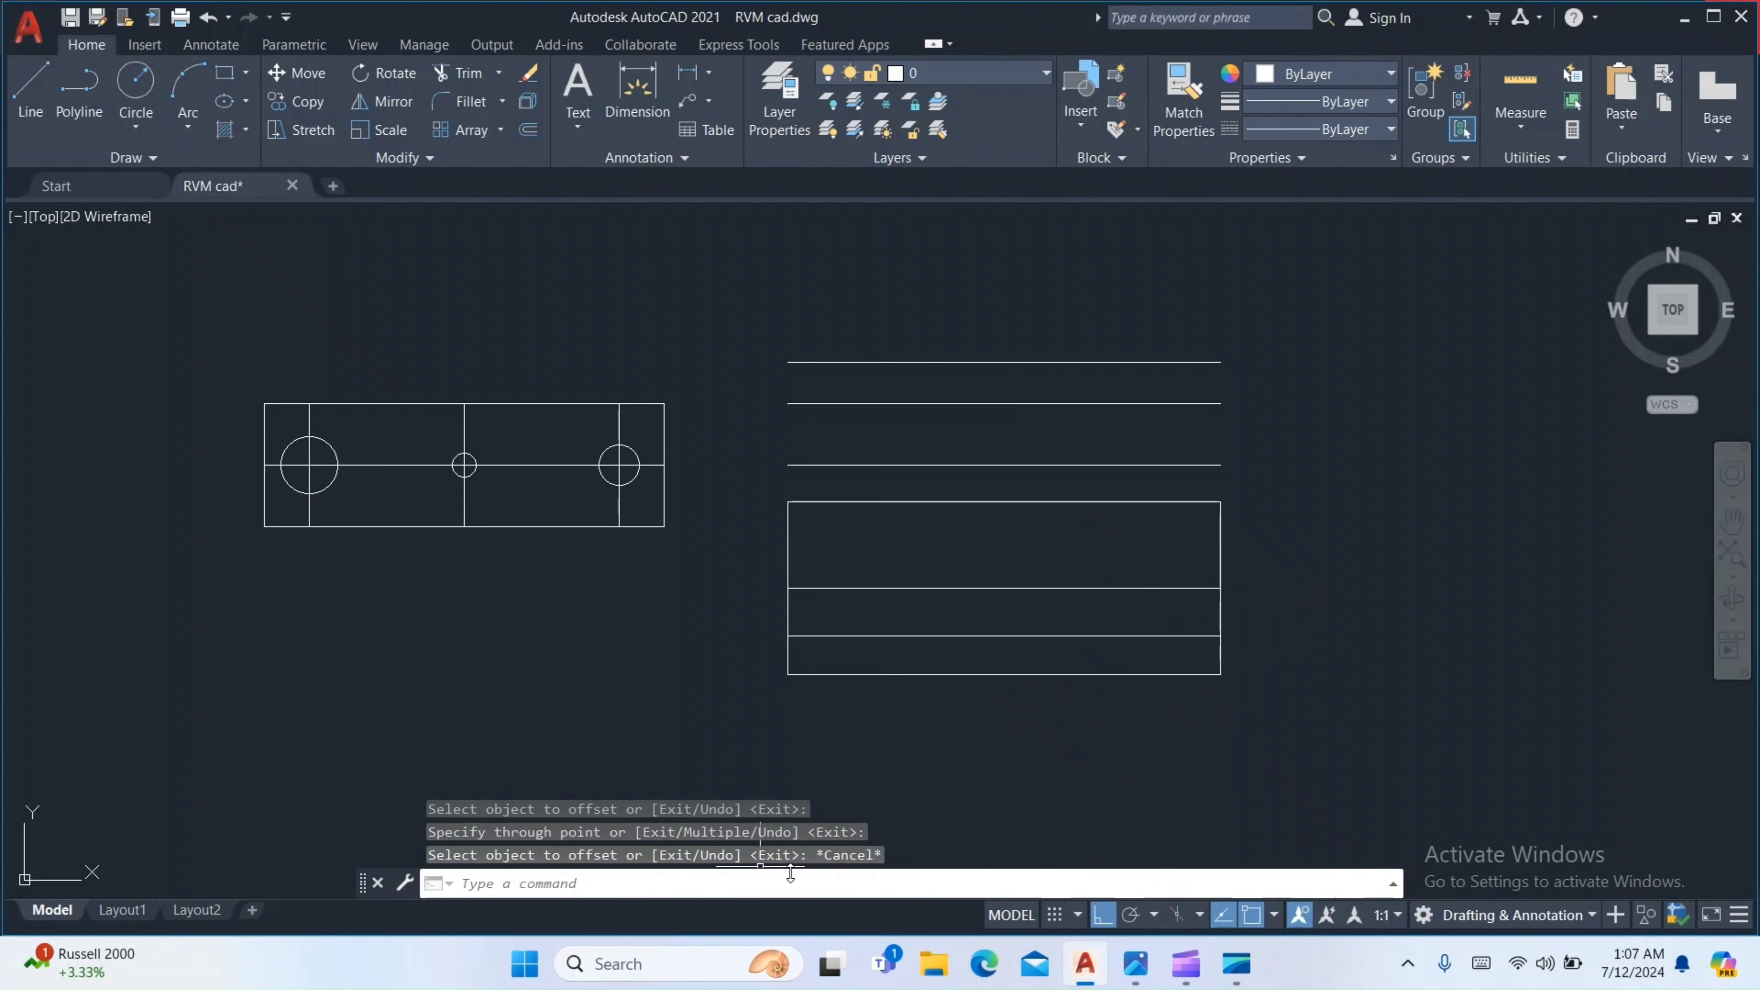
Offset the rectangle's left edge using the Through and Multiple options, placing many vertical copies at freely picked points on both sides
key("Return")
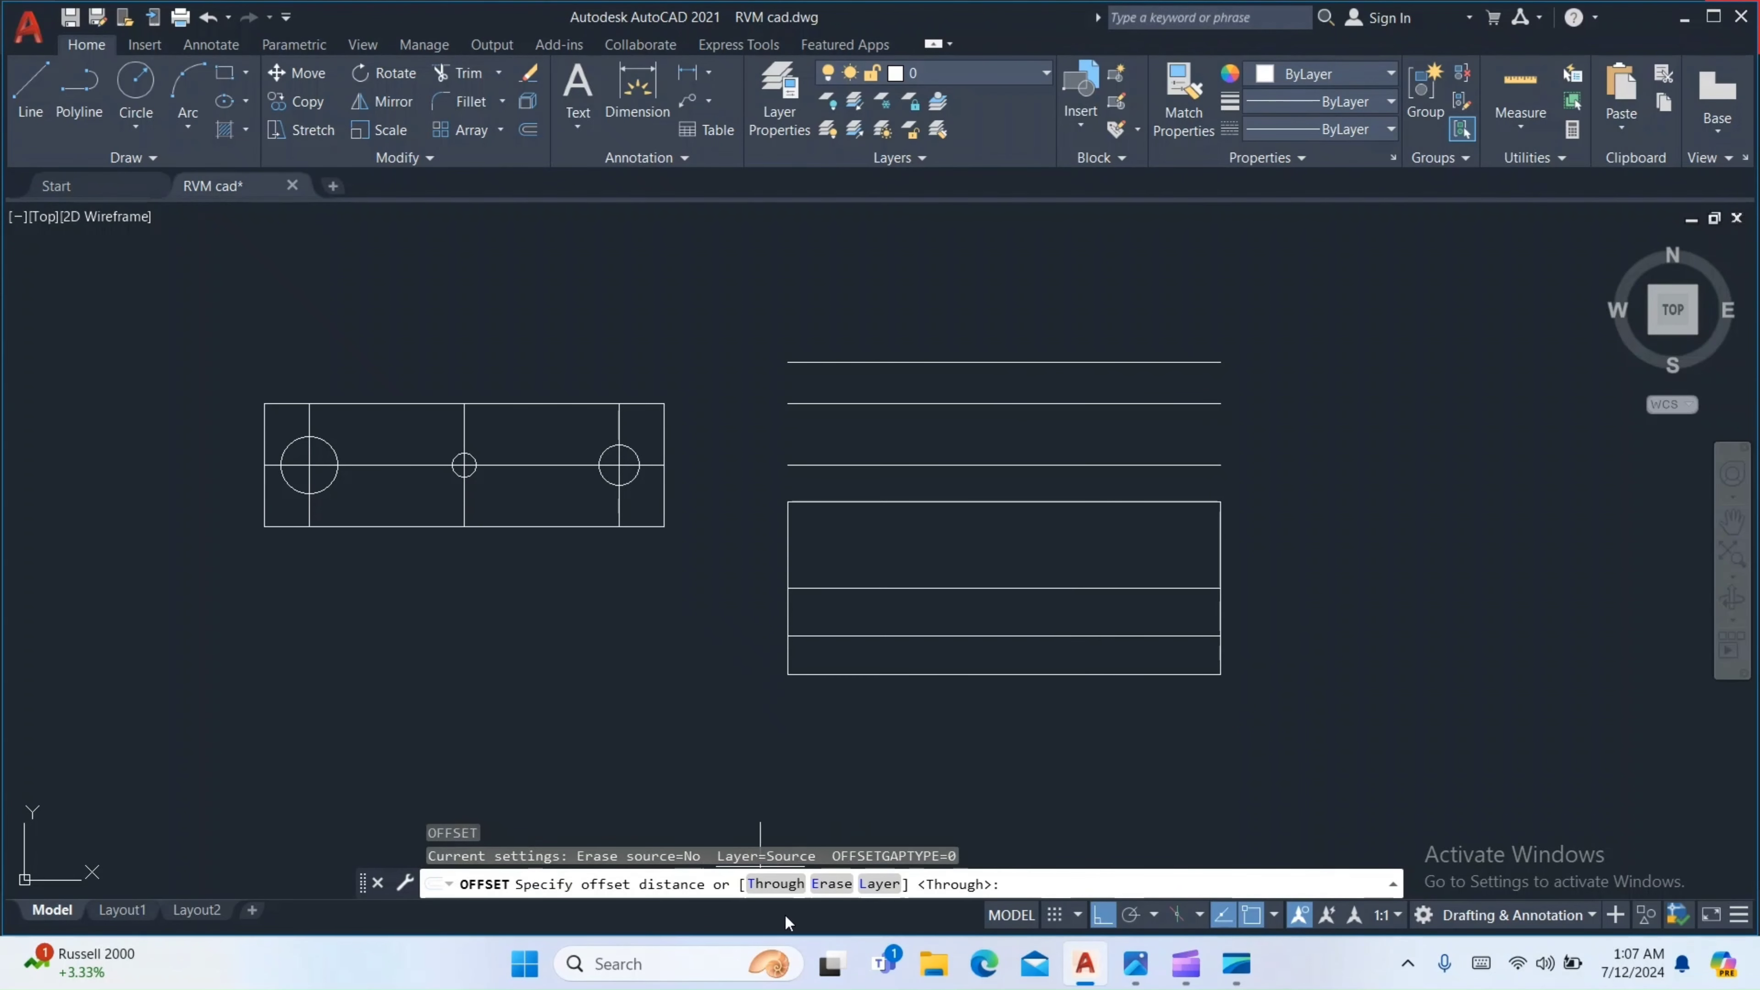
left_click(778, 891)
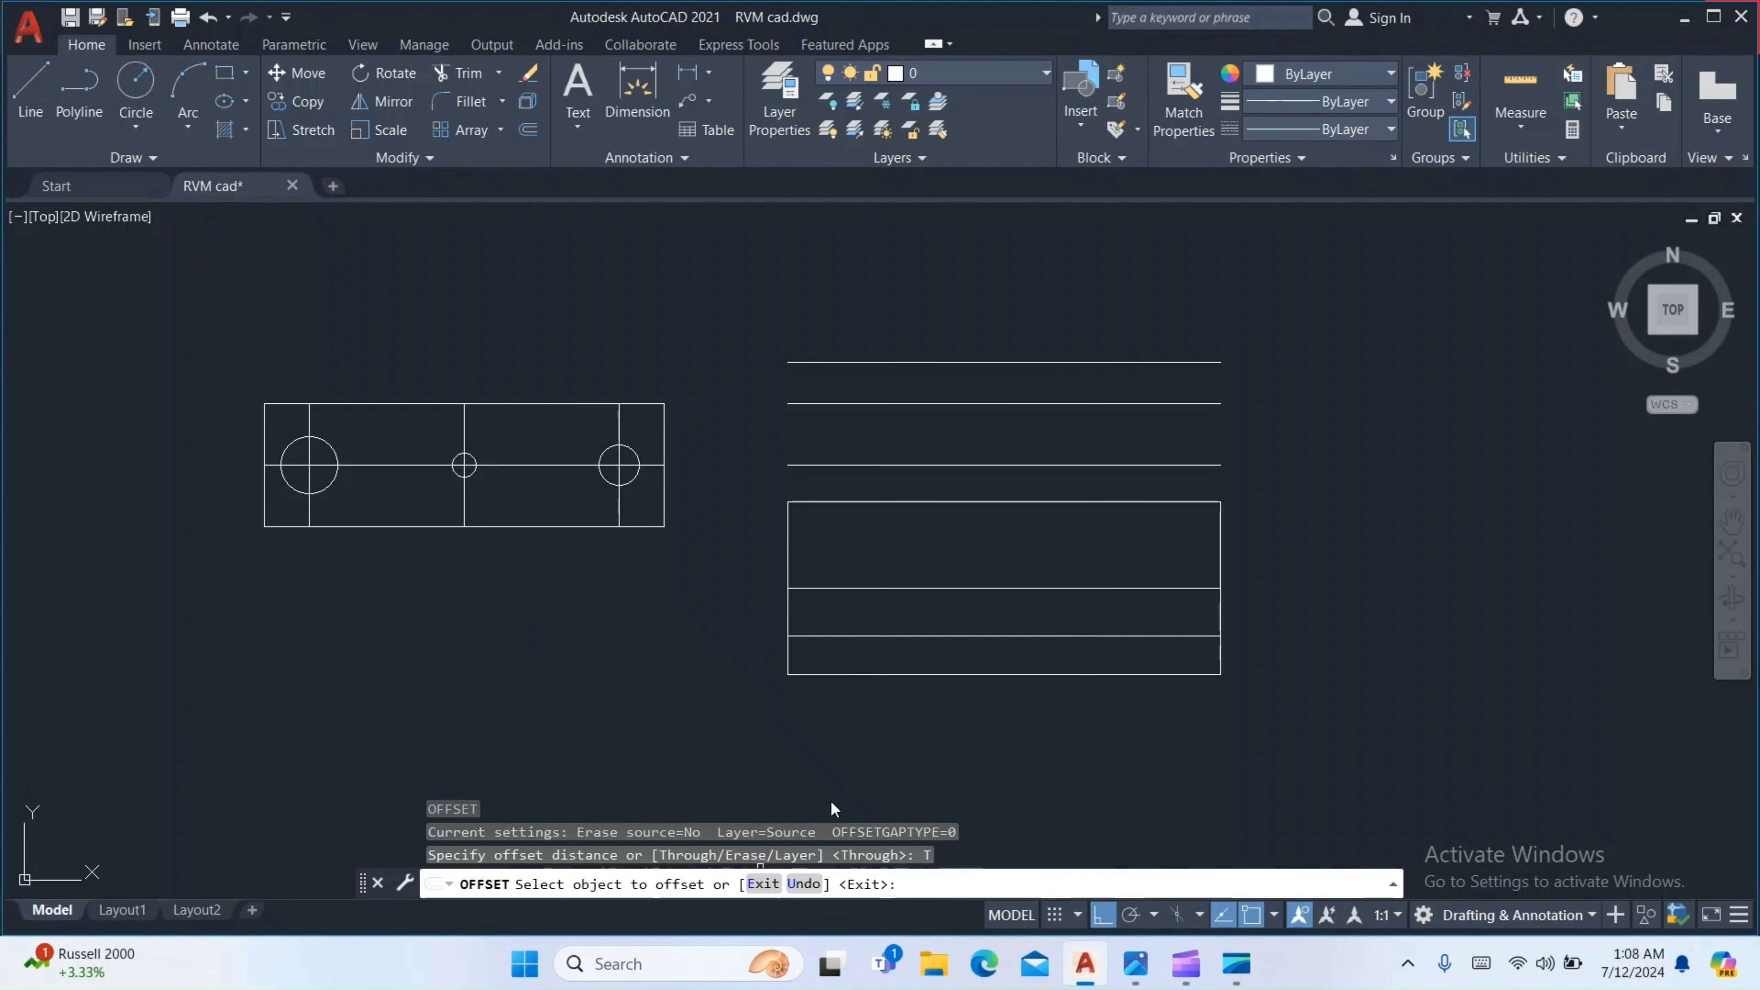
left_click(787, 549)
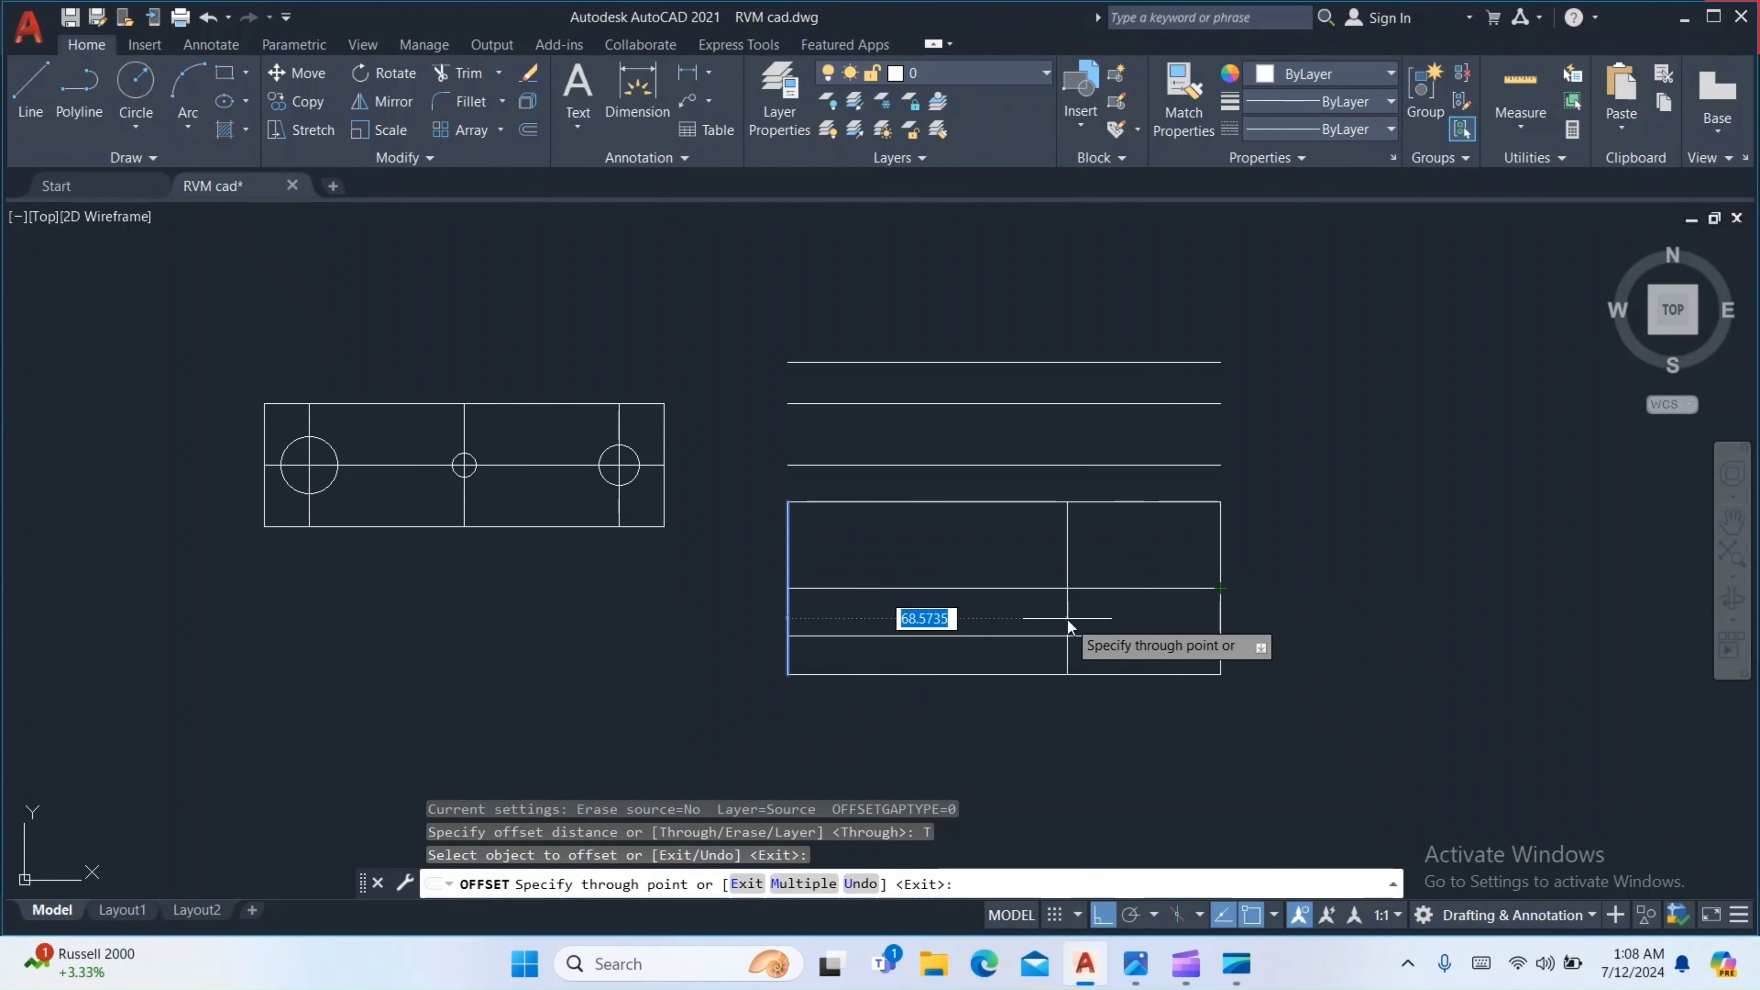
left_click(804, 884)
left_click(849, 614)
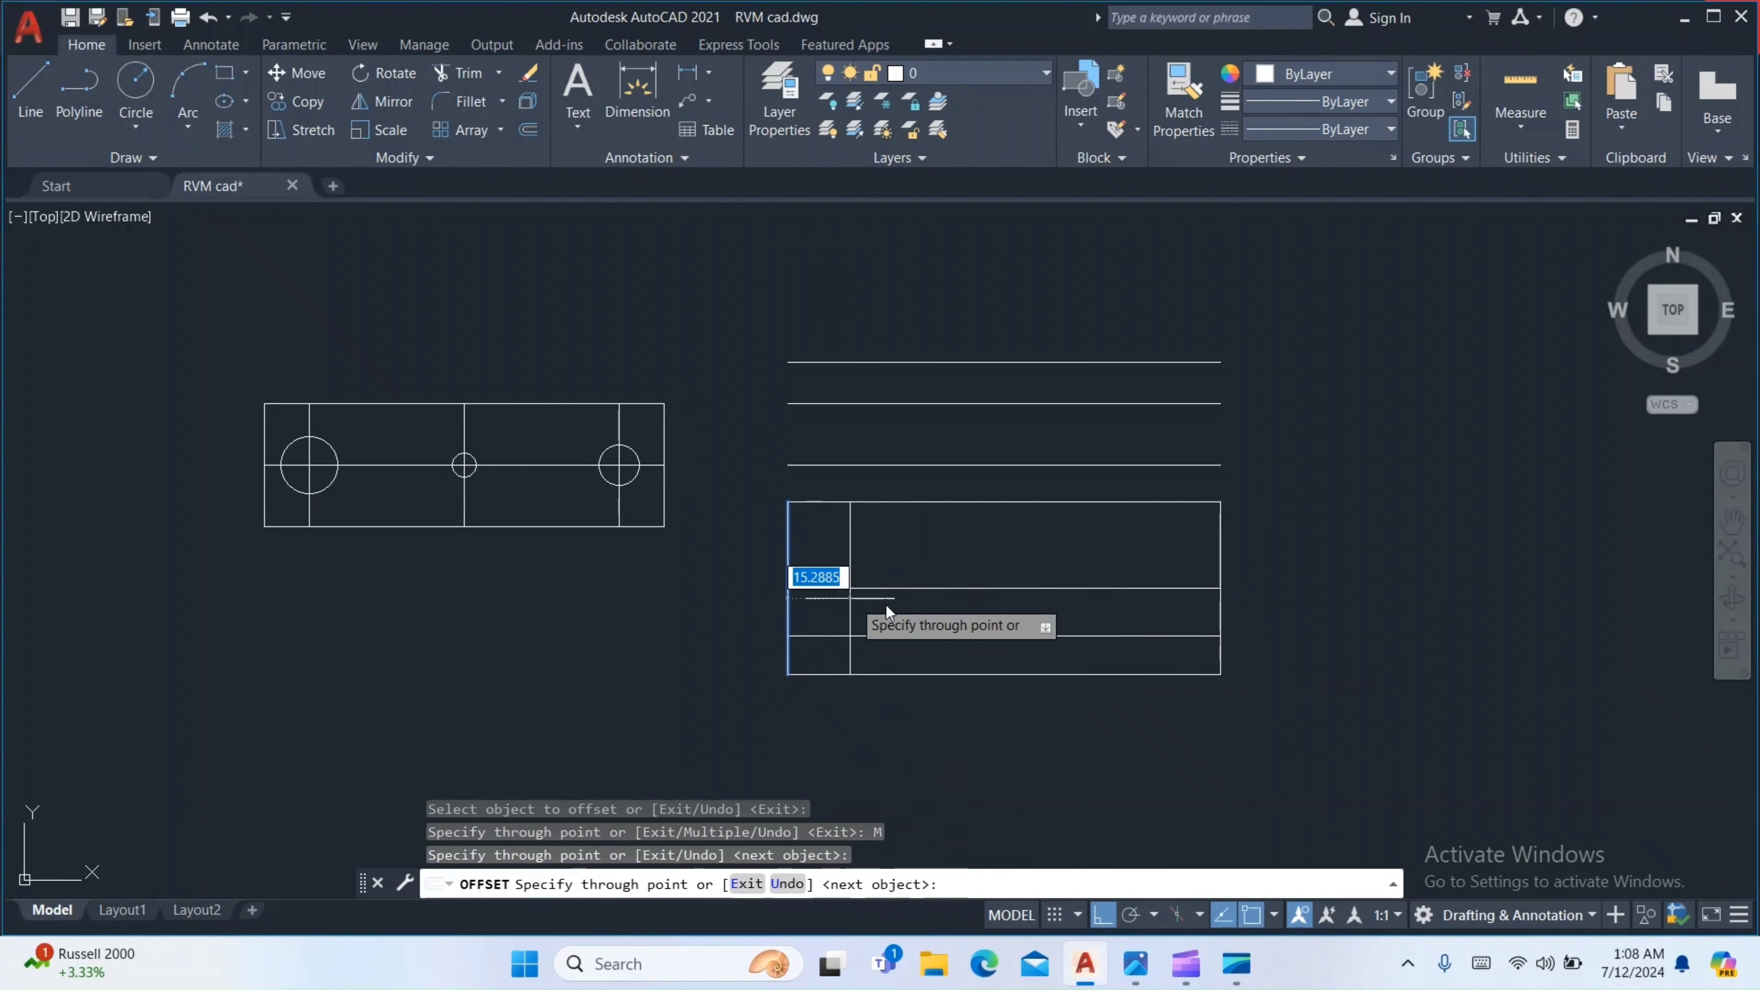
left_click(946, 596)
left_click(1032, 594)
left_click(1164, 596)
left_click(1232, 597)
left_click(1280, 597)
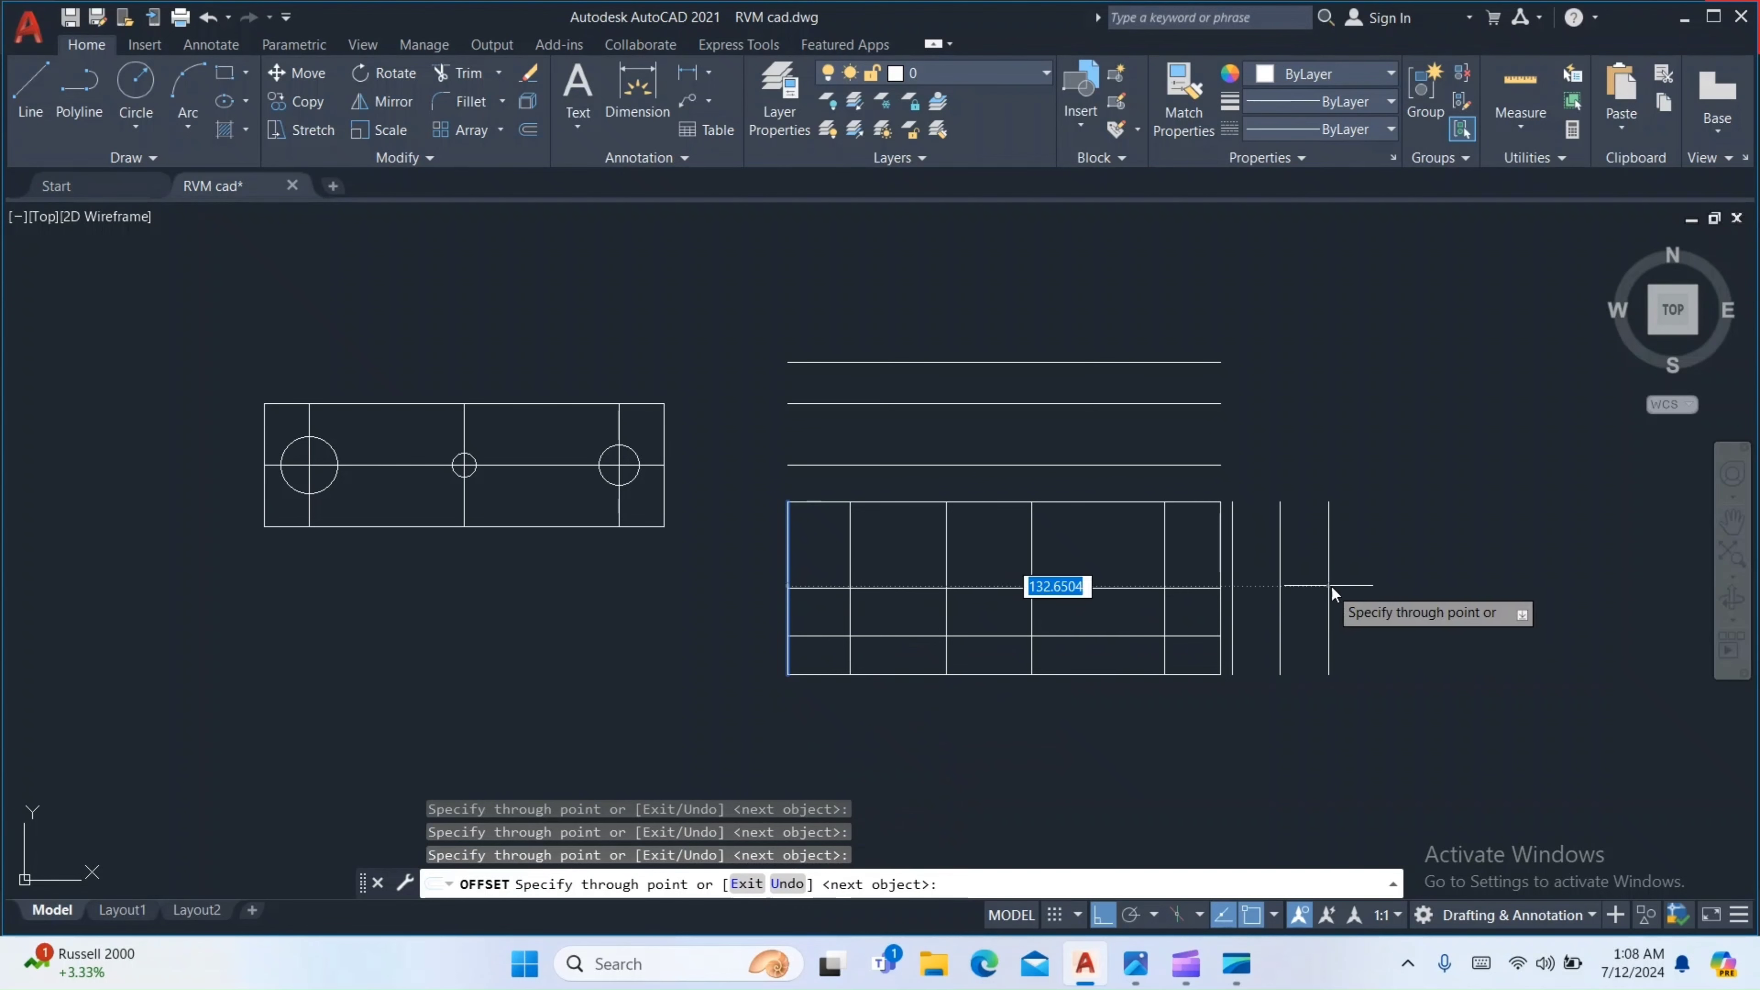
left_click(1329, 582)
left_click(1351, 575)
left_click(1413, 582)
left_click(1434, 589)
left_click(1458, 596)
left_click(1261, 607)
left_click(1142, 607)
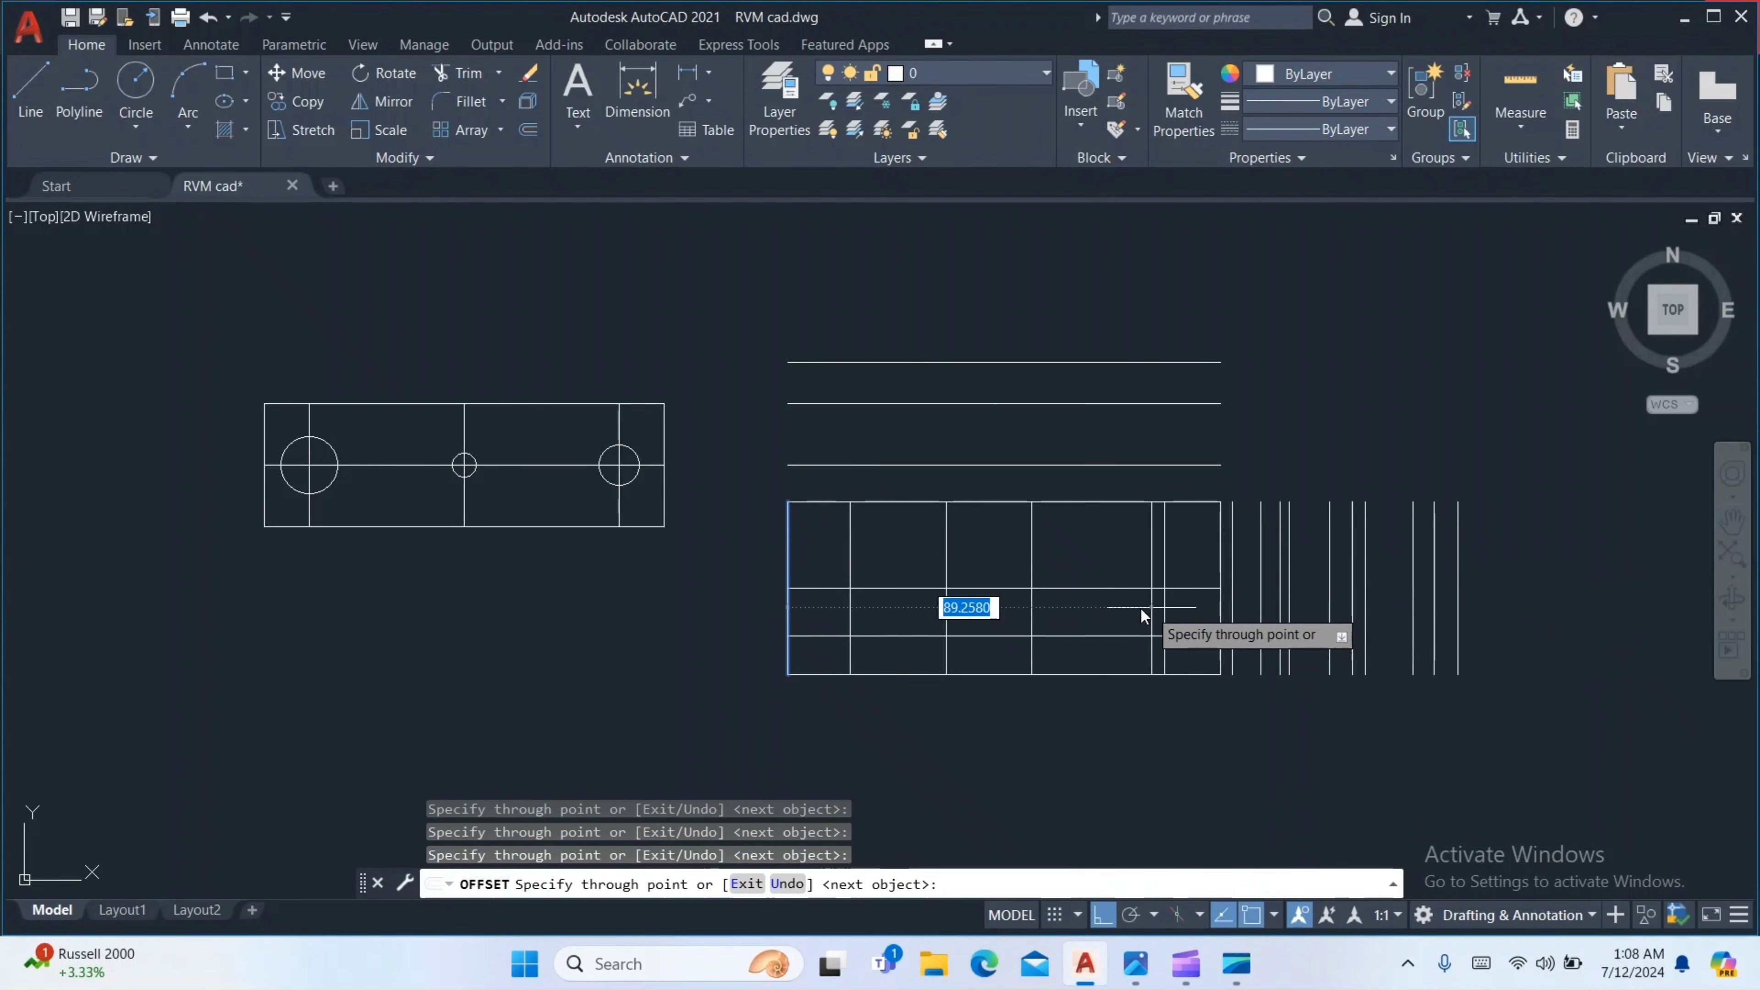
left_click(1119, 610)
left_click(980, 613)
left_click(918, 608)
left_click(752, 619)
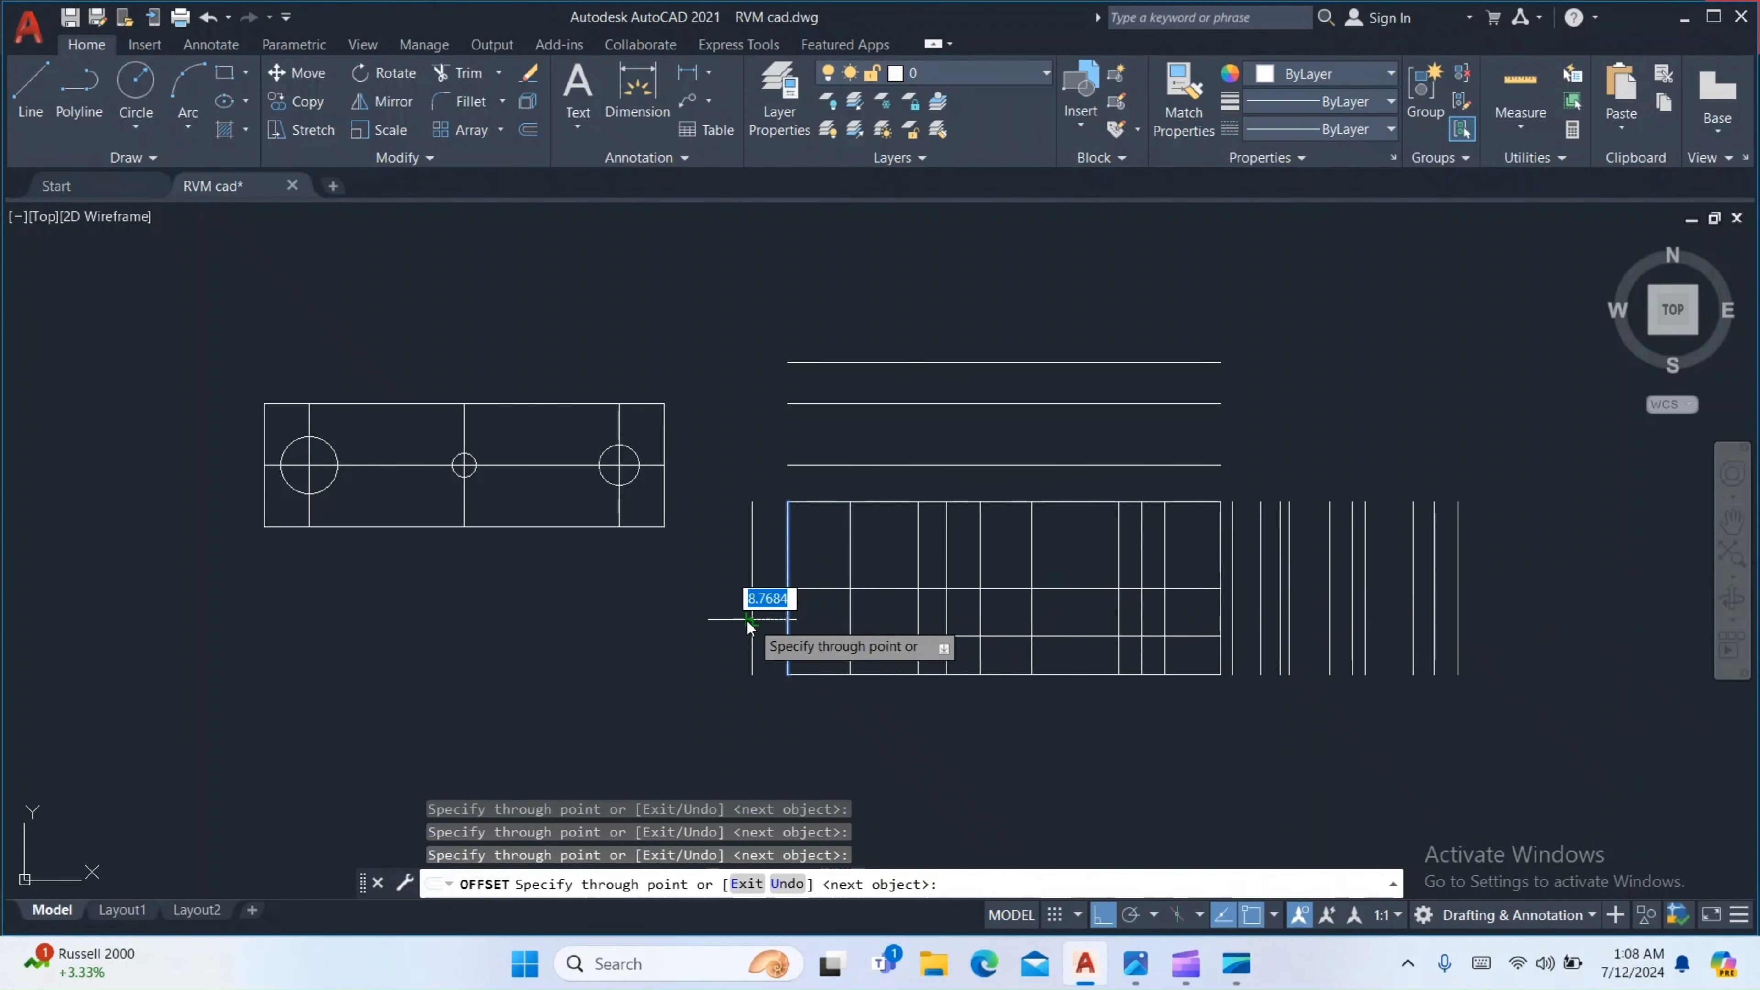
left_click(672, 638)
left_click(584, 649)
left_click(875, 671)
left_click(1123, 683)
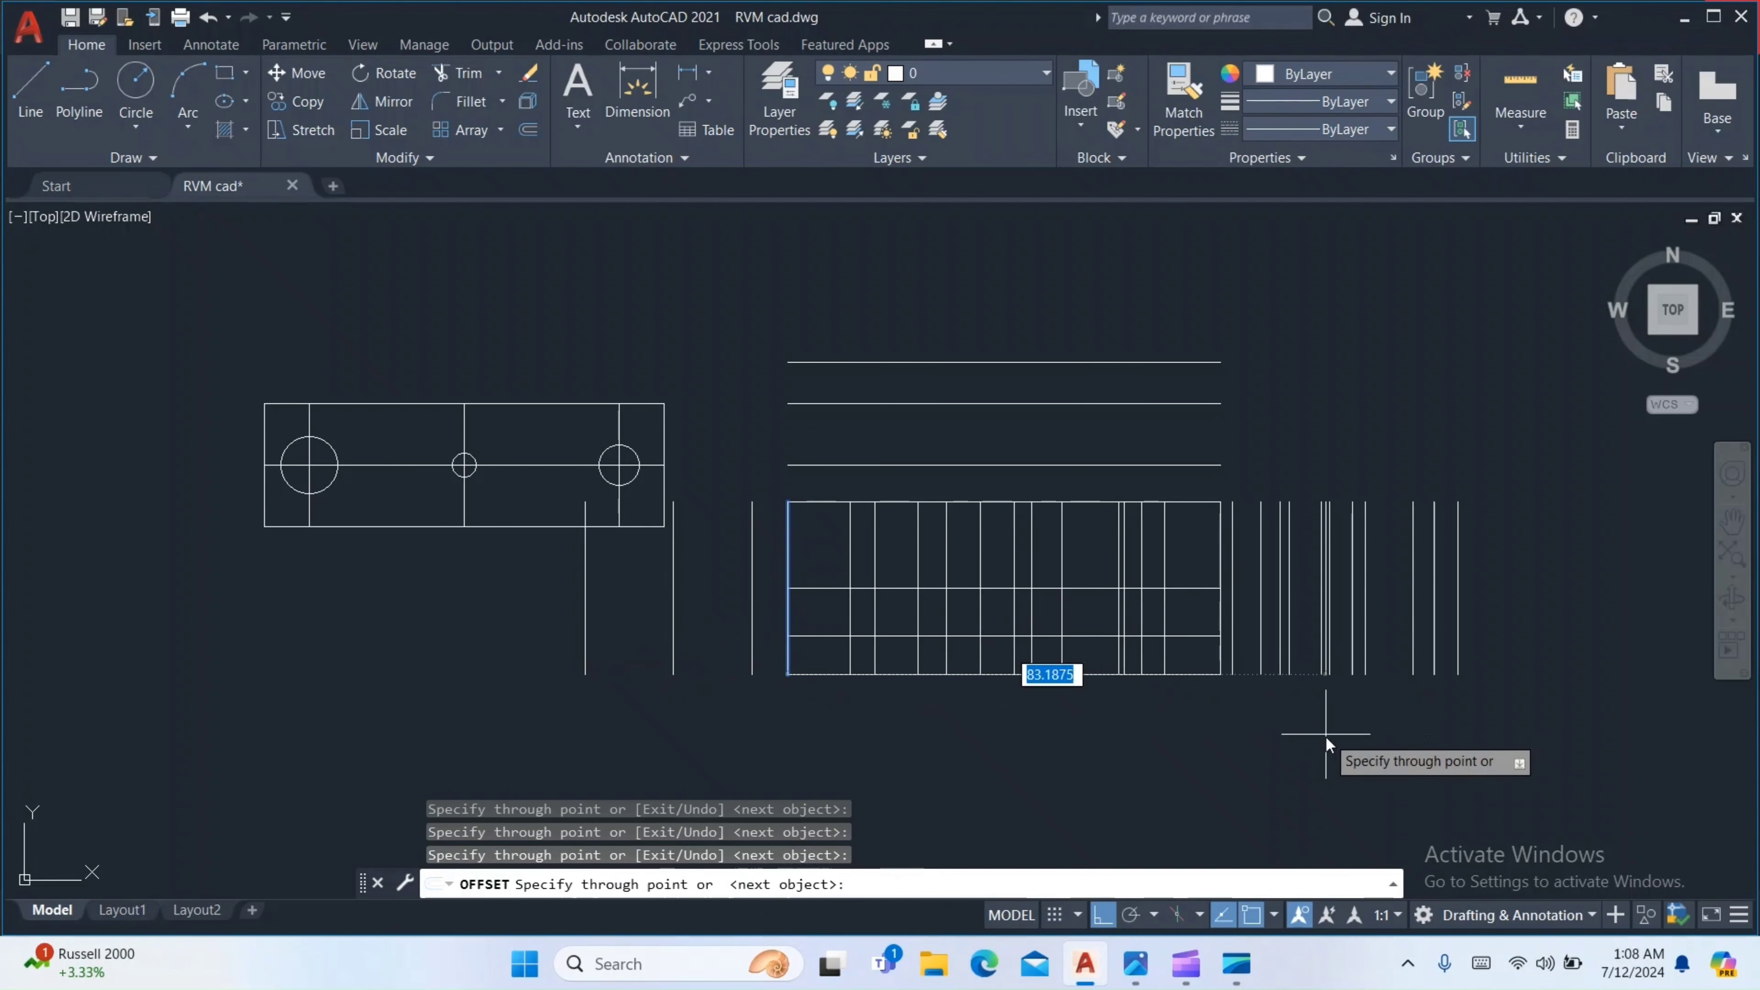
left_click(1323, 734)
left_click(1015, 728)
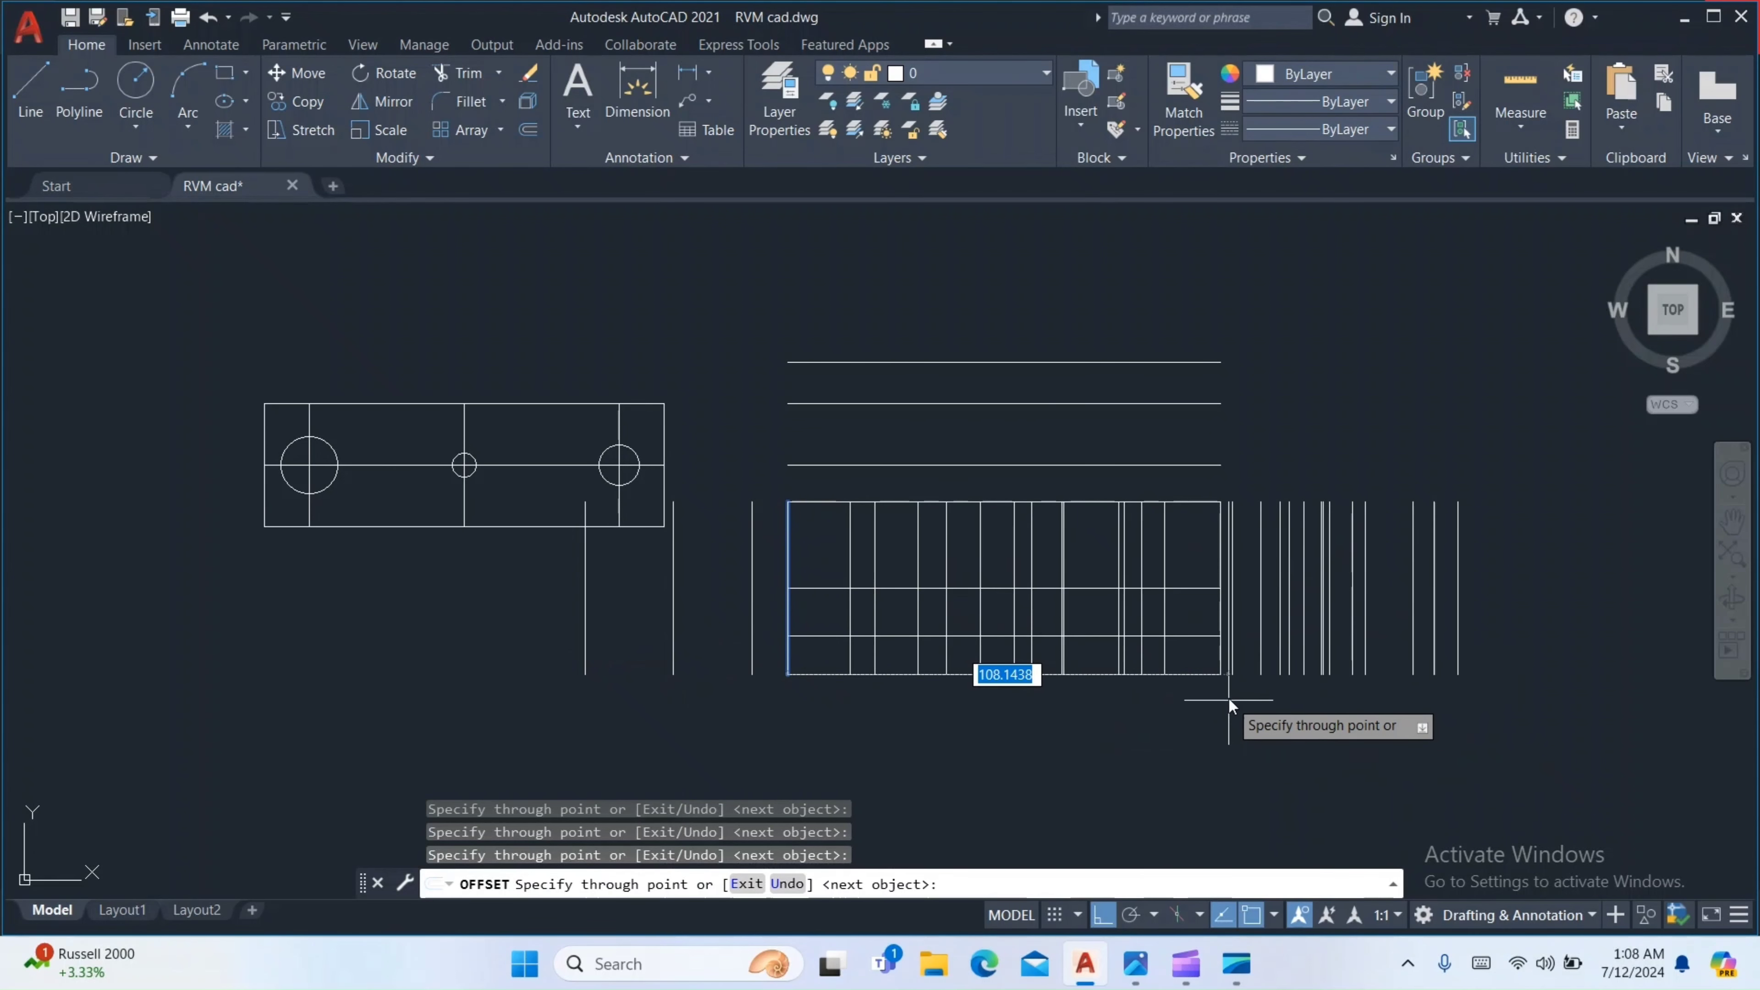
End the Offset command and undo all practice offsets together with the second rectangle, keeping only the finished plate
key("Escape")
key("ctrl+z")
key("ctrl+z")
key("ctrl+z")
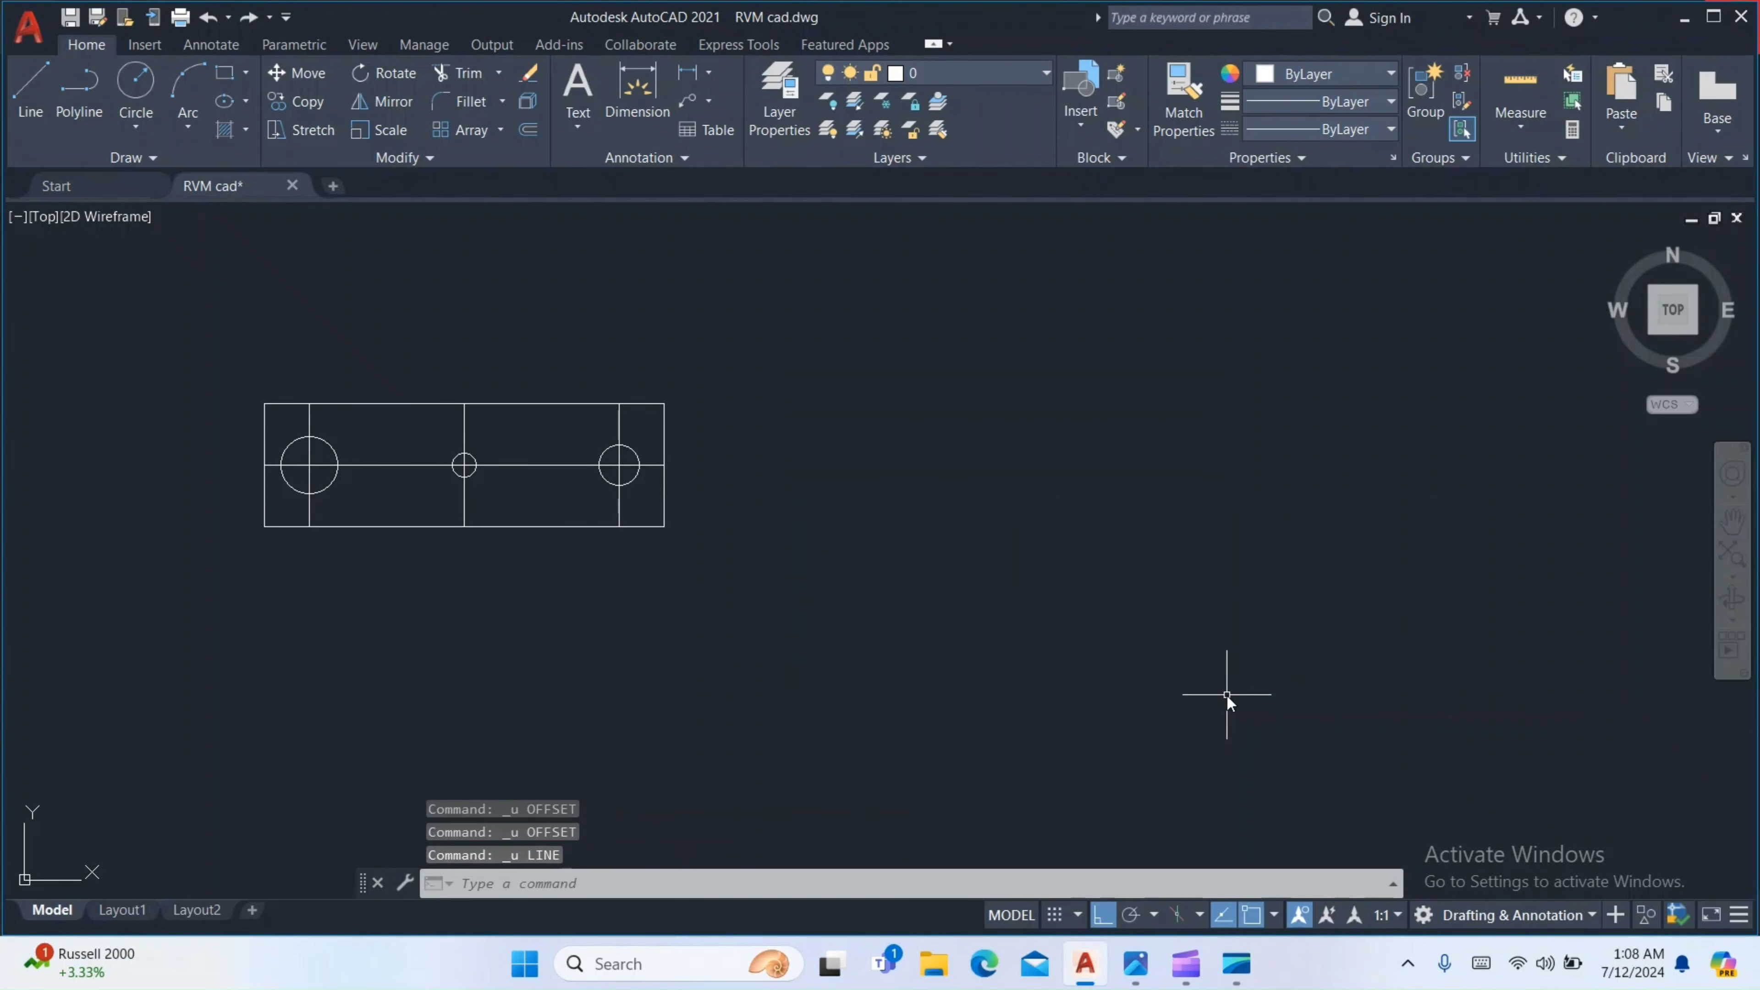
Examine the next plate drawing's overall dimensions in Photos and return to AutoCAD
left_click(1135, 962)
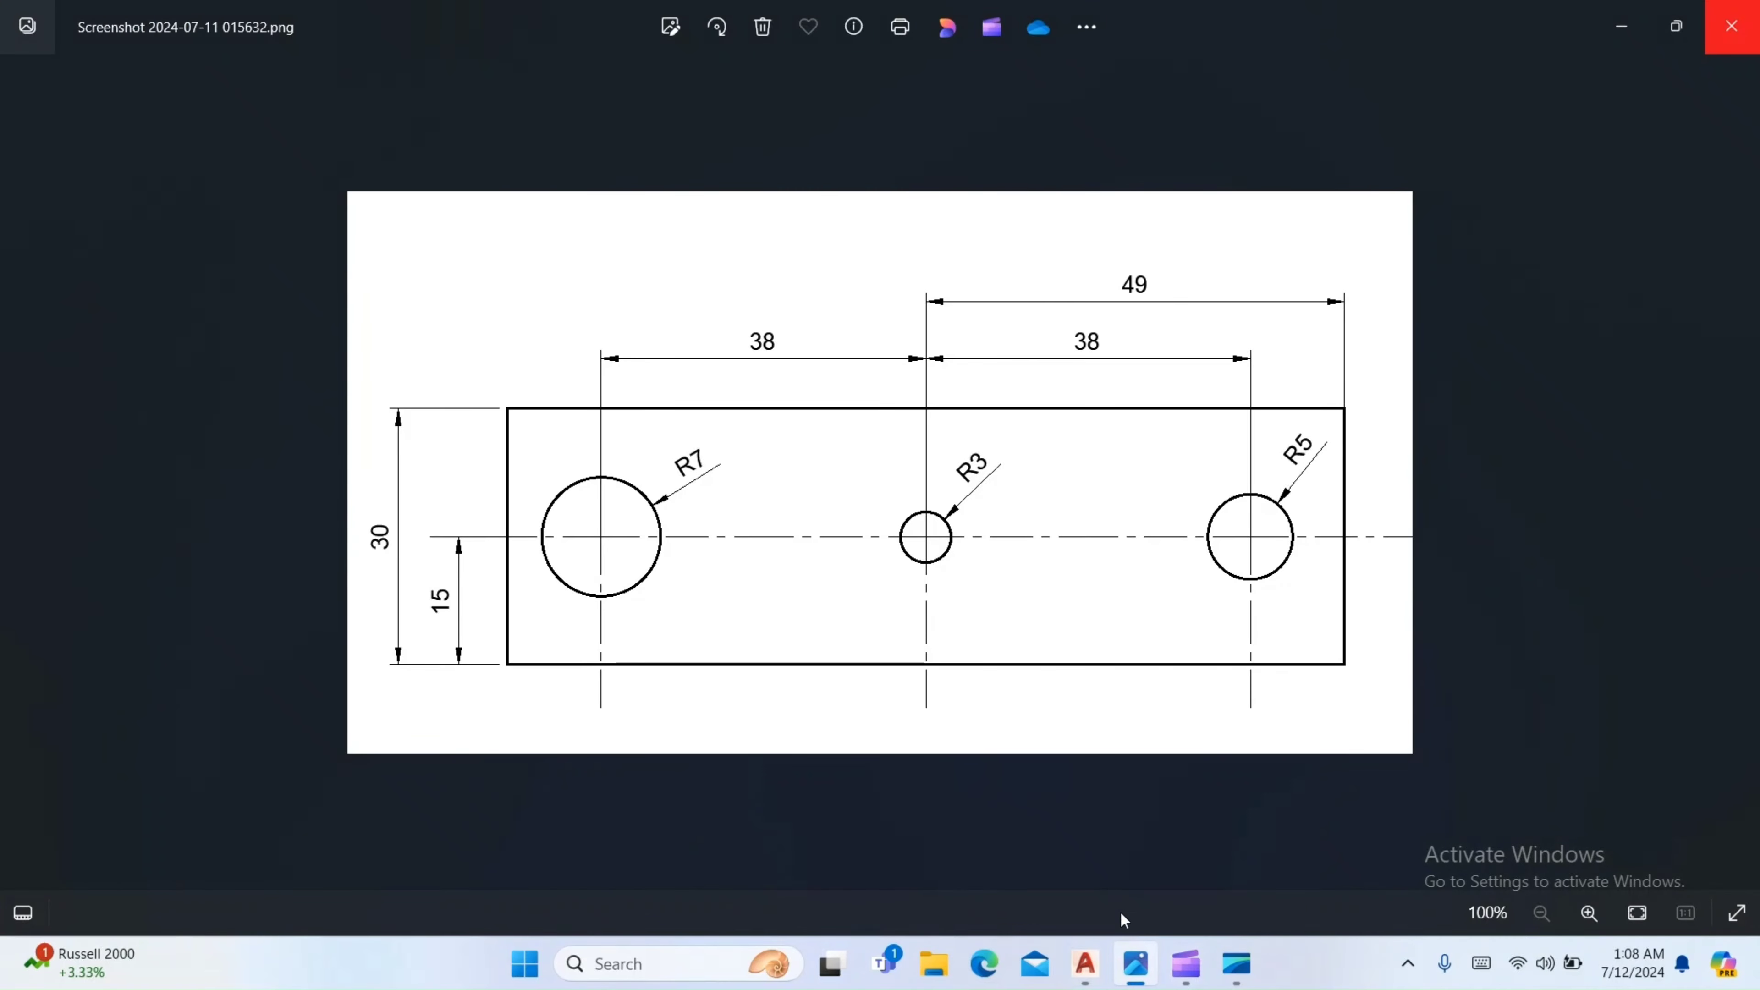
key("Right")
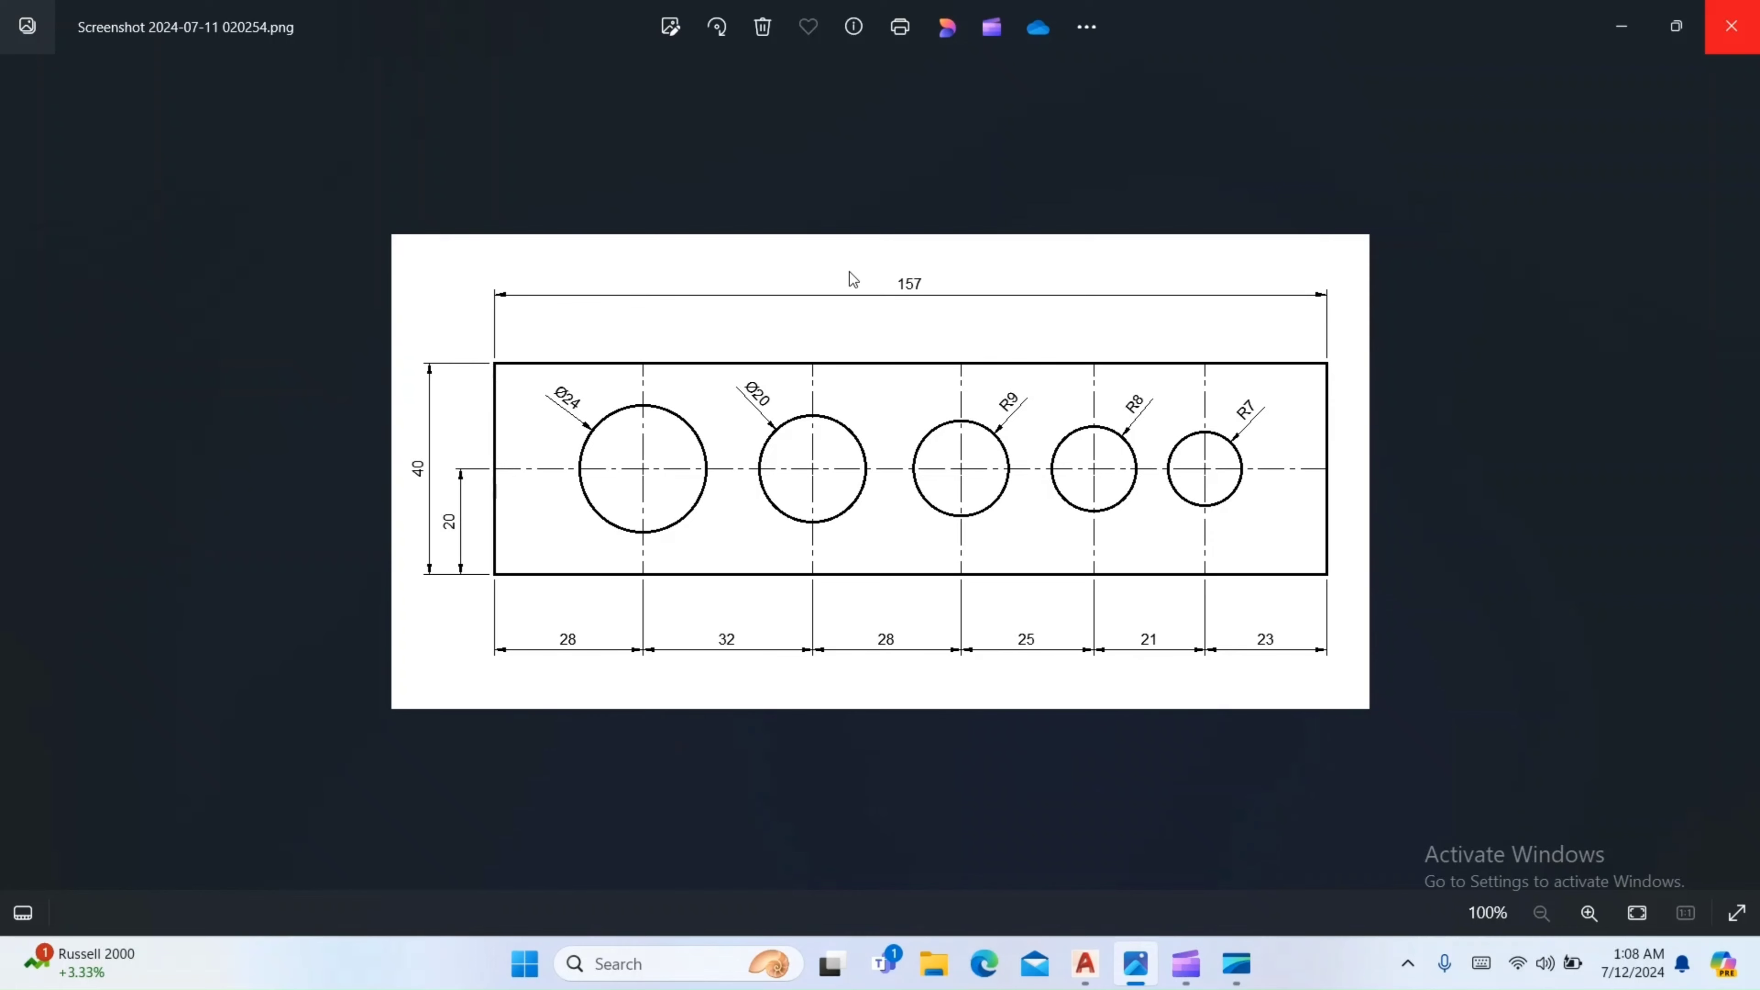
left_click(1085, 964)
Draw a closed rectangle 157 wide and 40 high from four lines in the empty area below the first plate
middle_click_drag(549, 565, 875, 478)
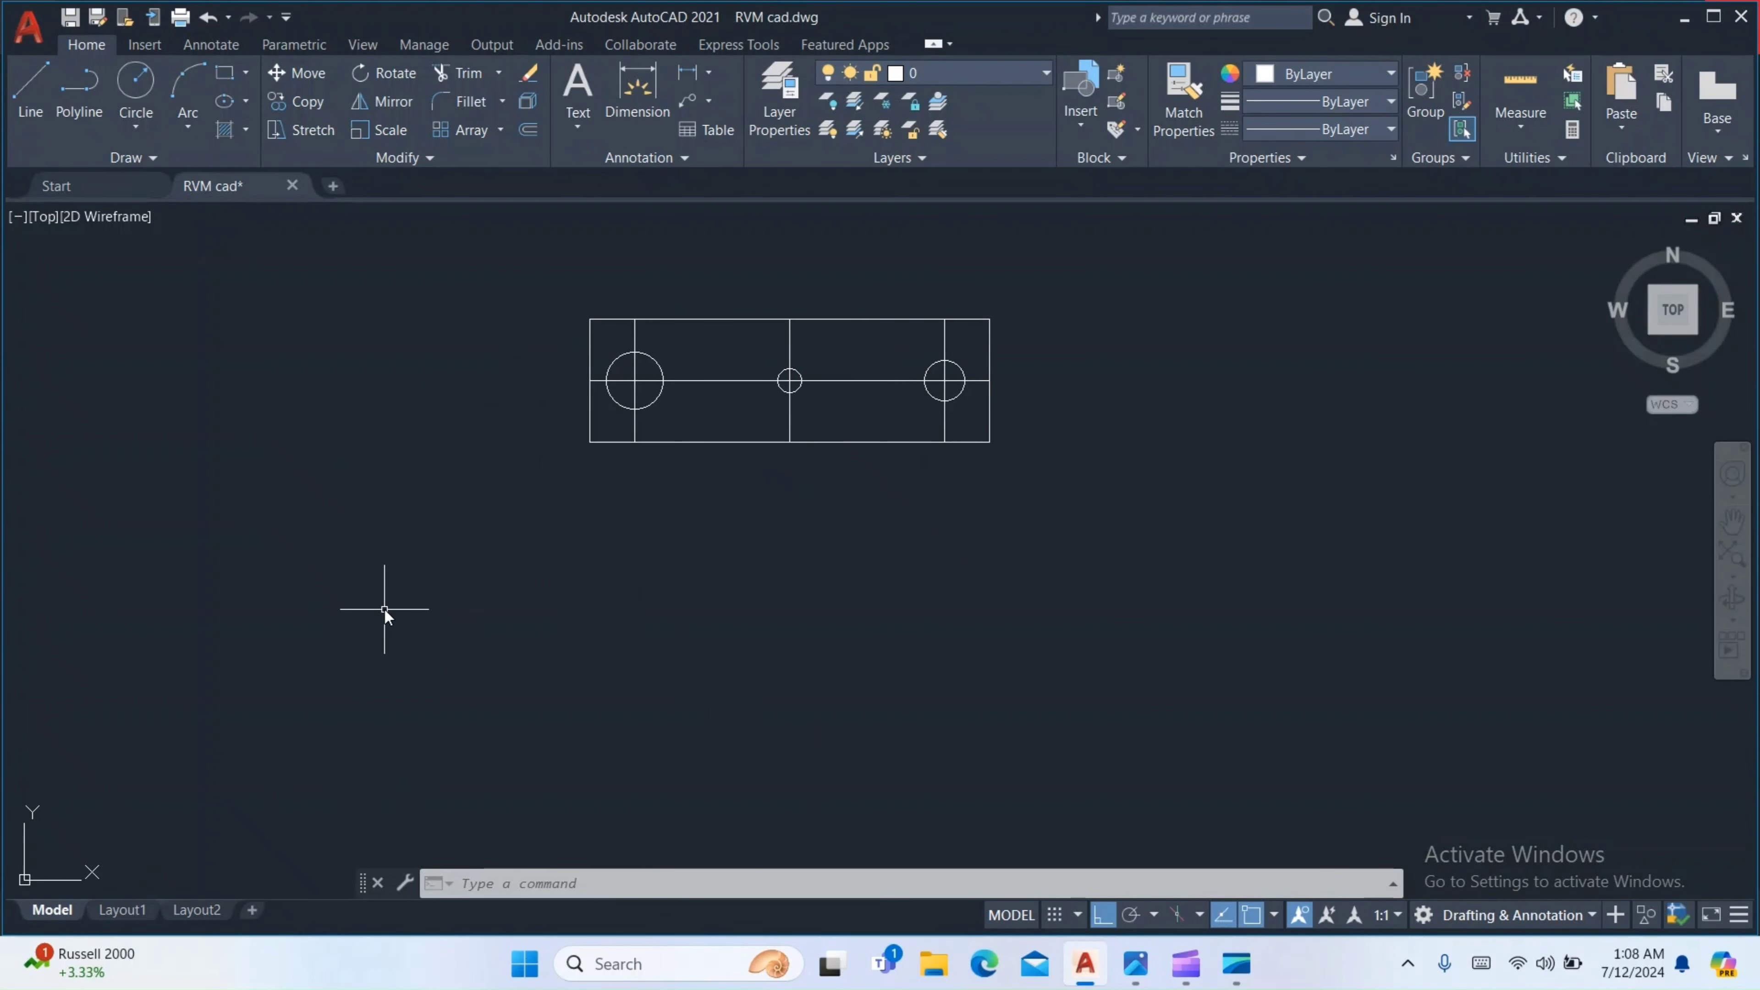
type("l")
key("Return")
left_click(480, 566)
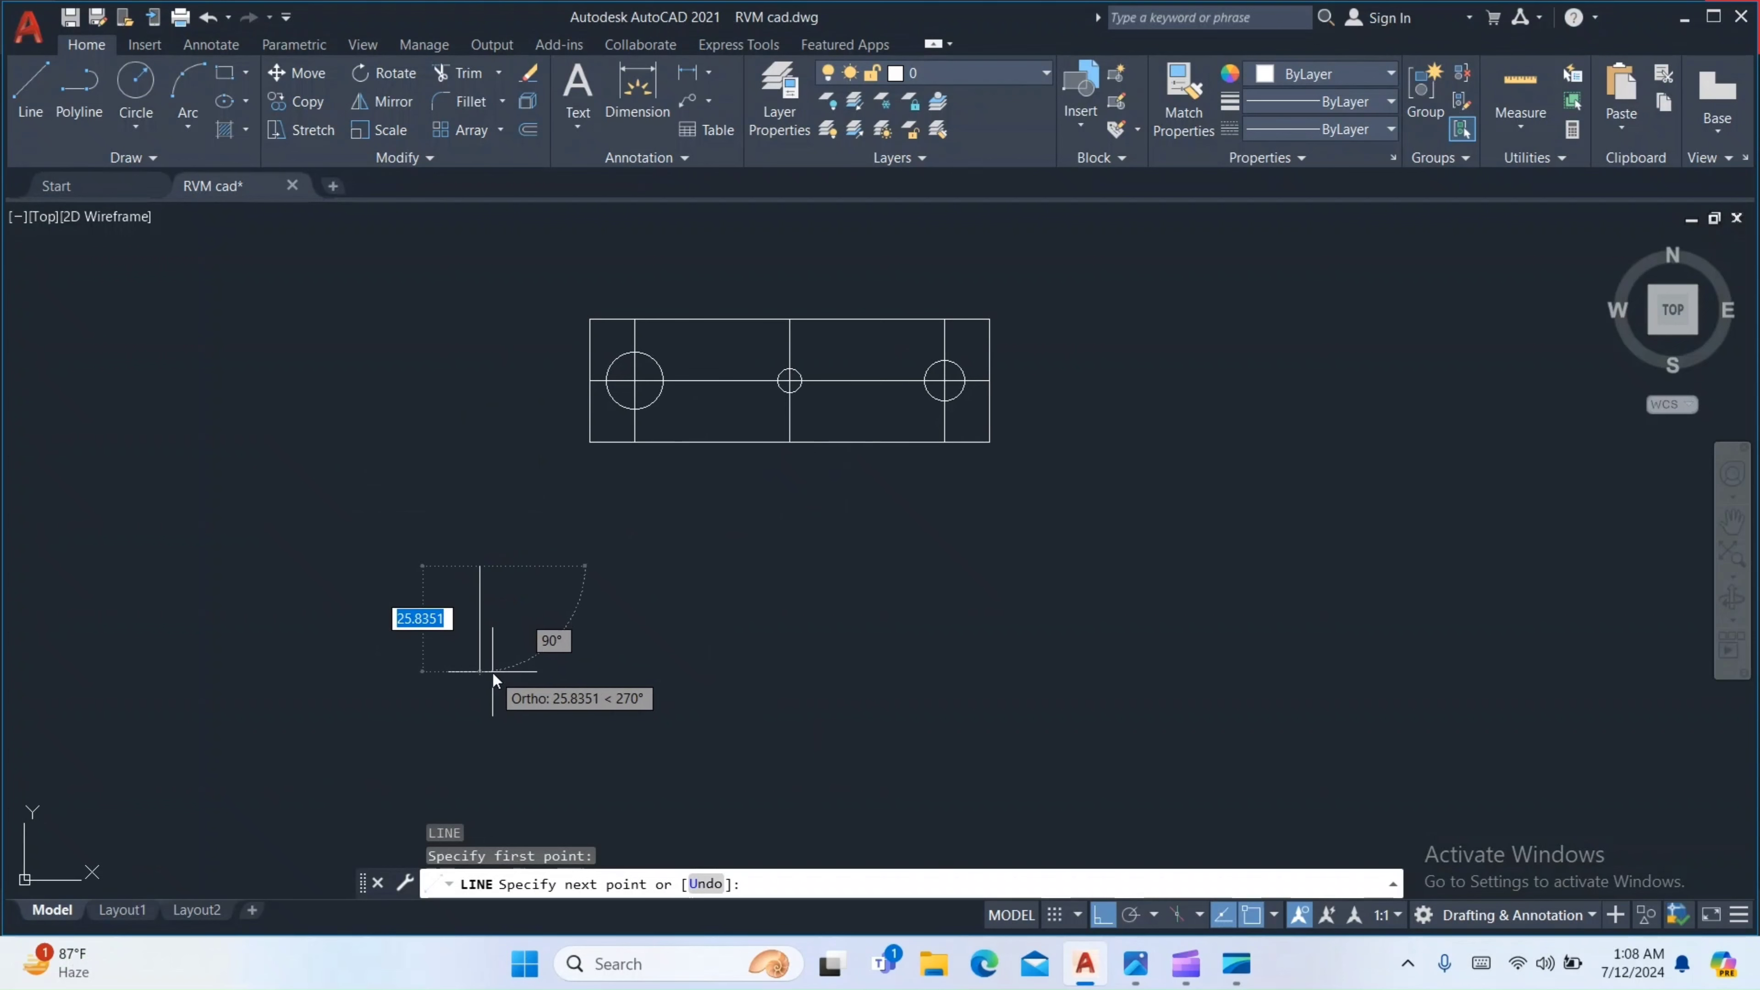
type("40")
key("Return")
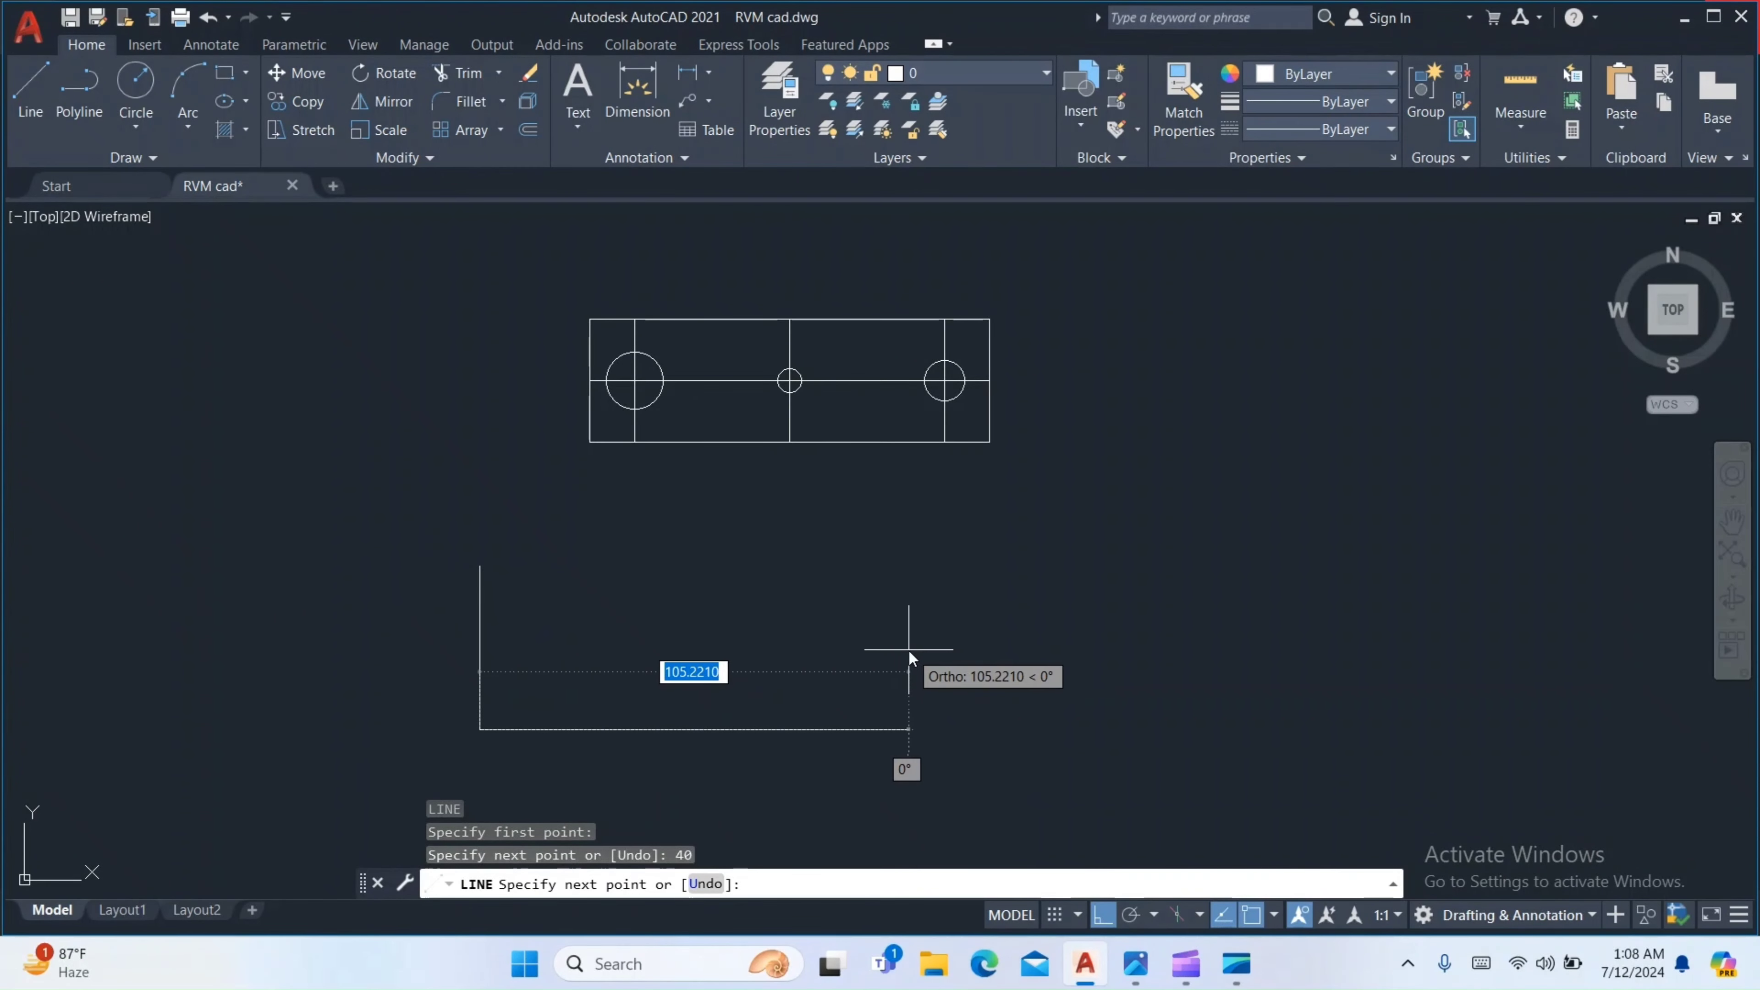
type("157")
key("Return")
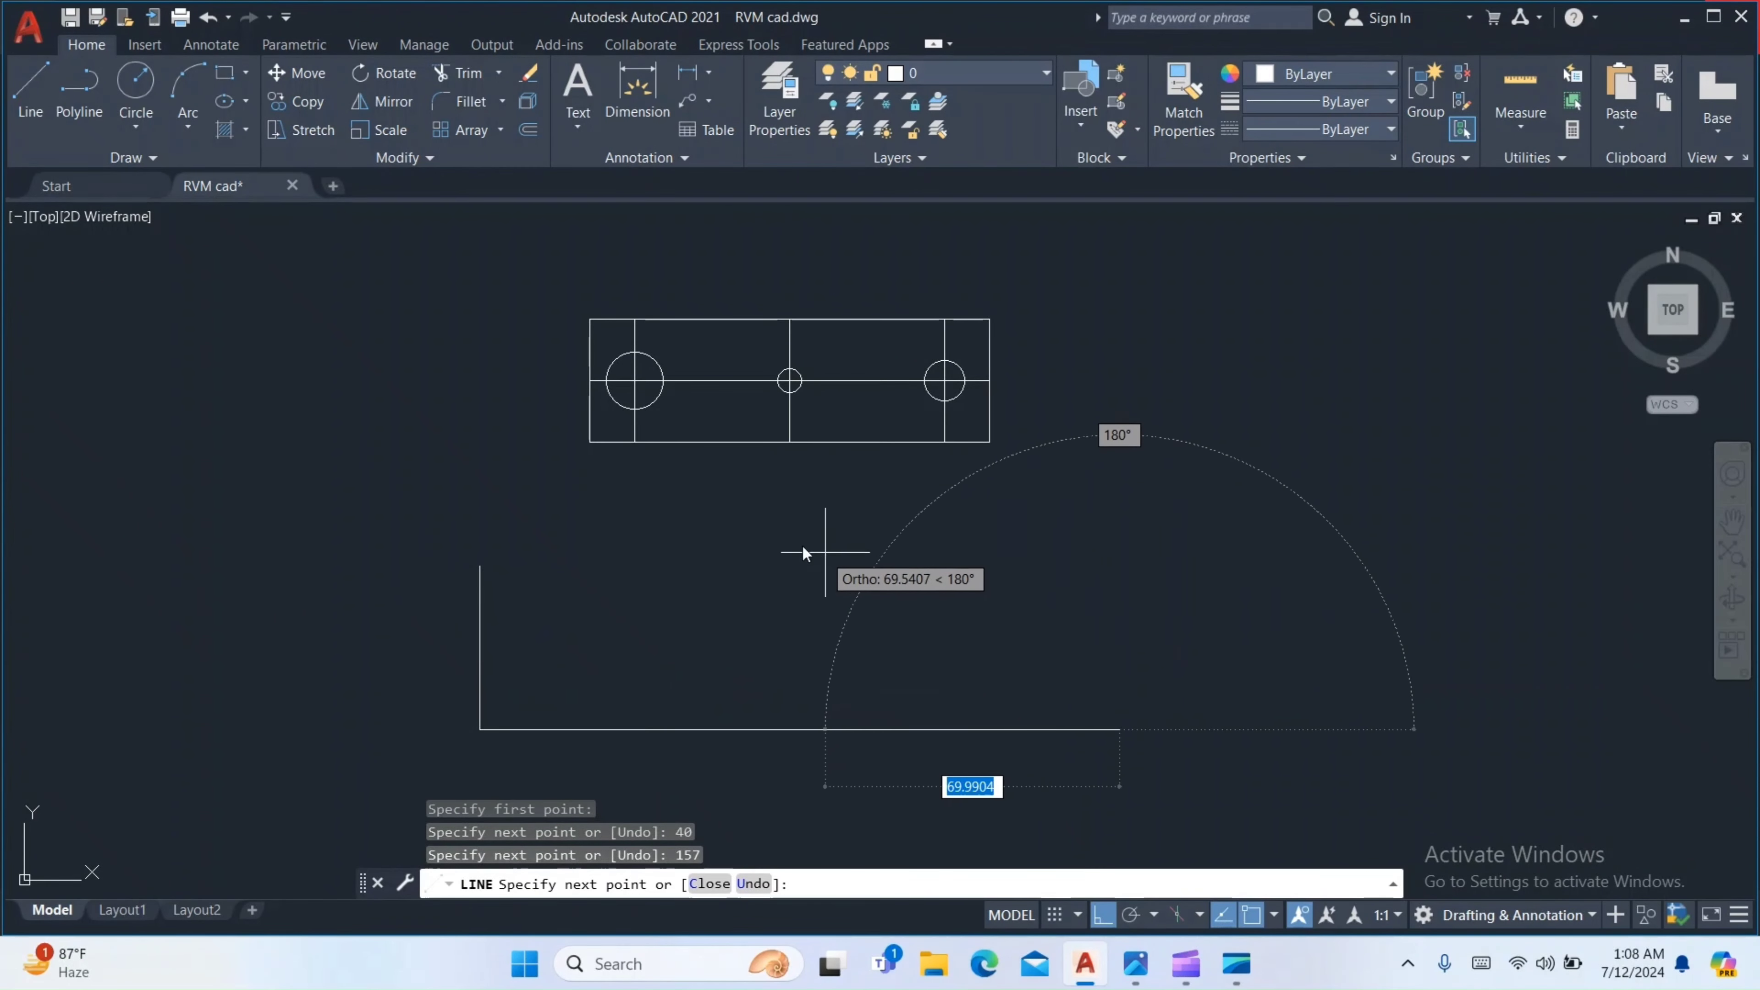
type("40")
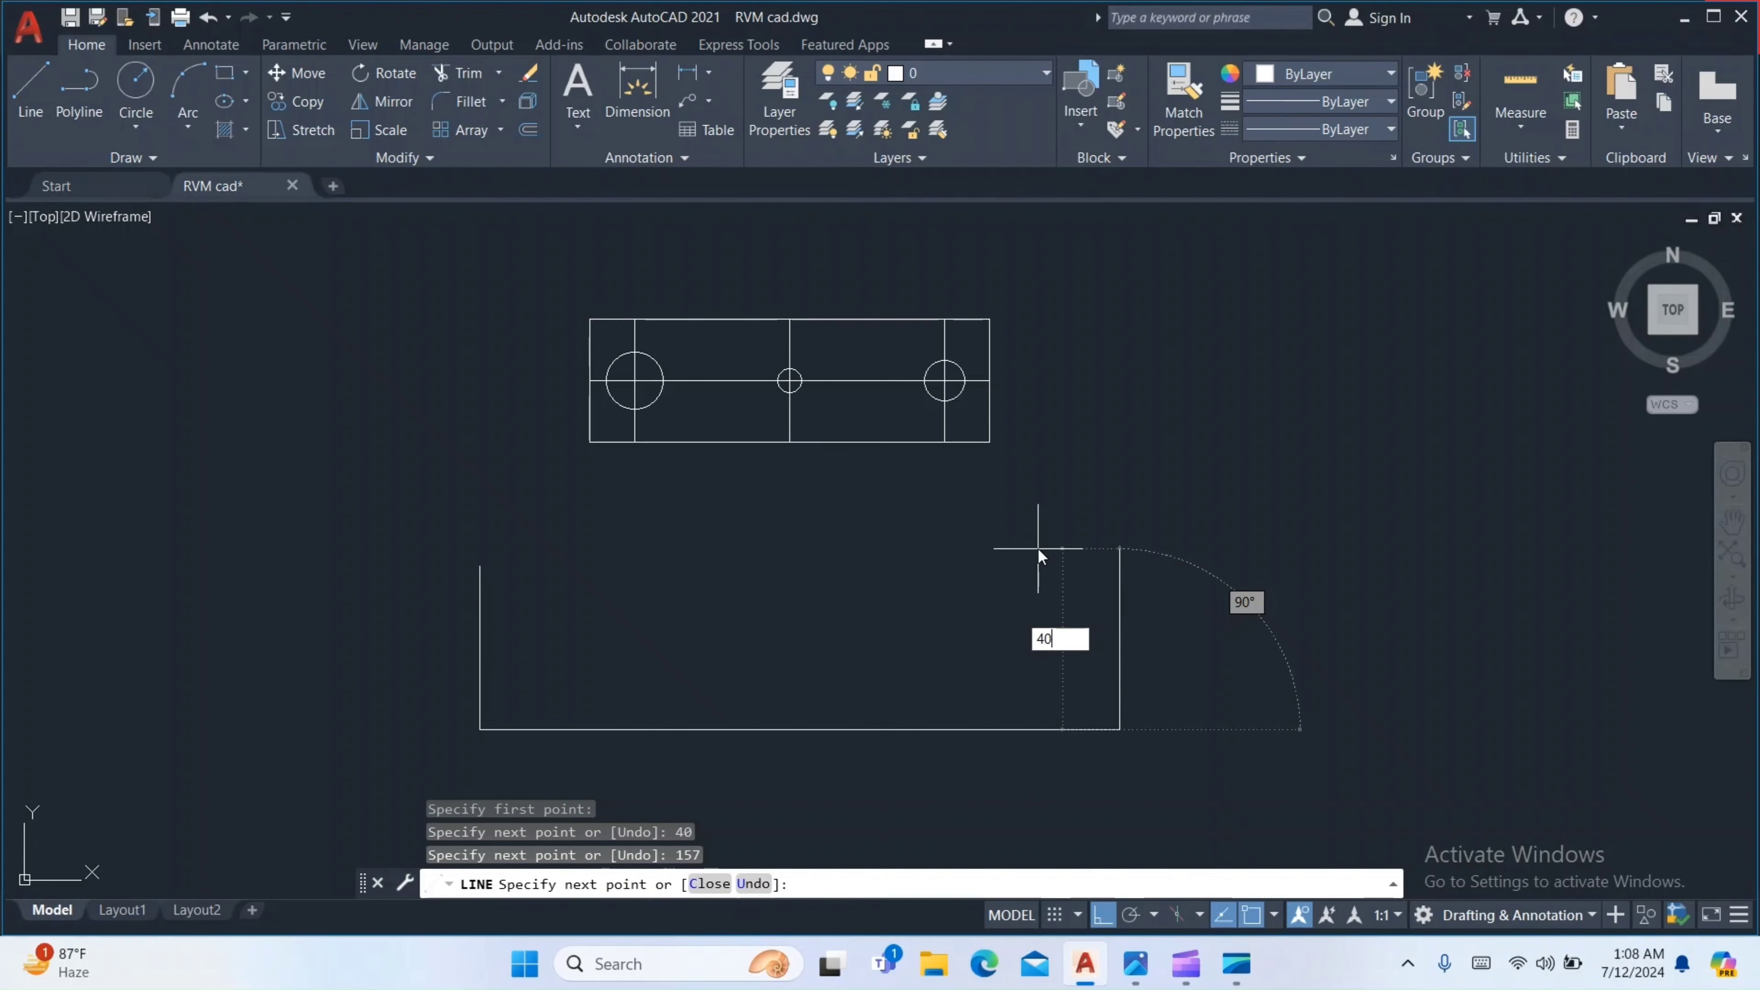
key("Return")
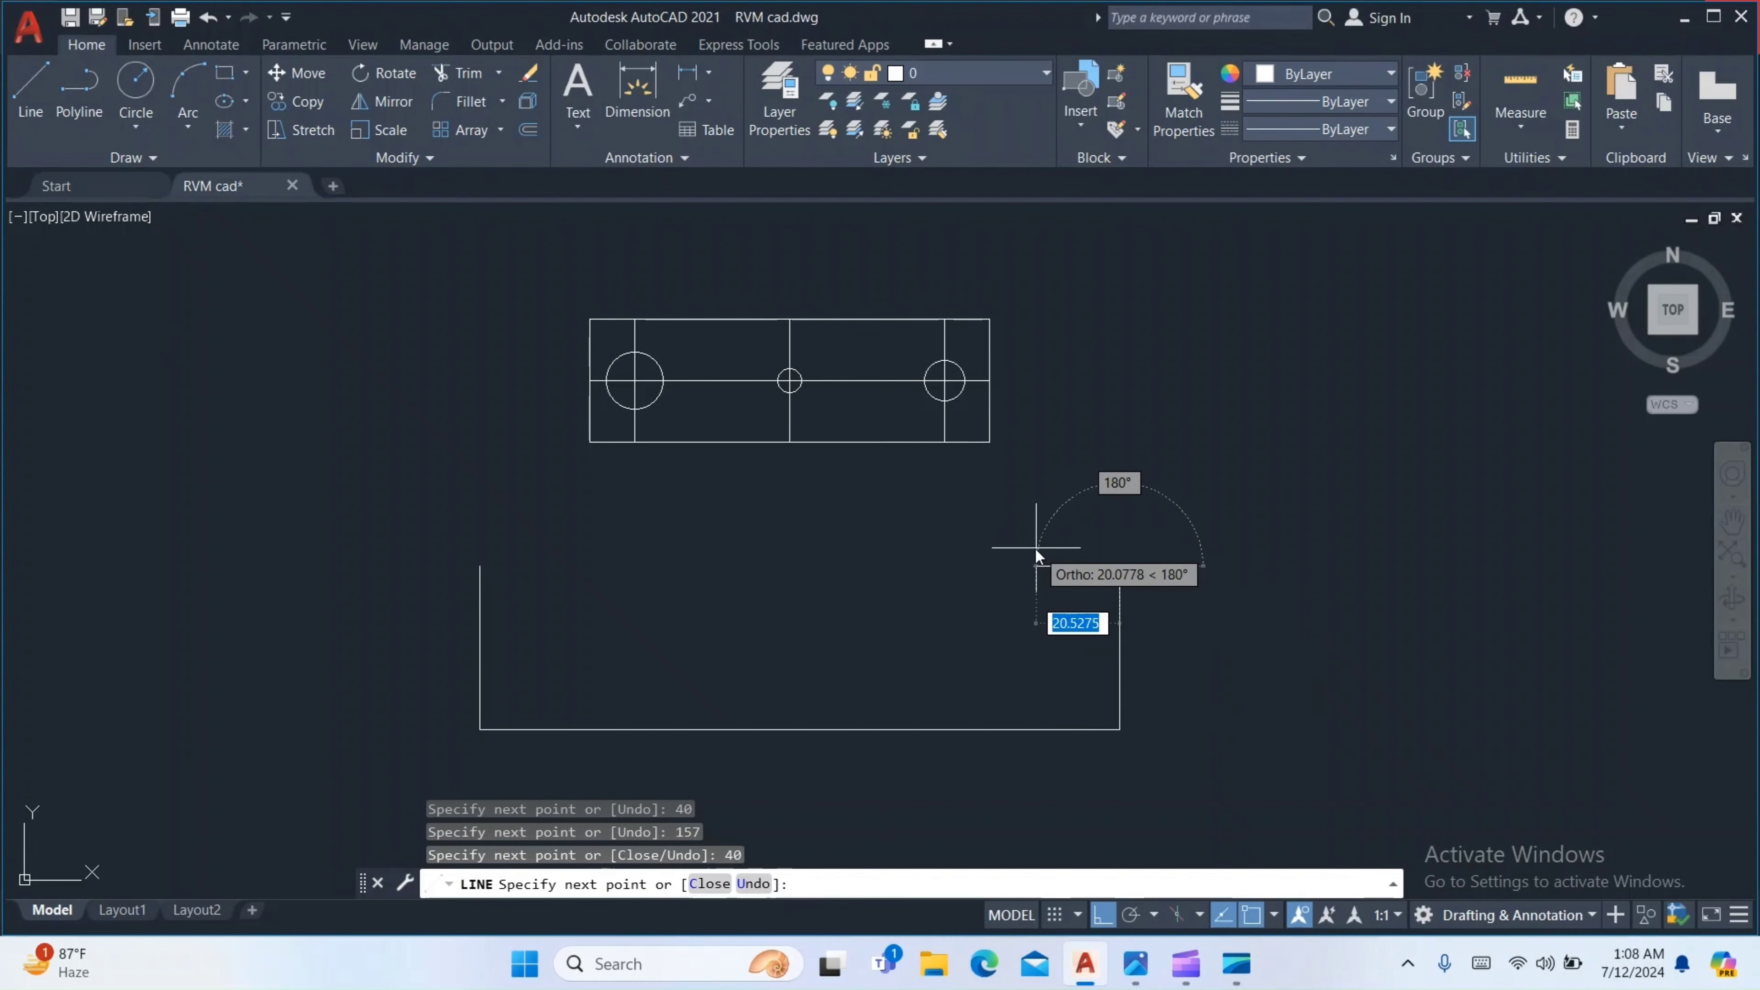
left_click(479, 566)
key("Return")
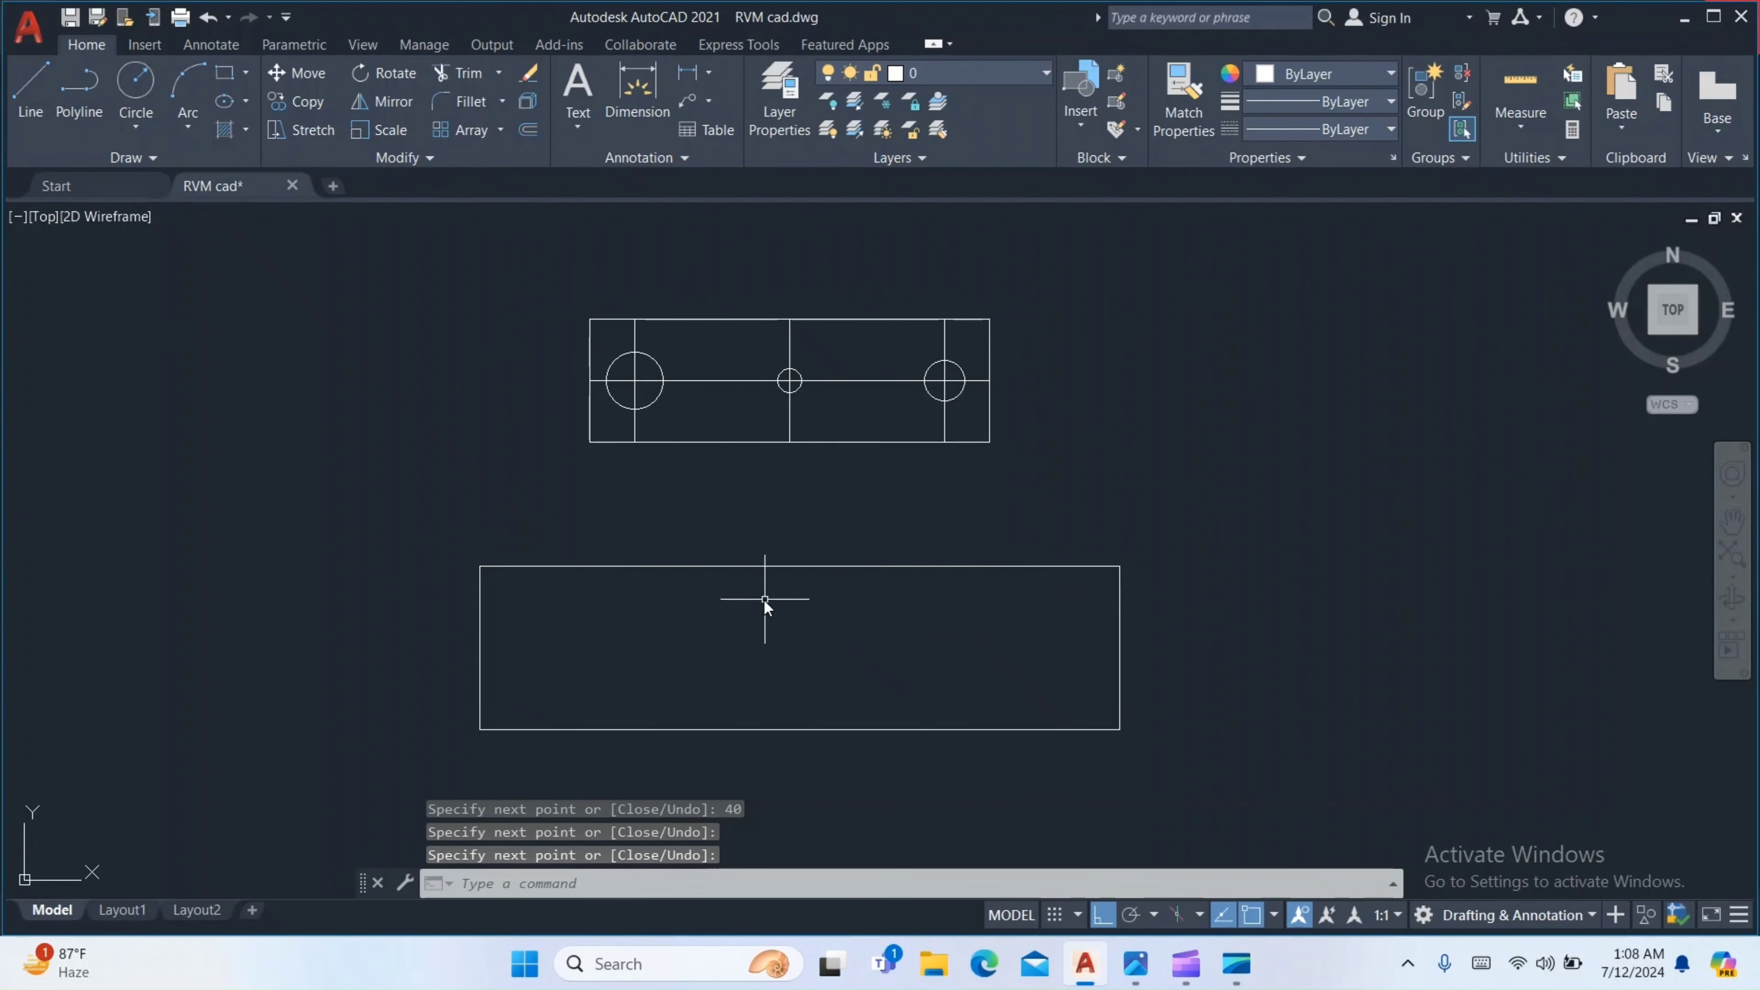
Check the centre-line height in the Photos reference drawing, then offset the new rectangle's bottom edge 20 upward in AutoCAD
middle_click_drag(766, 600, 762, 575)
left_click(1145, 974)
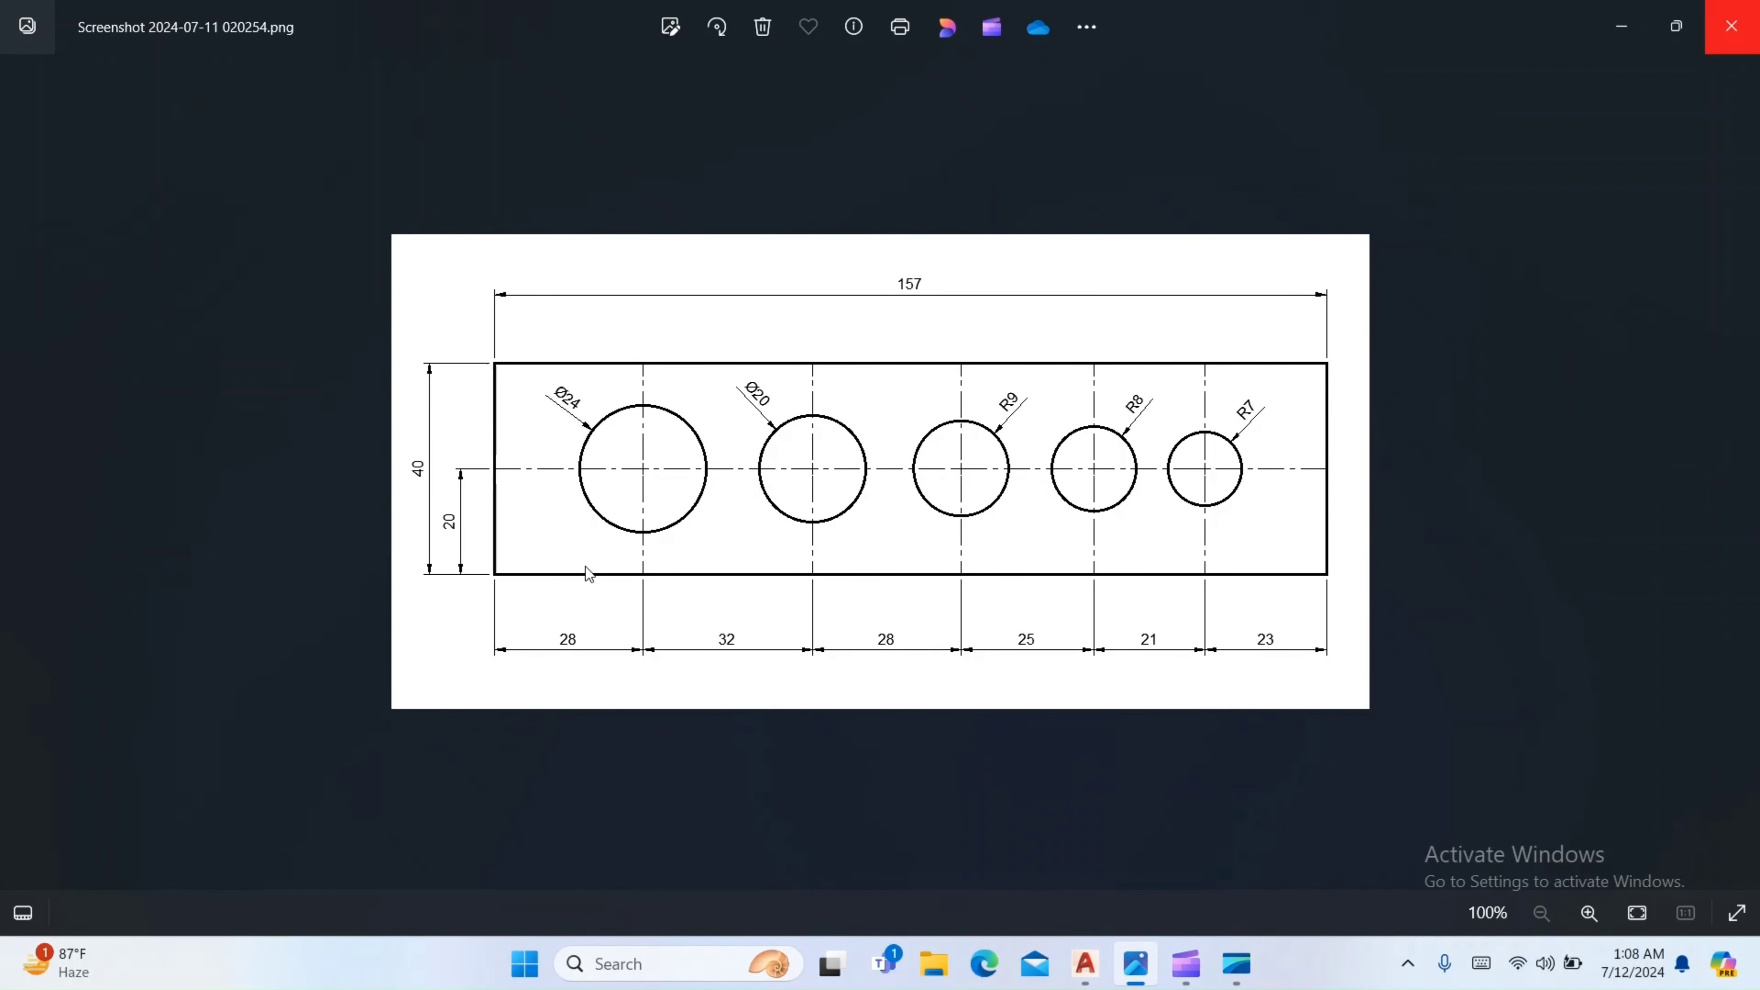
left_click(1085, 964)
type("o")
key("Return")
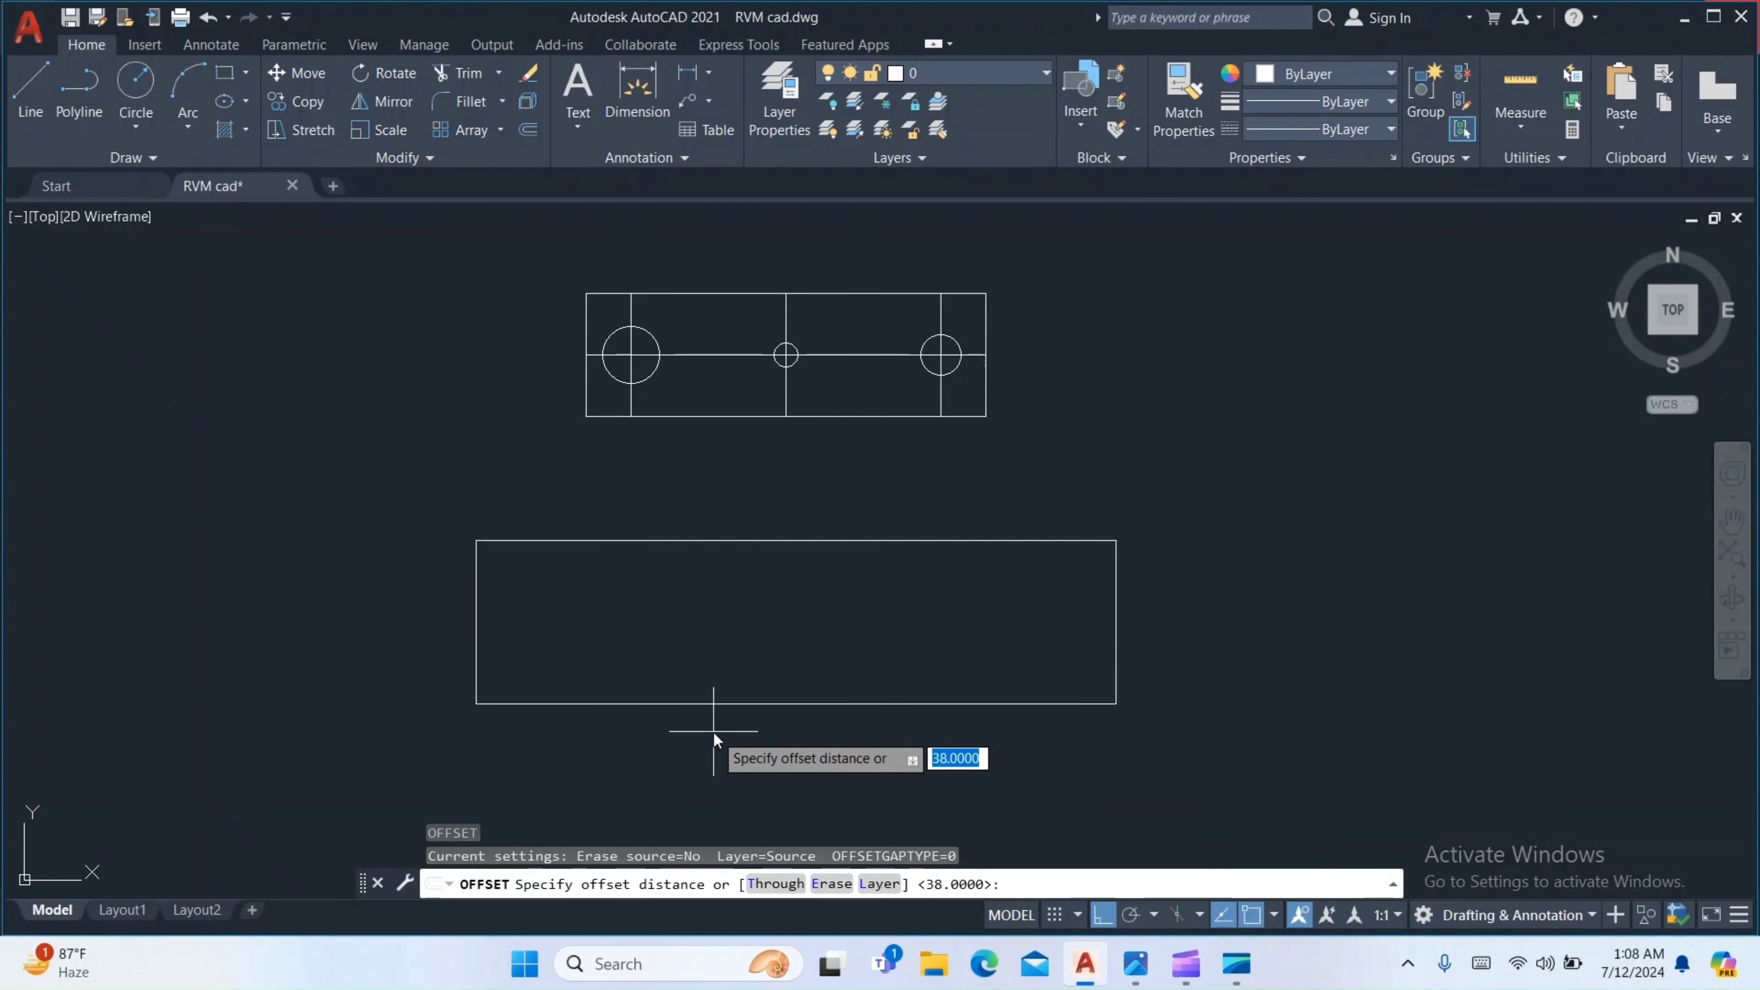
type("20")
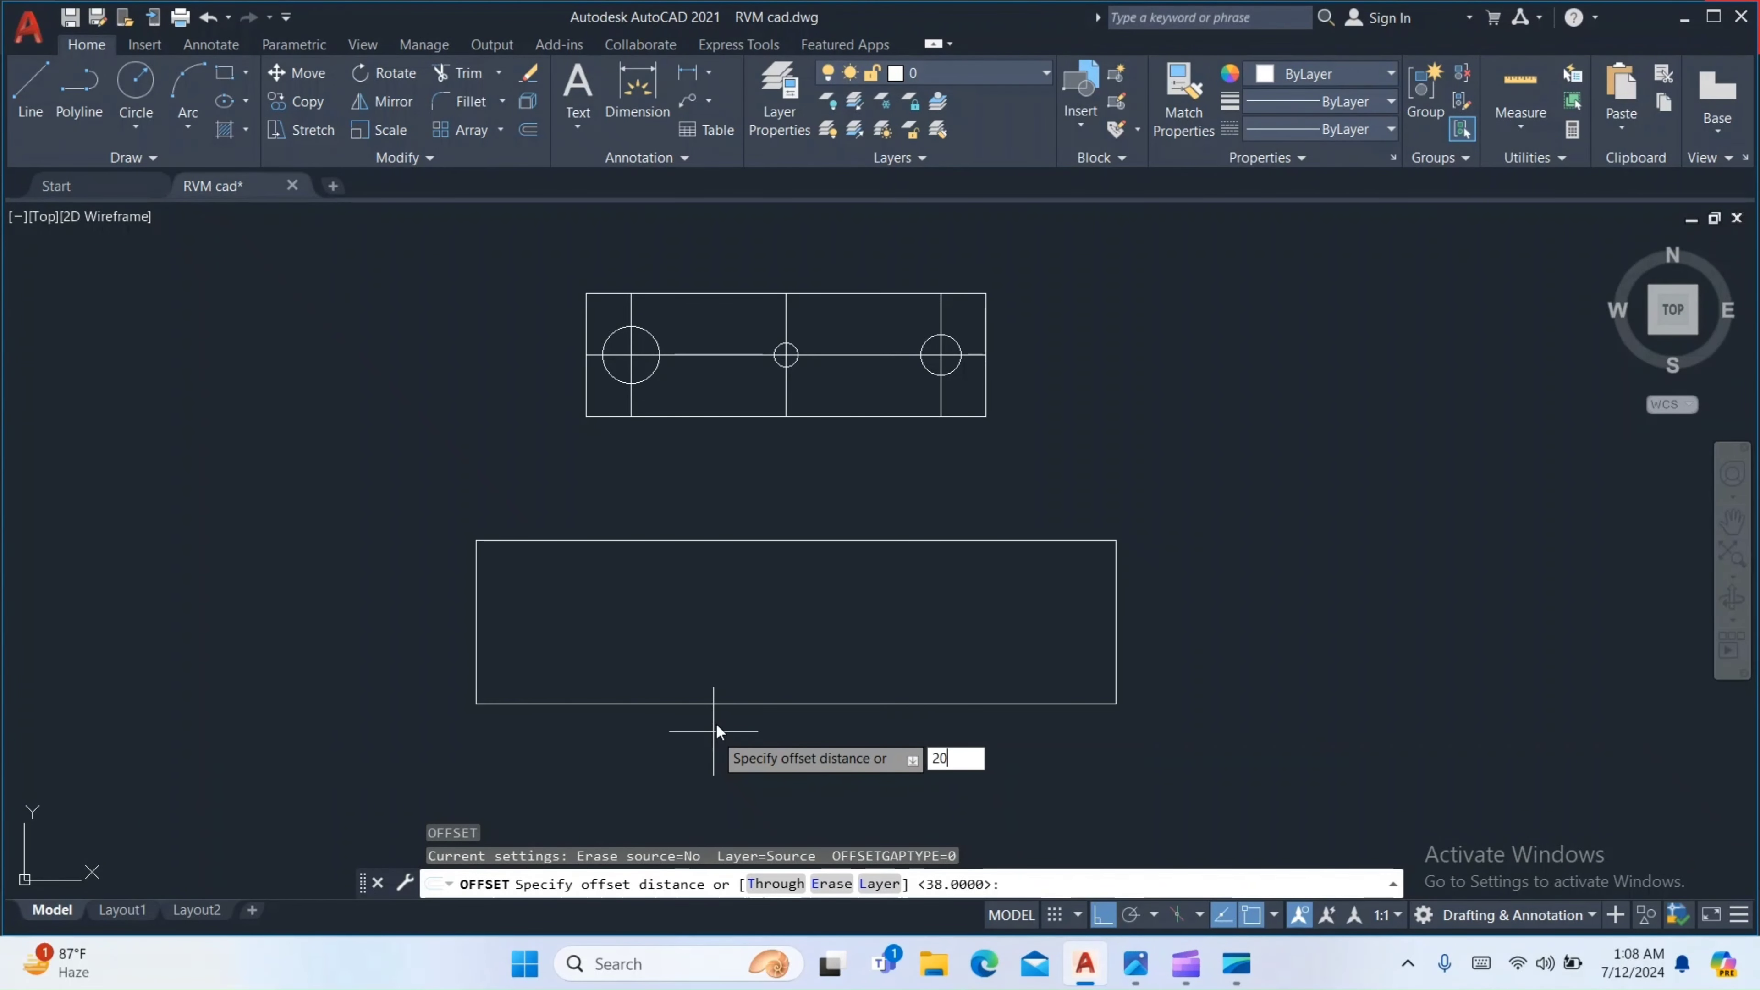
key("Return")
left_click(736, 704)
left_click(730, 672)
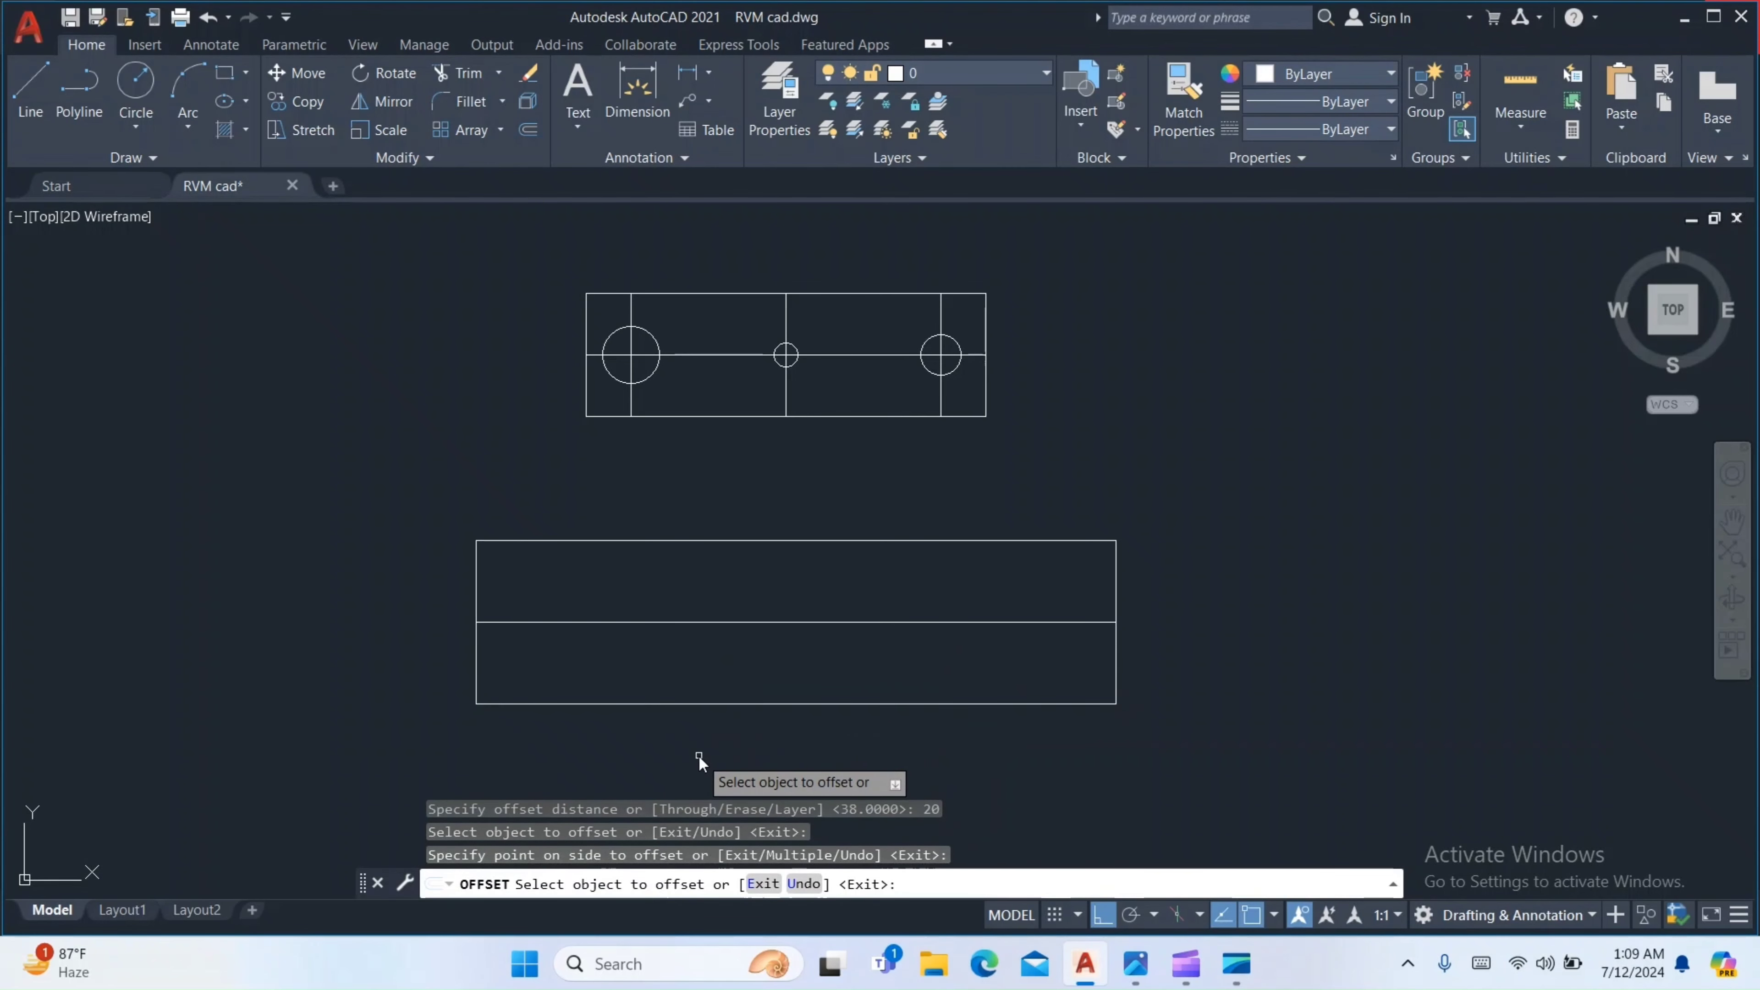
key("Escape")
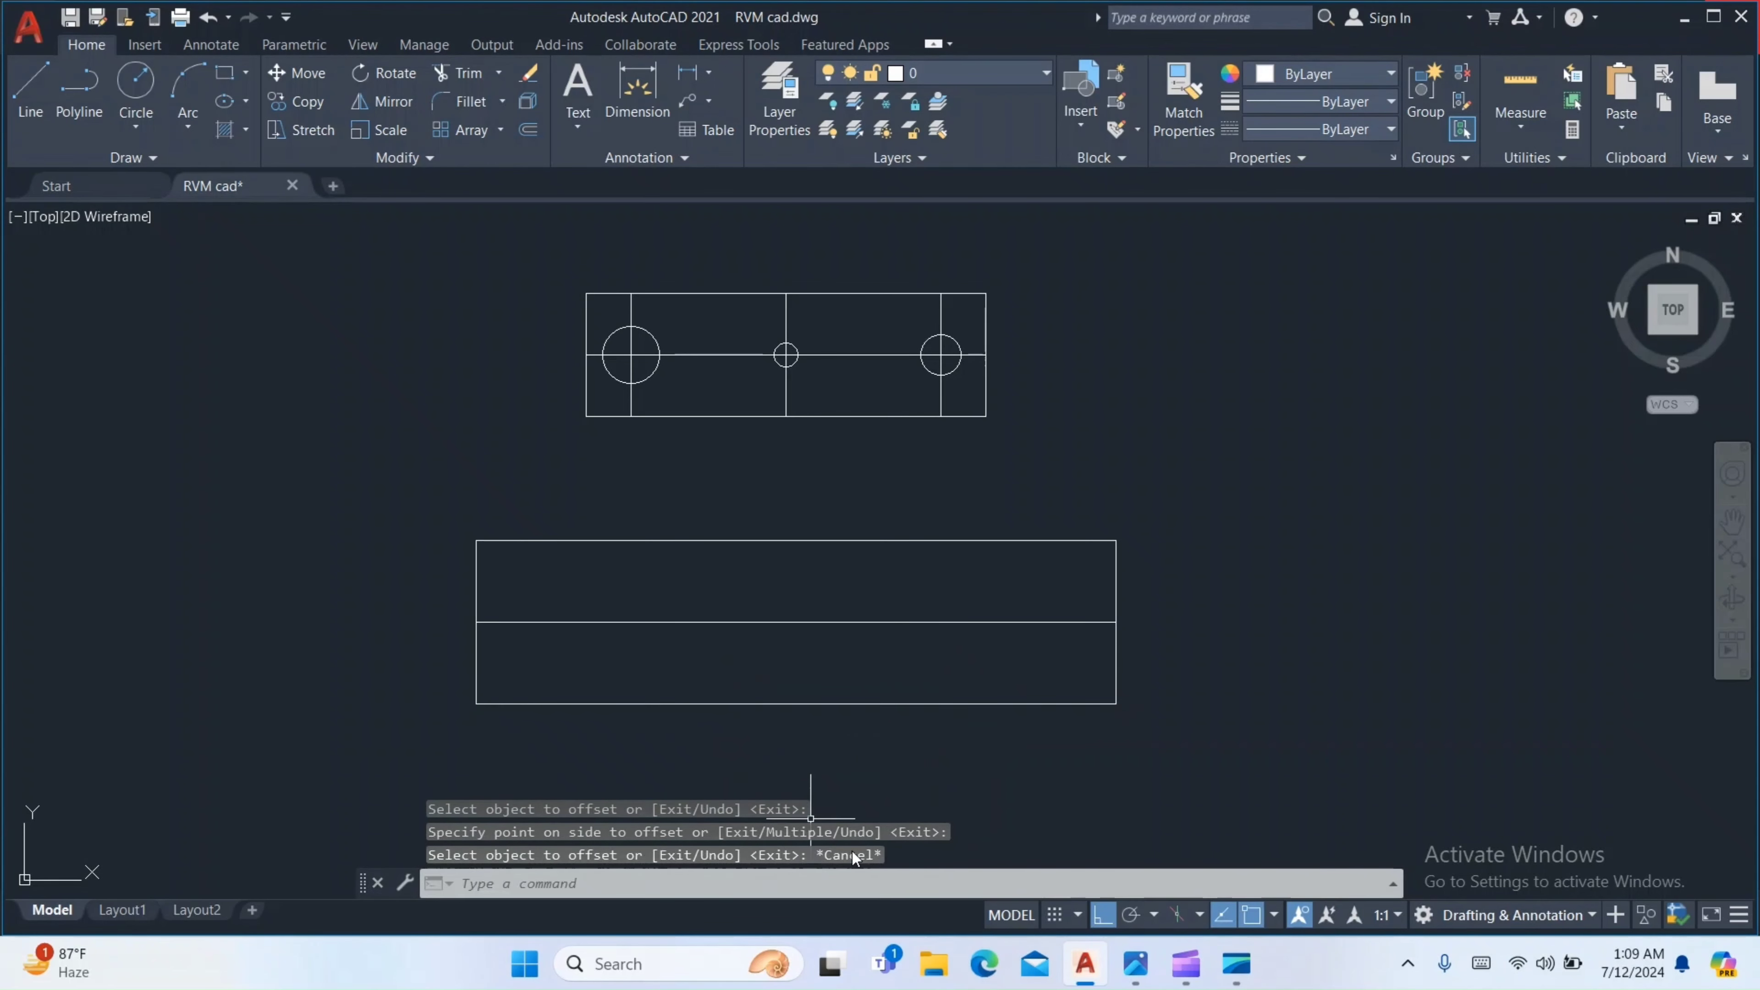
Check the first hole spacing in the Photos reference drawing, then offset the lower plate's left edge 28 to the right in AutoCAD
left_click(1127, 972)
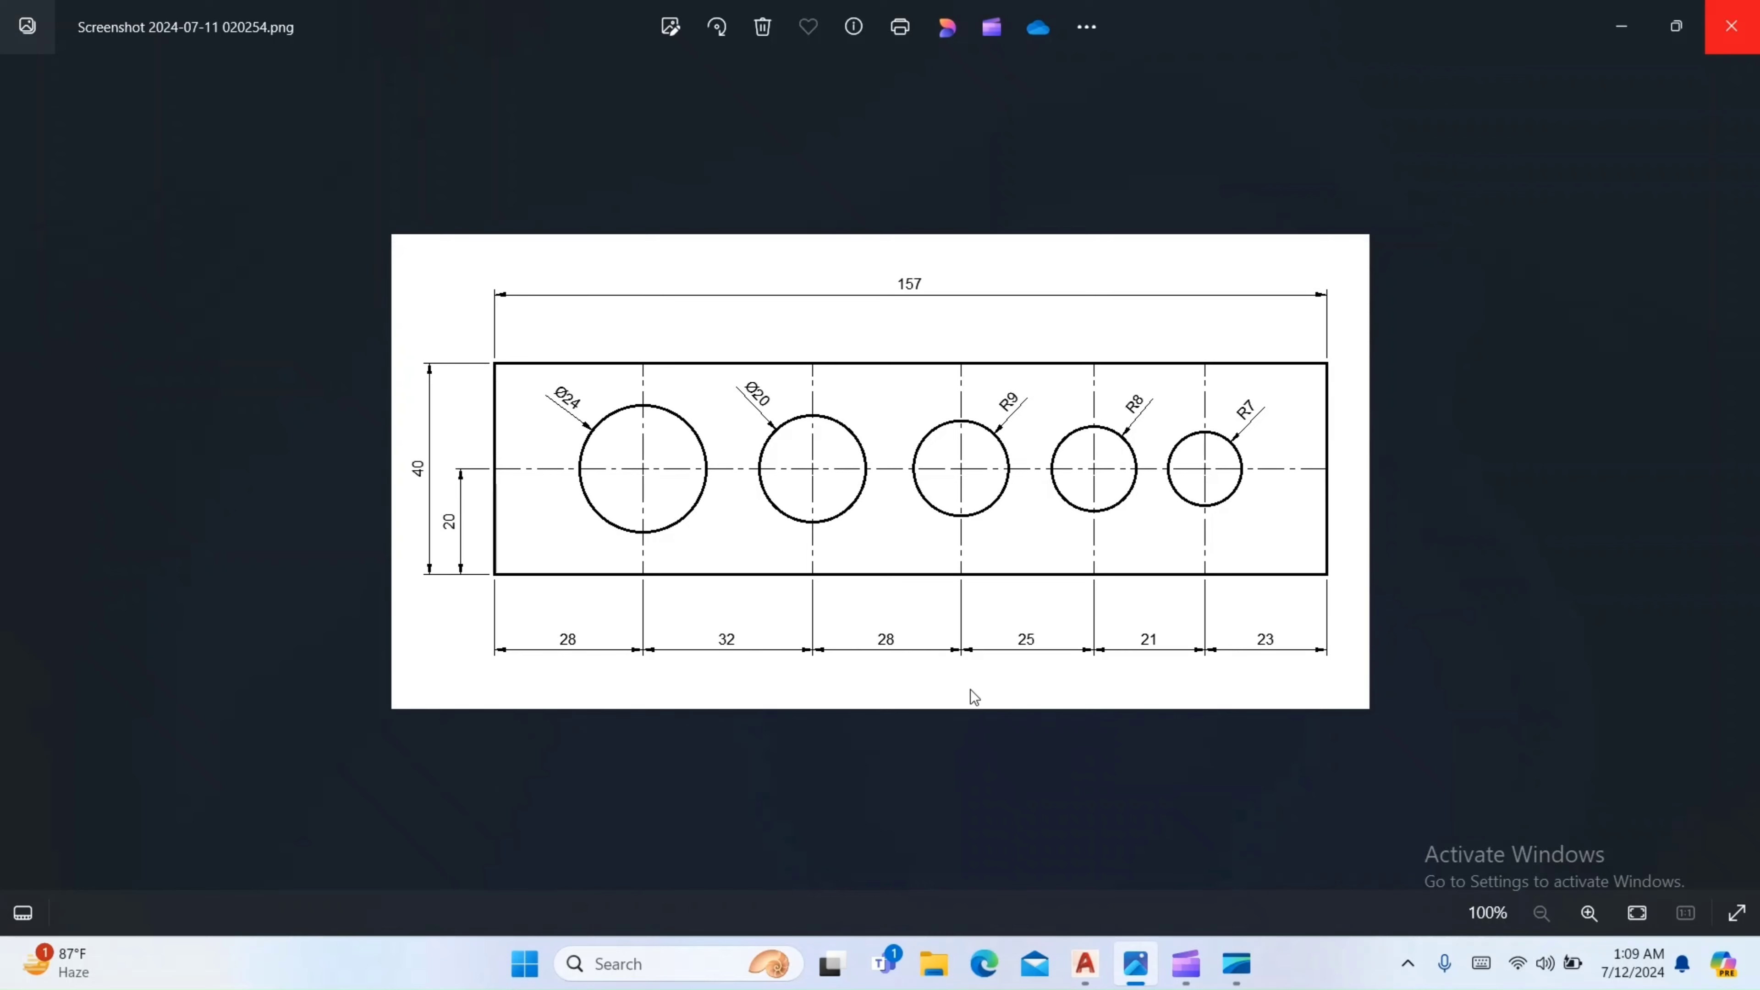
left_click(1085, 963)
type("O")
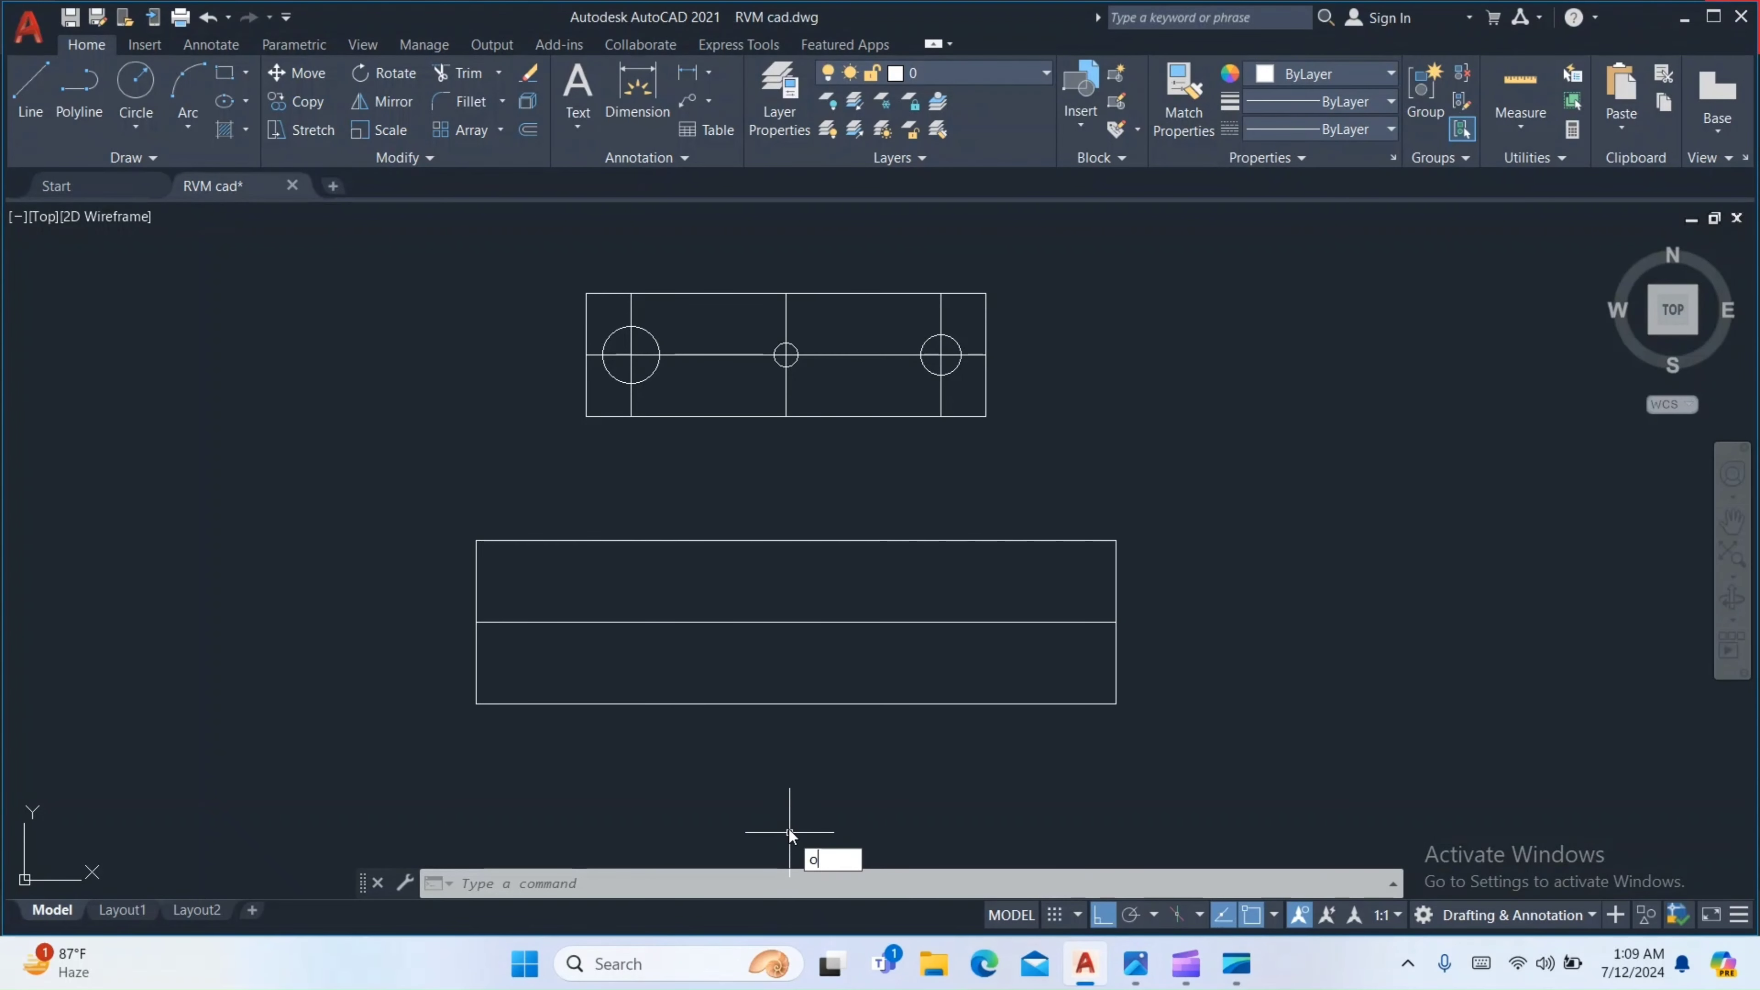
key("Return")
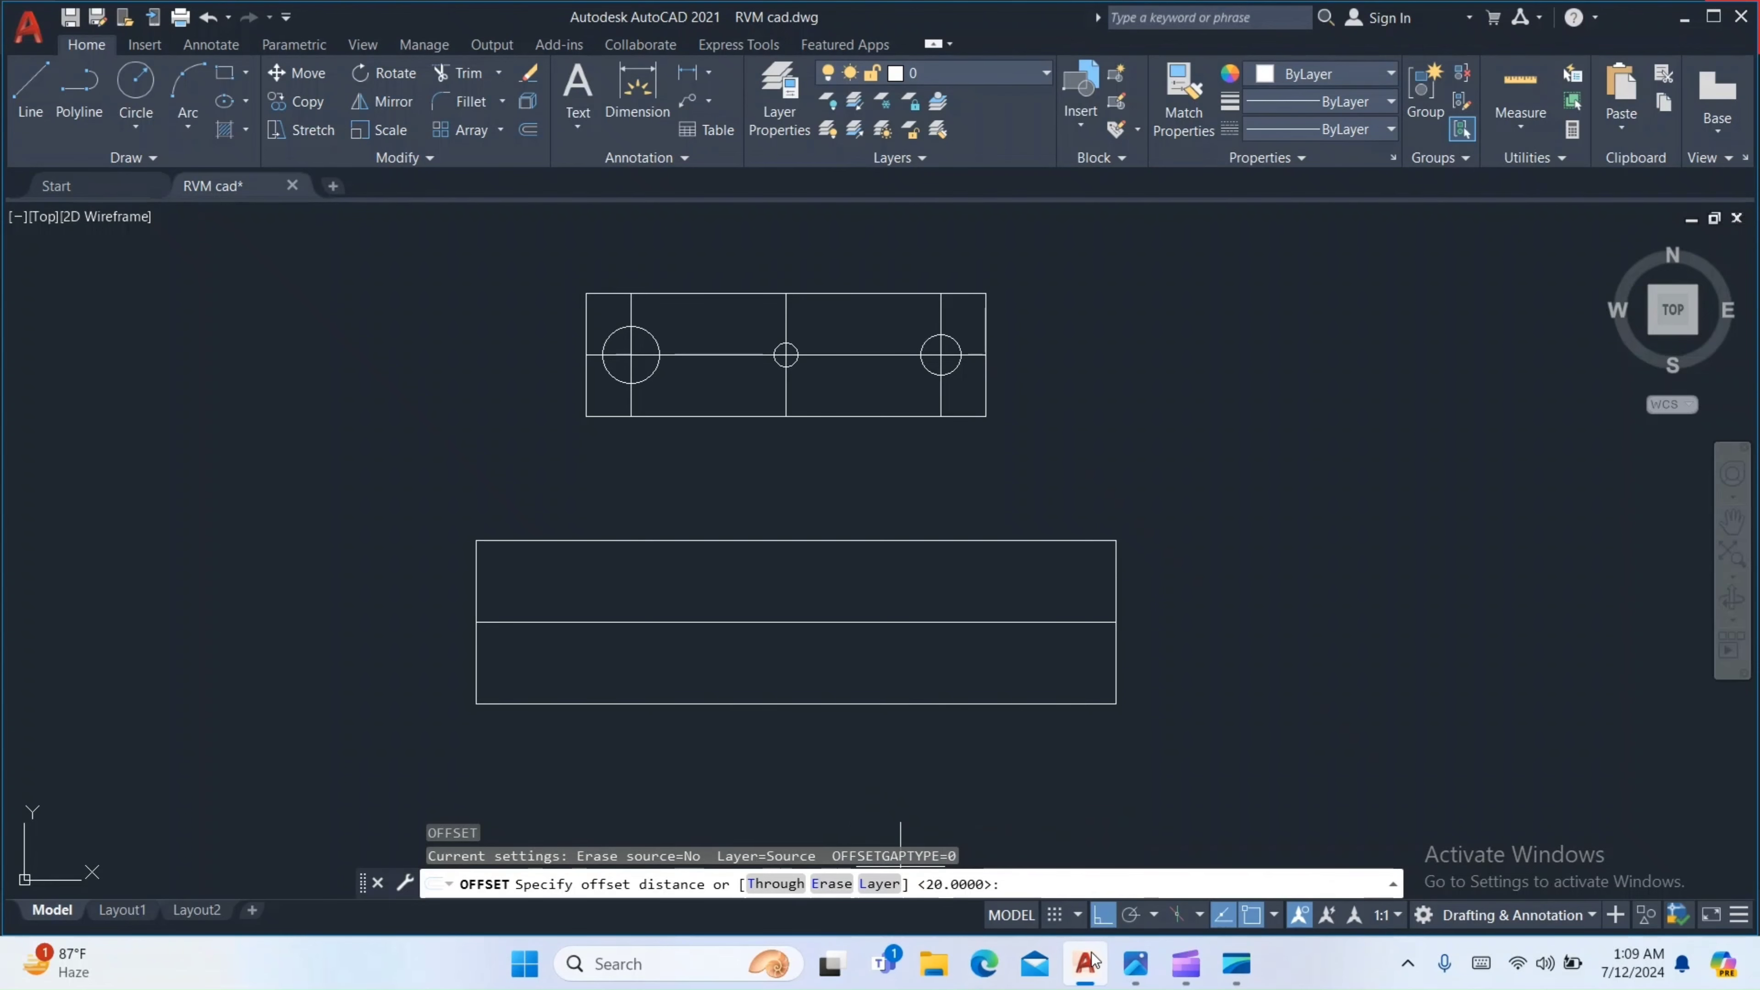
left_click(1122, 967)
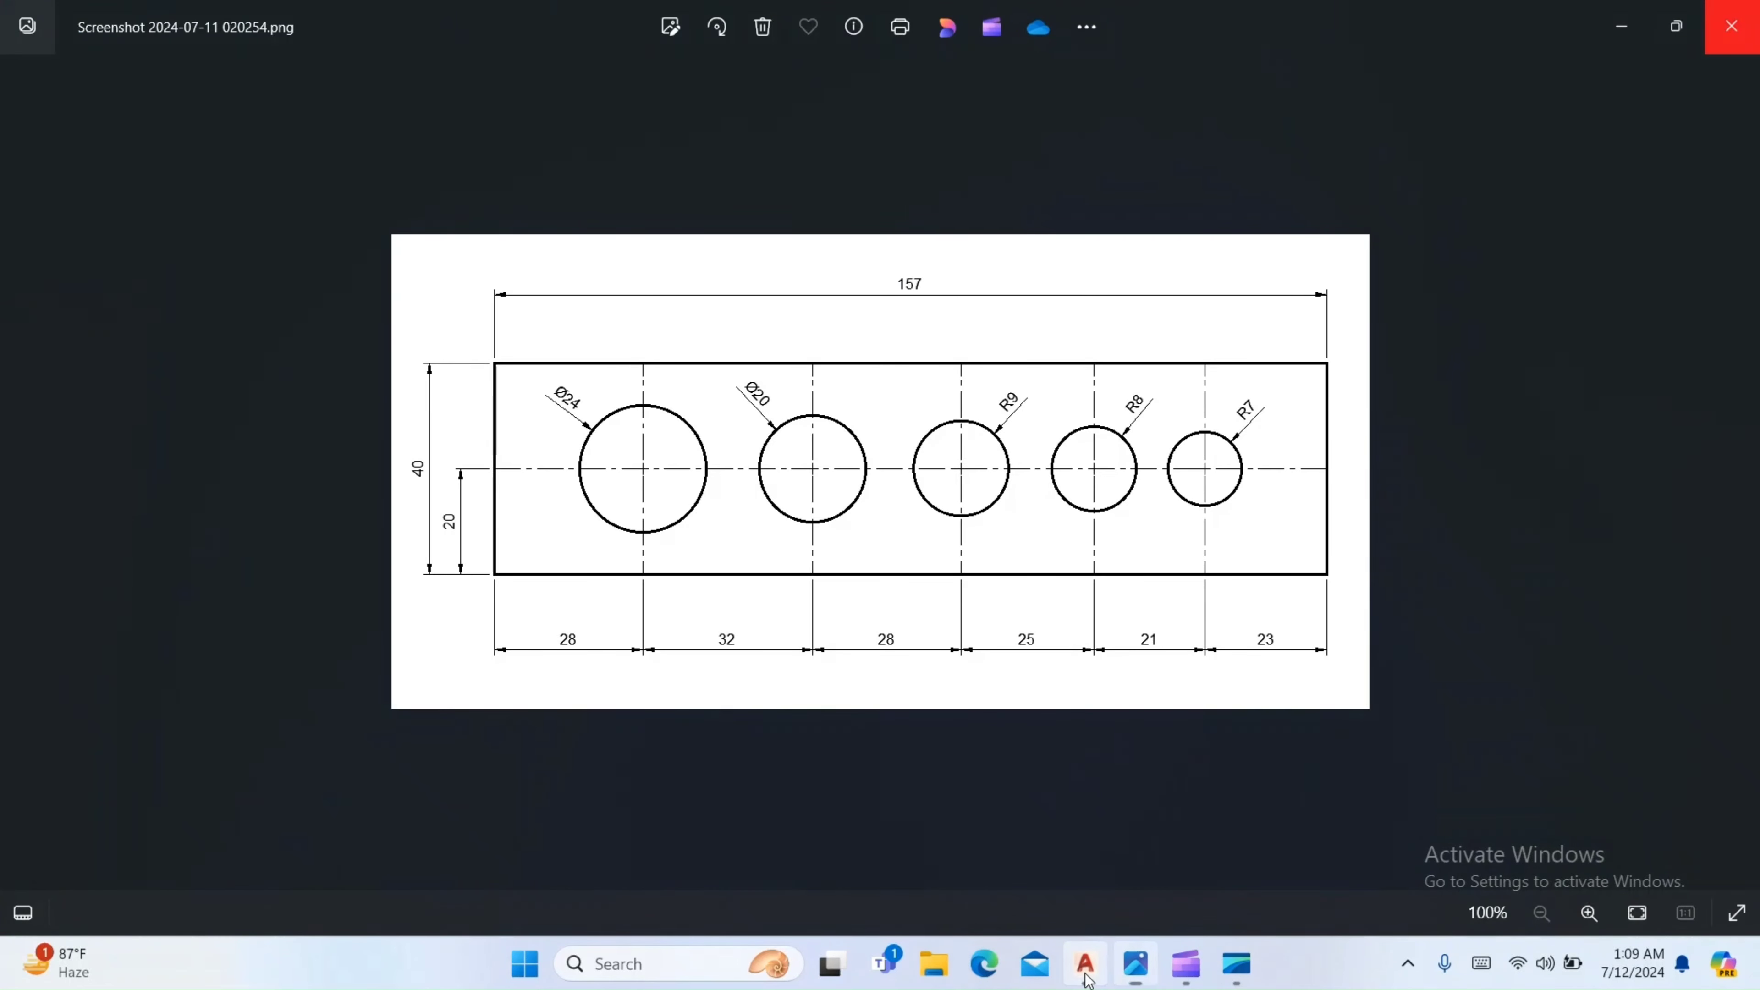
left_click(1086, 969)
type("7")
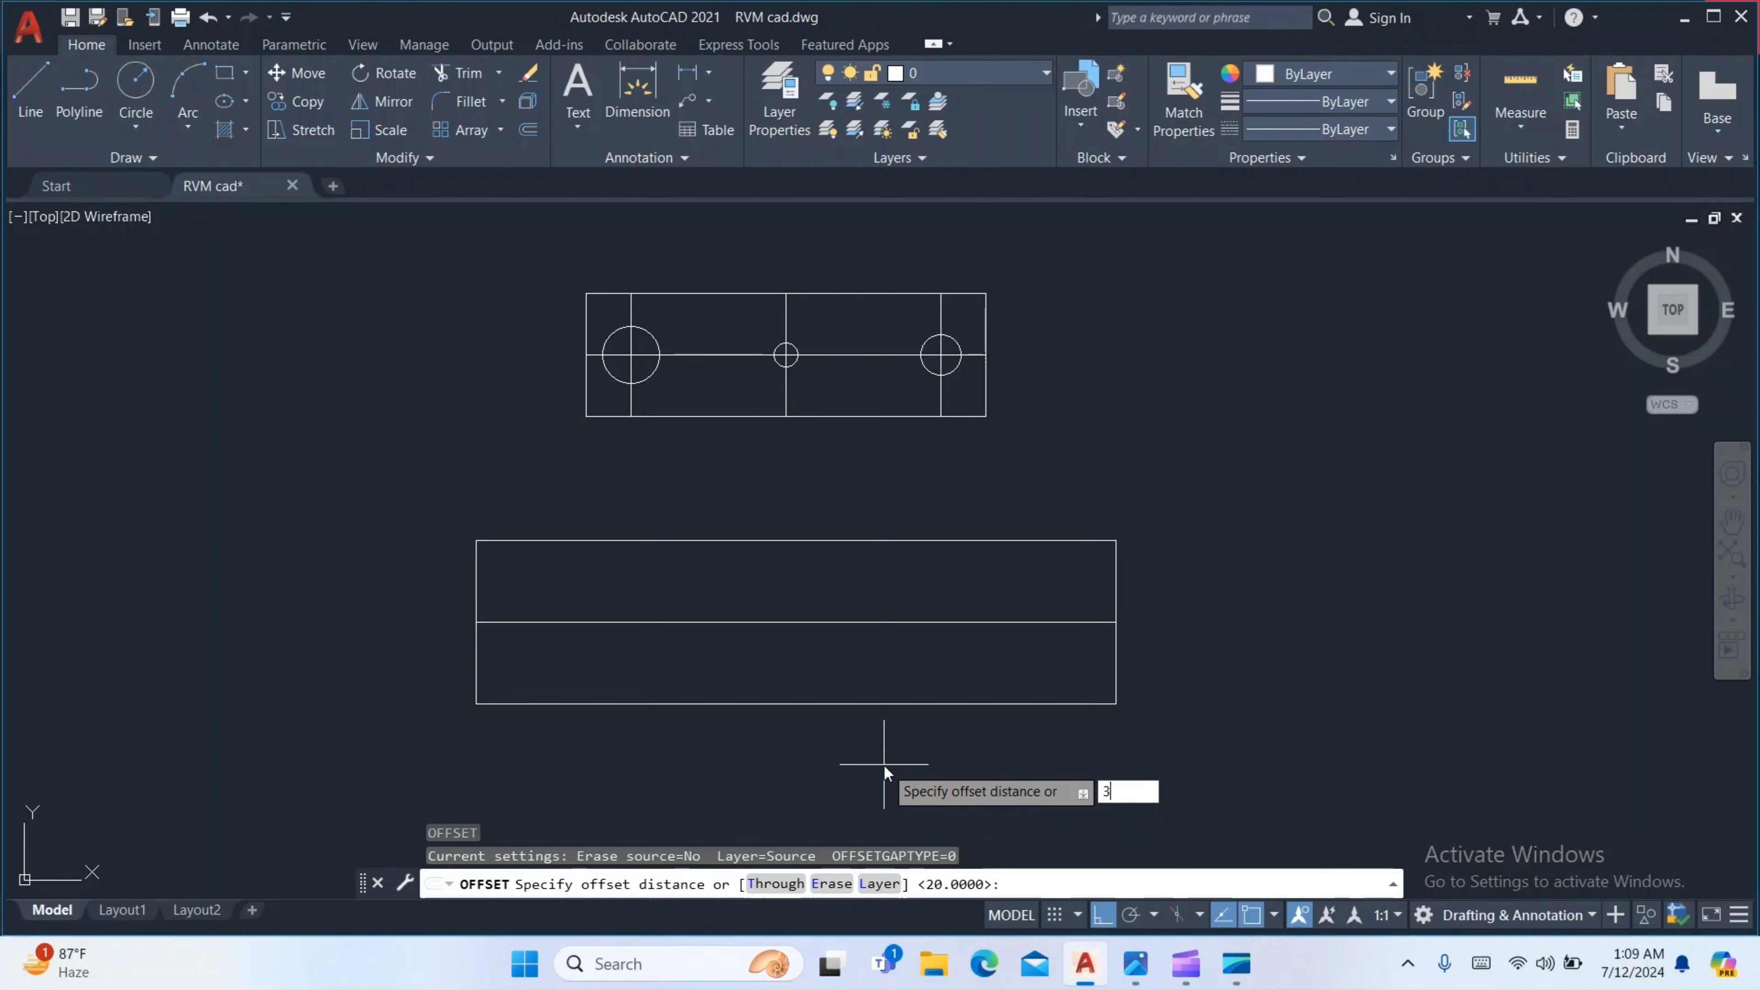
key("BackSpace")
type("28")
key("Return")
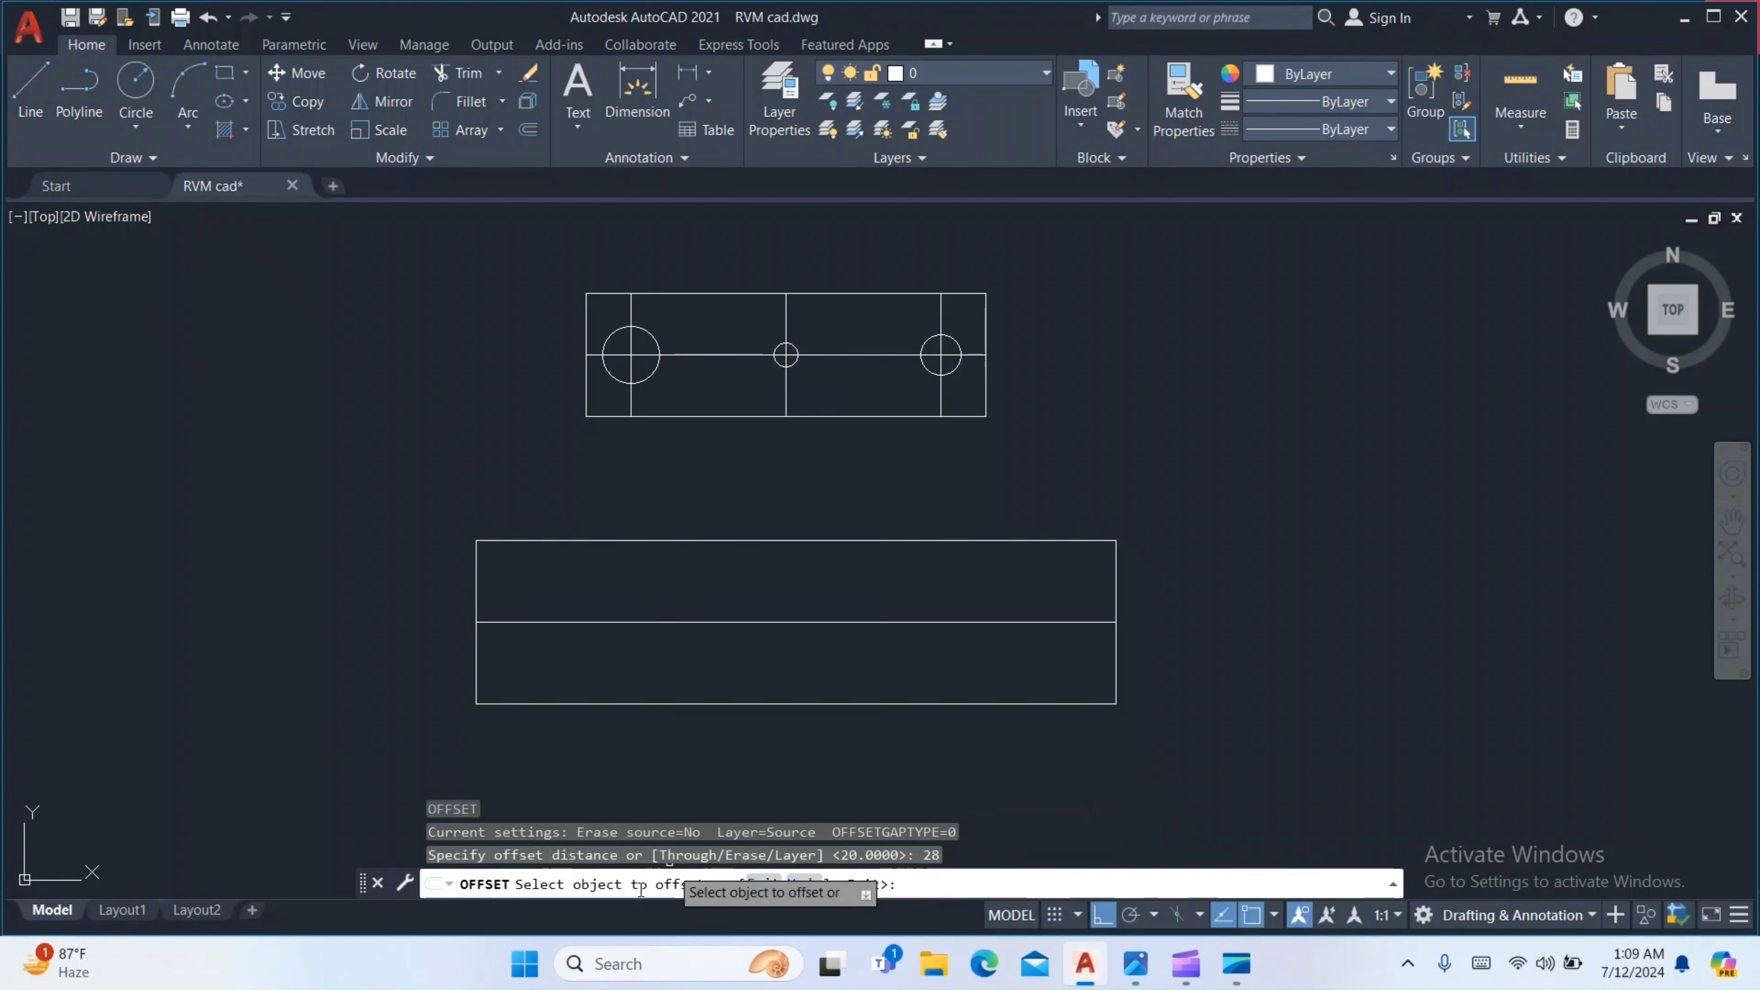
left_click(478, 582)
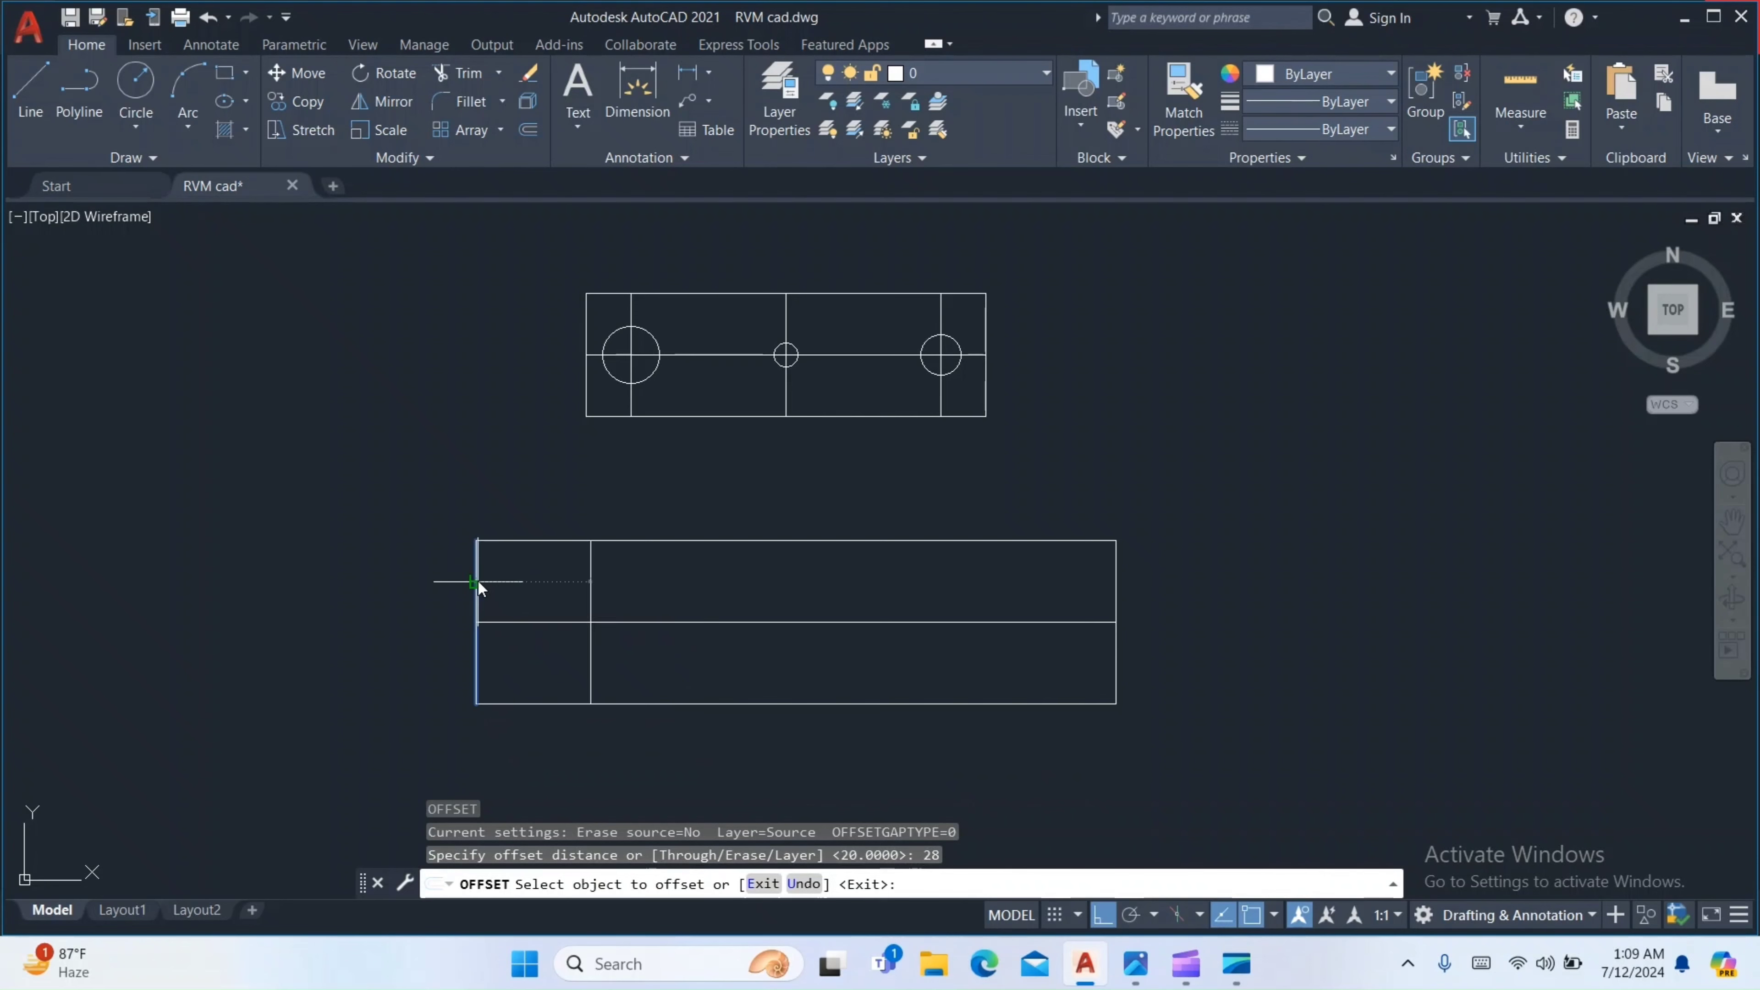
left_click(513, 586)
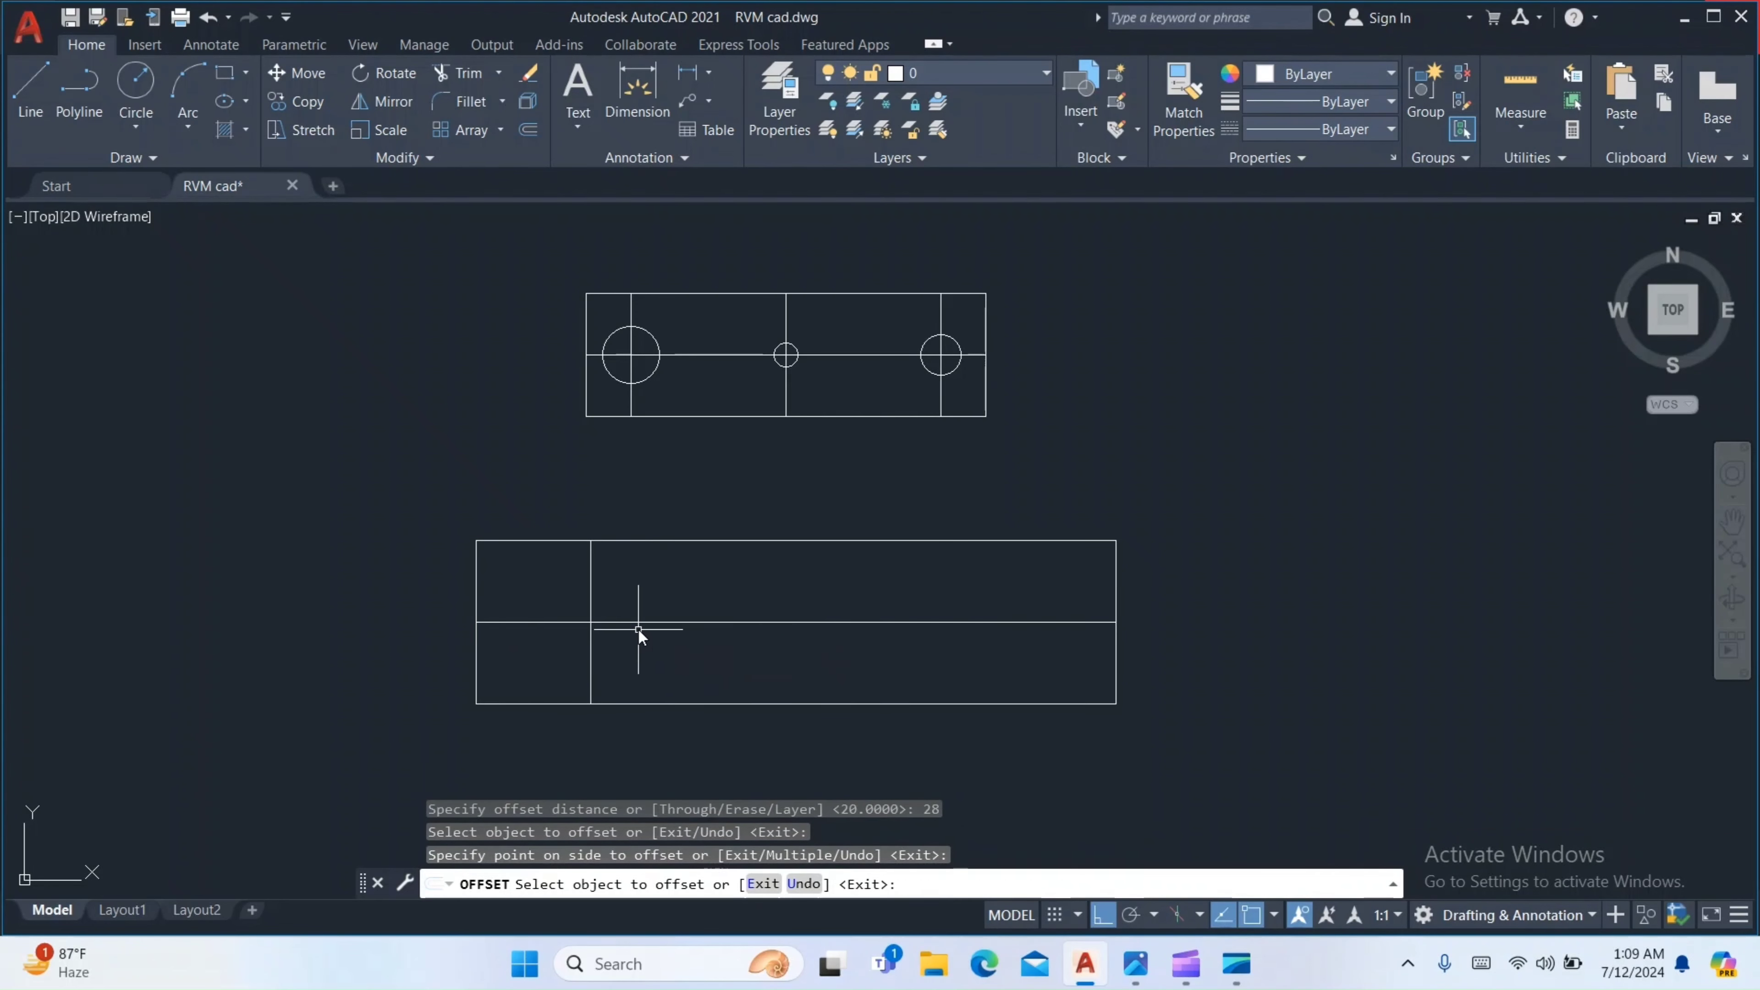
key("Escape")
Check the second hole spacing in Photos, then offset the first vertical centre line 32 to the right in AutoCAD
type("o")
key("Return")
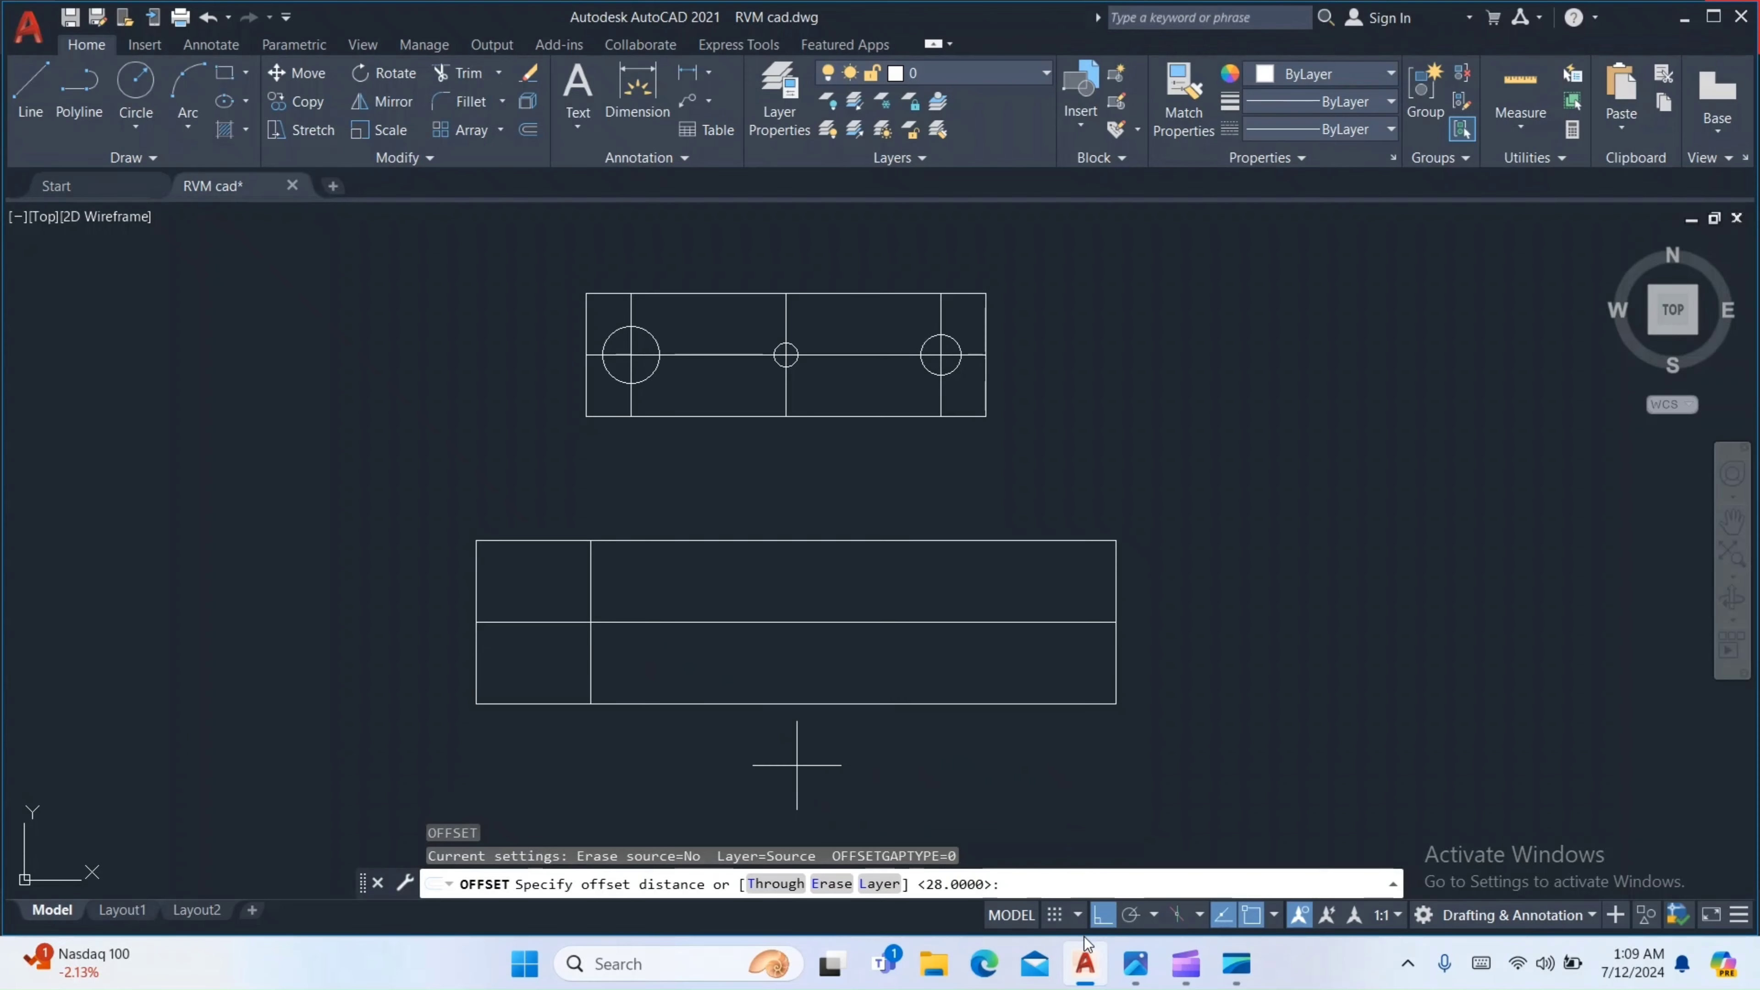
left_click(1124, 965)
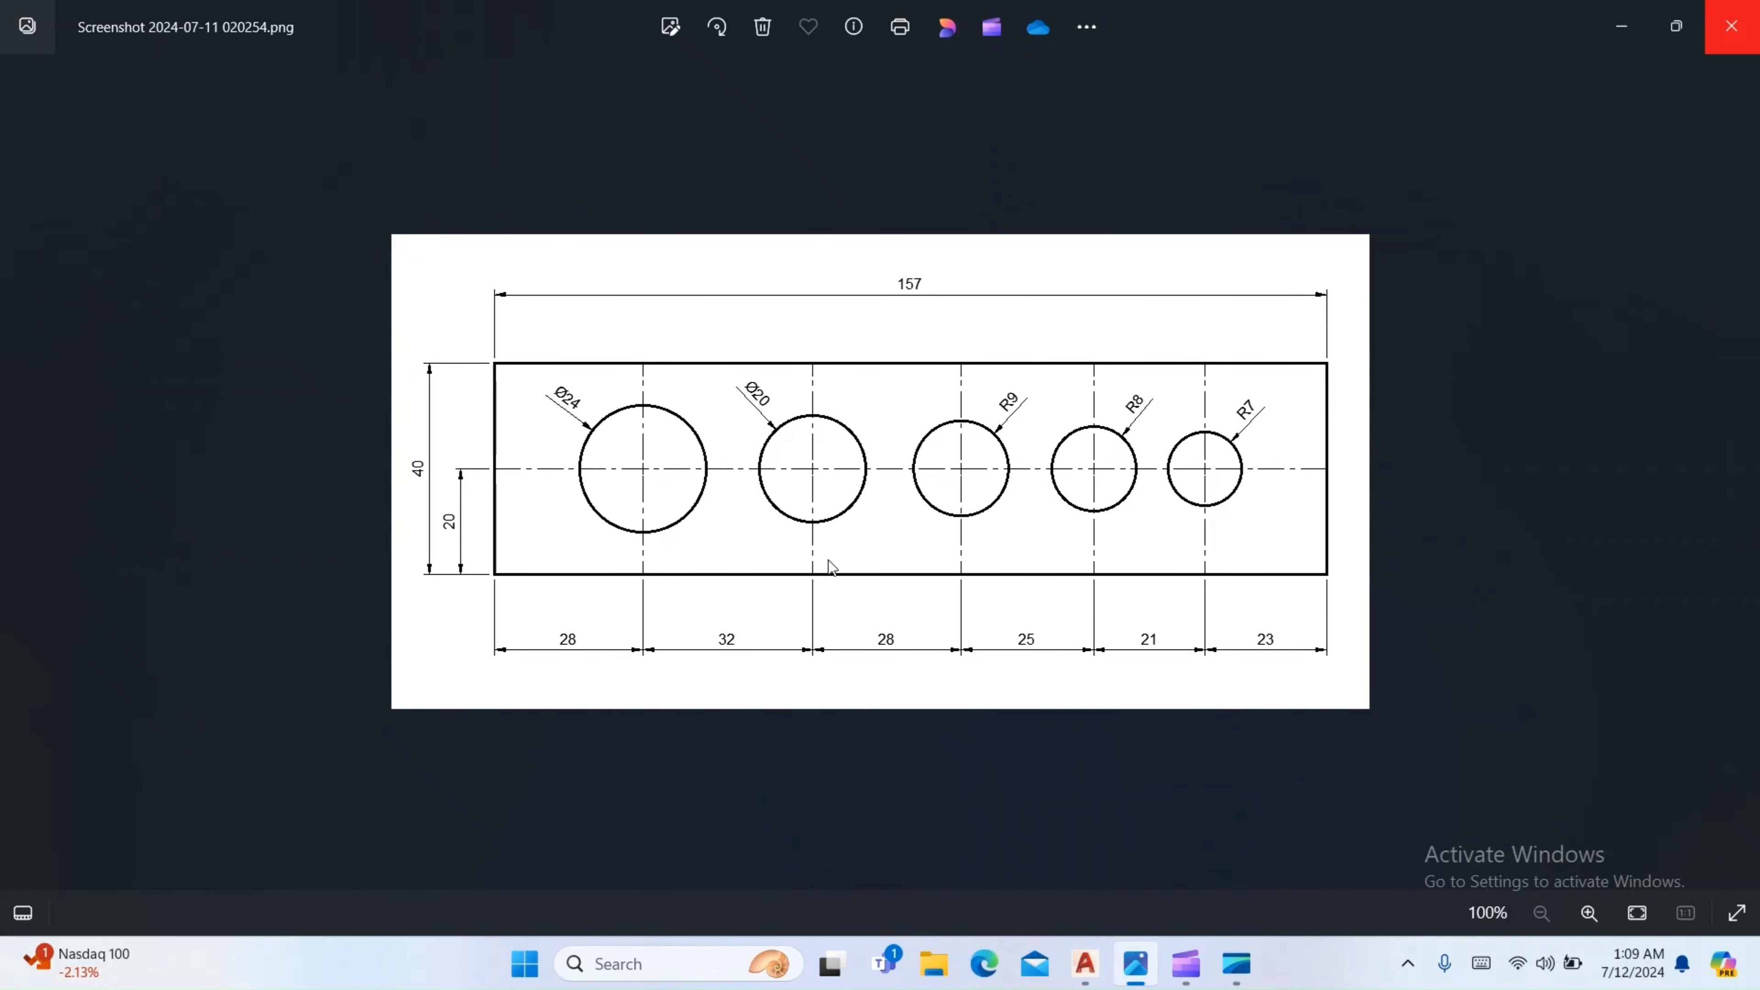
left_click(1092, 974)
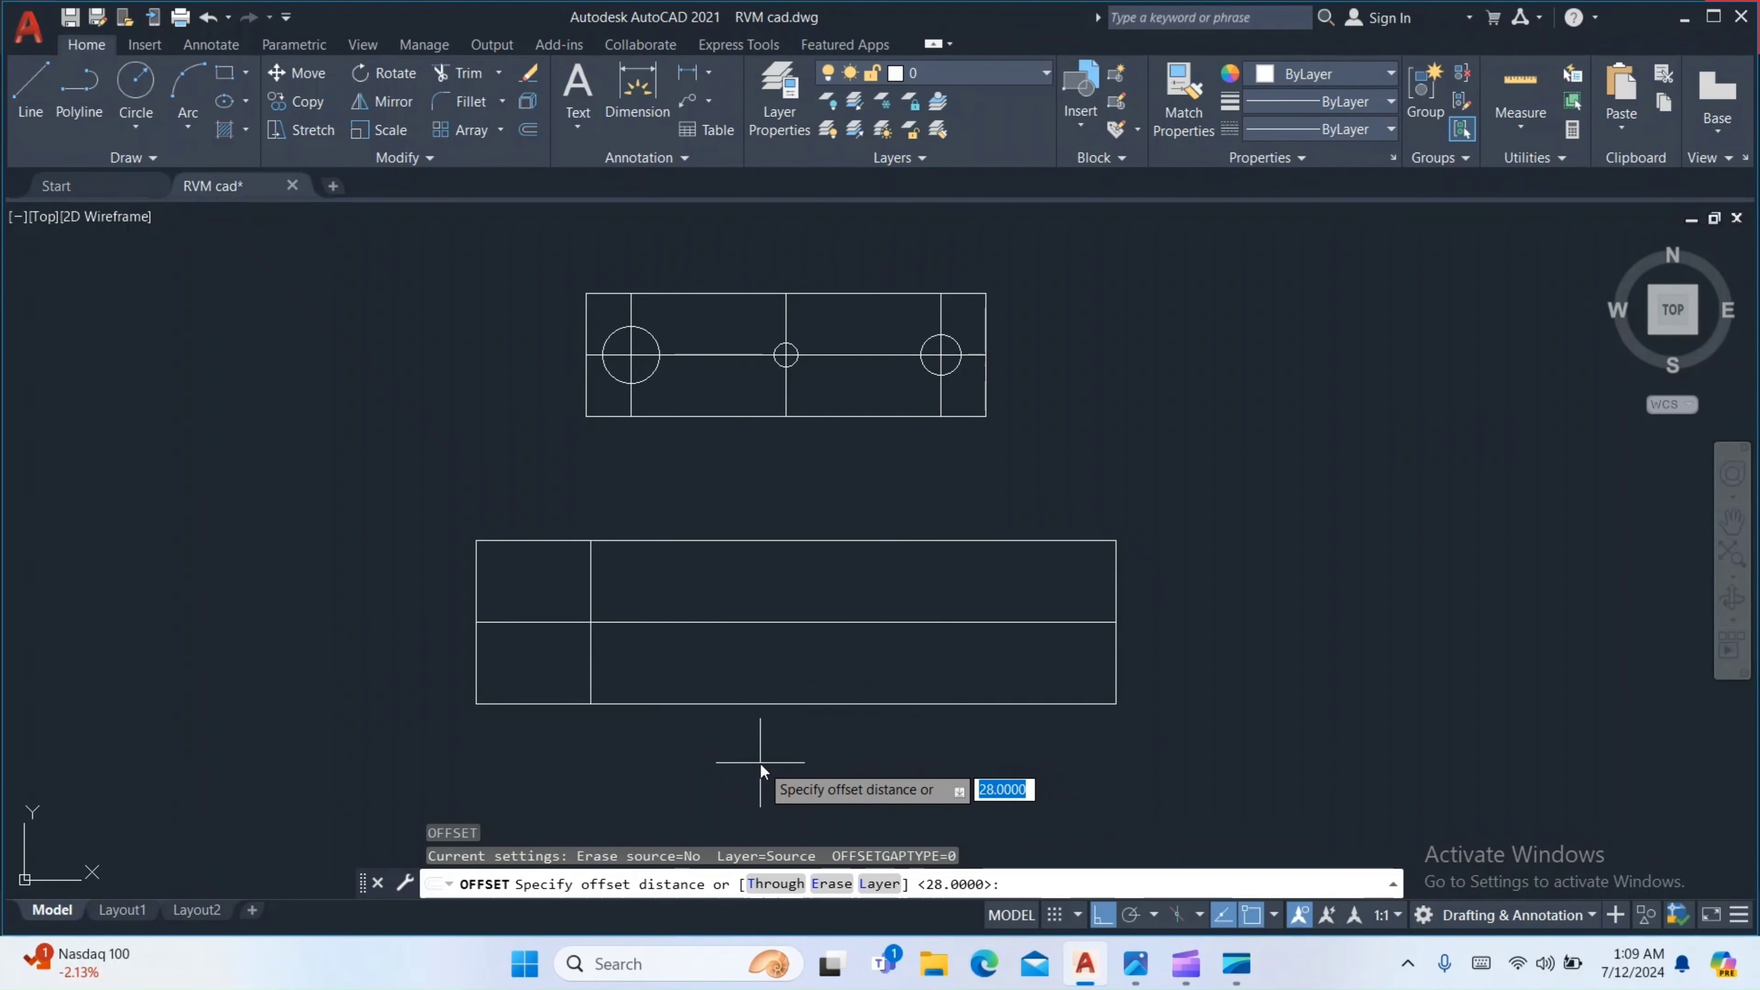
type("32")
key("Return")
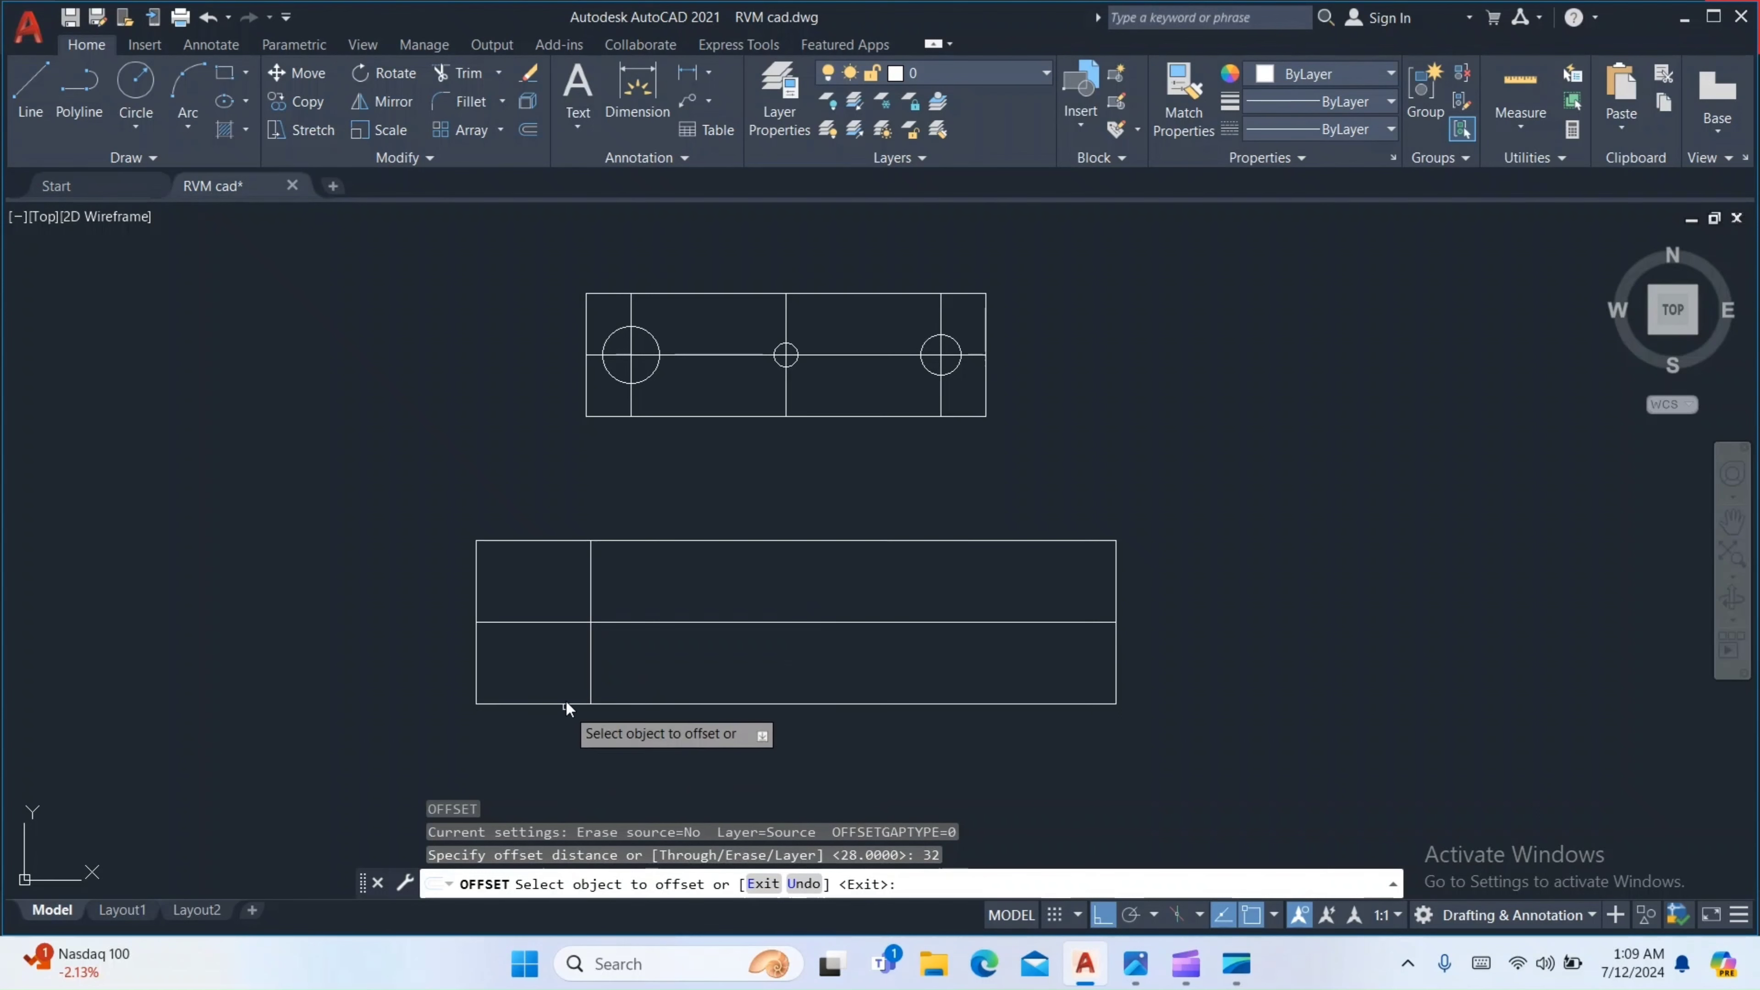
left_click(585, 574)
left_click(590, 574)
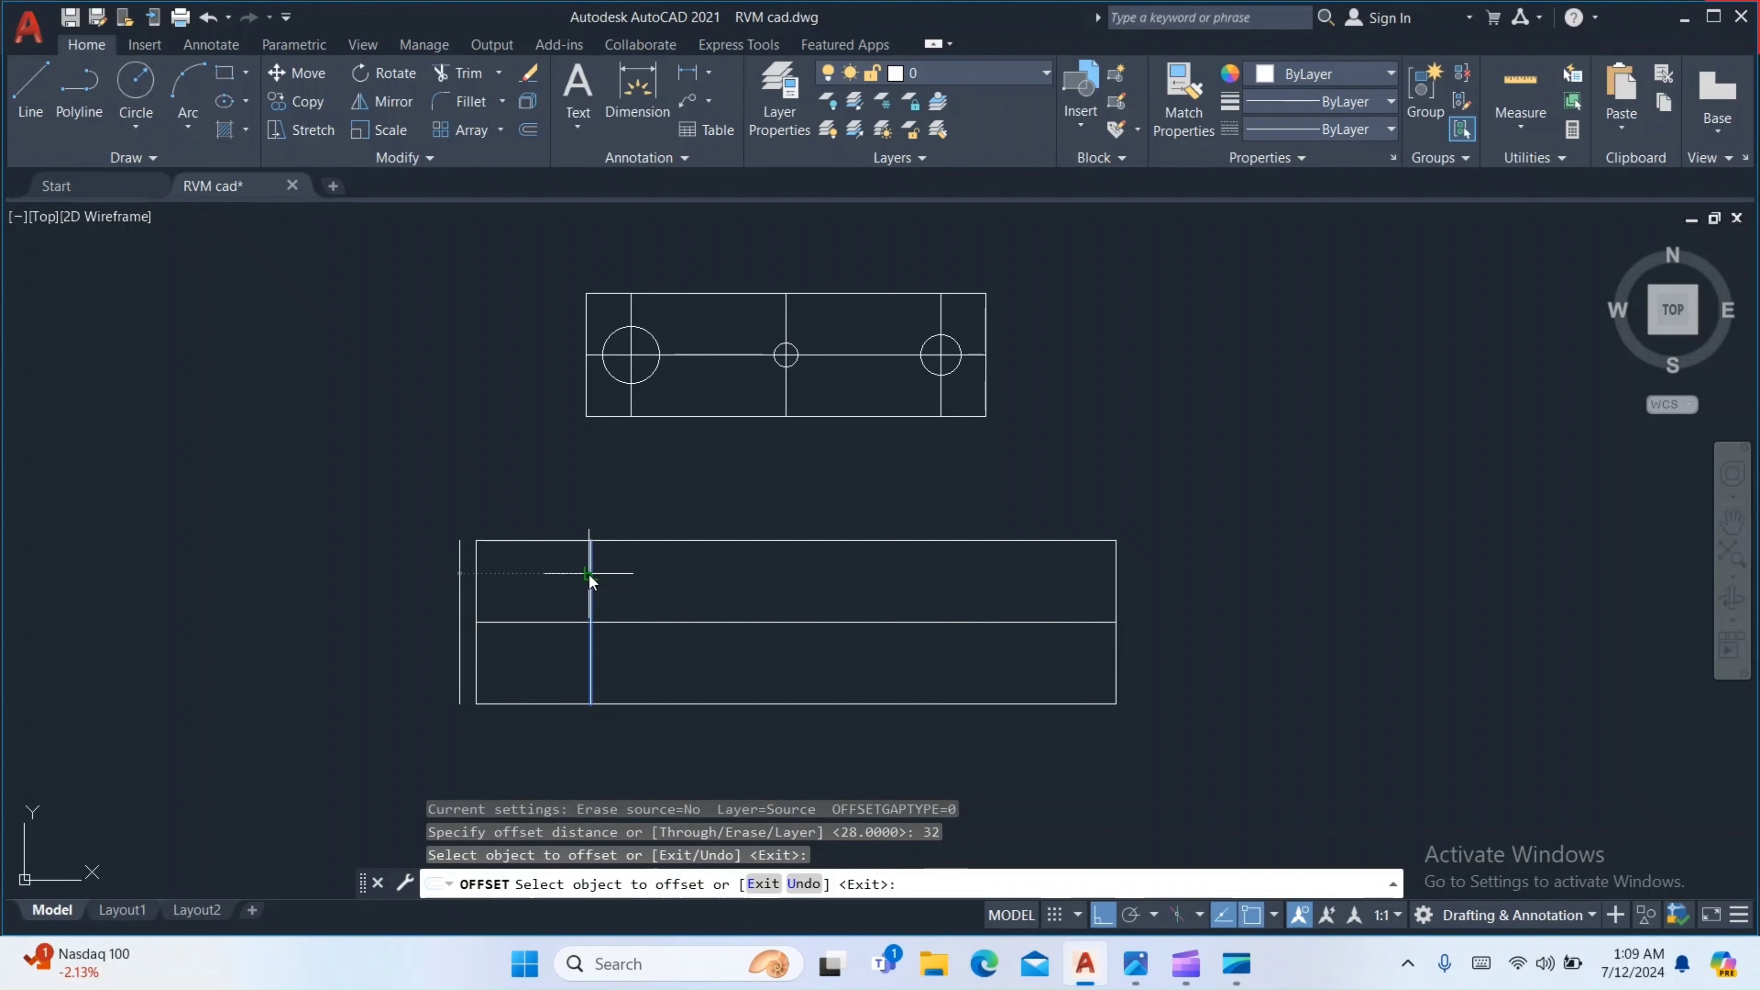
left_click(659, 592)
key("Return")
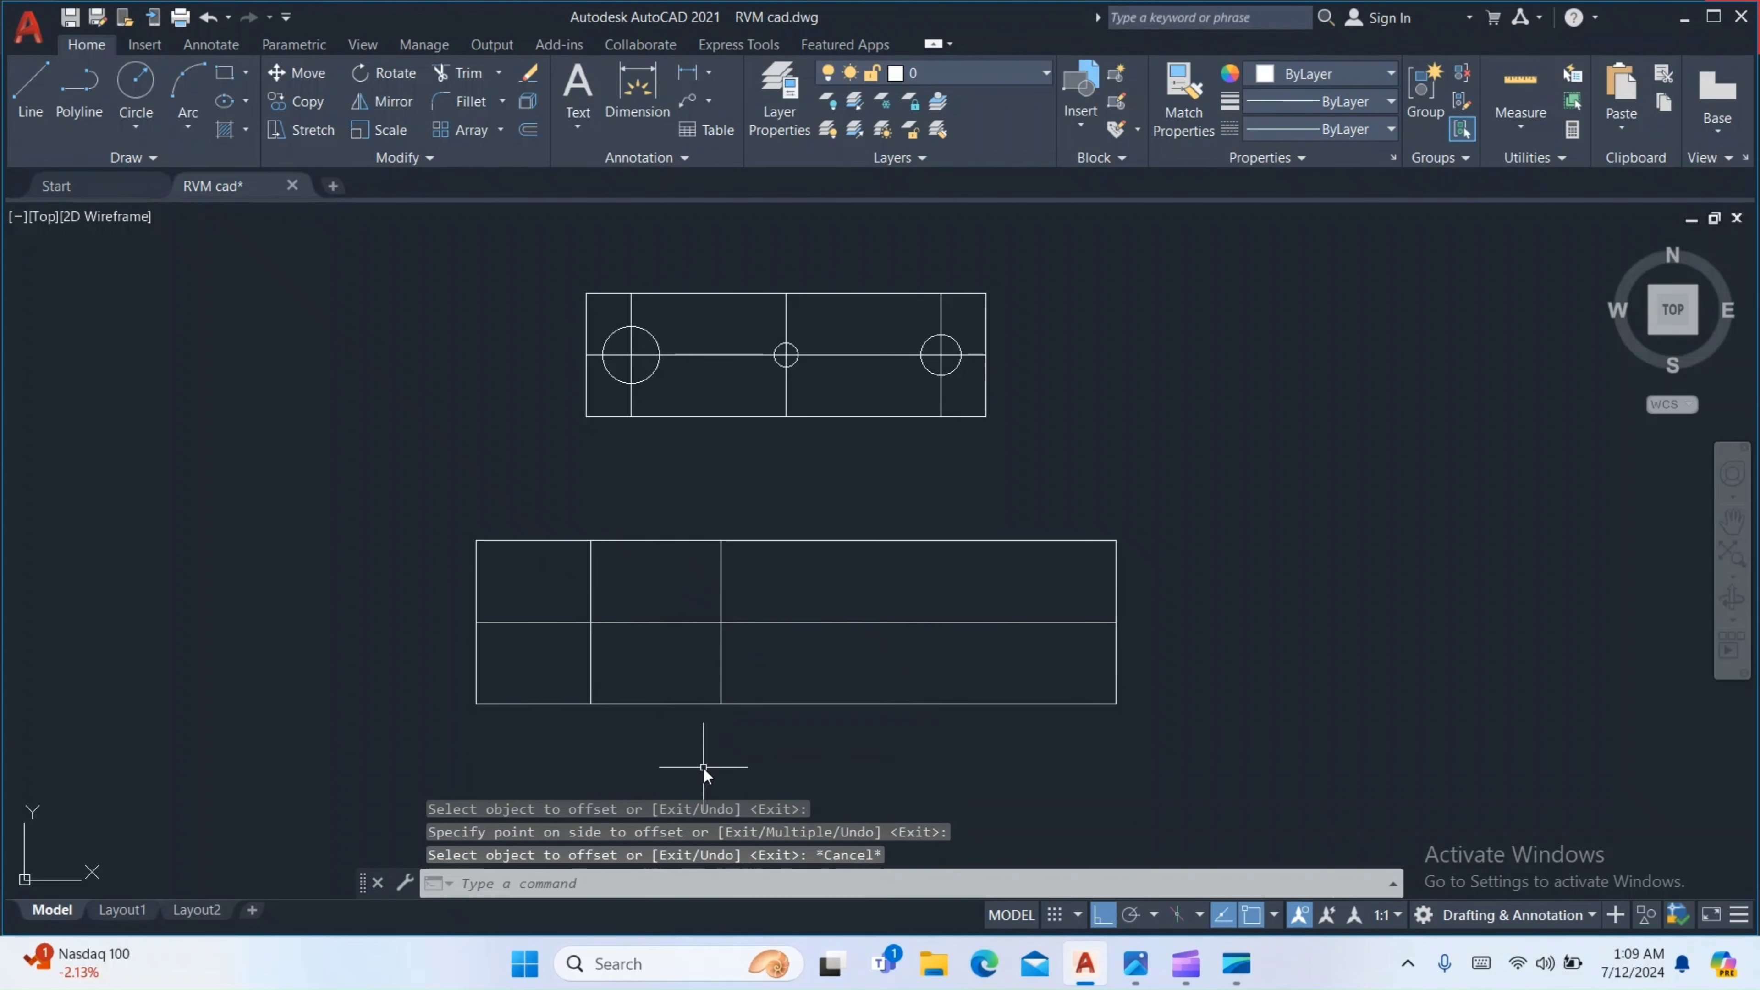
Offset the second vertical centre line of the lower plate 28 to the right
type("o")
key("Return")
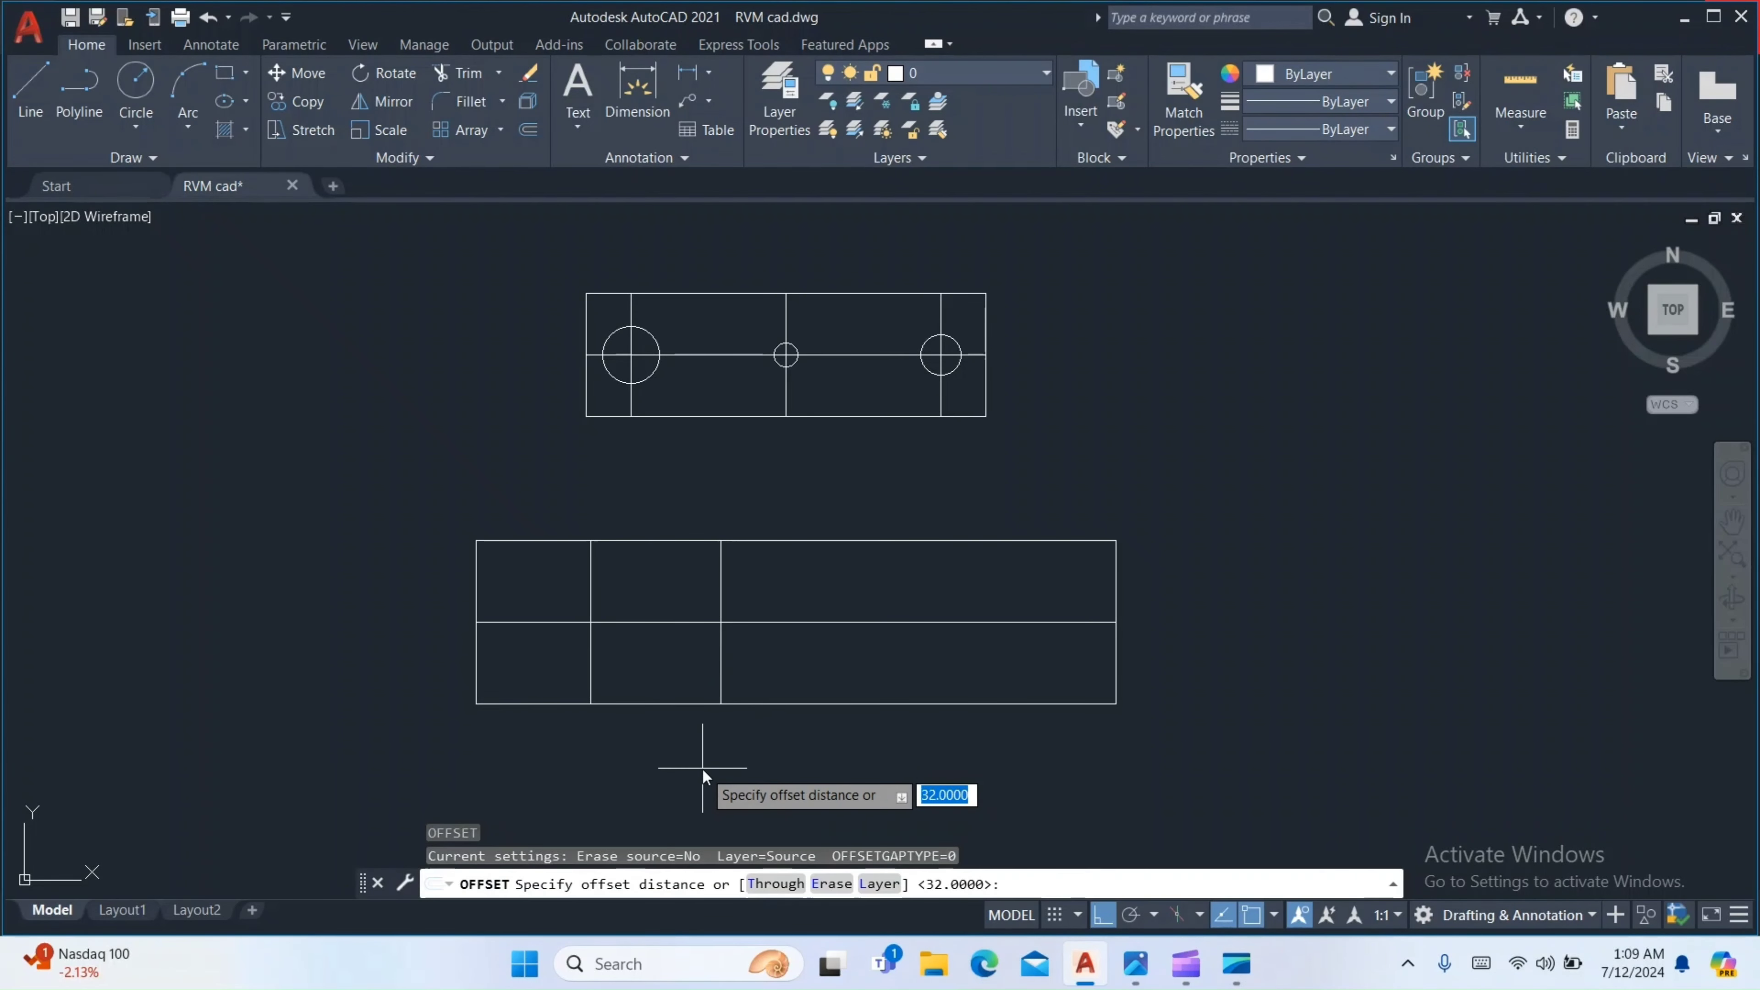
type("28")
key("Return")
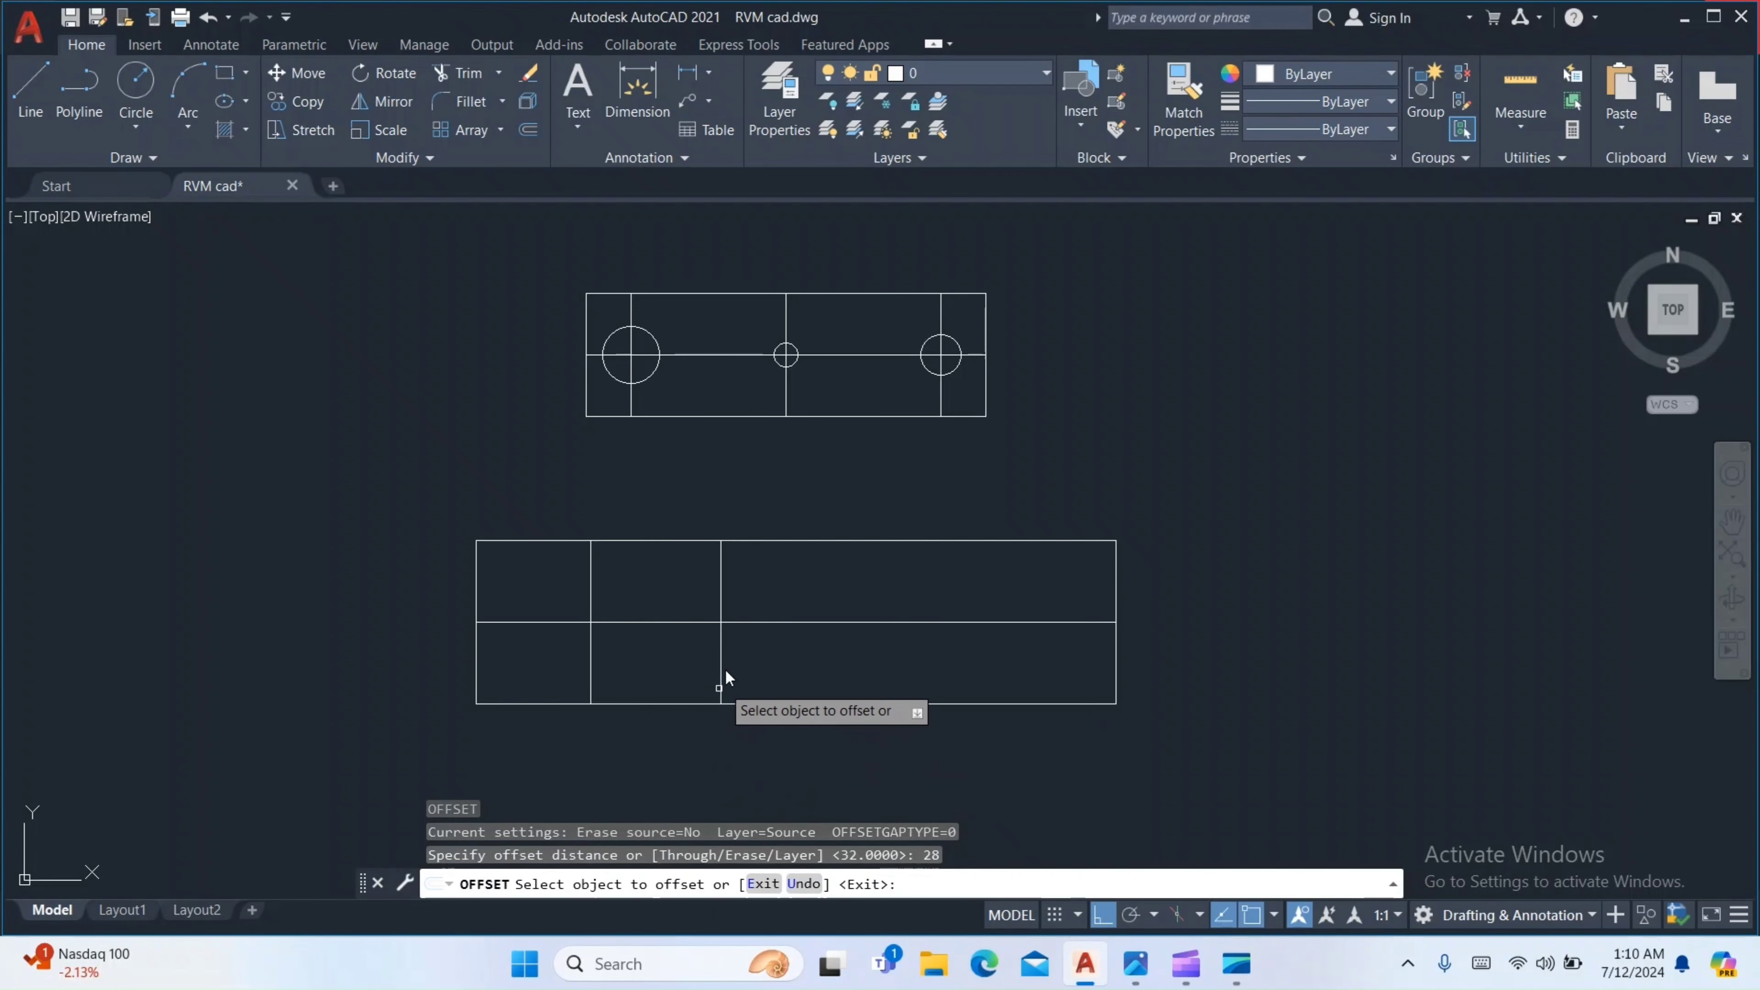
left_click(721, 583)
left_click(799, 614)
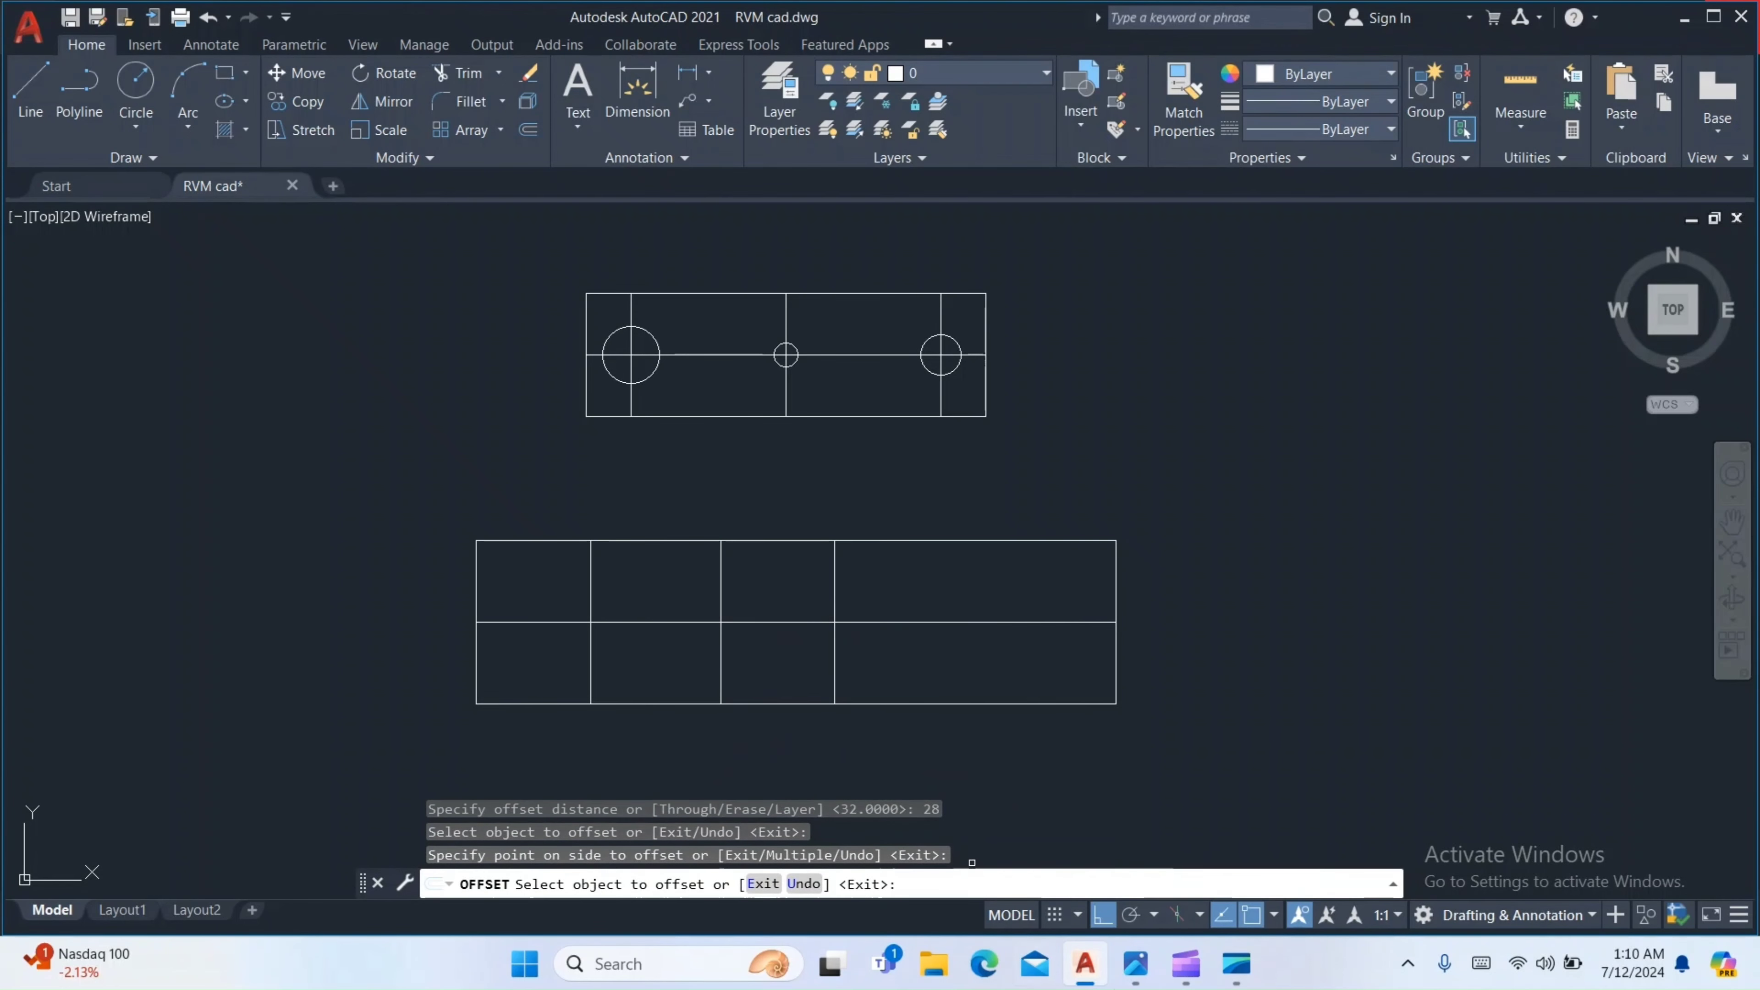
Check the next hole spacing in Photos, then offset the third vertical centre line 25 to the right in AutoCAD
left_click(1135, 964)
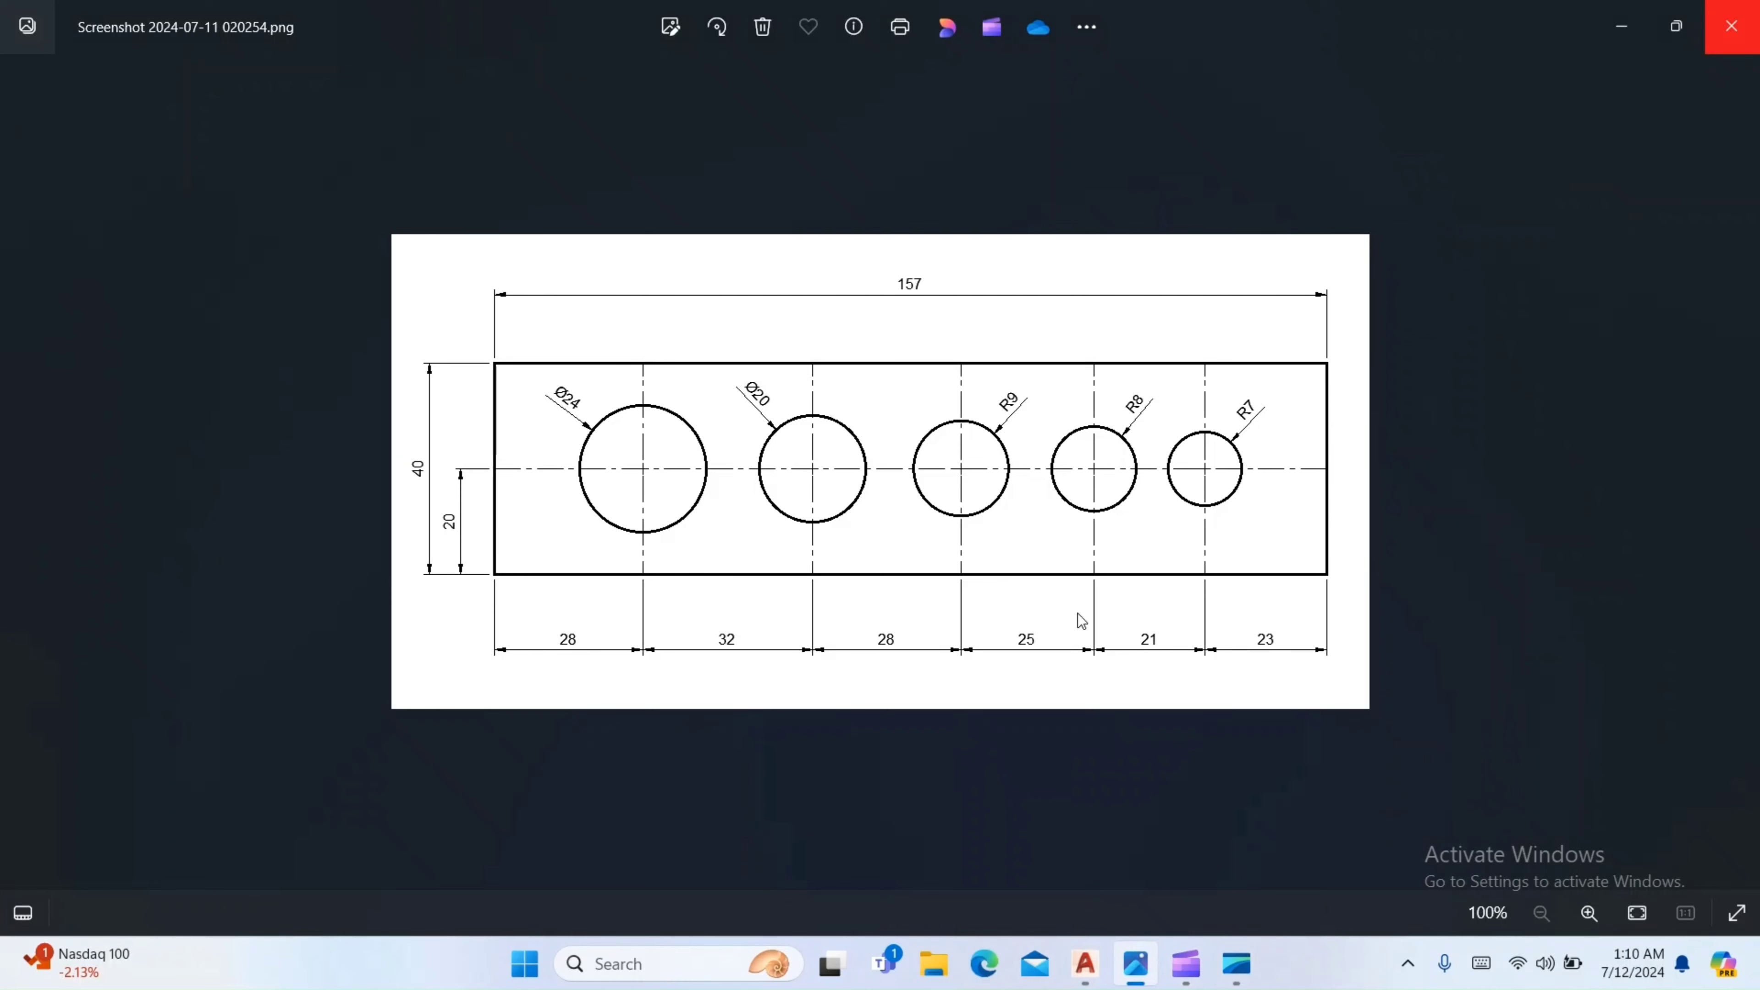
left_click(1085, 964)
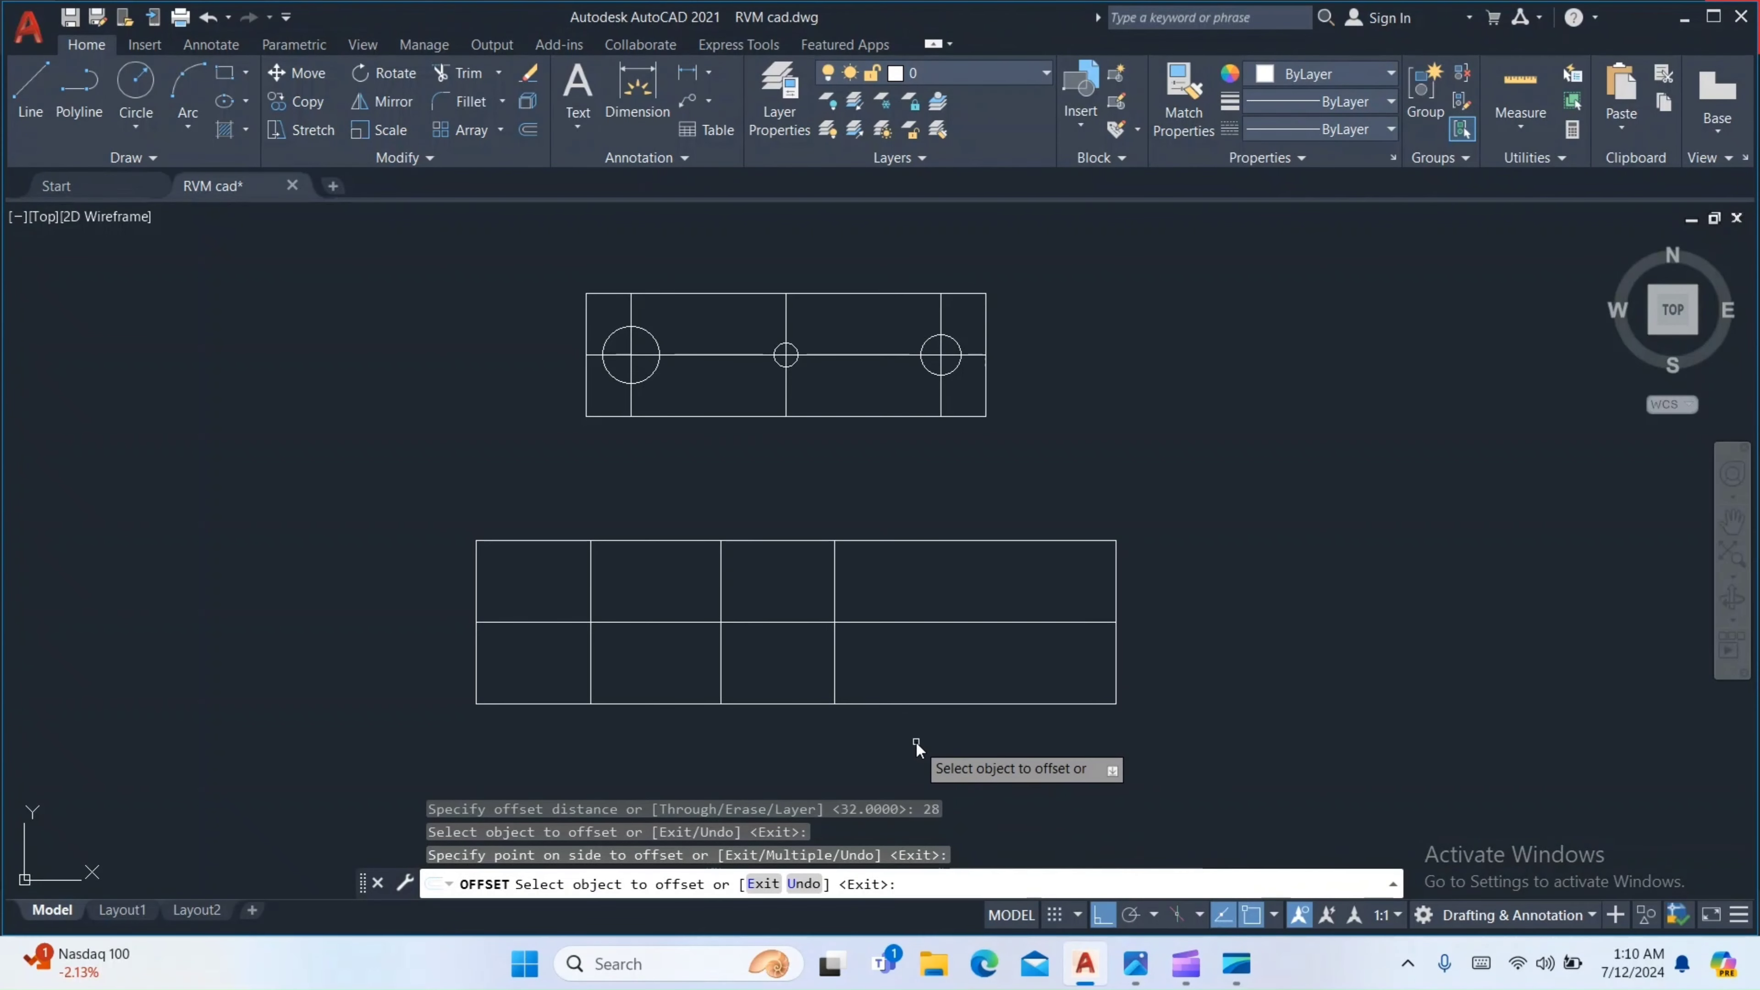
key("Escape")
type("o")
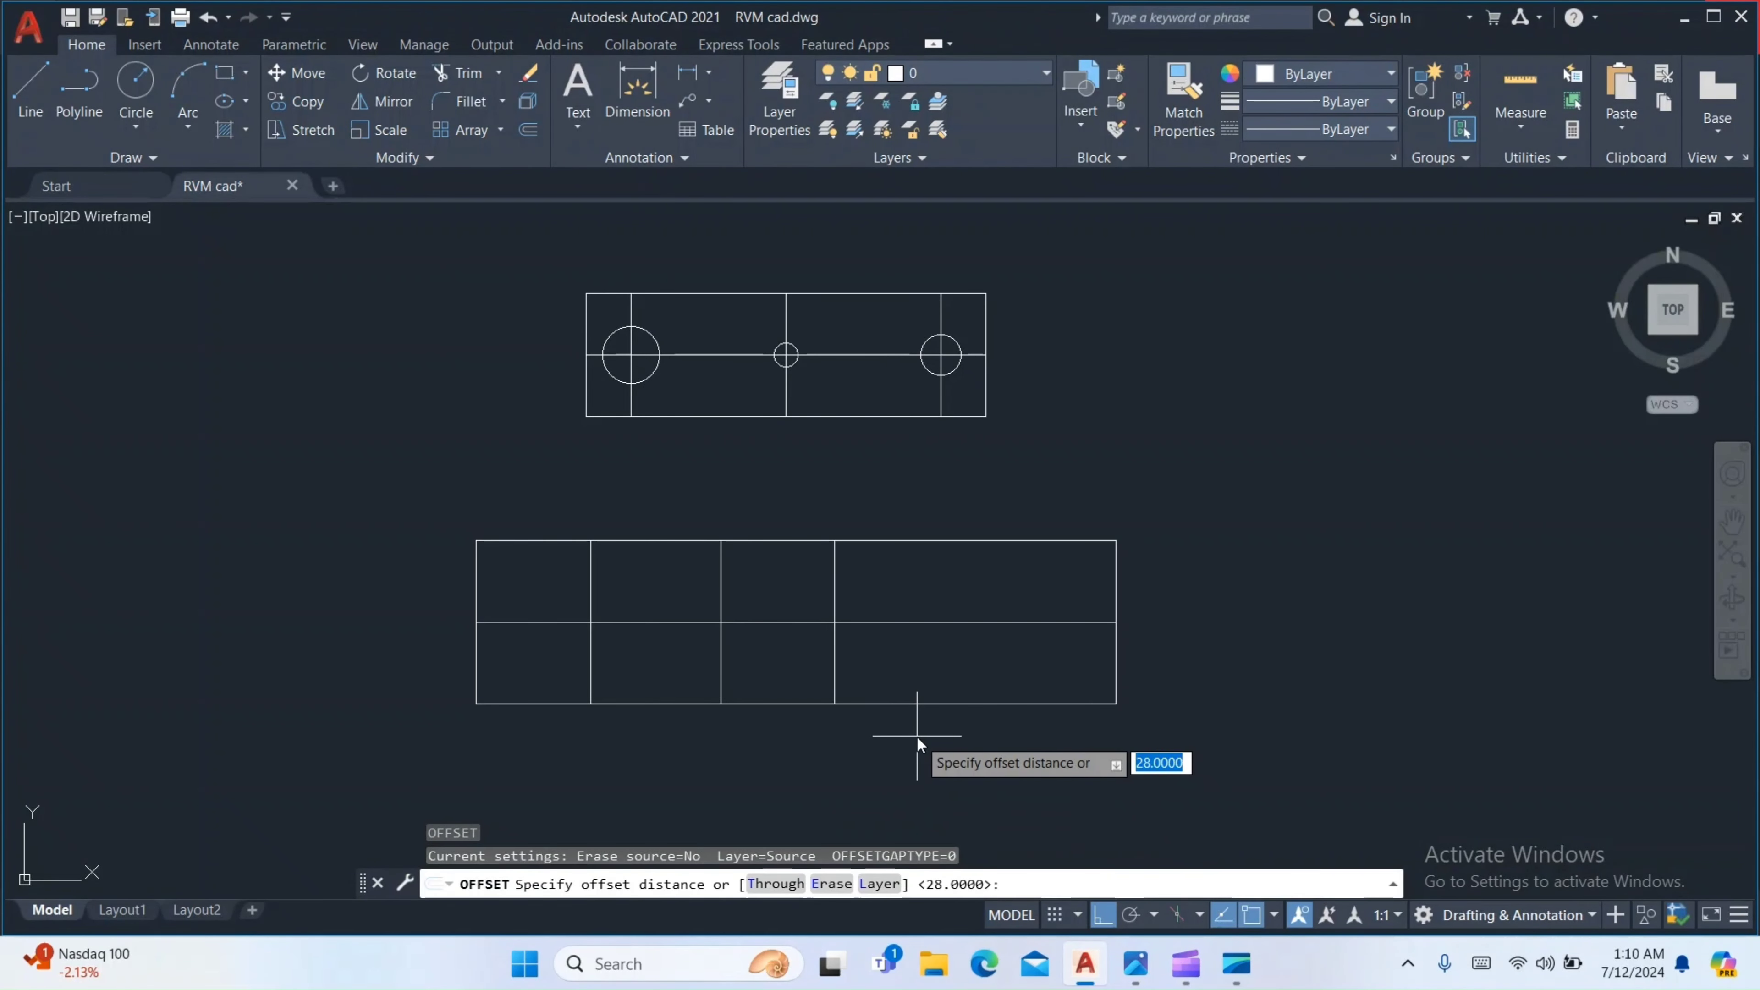
type("25")
key("Return")
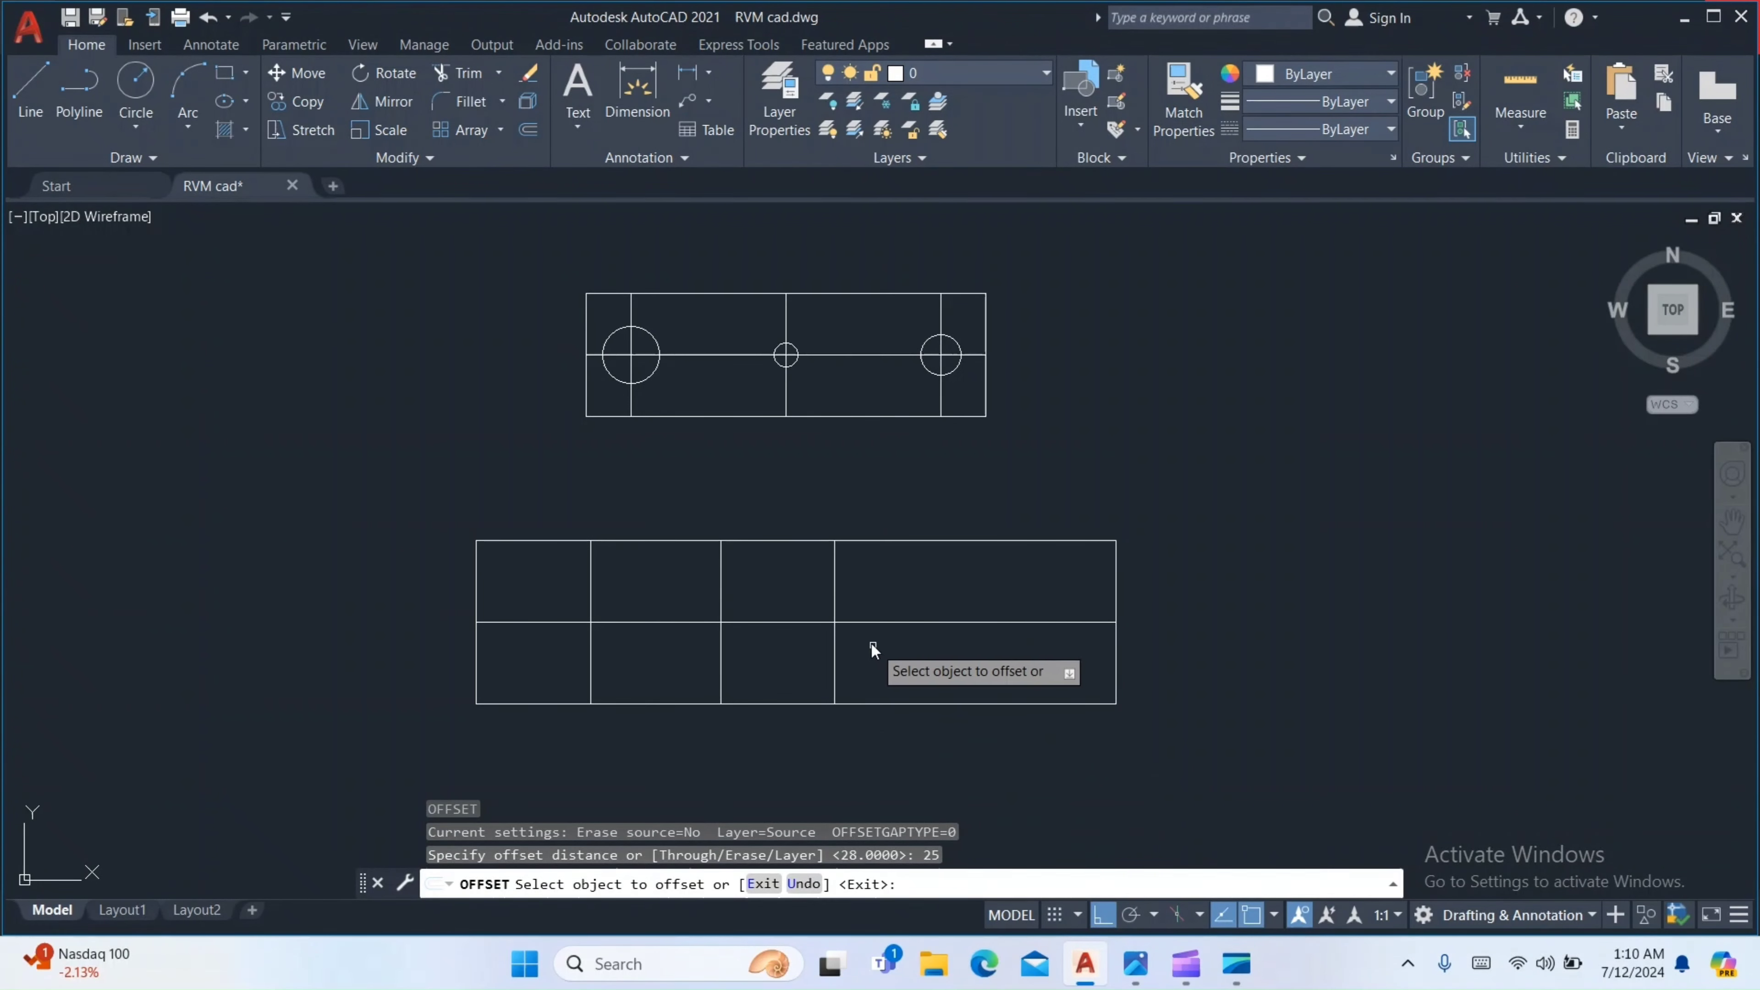
left_click(835, 586)
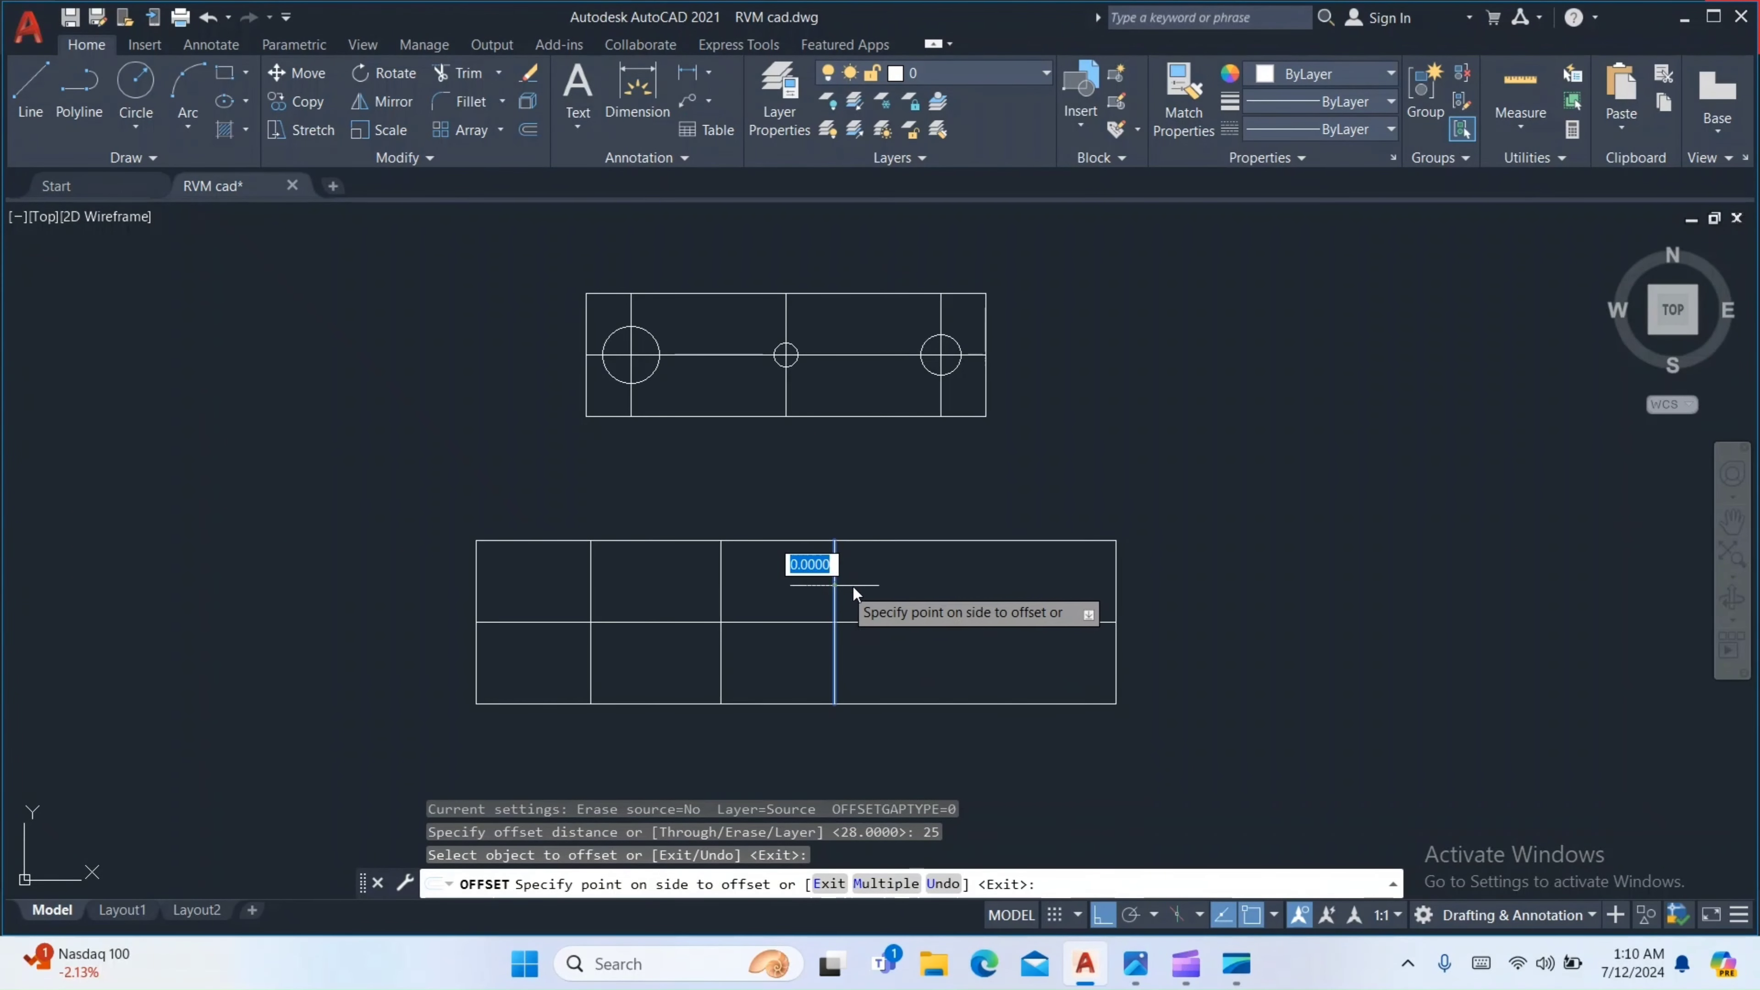
left_click(922, 586)
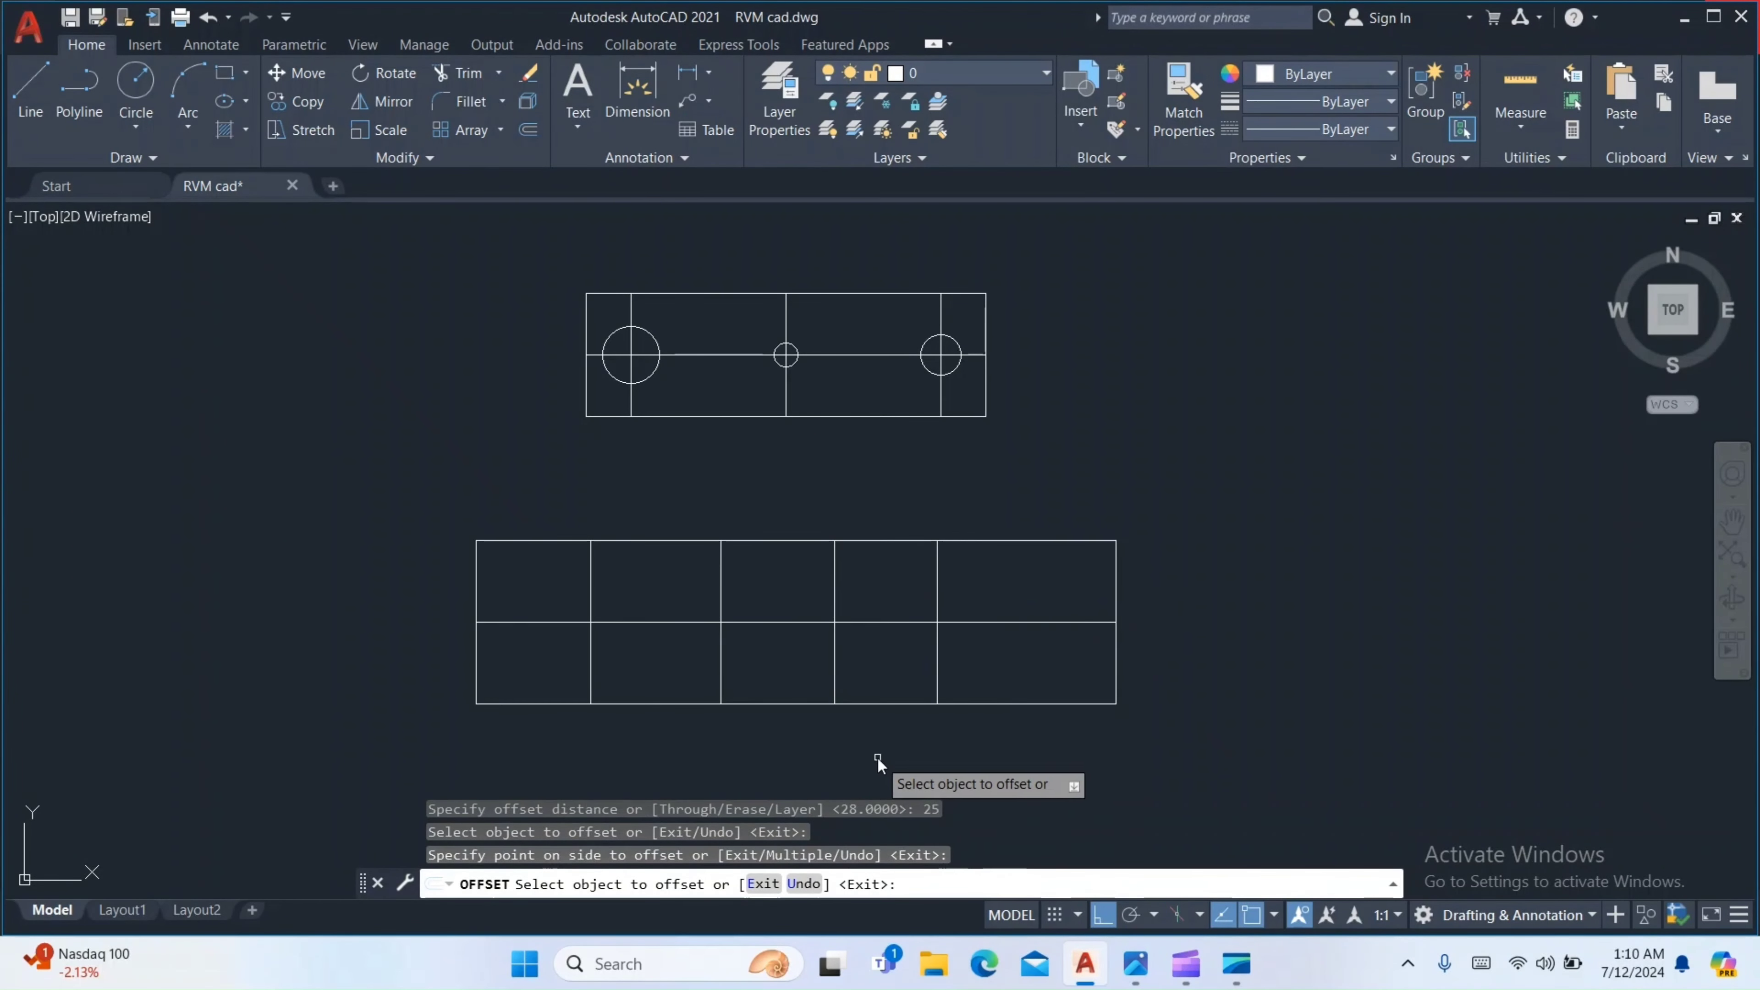
key("Return")
Offset the fourth vertical centre line 21 to the right and end the Offset command
type("o")
key("Return")
type("21")
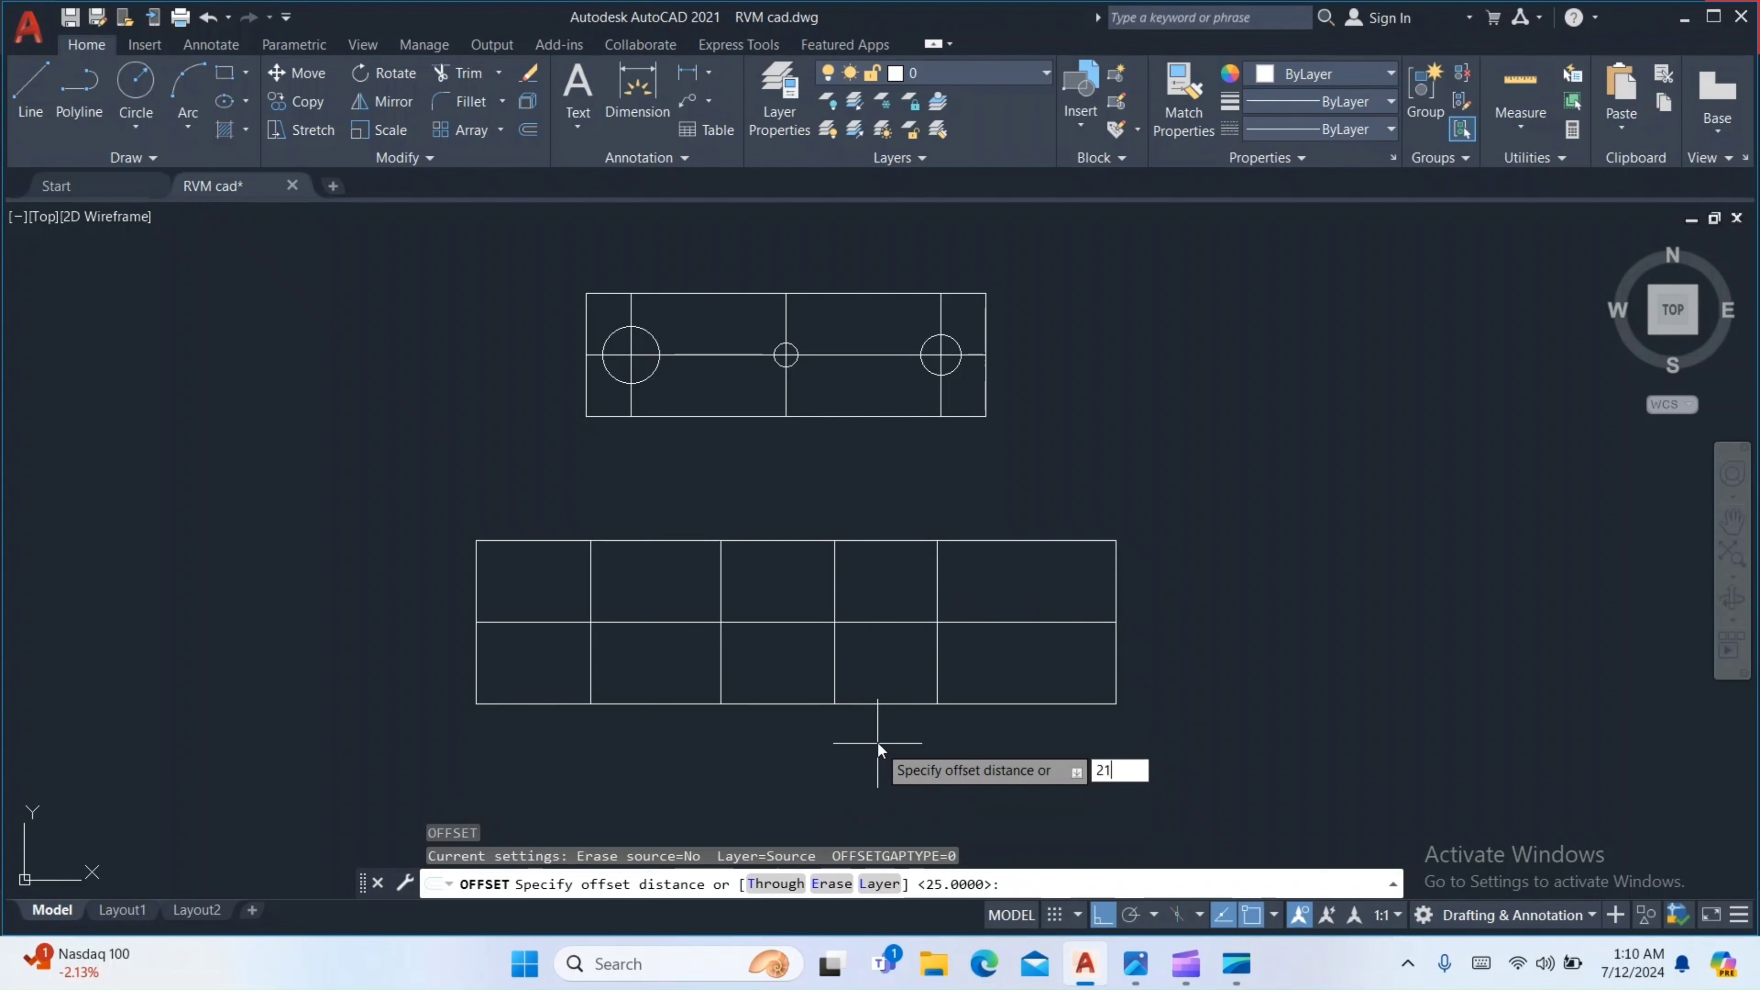
key("Return")
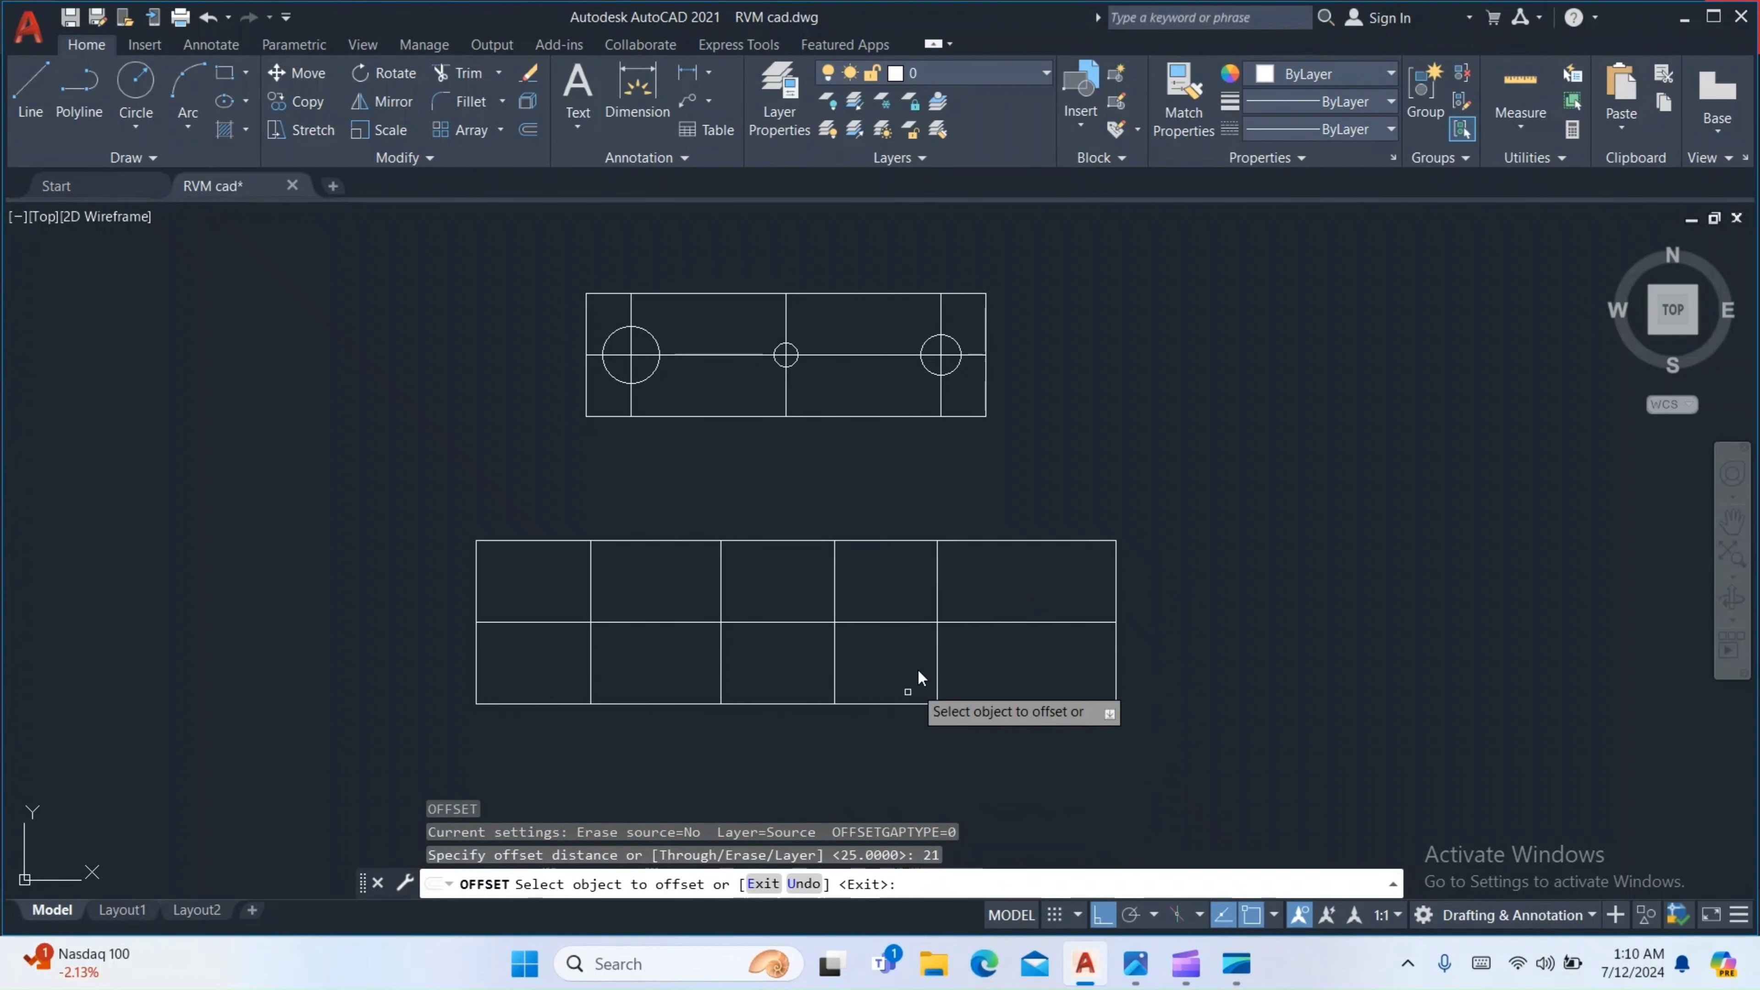
left_click(936, 589)
left_click(1010, 595)
key("Return")
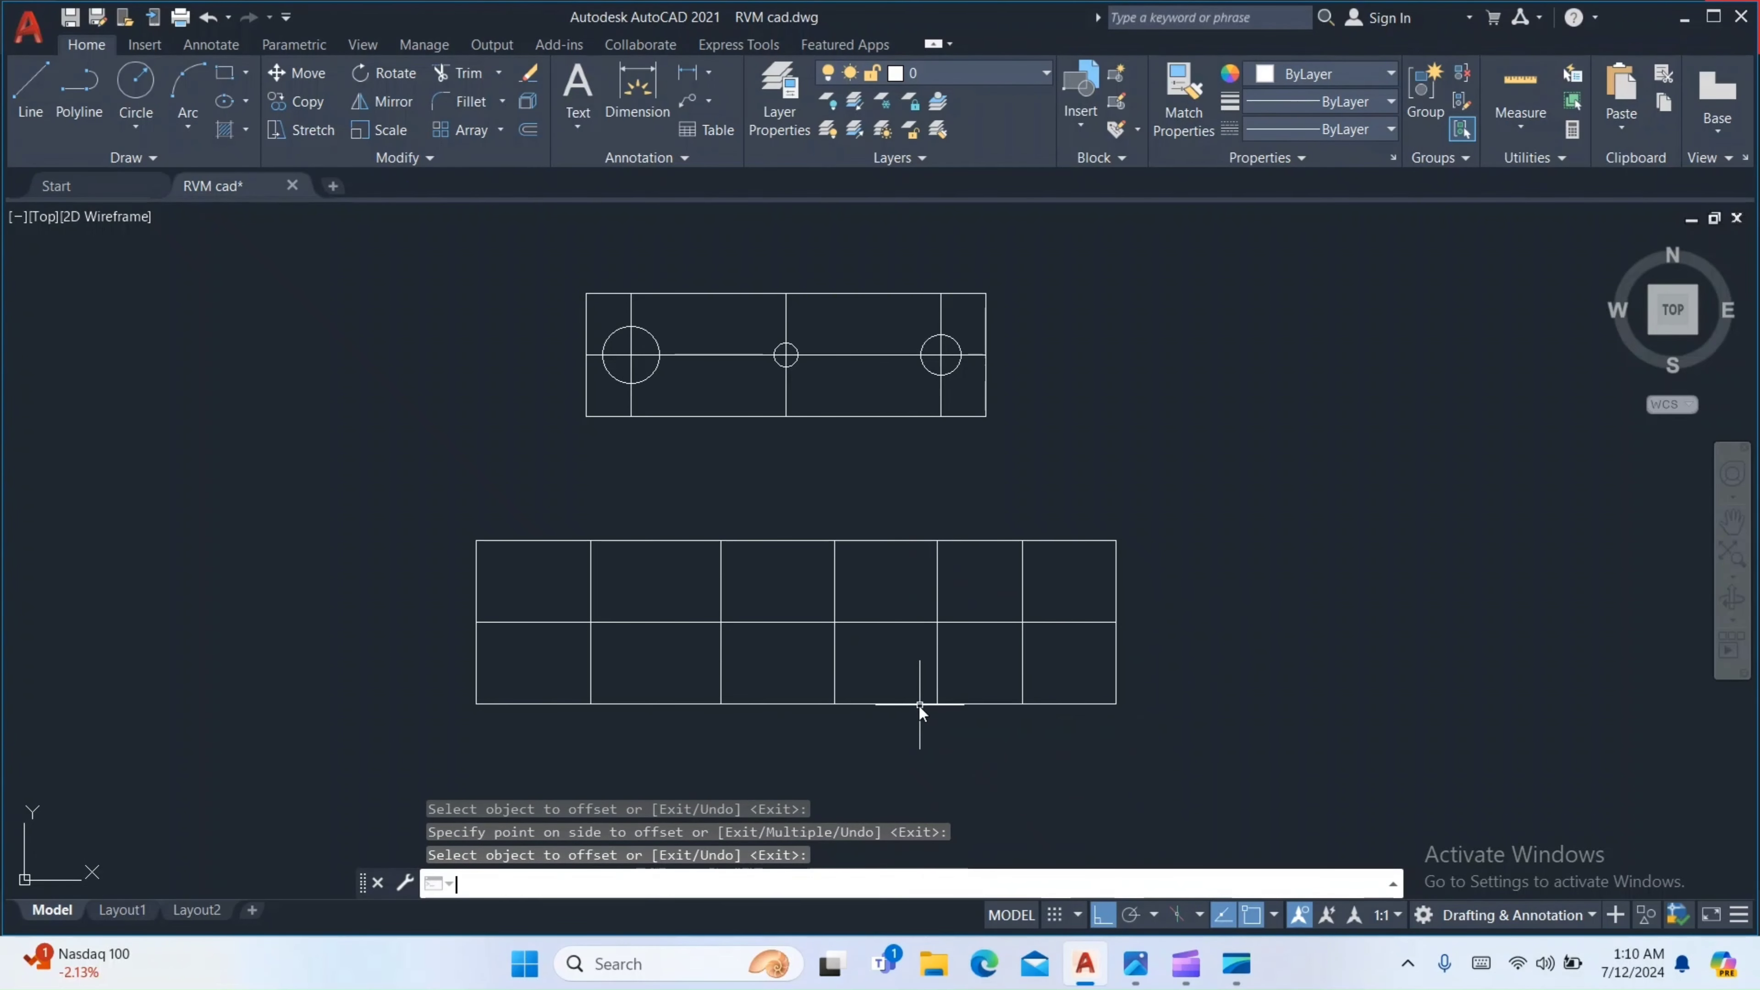
key("Escape")
Check the hole sizes in Photos, then draw a circle of radius 12 at the lower plate's first centre-line intersection in AutoCAD
middle_click_drag(843, 728, 814, 669)
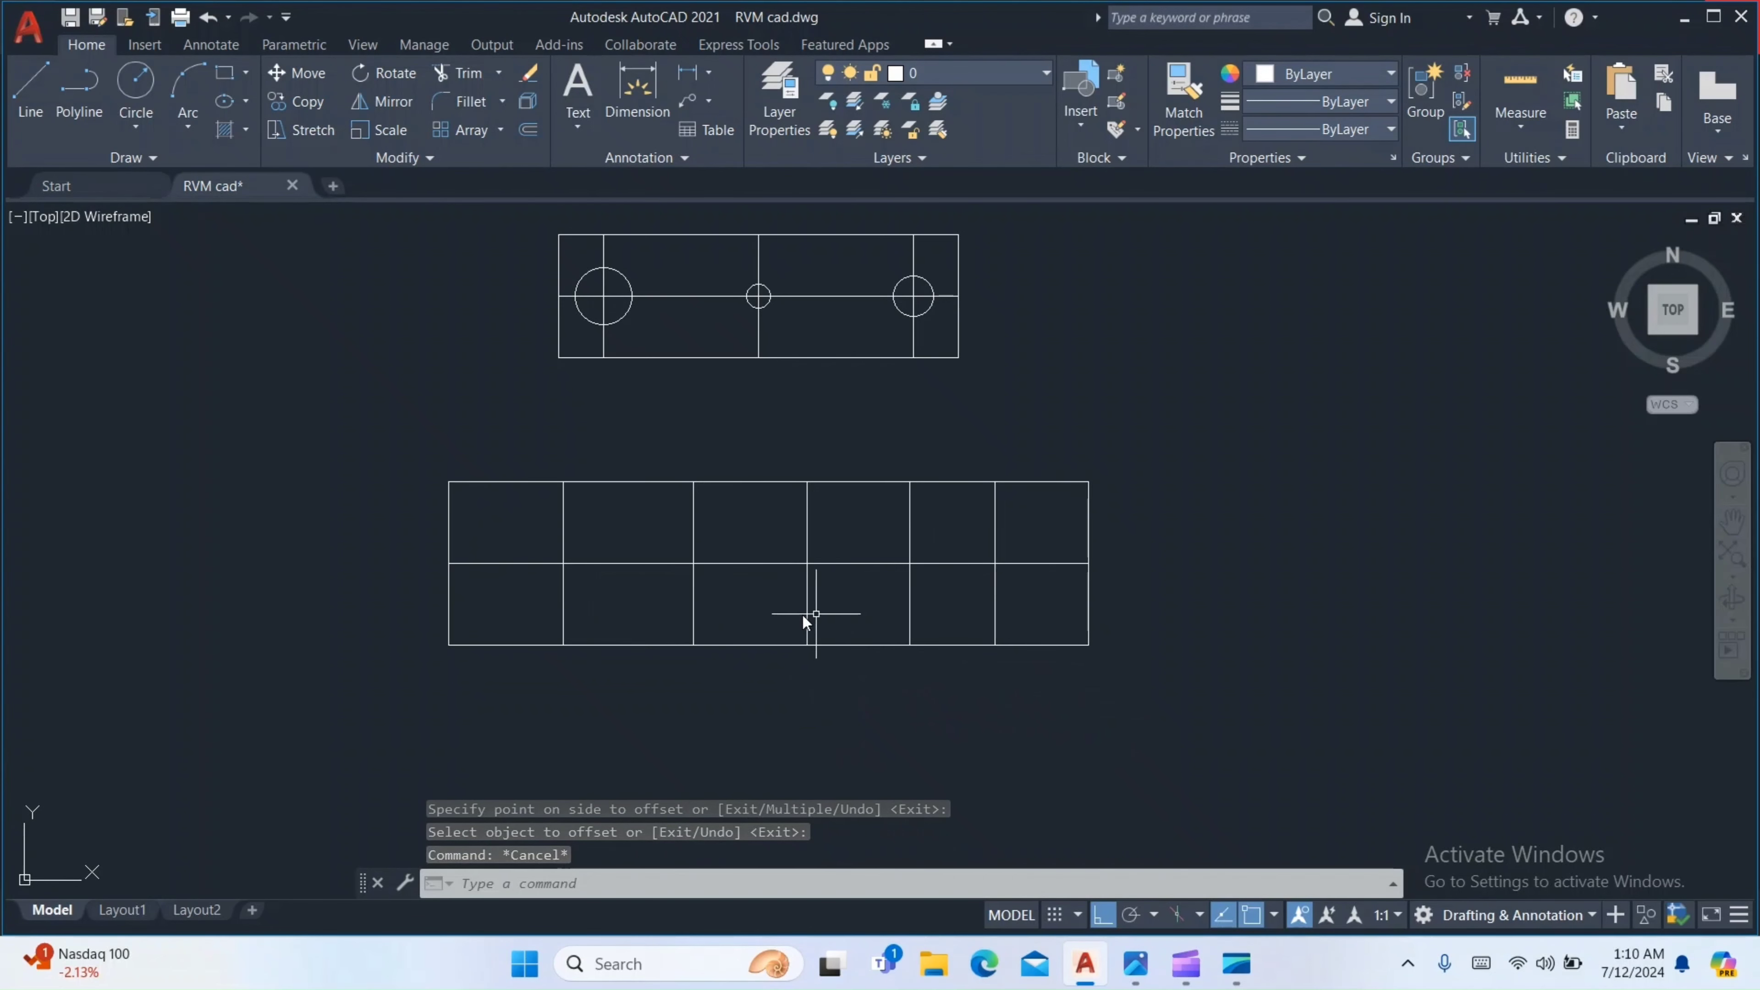
left_click(1137, 958)
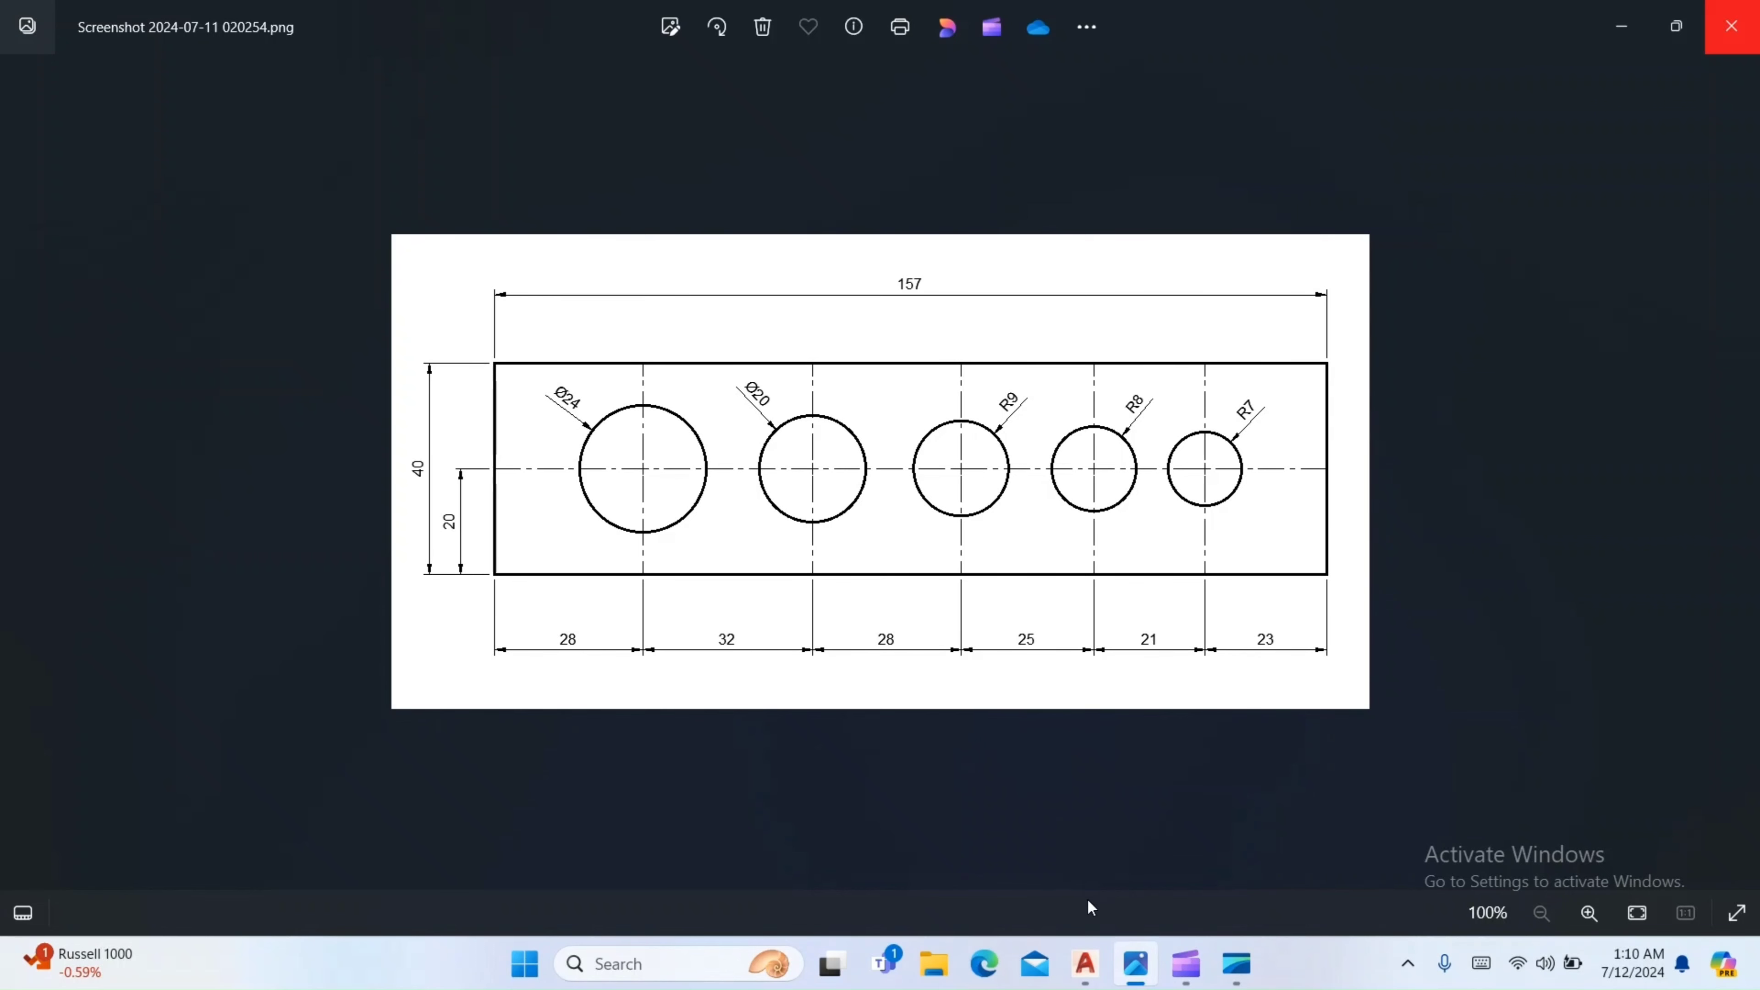
left_click(1085, 963)
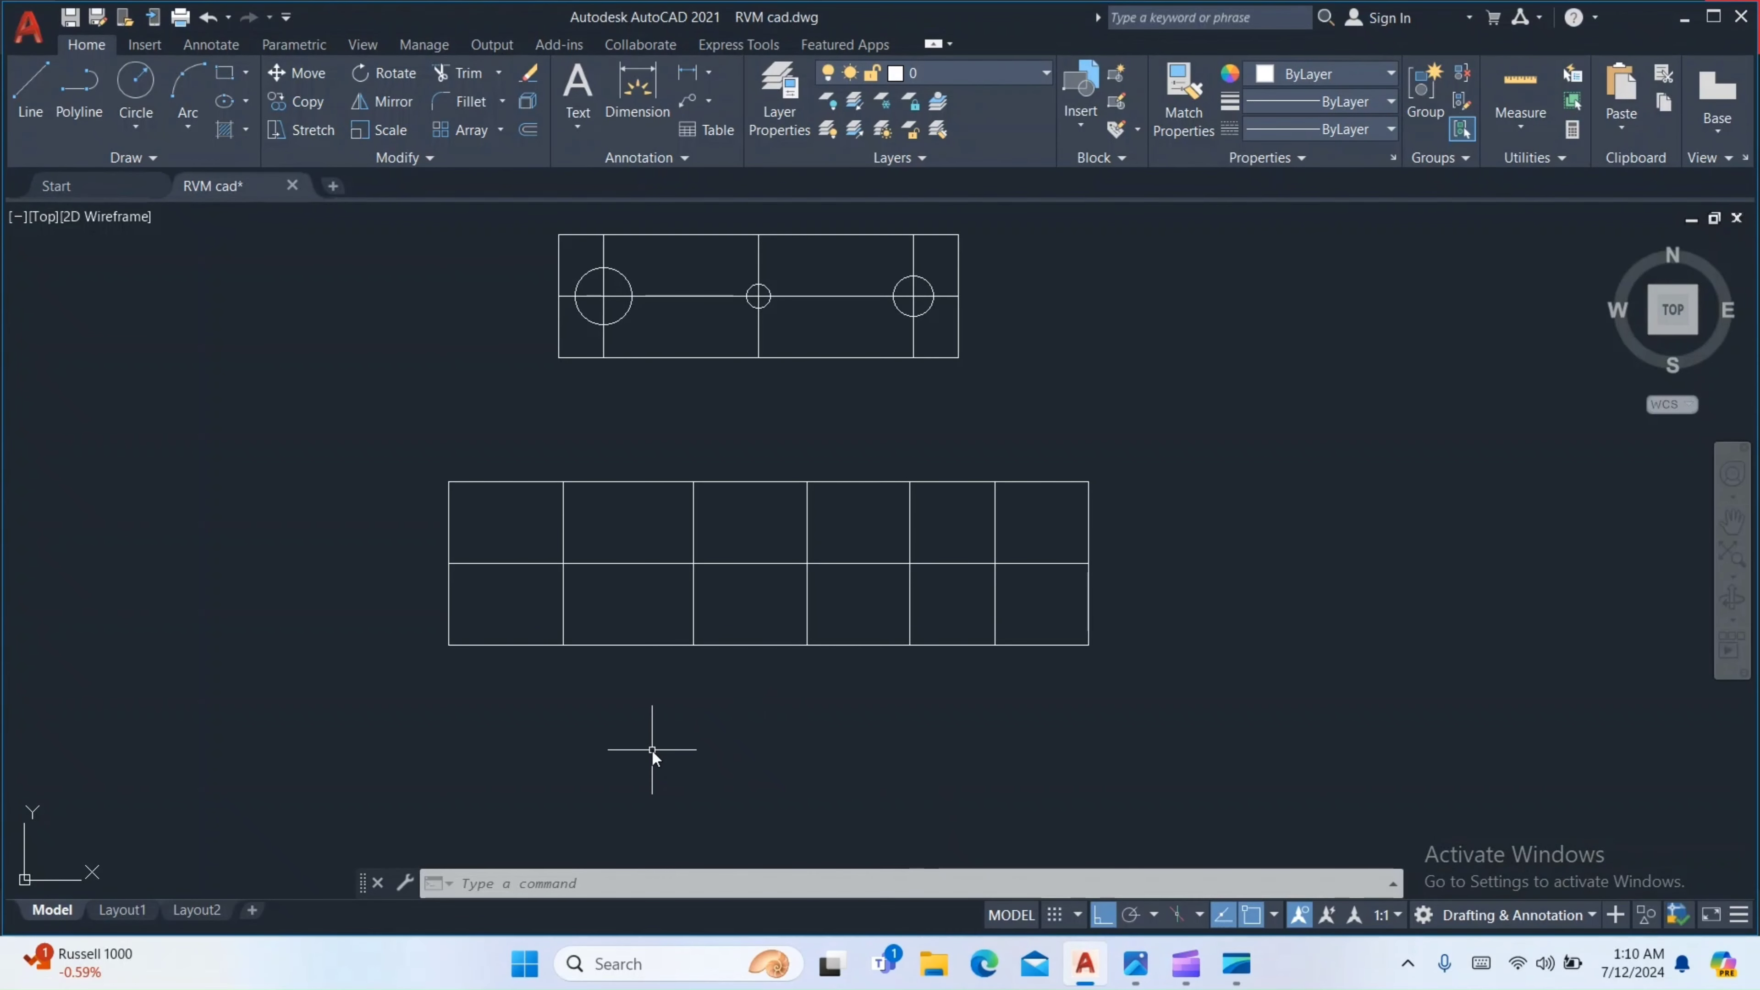
type("c")
key("Return")
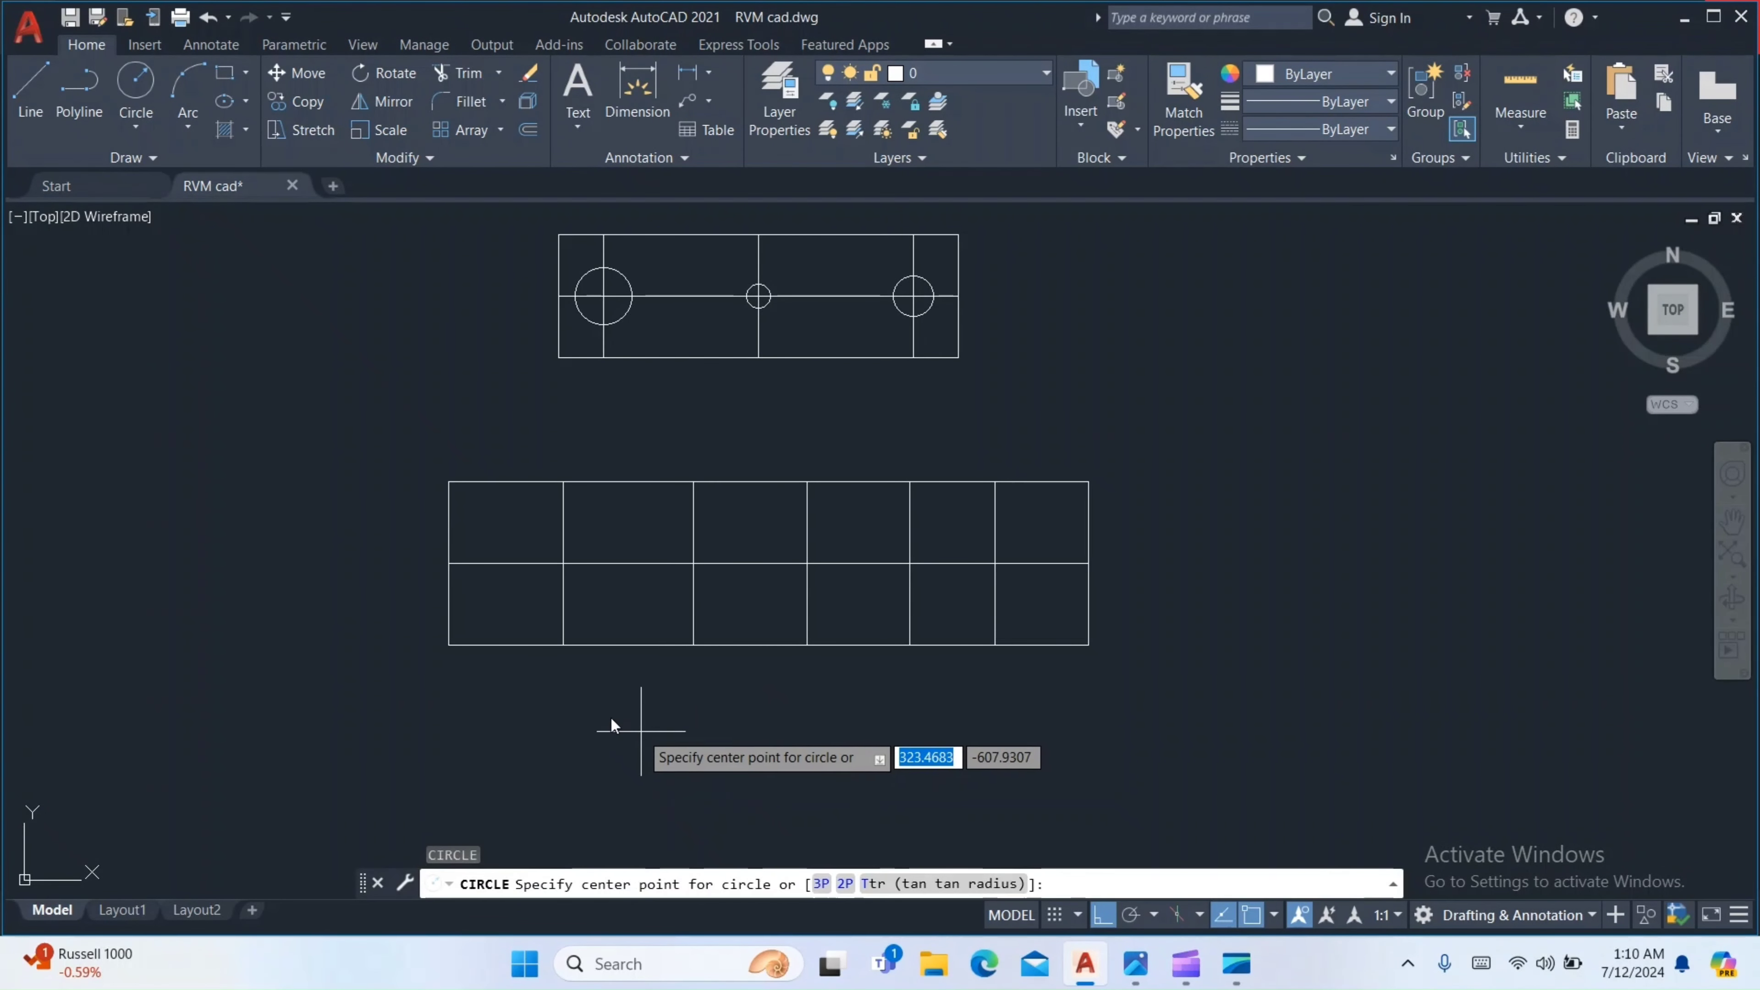
left_click(563, 563)
type("12")
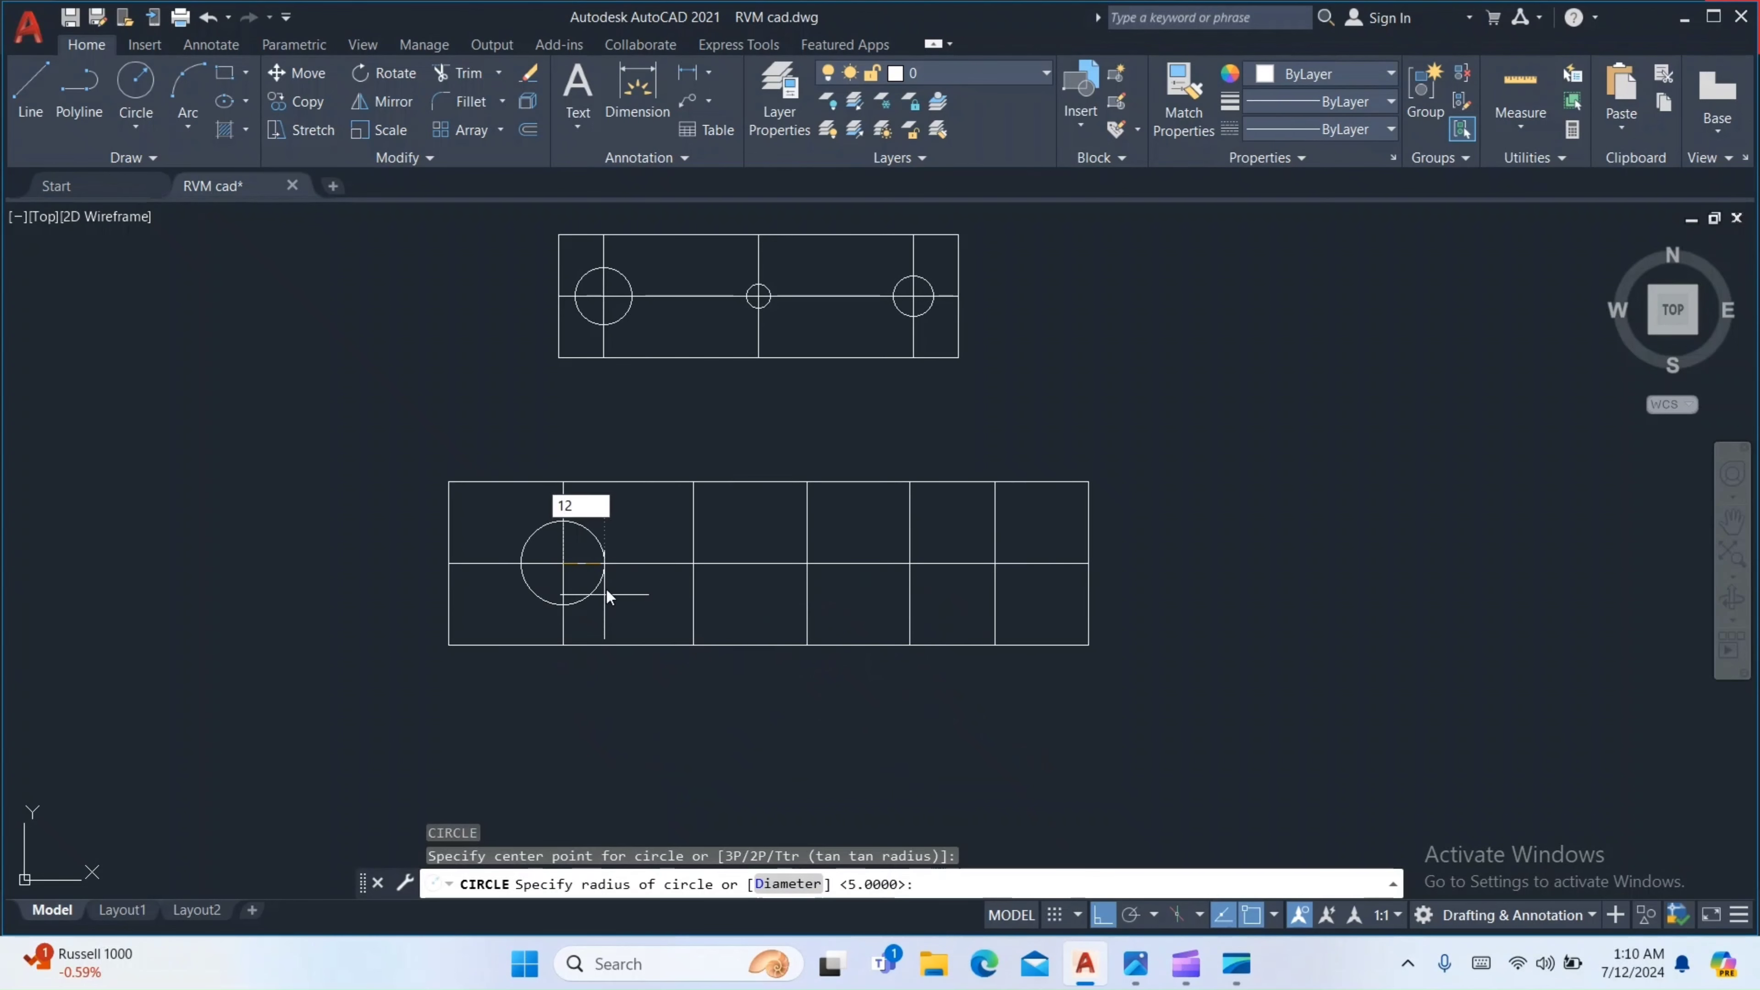
key("Return")
Draw a circle of radius 10 at the lower plate's second centre-line intersection
key("Return")
left_click(693, 565)
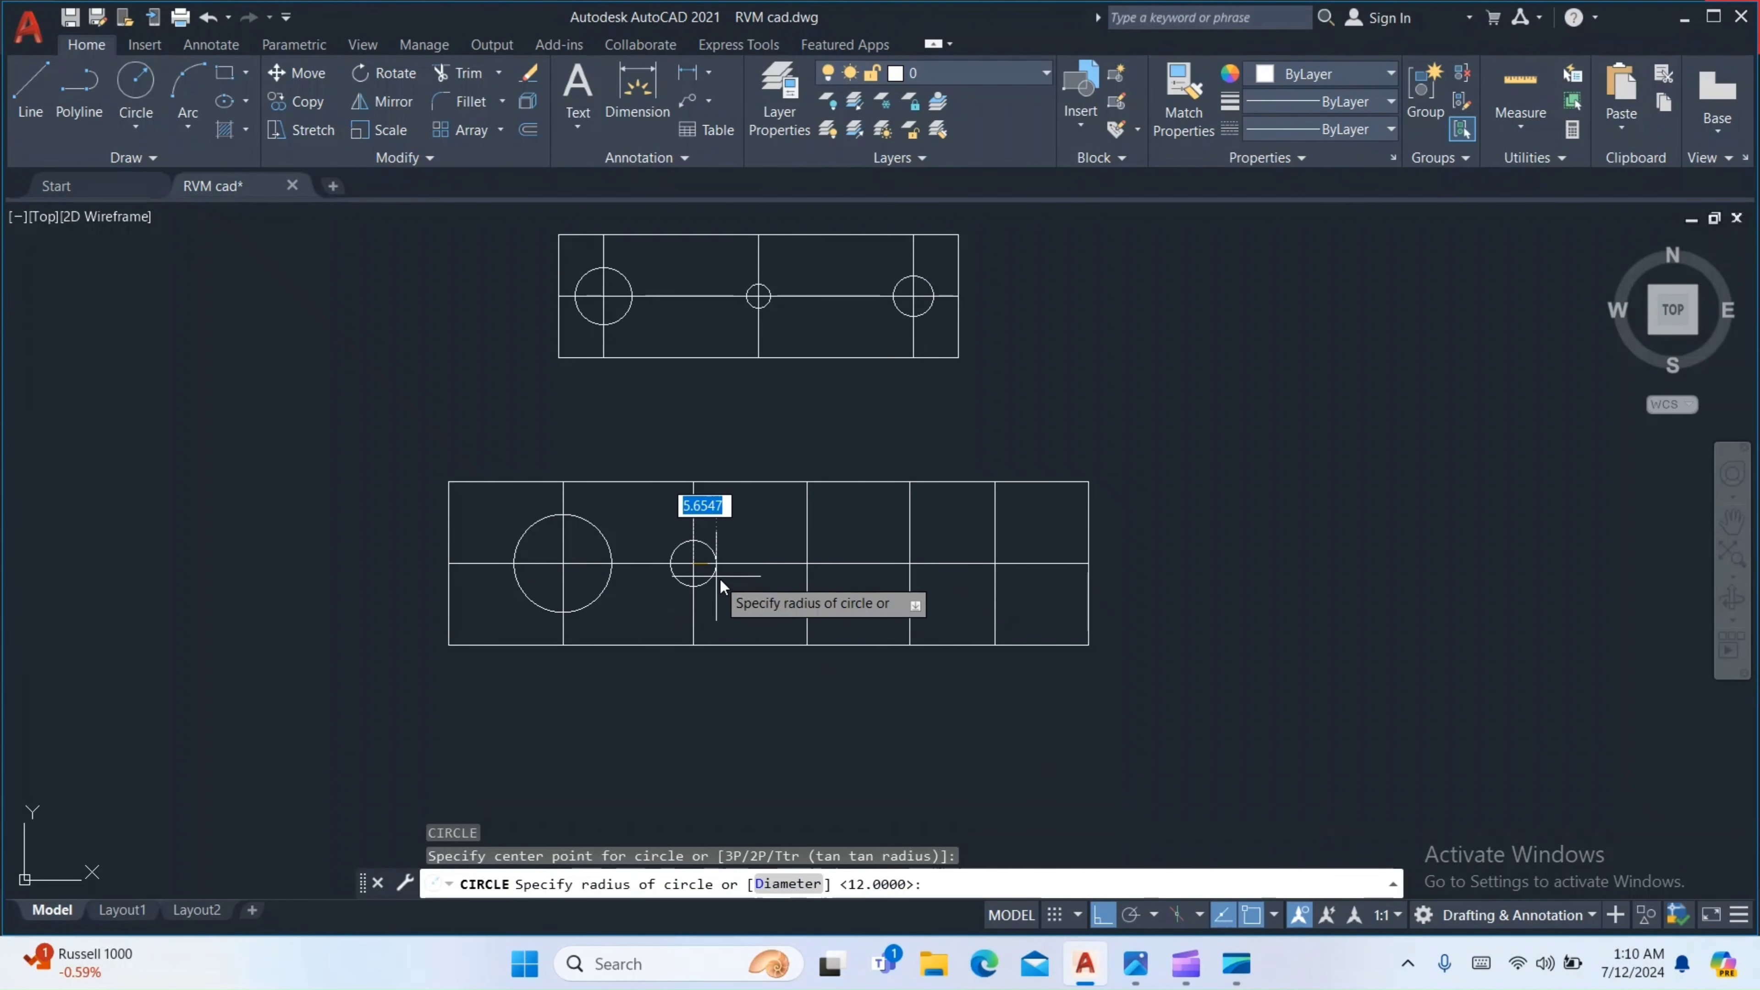
type("10")
key("Return")
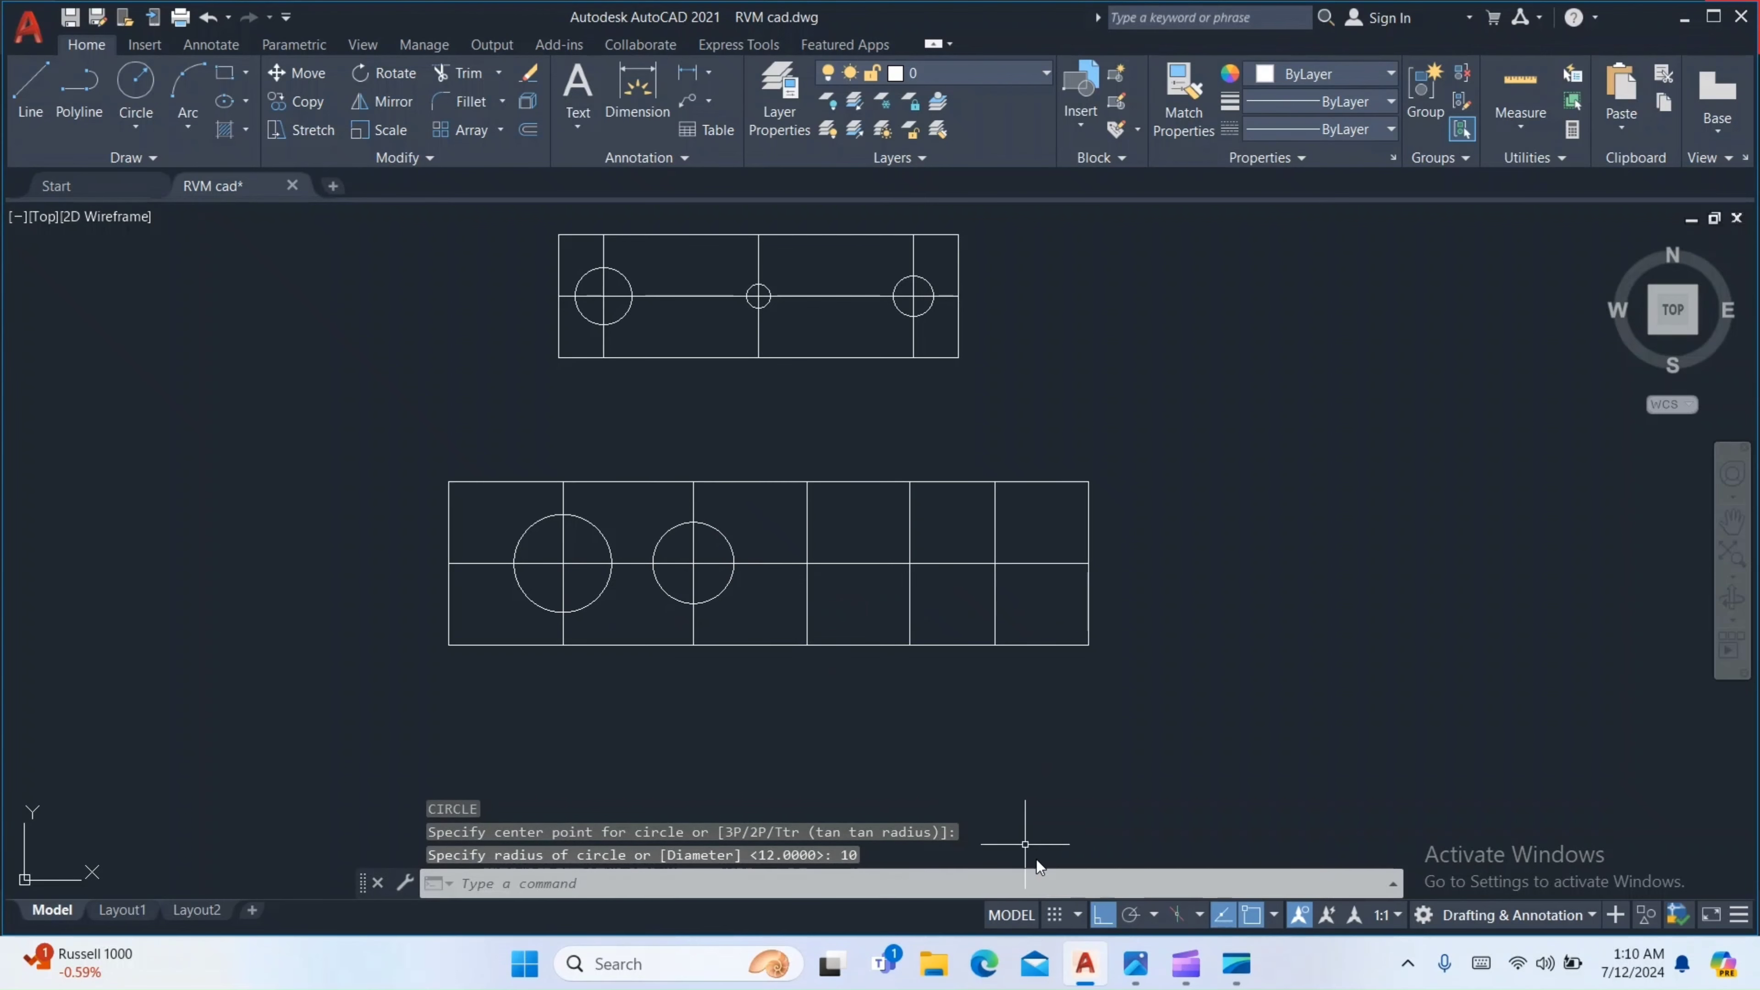
Check the third hole's size in Photos, then draw a circle of radius 9 at the lower plate's third centre-line intersection in AutoCAD
left_click(1132, 964)
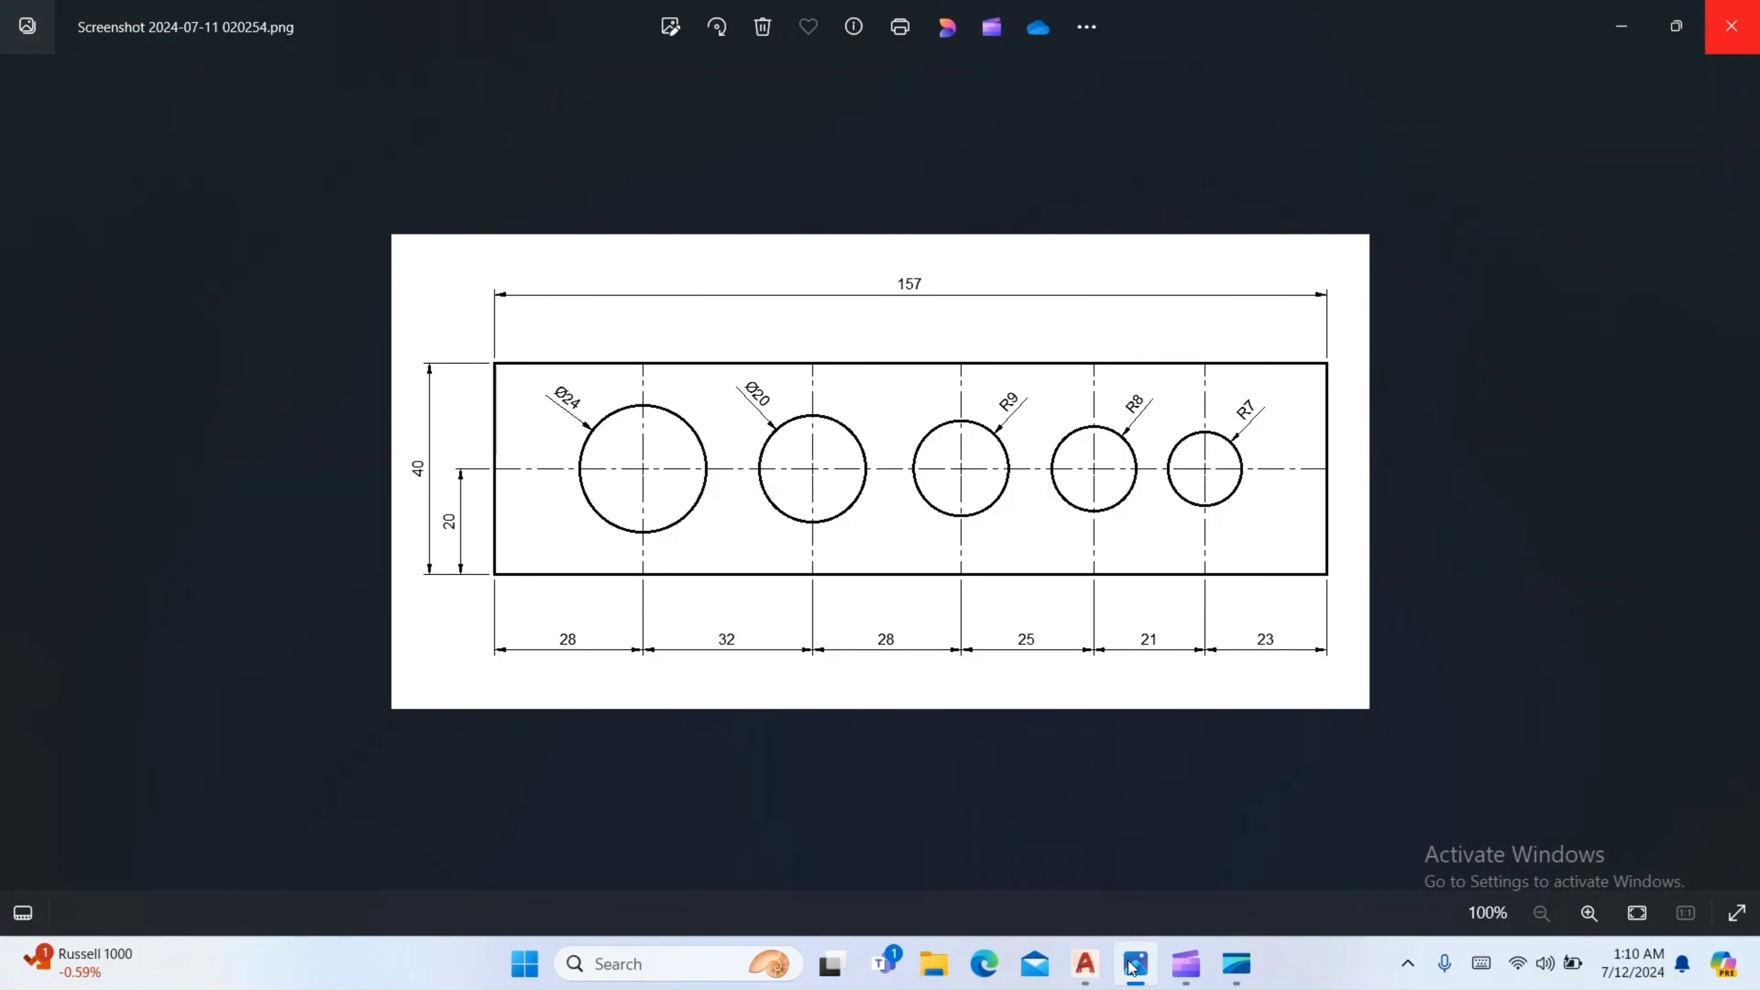
left_click(1132, 966)
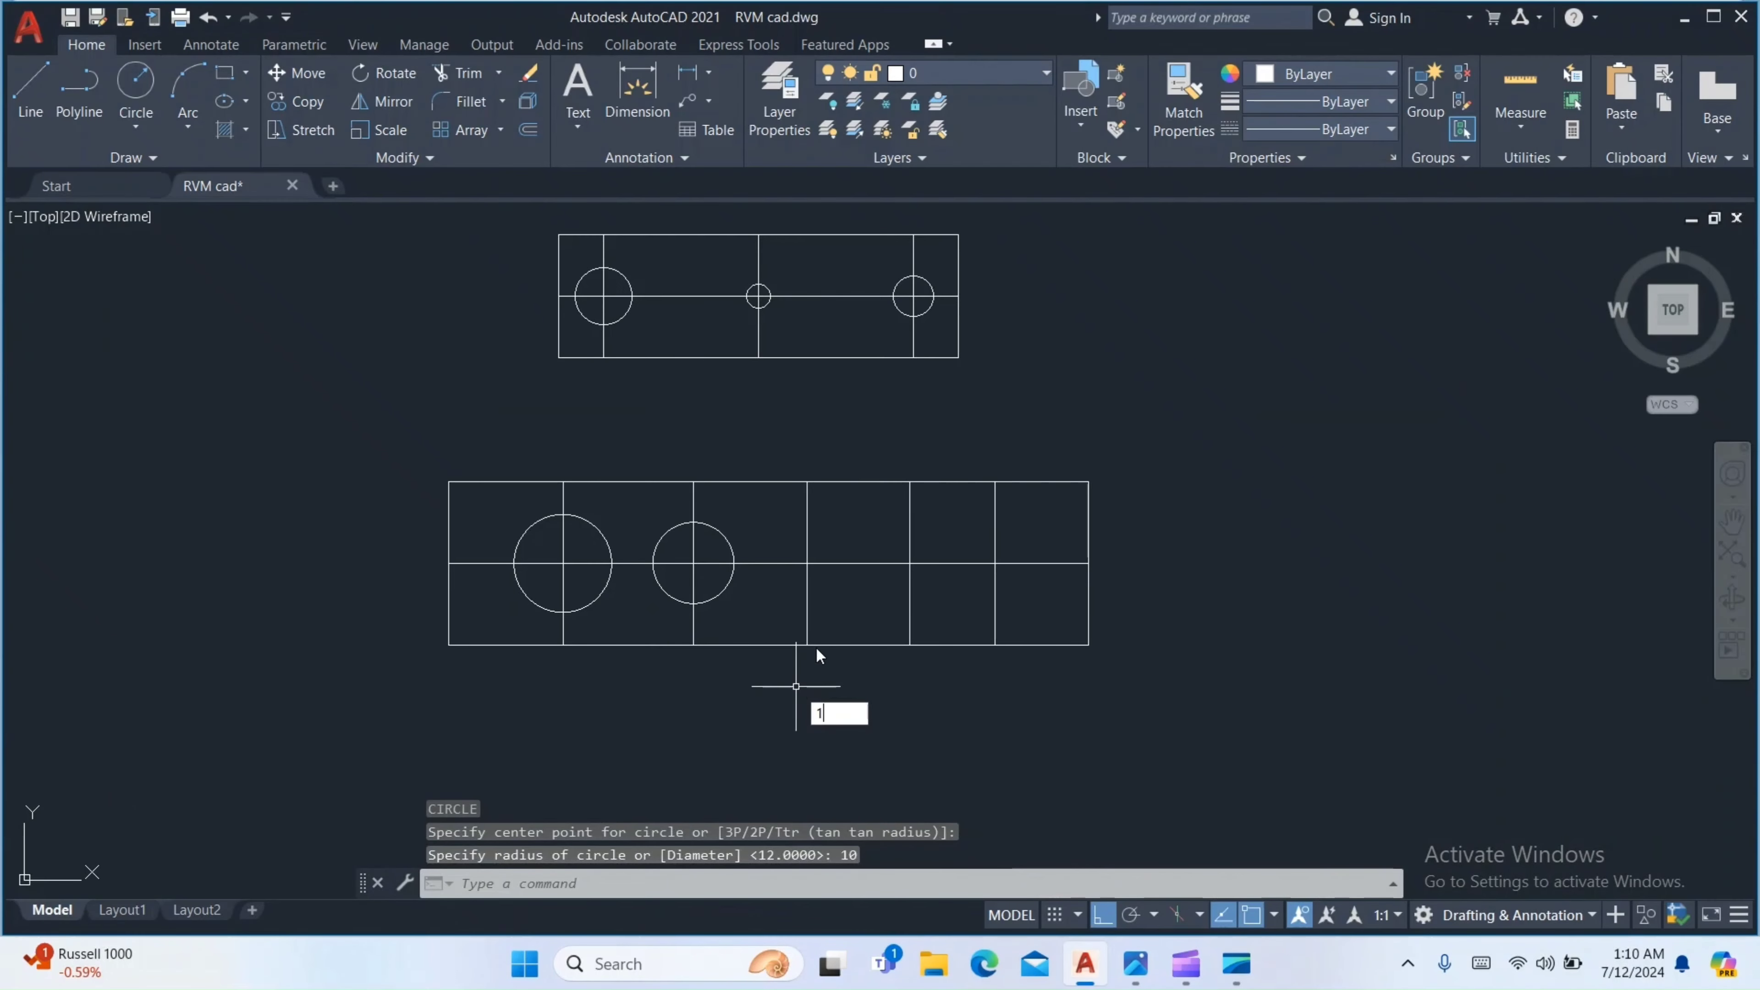
type("c")
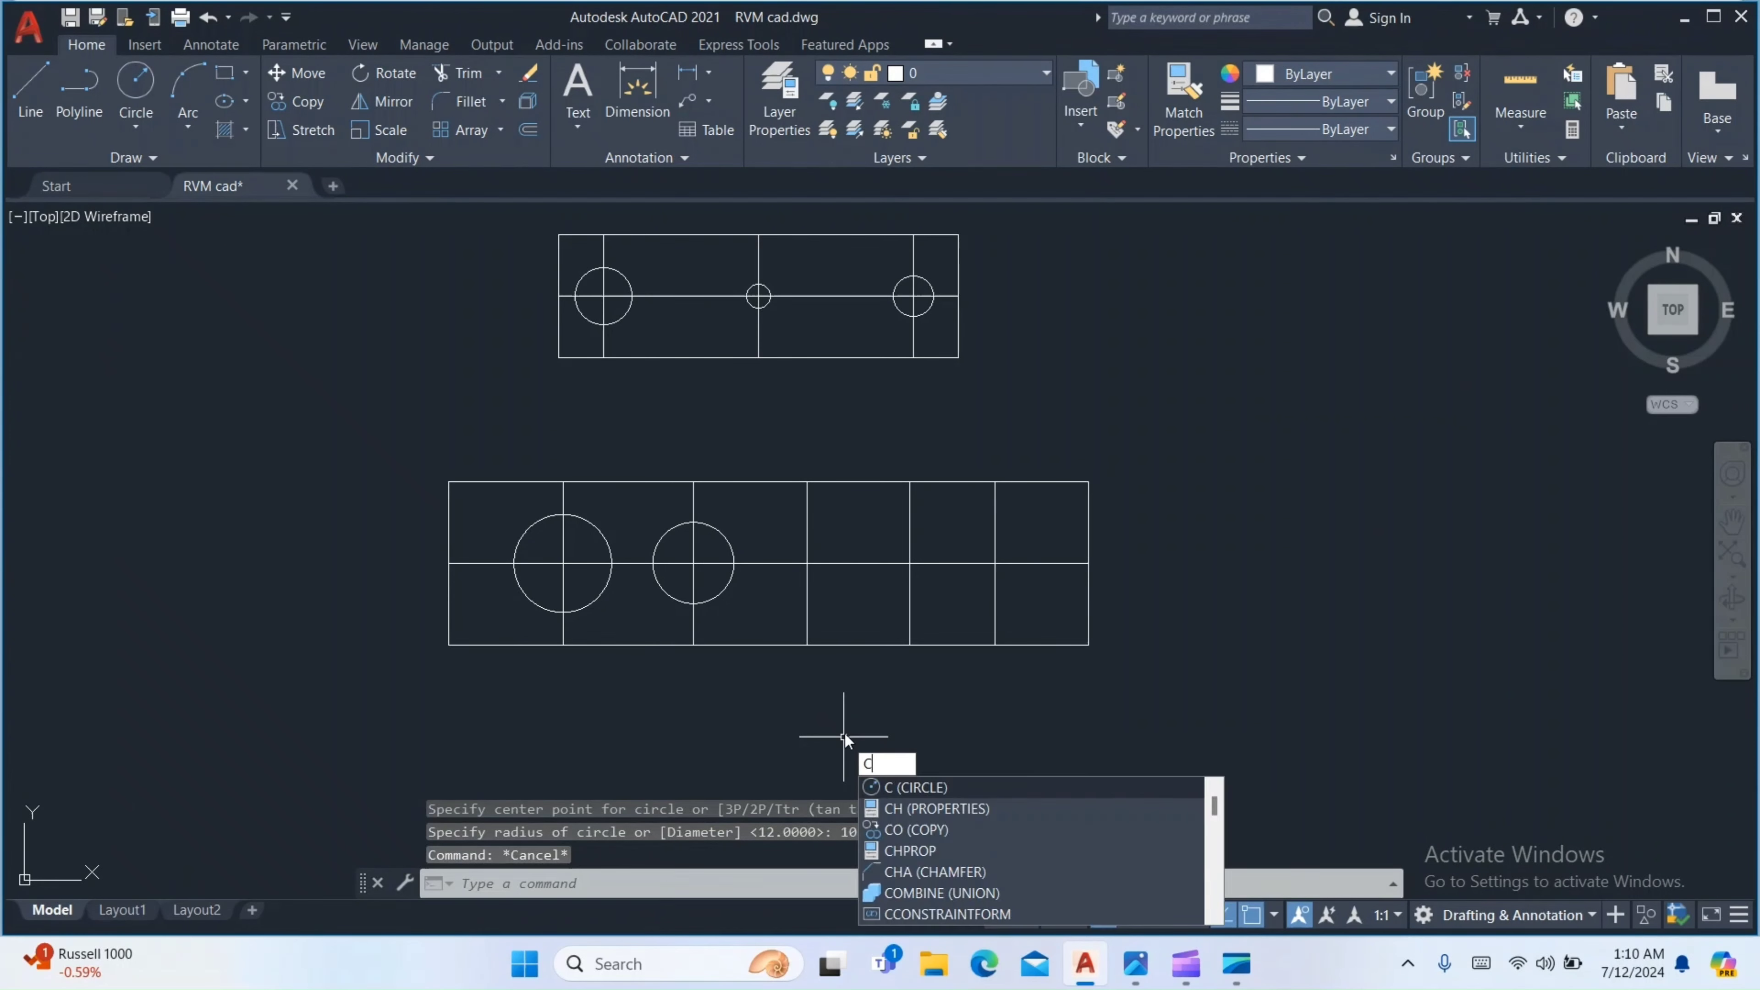
key("Return")
left_click(808, 564)
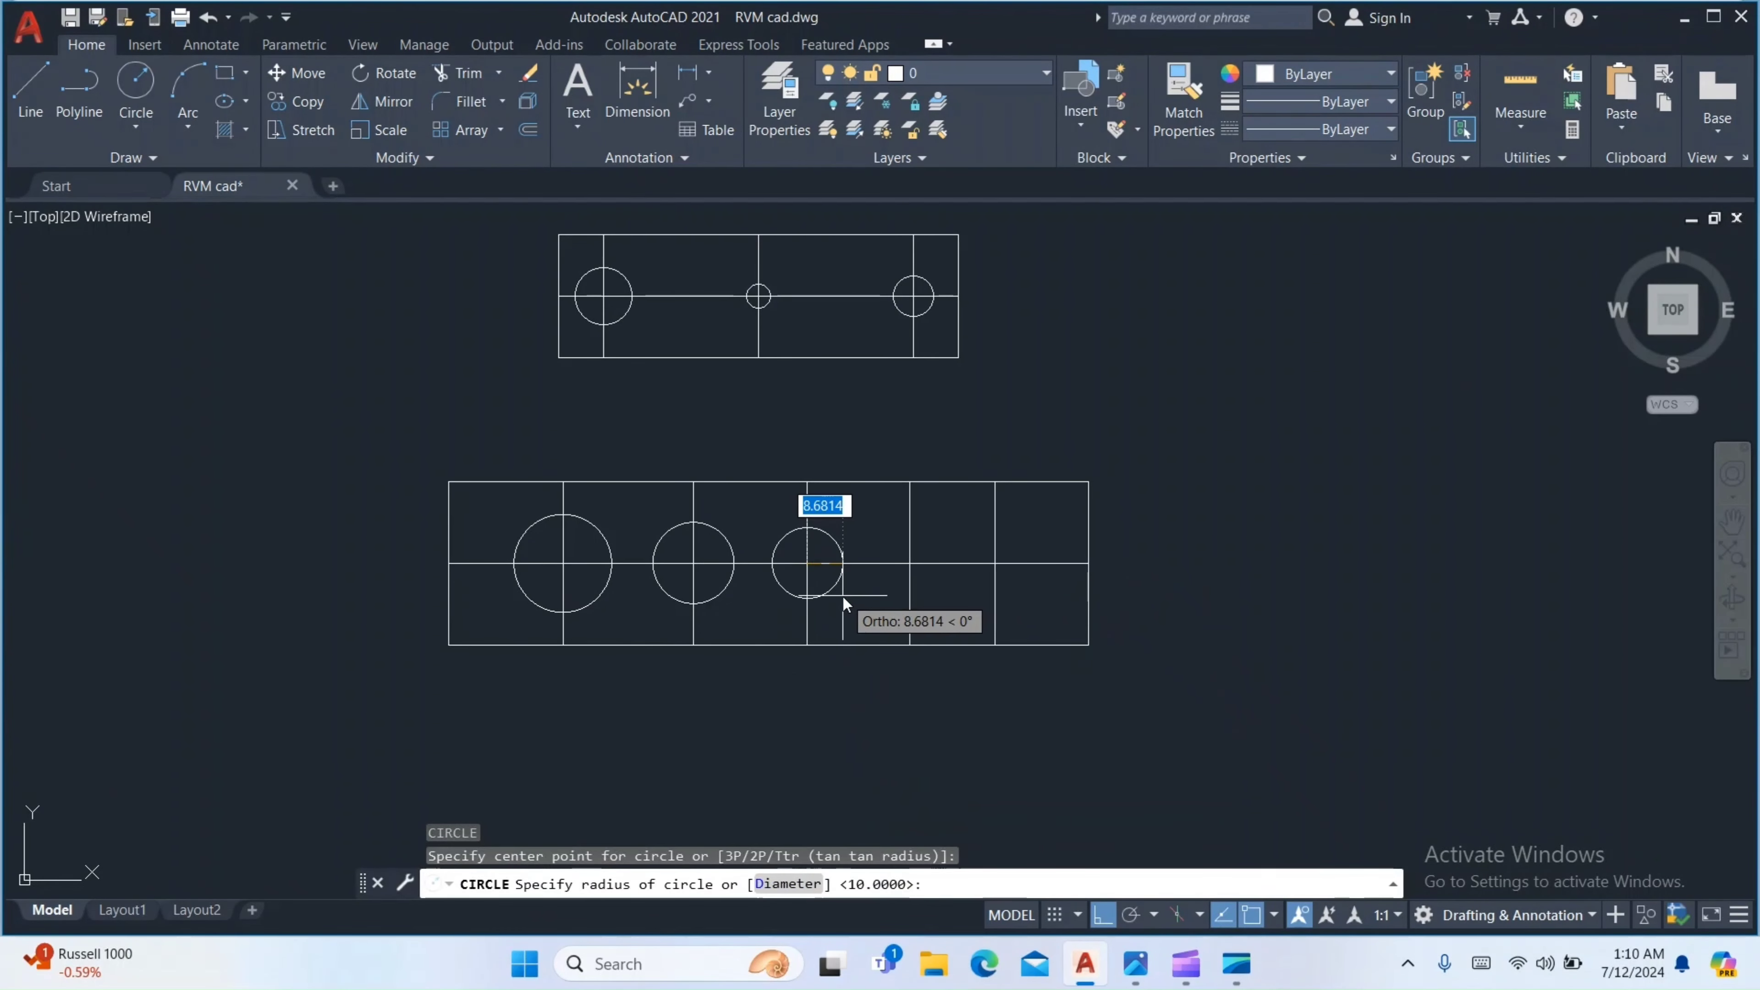
type("9")
key("Return")
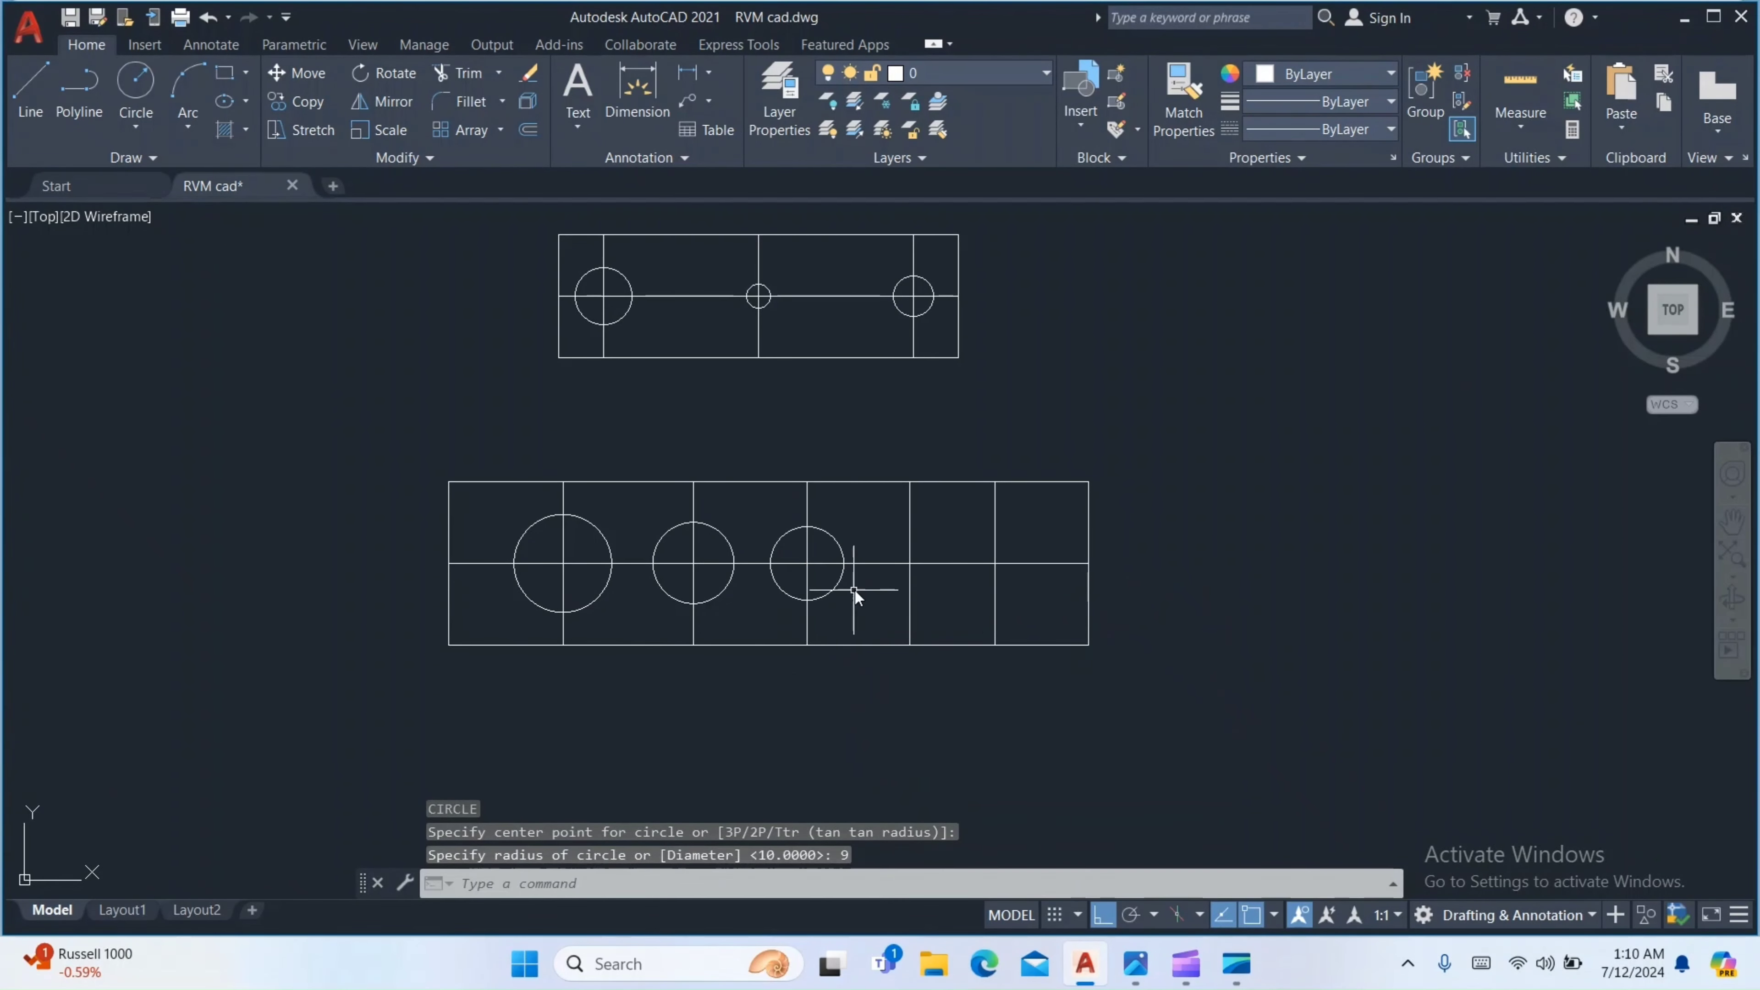
Check the fourth hole's size in Photos, then draw a circle of radius 8 at the lower plate's fourth centre-line intersection in AutoCAD
left_click(1136, 965)
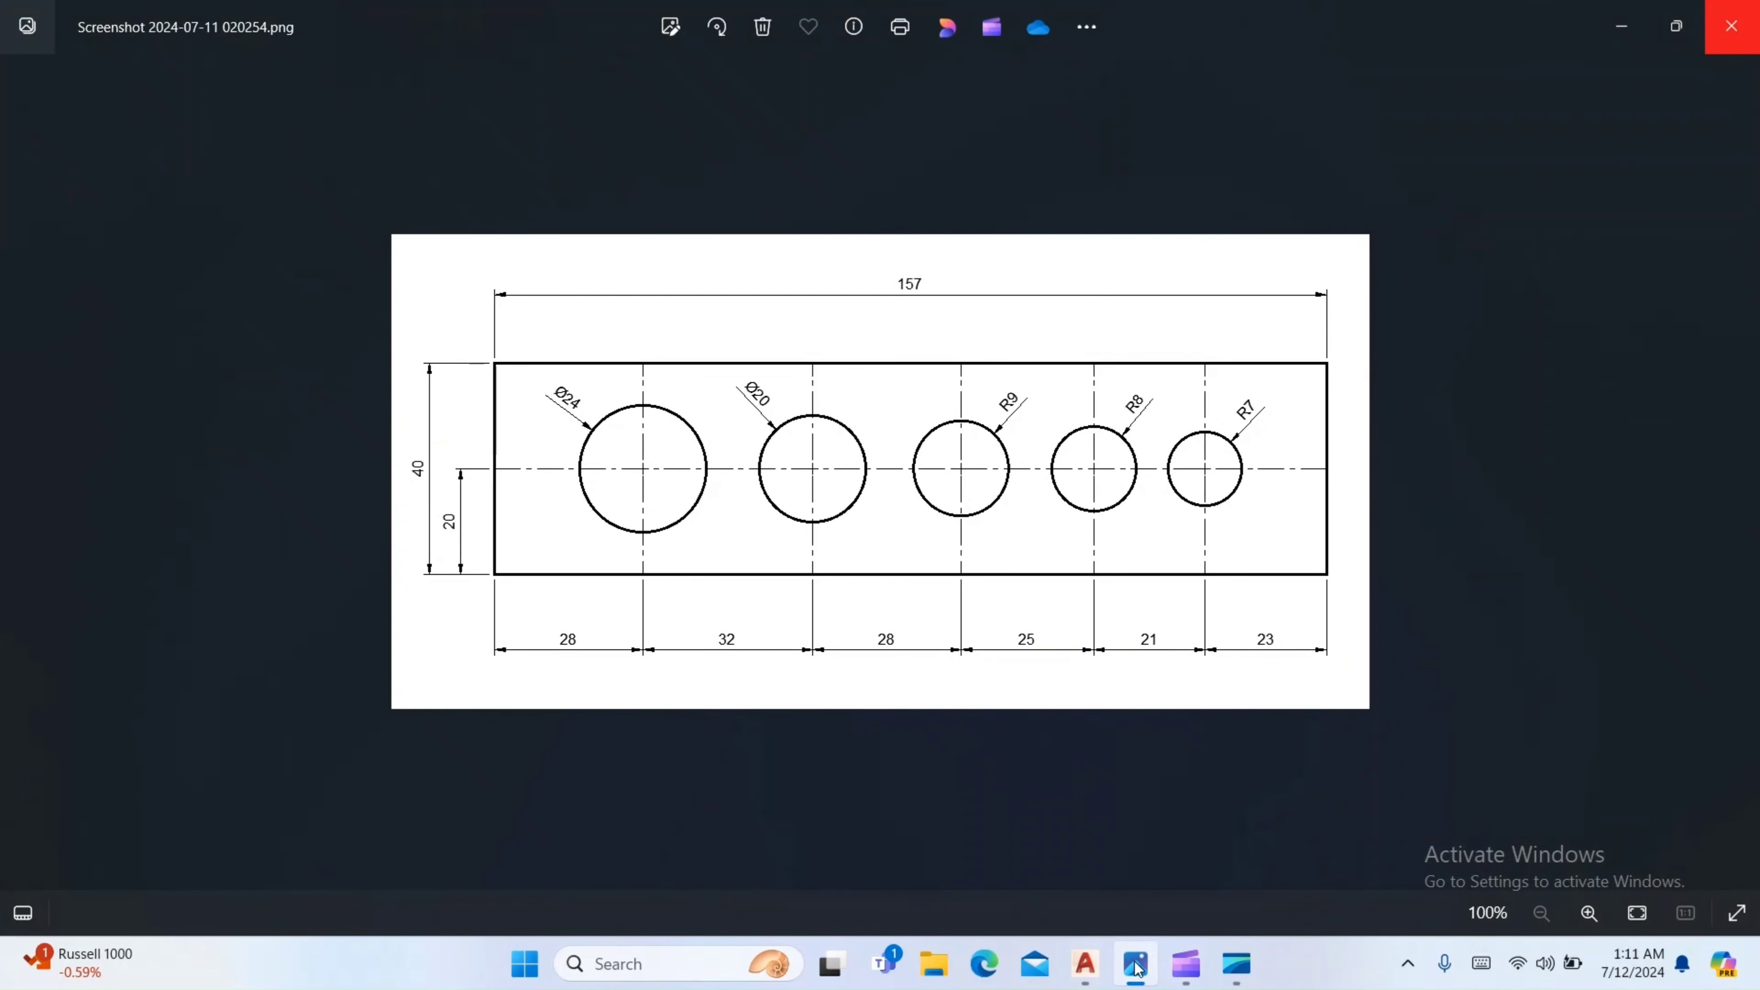
left_click(1134, 965)
key("Return")
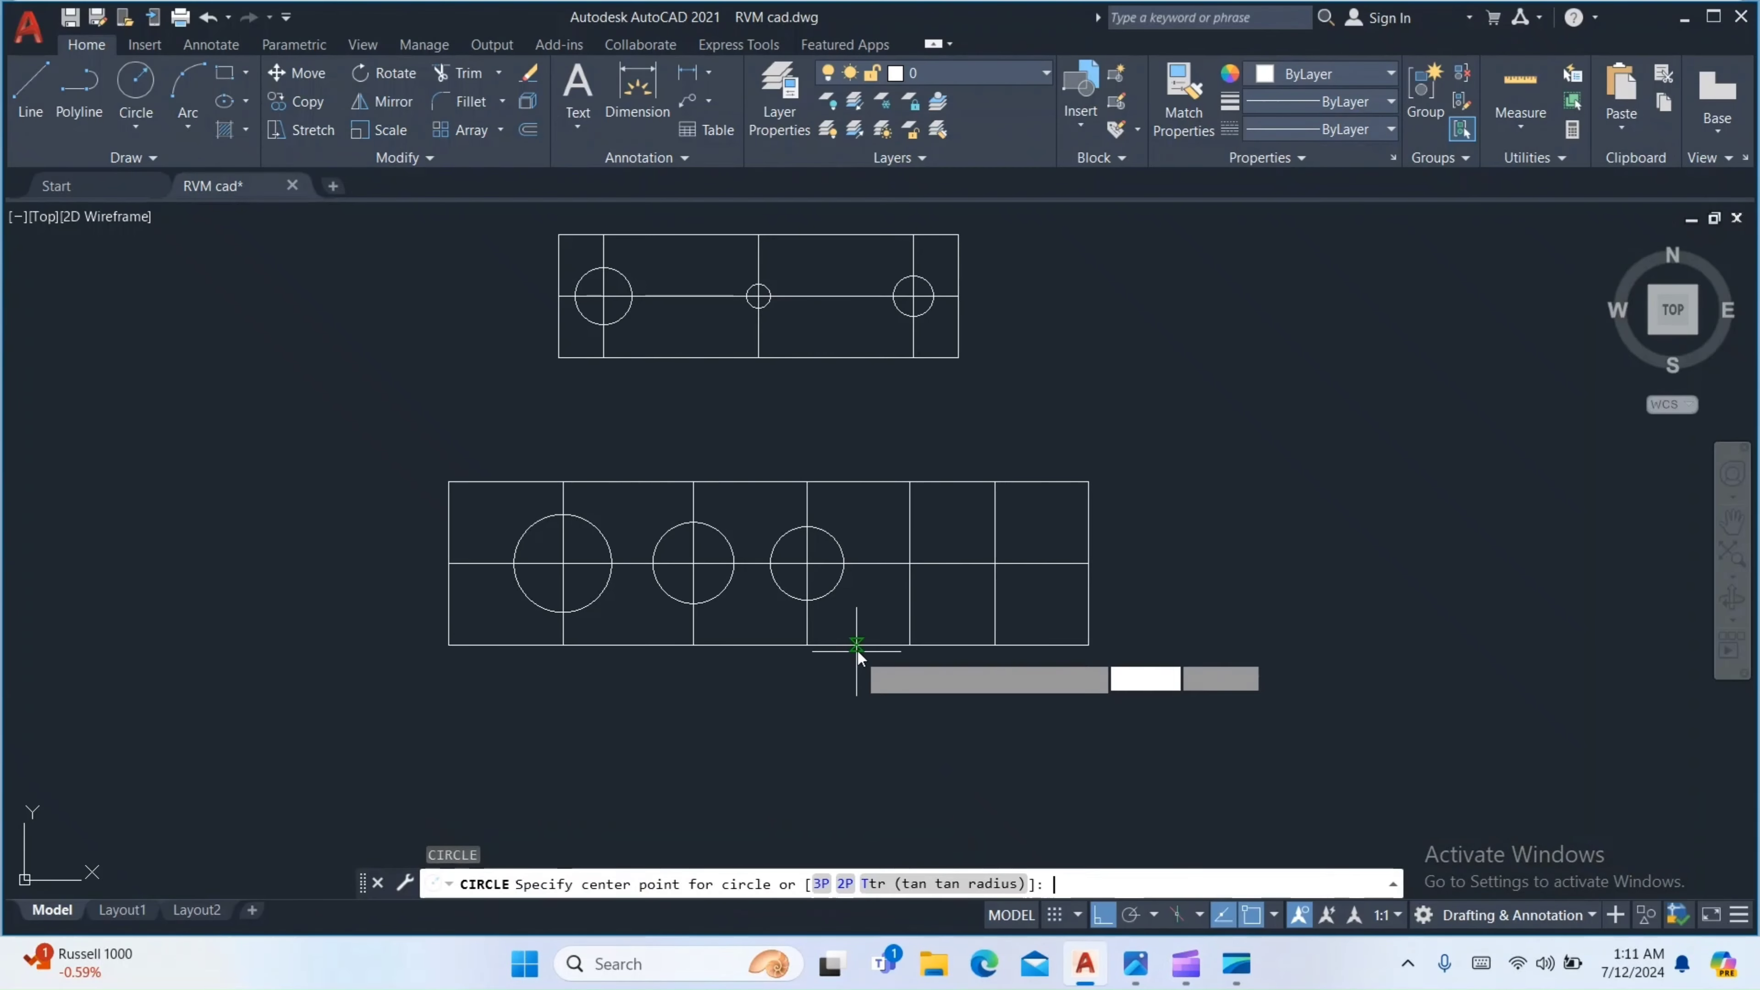
left_click(912, 567)
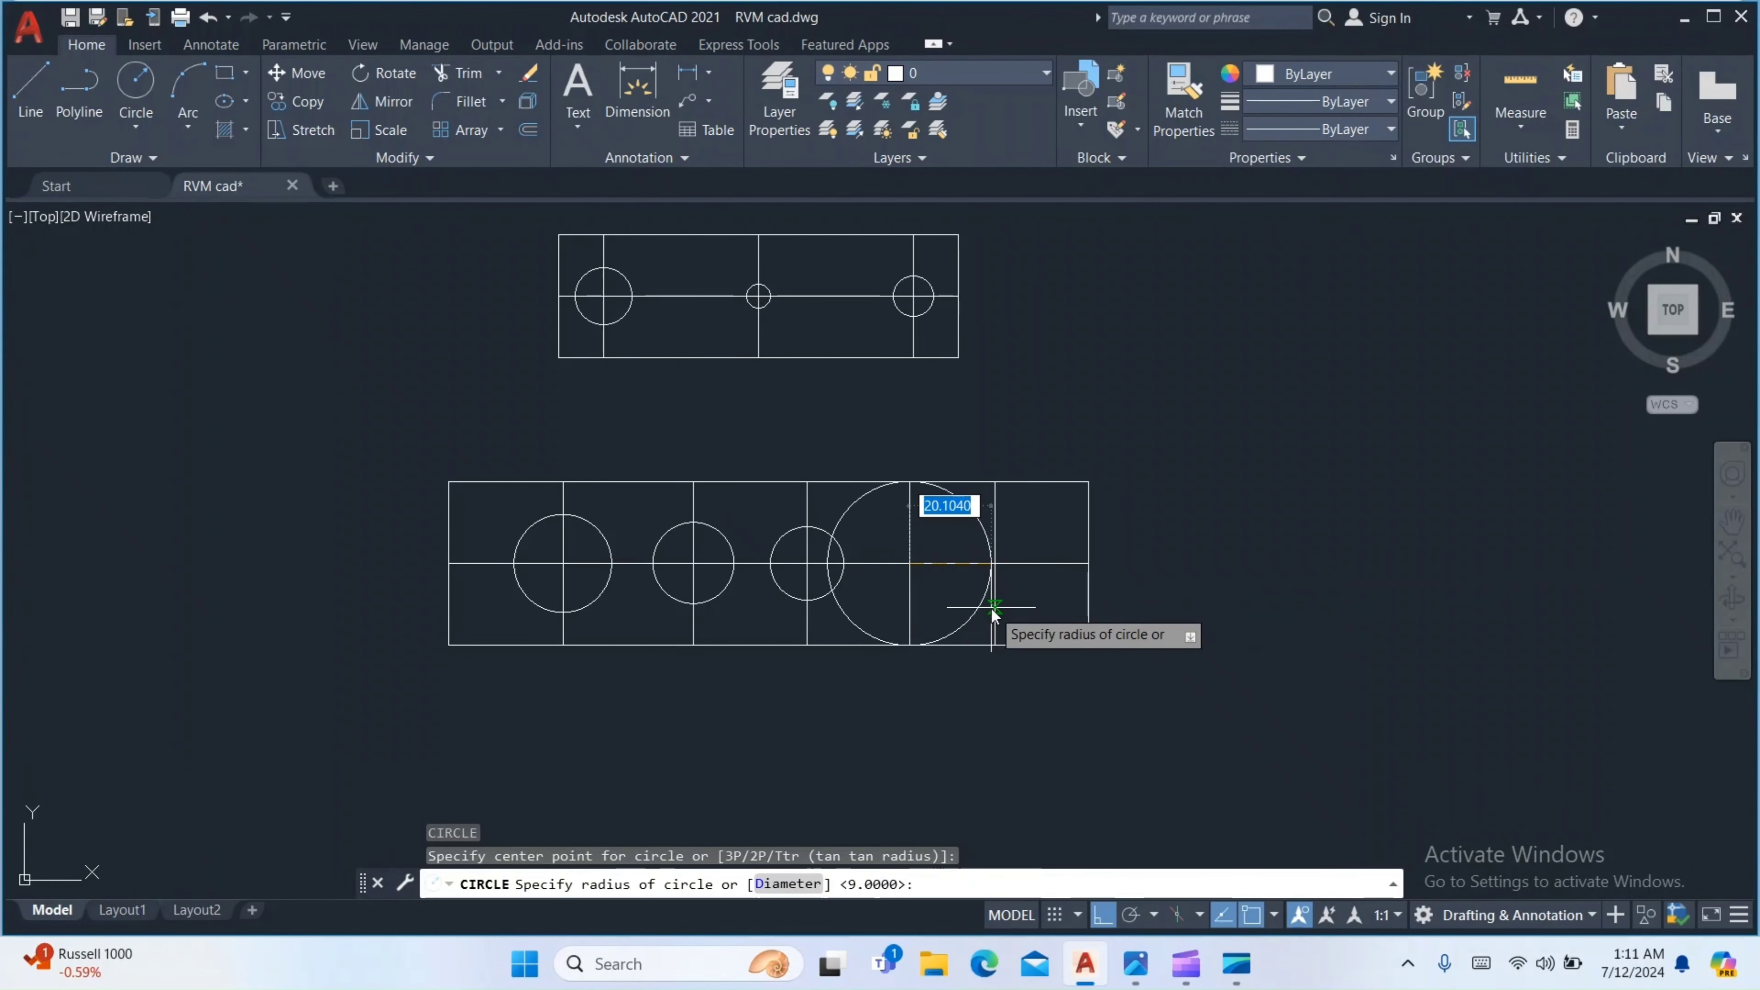
type("8")
key("Return")
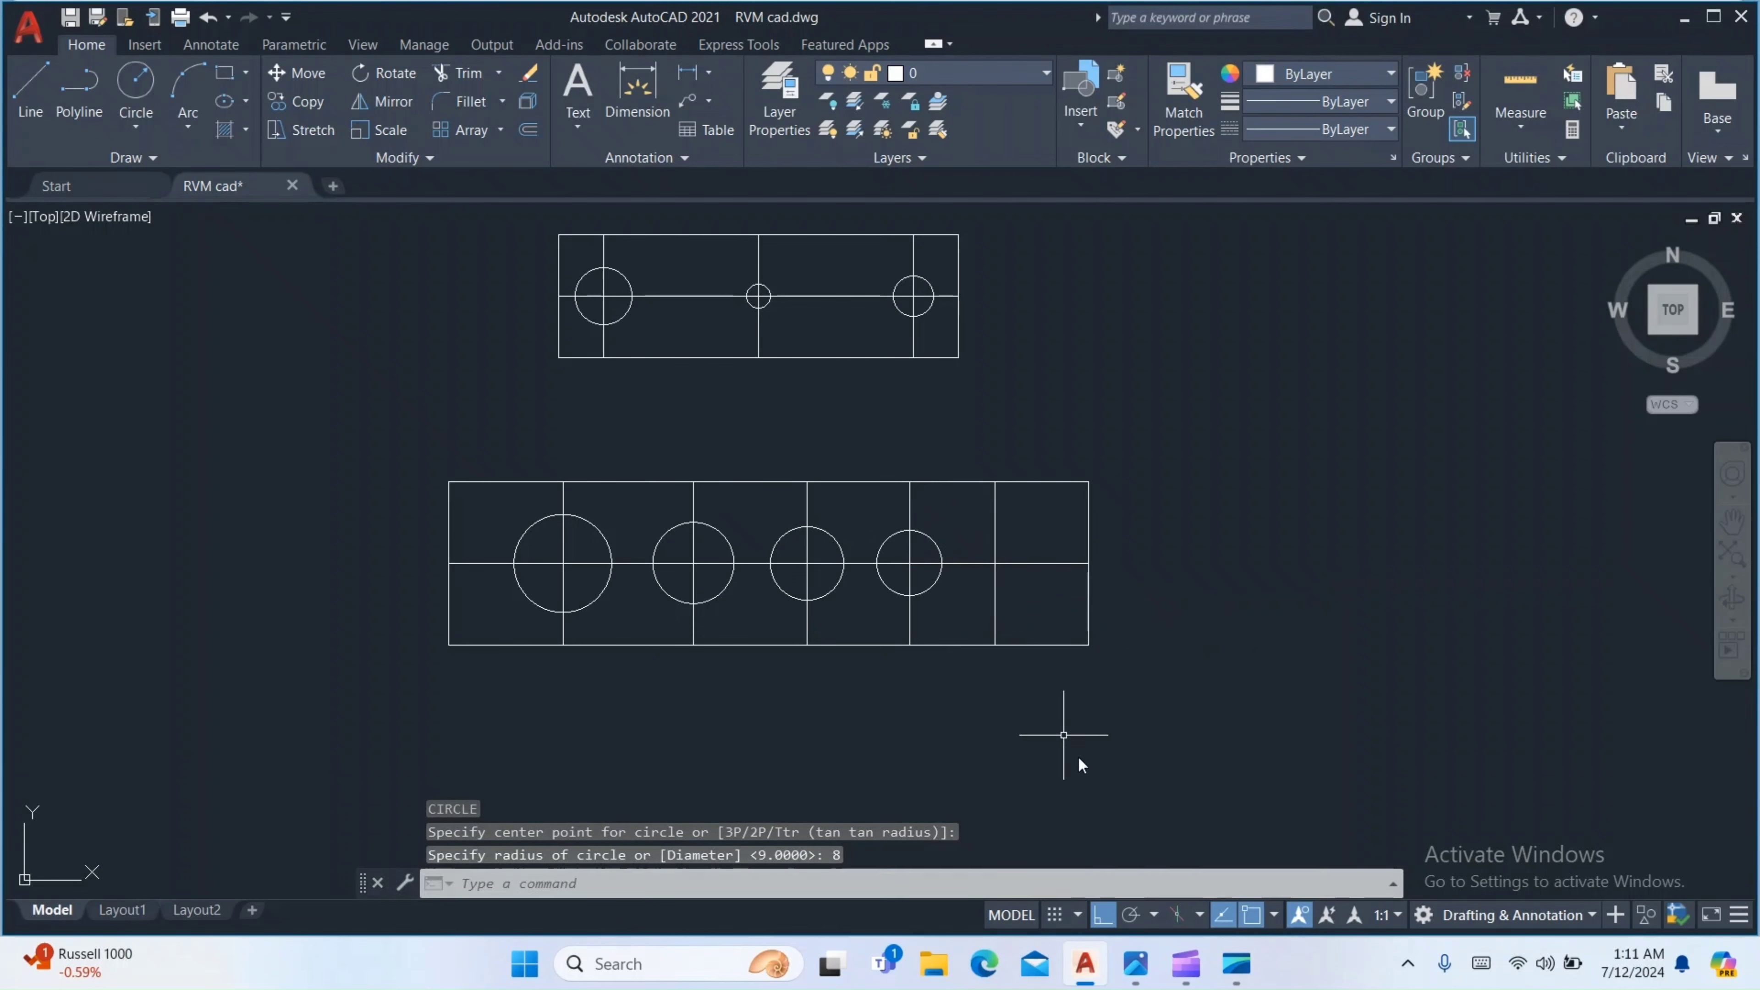
Check the last hole's size in Photos, then draw a circle of radius 7 at the lower plate's fifth centre-line intersection in AutoCAD
left_click(1136, 964)
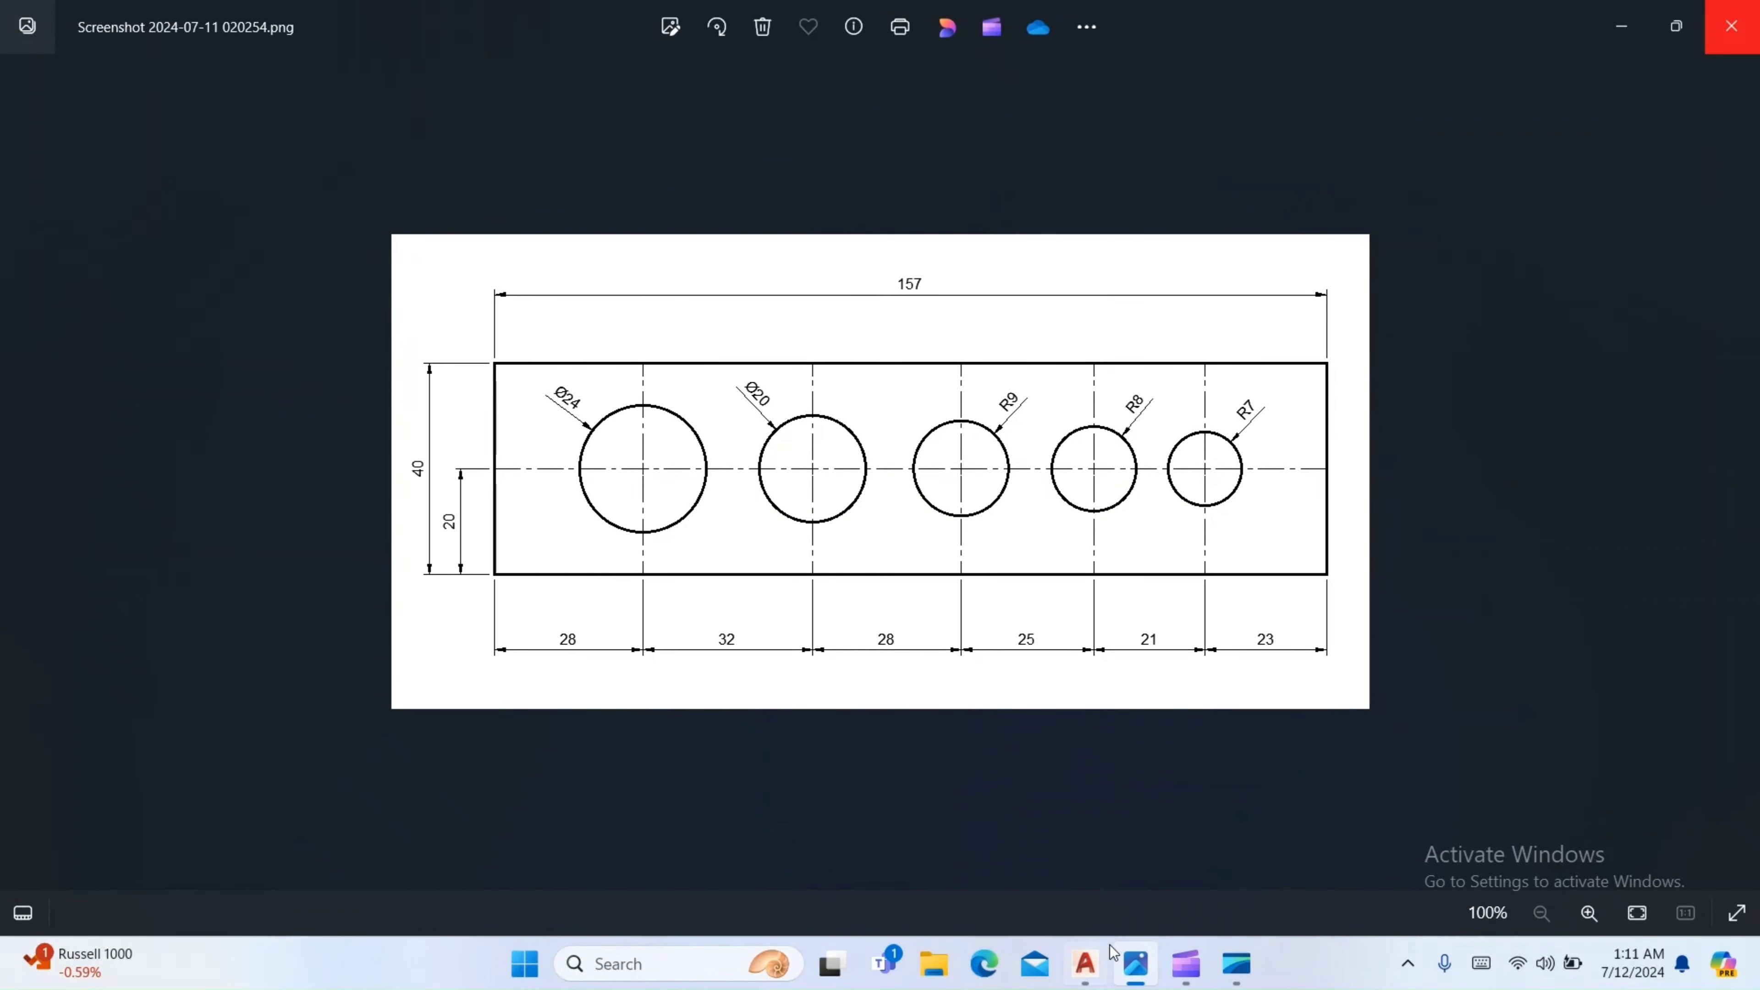
left_click(1128, 964)
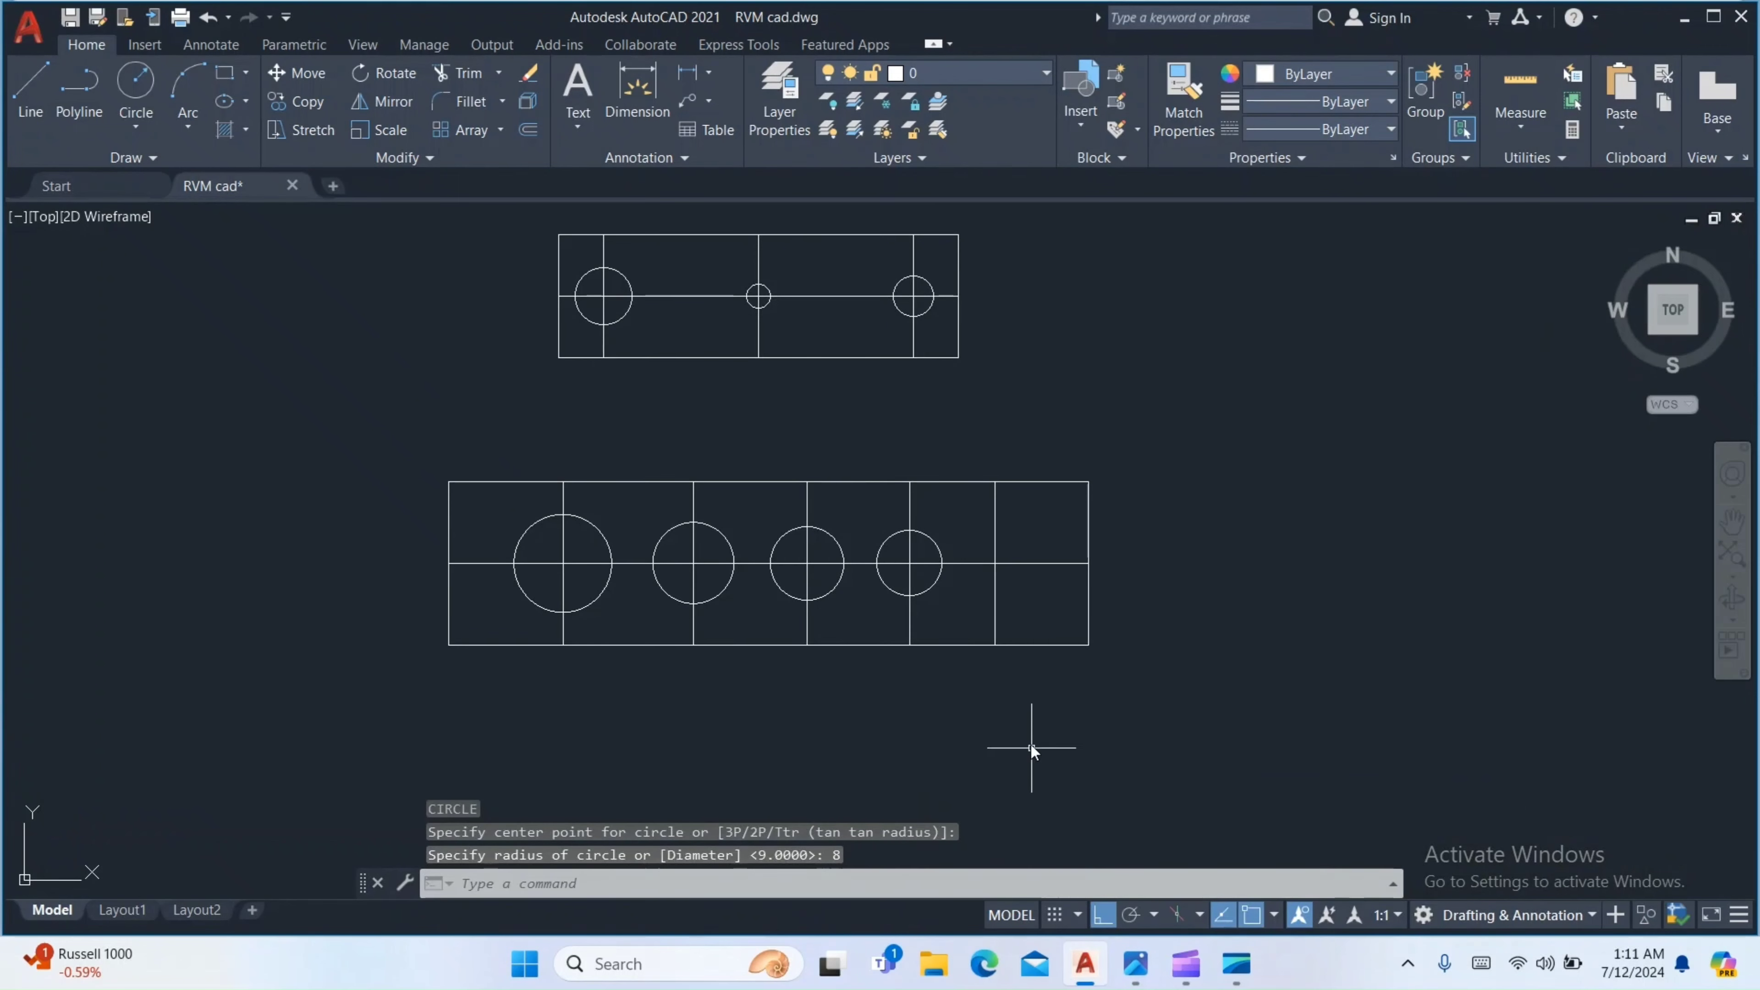
key("Return")
left_click(995, 578)
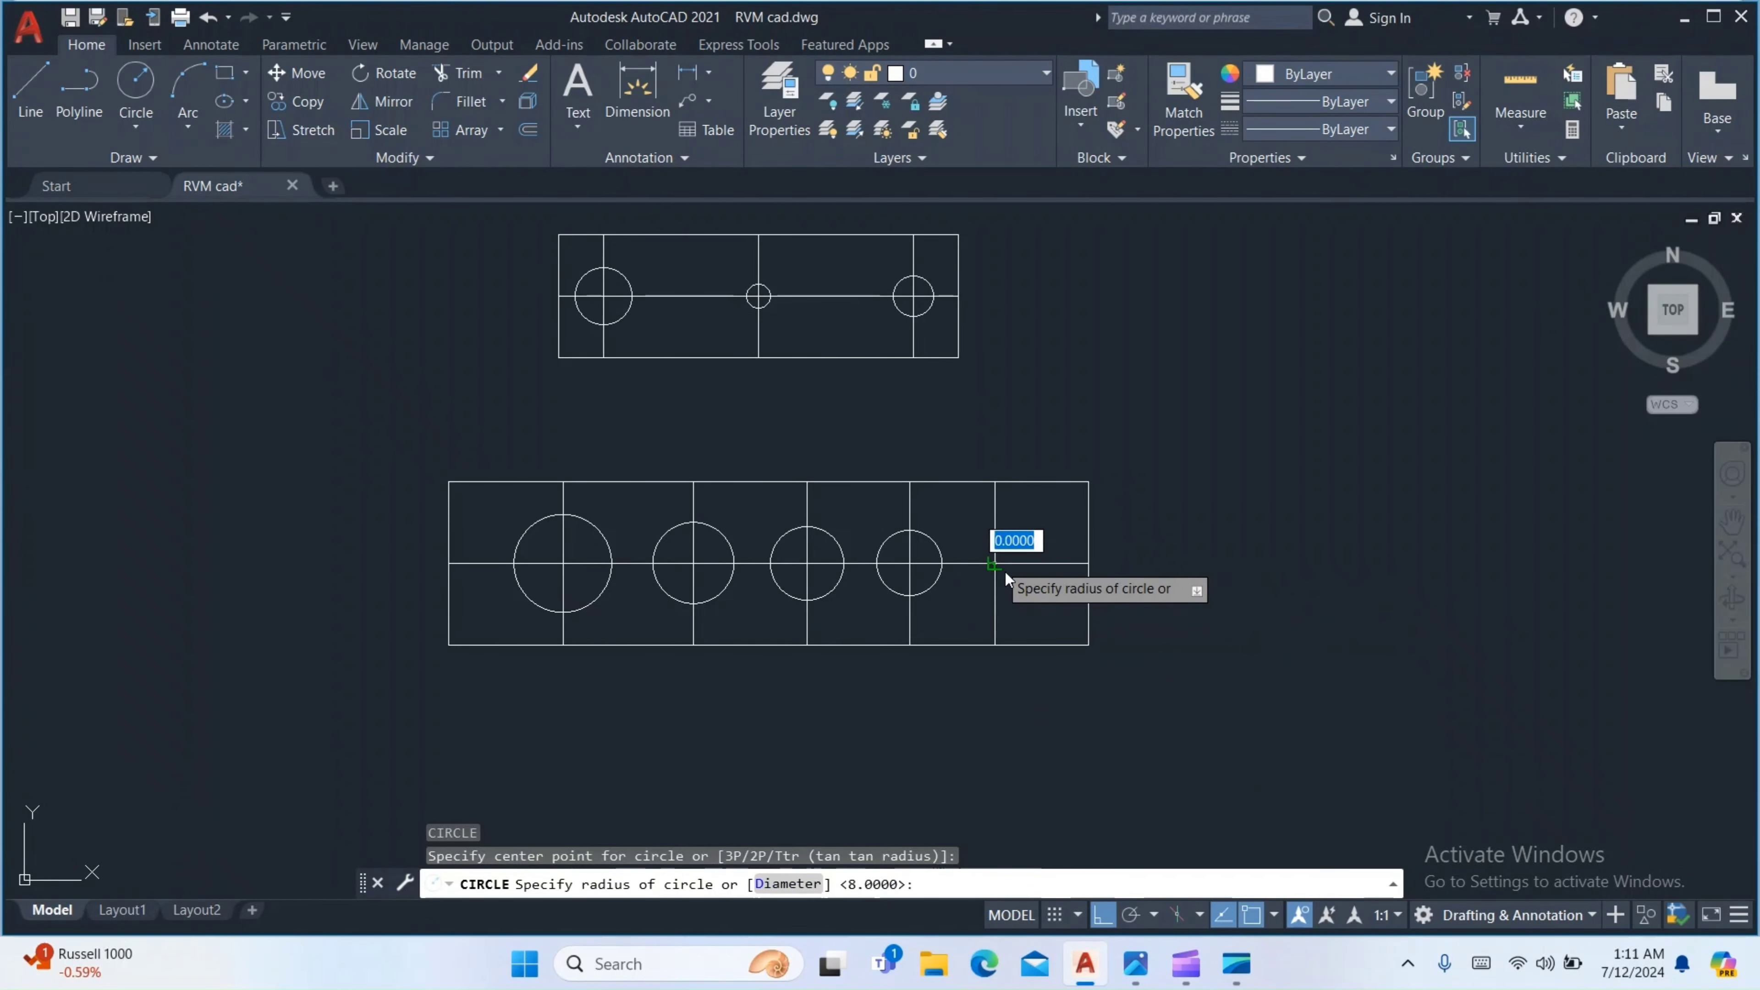
type("7")
key("Return")
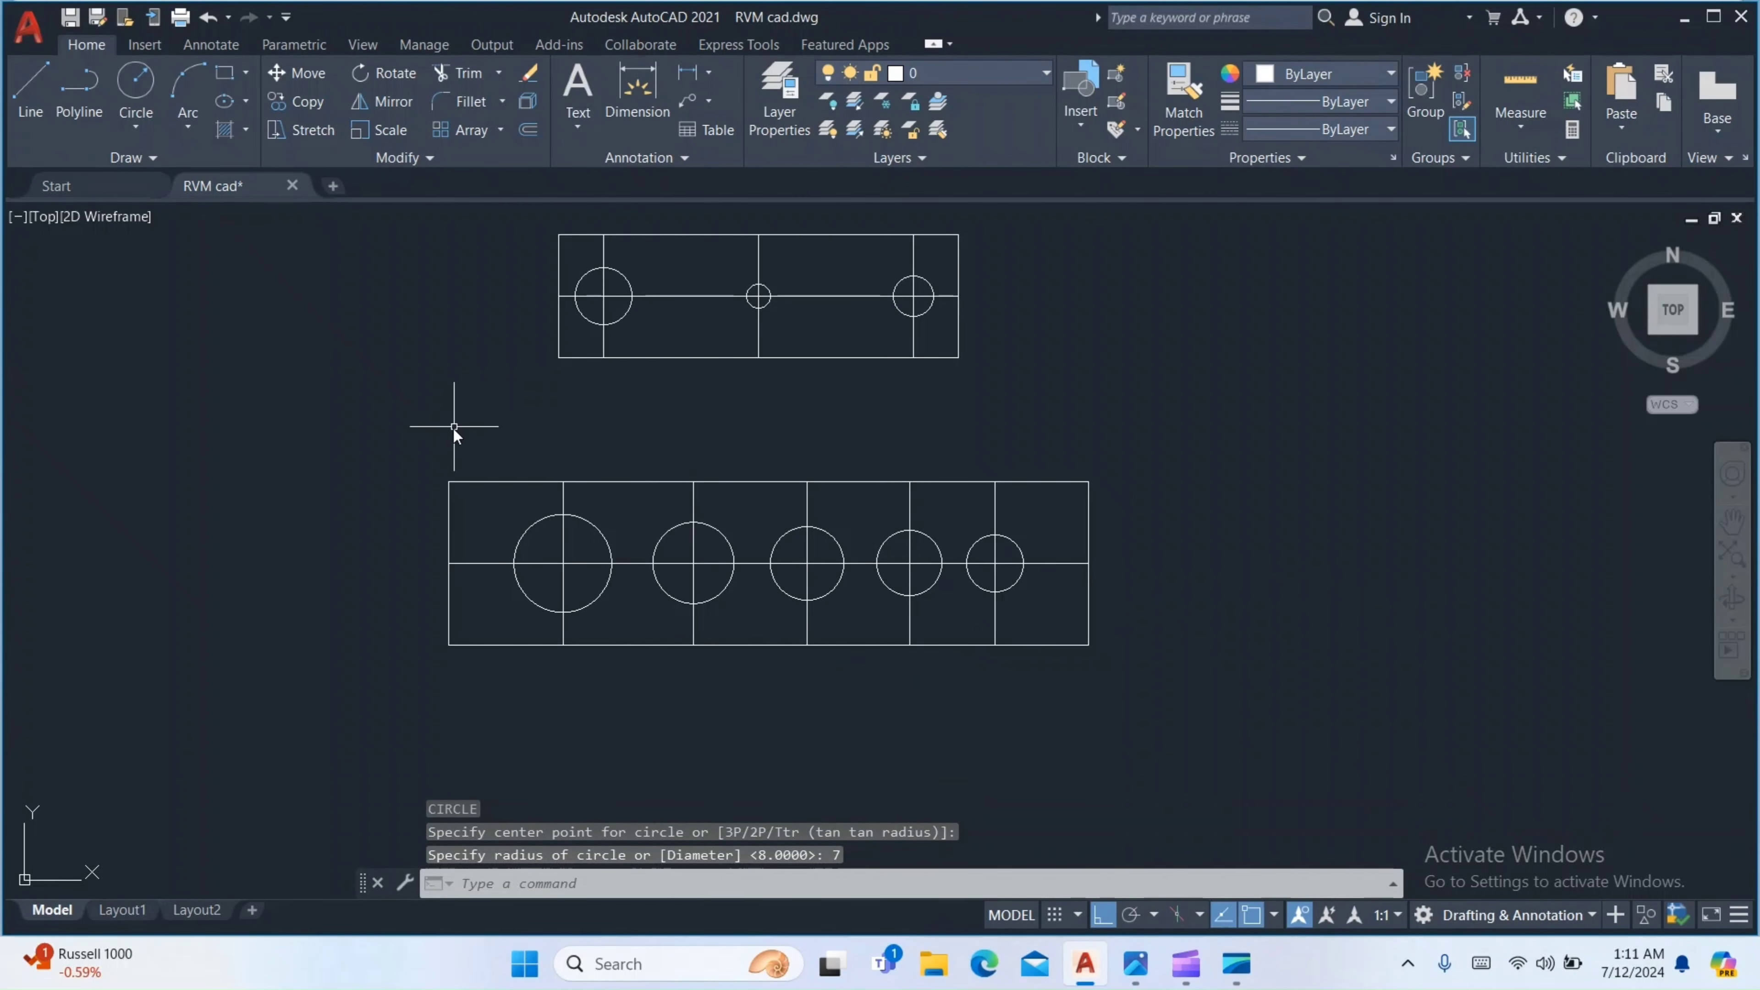
scroll(659, 656, "up", 1)
scroll(577, 459, "down", 1)
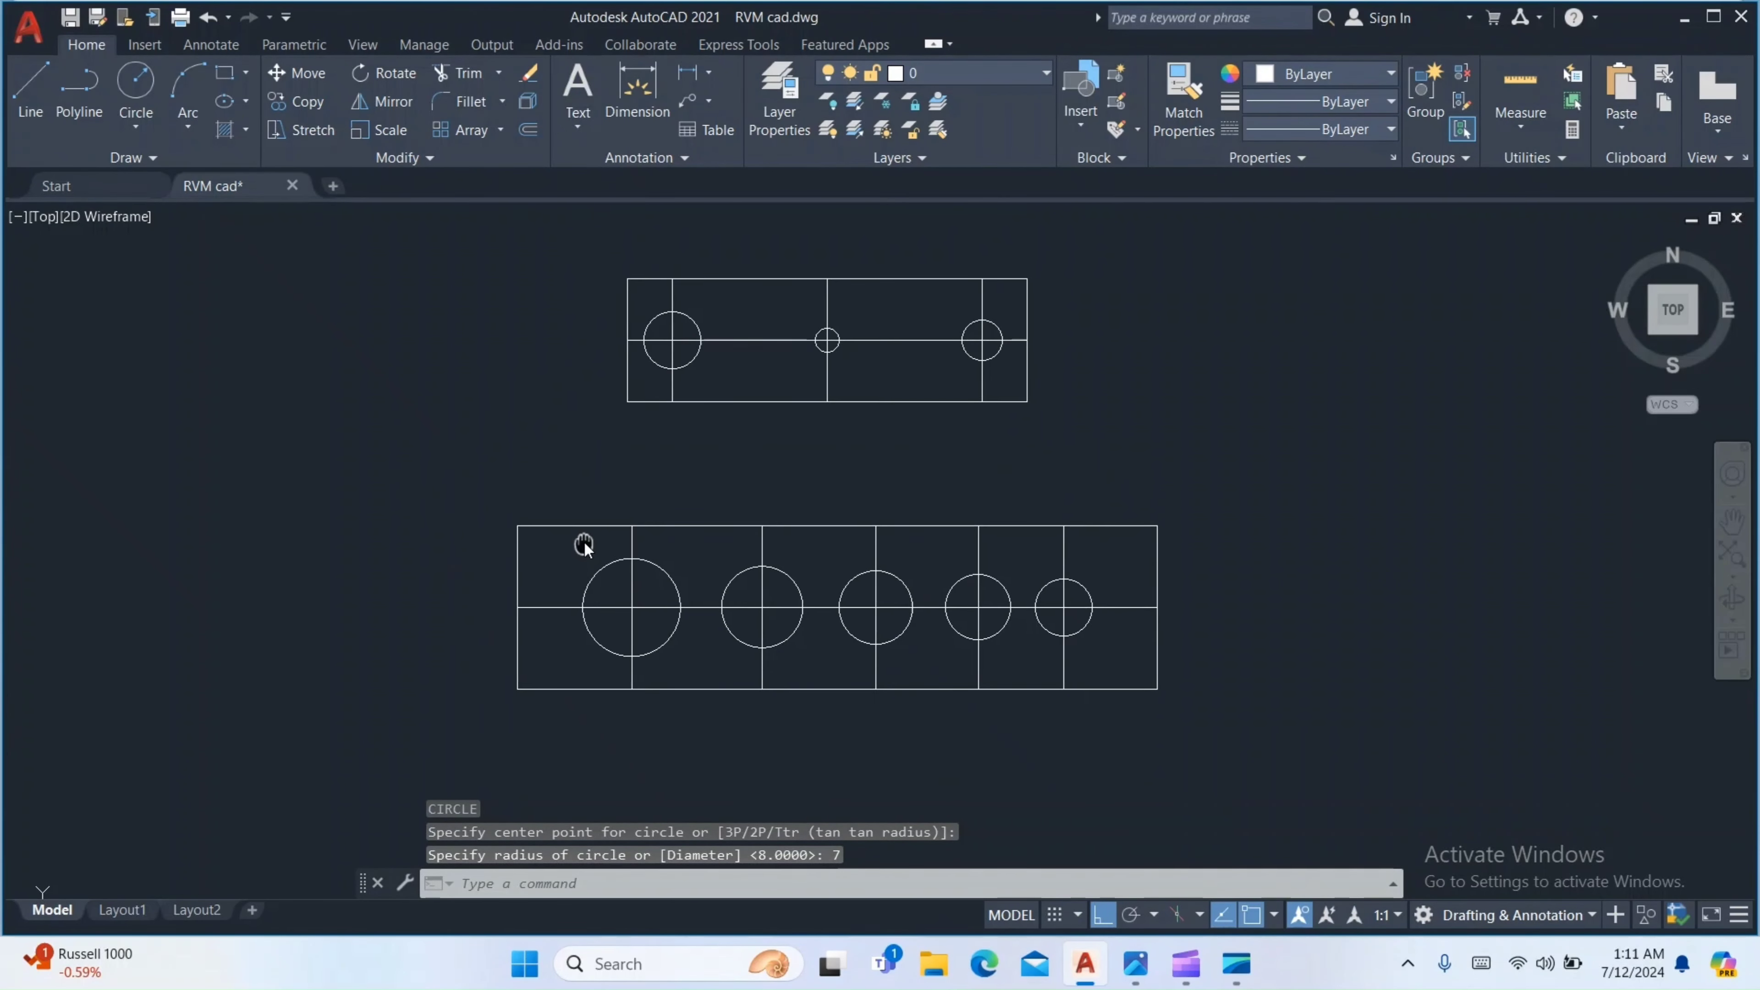
left_click(636, 100)
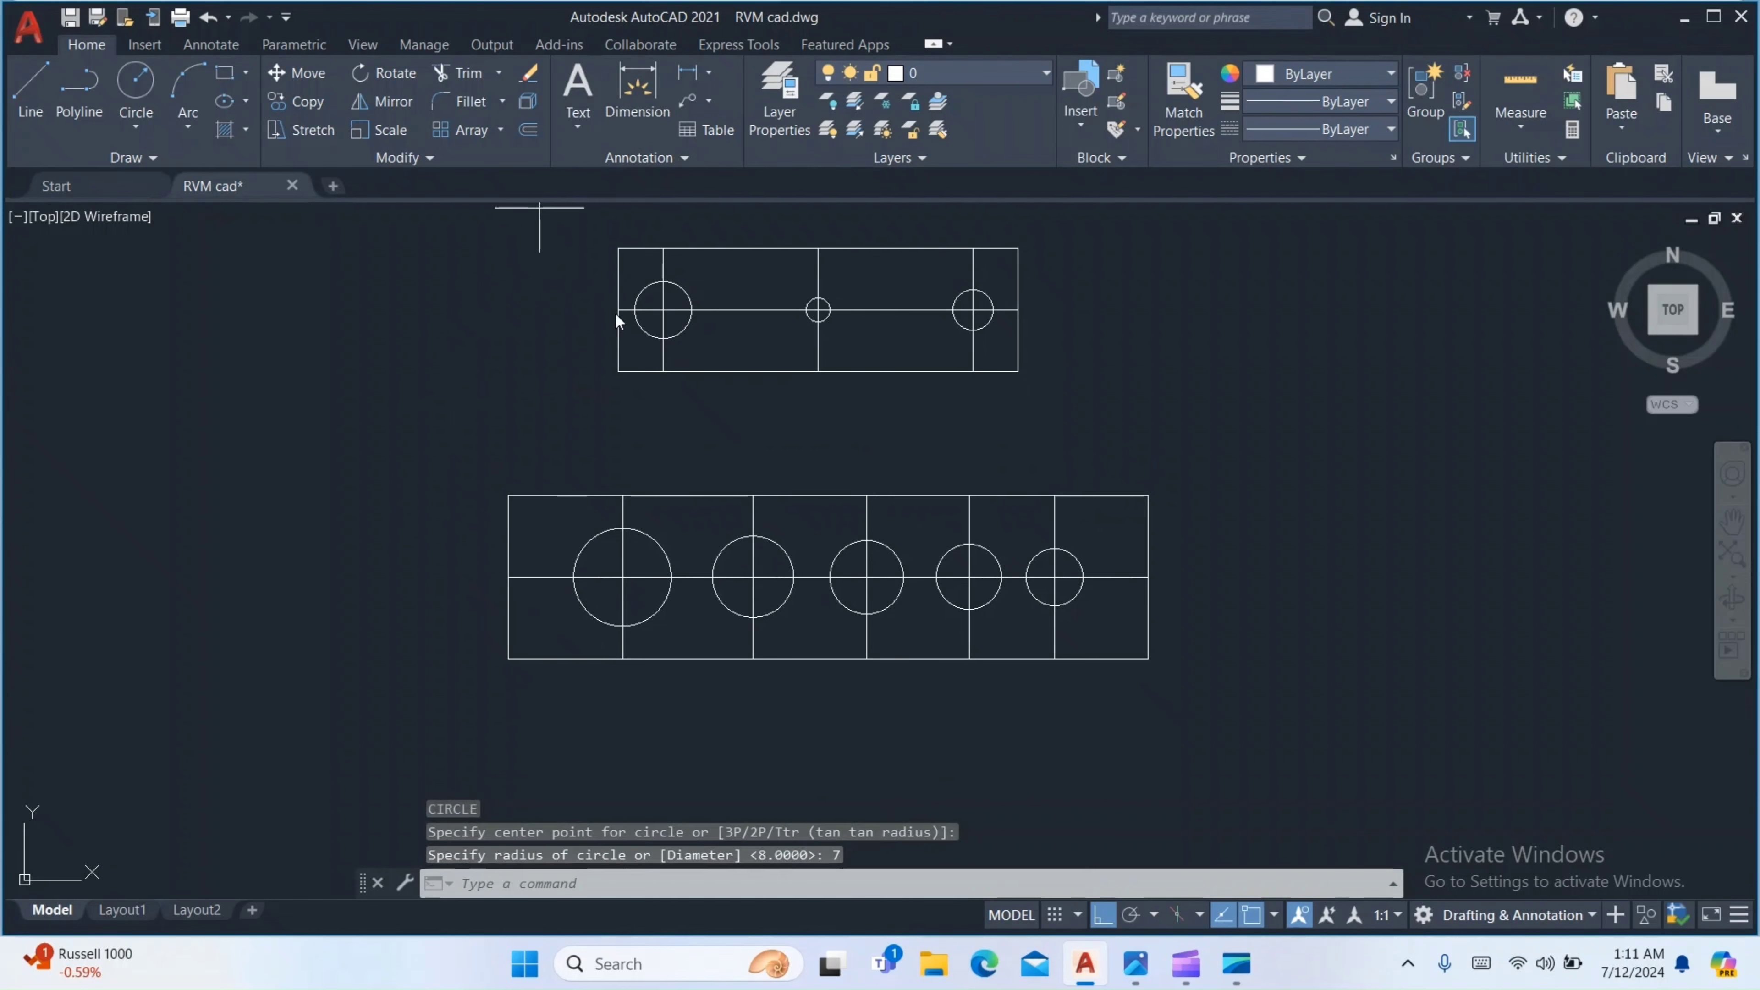
left_click(502, 658)
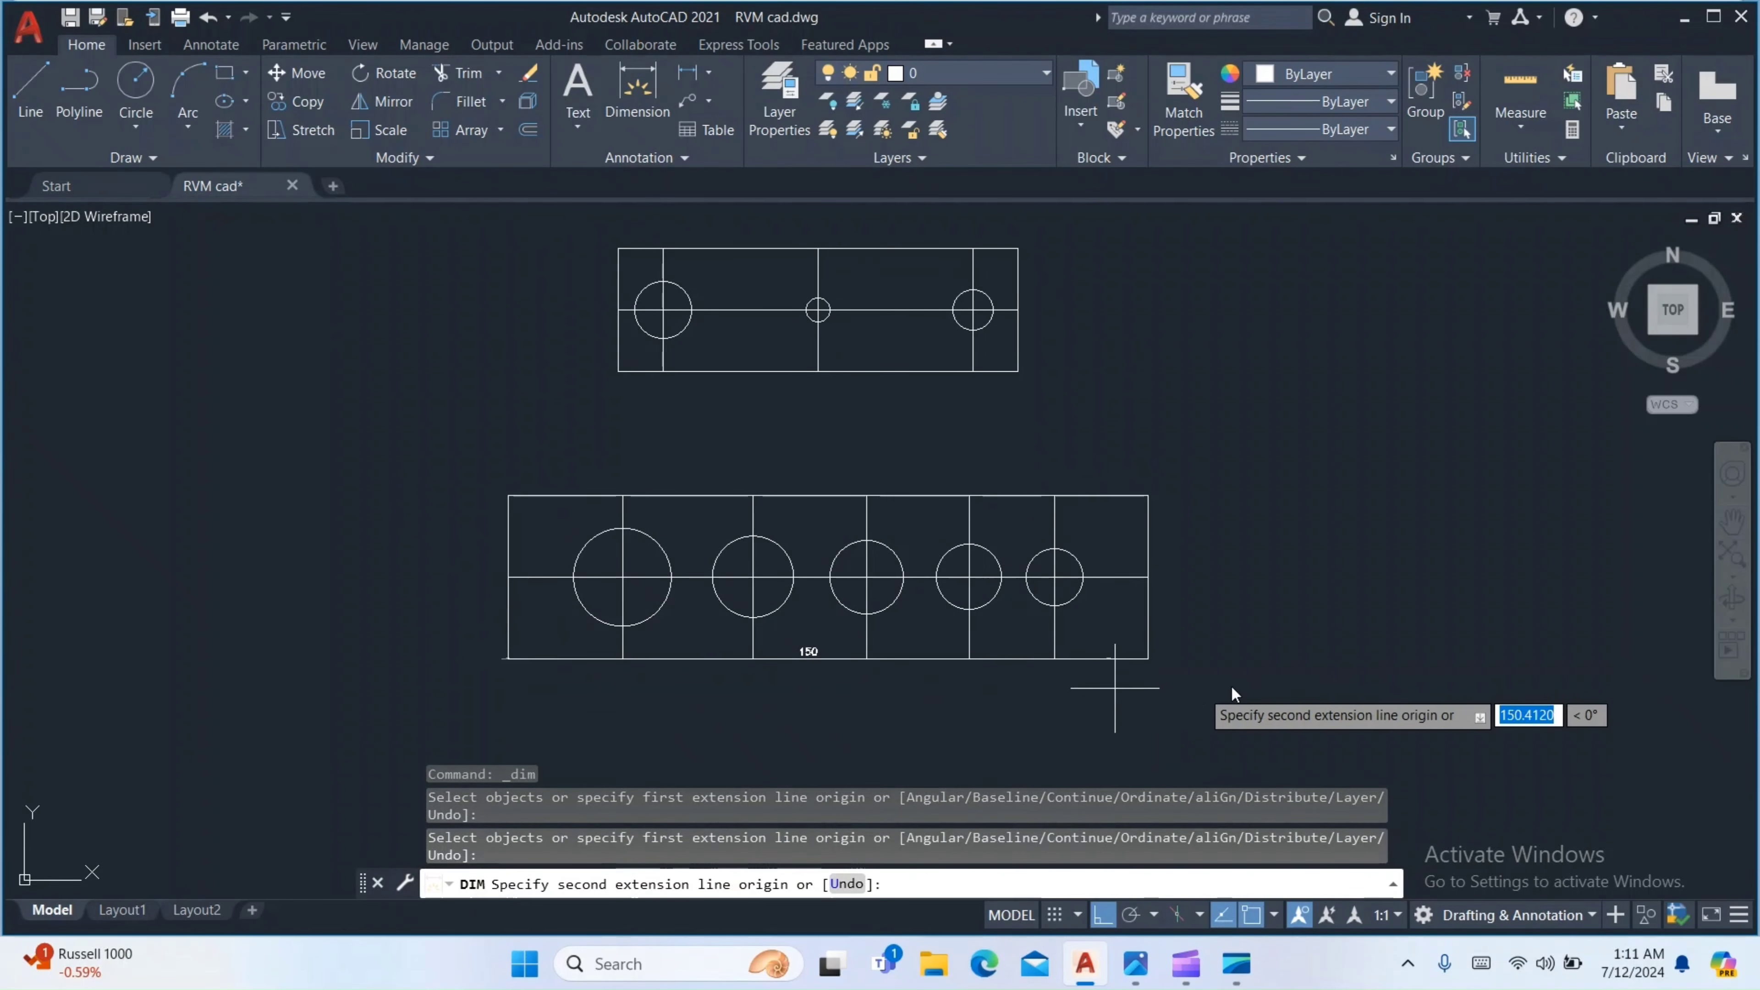
left_click(1147, 660)
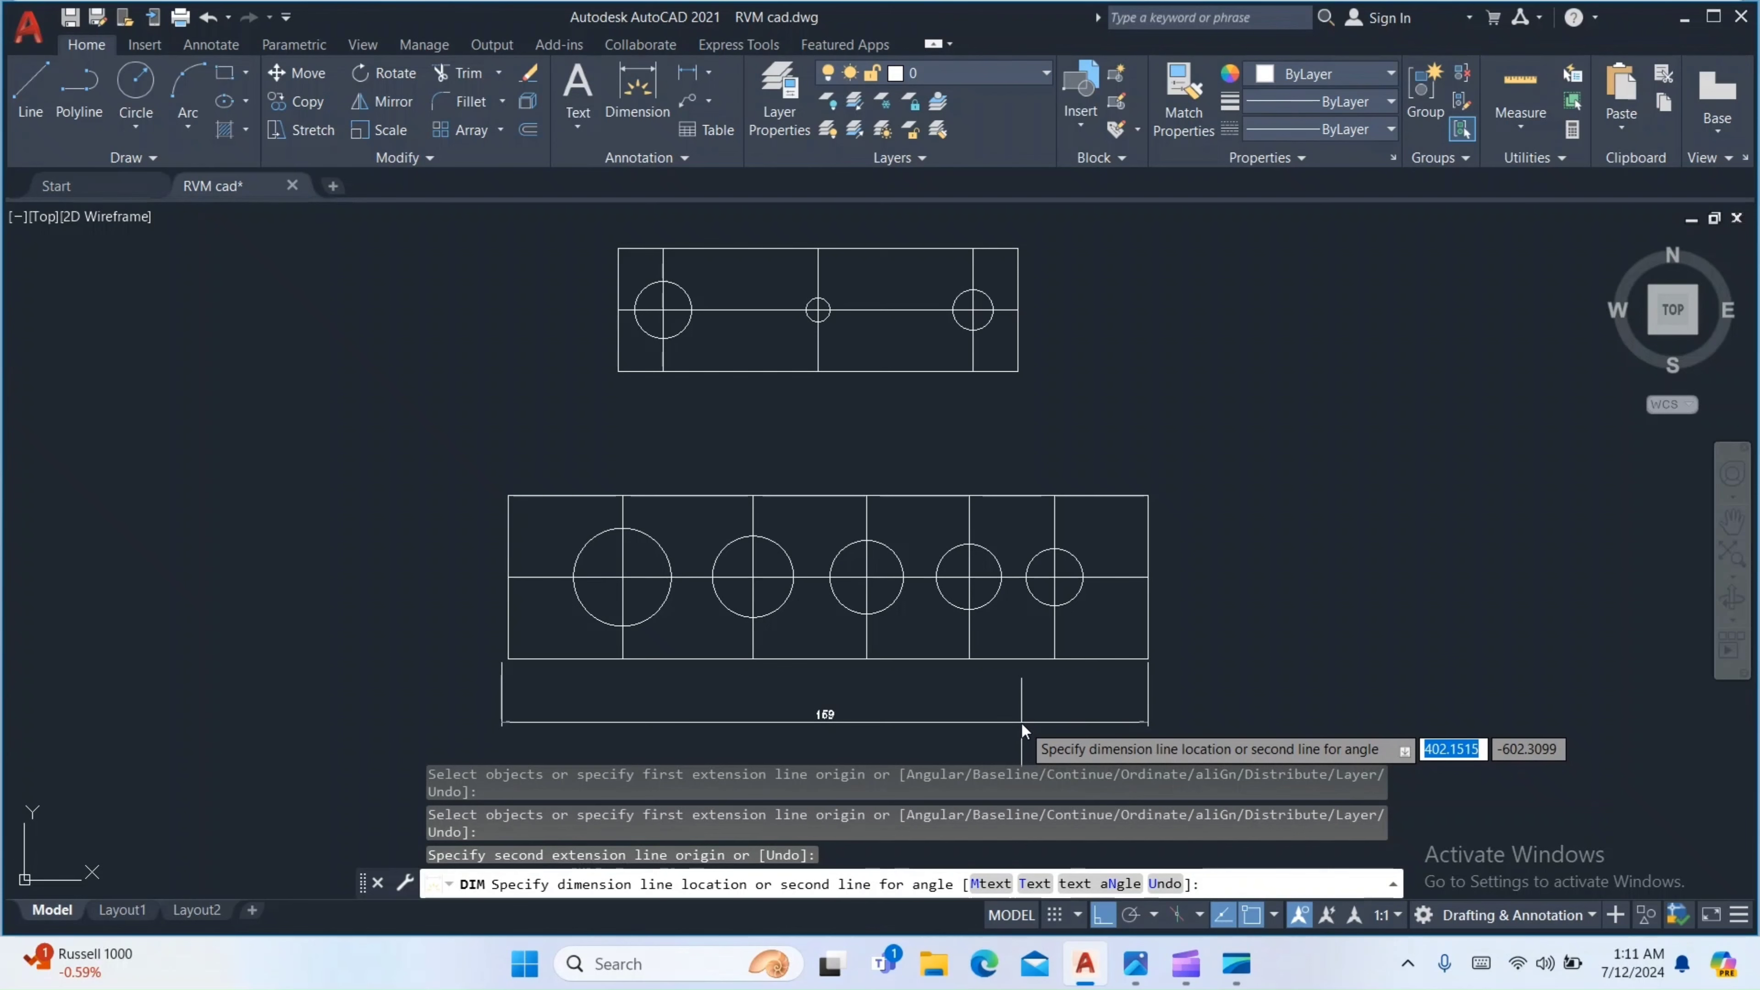
key("Escape")
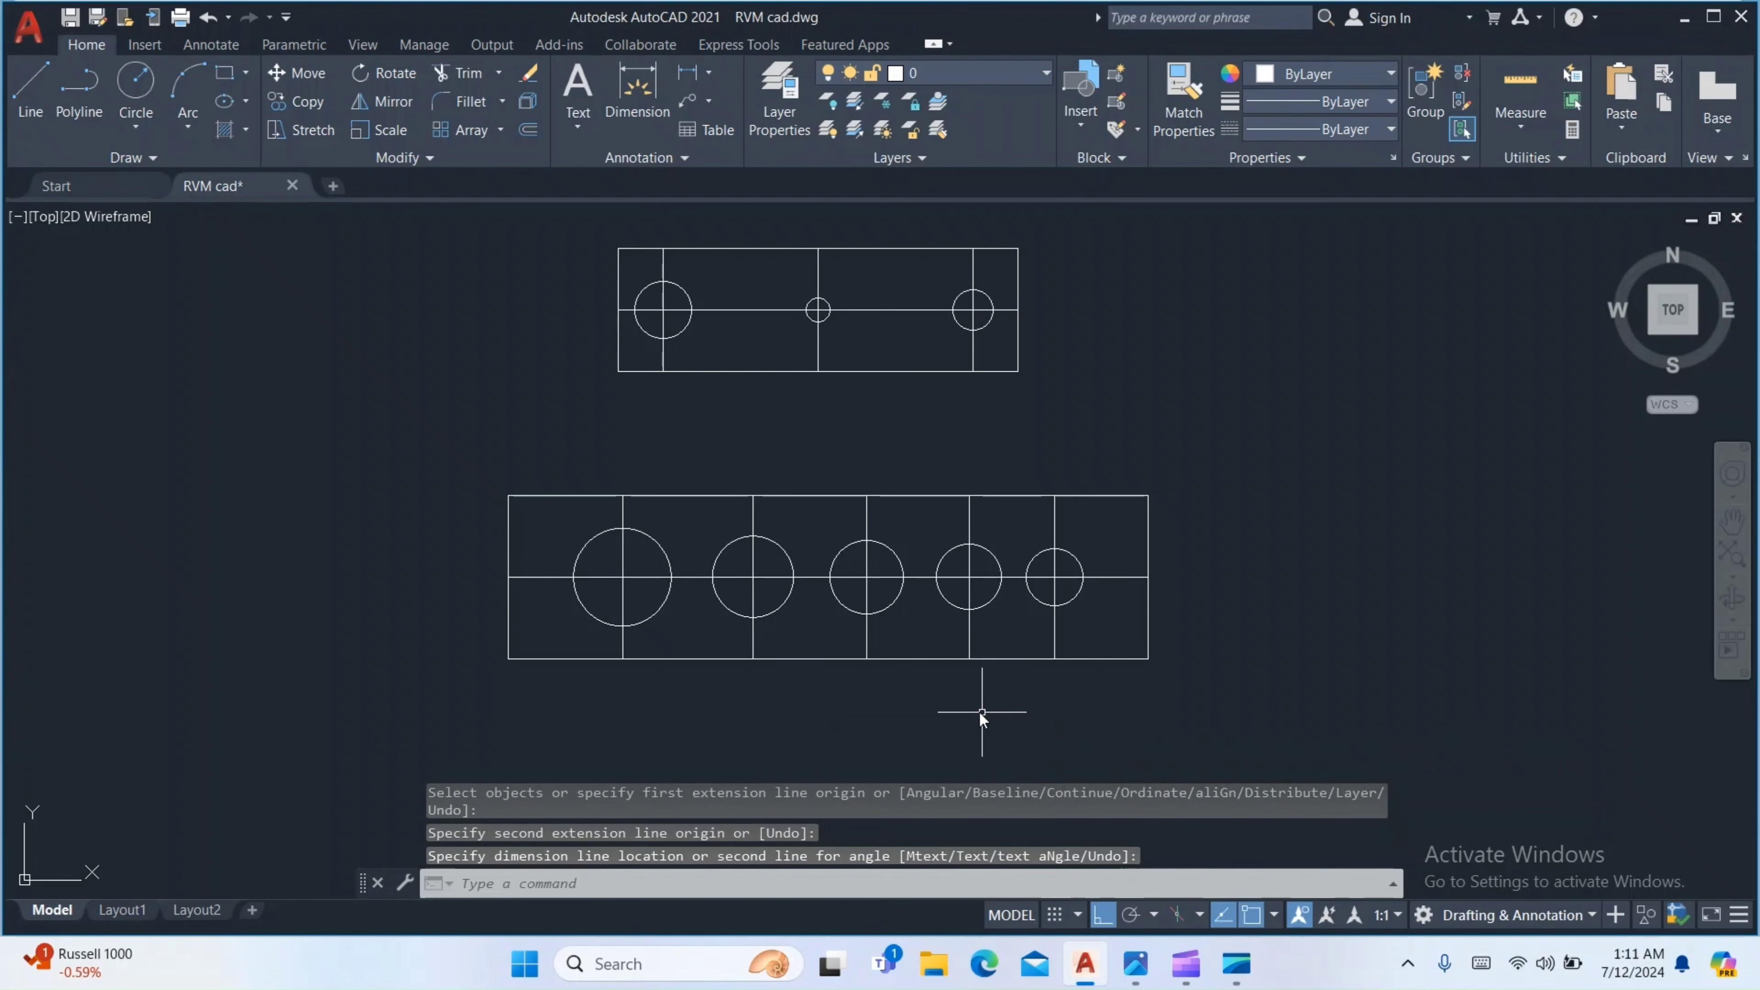
Dimension the lower plate's overall length between its bottom corners, placing the dimension below the plate, and end the Dimension command
key("Return")
middle_click_drag(849, 727, 982, 582)
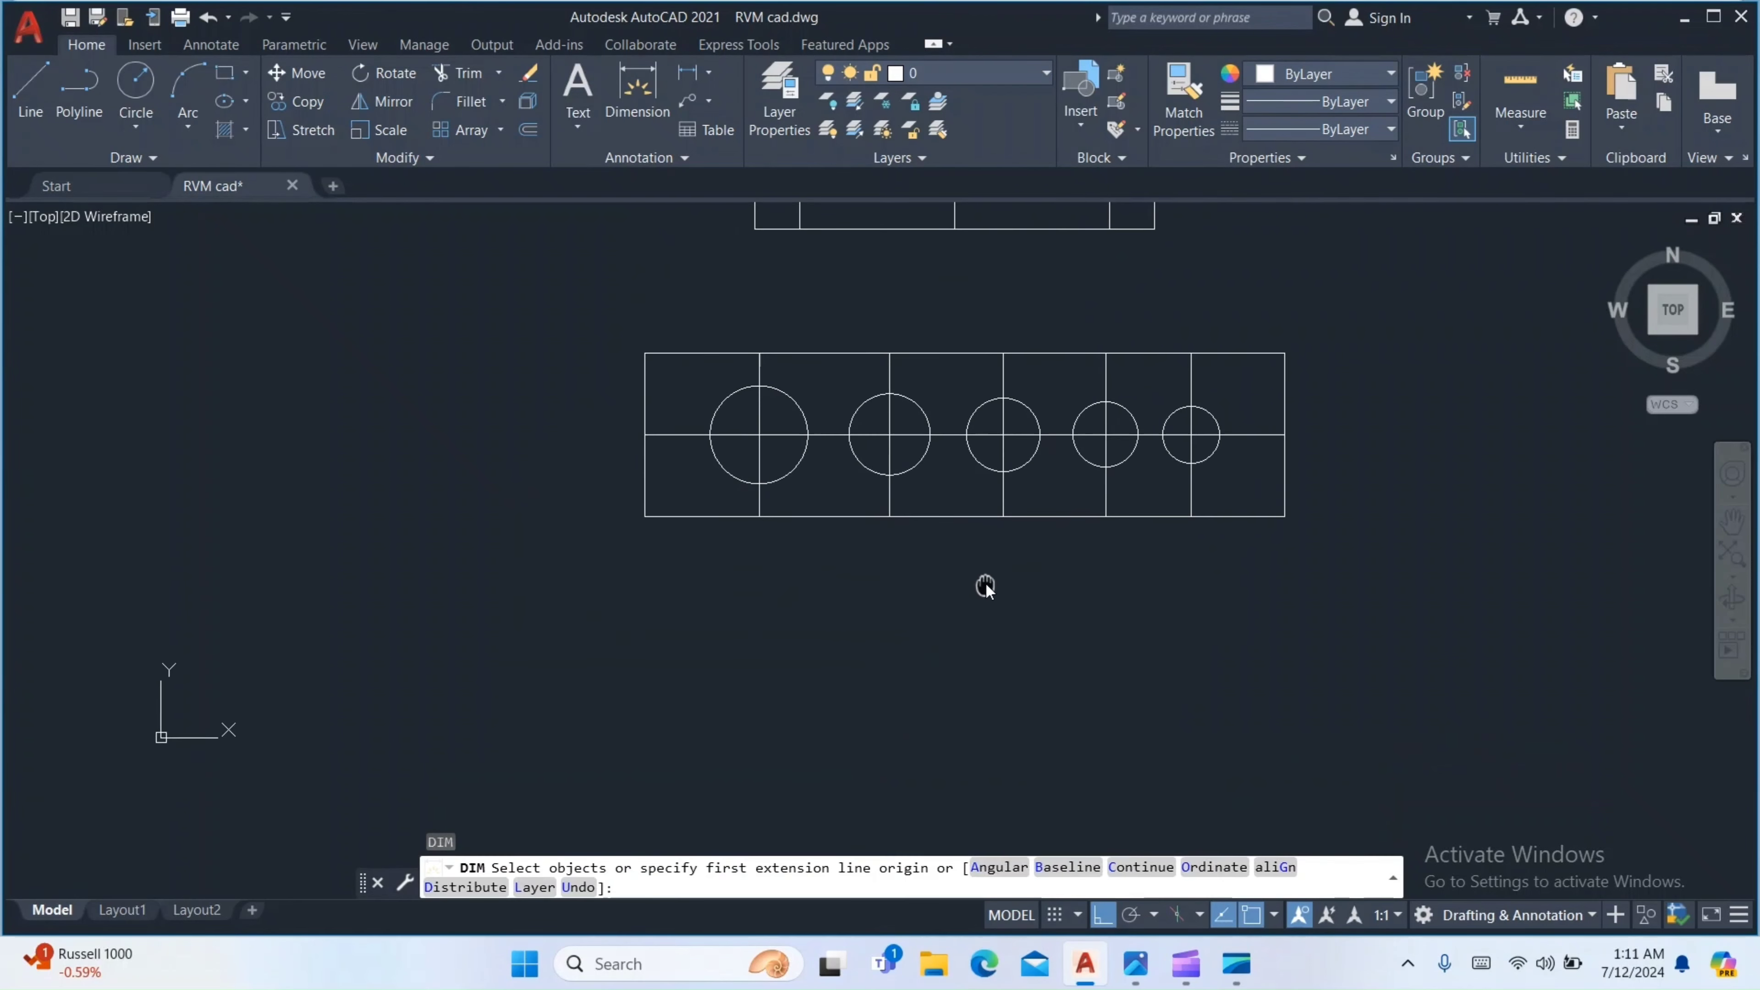
left_click(650, 520)
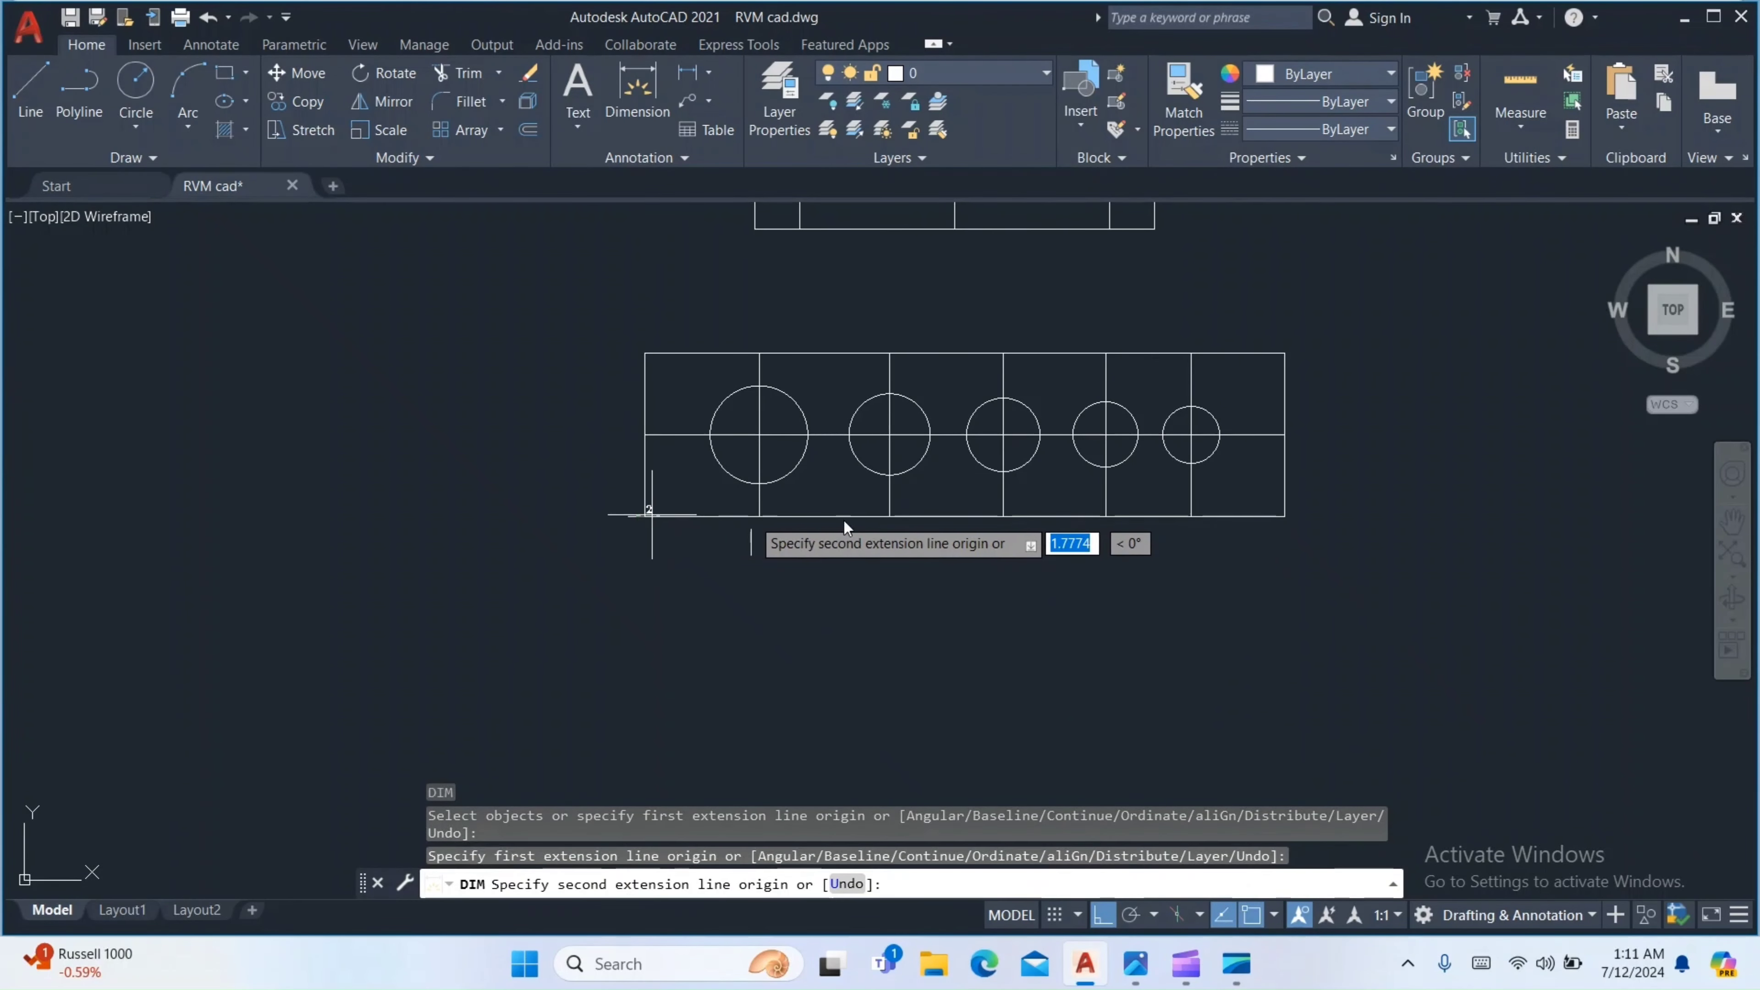
left_click(1282, 516)
left_click(984, 578)
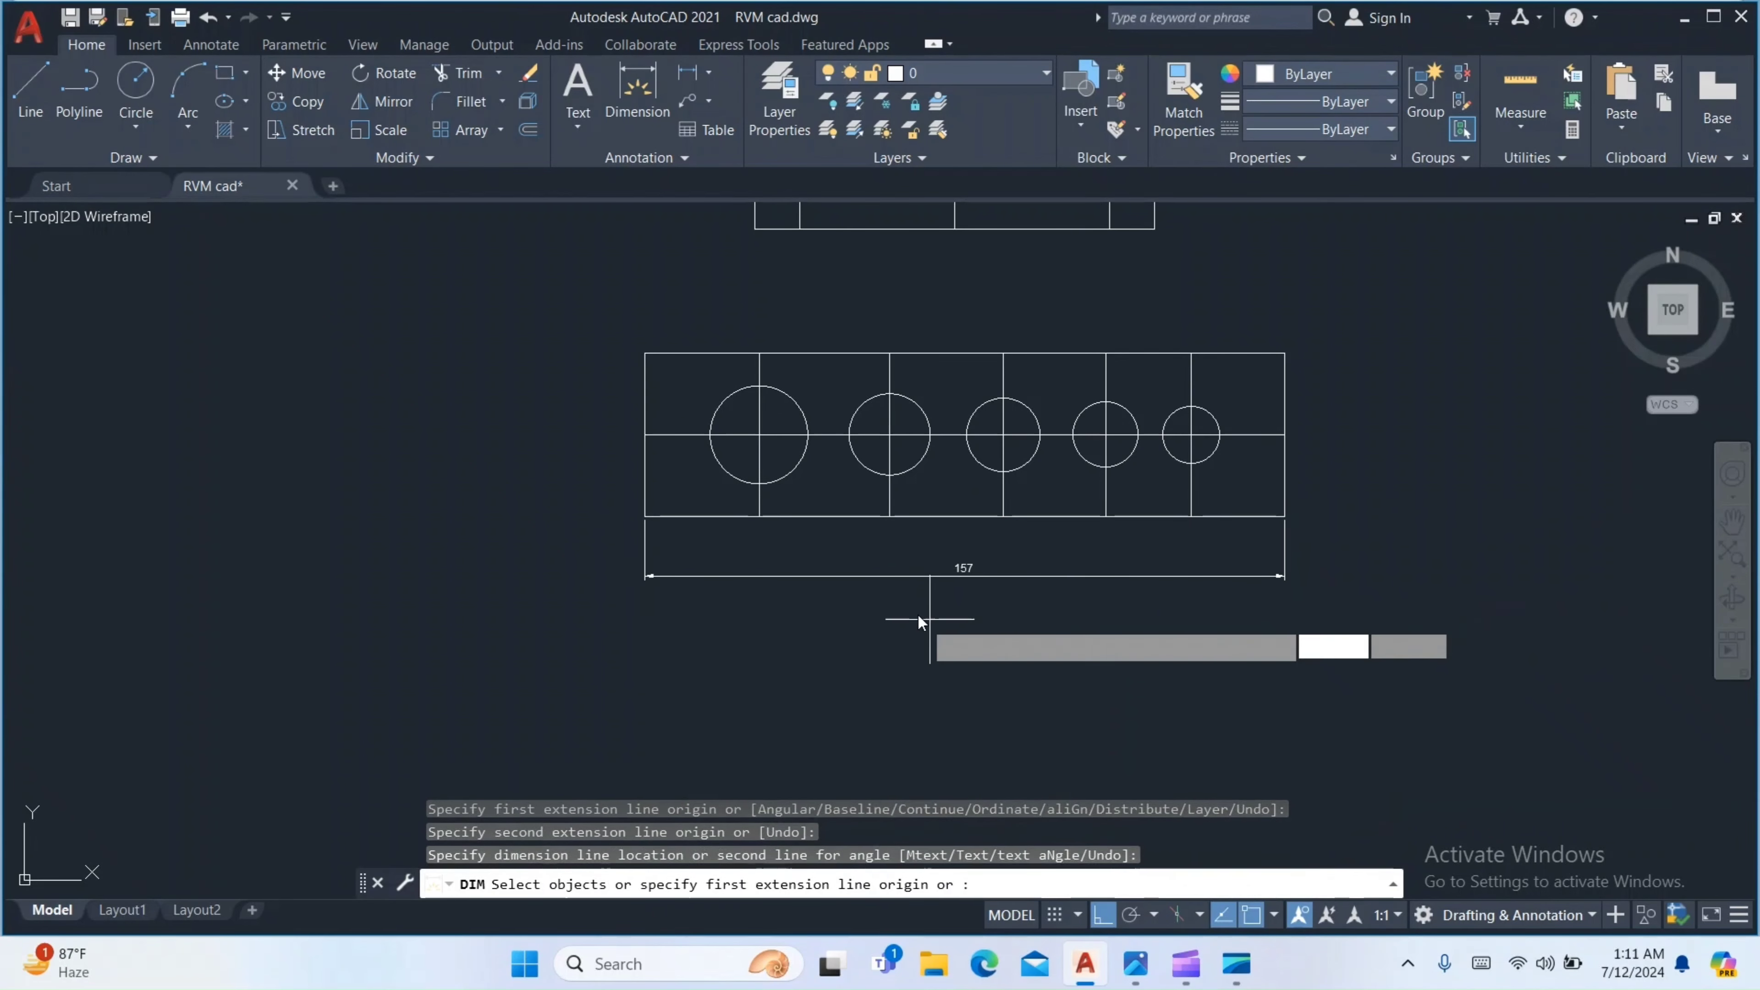
scroll(915, 610, "up", 4)
scroll(951, 541, "down", 2)
mouse_move(789, 681)
middle_mouse_down()
mouse_move(731, 723)
mouse_move(590, 765)
middle_mouse_up()
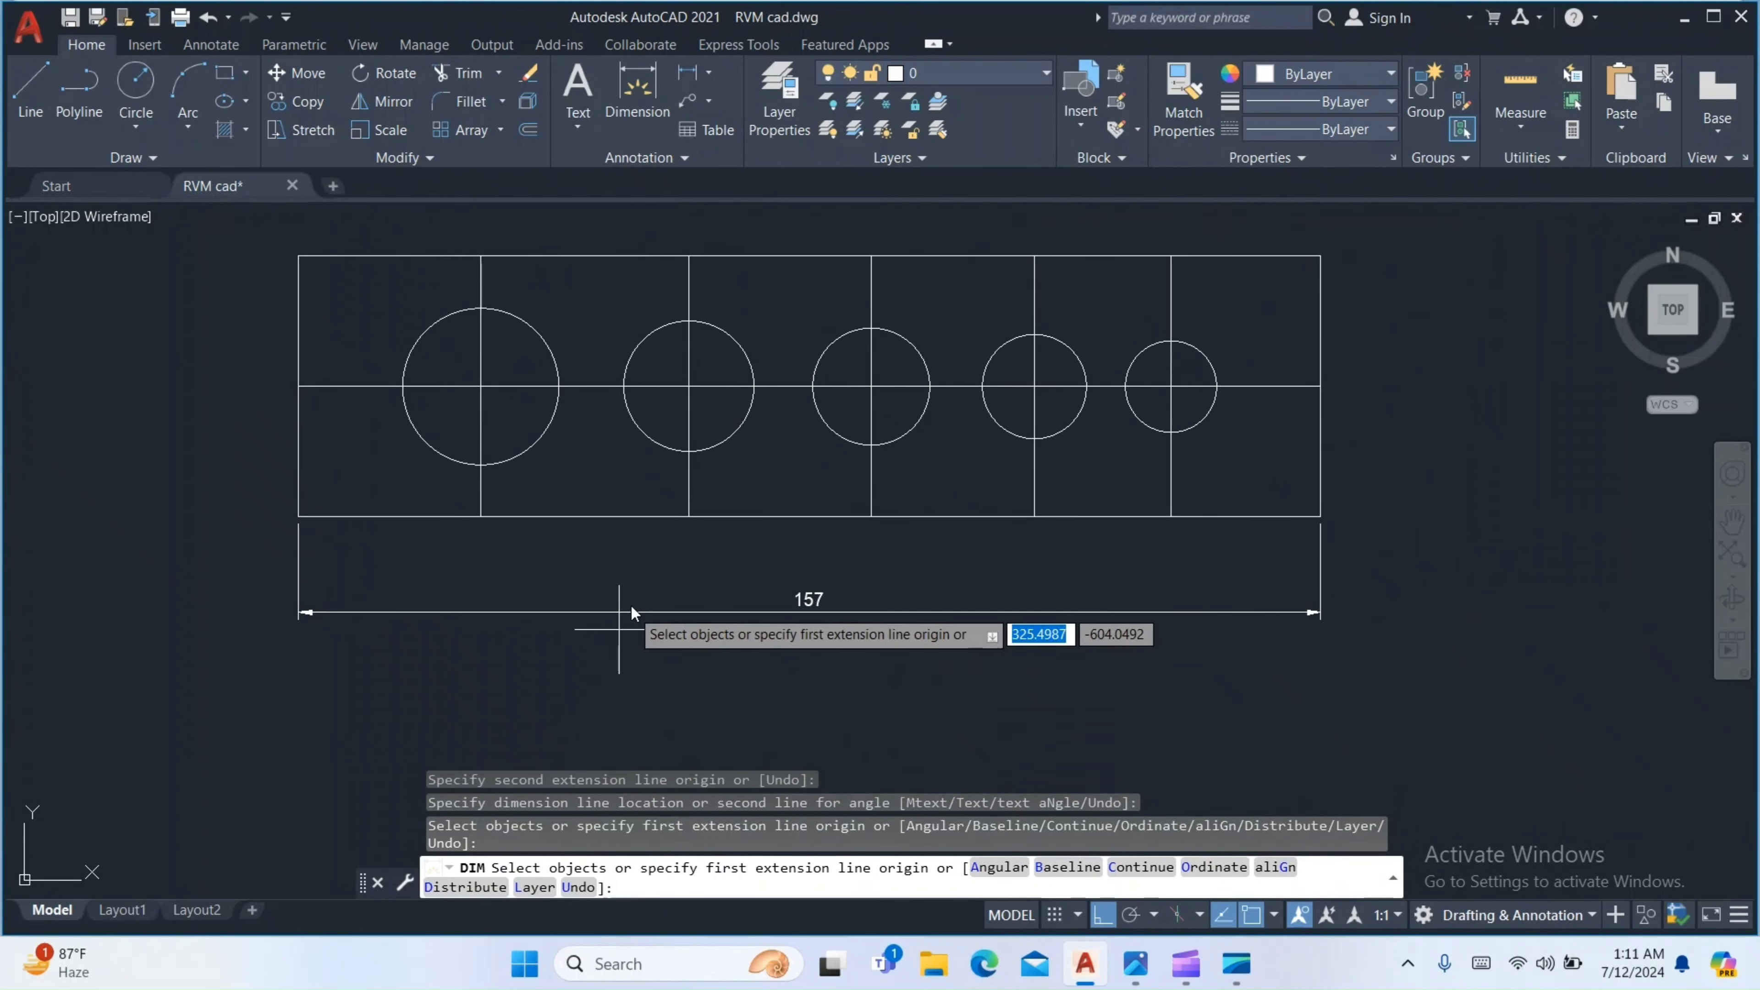
scroll(631, 605, "down", 4)
key("Escape")
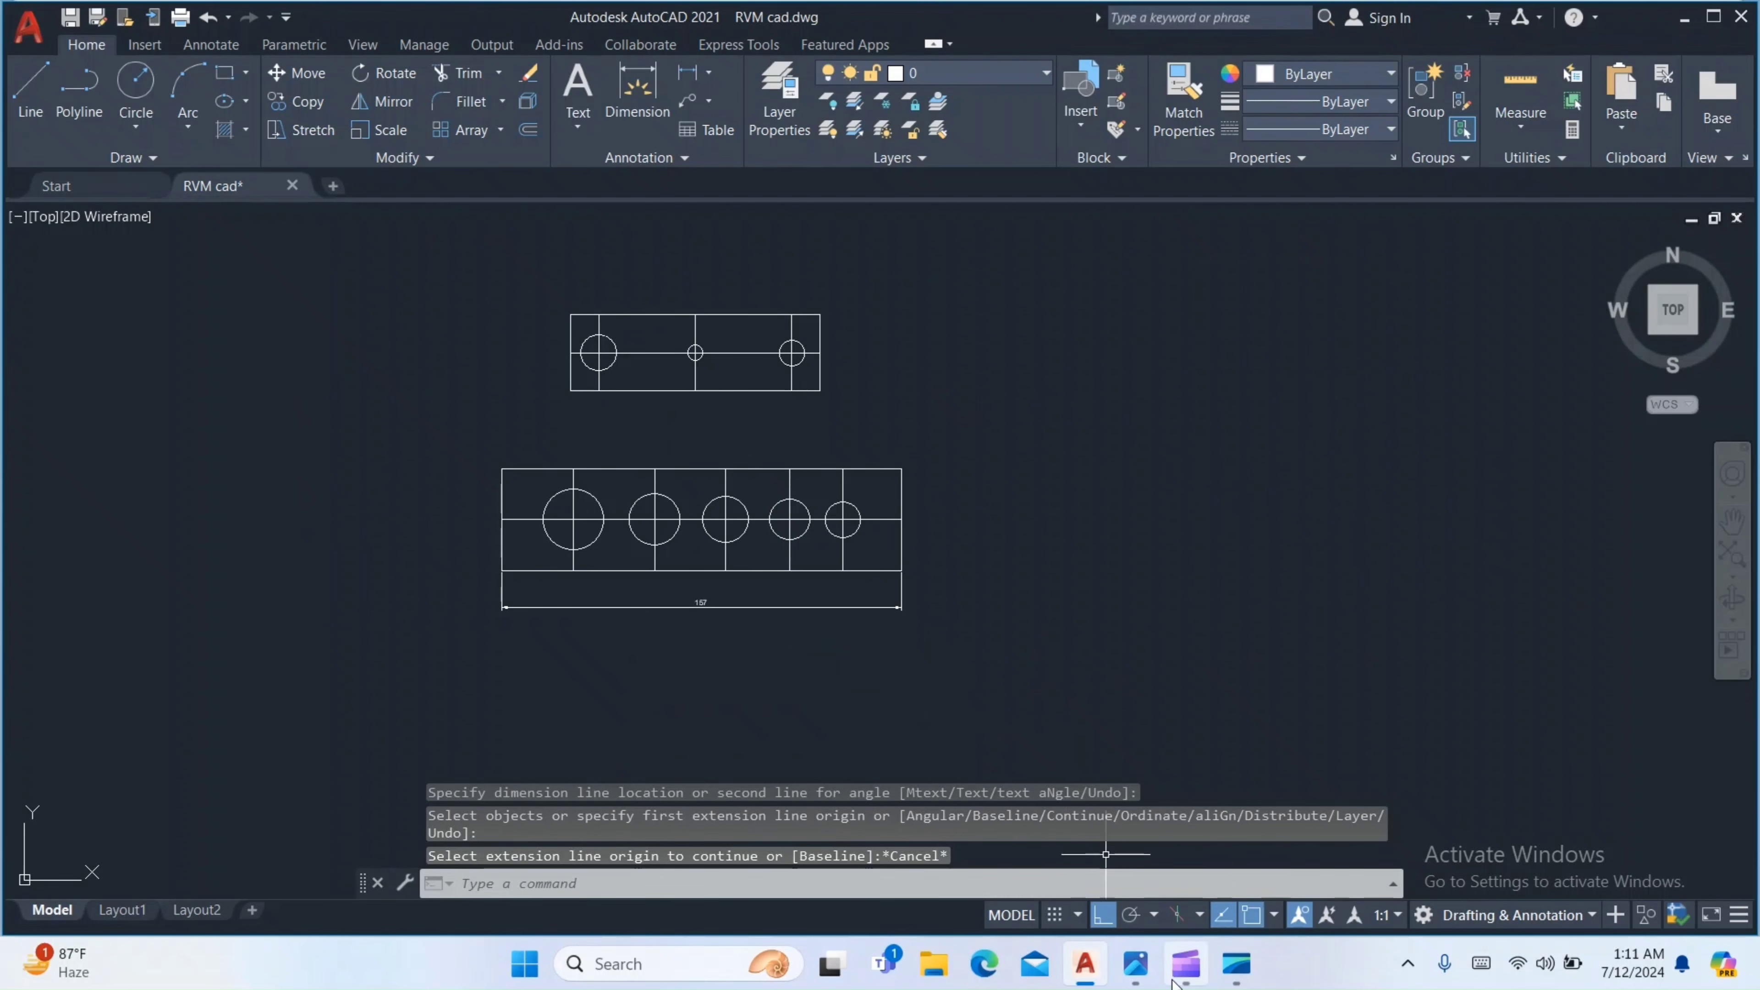
Show the next reference drawing in Photos, then draw a 53-long horizontal line to the right of the two plates in AutoCAD
left_click(1114, 891)
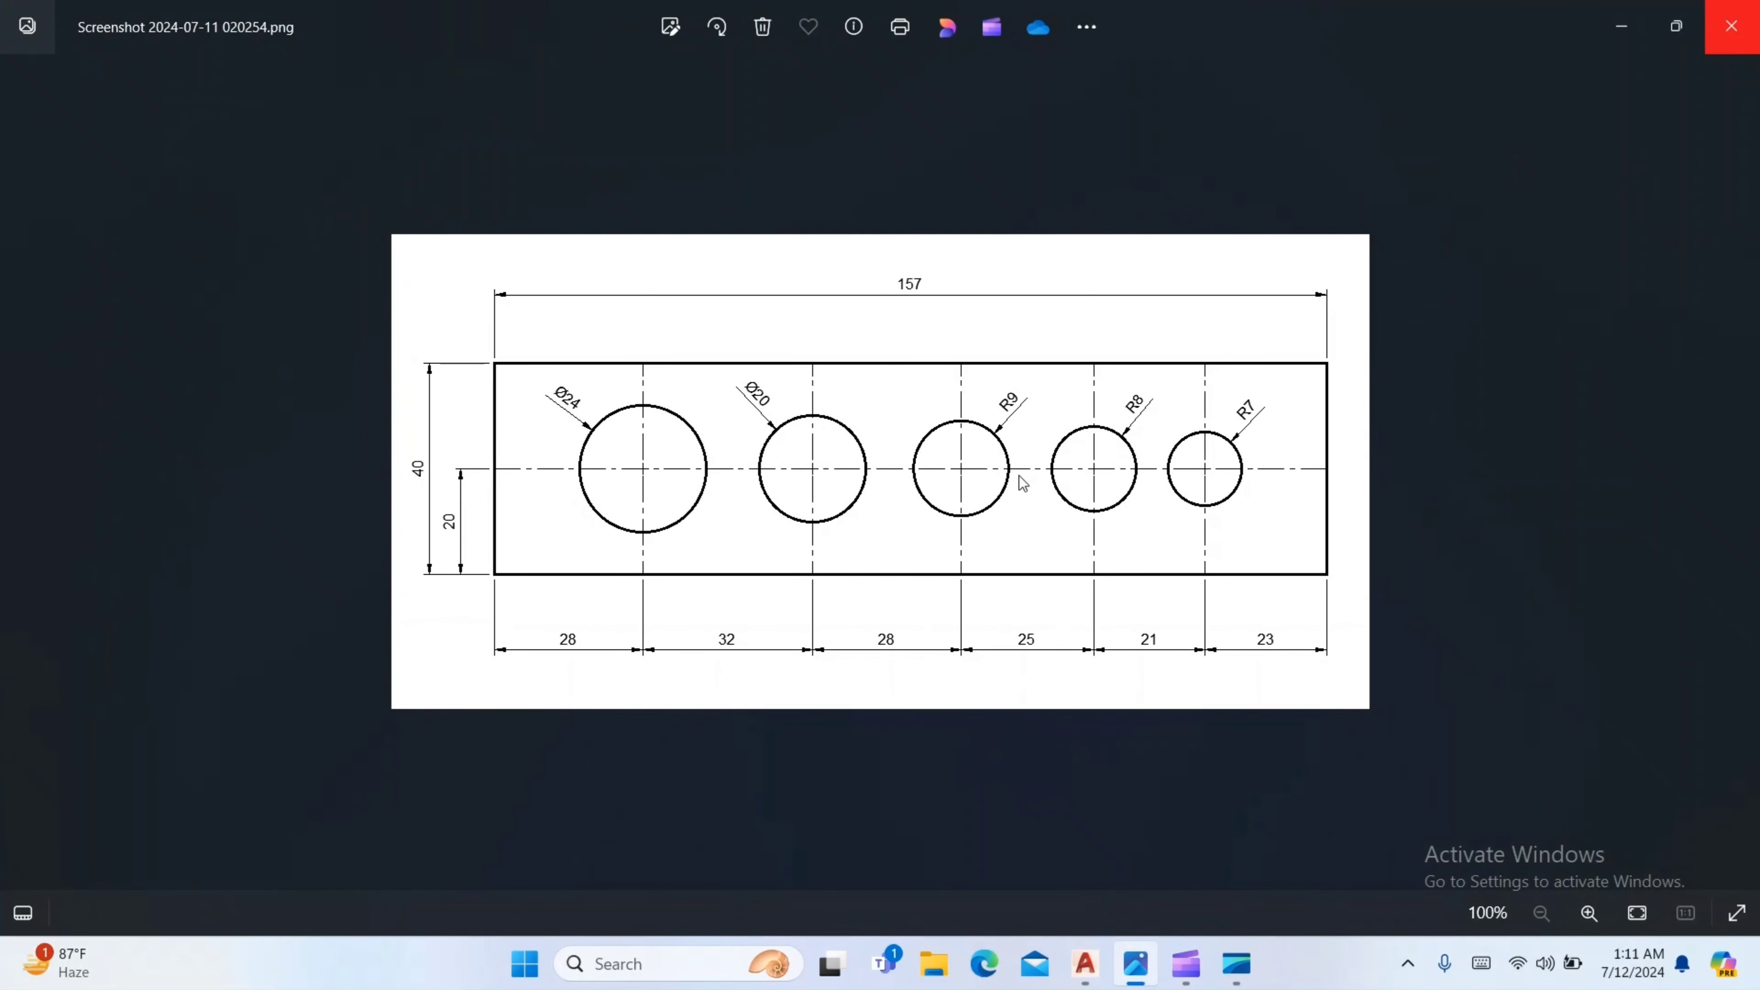
key("Right")
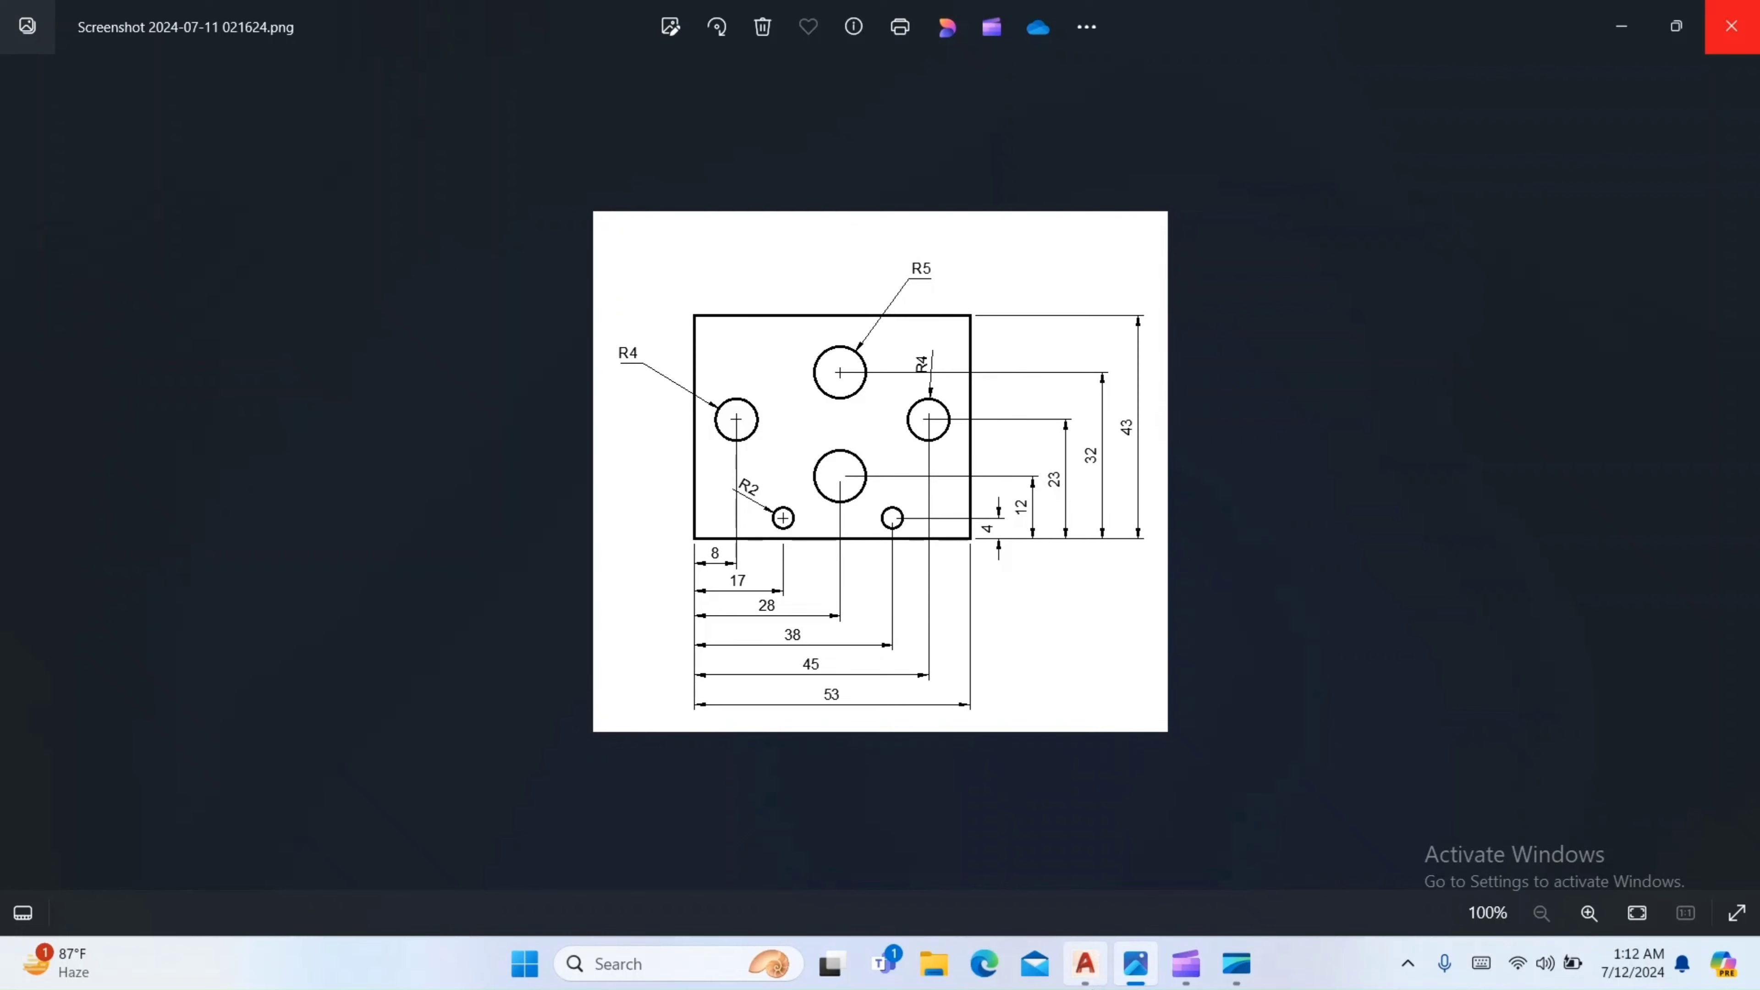
left_click(1087, 971)
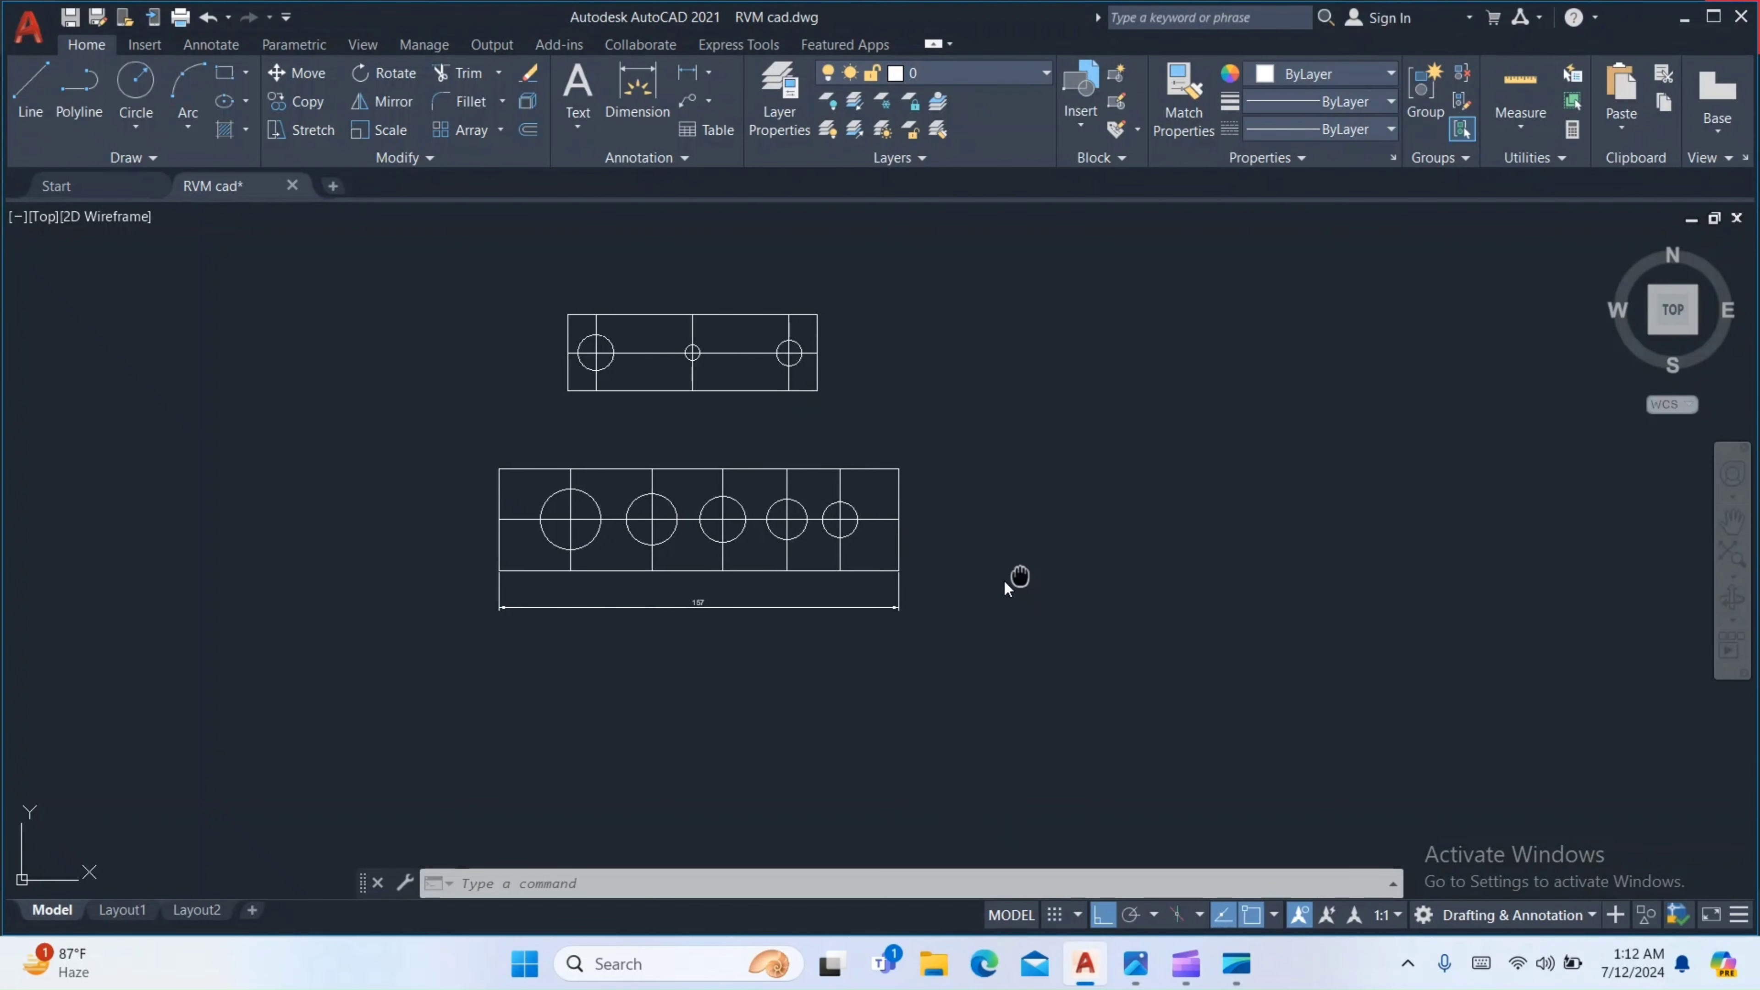
middle_click_drag(1004, 579, 855, 622)
type("l")
key("Return")
left_click(957, 676)
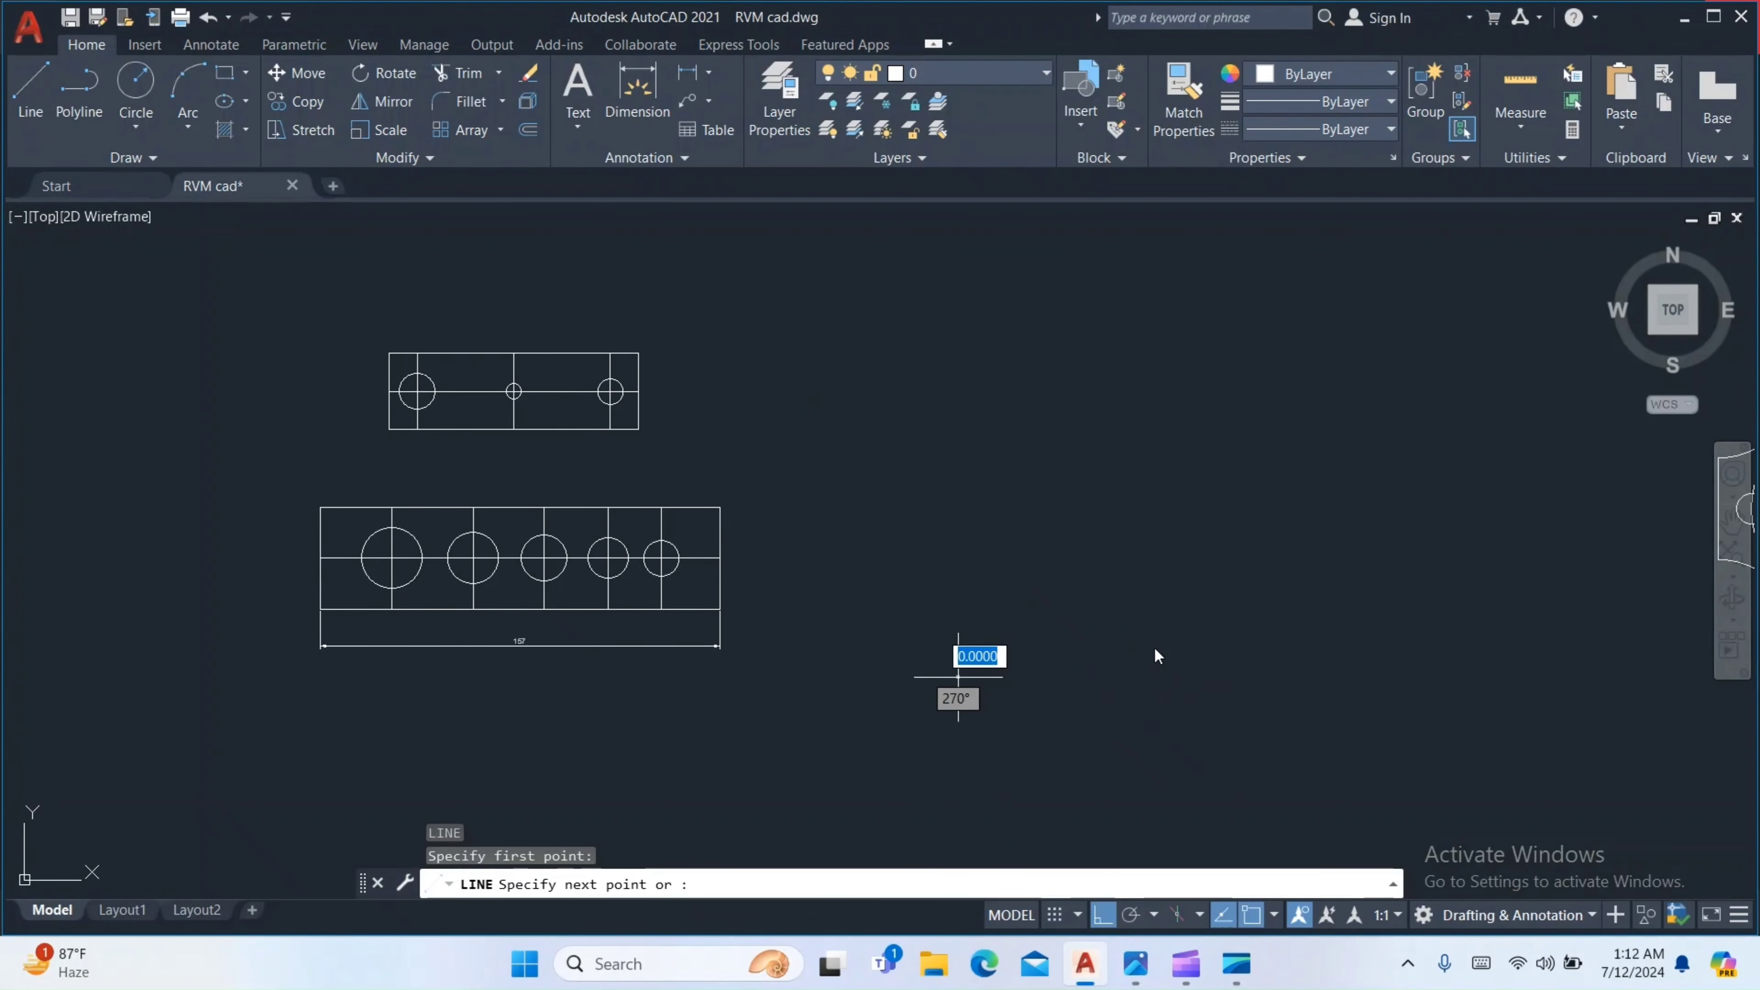
type("53")
key("Return")
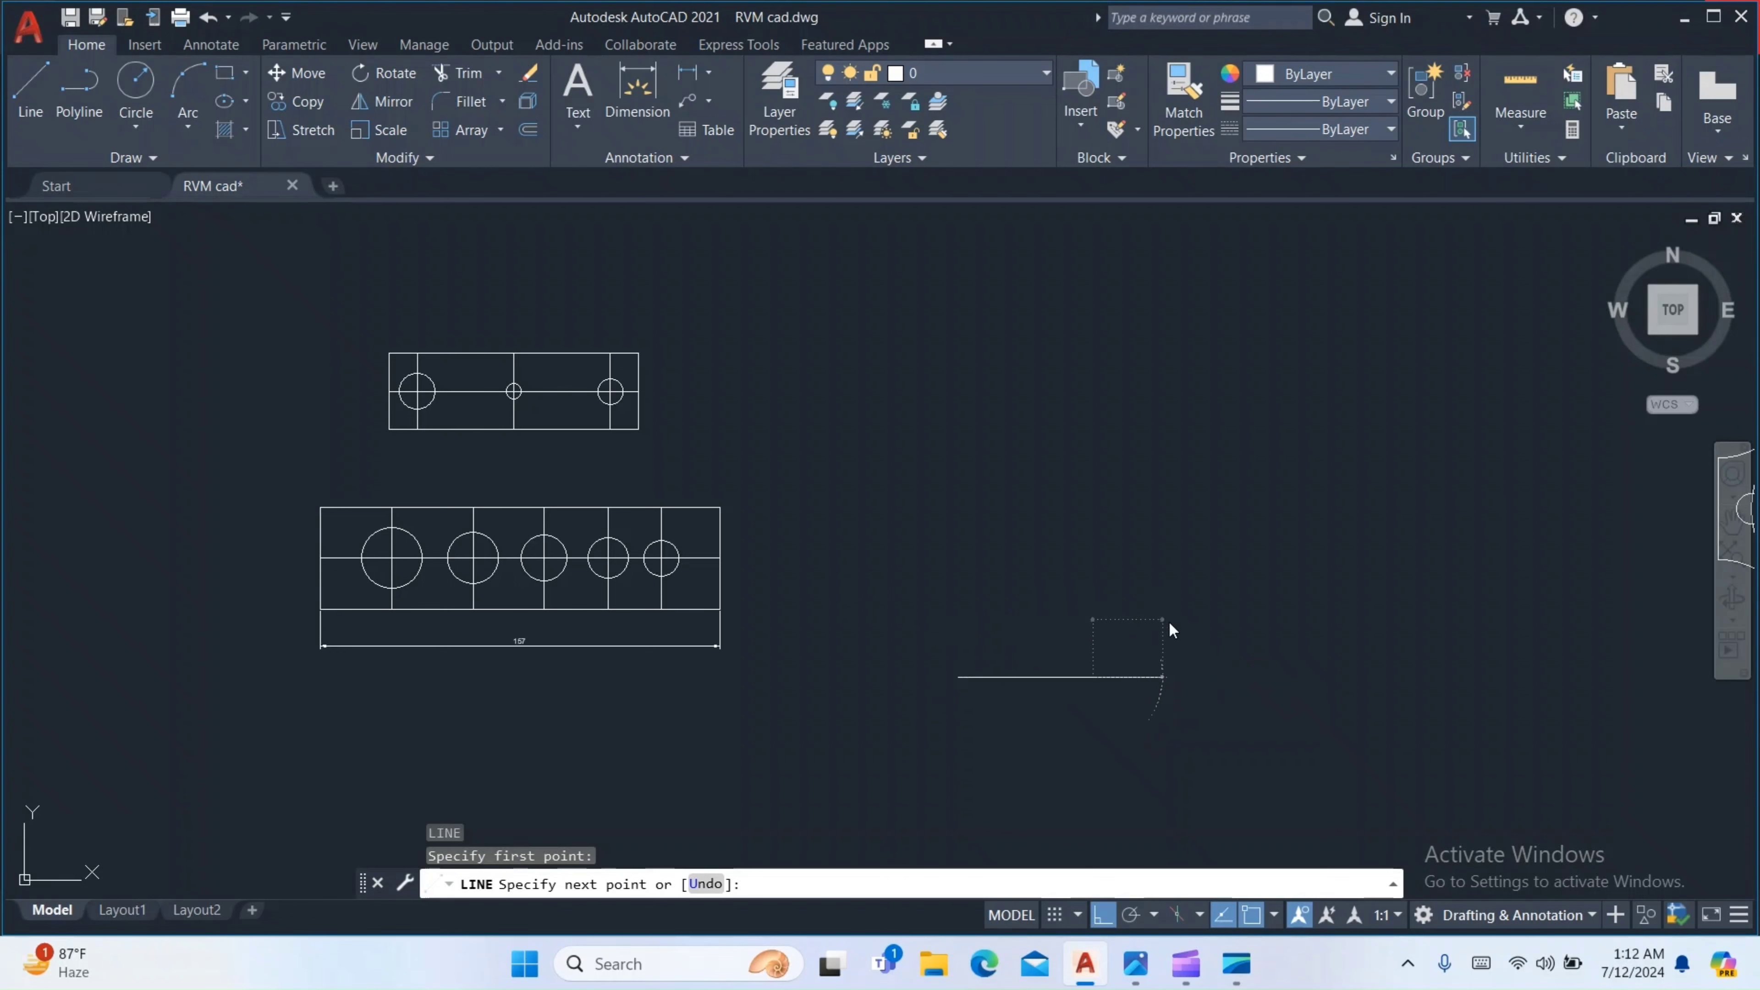
Complete the third plate's rectangle with a 43-long right side, a matching top edge and a left side back to the start point
type("43")
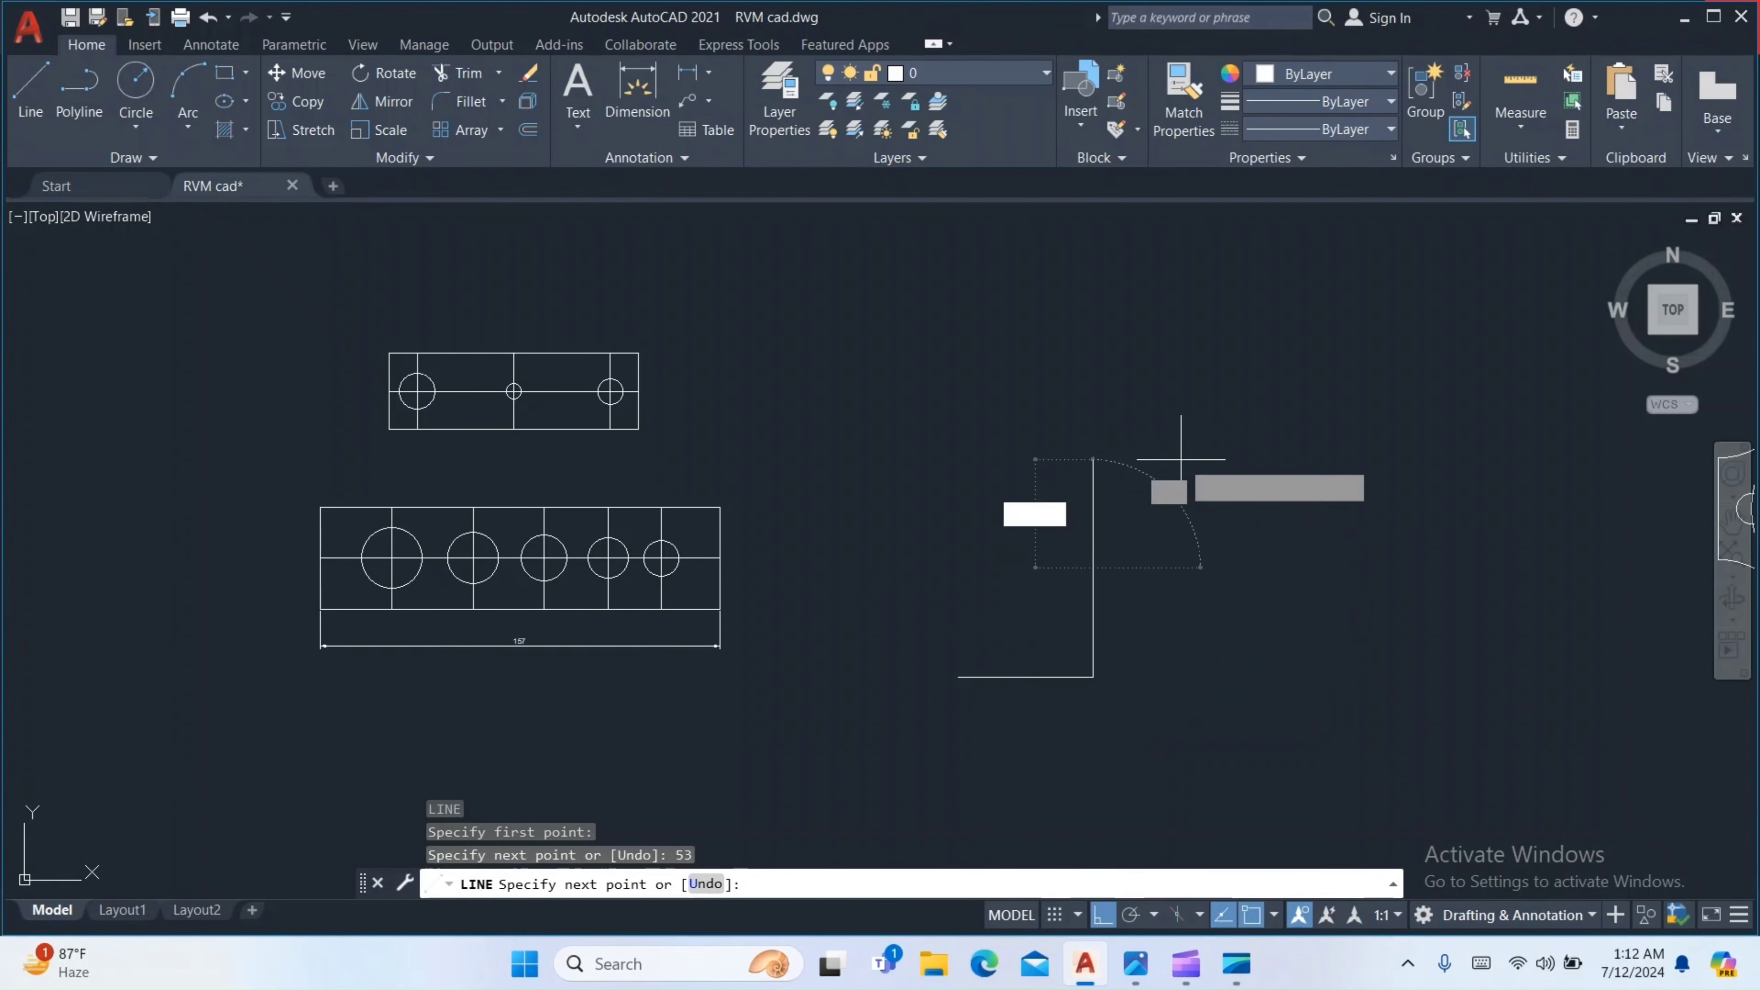
key("Return")
scroll(976, 532, "up", 2)
scroll(976, 531, "down", 3)
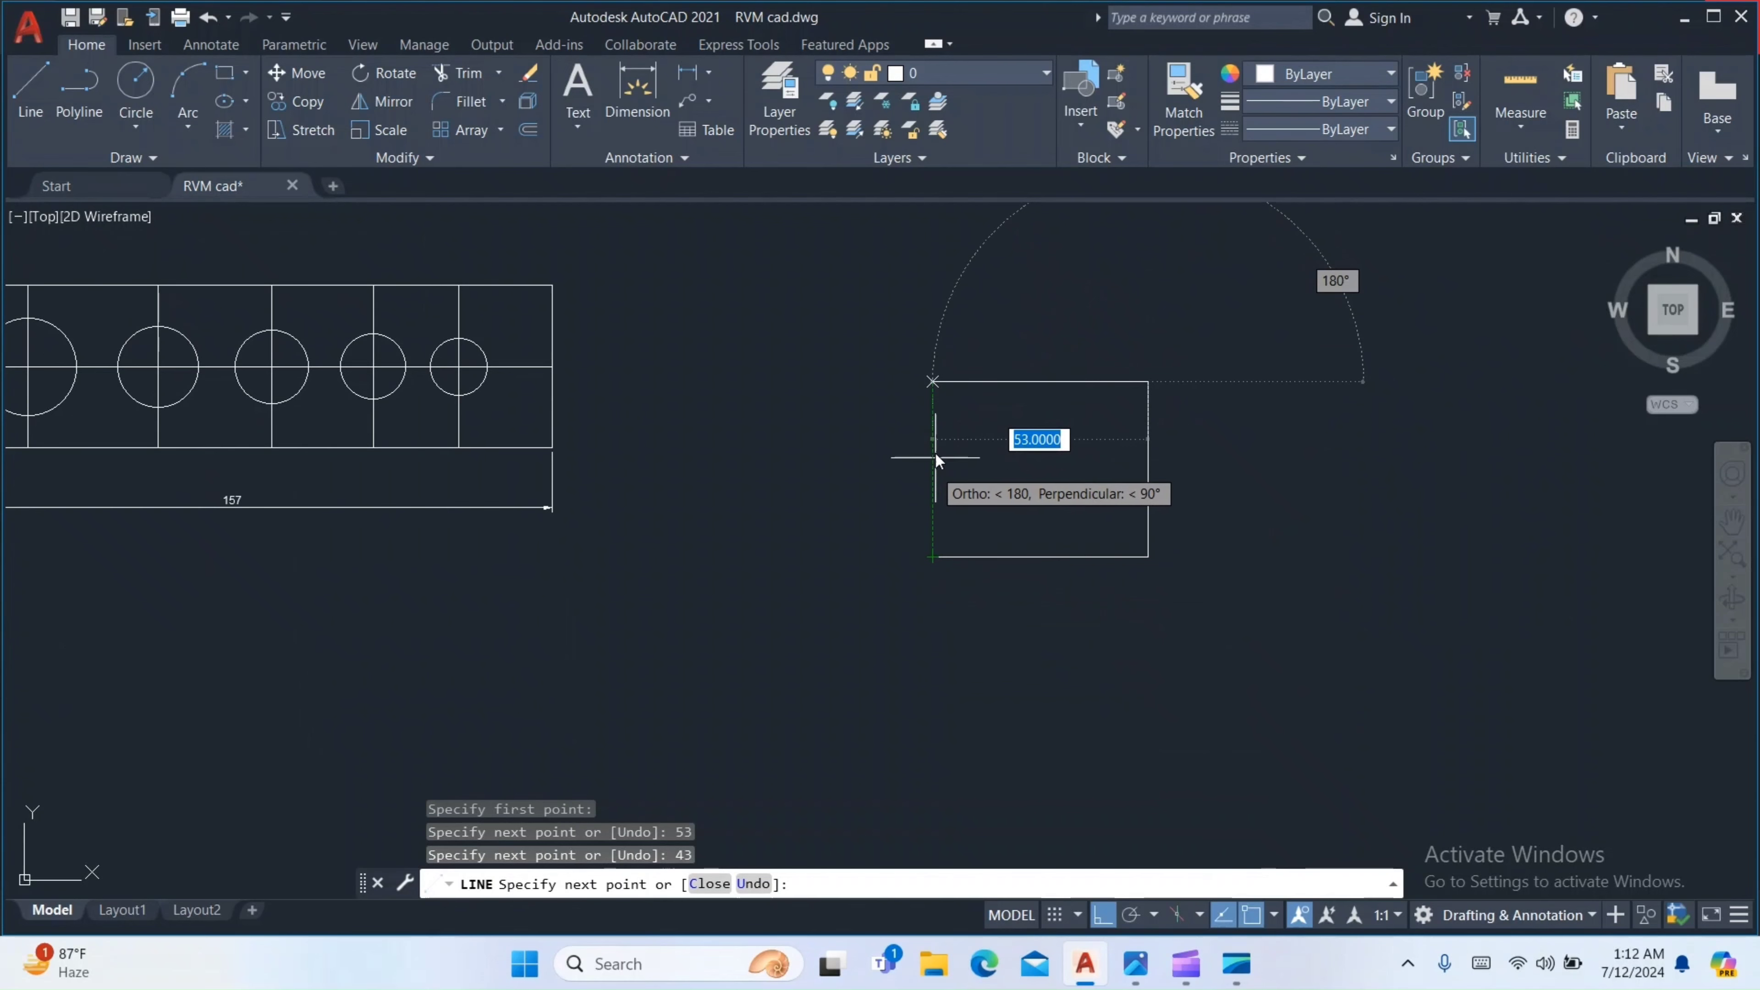
left_click(934, 499)
left_click(942, 559)
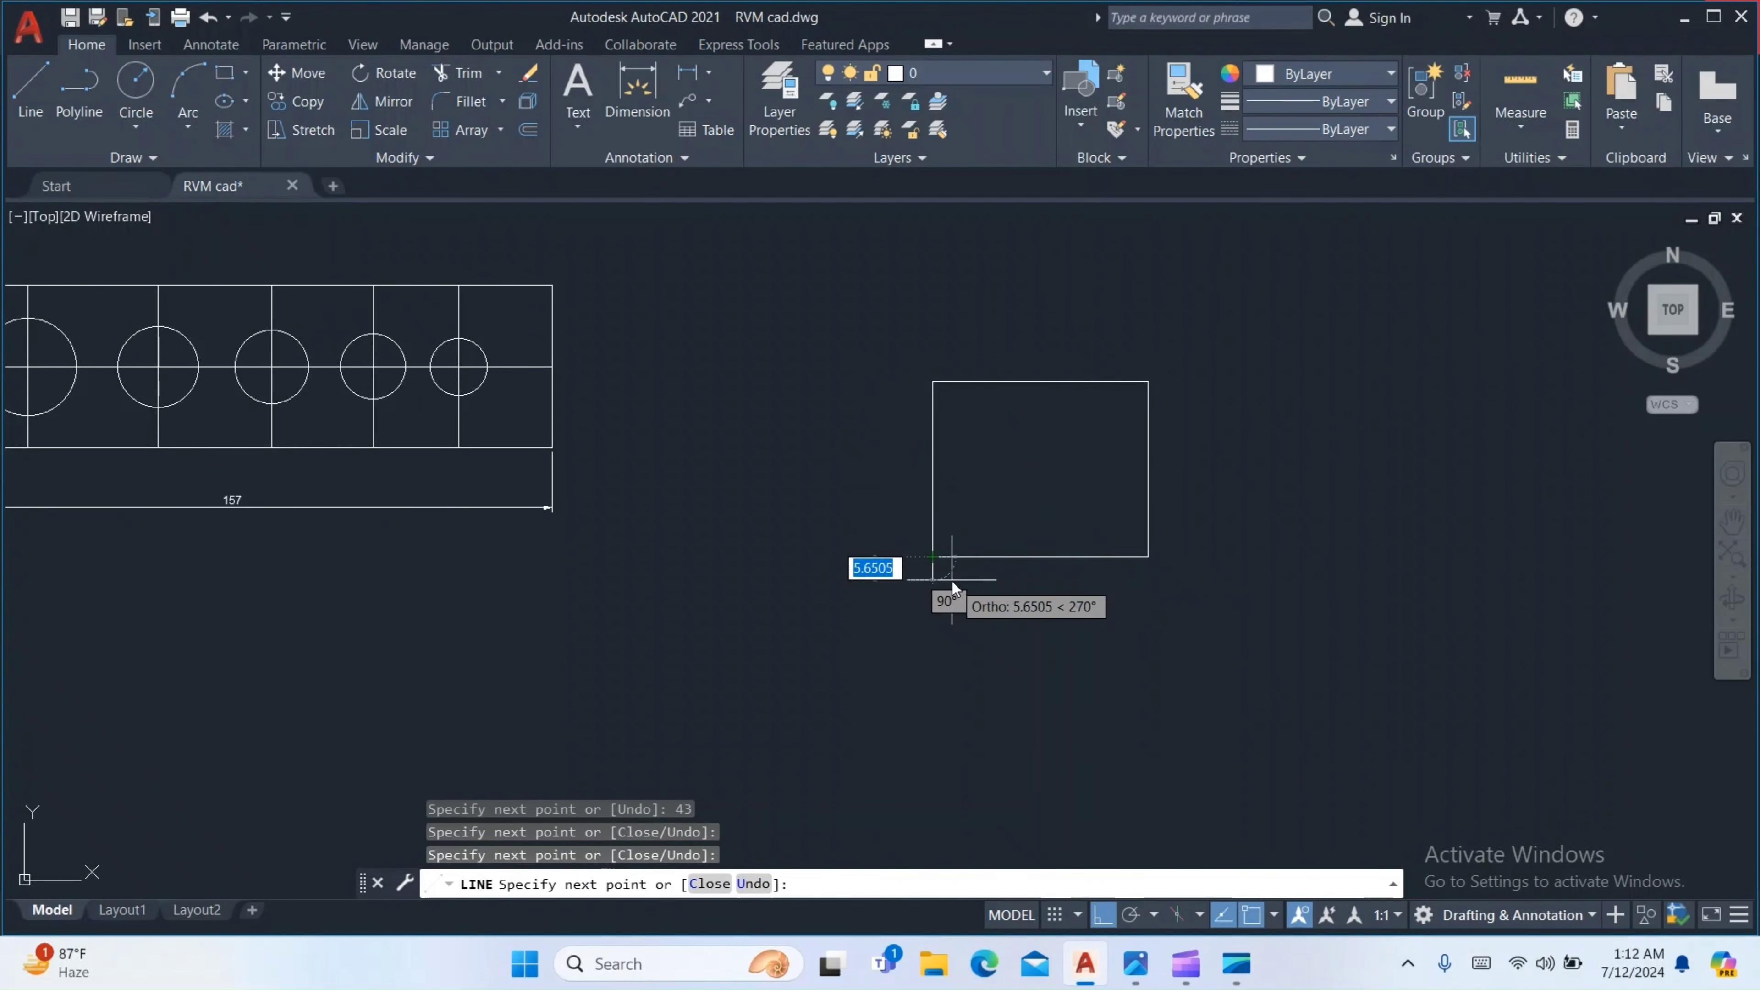
key("Return")
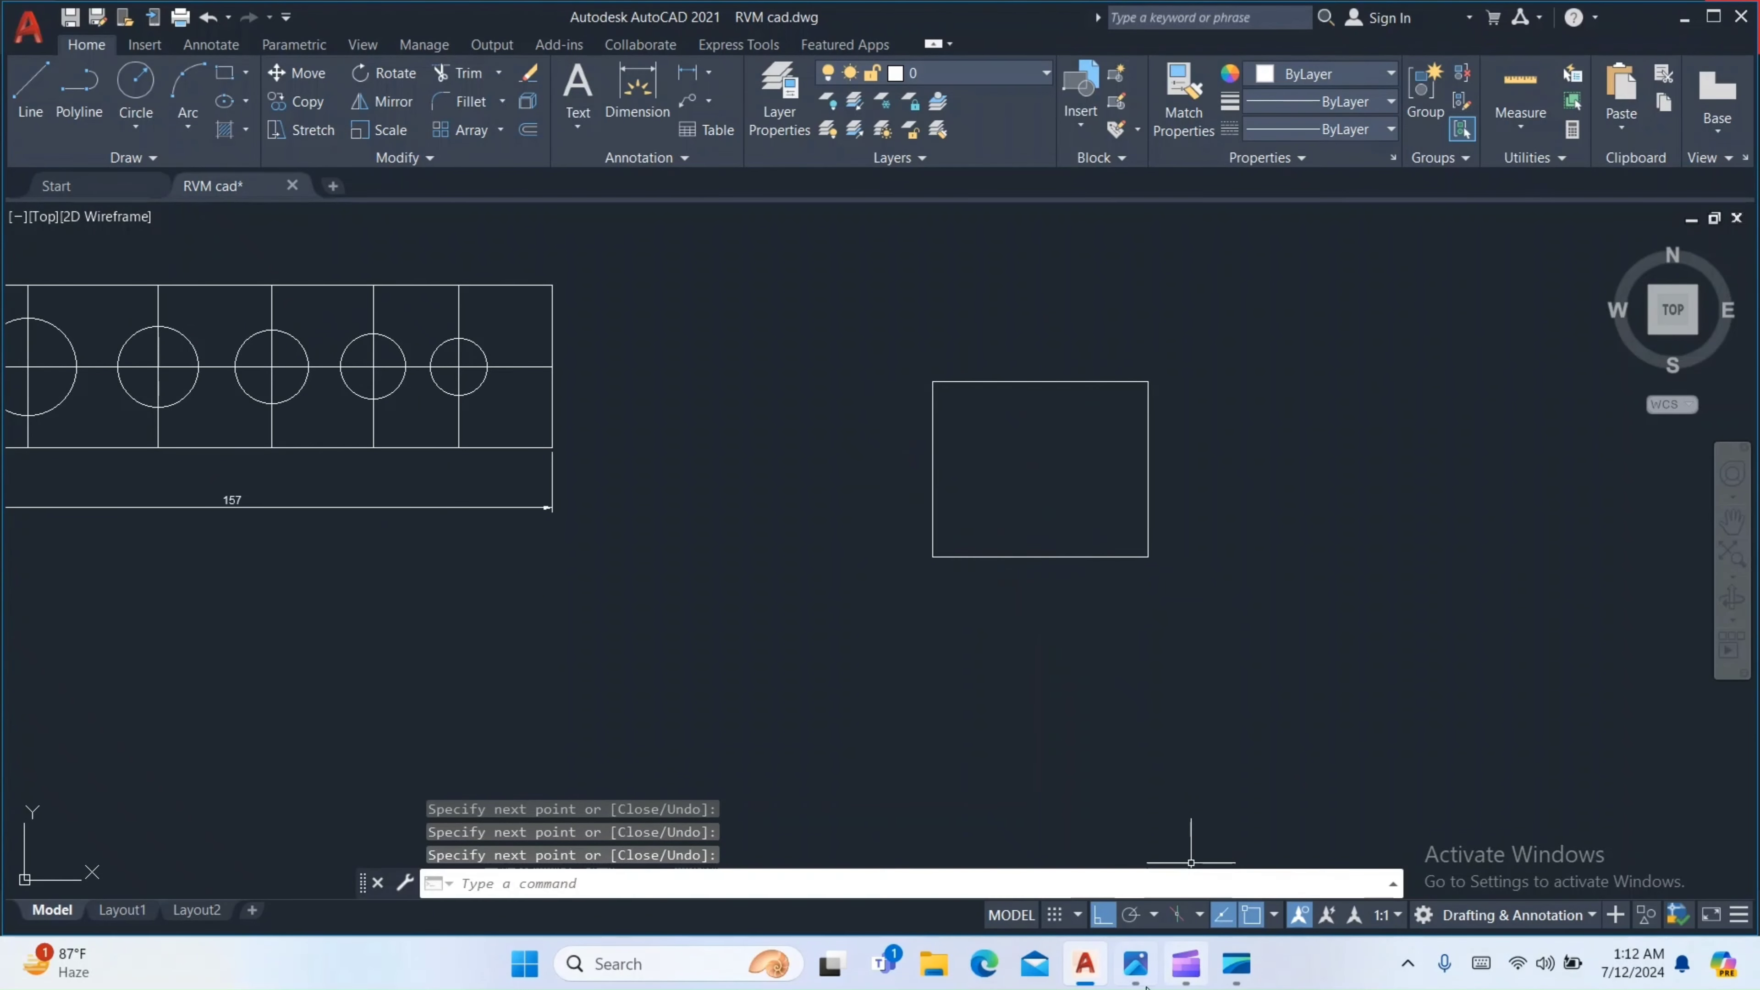
Examine the hole positions and radii of the third plate in the reference drawing in Photos
mouse_move(1135, 964)
left_click(1006, 810)
scroll(760, 503, "up", 1)
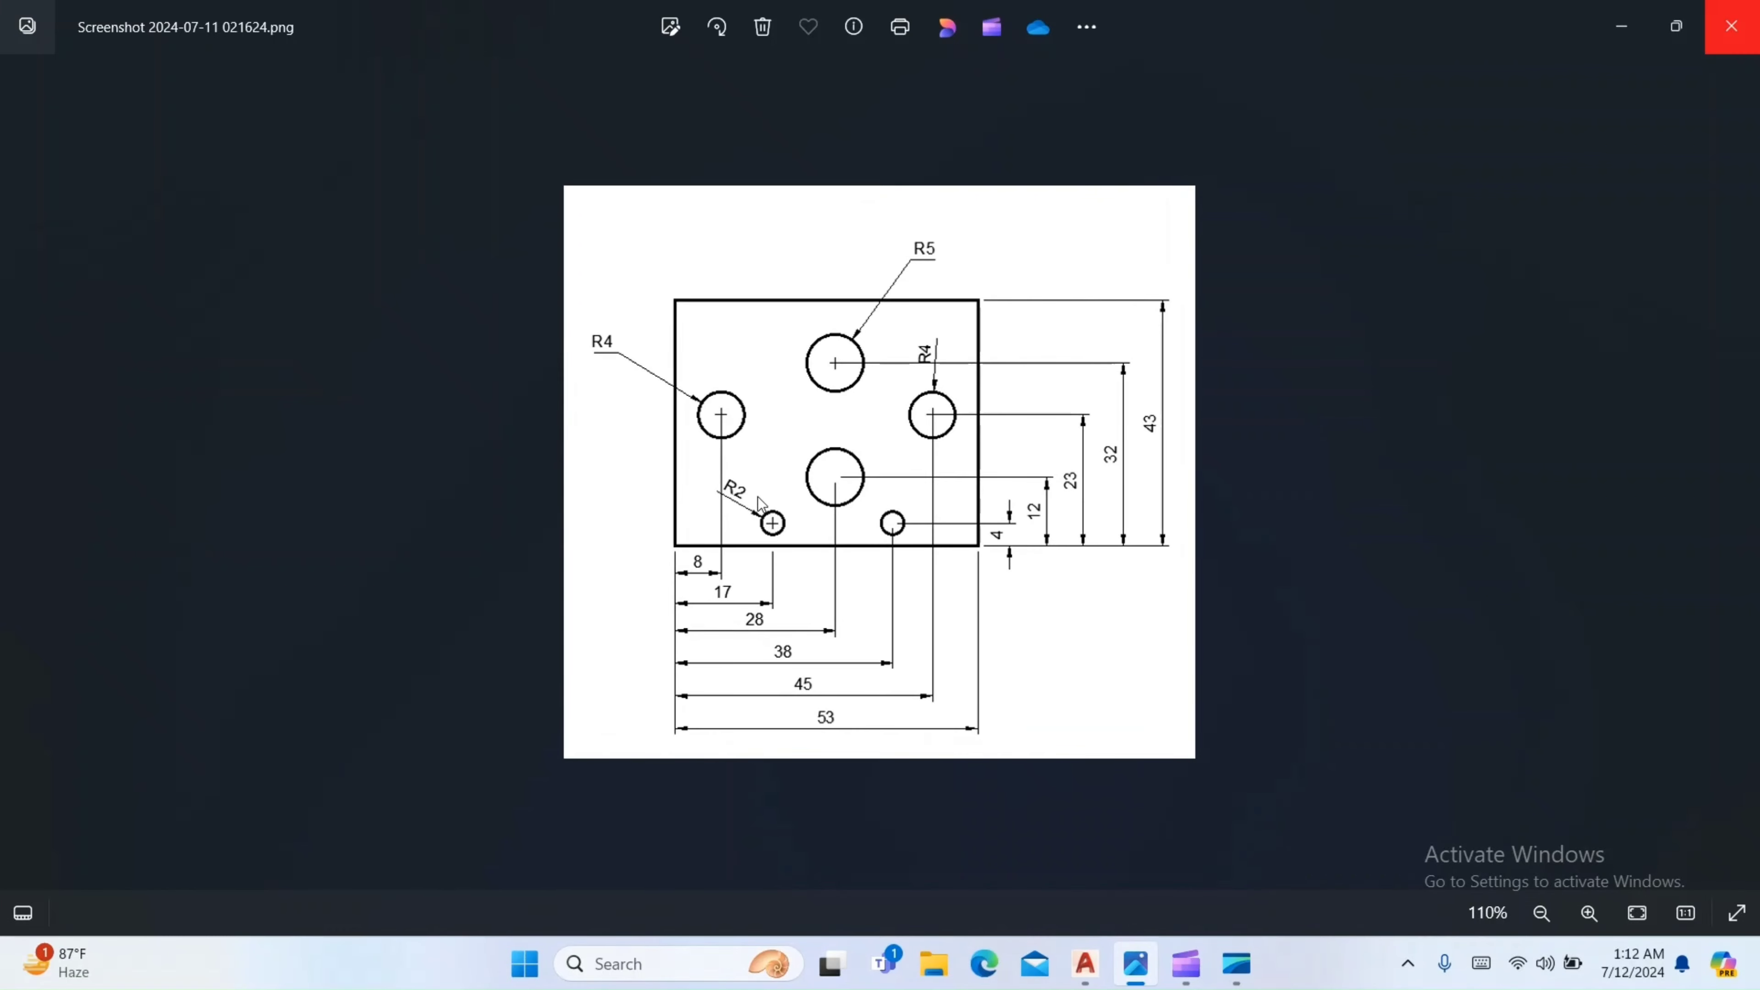
scroll(741, 637, "up", 3)
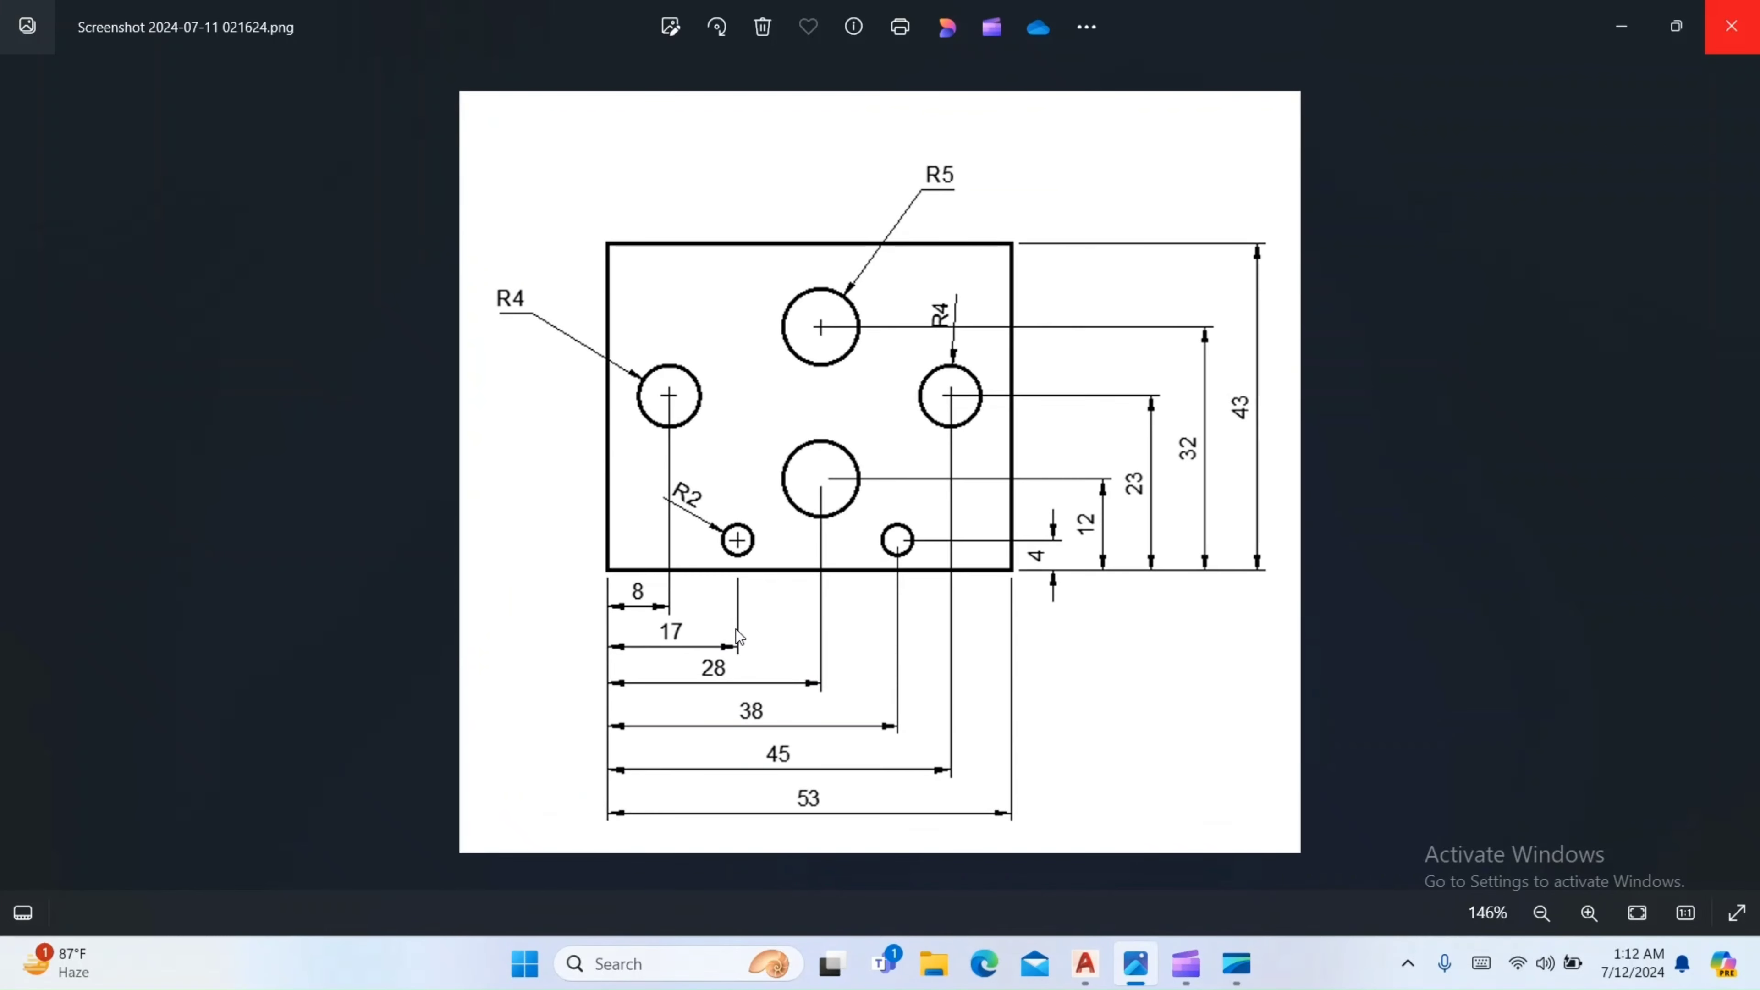
scroll(736, 636, "up", 1)
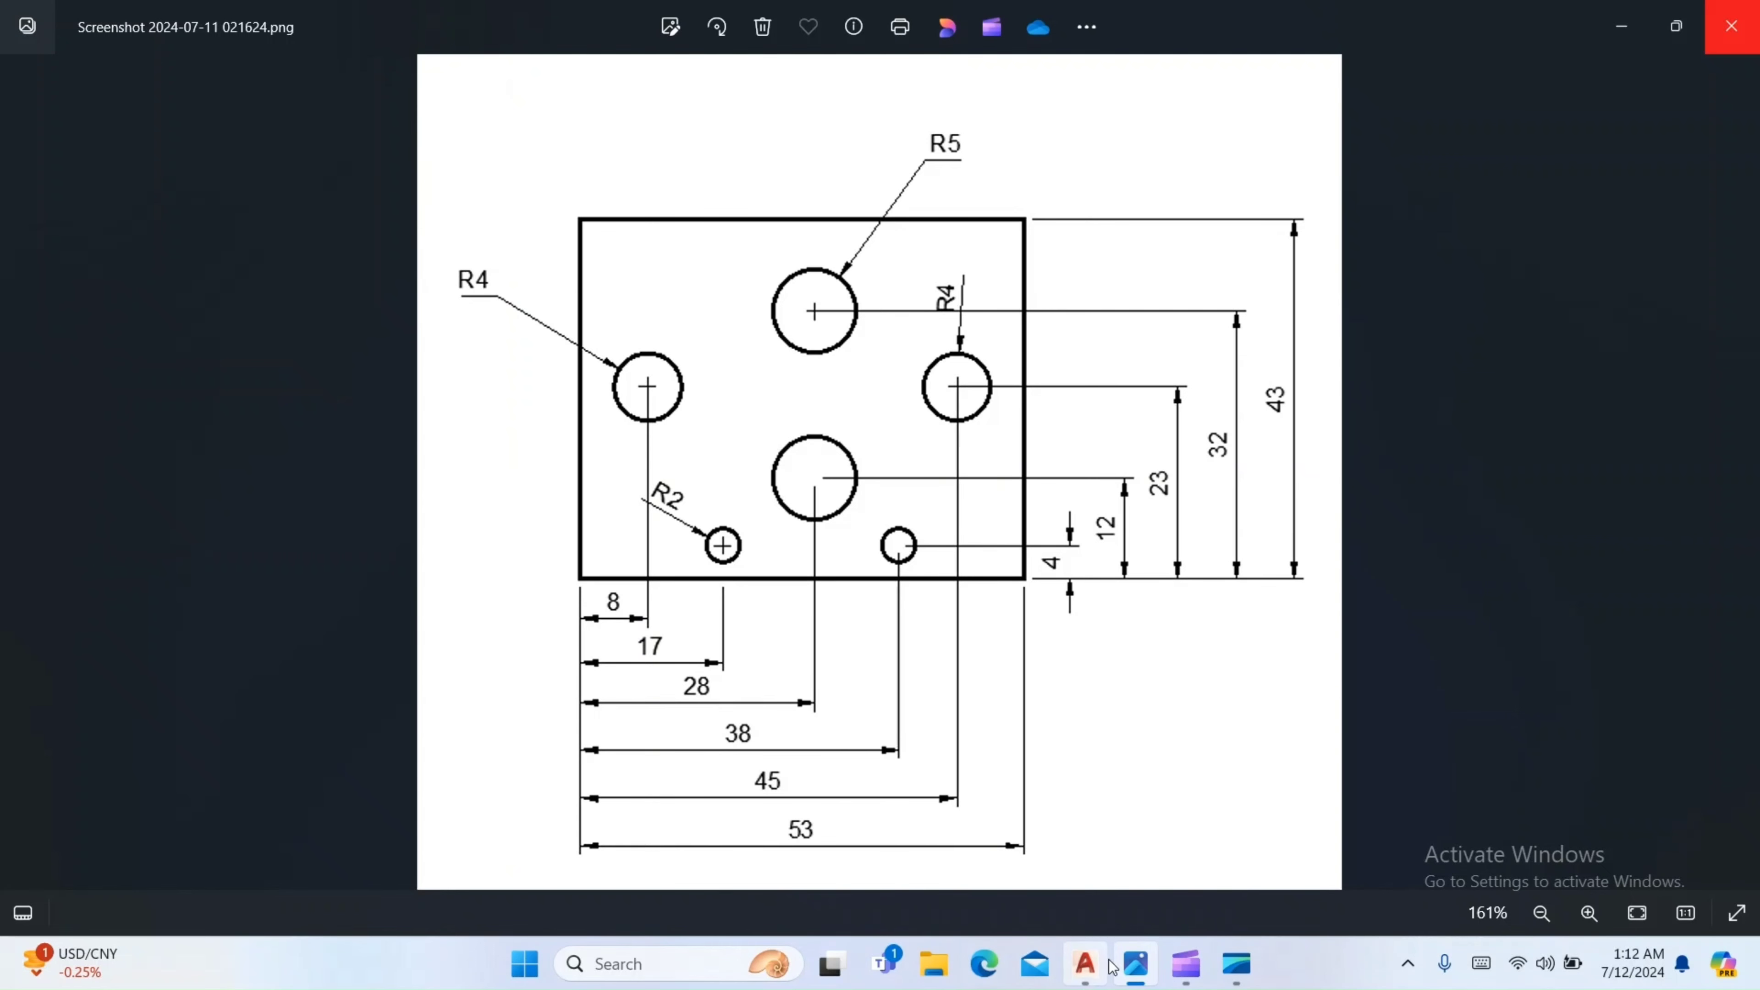
Switch to AutoCAD and offset the third plate's left edge 8 toward the inside of the plate
left_click(1087, 966)
type("o")
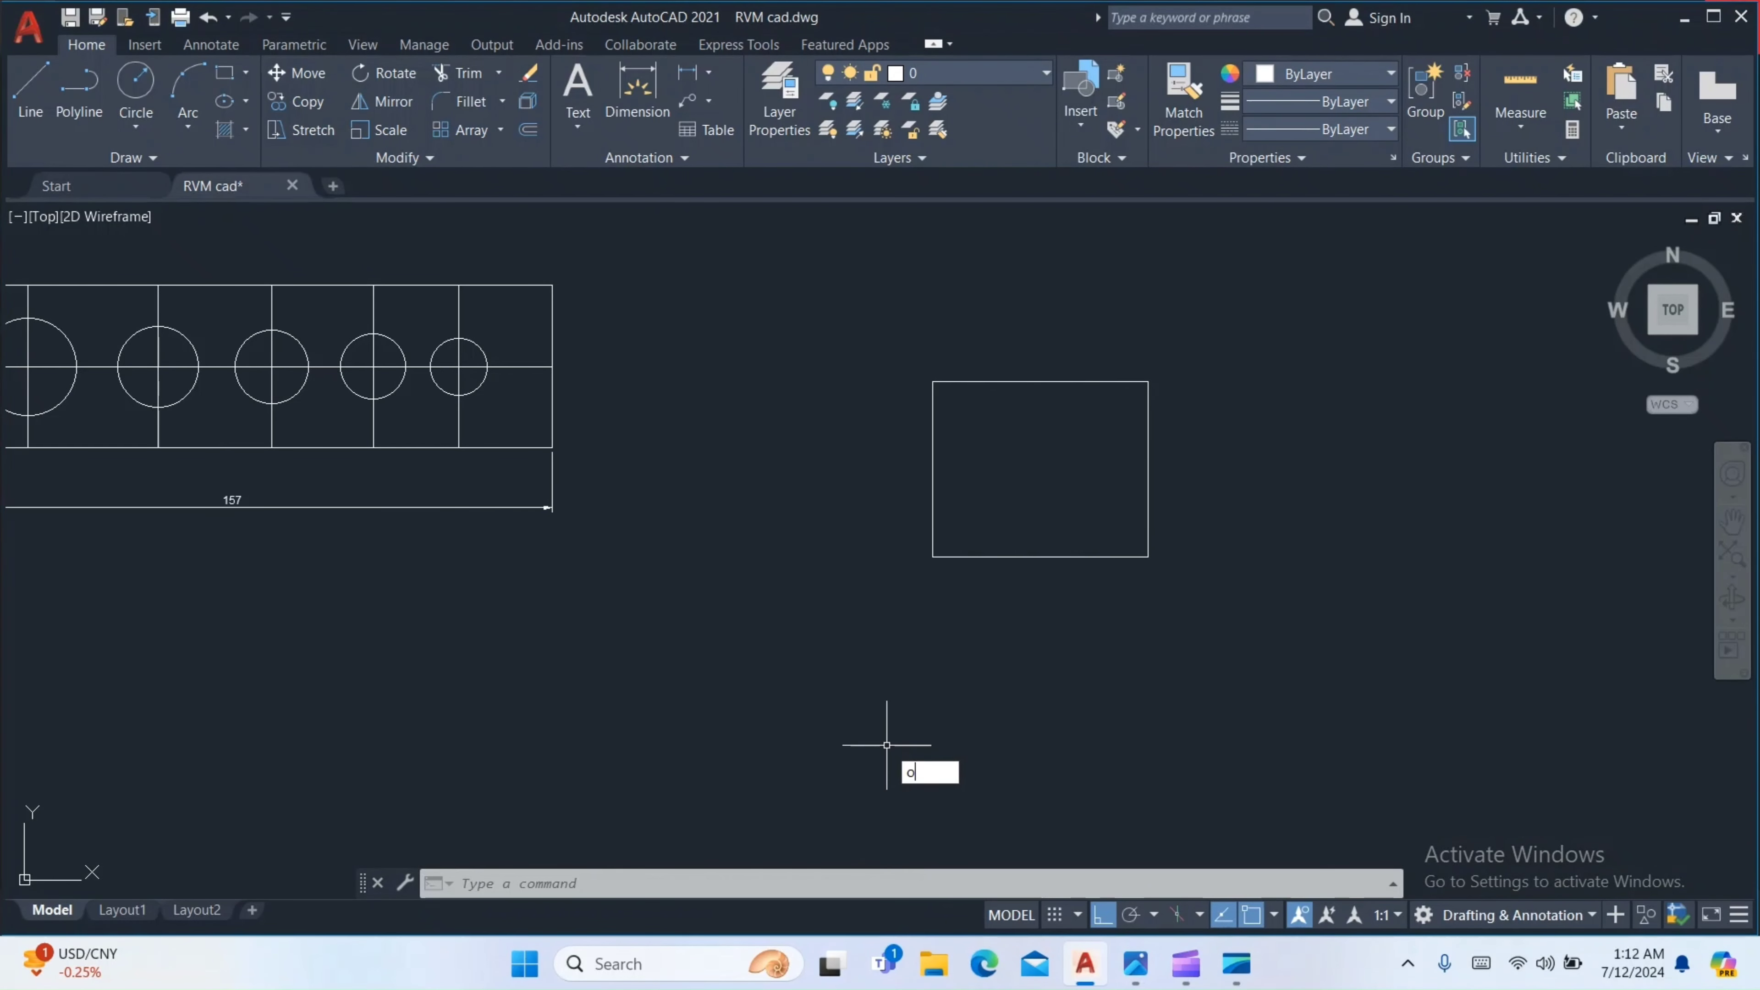
key("Return")
scroll(1014, 599, "up", 2)
scroll(1016, 605, "up", 2)
middle_click_drag(900, 659, 884, 802)
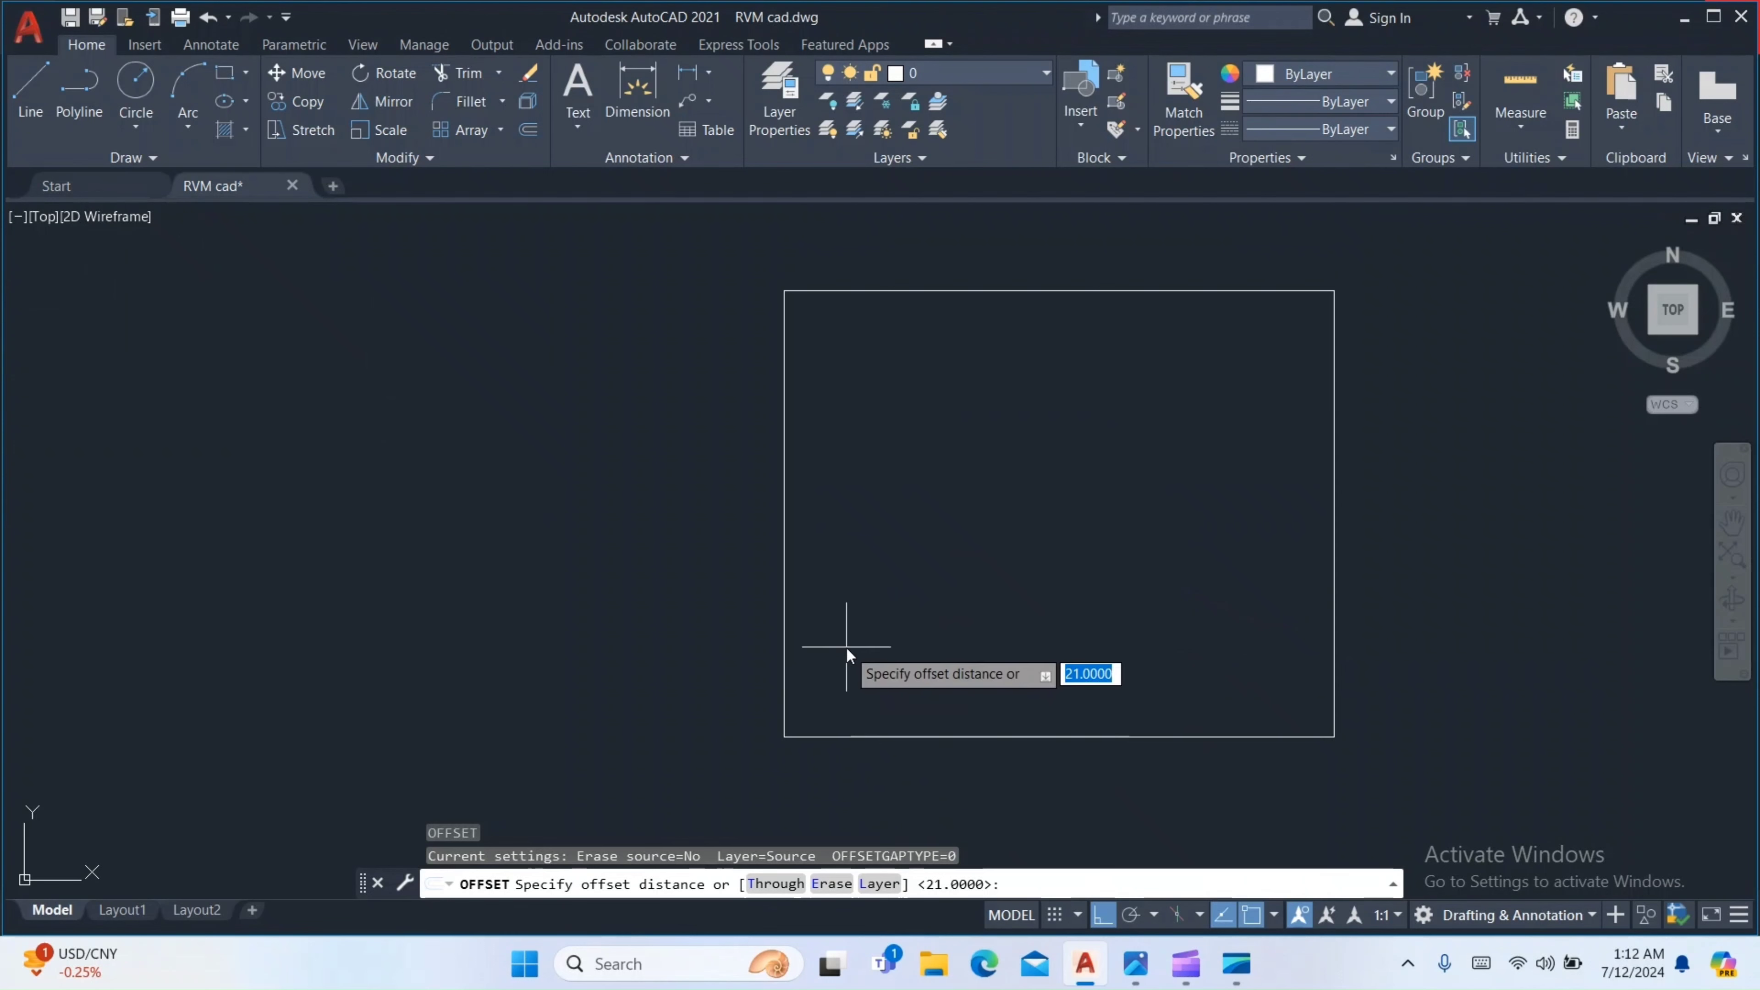
type("8")
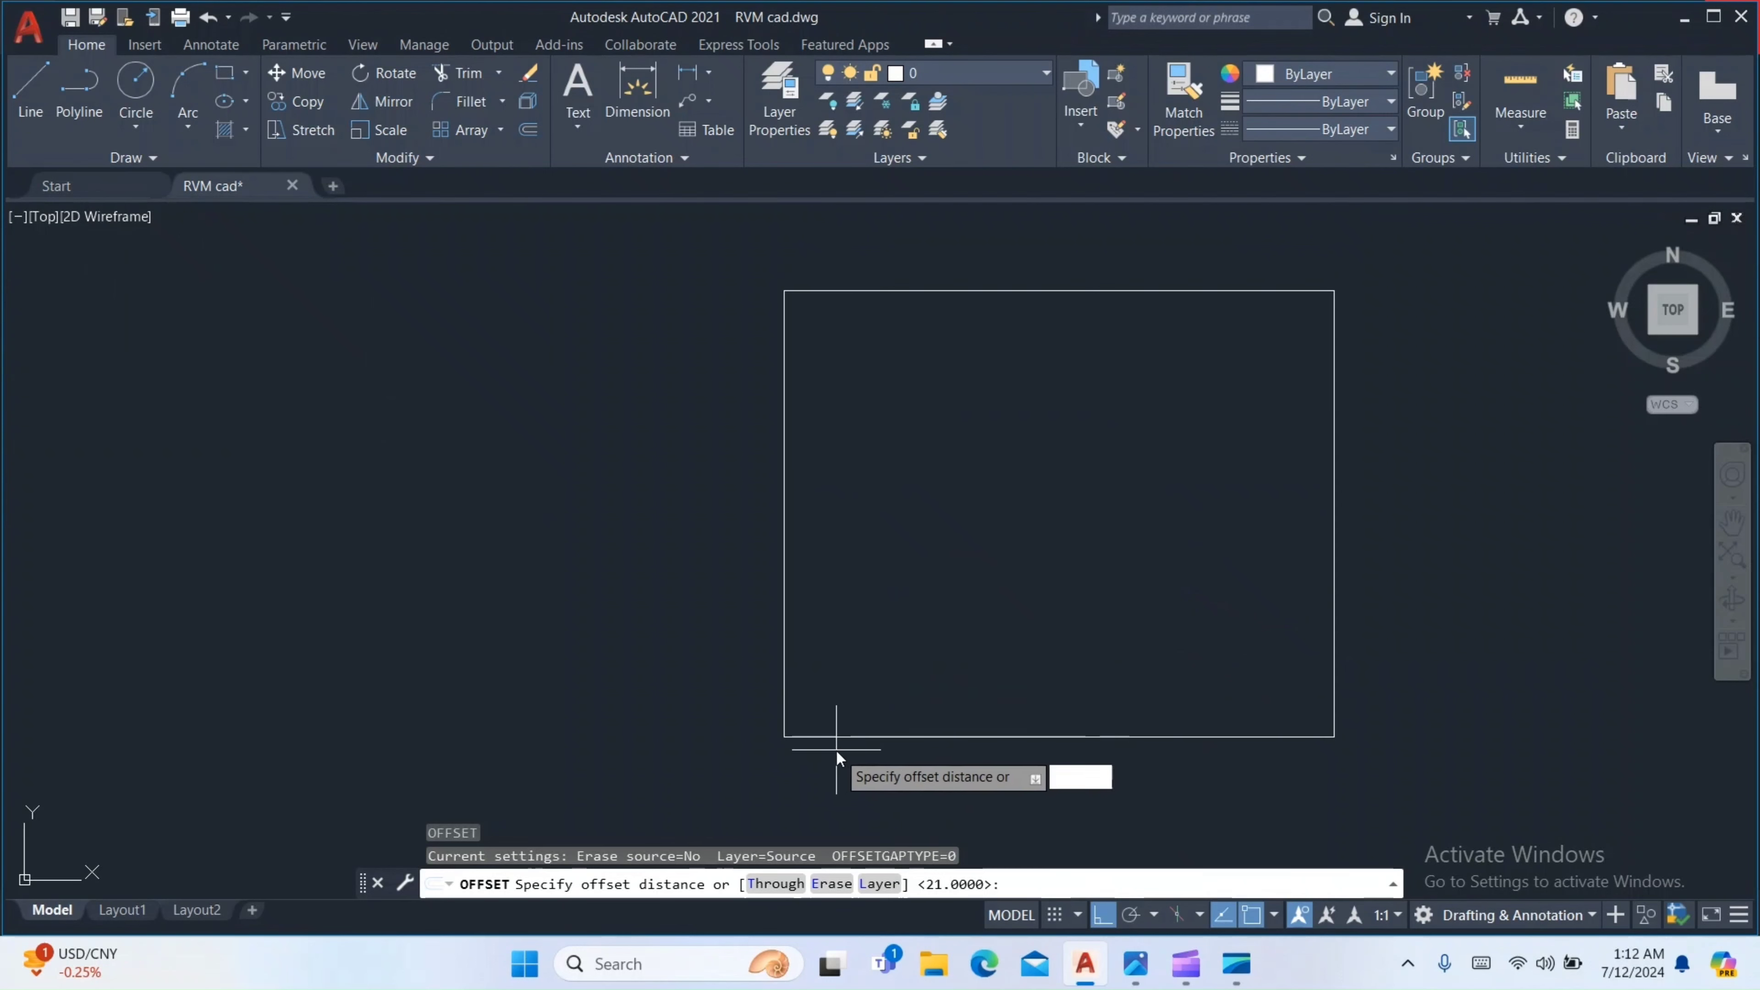
key("Return")
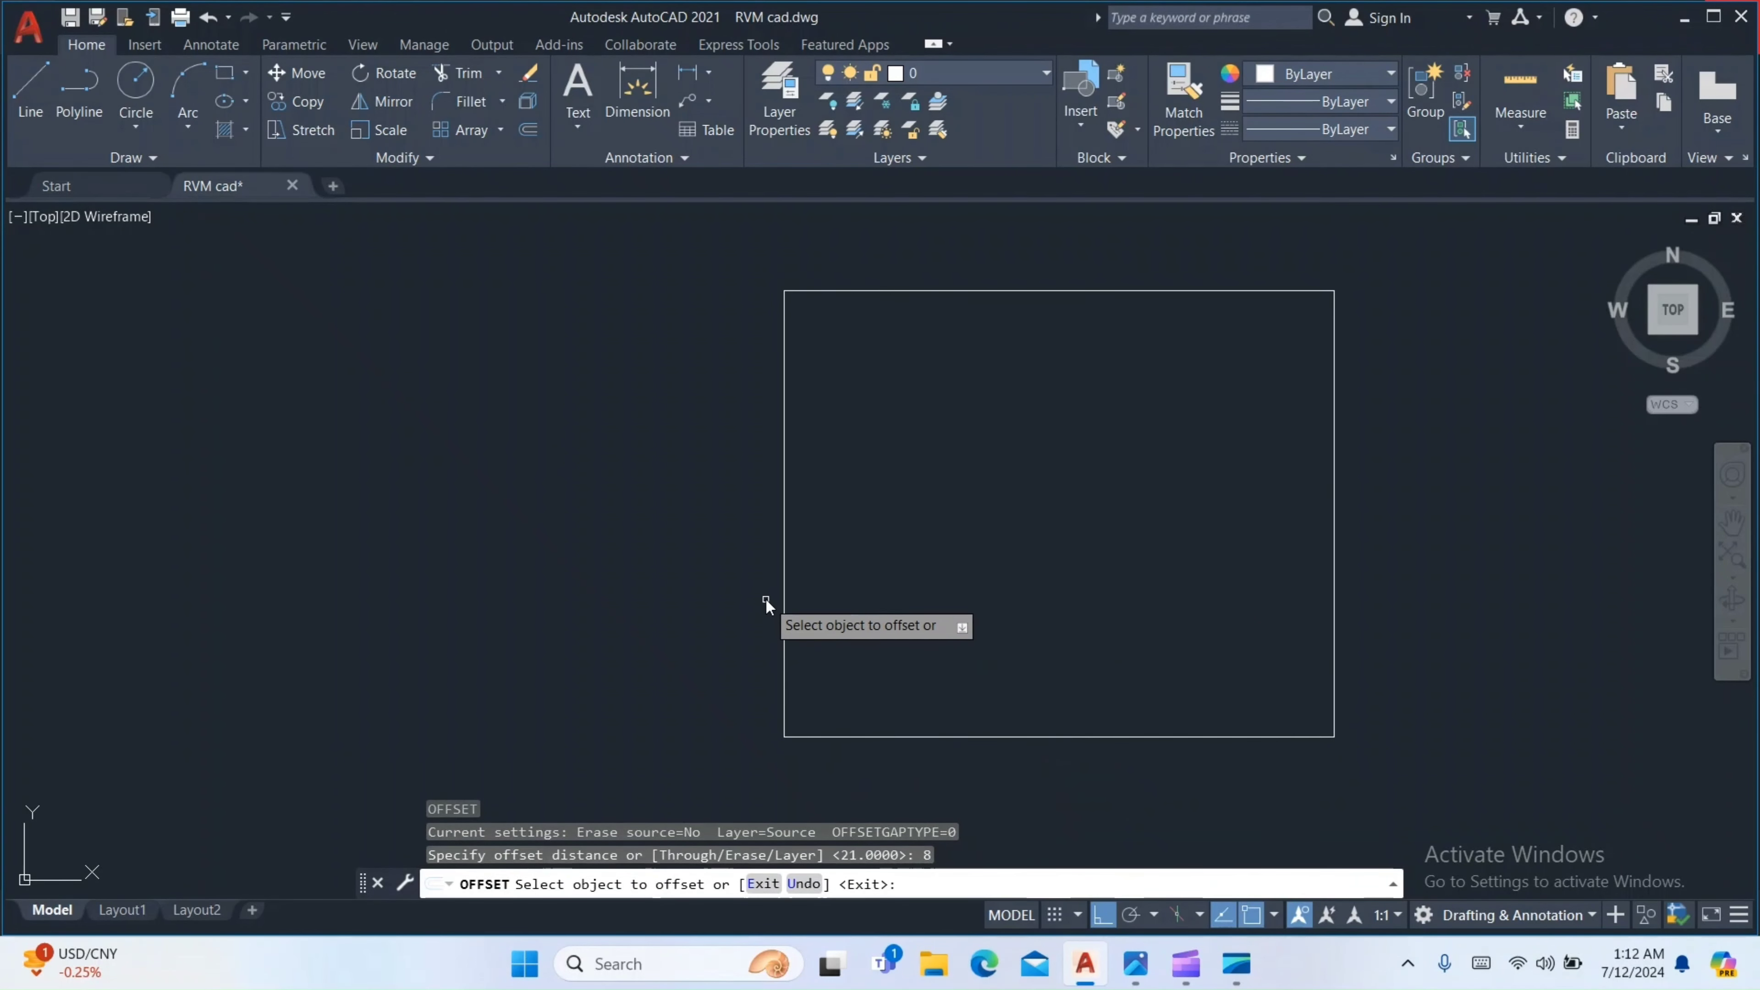
left_click(781, 581)
left_click(825, 589)
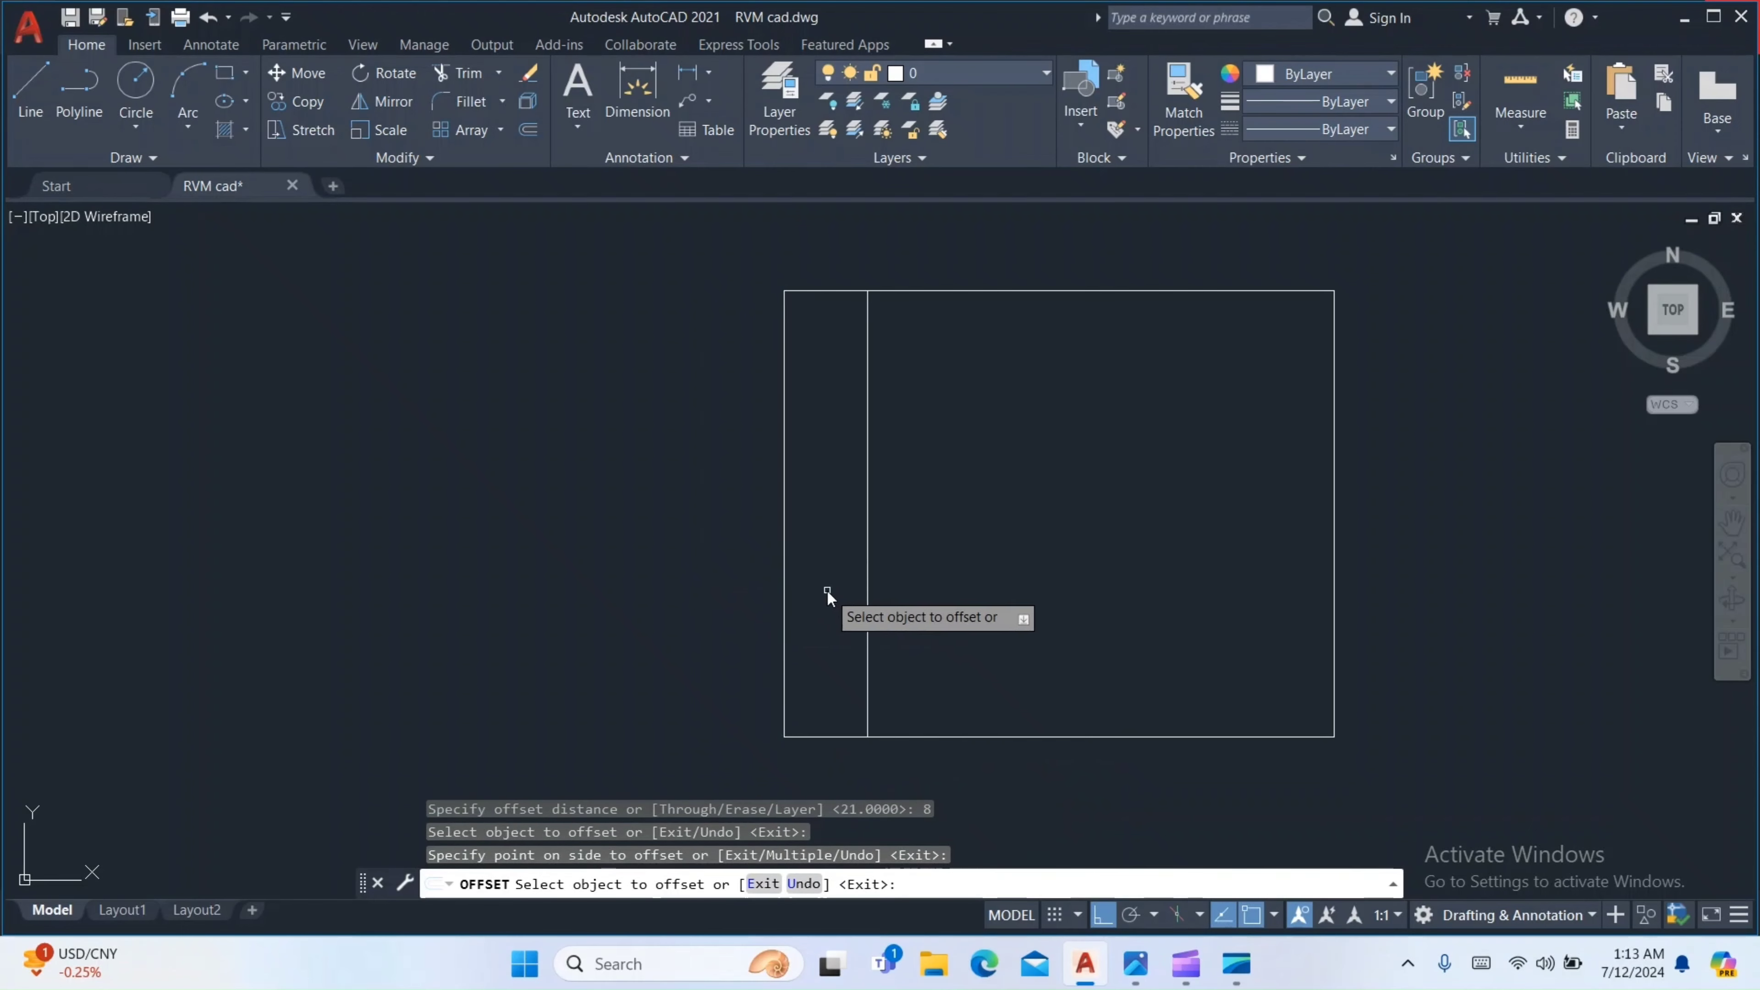
middle_click_drag(819, 560, 808, 531)
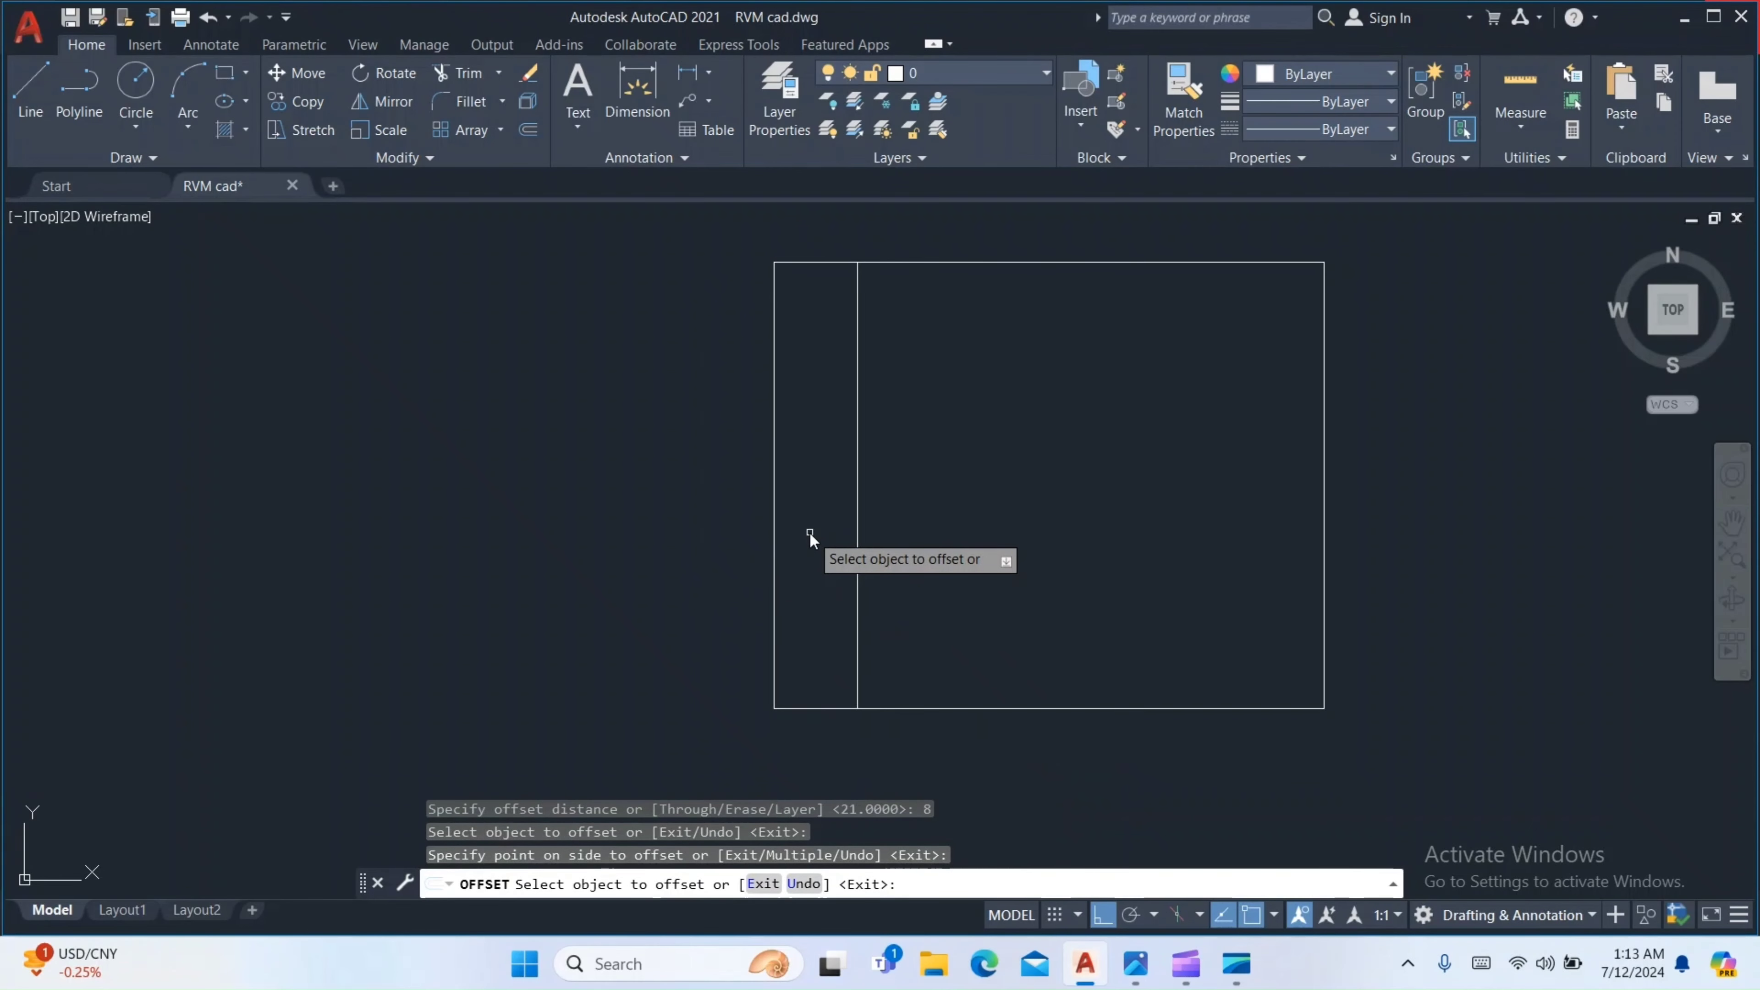
Check the reference drawing in Photos, then in AutoCAD offset the inner vertical line 17 to the right
left_click(1136, 964)
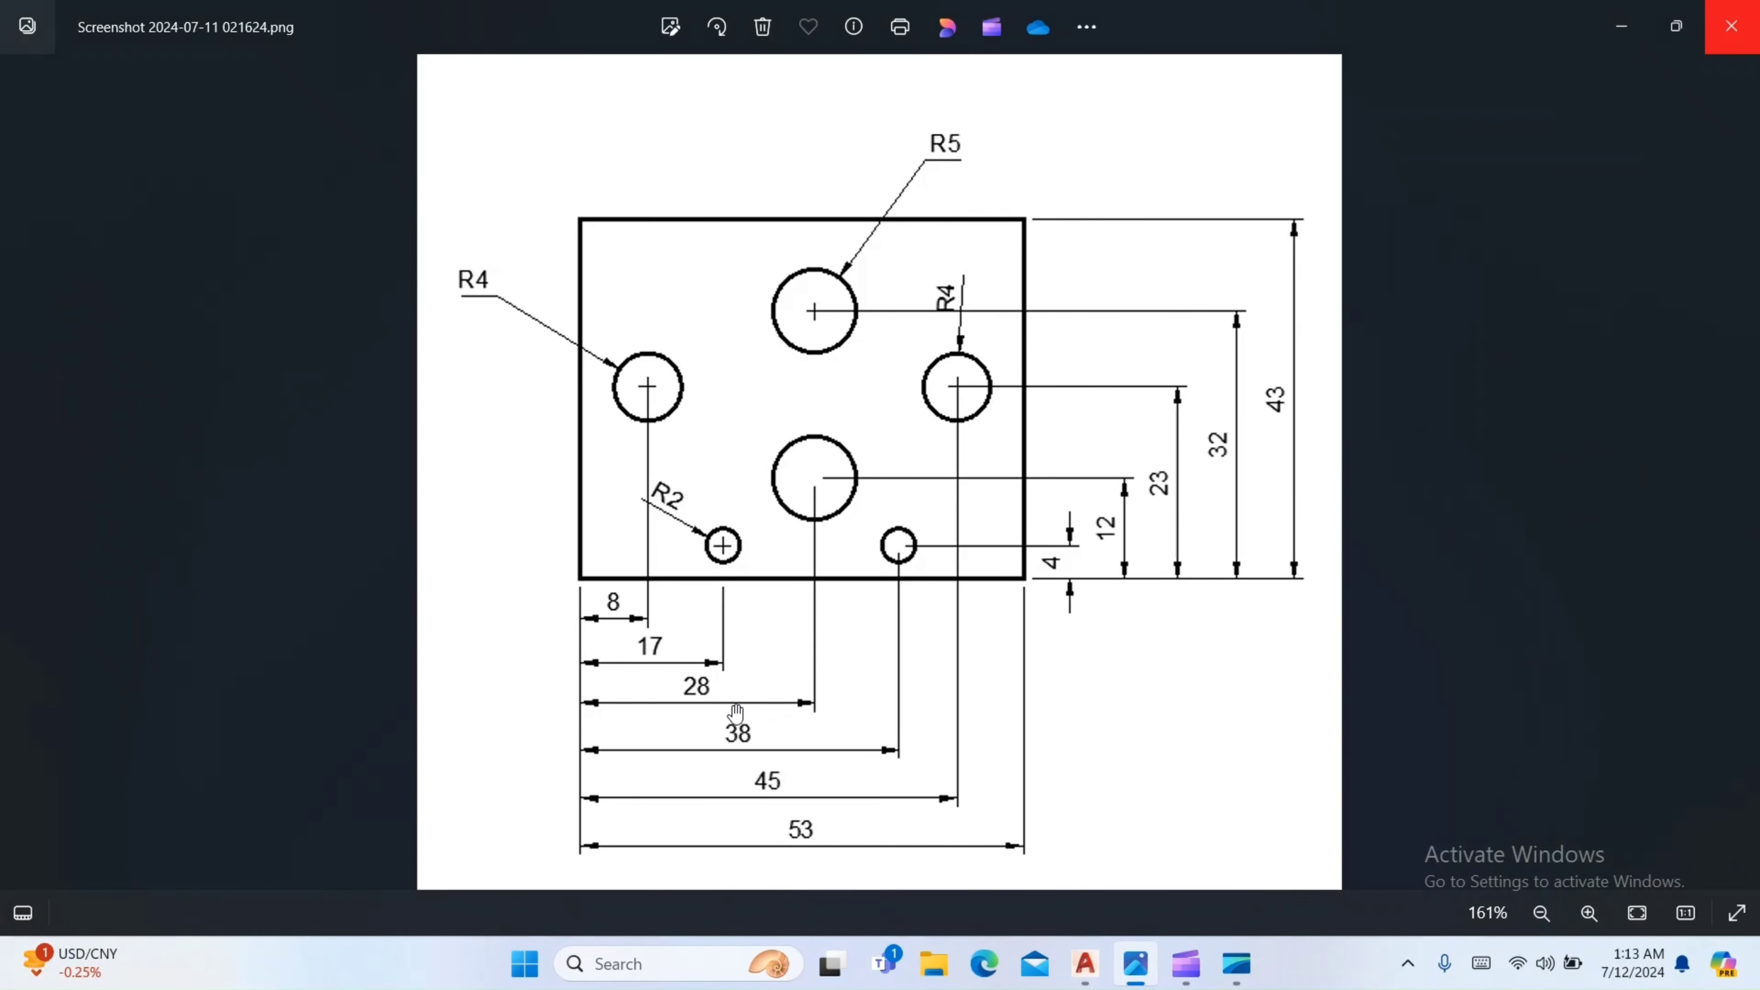
left_click(1084, 964)
type("o")
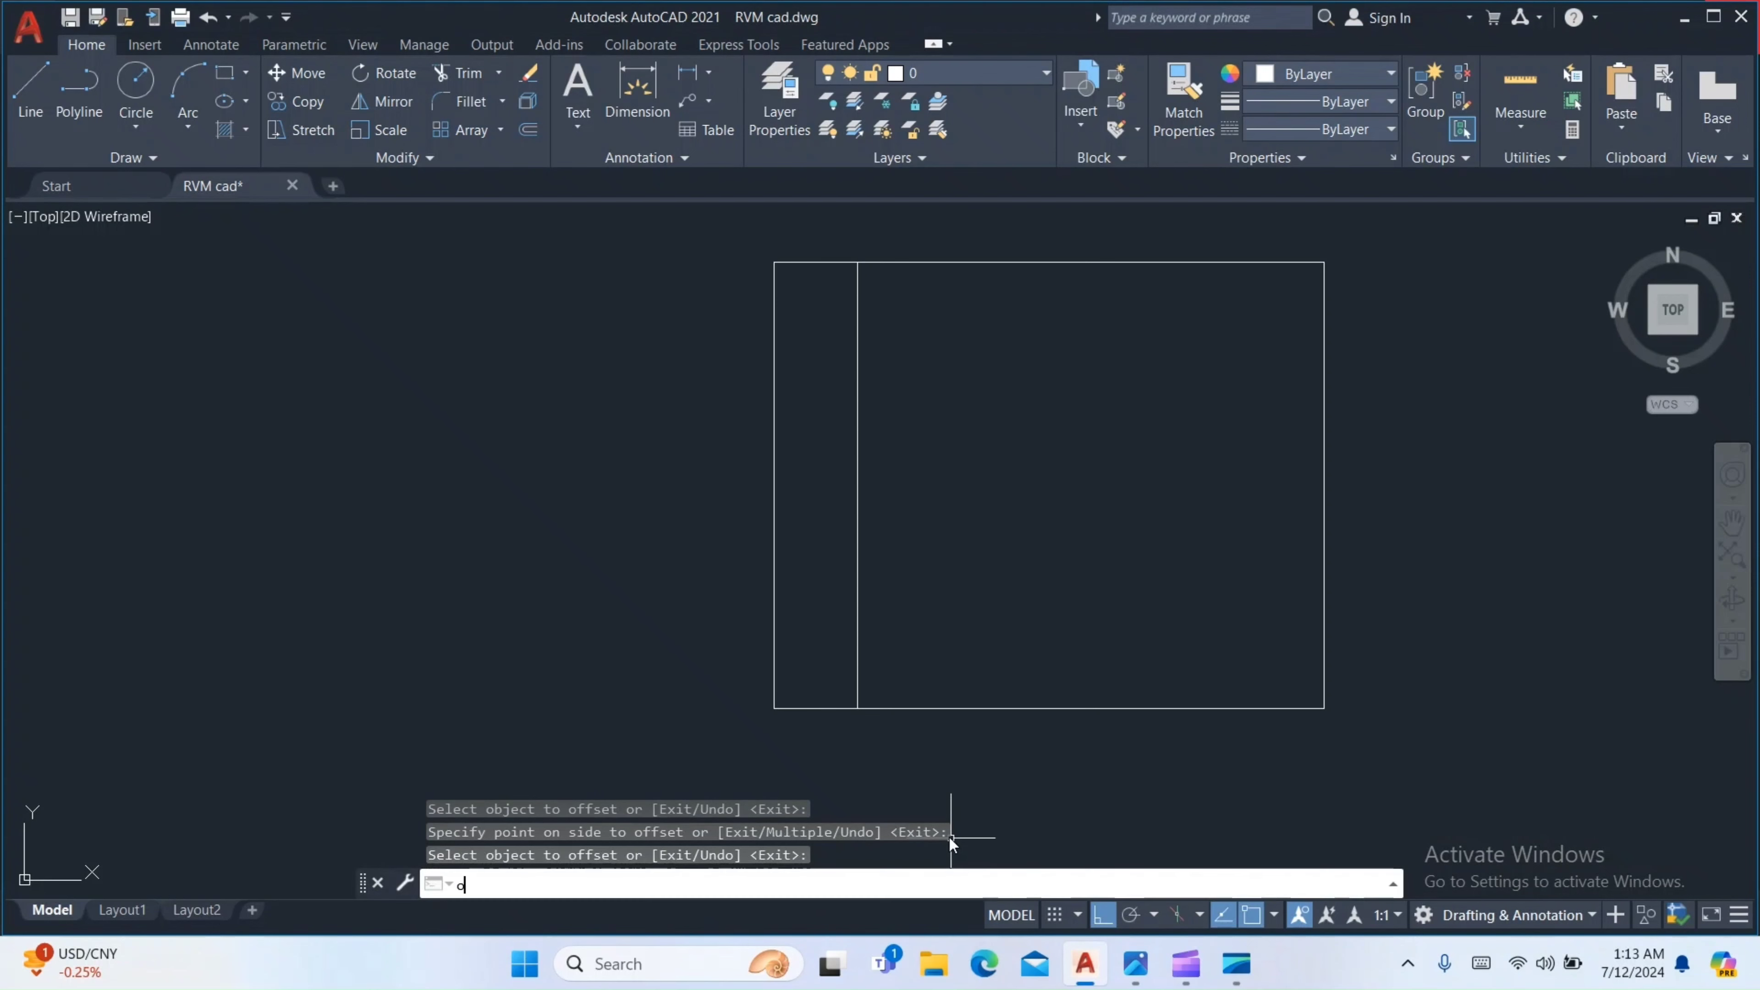
key("Return")
type("1")
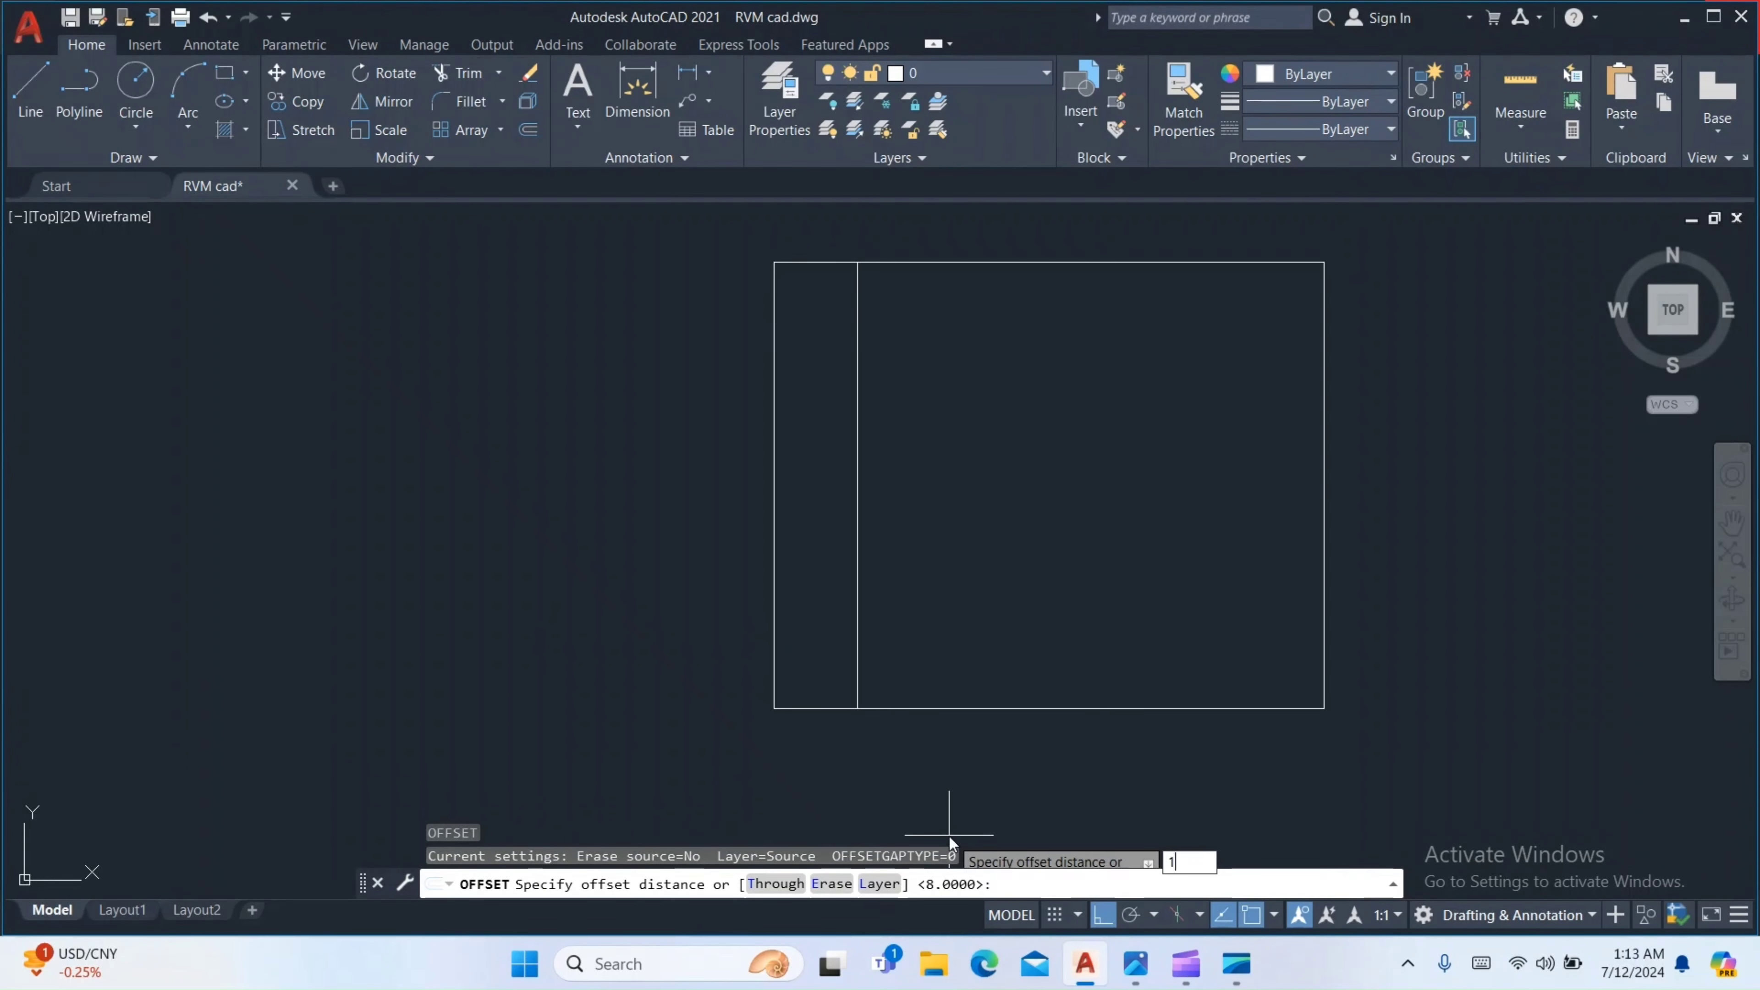
type("7")
key("Return")
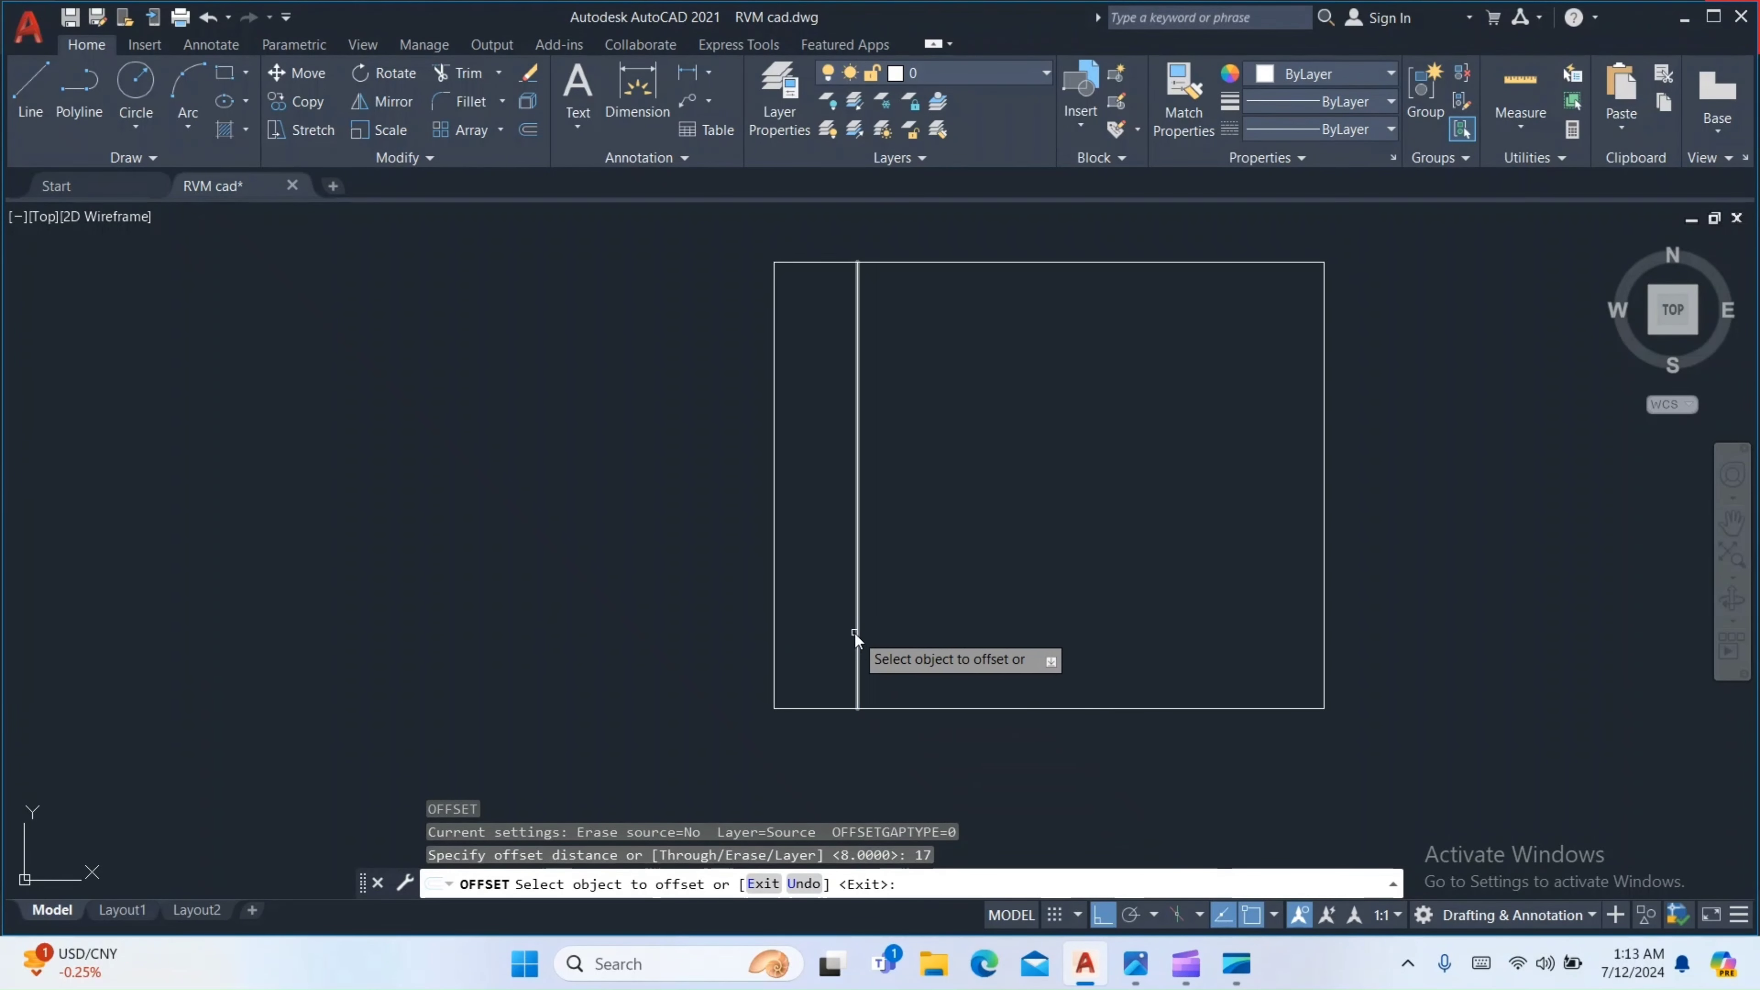
left_click(857, 632)
left_click(919, 638)
middle_click_drag(921, 645, 902, 540)
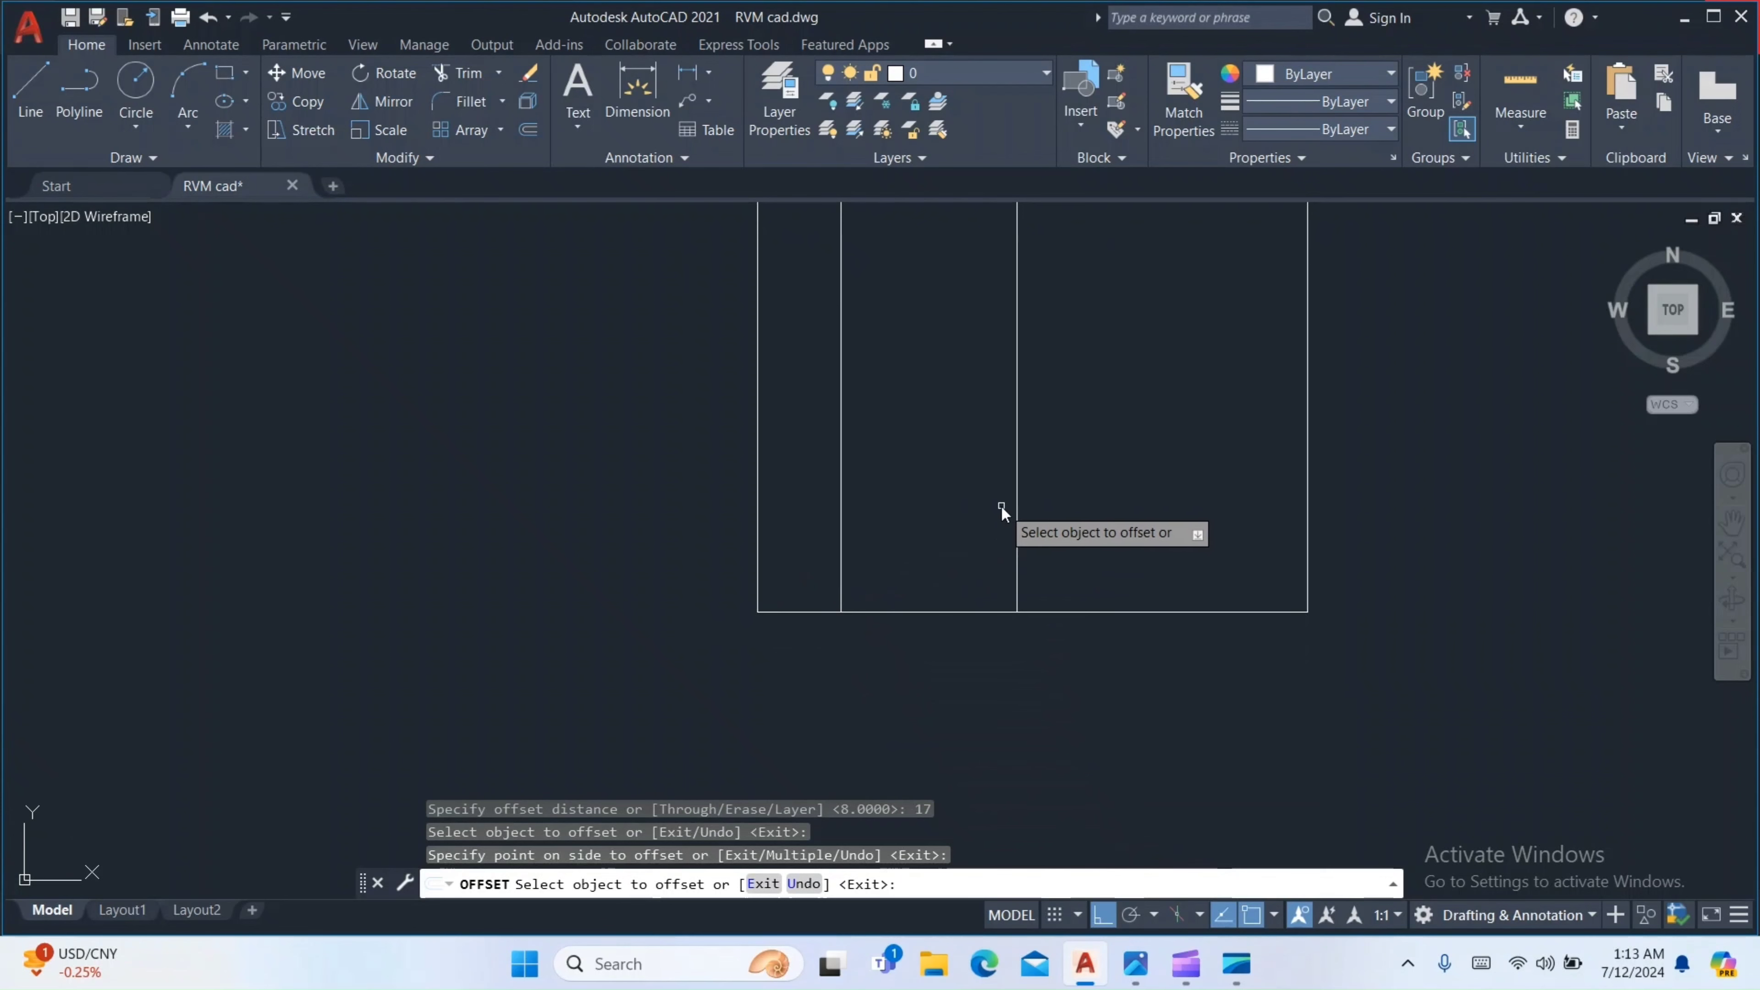
End Offset and delete the vertical line offset 17 from the inner line
key("Escape")
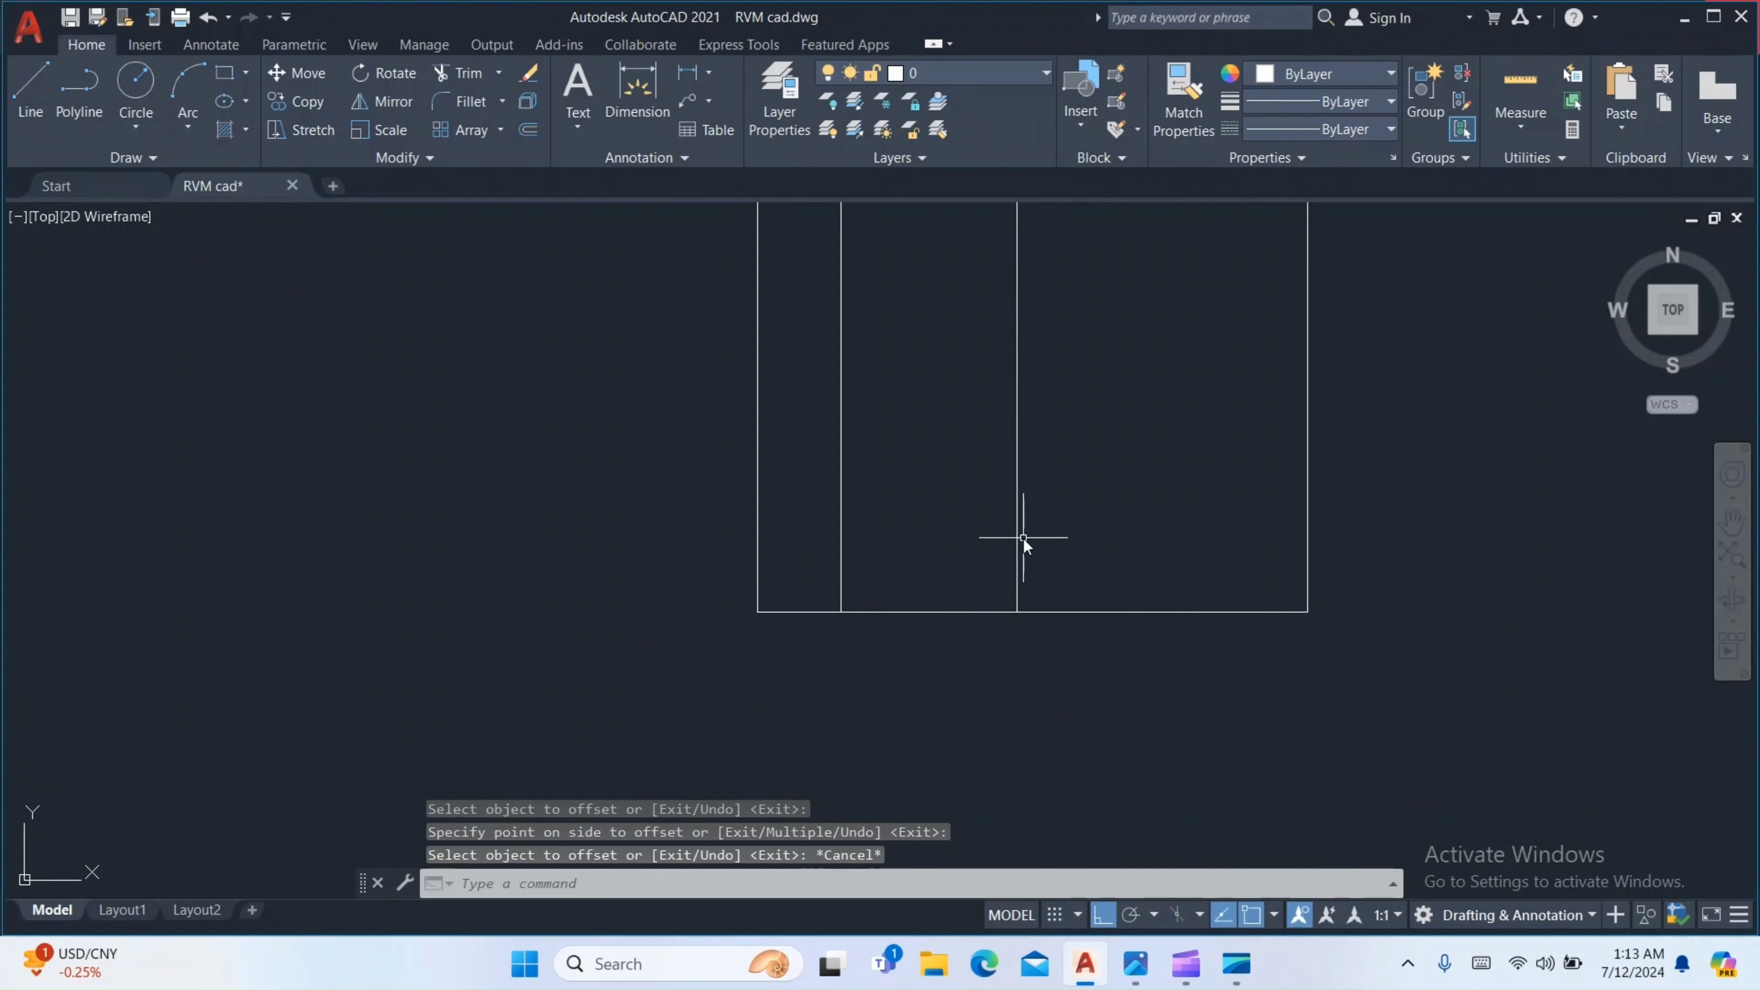
left_click(1015, 527)
key("Delete")
scroll(994, 574, "down", 3)
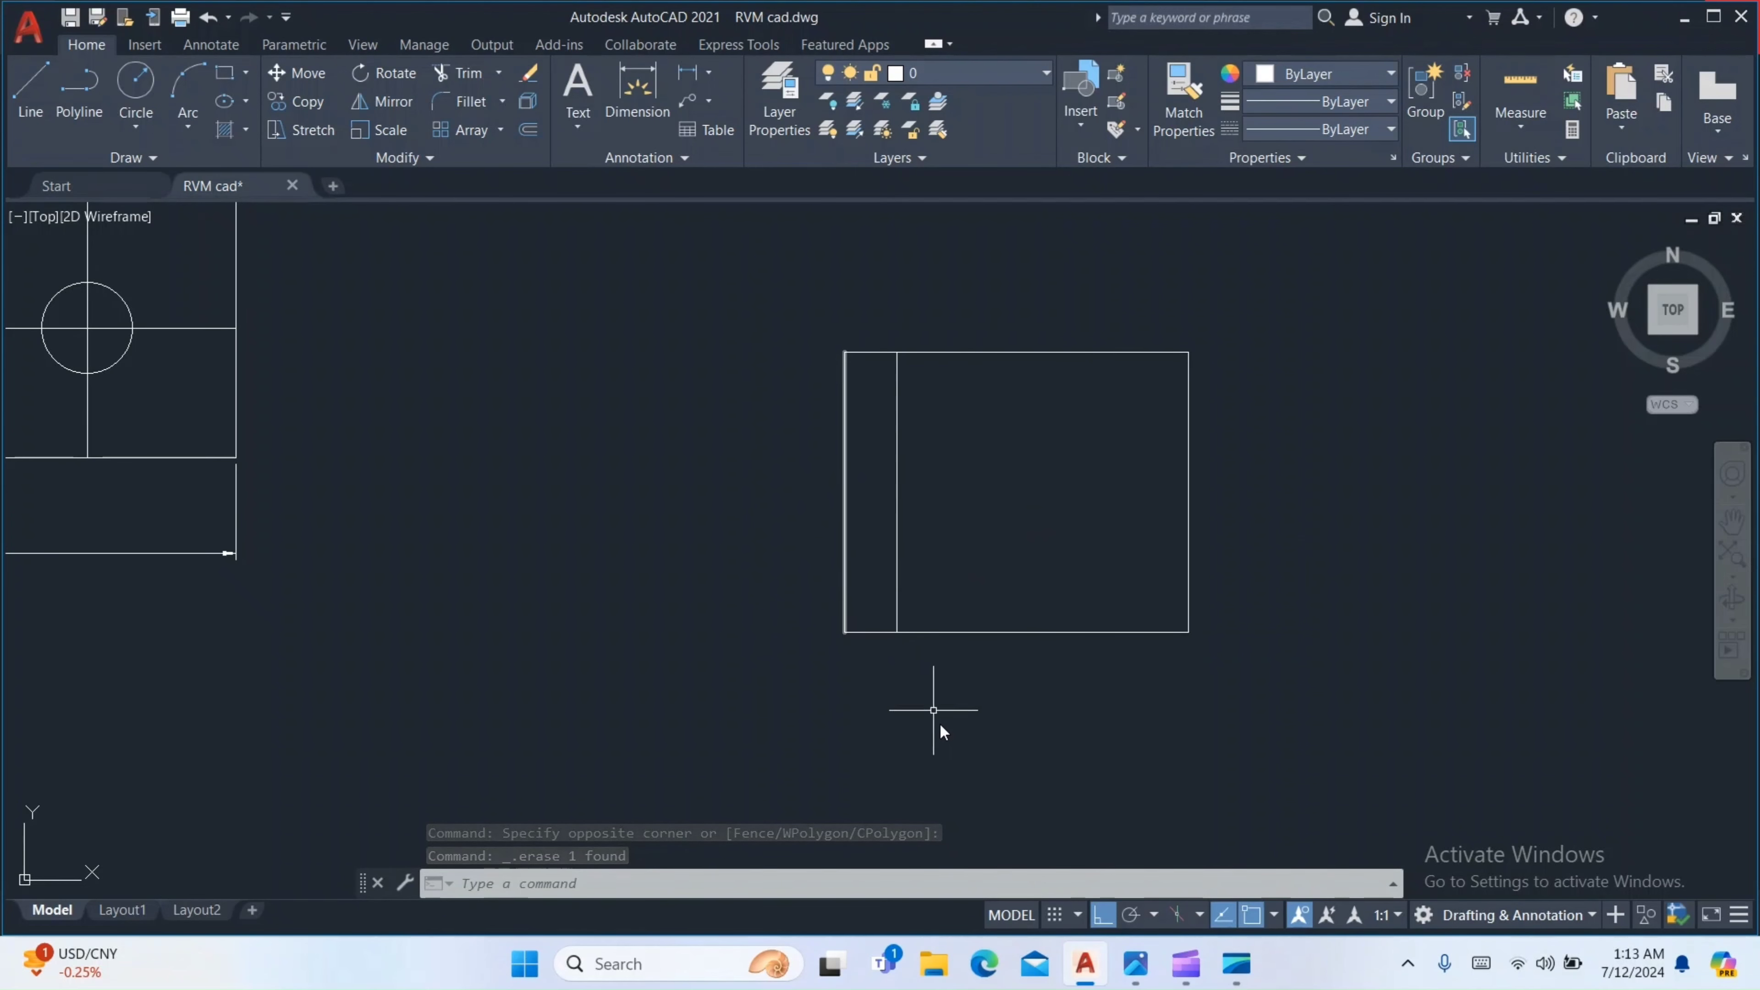
Check the reference drawing in Photos, then in AutoCAD offset the plate's left edge 17 toward the inside
left_click(1136, 962)
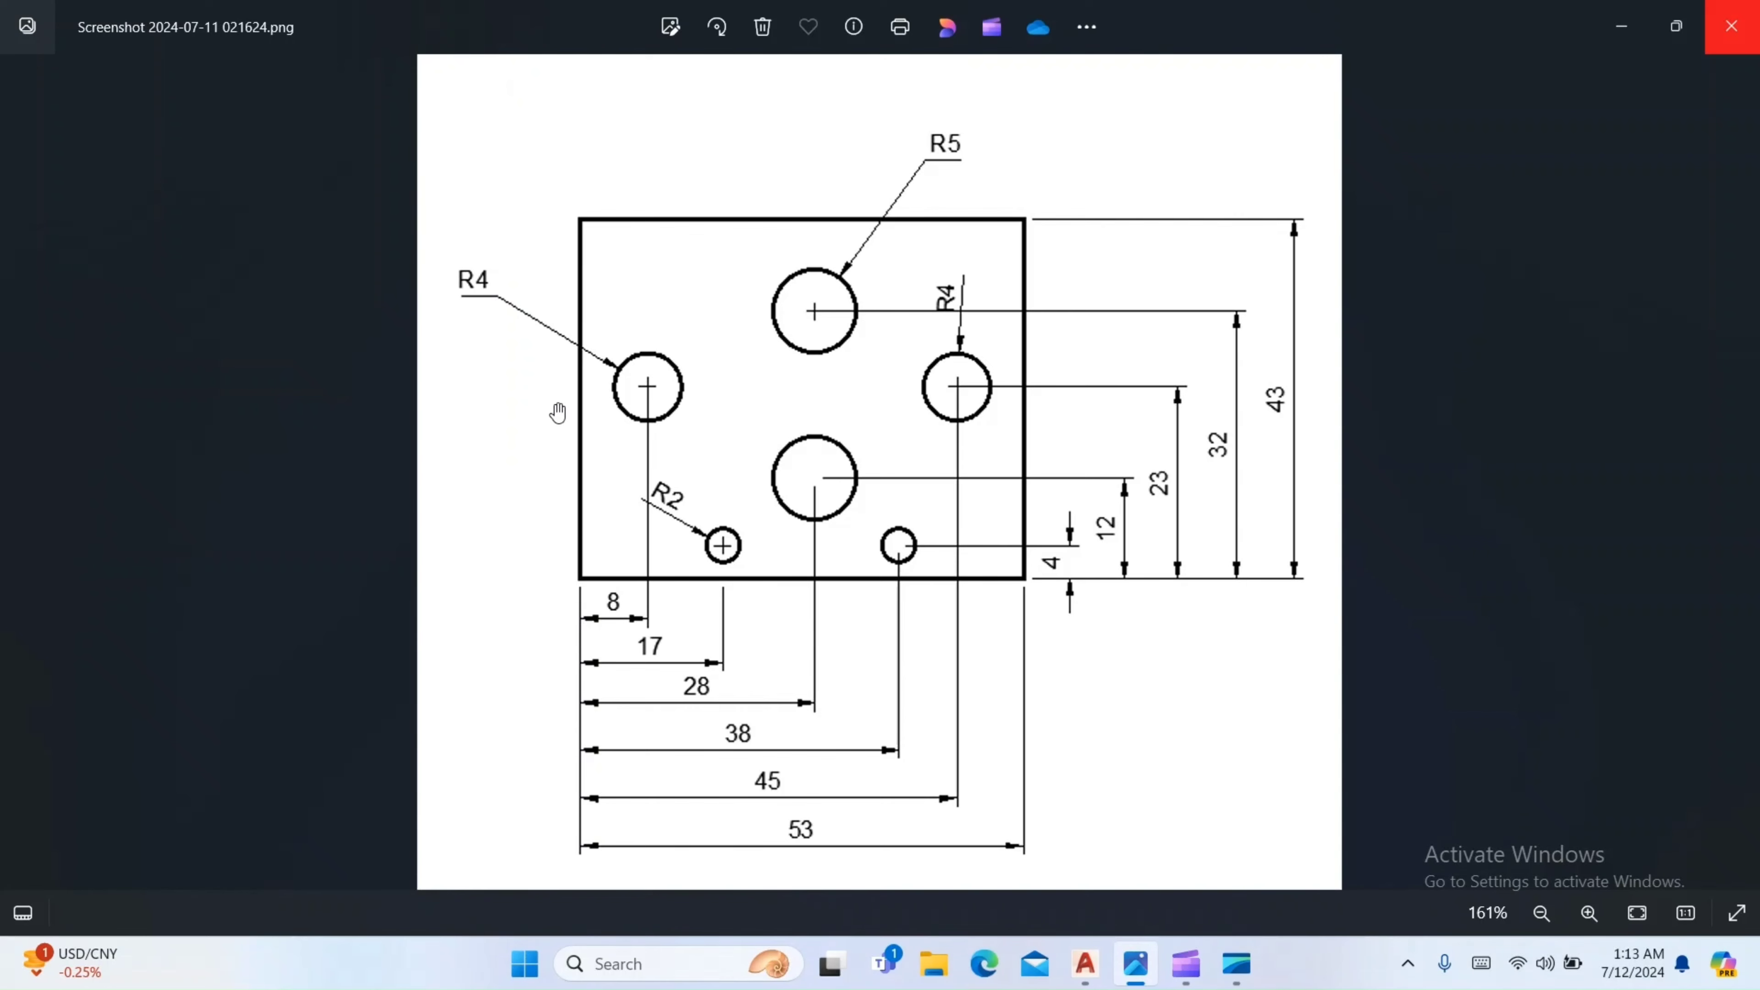
left_click(1085, 964)
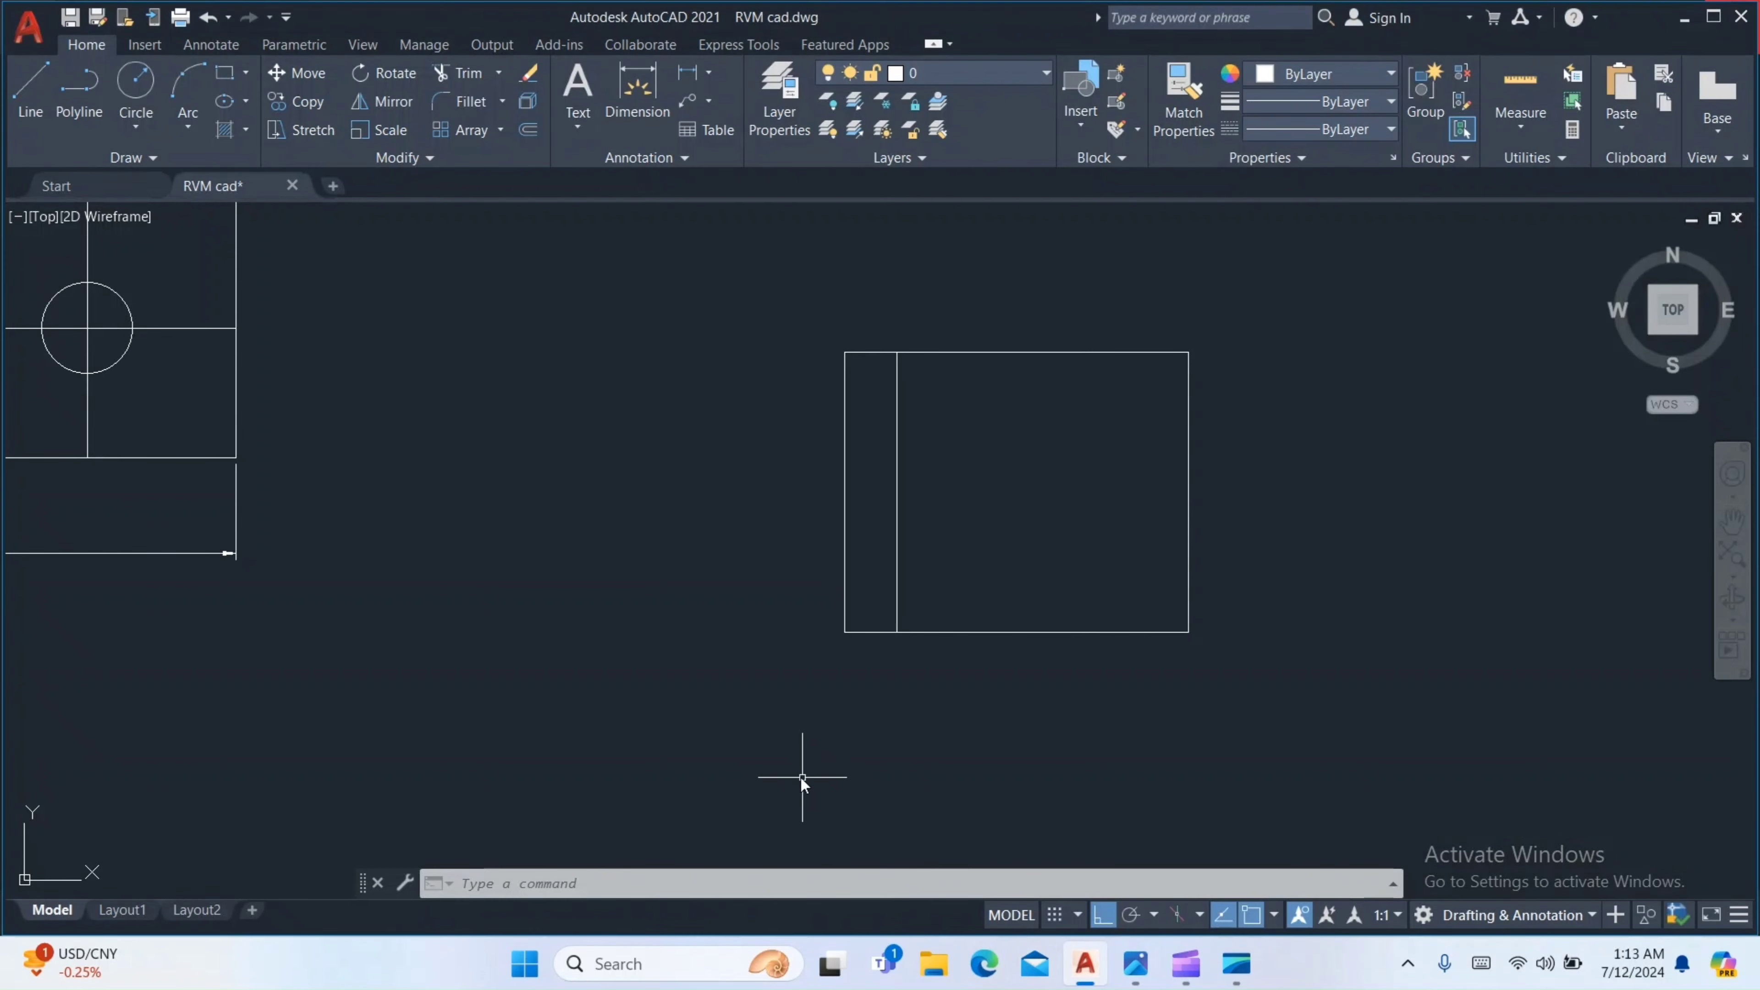
type("o")
key("Return")
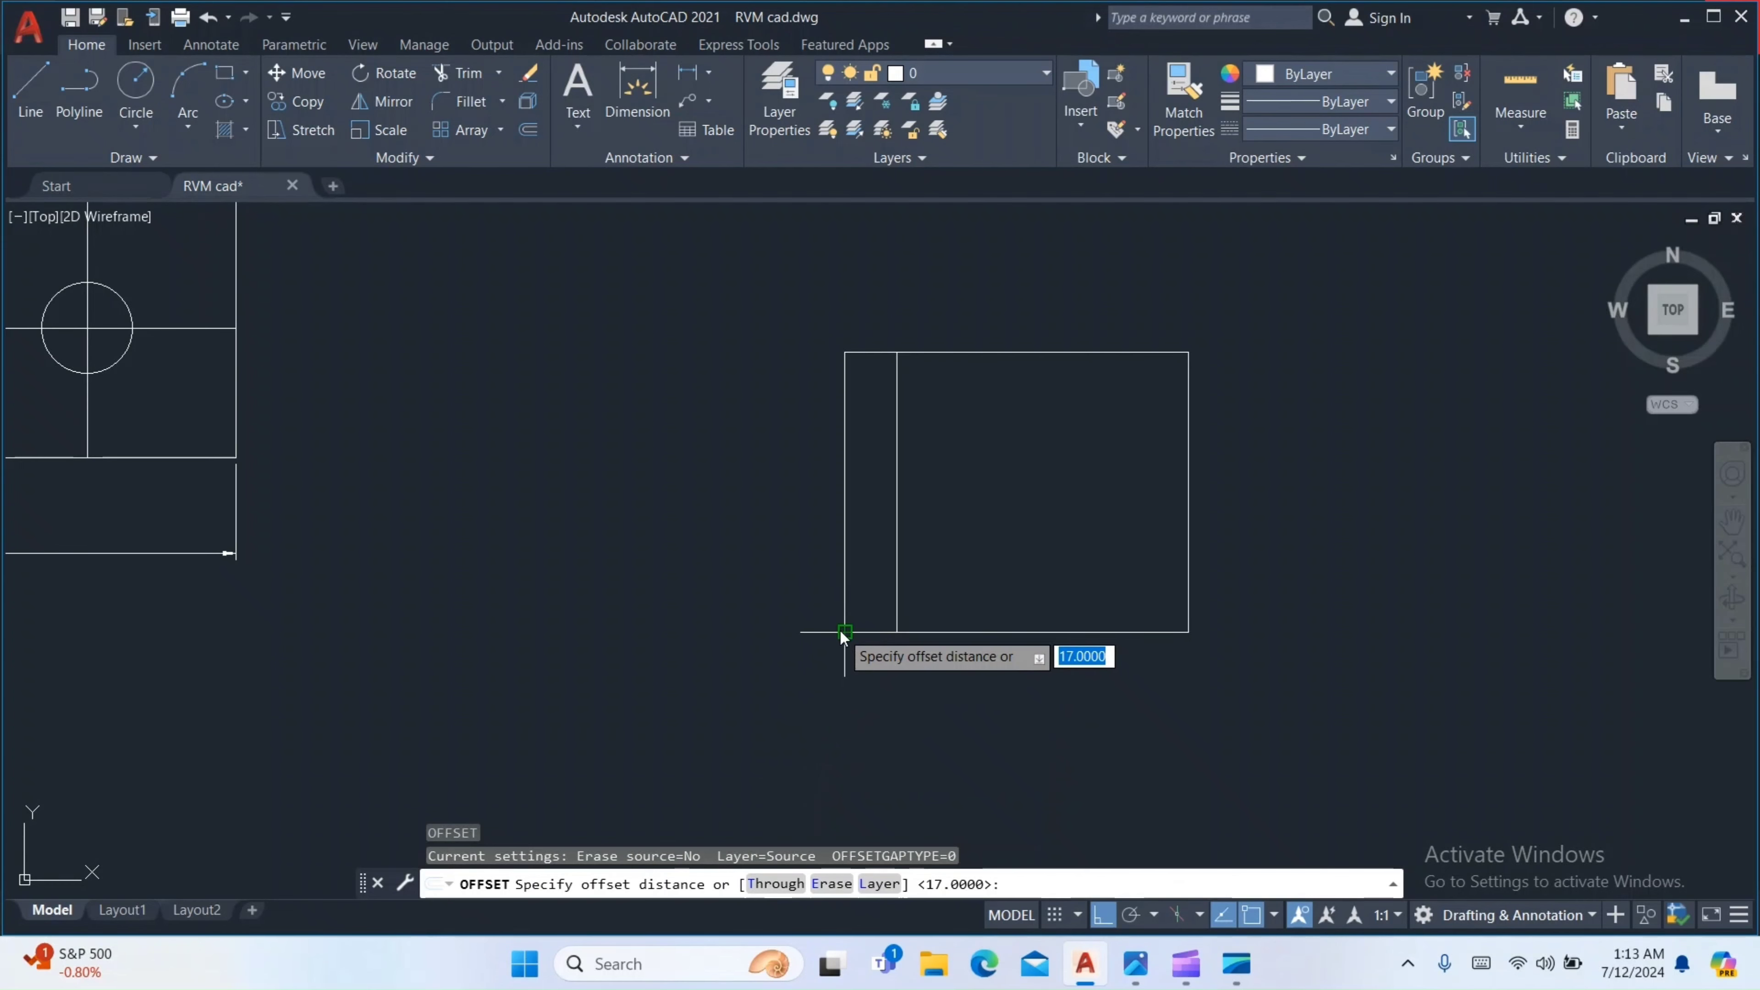
key("Return")
left_click(842, 574)
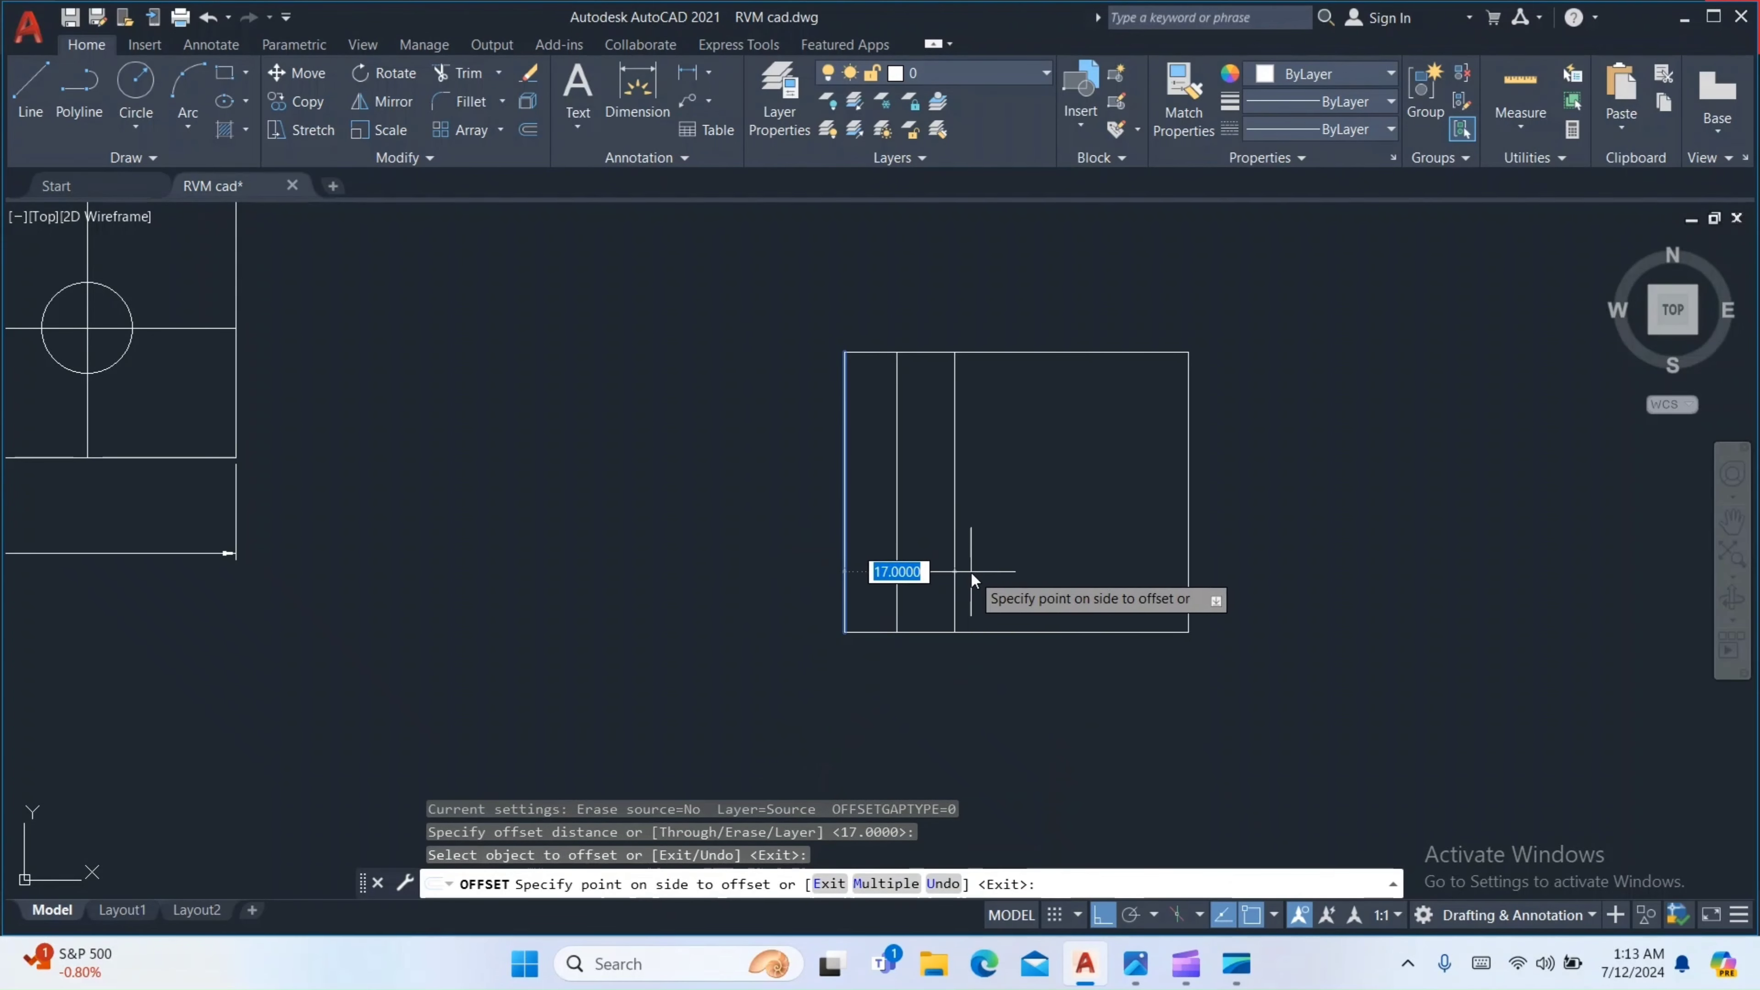
left_click(974, 573)
Check the next hole position in the reference drawing, then offset the plate's left edge 28 toward the inside
left_click(1134, 963)
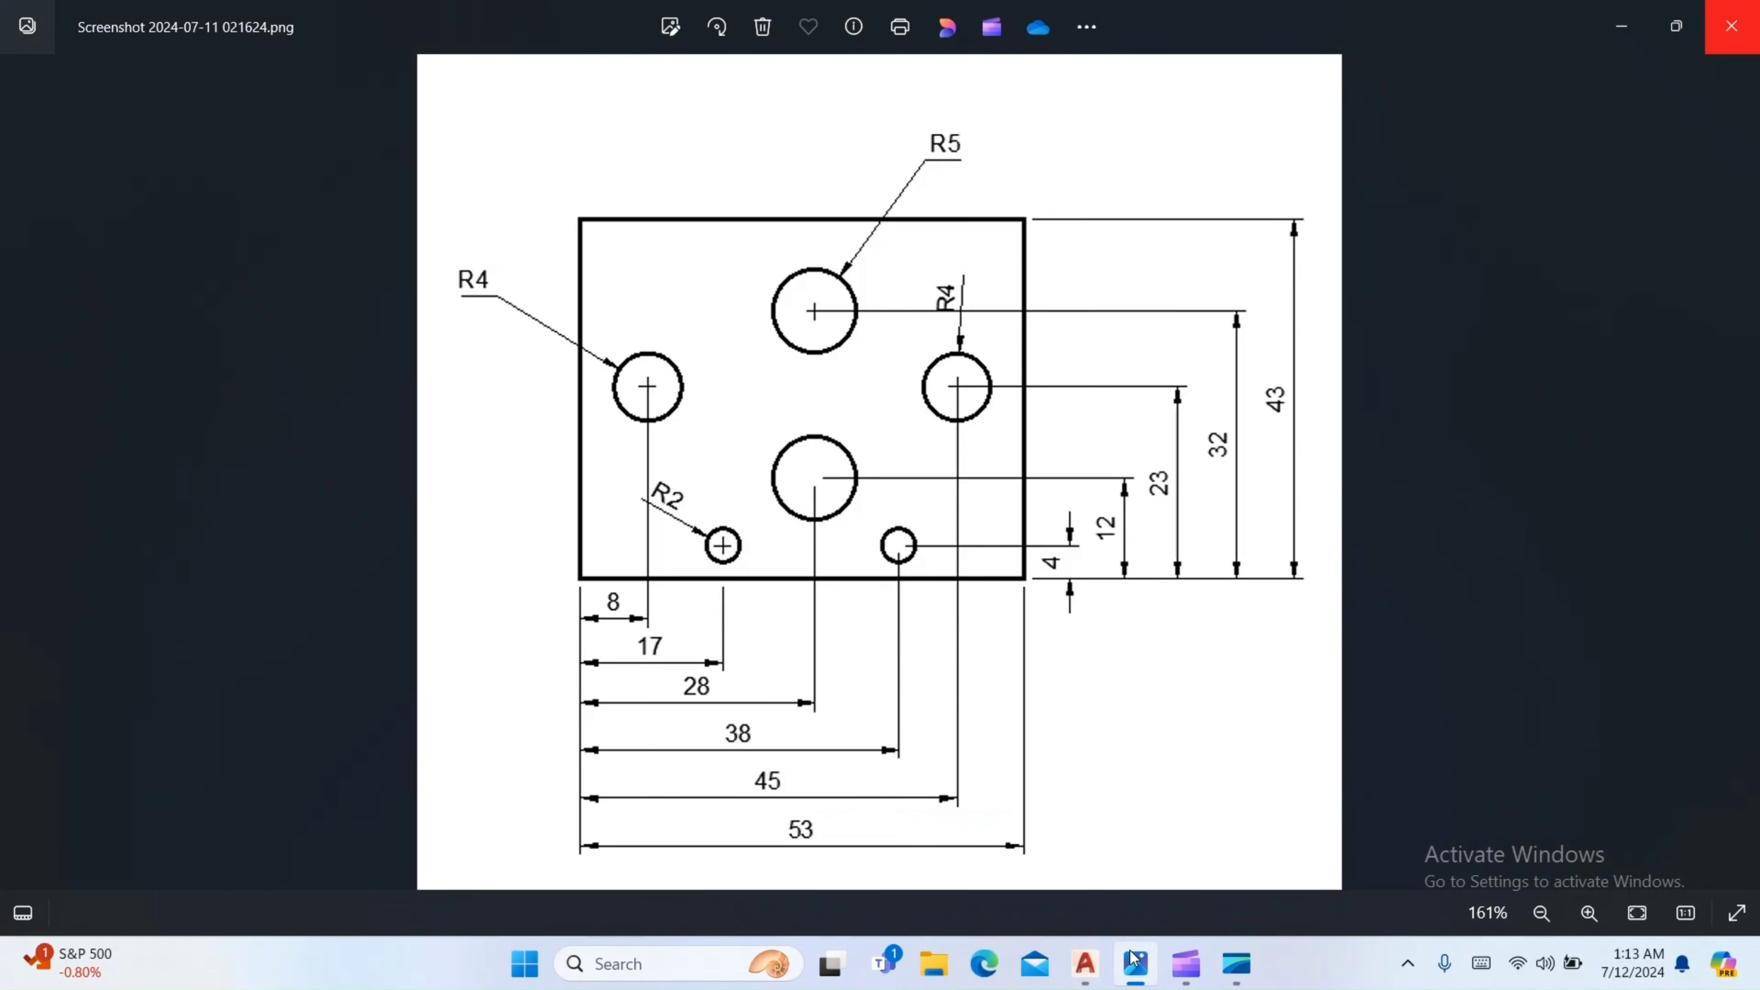
left_click(1132, 960)
key("Return")
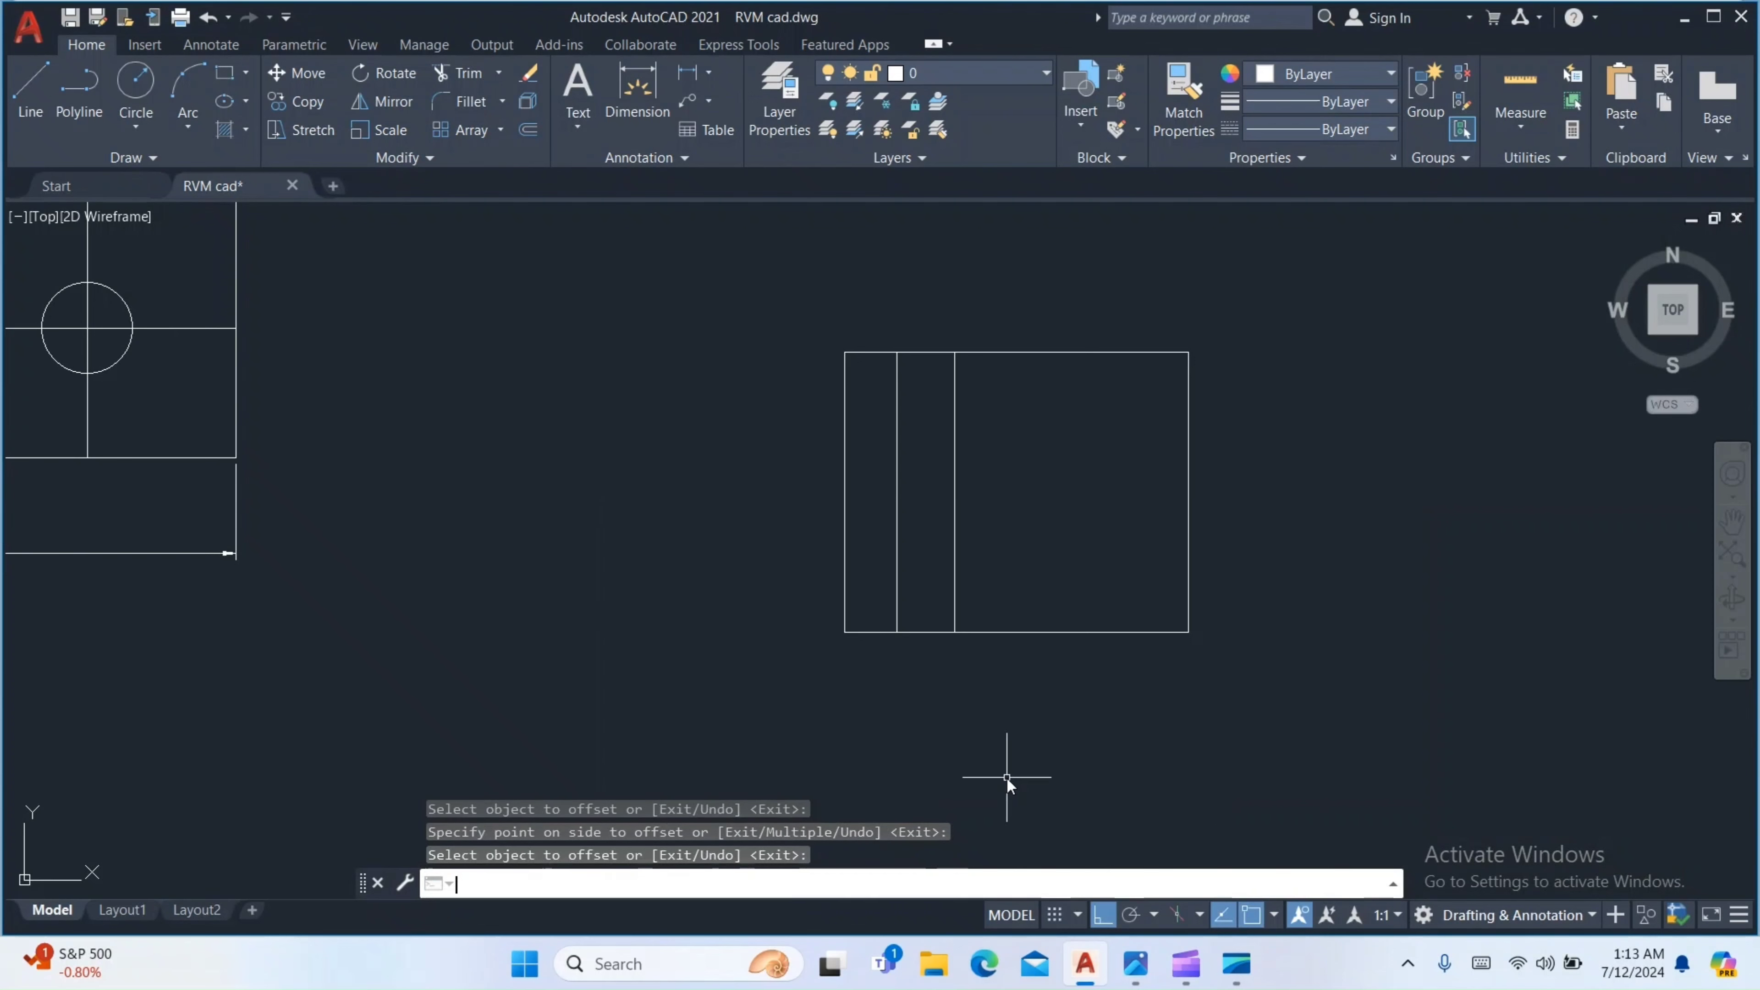
type("o")
key("Return")
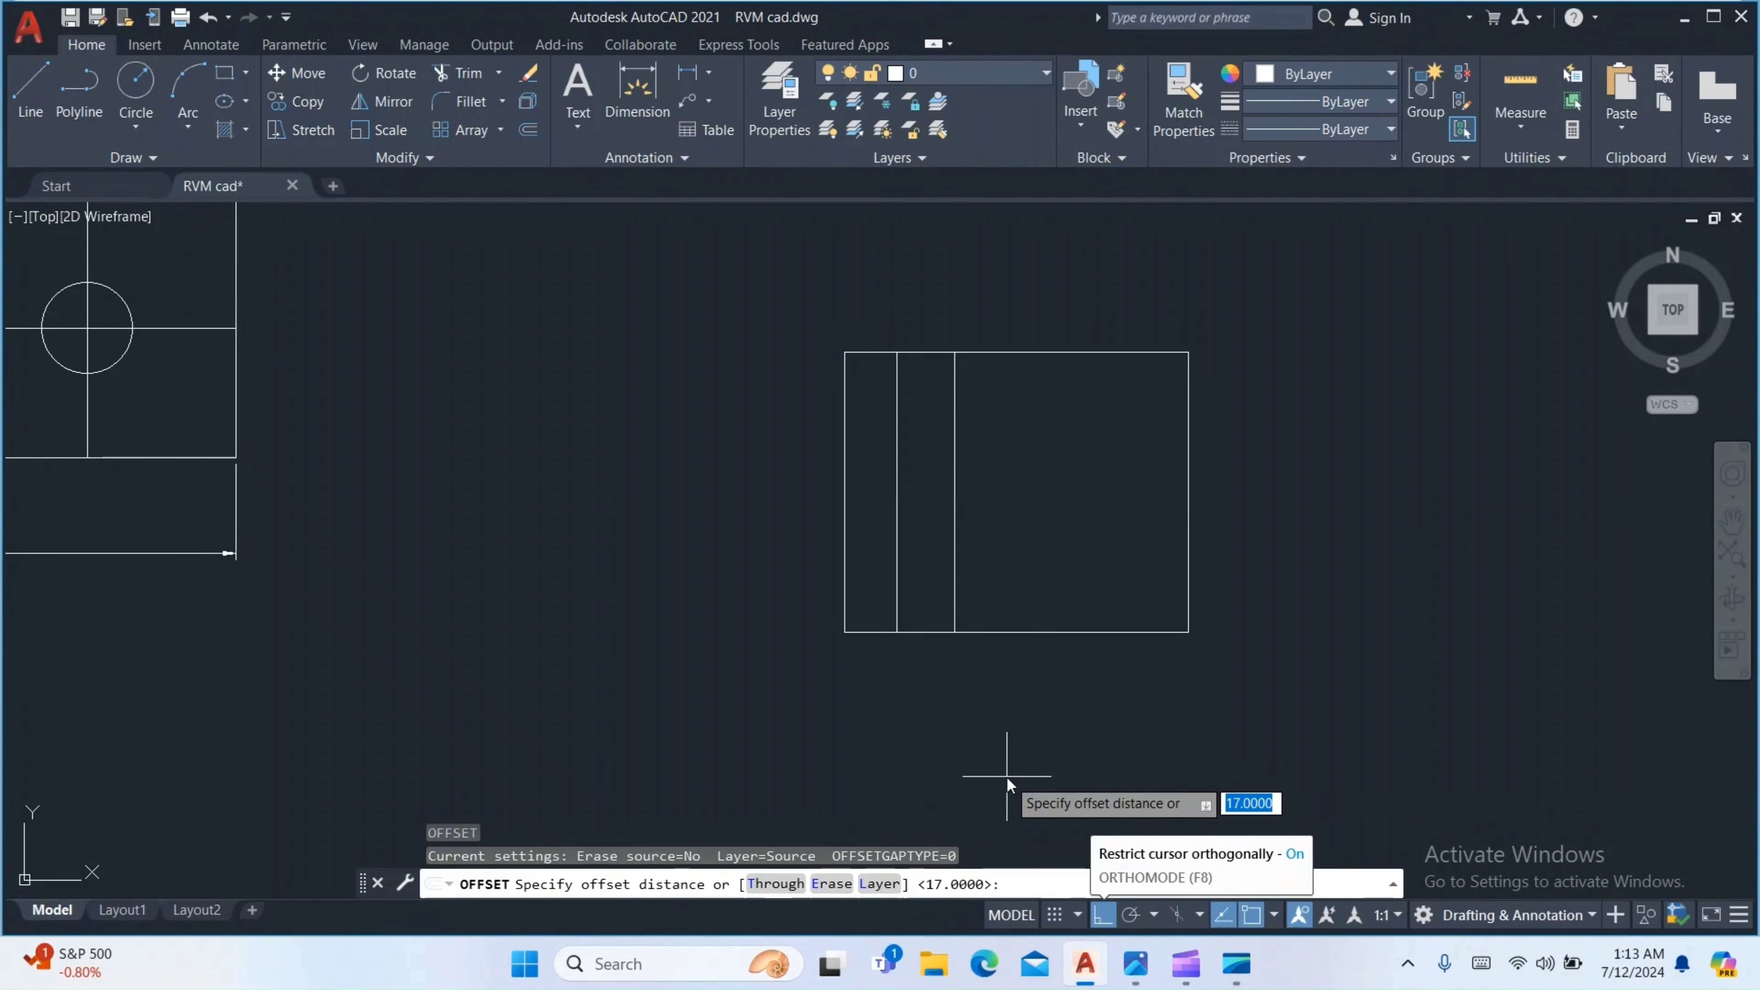
type("28")
key("Return")
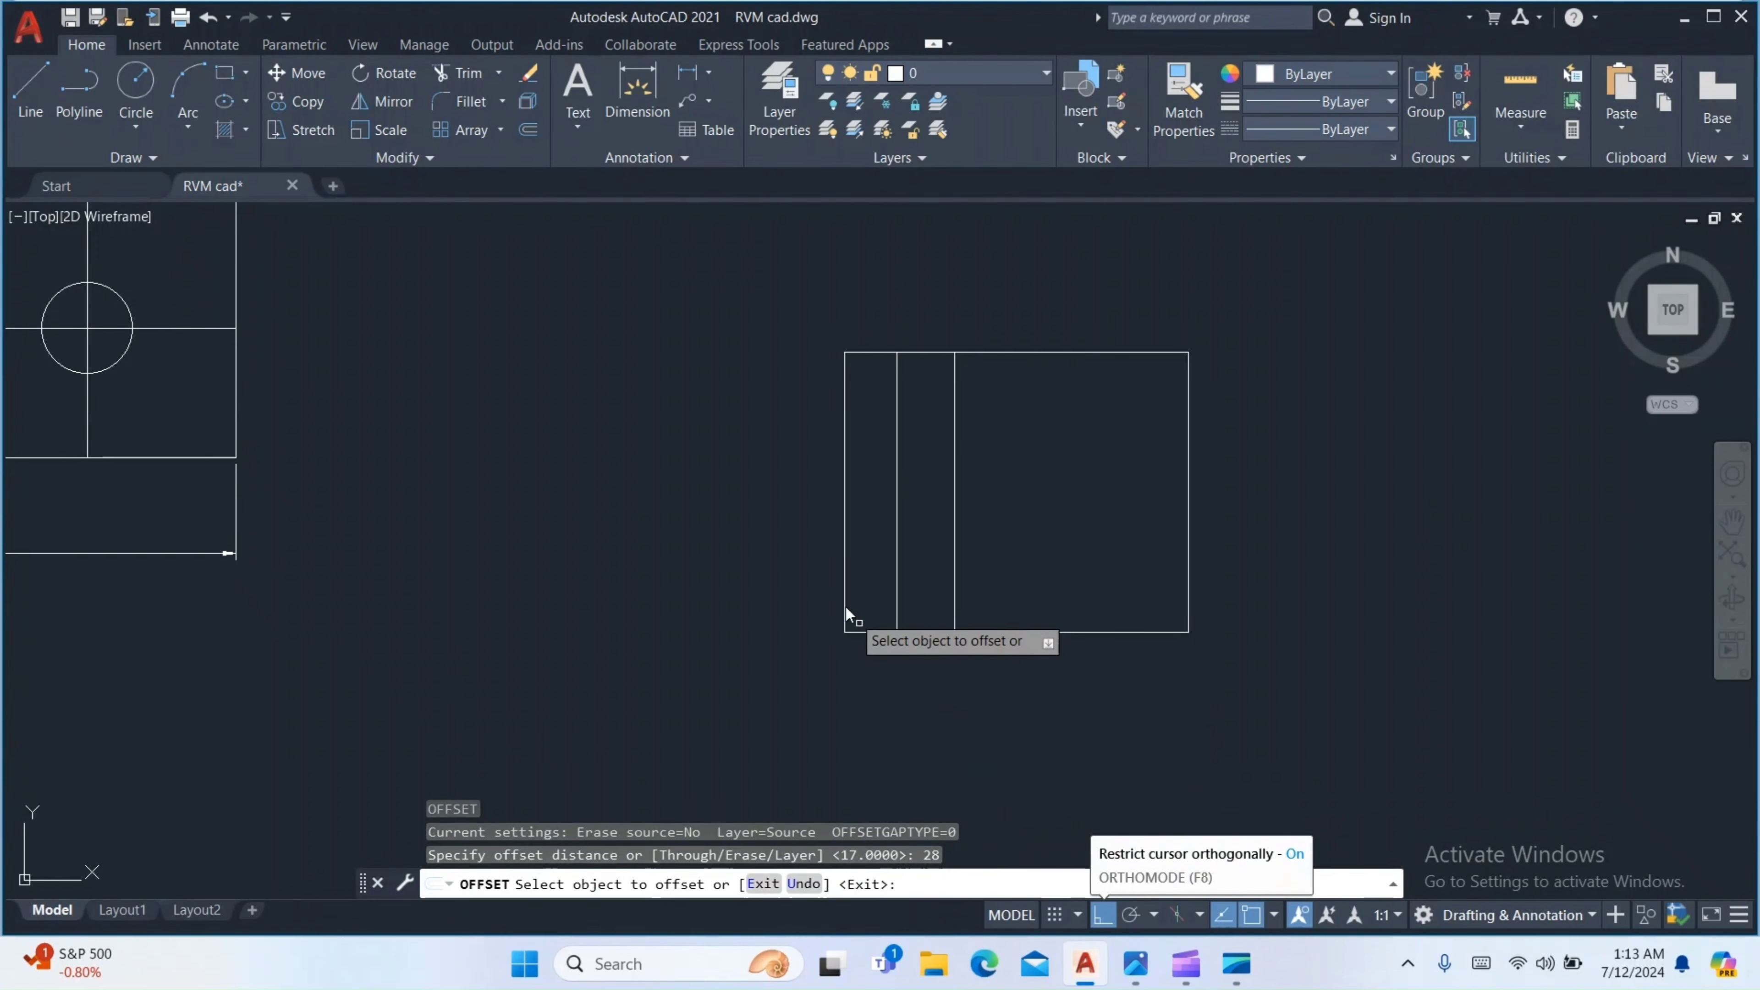
left_click(838, 558)
left_click(845, 557)
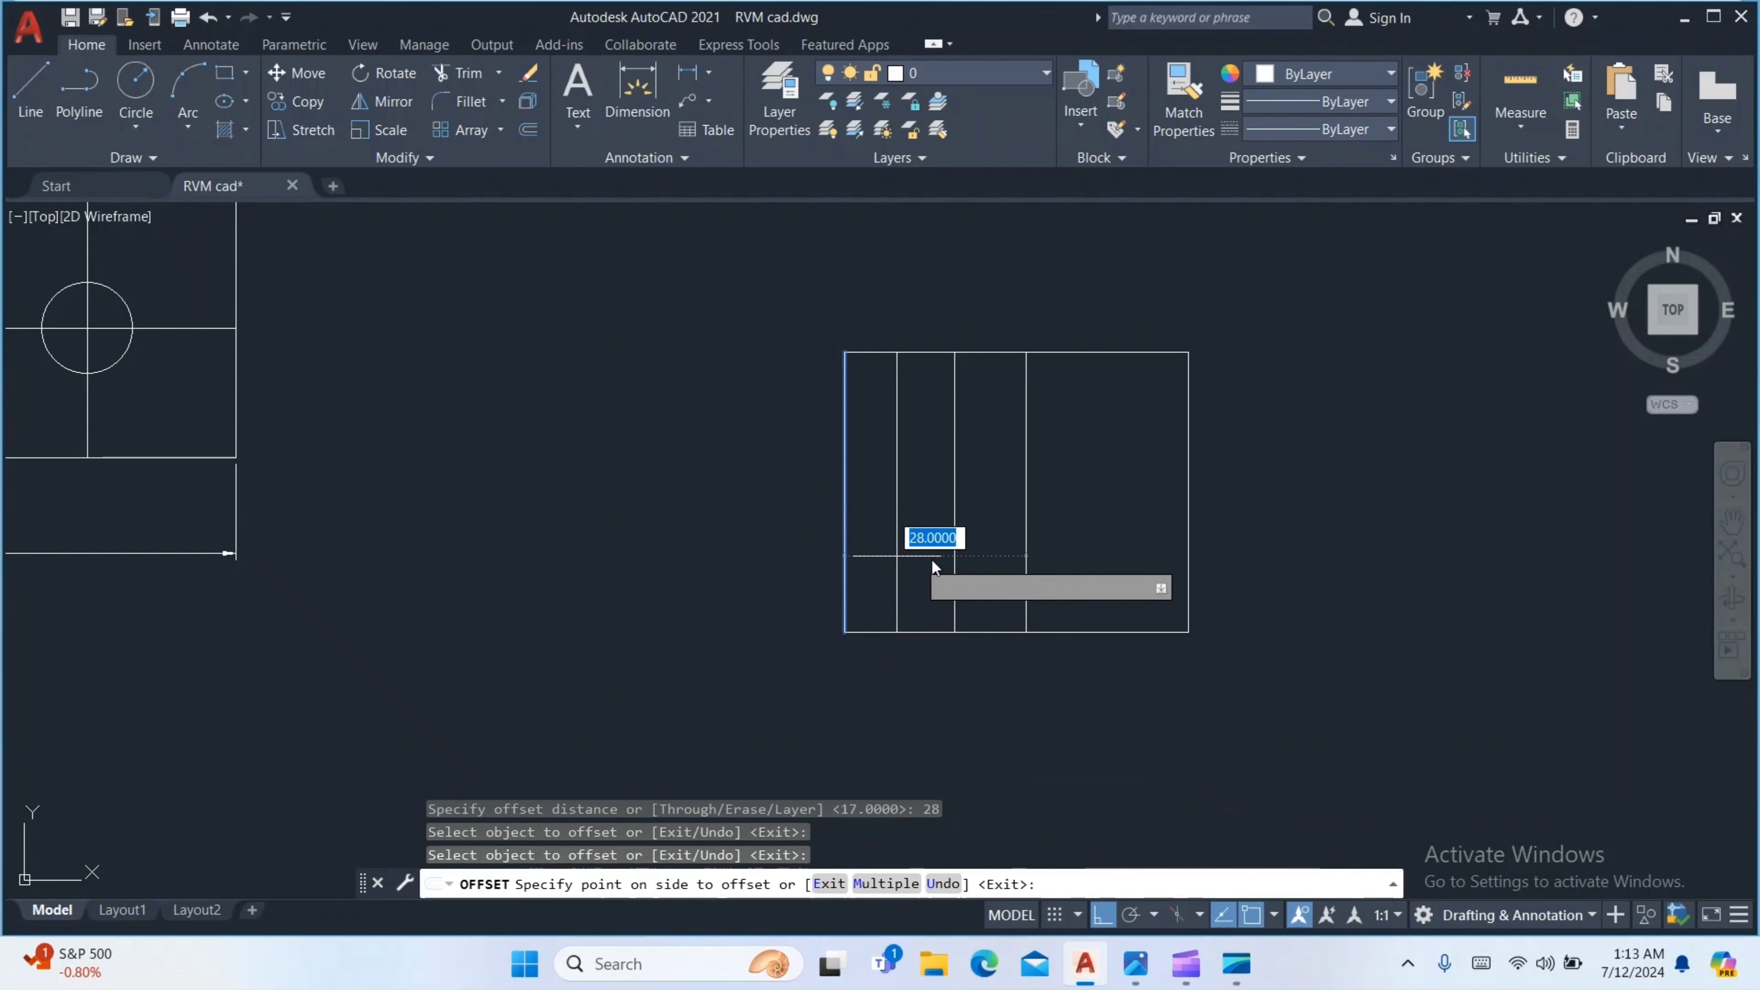
left_click(879, 579)
Restart Offset with a distance of 38 and offset the plate's left edge toward the inside
key("Return")
key("Return")
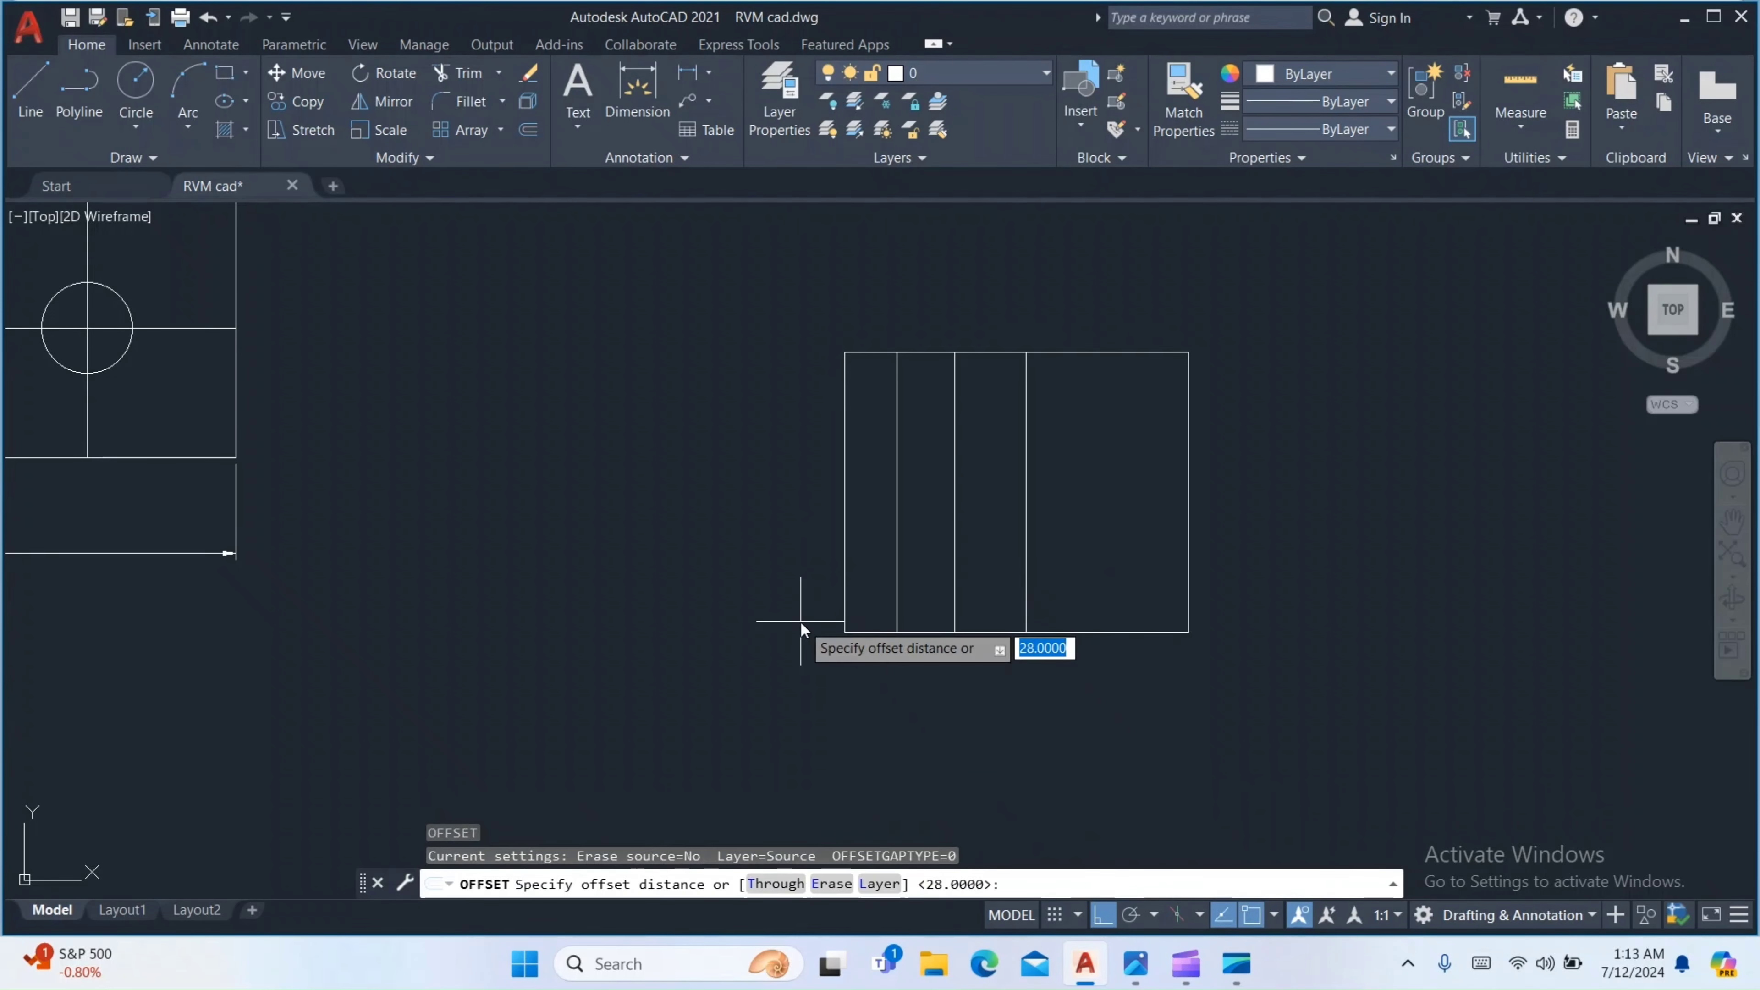
type("38")
key("Return")
left_click(845, 548)
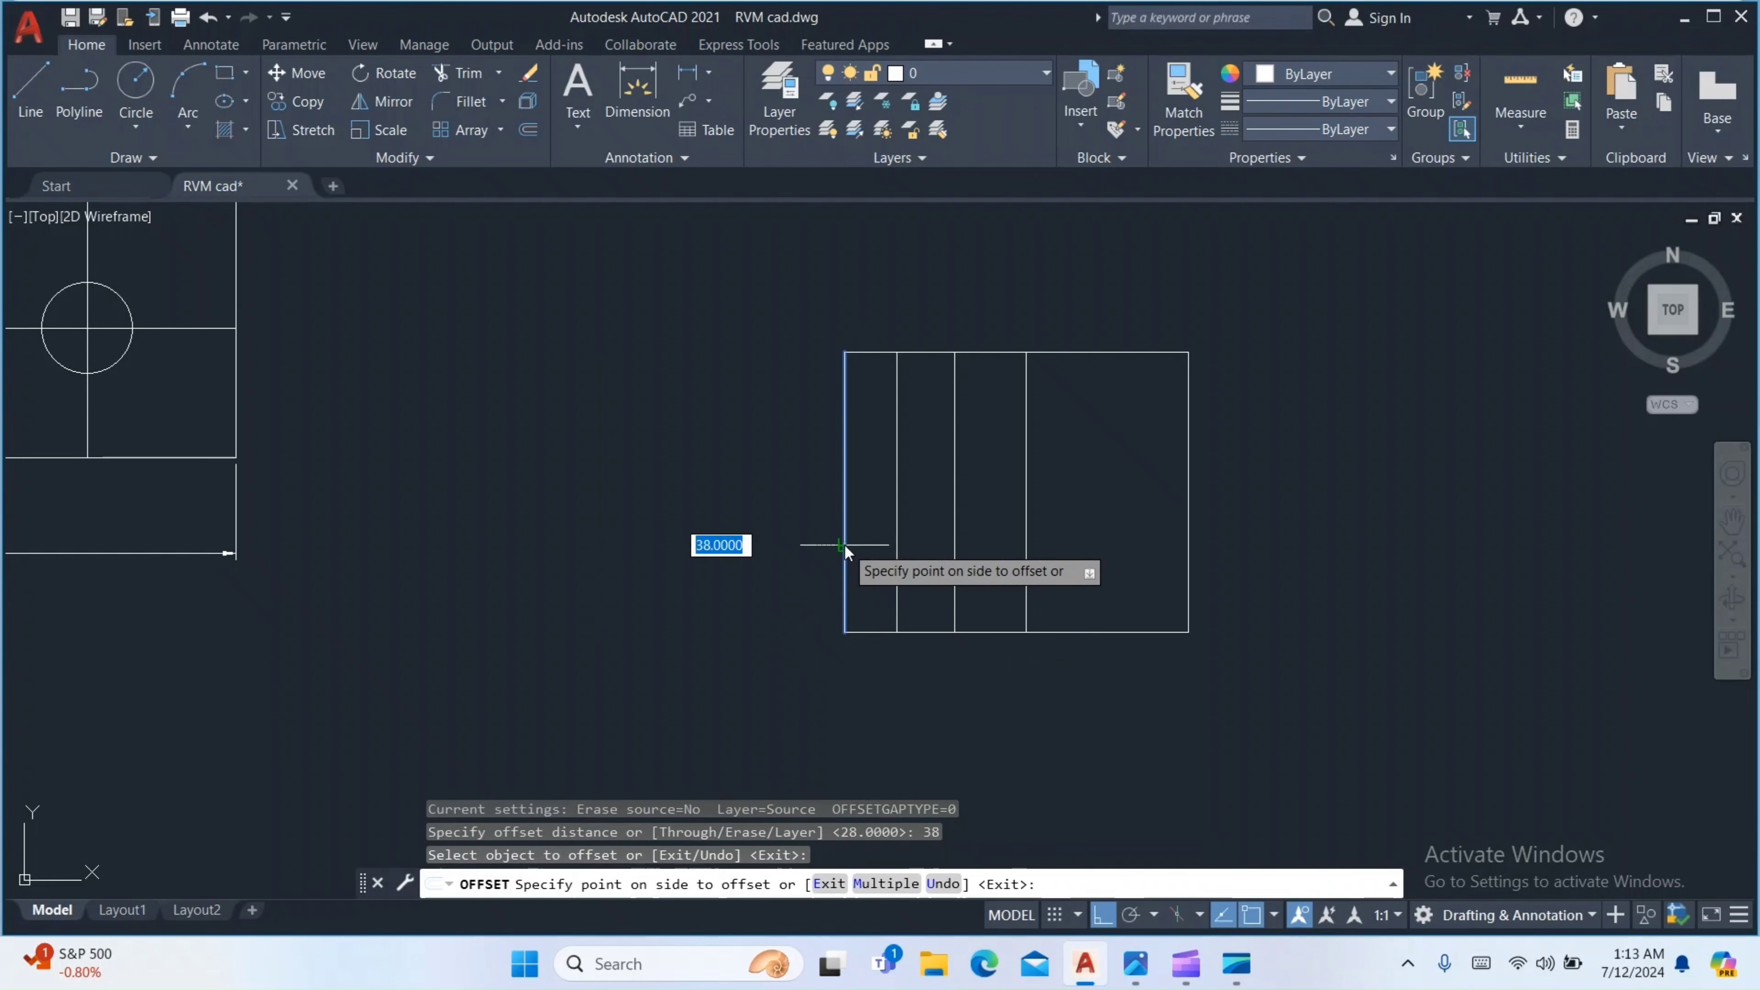
left_click(1004, 554)
left_click(1134, 965)
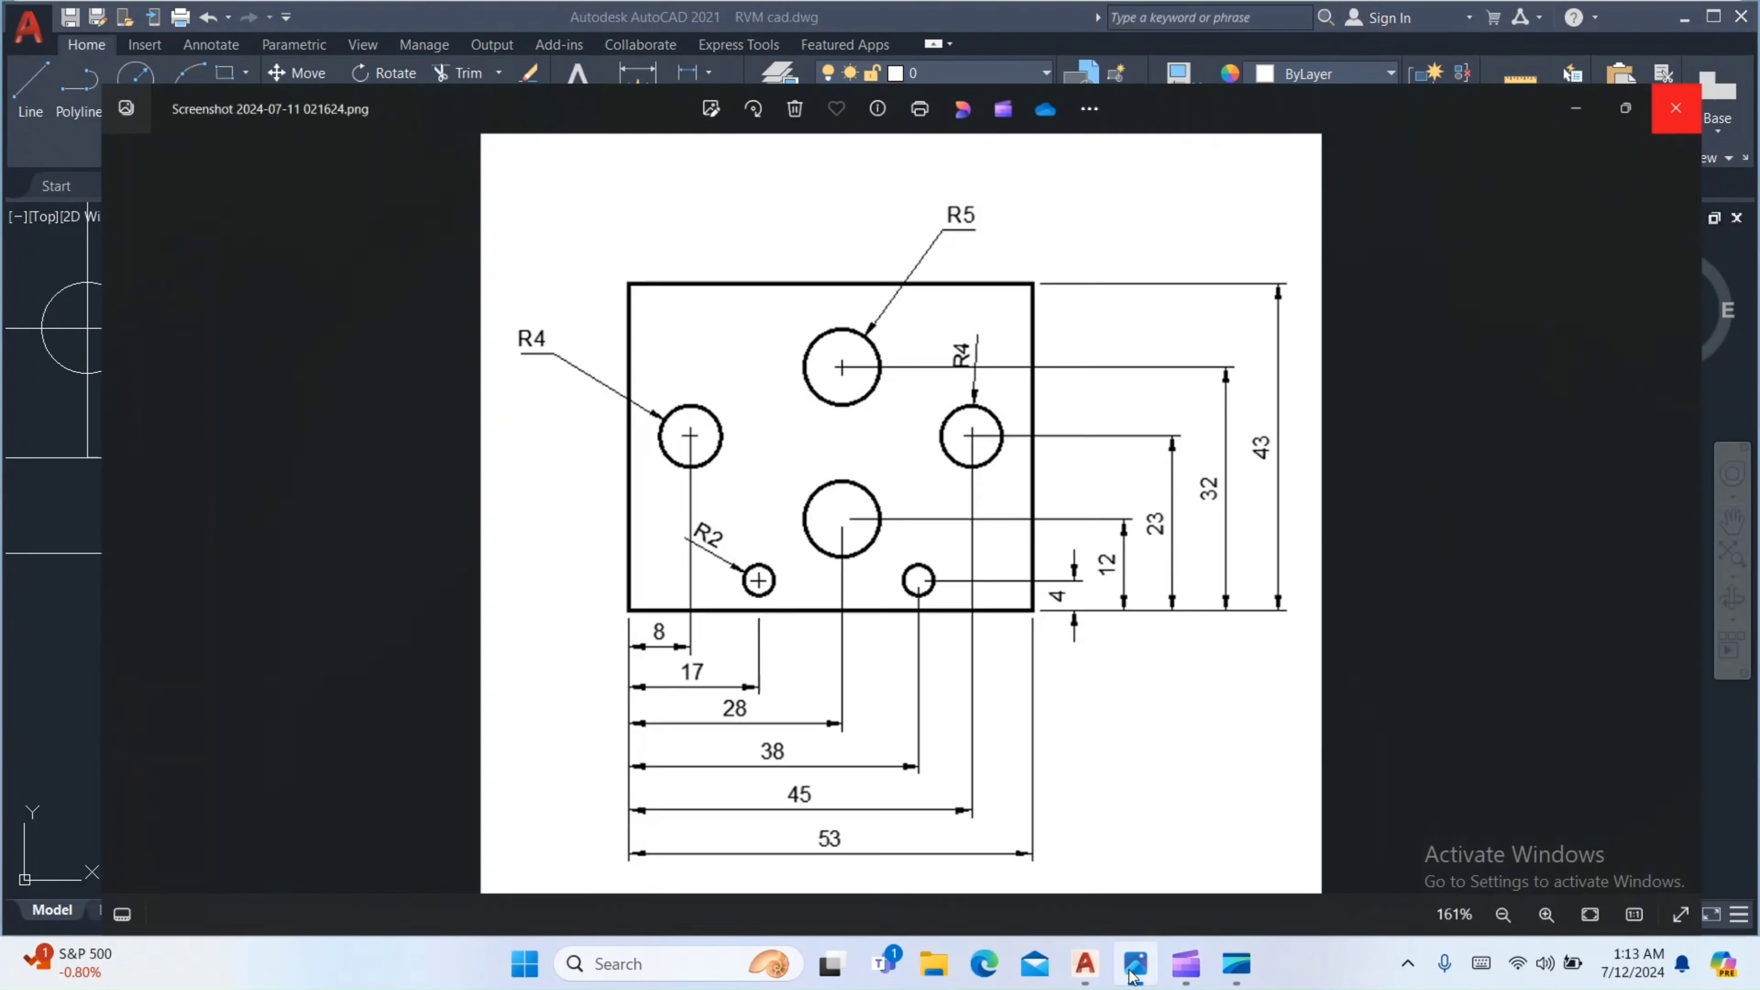
left_click(1133, 966)
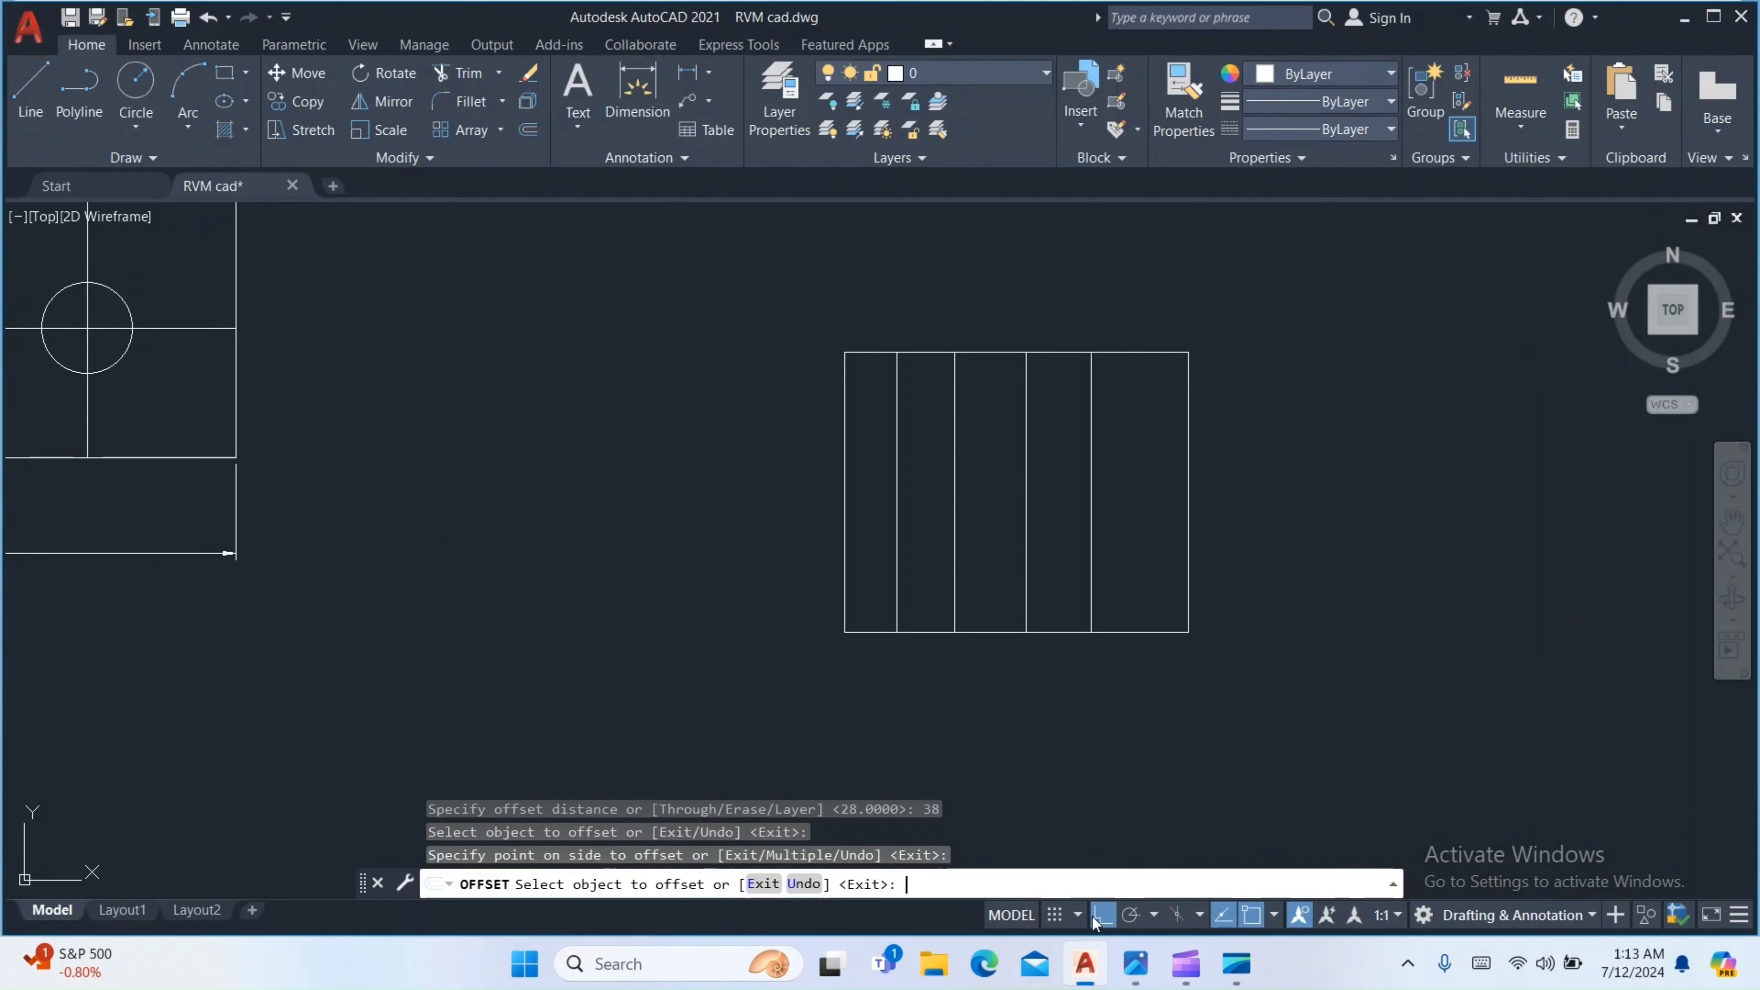
type("o")
key("Return")
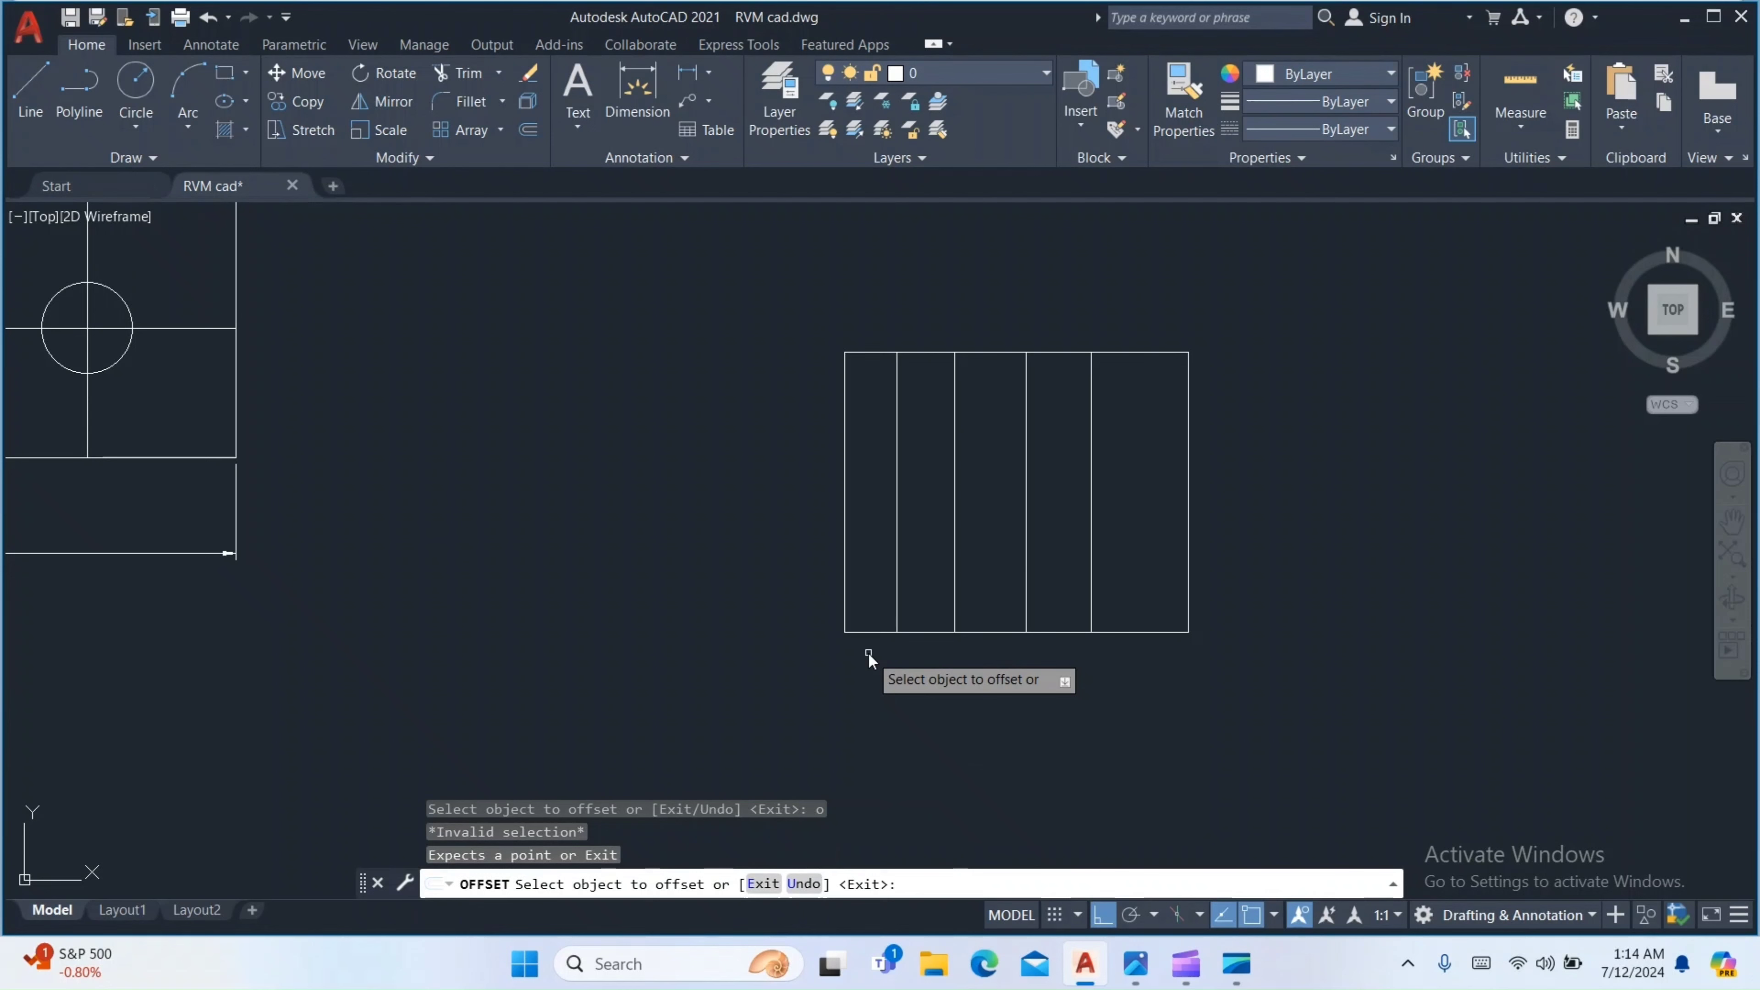
type("4")
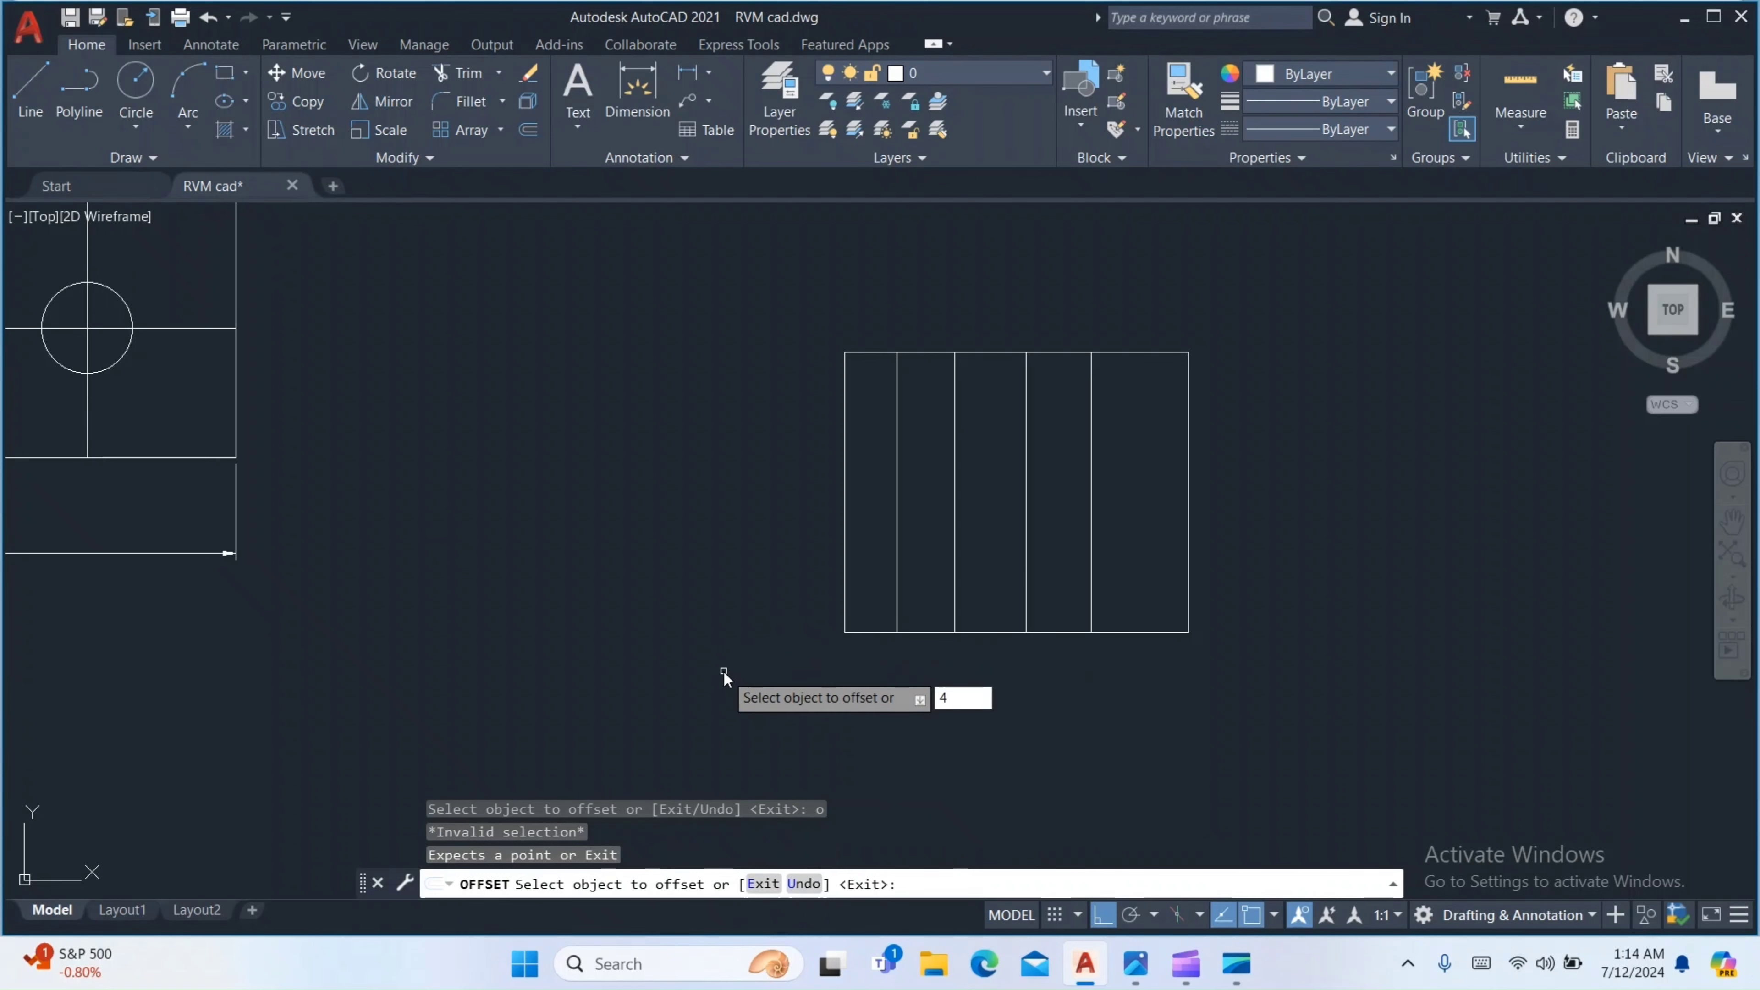
type("5")
key("Return")
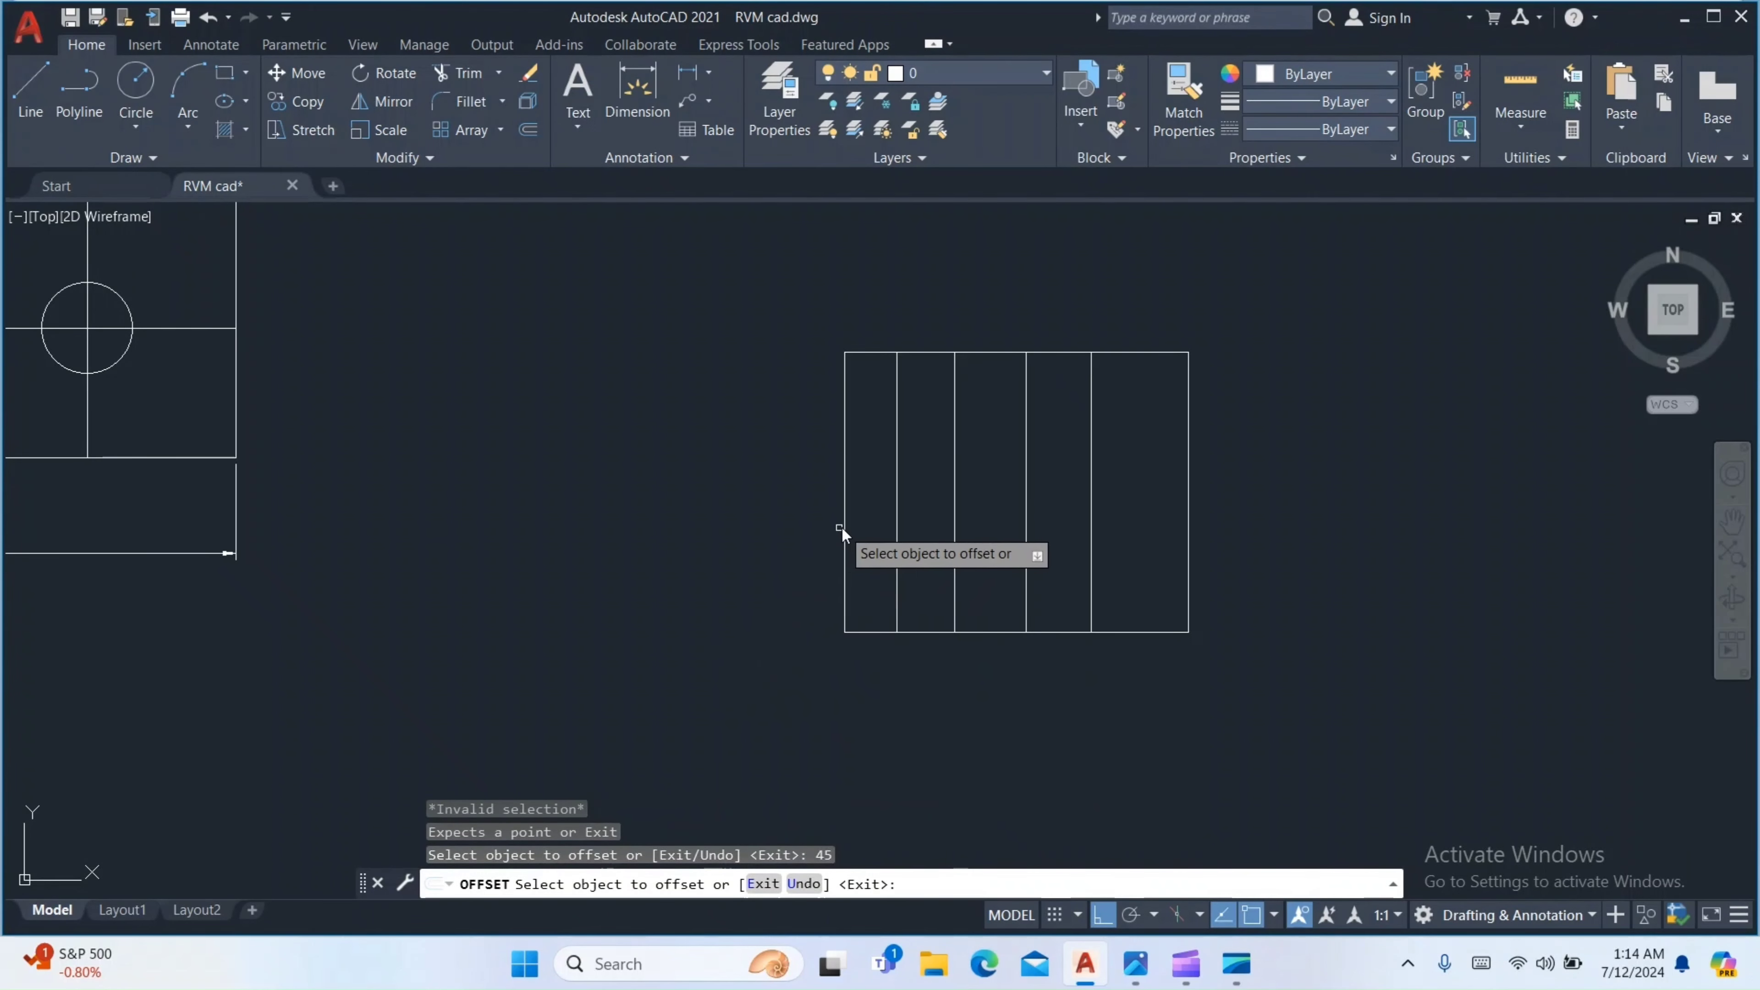
left_click(843, 526)
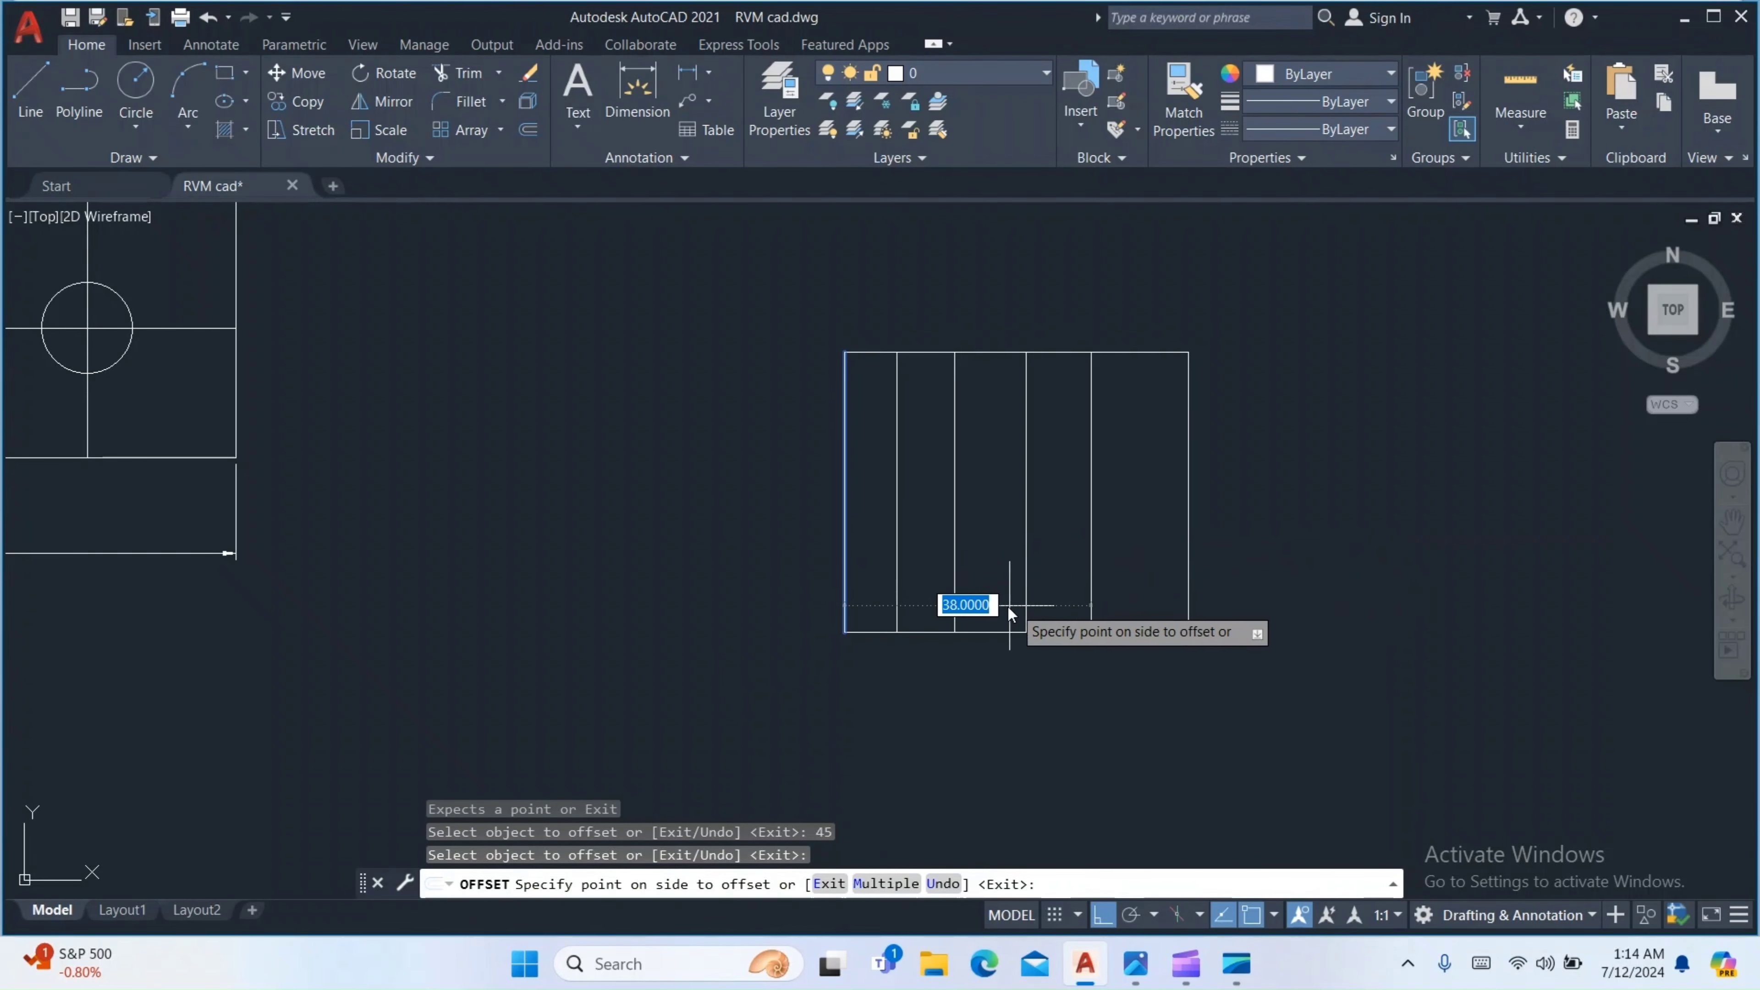
key("Return")
Offset the plate's left edge 45 toward the inside, end Offset, and show the reference drawing in Photos
type("o")
key("Return")
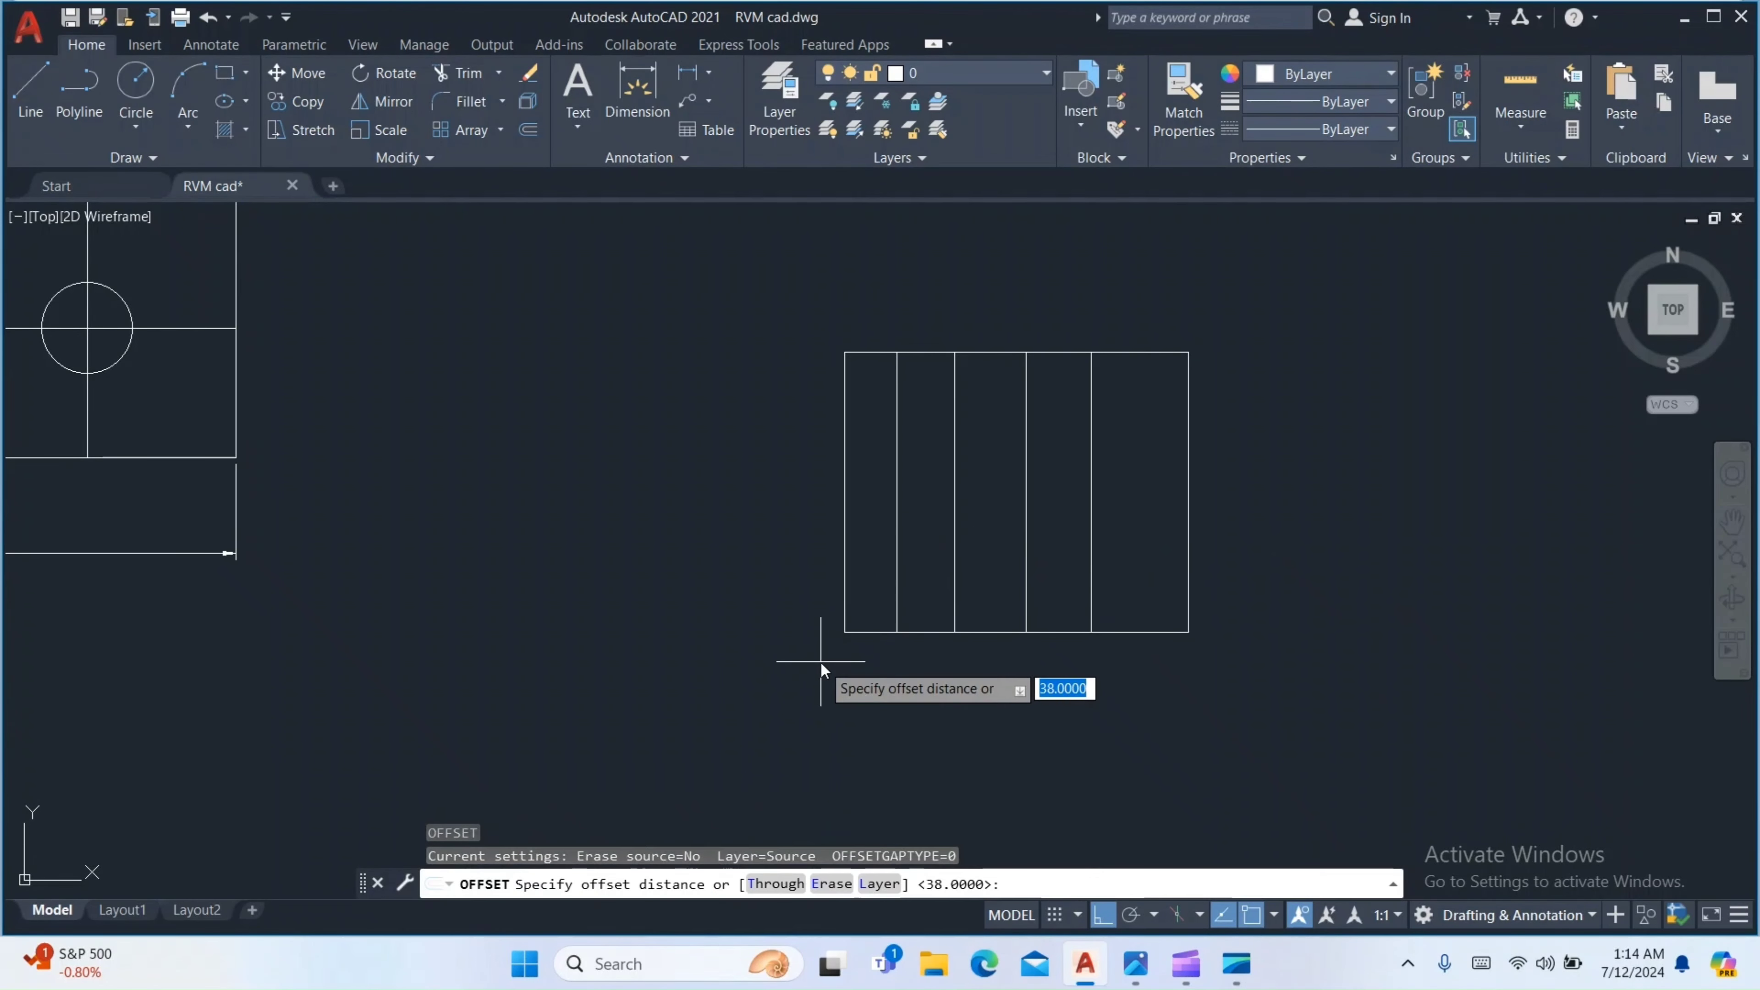
type("45")
key("Return")
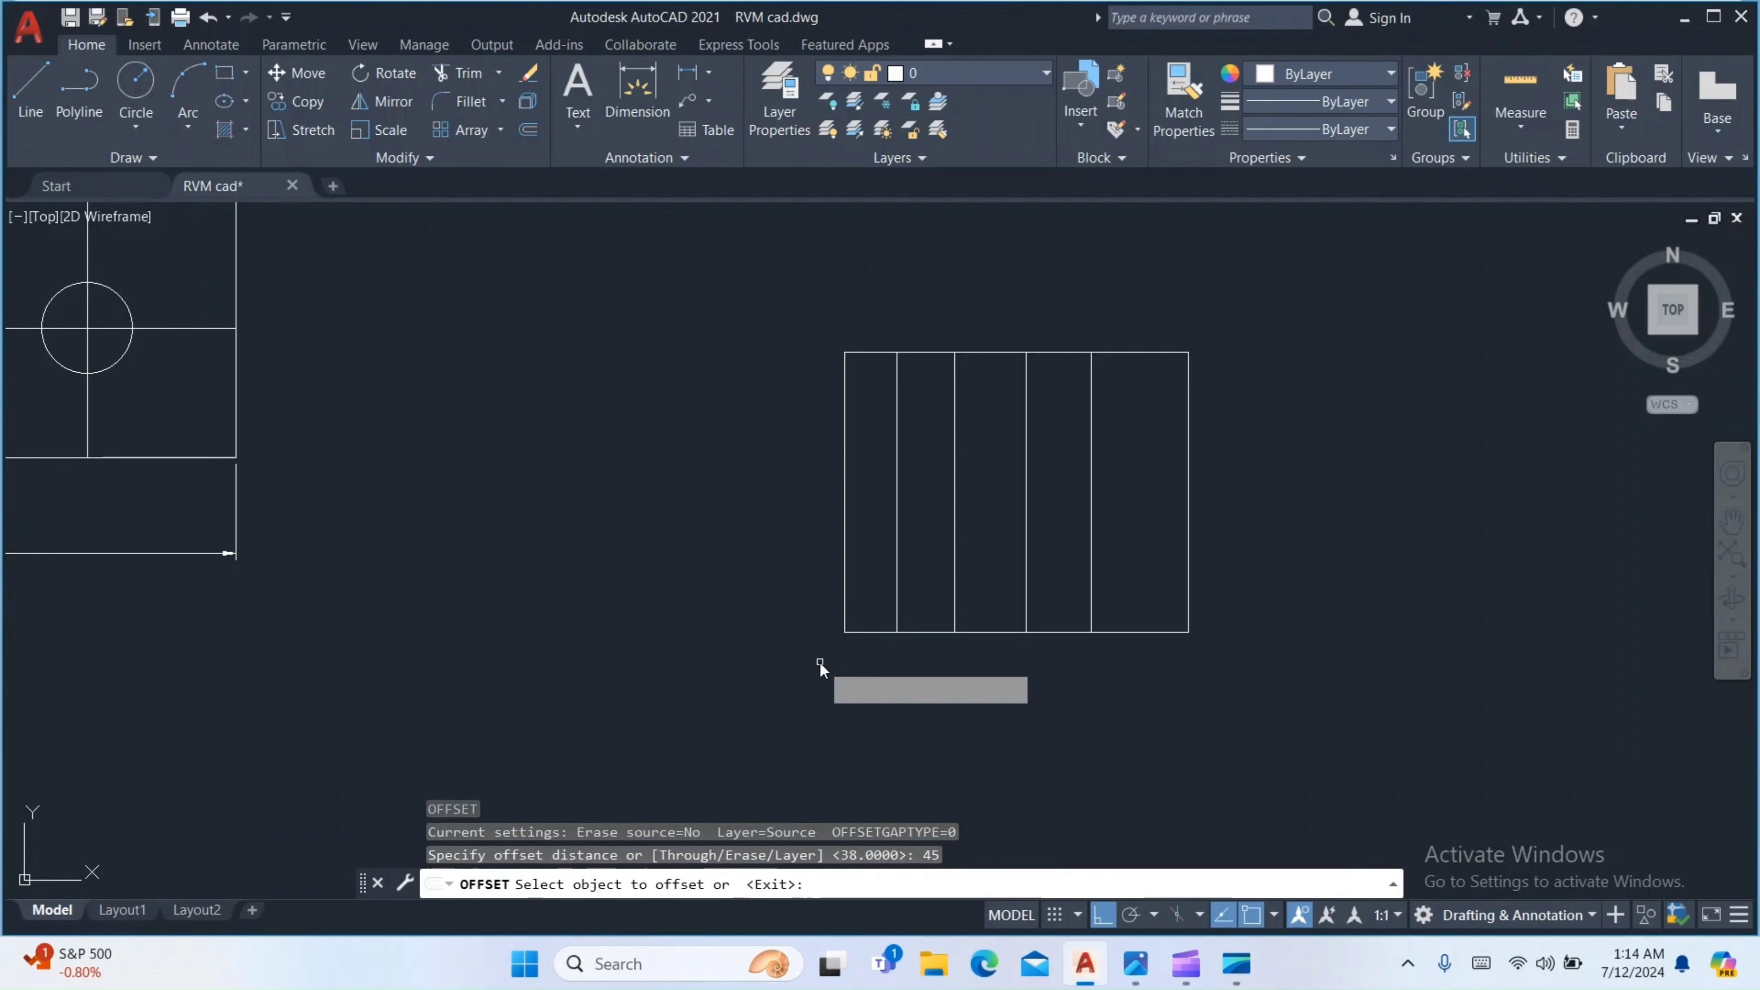
left_click(843, 582)
left_click(1102, 569)
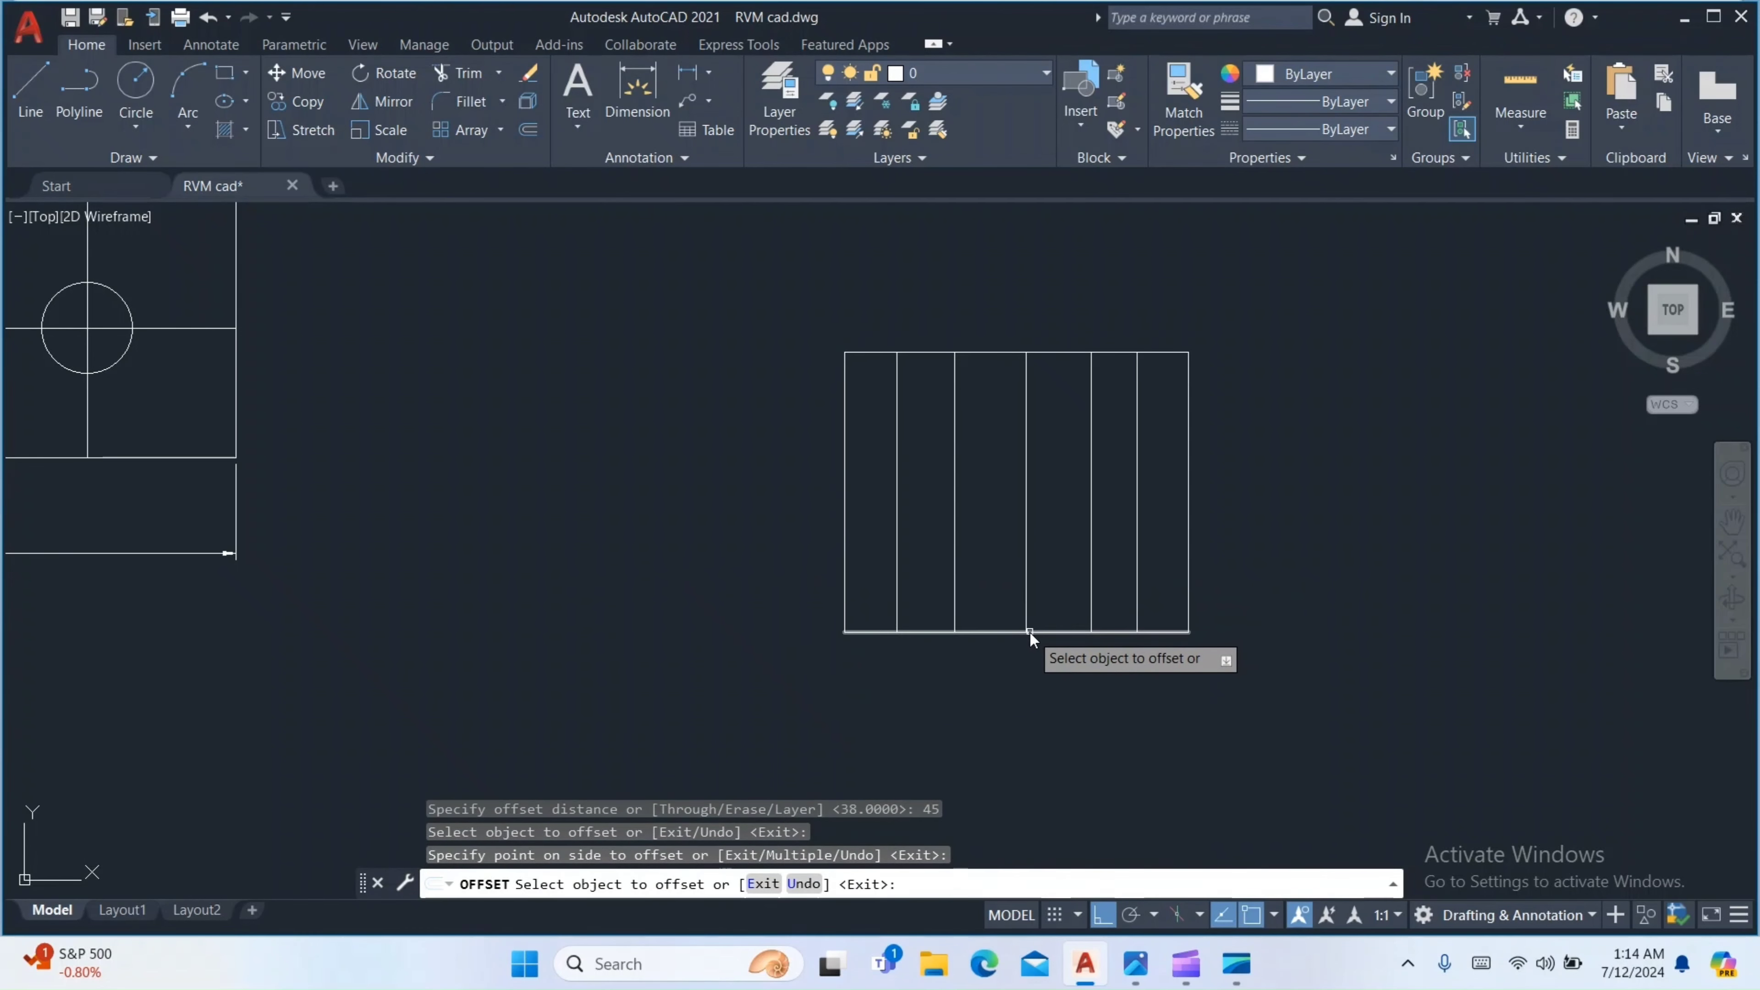
key("Escape")
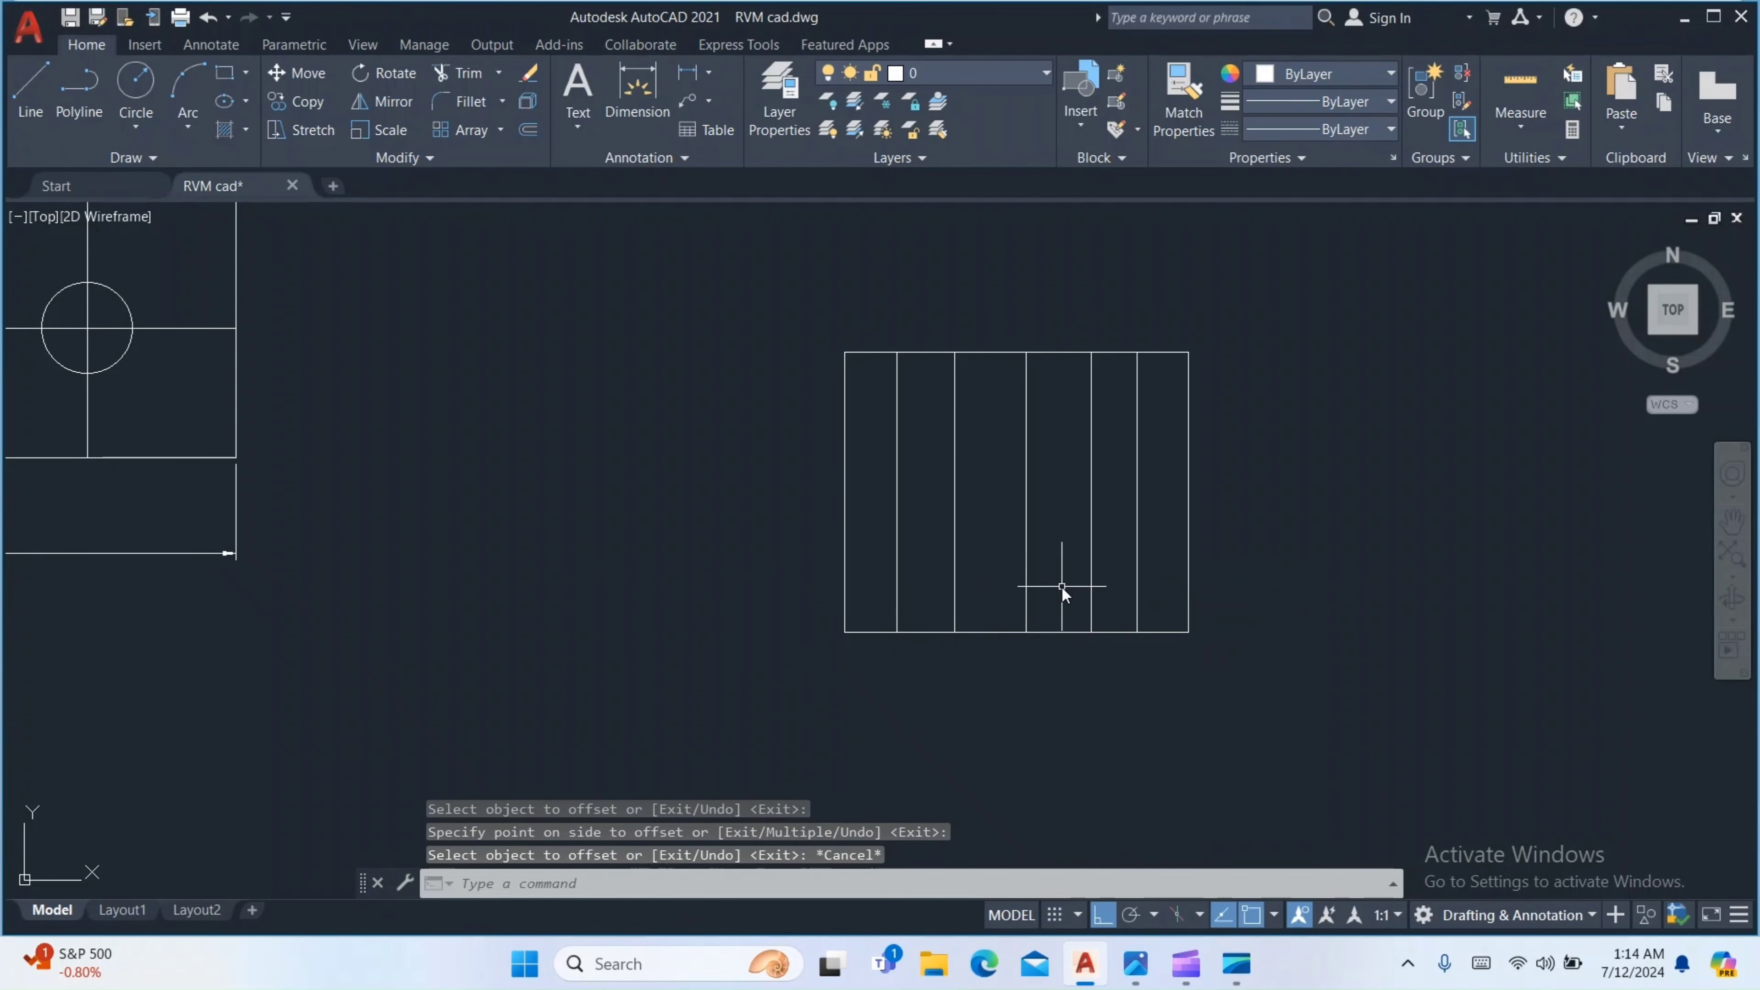
left_click(1129, 974)
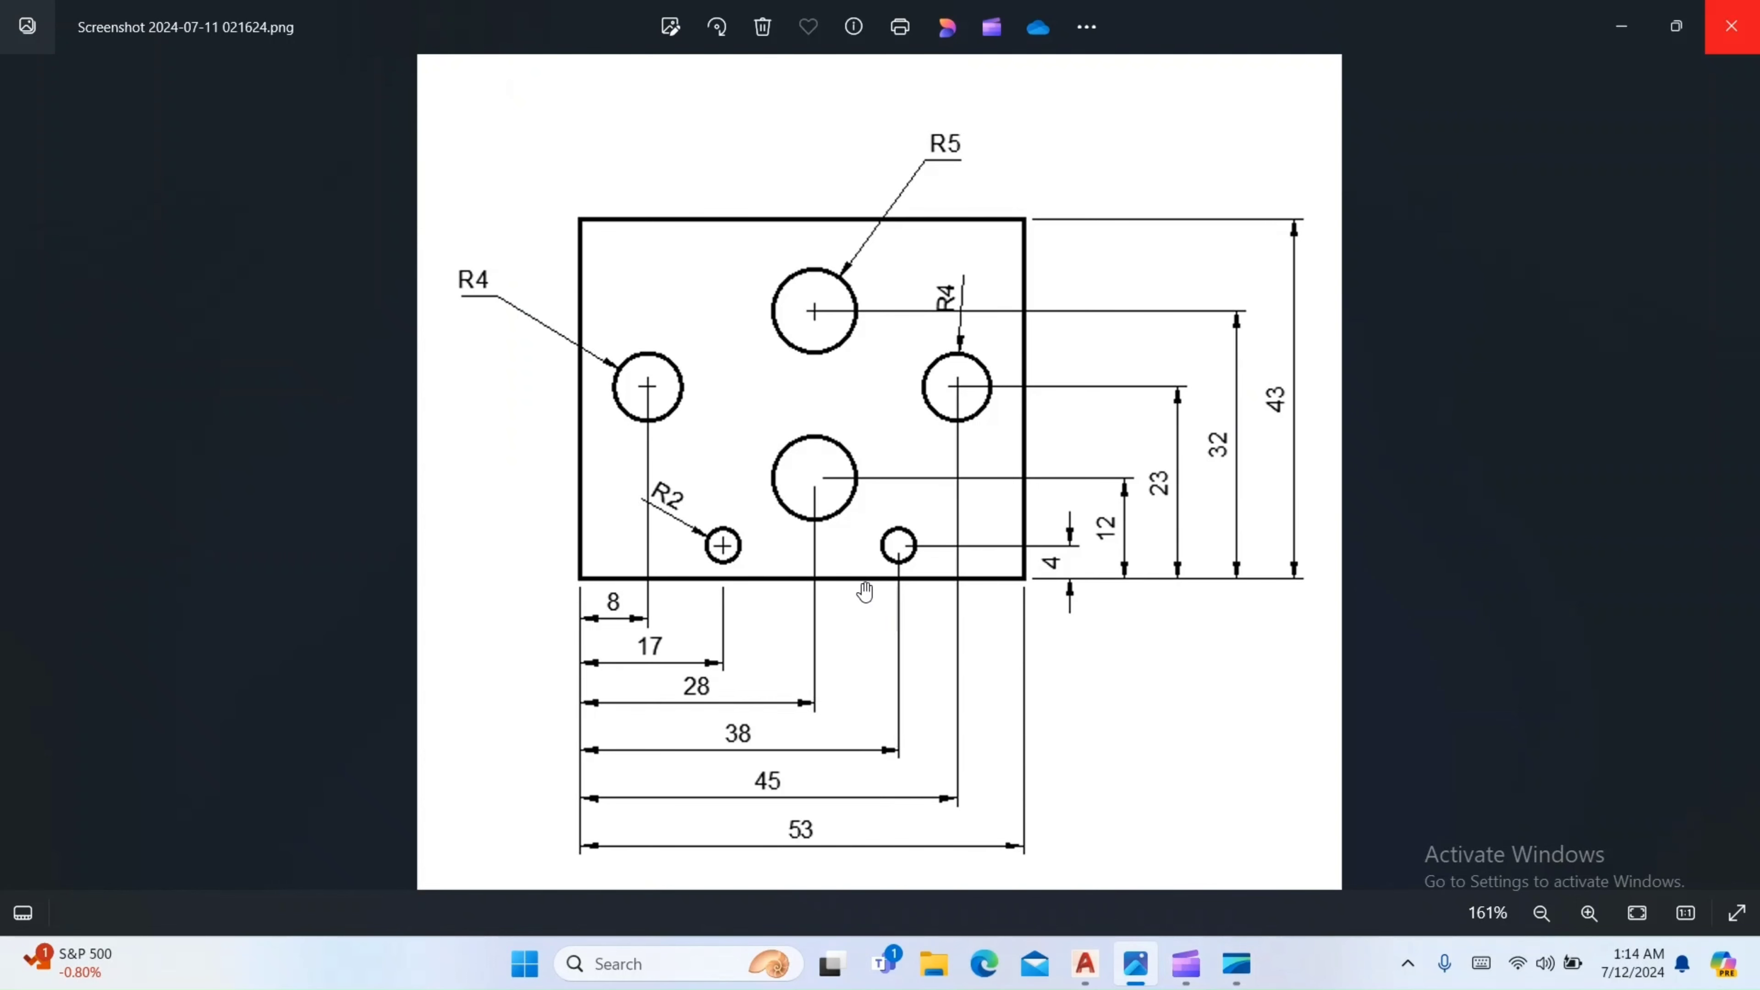
Switch to AutoCAD and offset the plate's bottom edge 4 toward the inside, ending the Offset command
left_click(1100, 965)
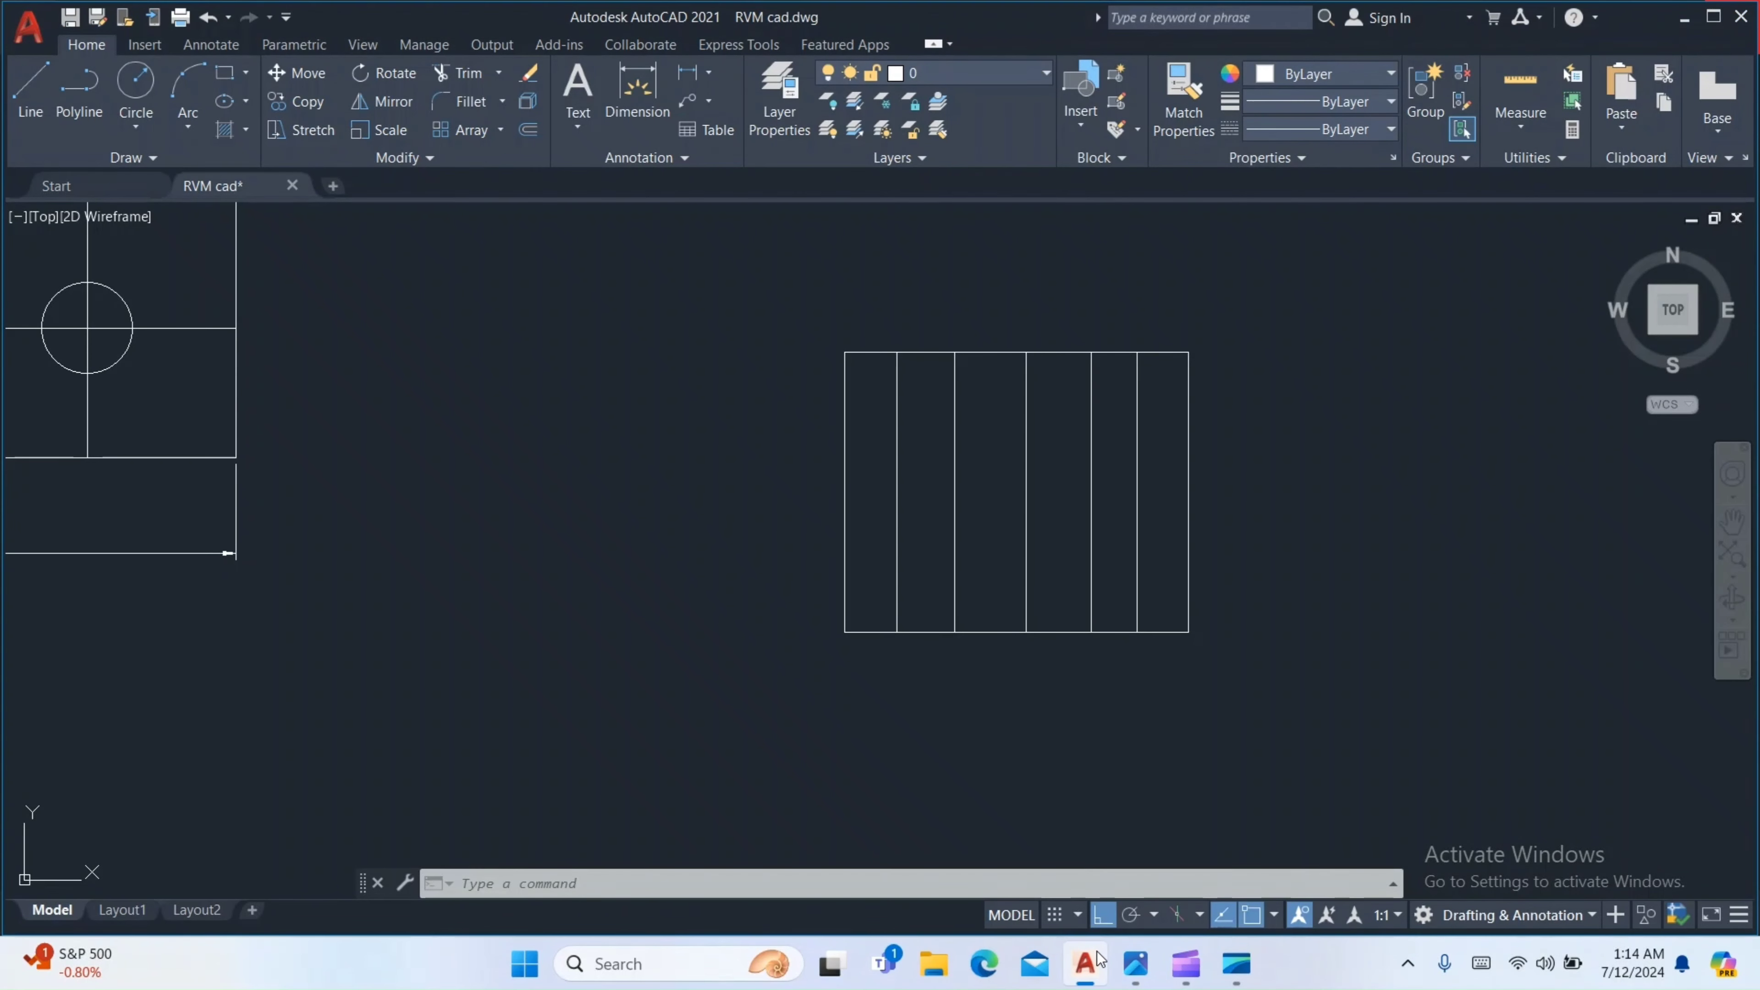
type("o")
key("Return")
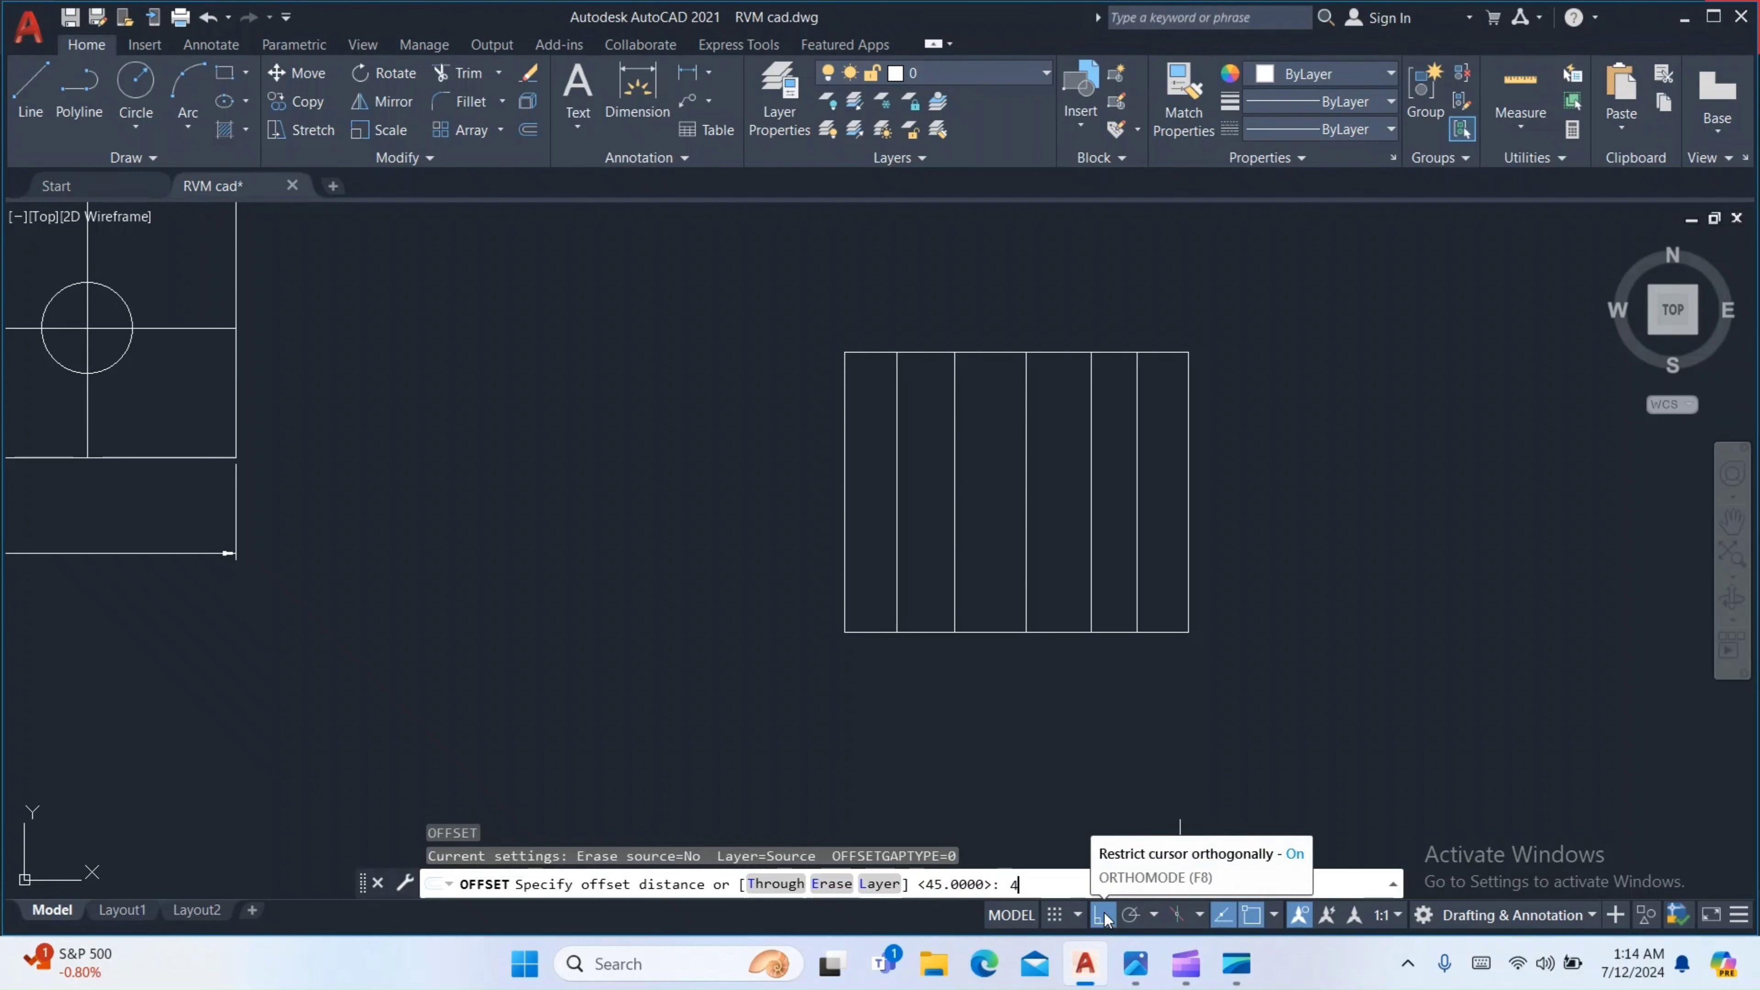
type("4")
key("Return")
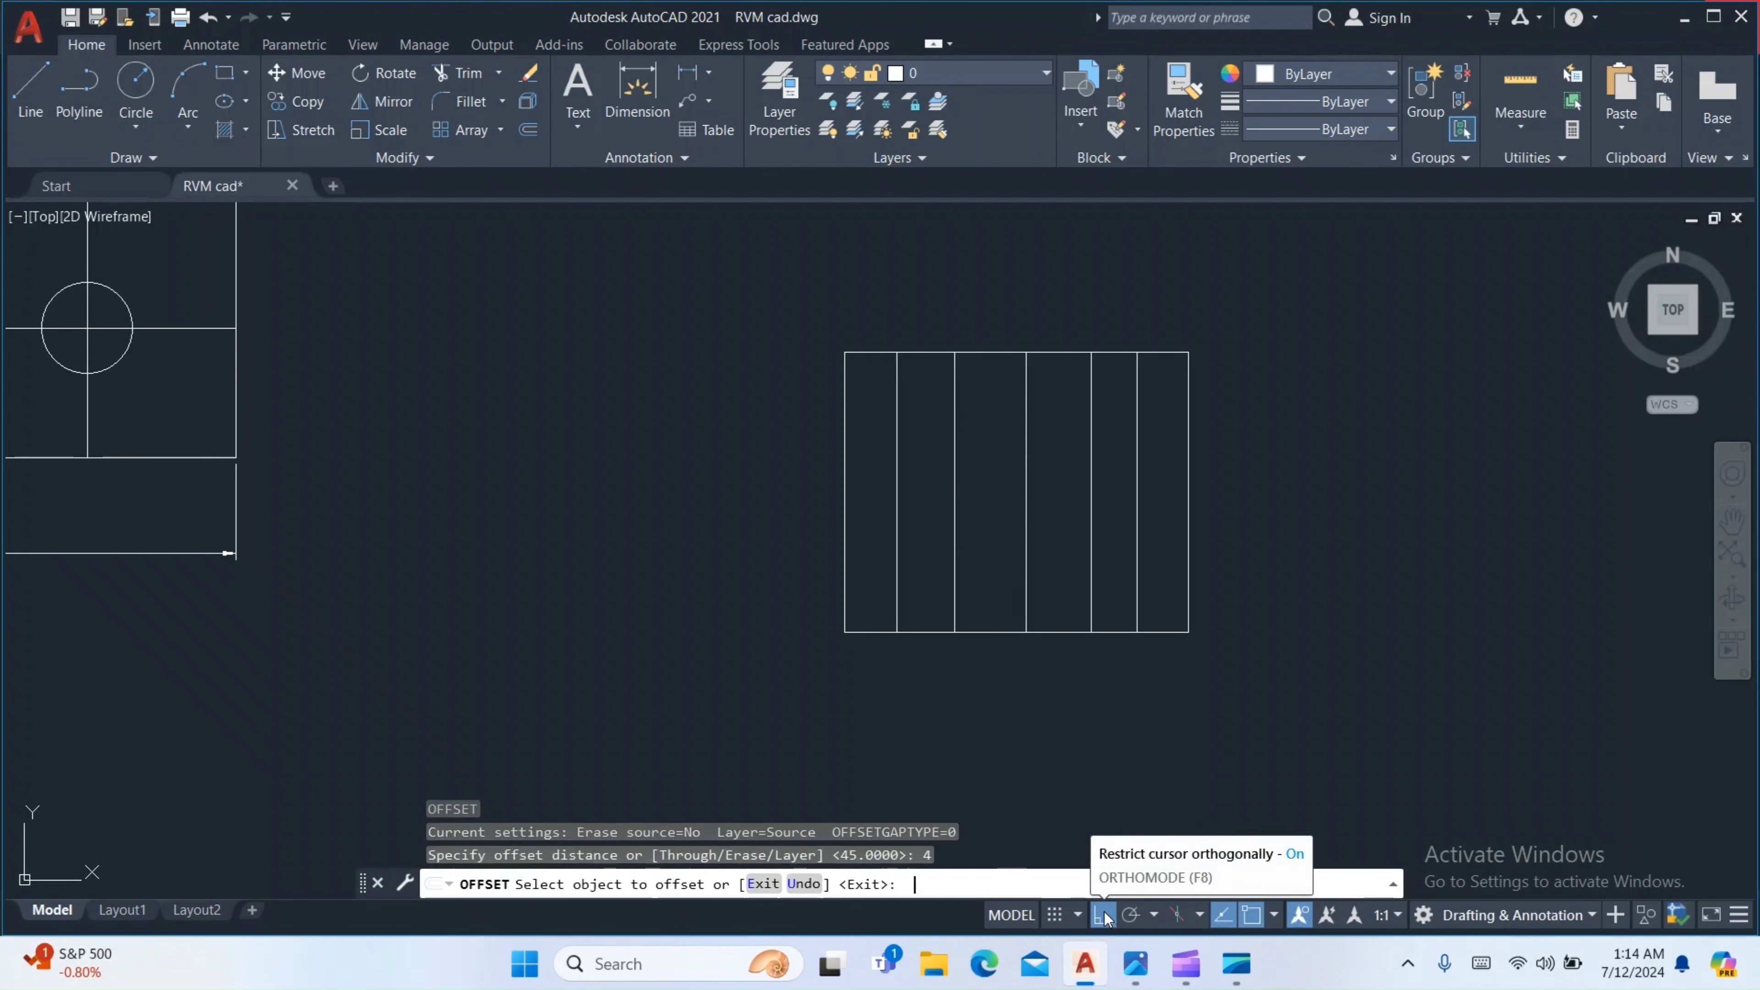
left_click(1068, 633)
left_click(1054, 601)
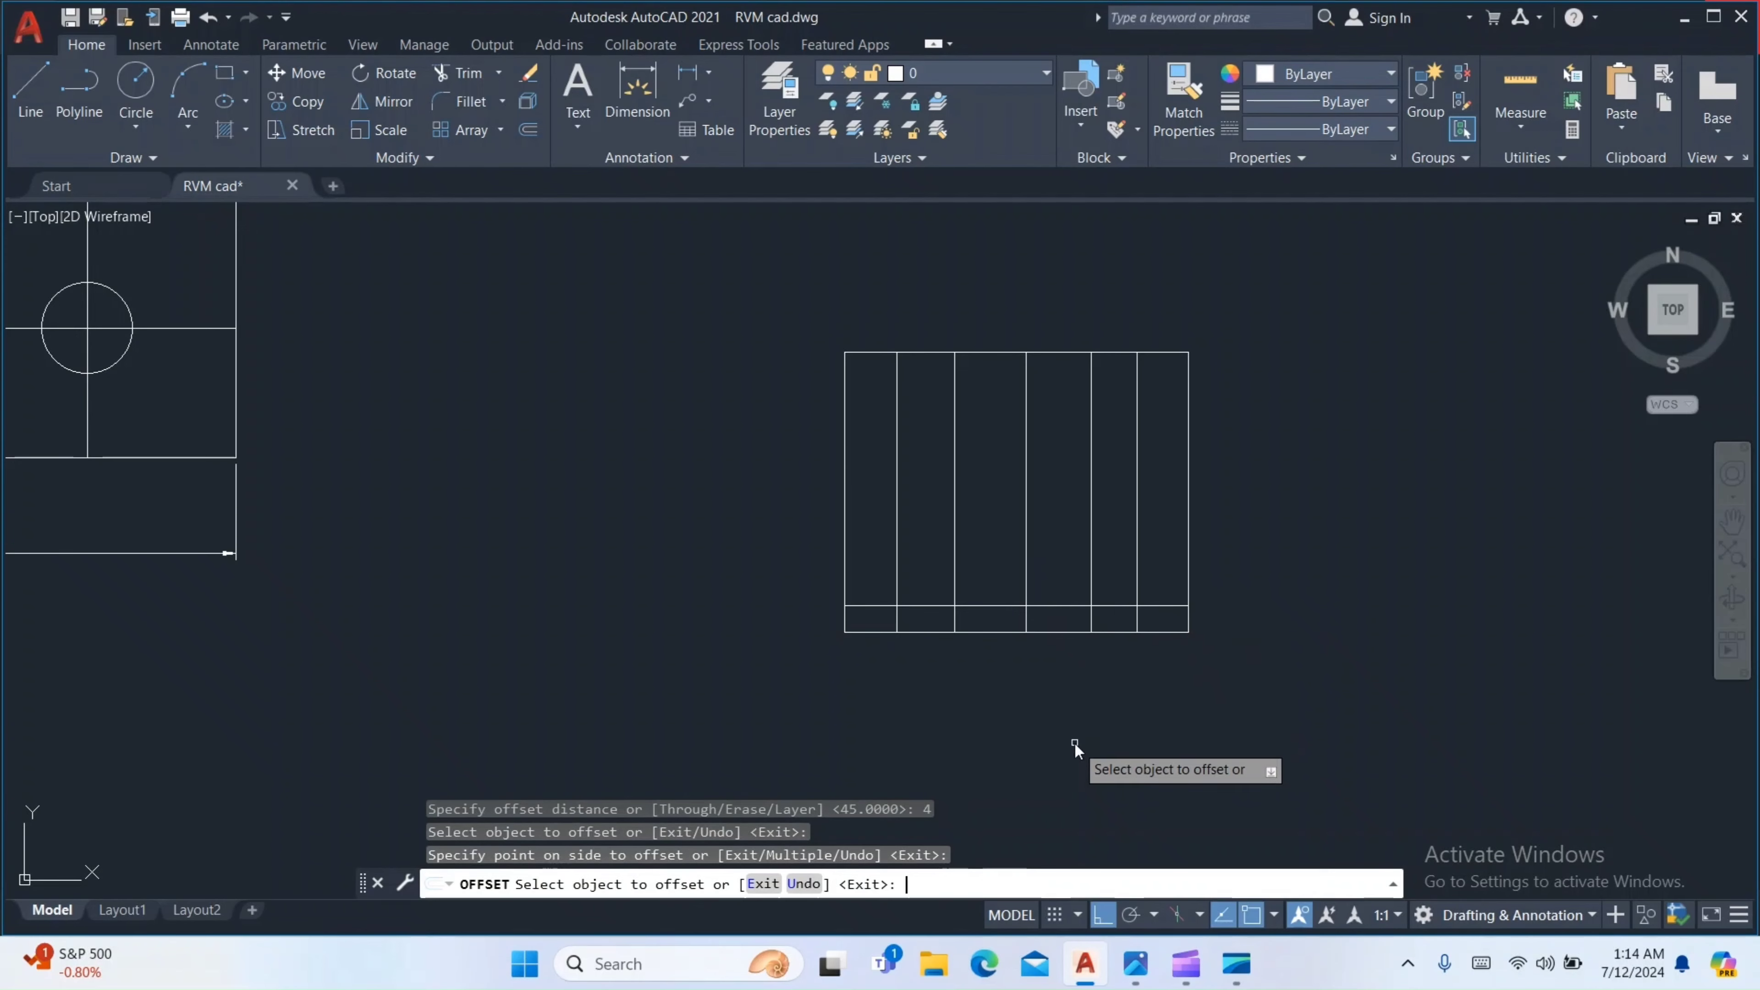
key("Return")
Check the next hole height in the reference drawing, then offset the plate's bottom edge 12 toward the inside
left_click(1135, 964)
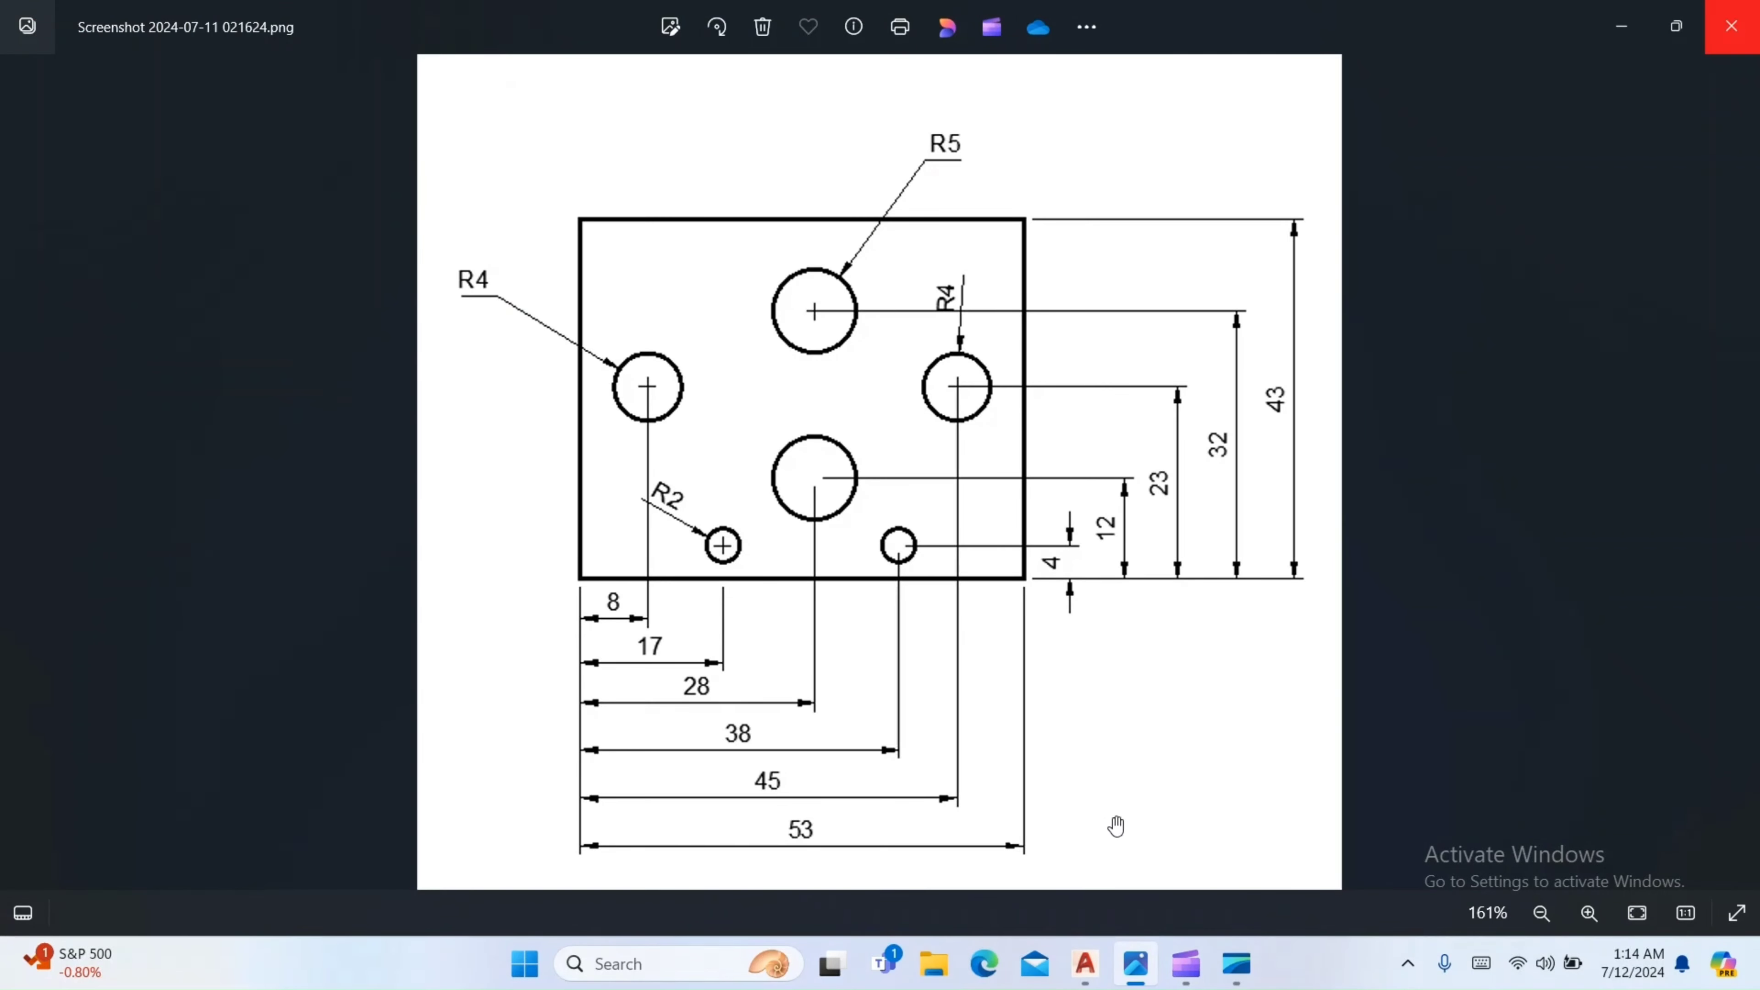
left_click(1085, 964)
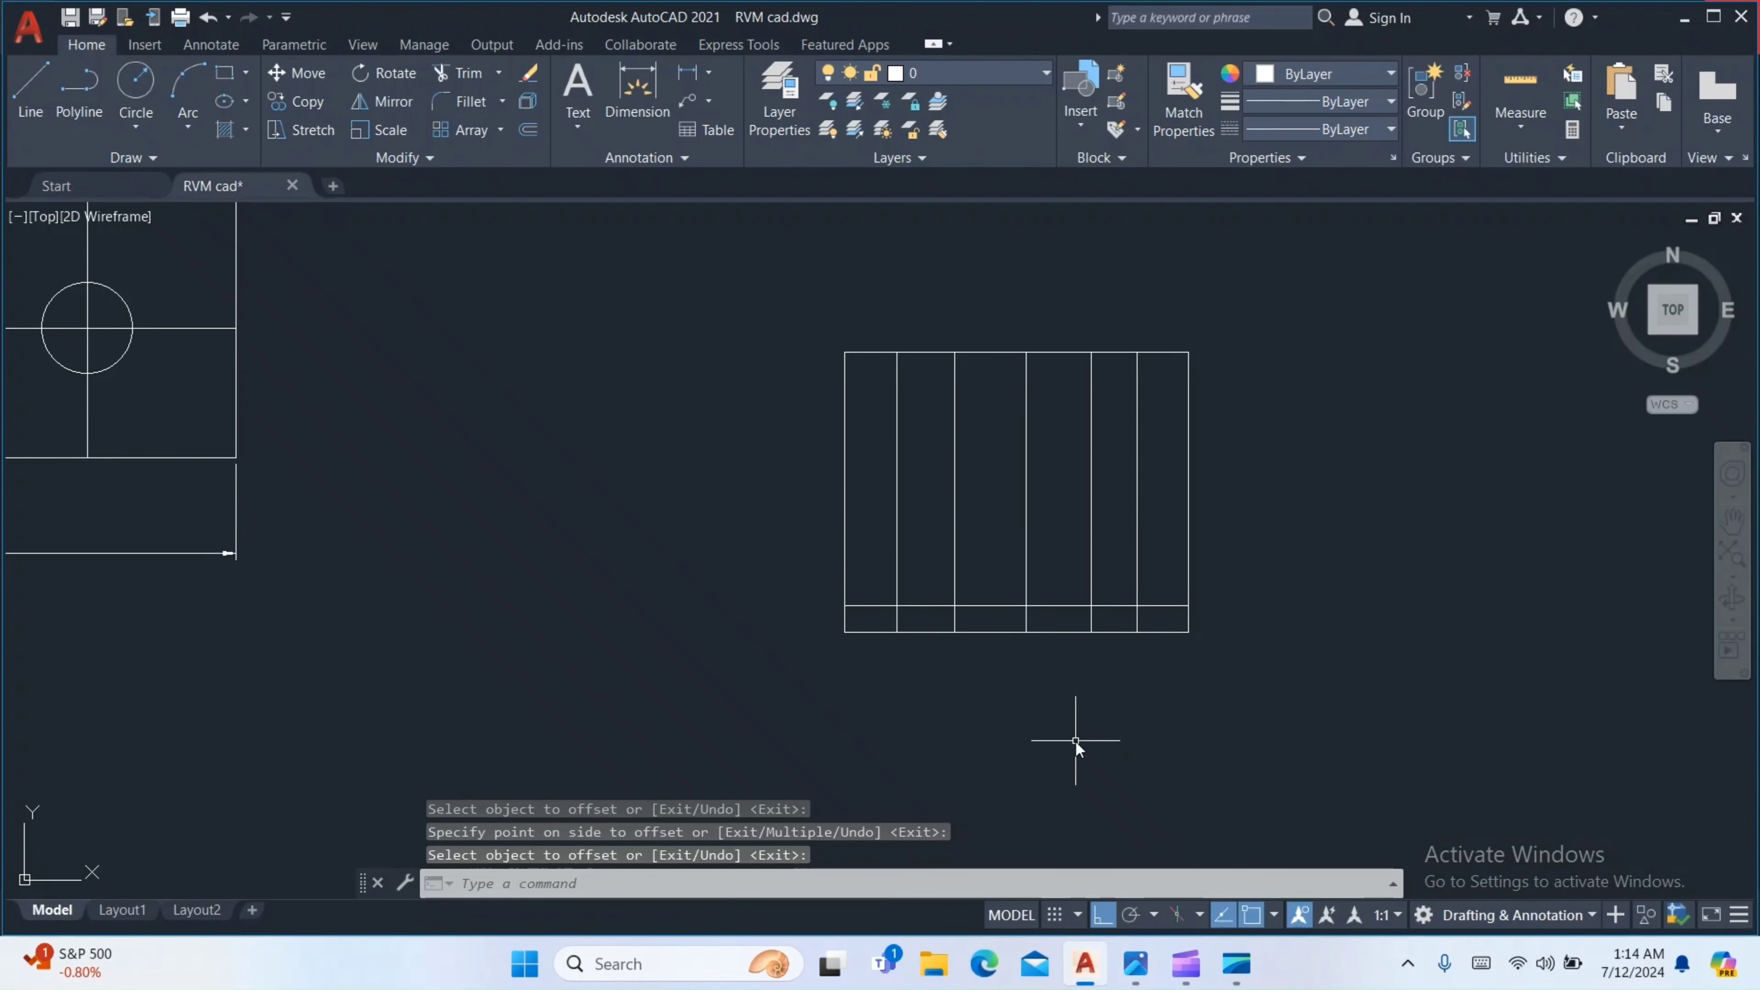
type("o")
key("Return")
type("12")
key("Return")
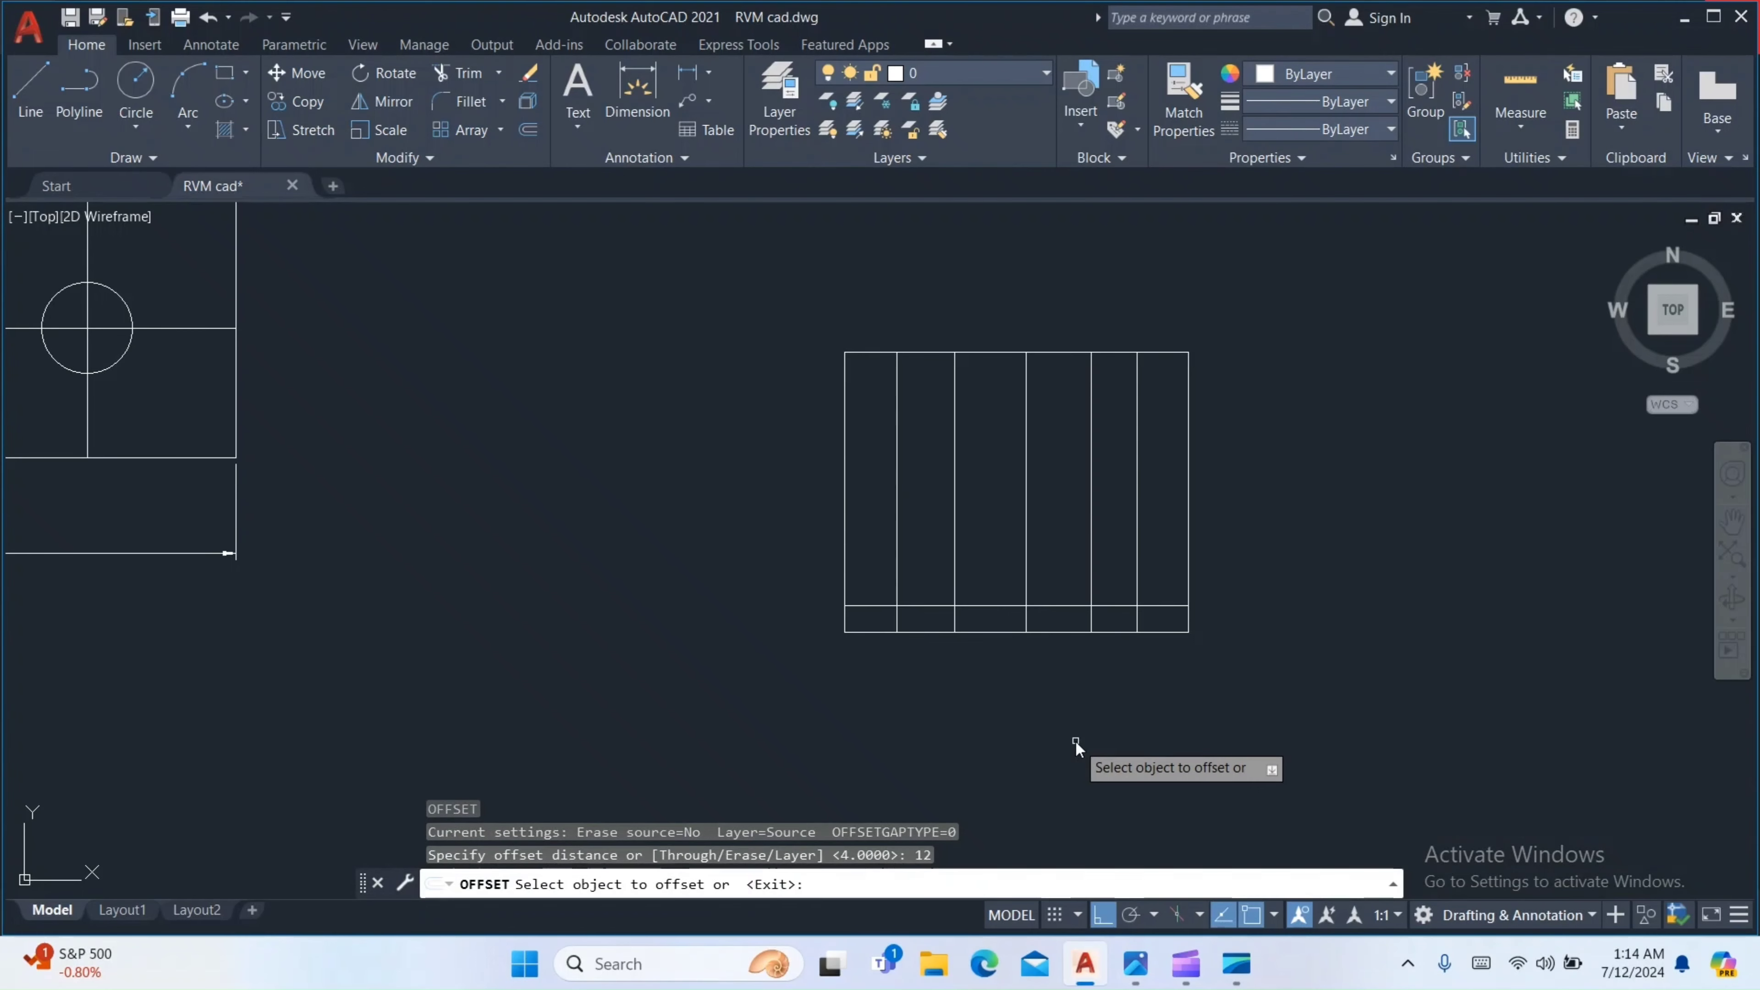
left_click(1070, 631)
left_click(1050, 555)
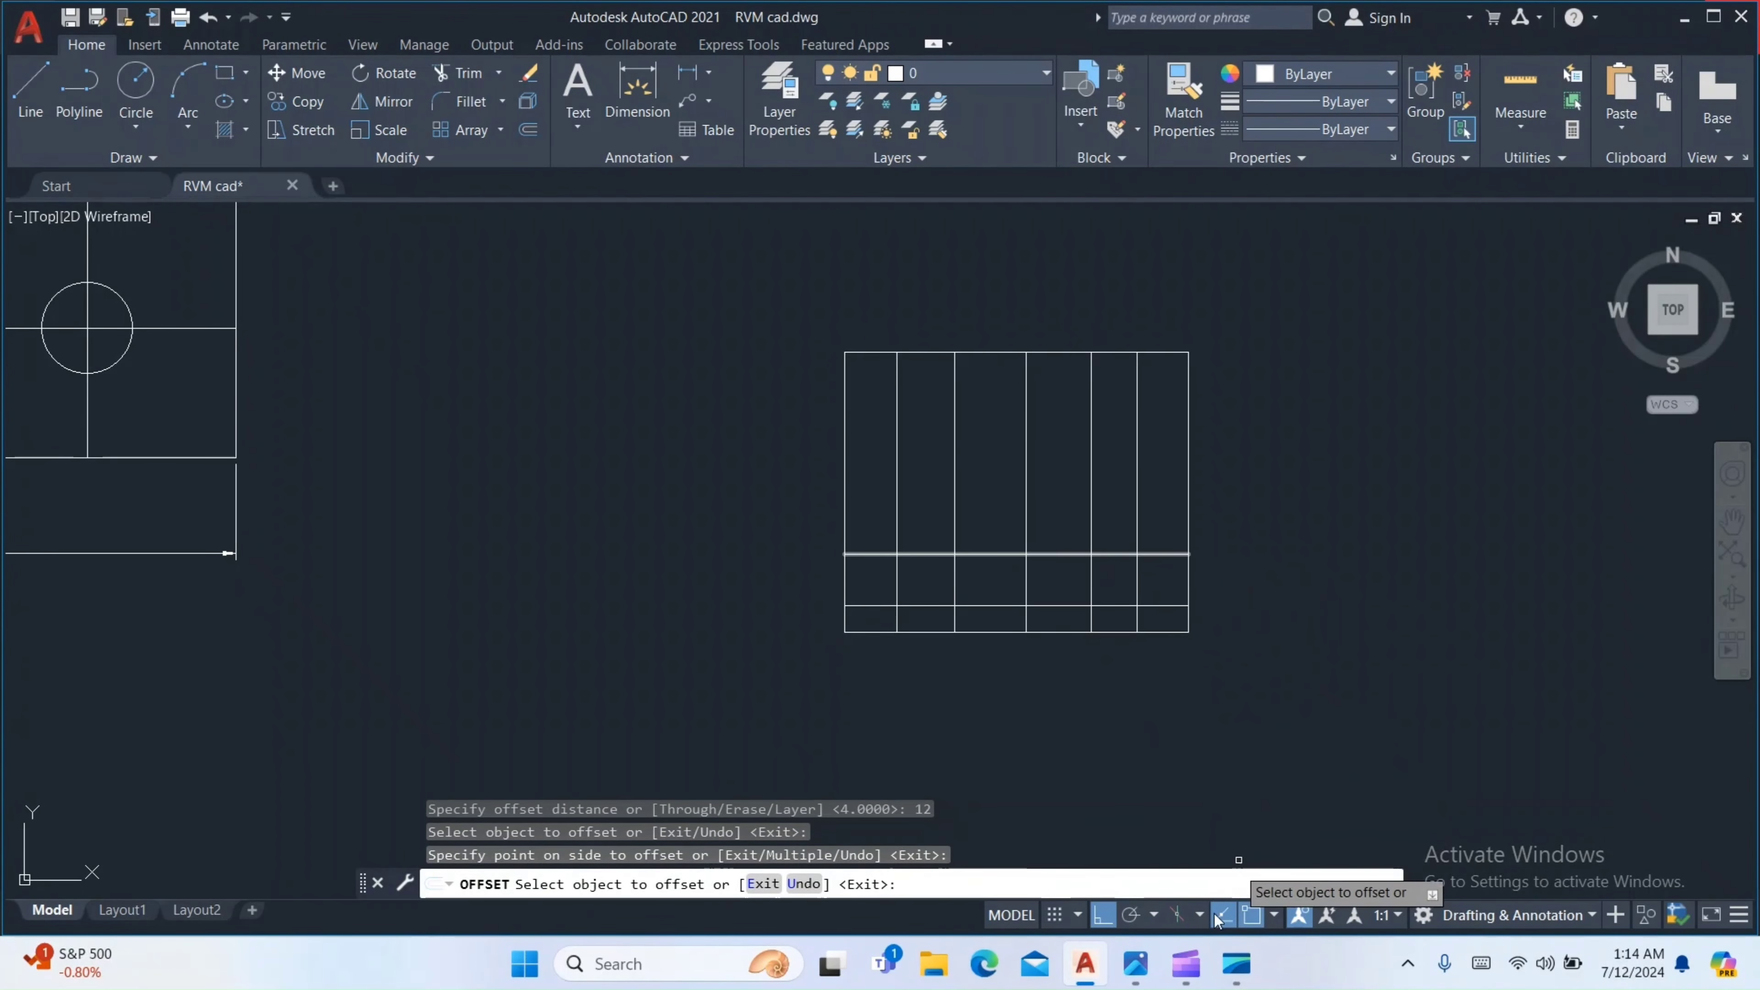
Consult the reference drawing in Photos, restart Offset with a distance of 23 and offset the plate's bottom edge toward the inside
left_click(1136, 964)
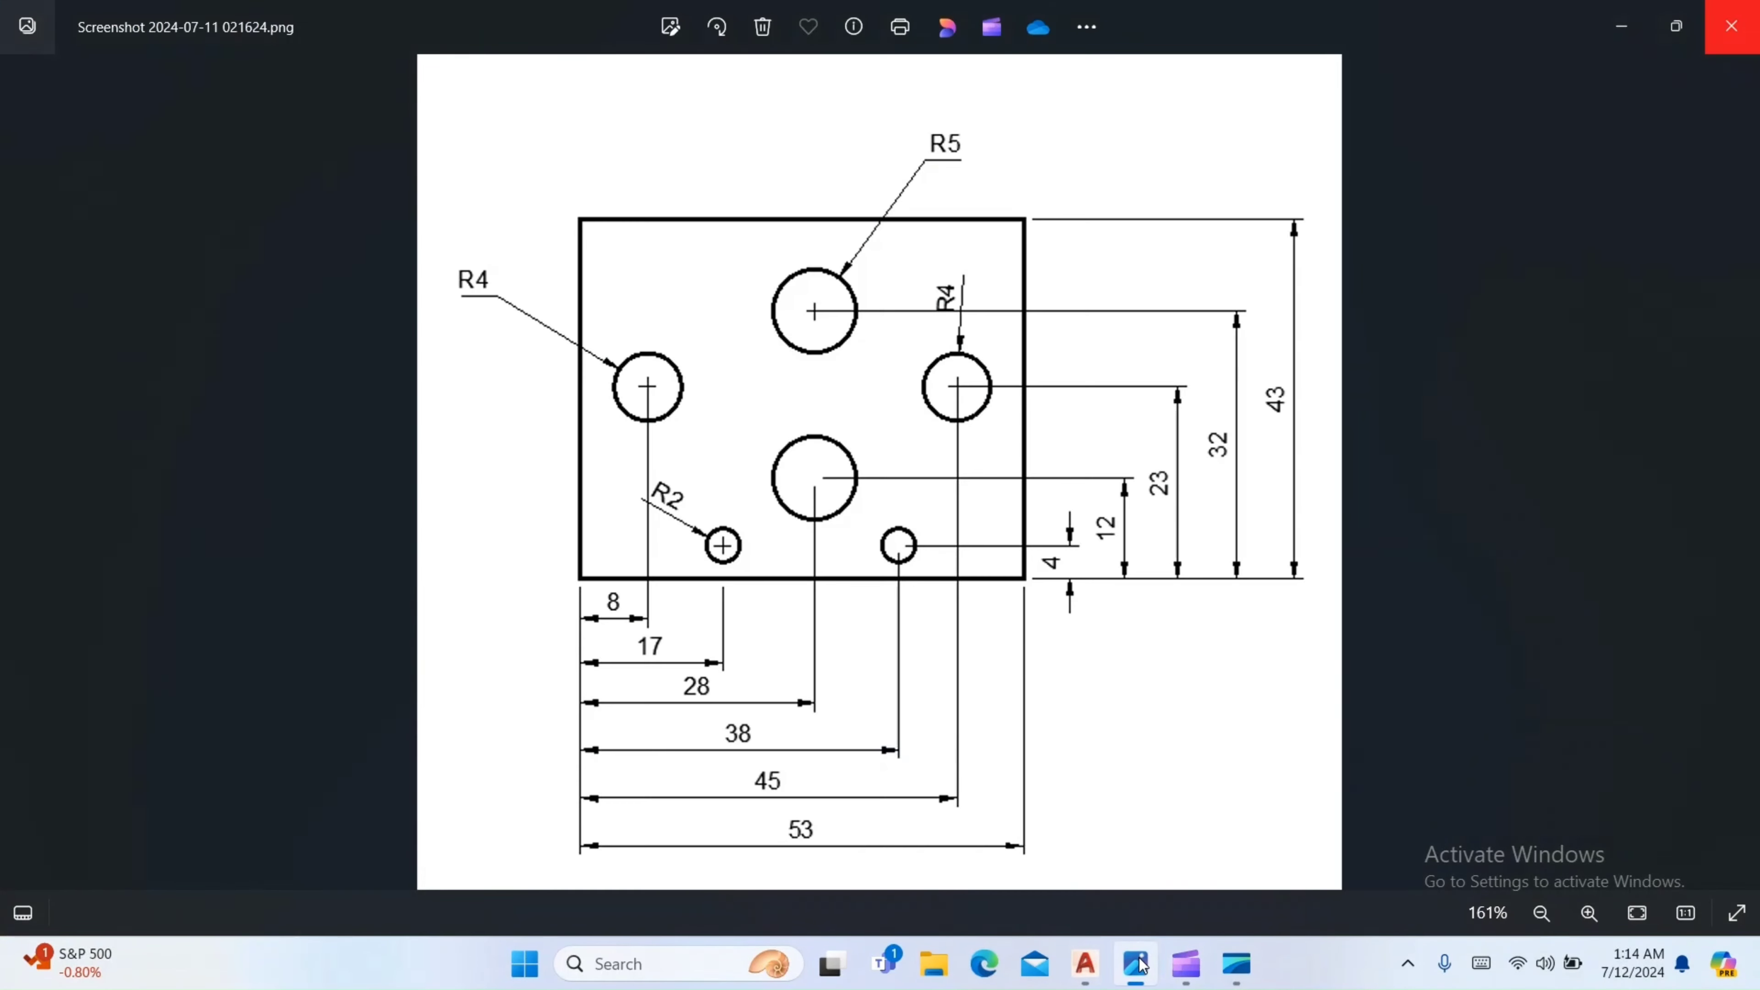
left_click(1102, 964)
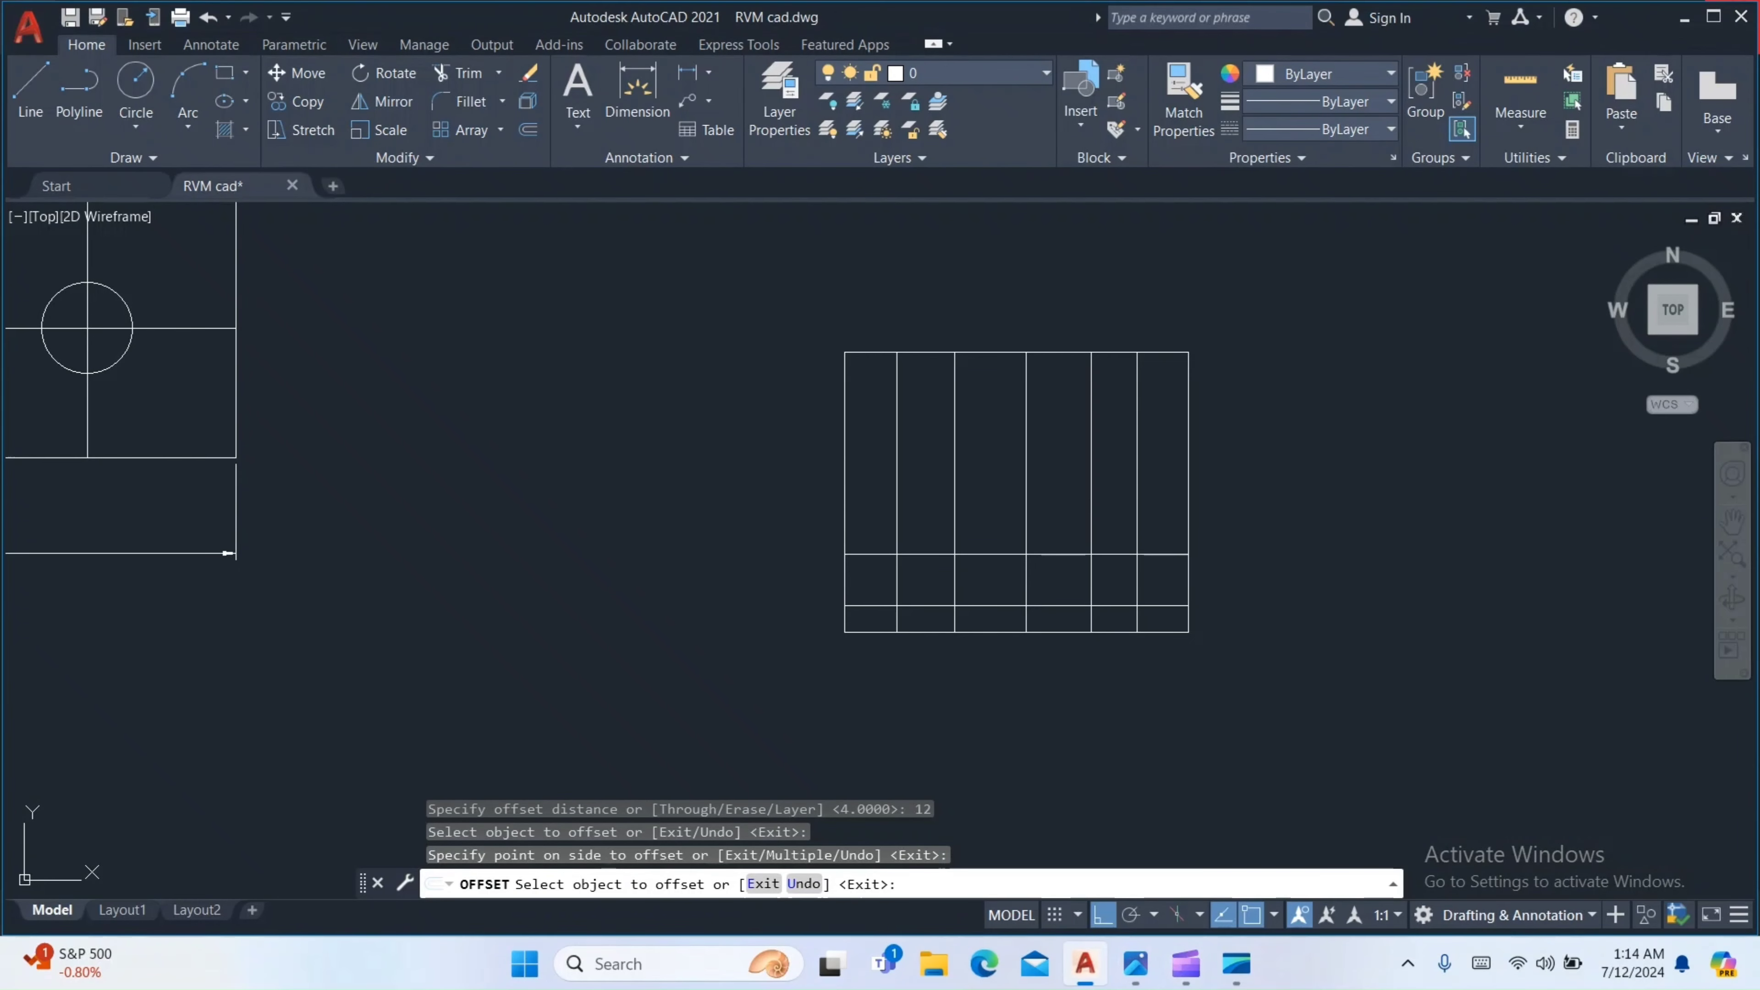
left_click(1065, 843)
key("Escape")
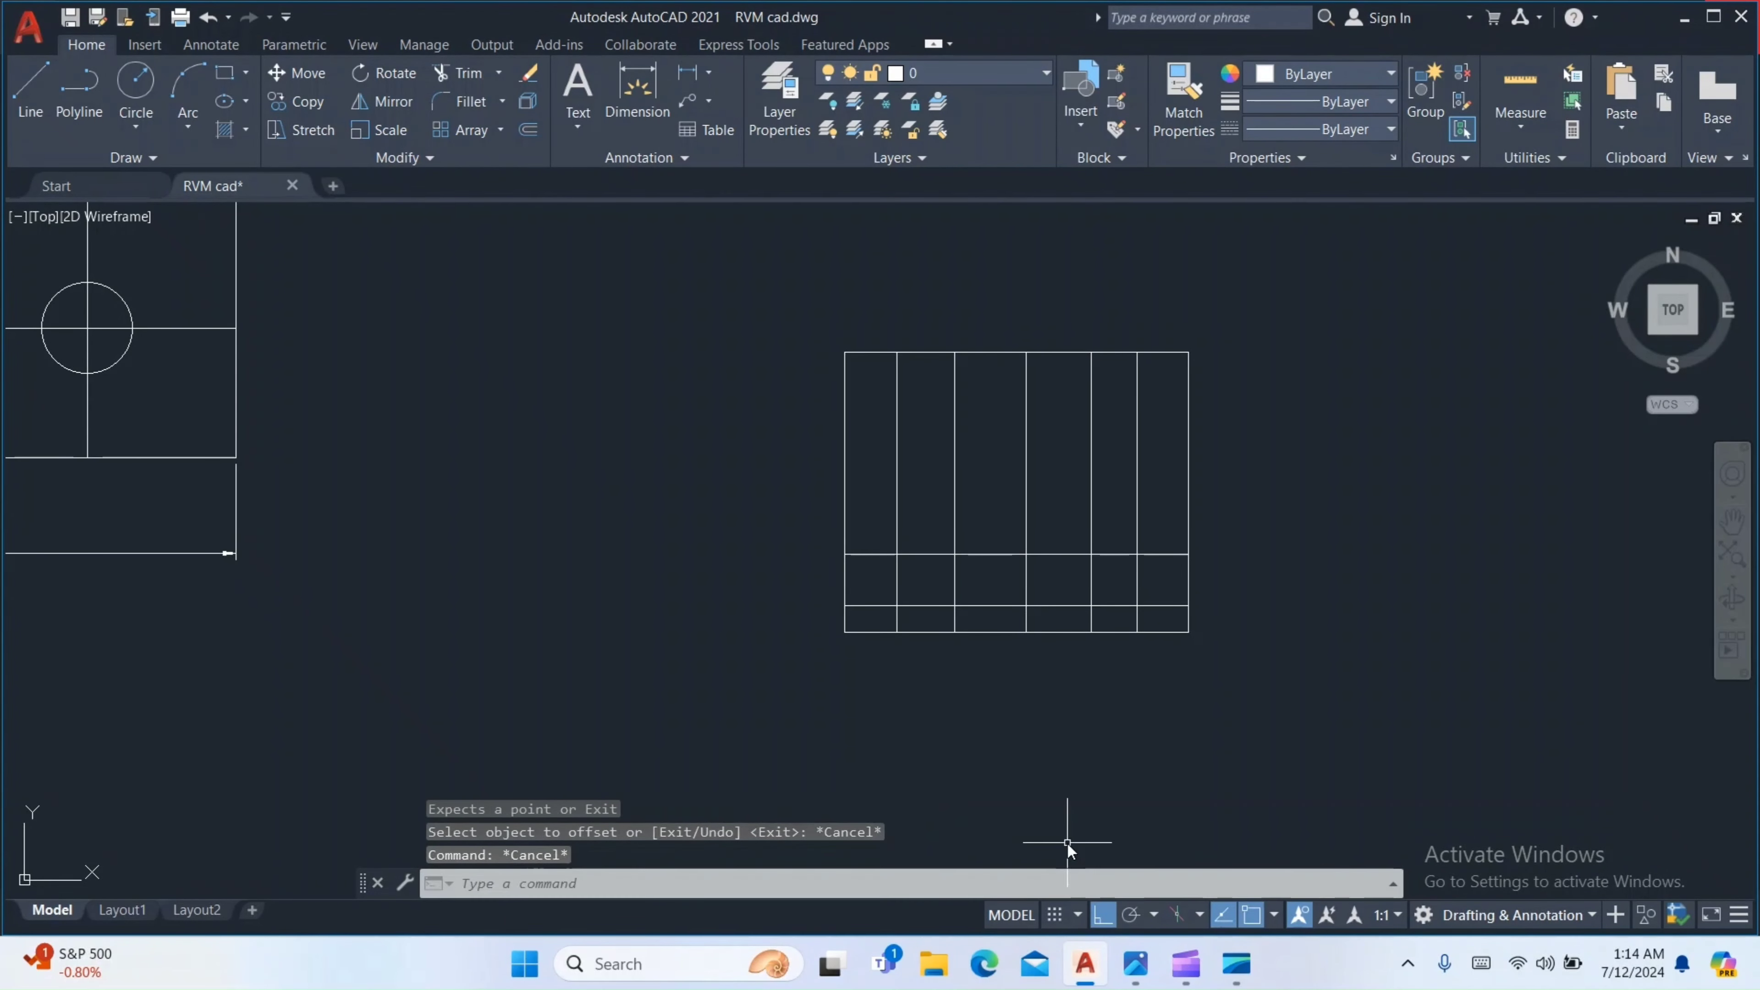
type("o")
key("Return")
type("23")
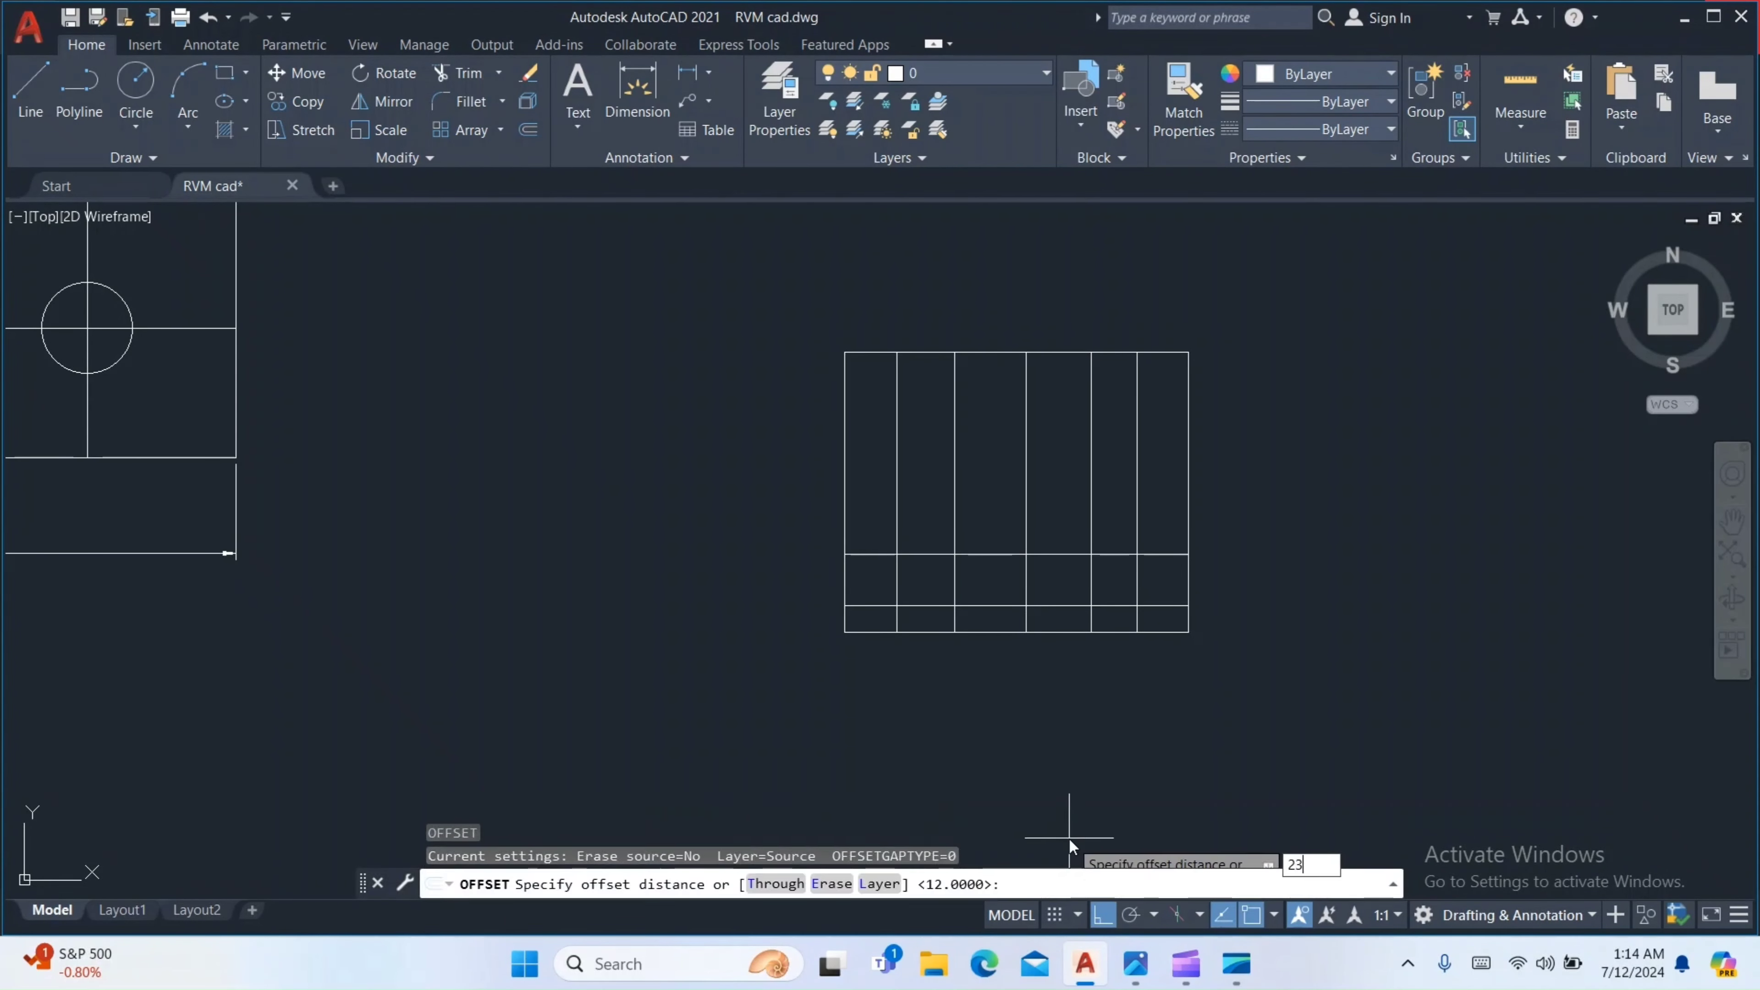
key("Return")
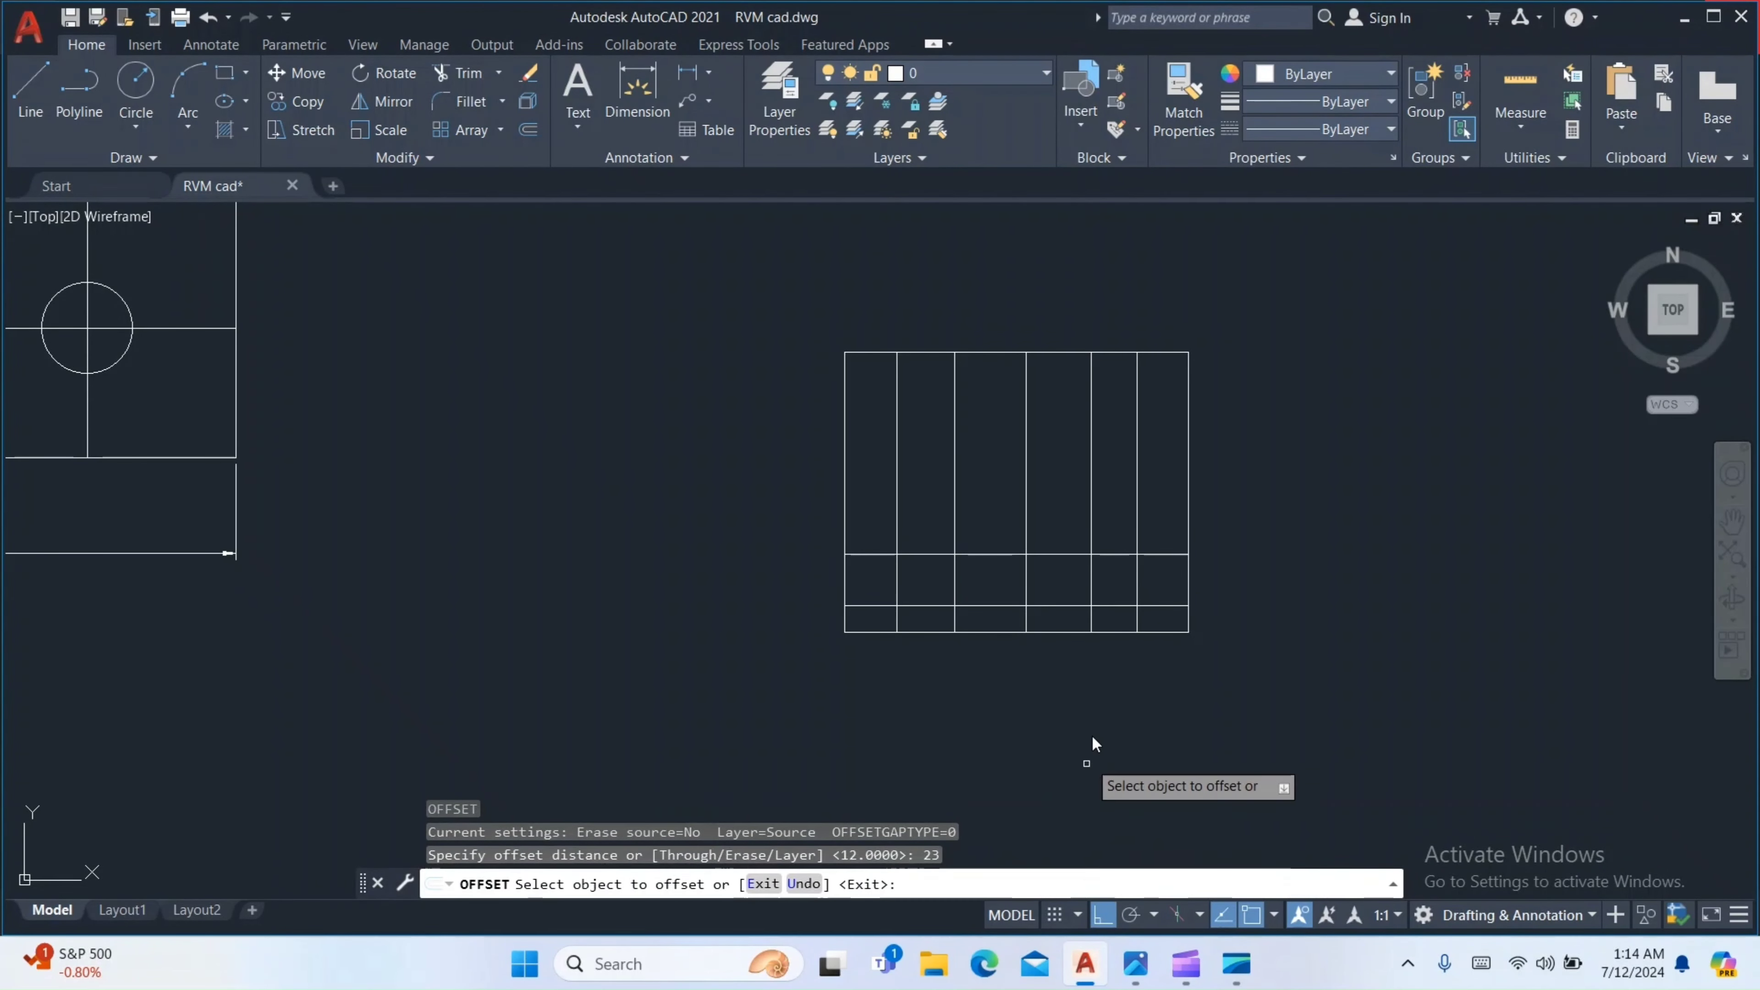
left_click(1072, 634)
left_click(1070, 536)
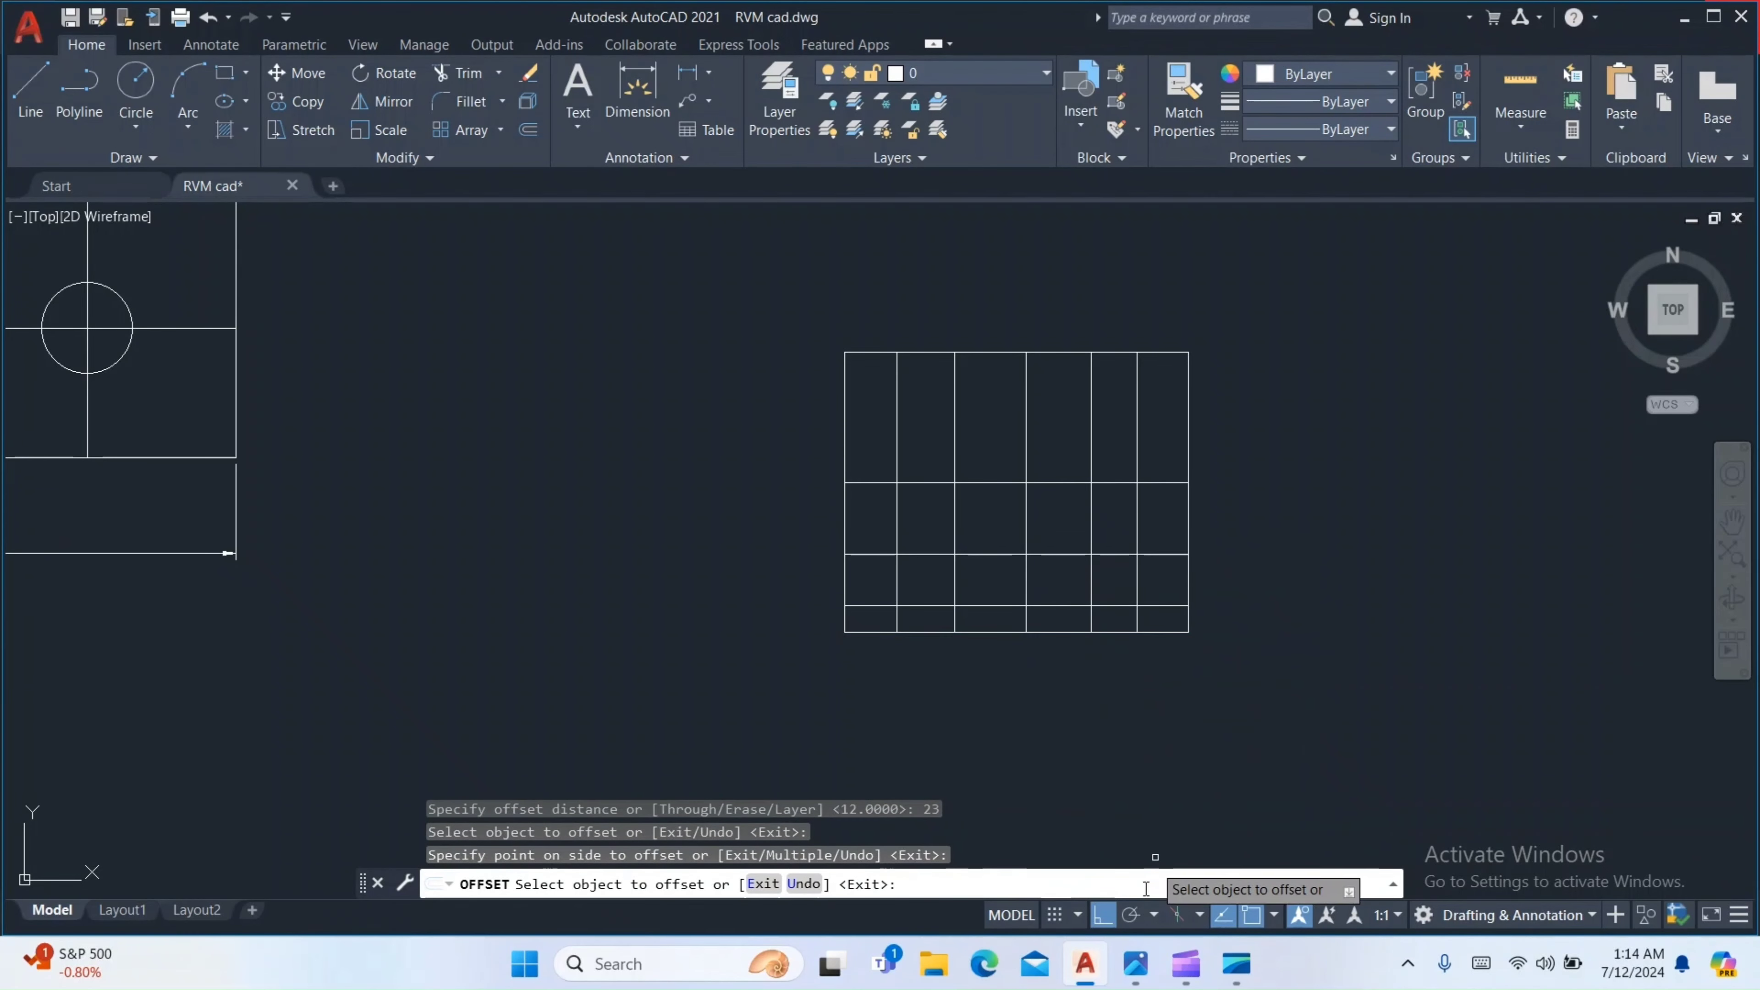
Check the topmost hole height in the reference drawing, then offset the plate's bottom edge 32 toward the inside and end Offset
left_click(1136, 979)
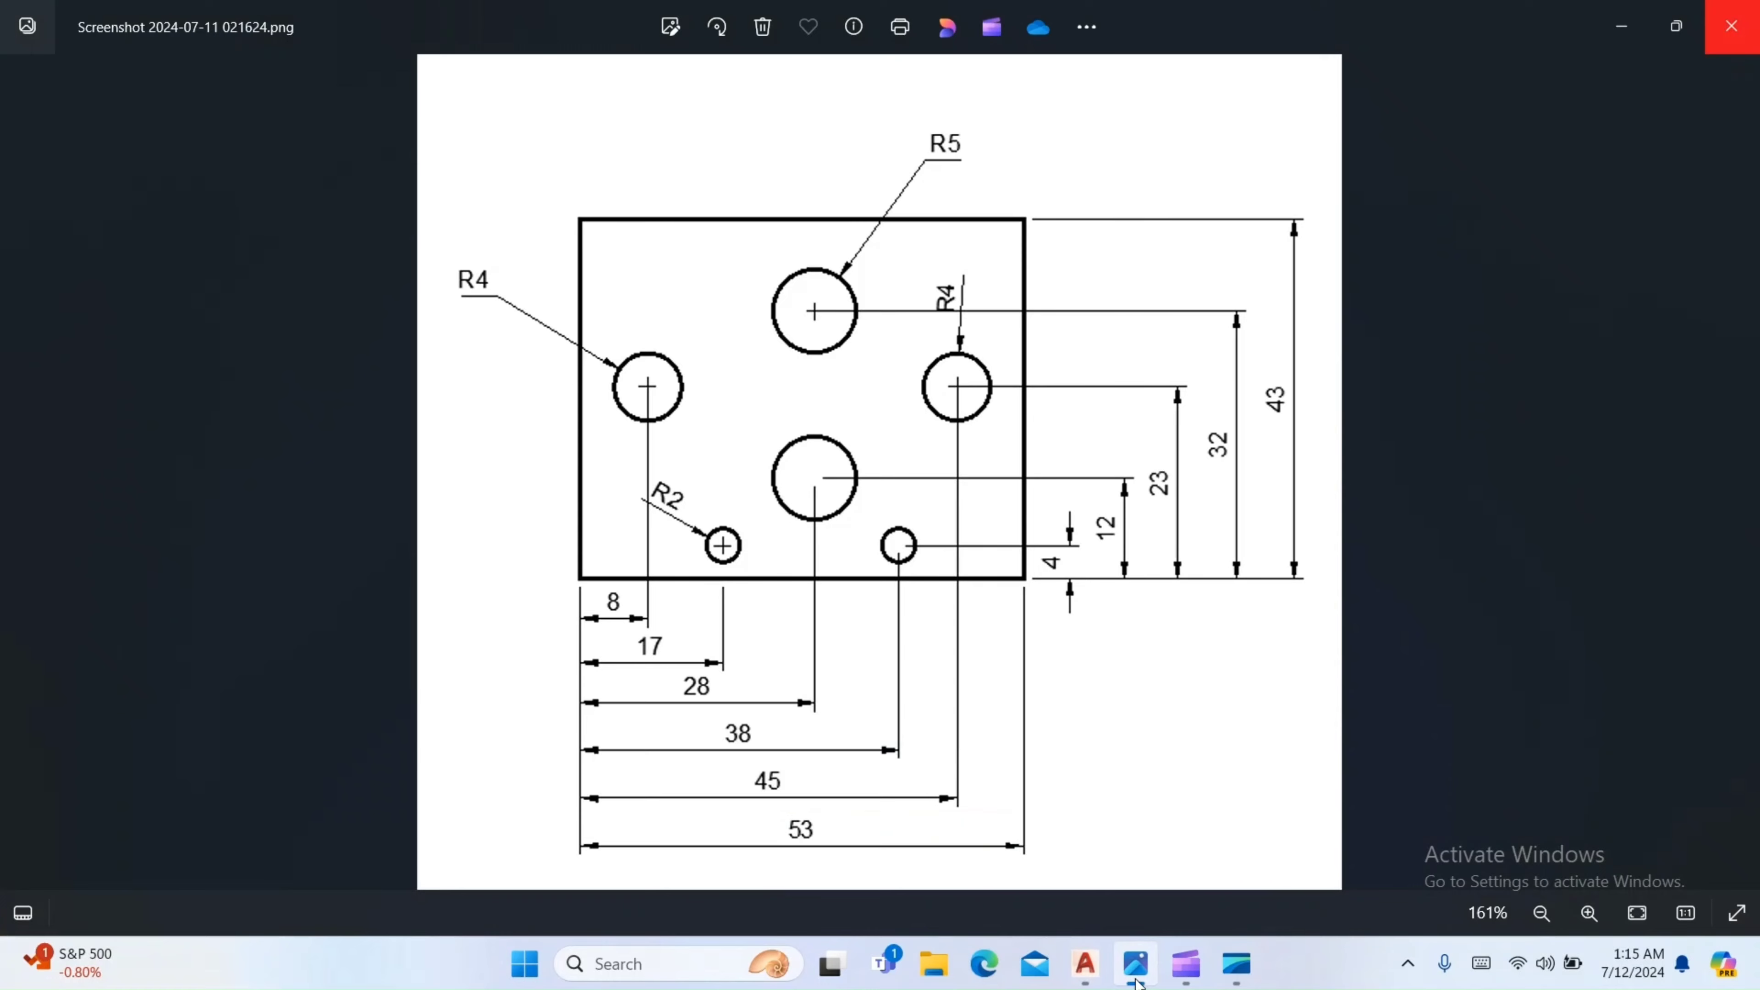
scroll(1138, 926, "down", 5)
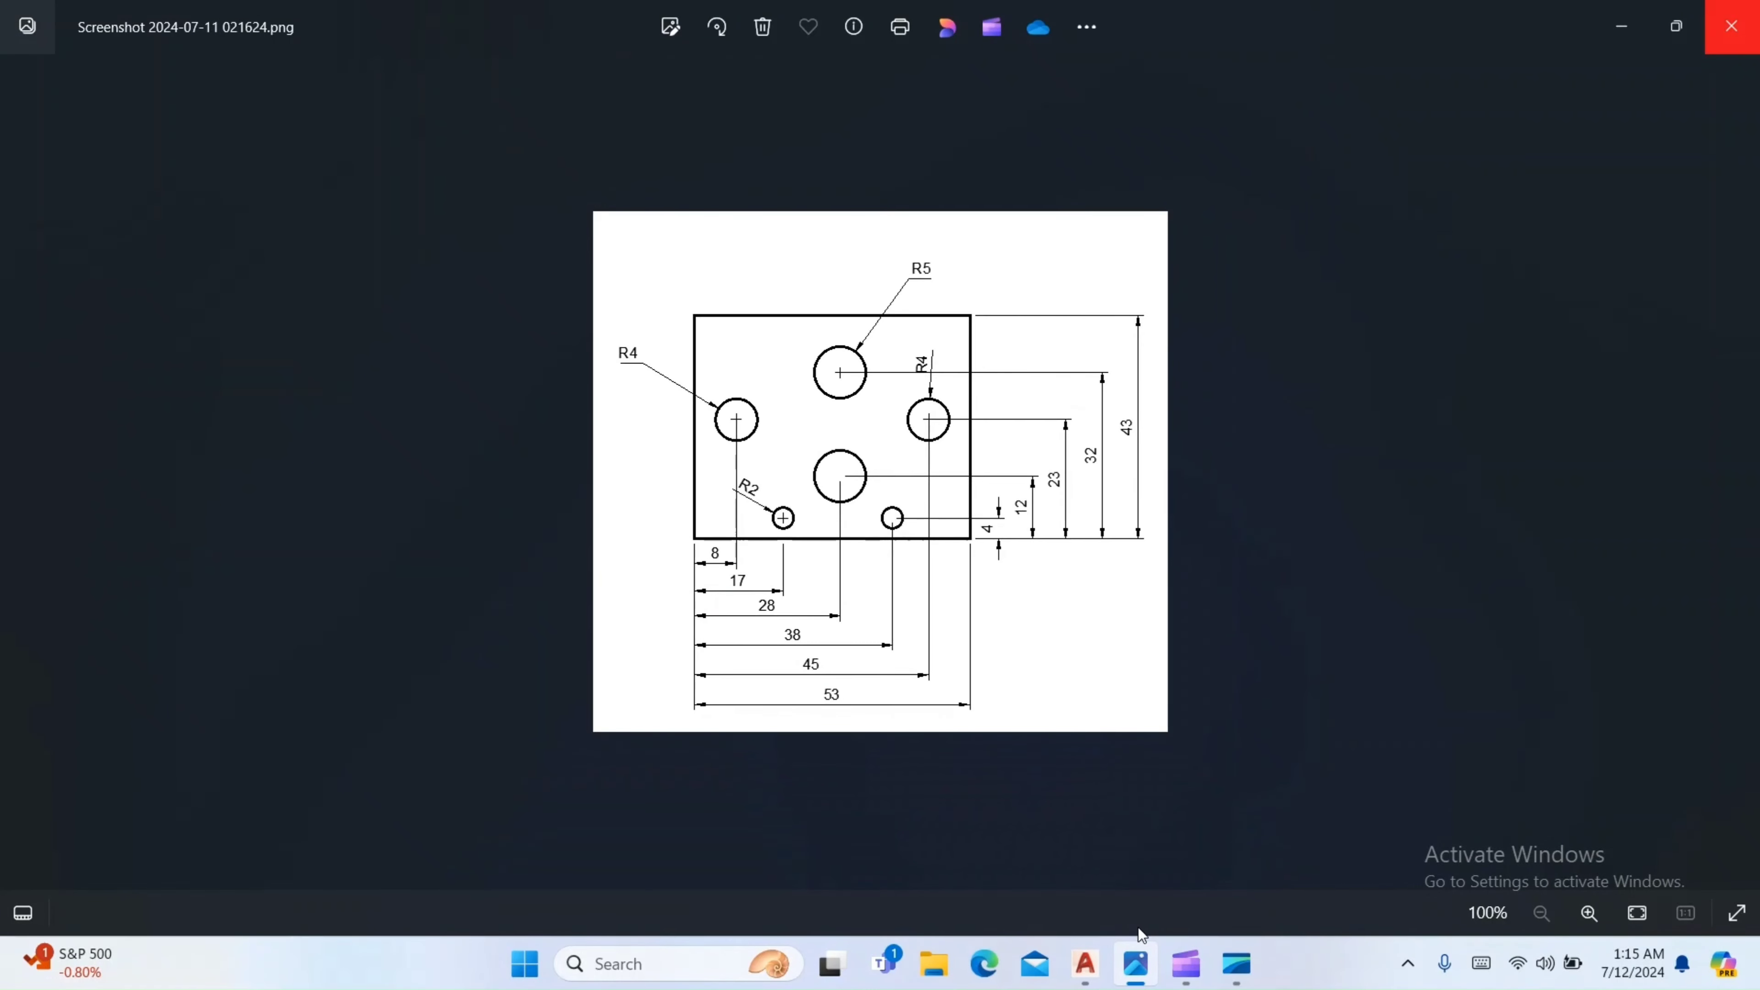
scroll(1047, 618, "up", 4)
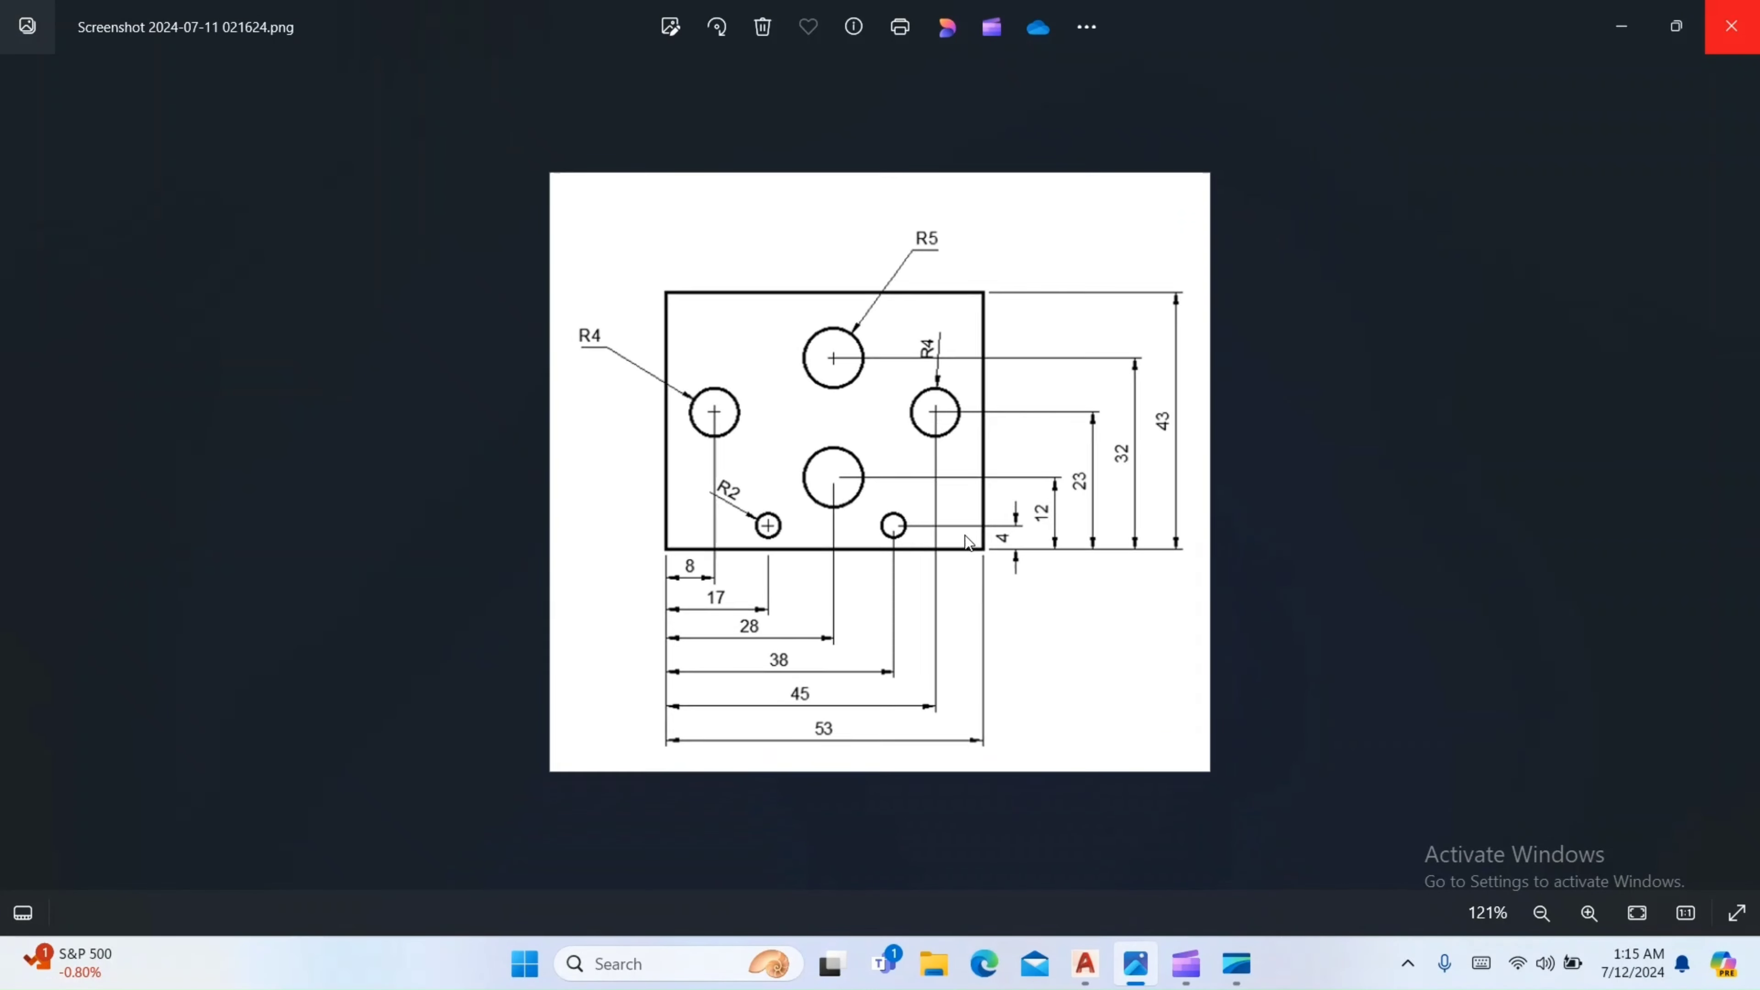
left_click(1087, 961)
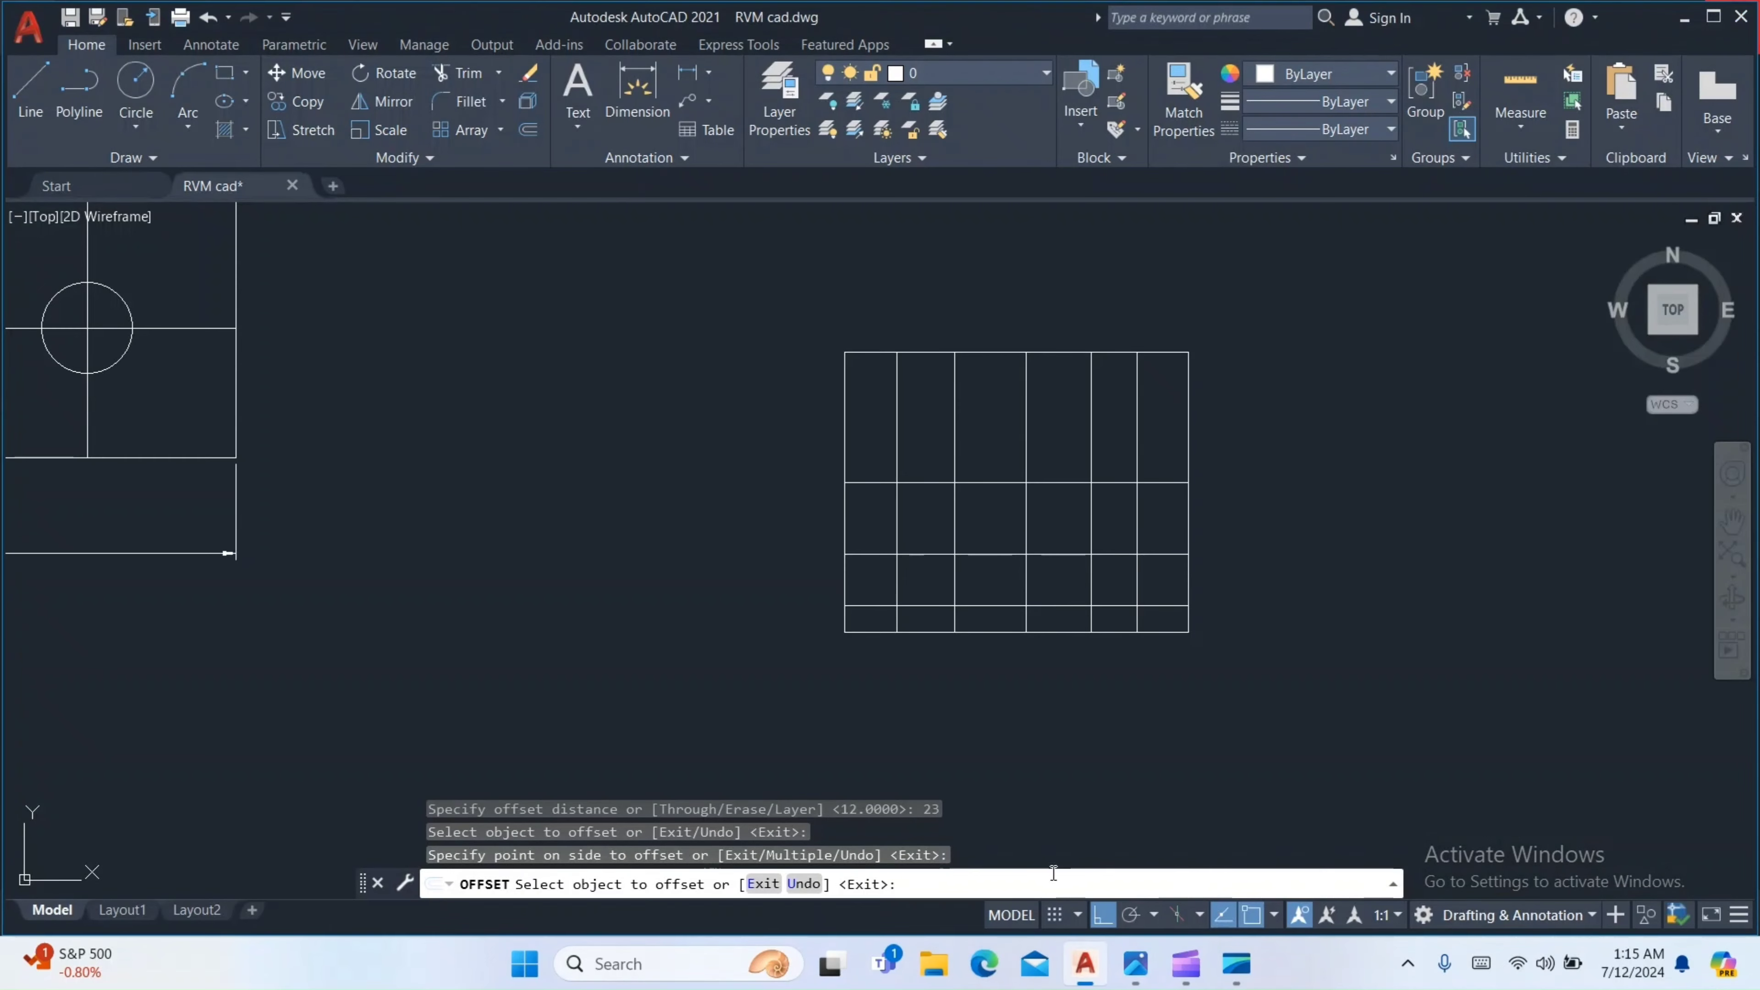
key("Escape")
type("O")
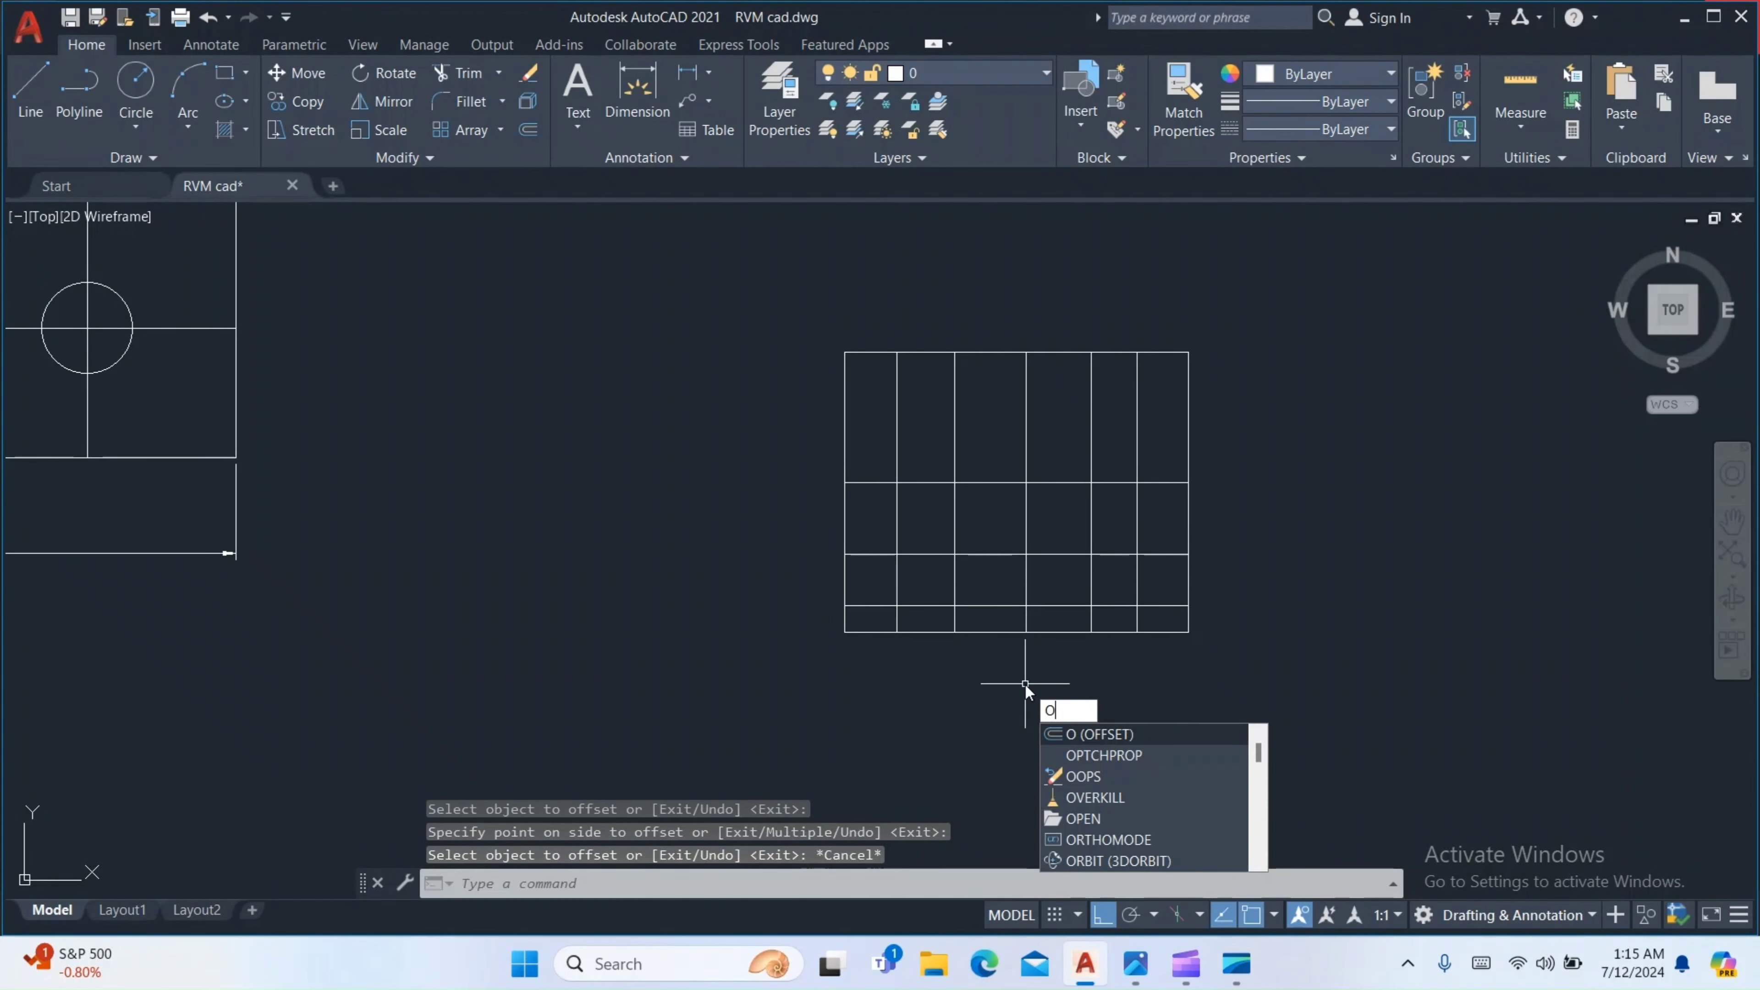
key("Return")
type("32")
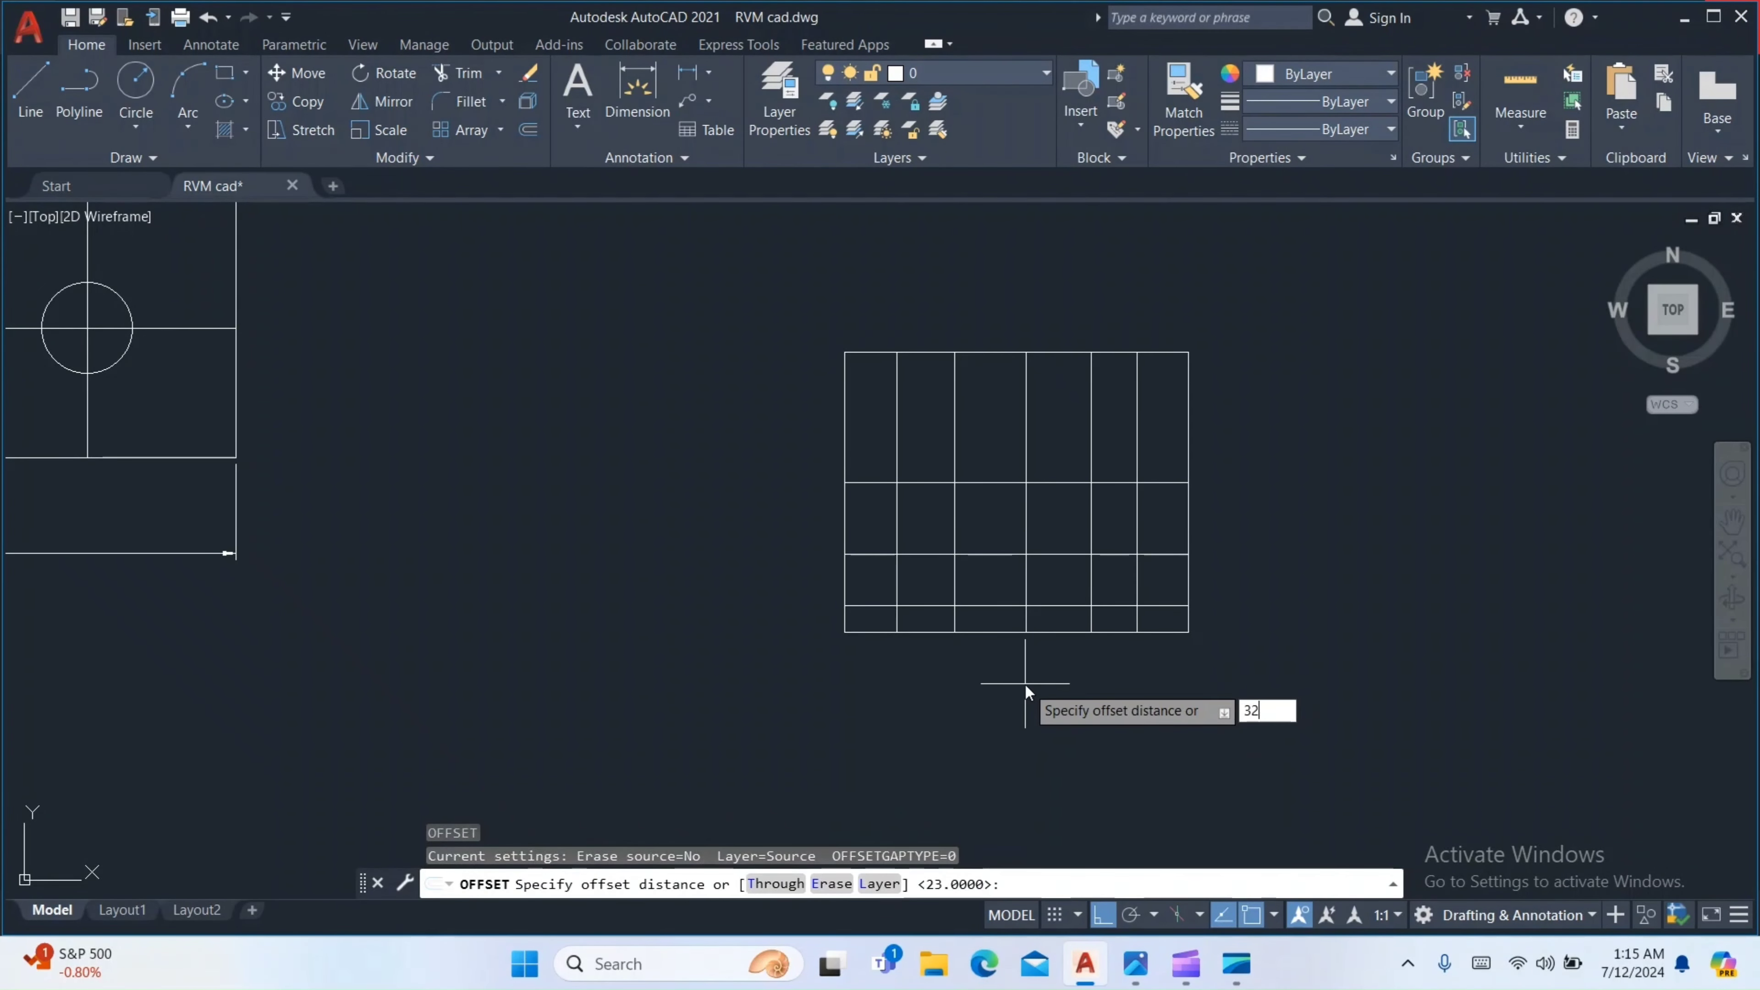
key("Return")
left_click(1051, 631)
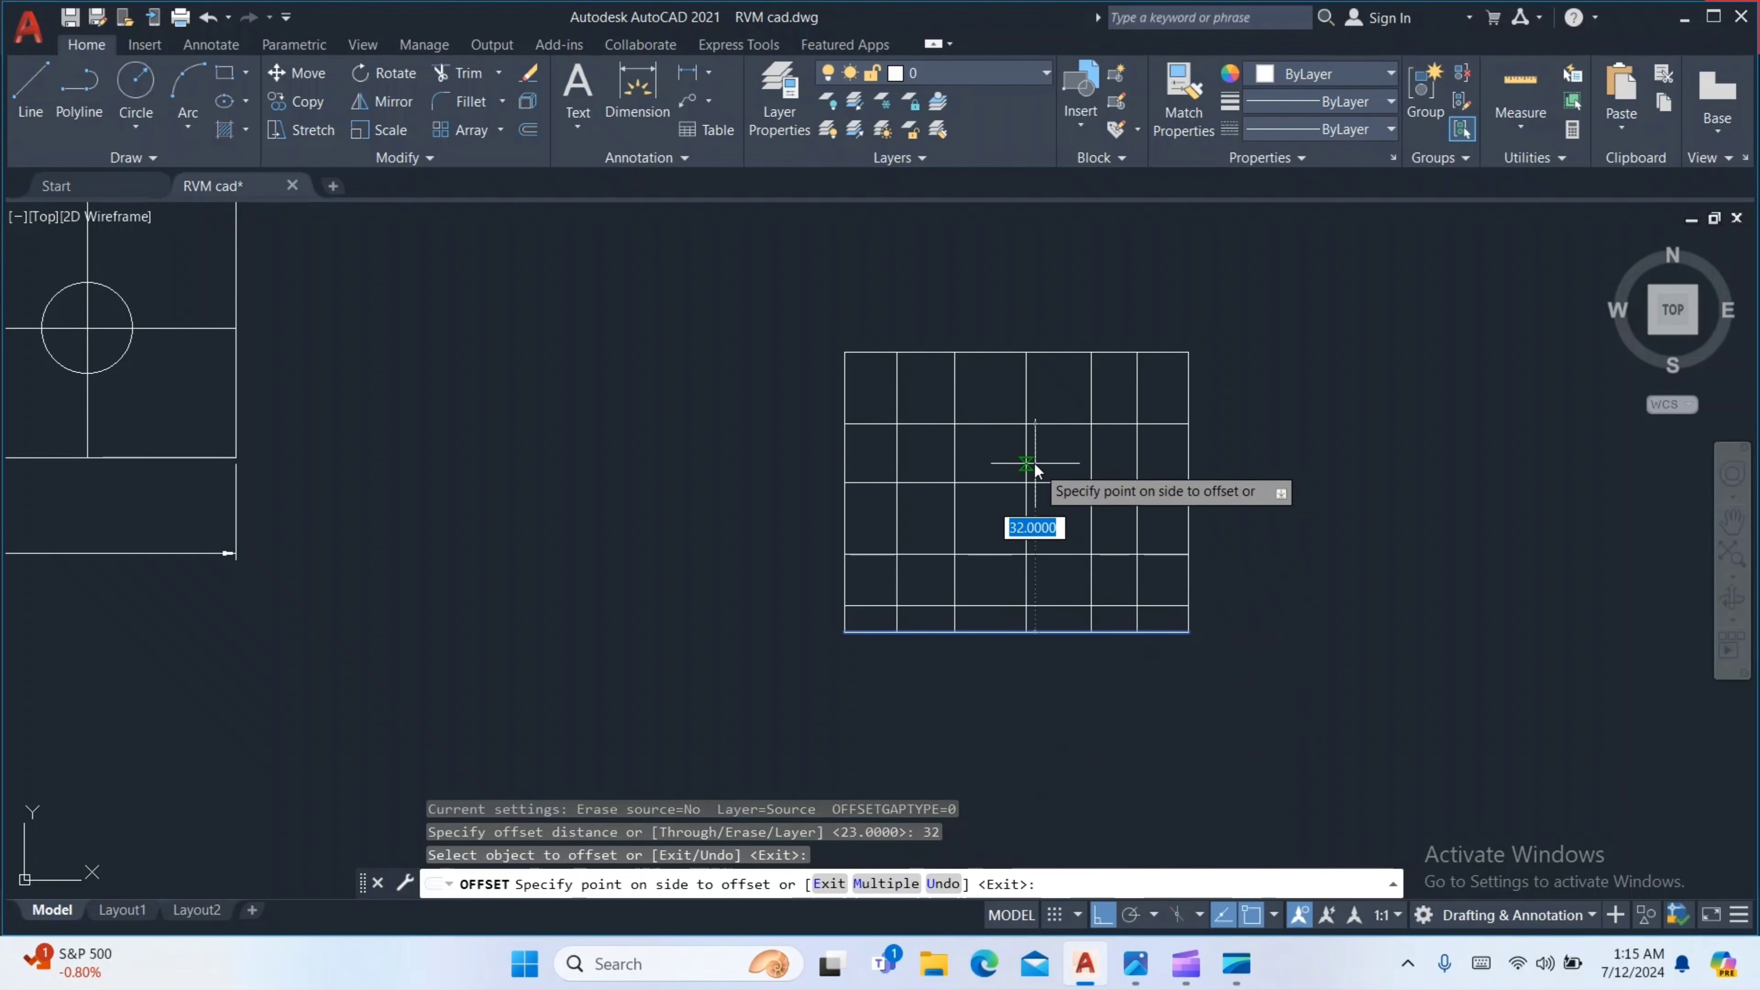
left_click(1034, 462)
key("Escape")
Compare the hole centres and dimensions in the Photos reference drawing with the centre-line grid in AutoCAD
left_click(1128, 974)
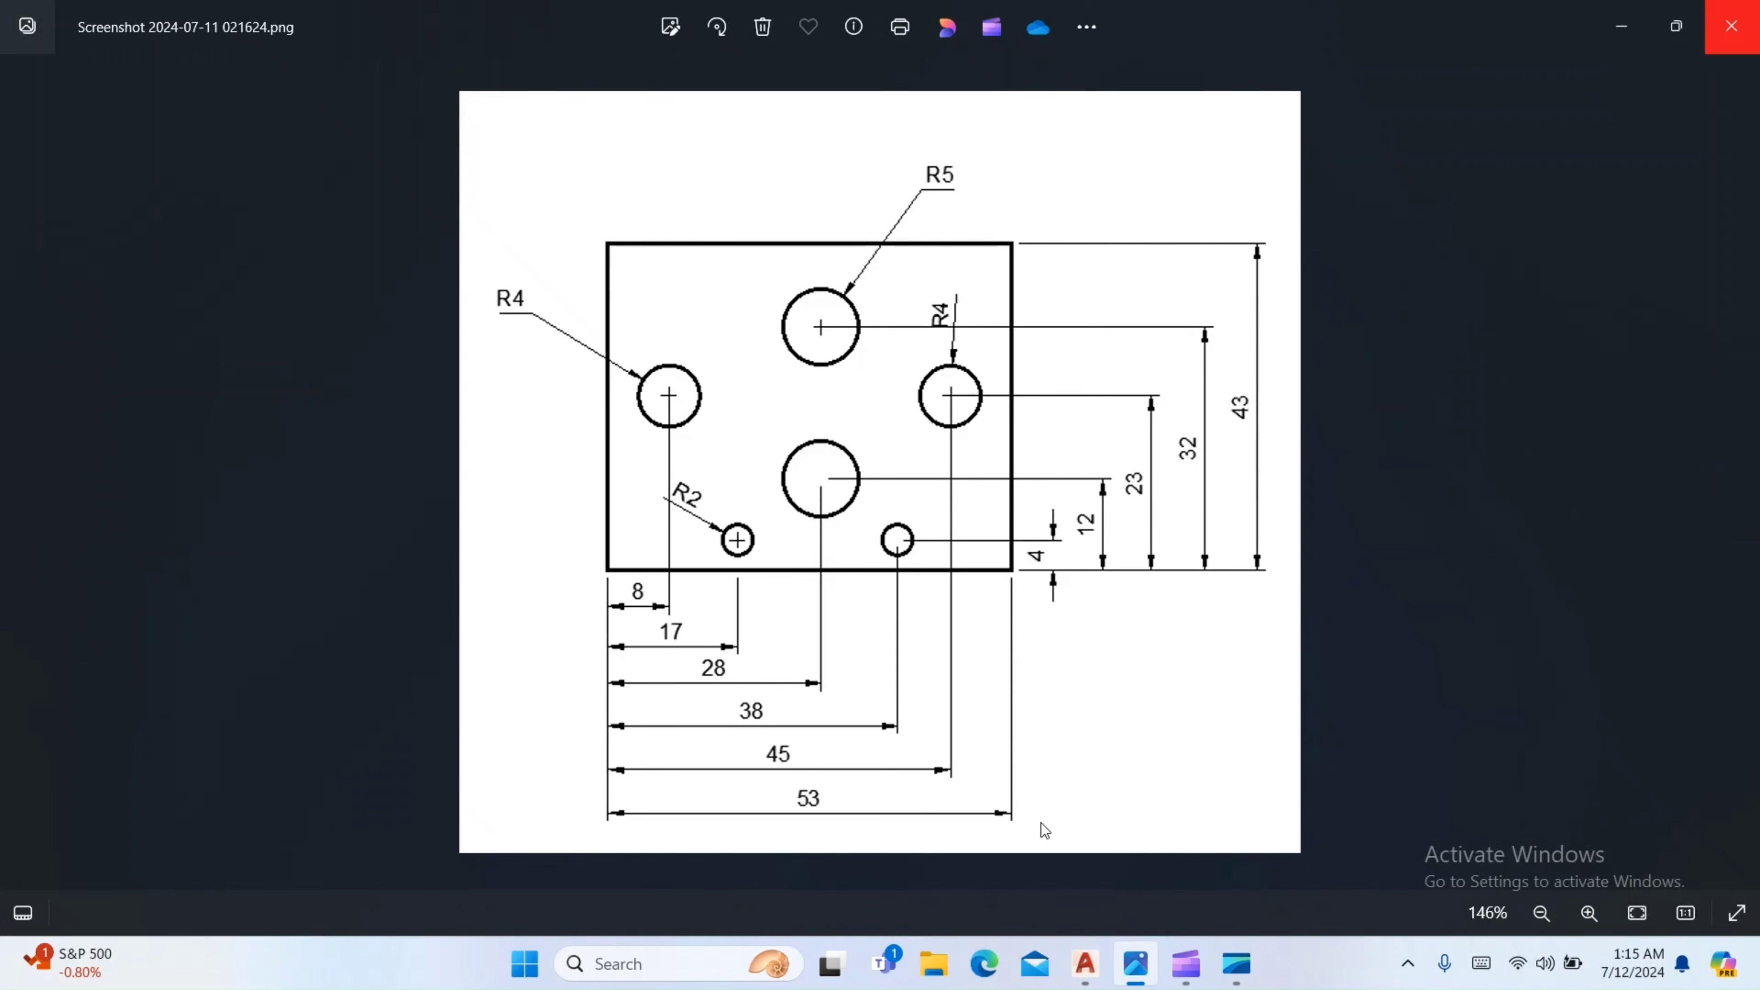
left_click(1085, 963)
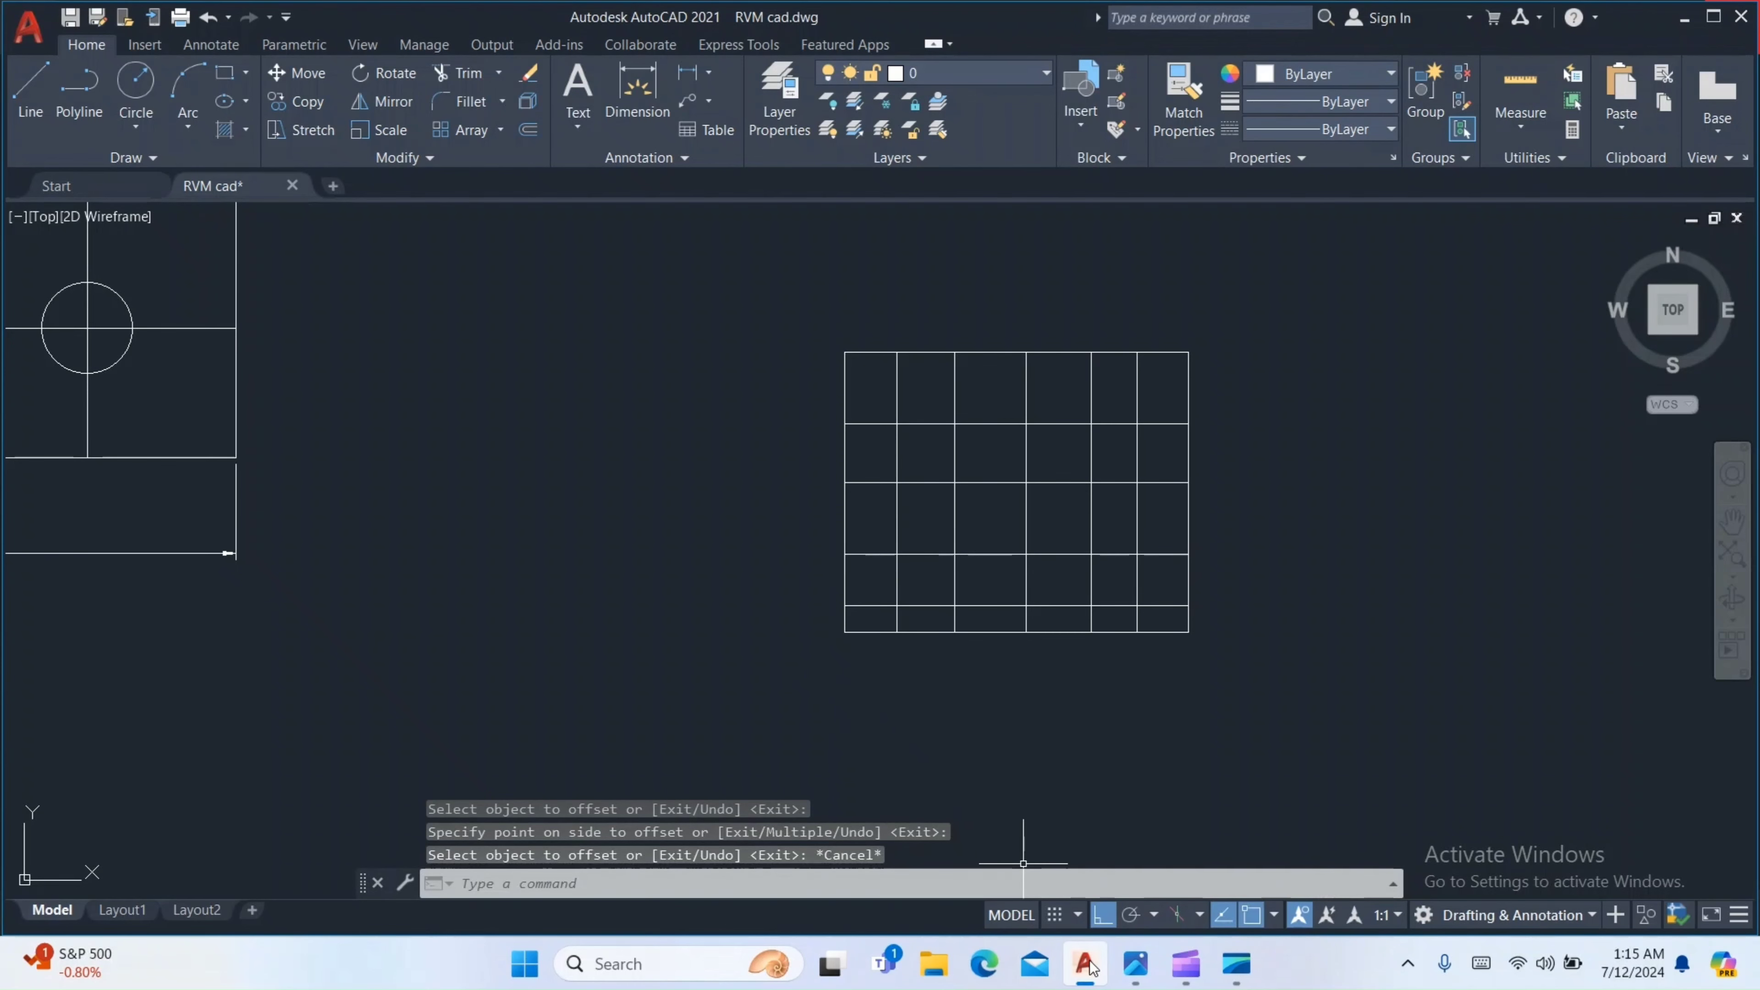
left_click(1134, 964)
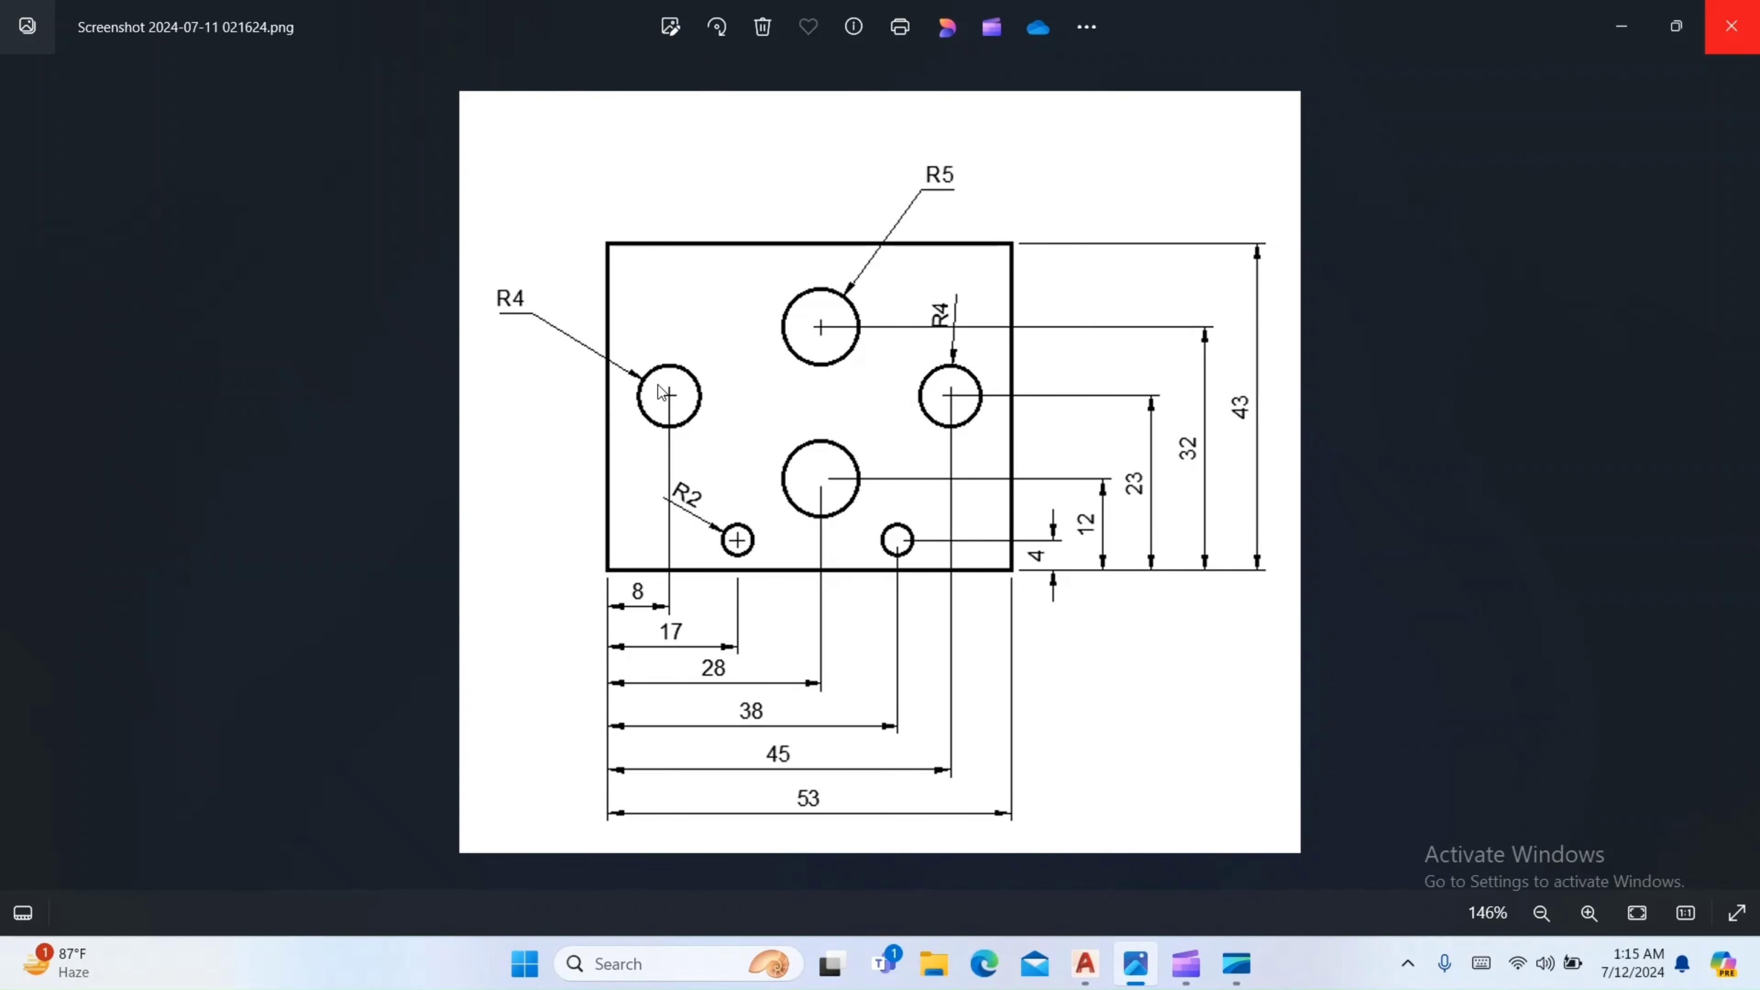
left_click(1085, 964)
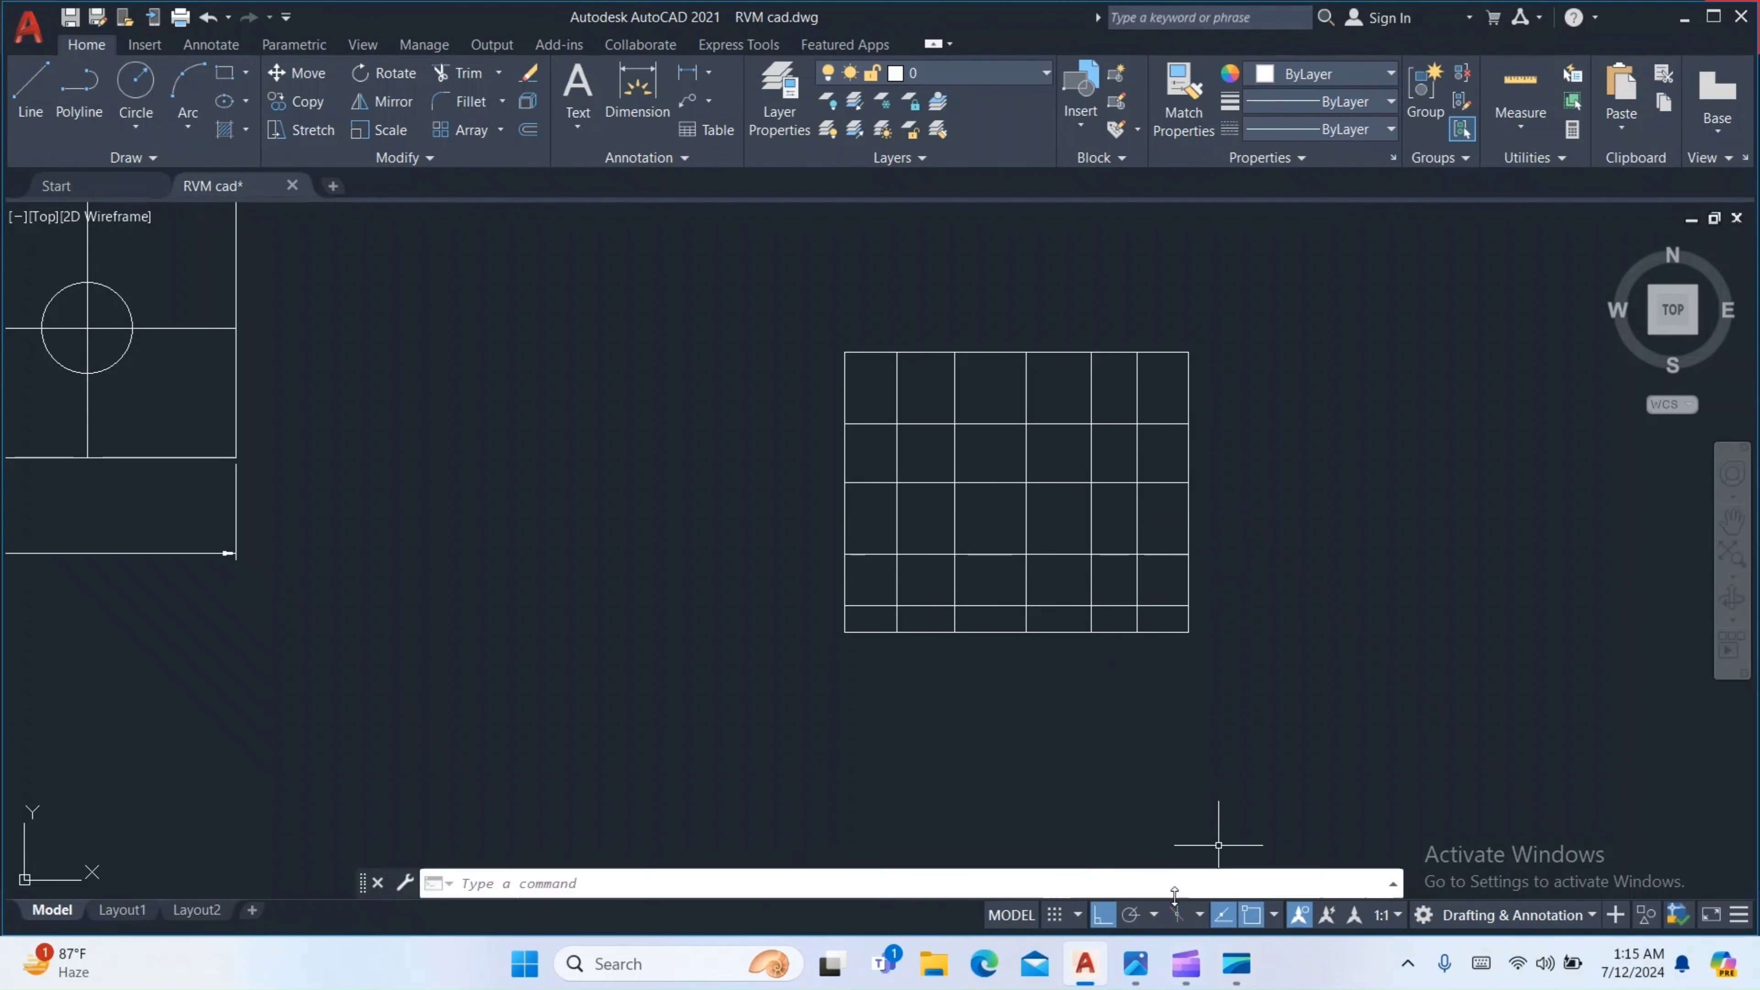
scroll(1076, 704, "up", 1)
scroll(1074, 690, "down", 1)
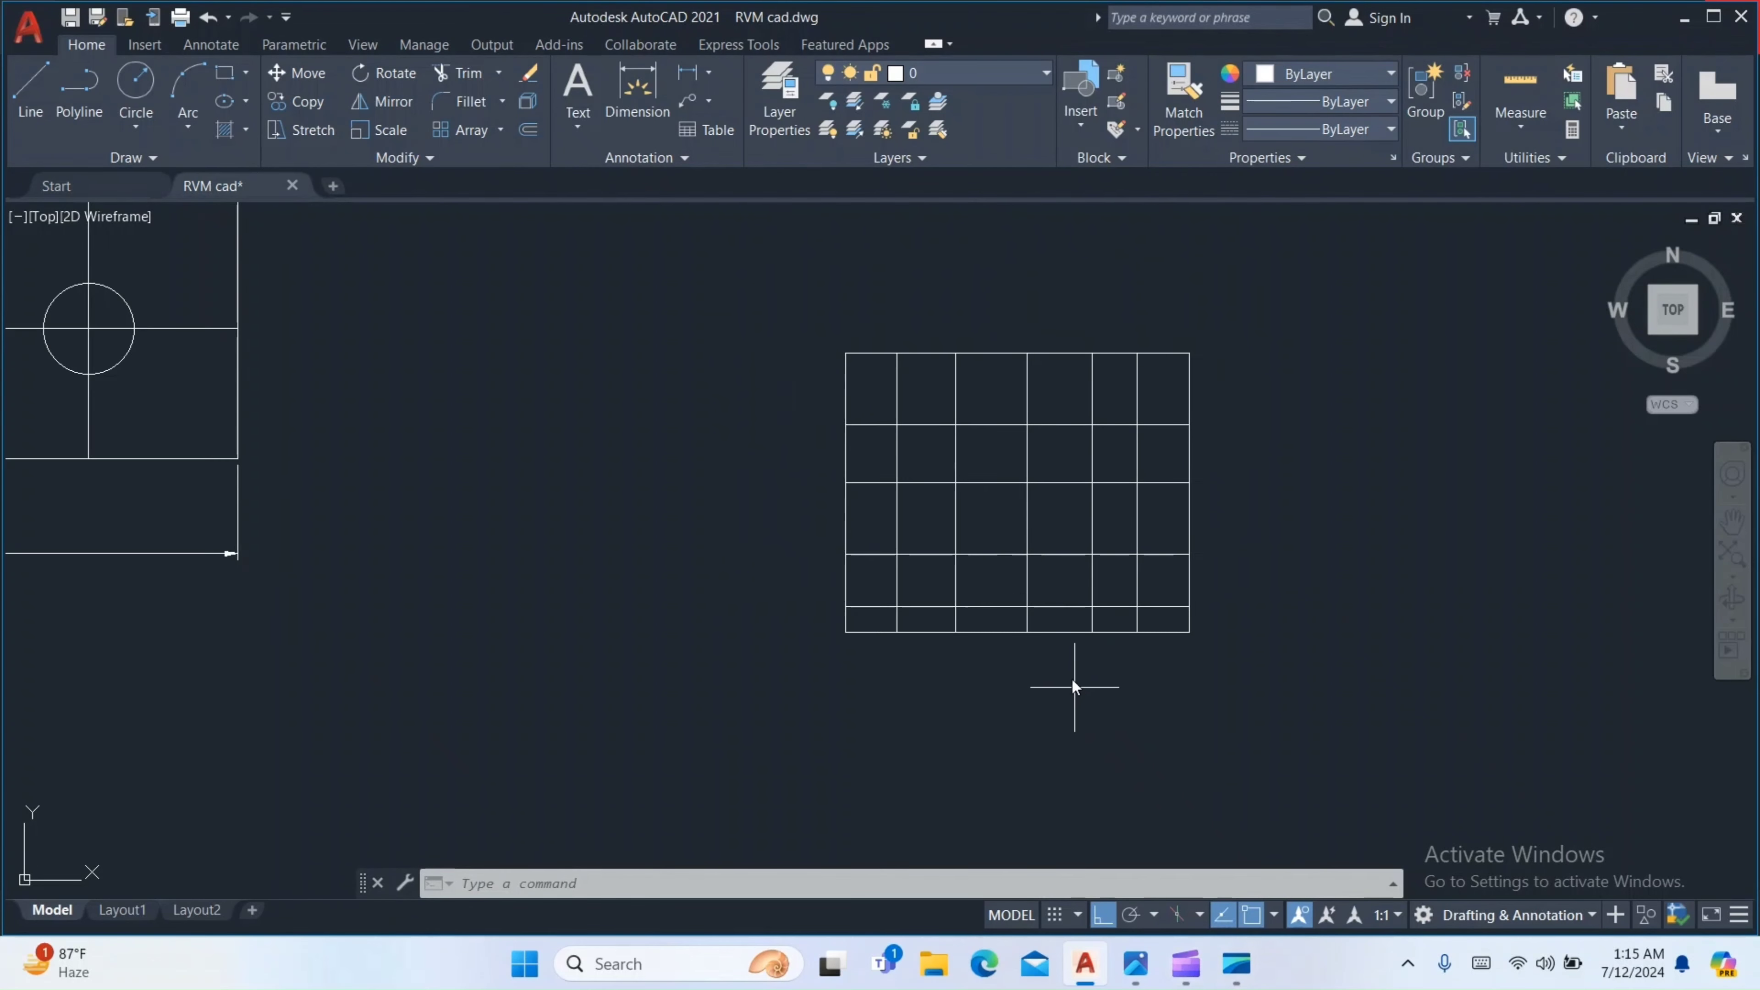
left_click(1134, 974)
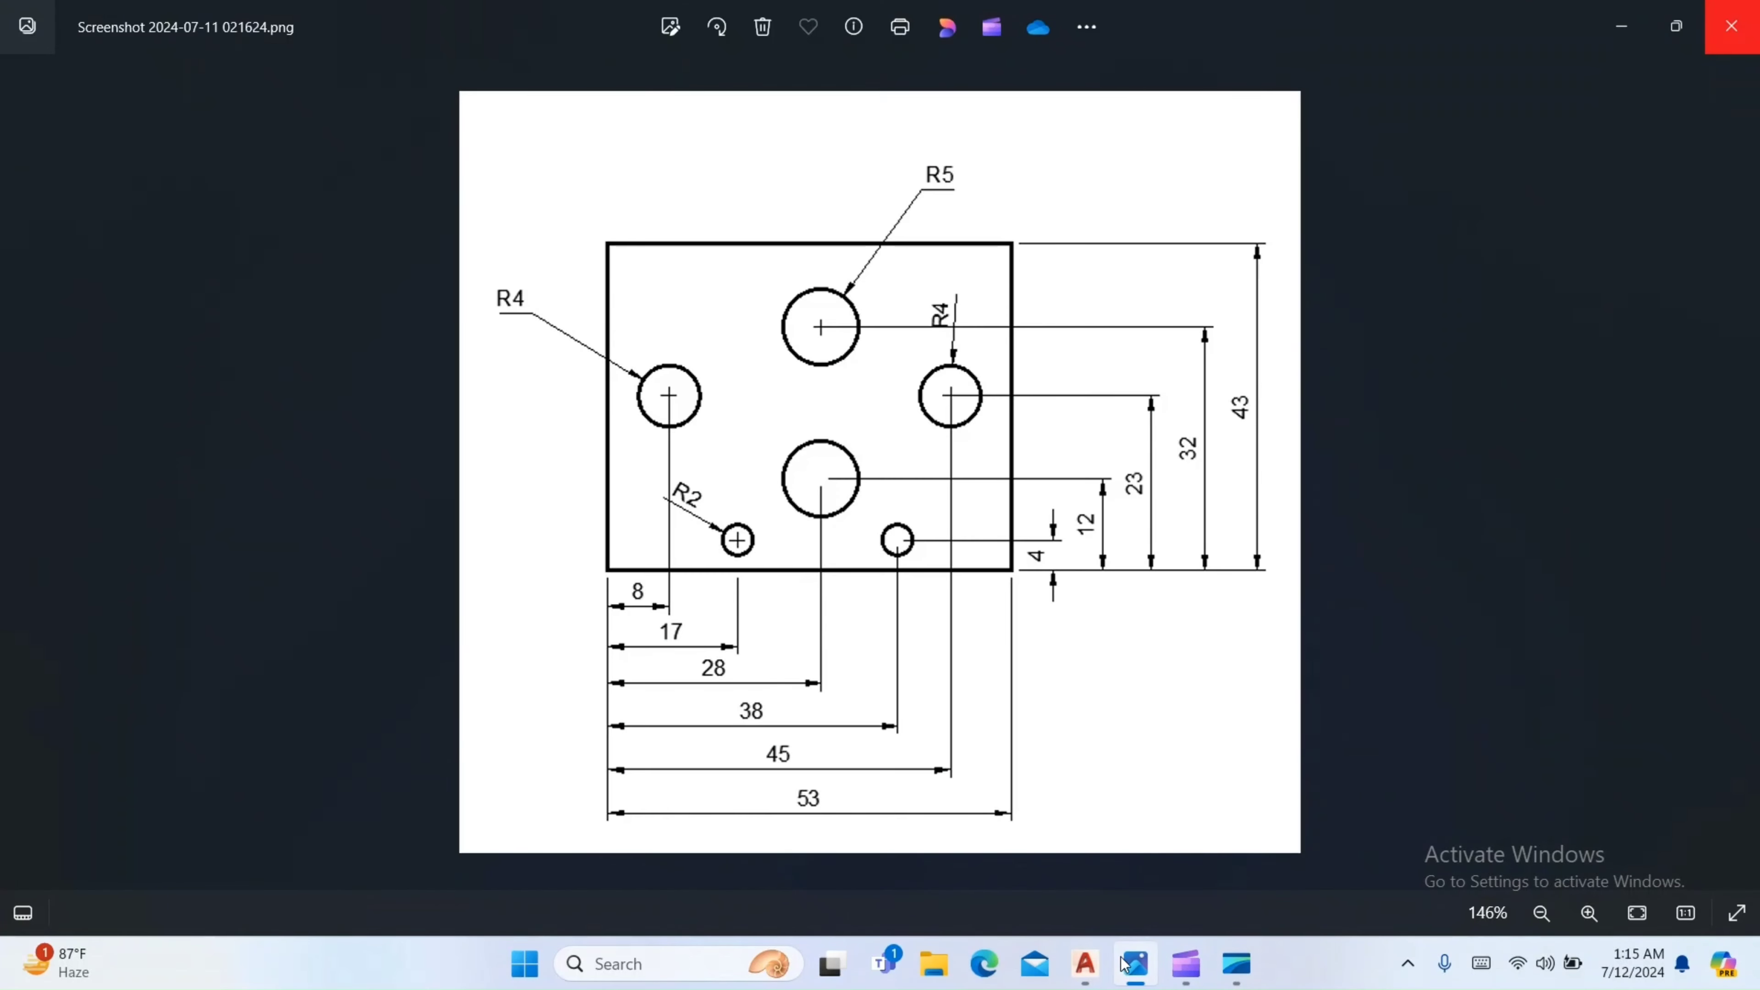
left_click(1088, 966)
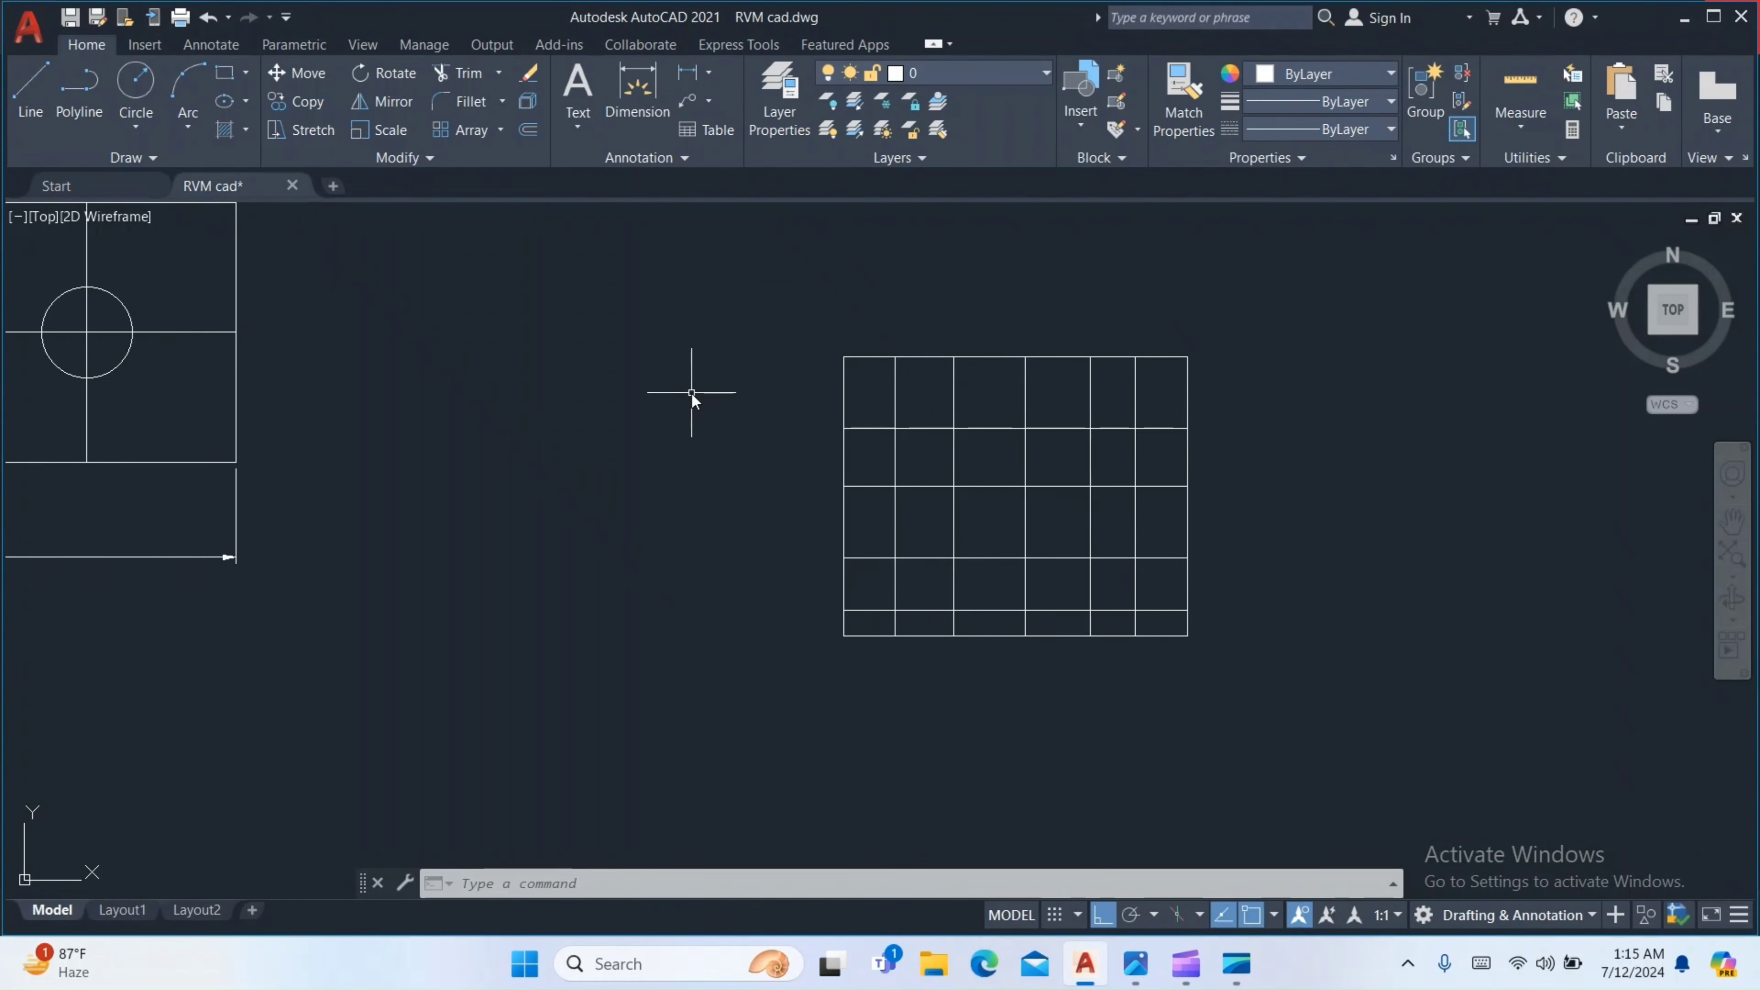
Add a linear dimension from the plate's lower-left corner to the first vertical centre line, placed just below the bottom edge
type("DLI")
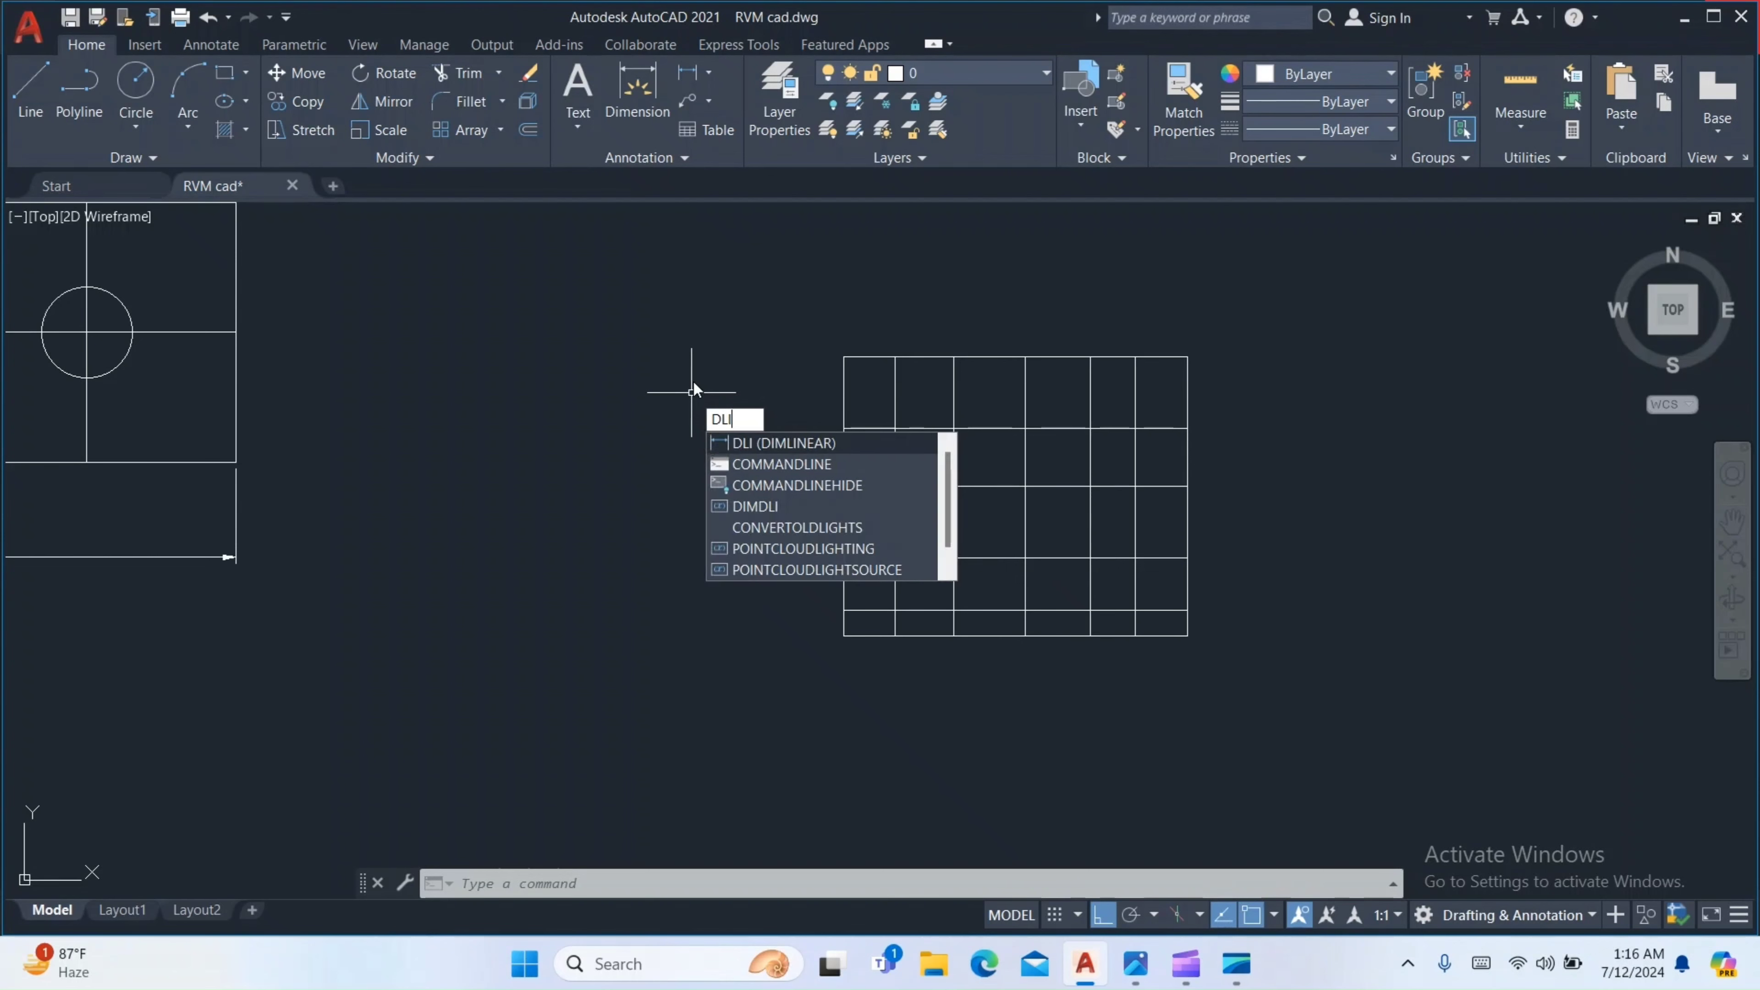
key("Return")
scroll(836, 541, "up", 2)
middle_click_drag(820, 538, 816, 401)
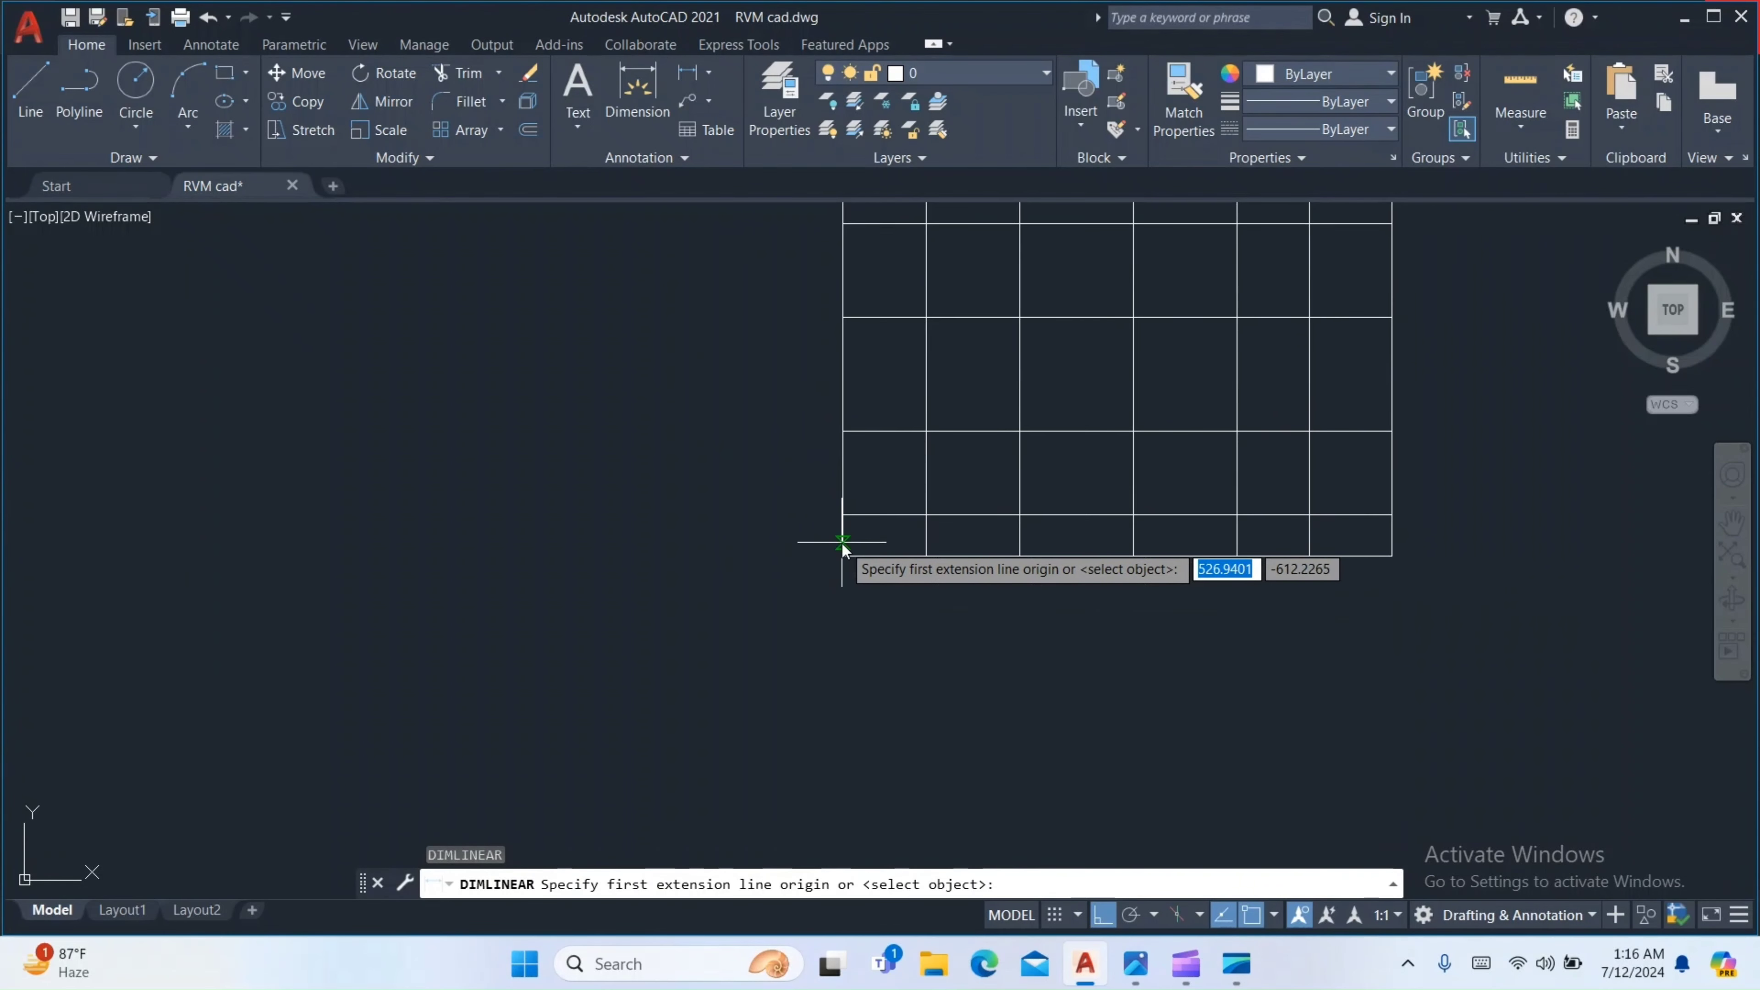
left_click(843, 555)
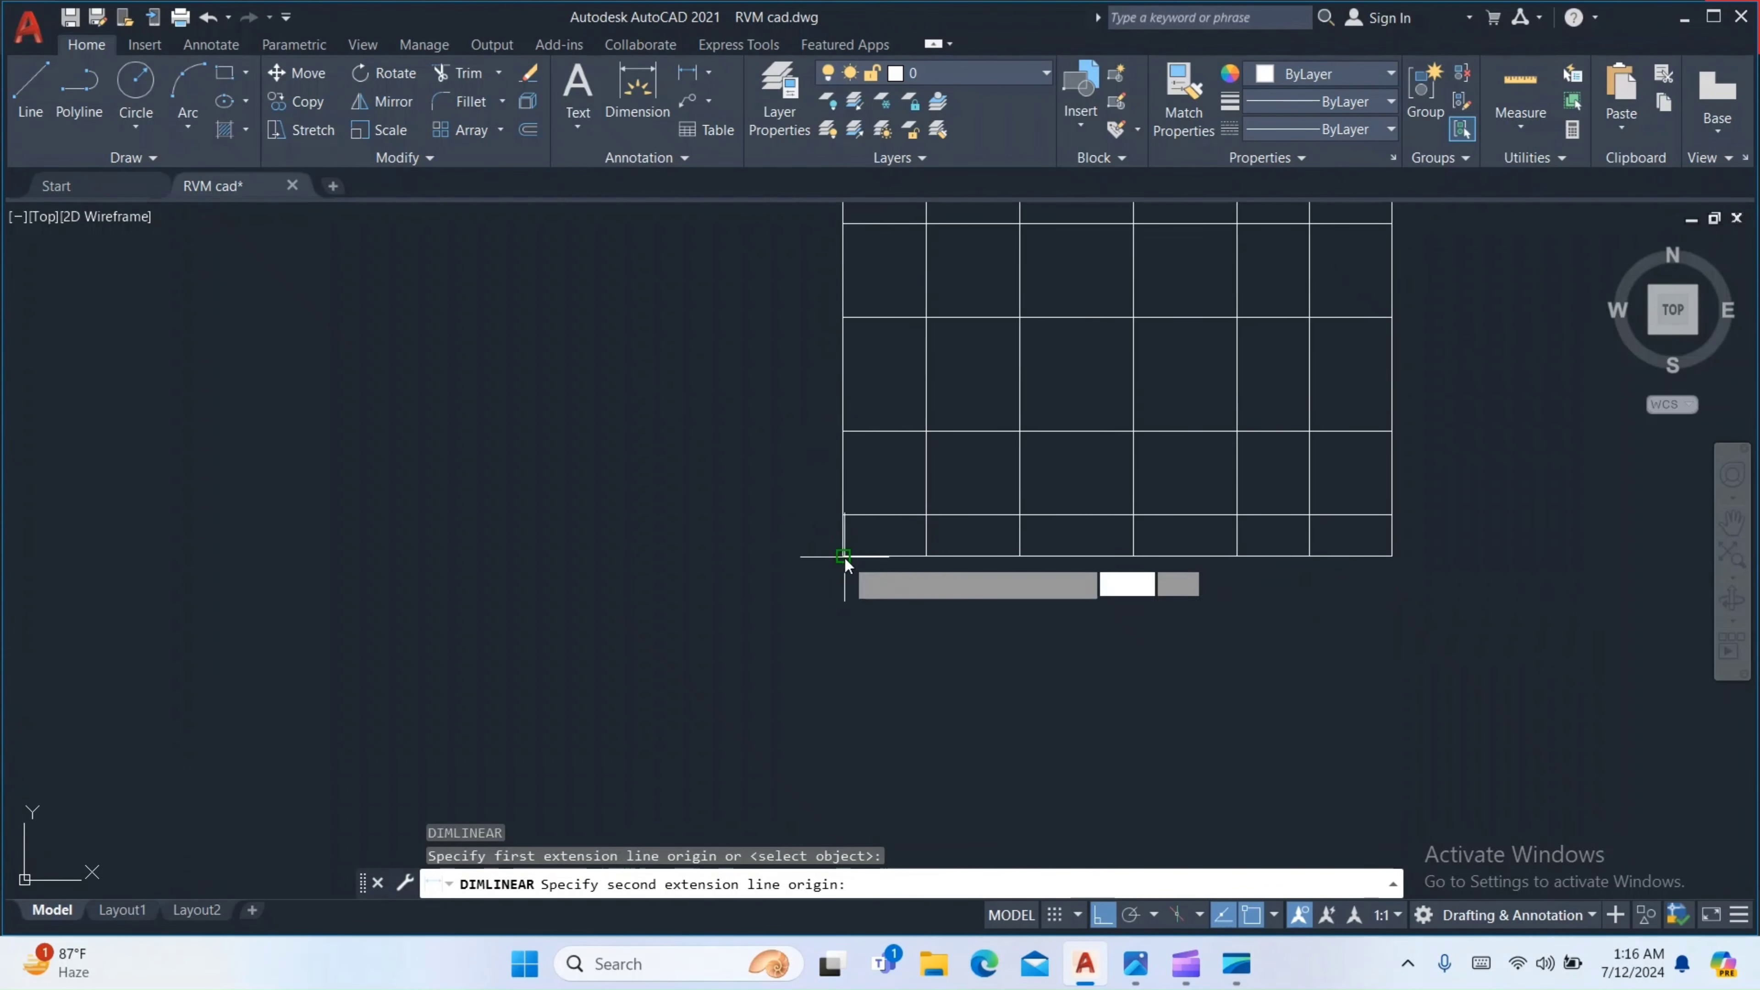
left_click(927, 559)
left_click(915, 615)
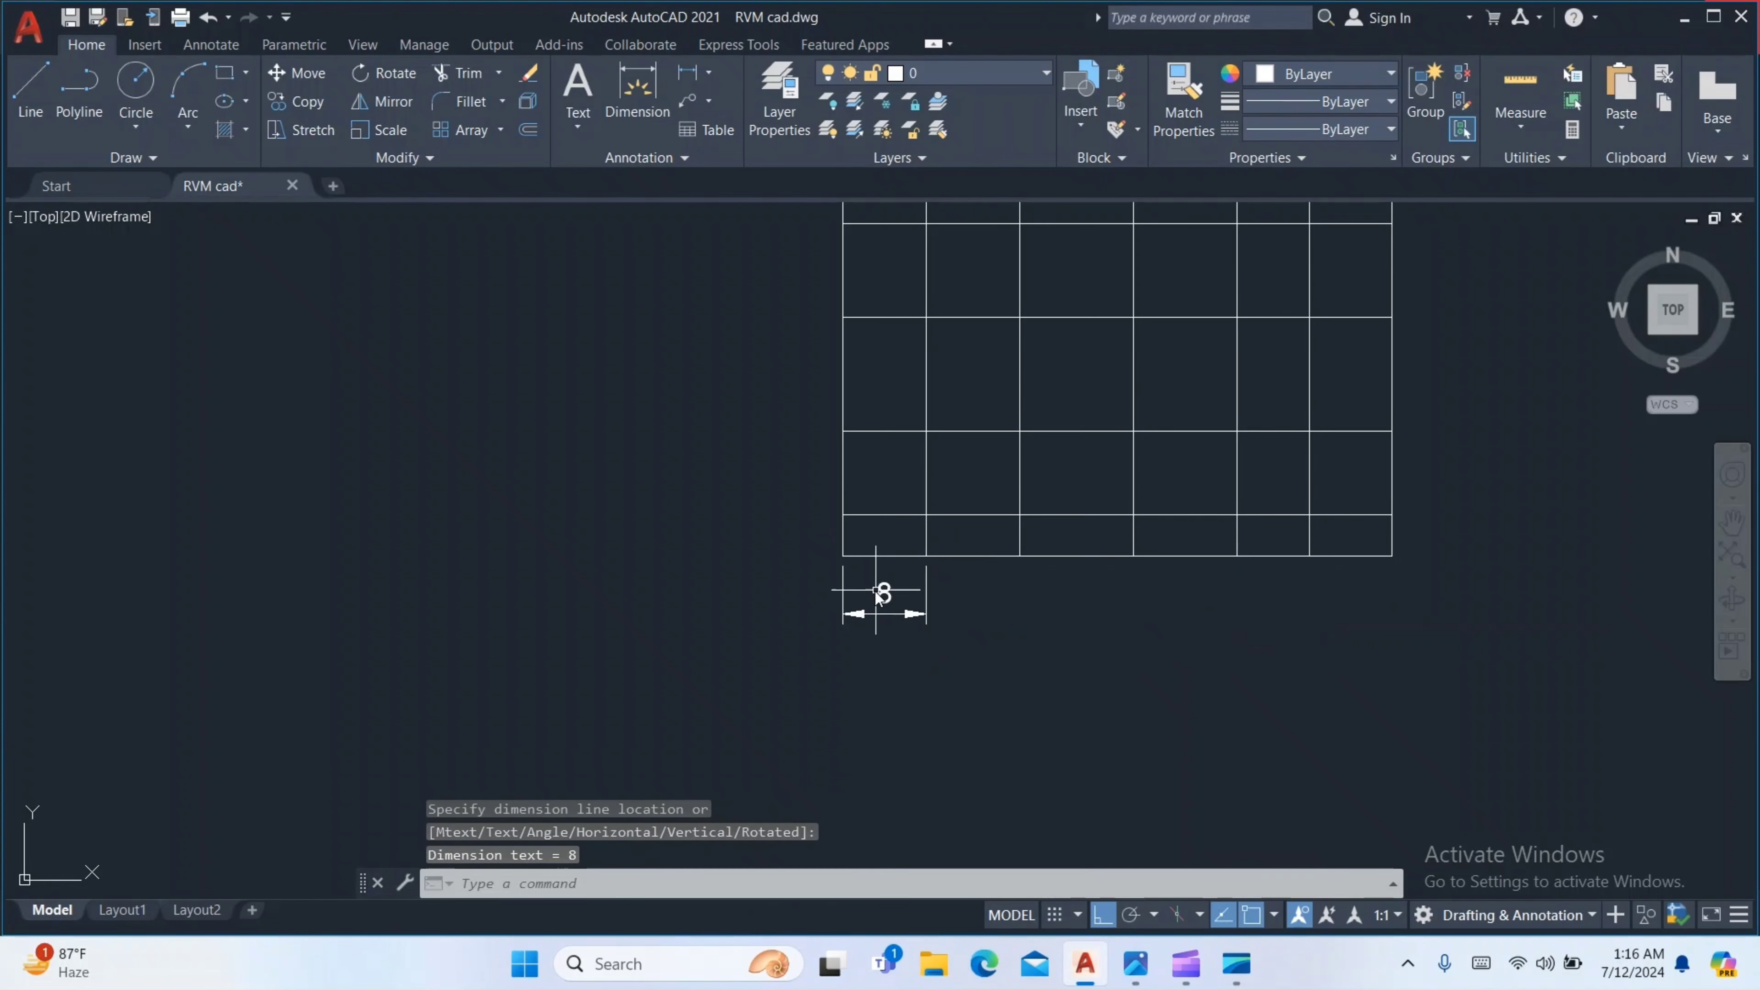
Add a linear dimension from the plate's lower-left corner to the second vertical centre line, placed below the first dimension
key("Return")
left_click(842, 559)
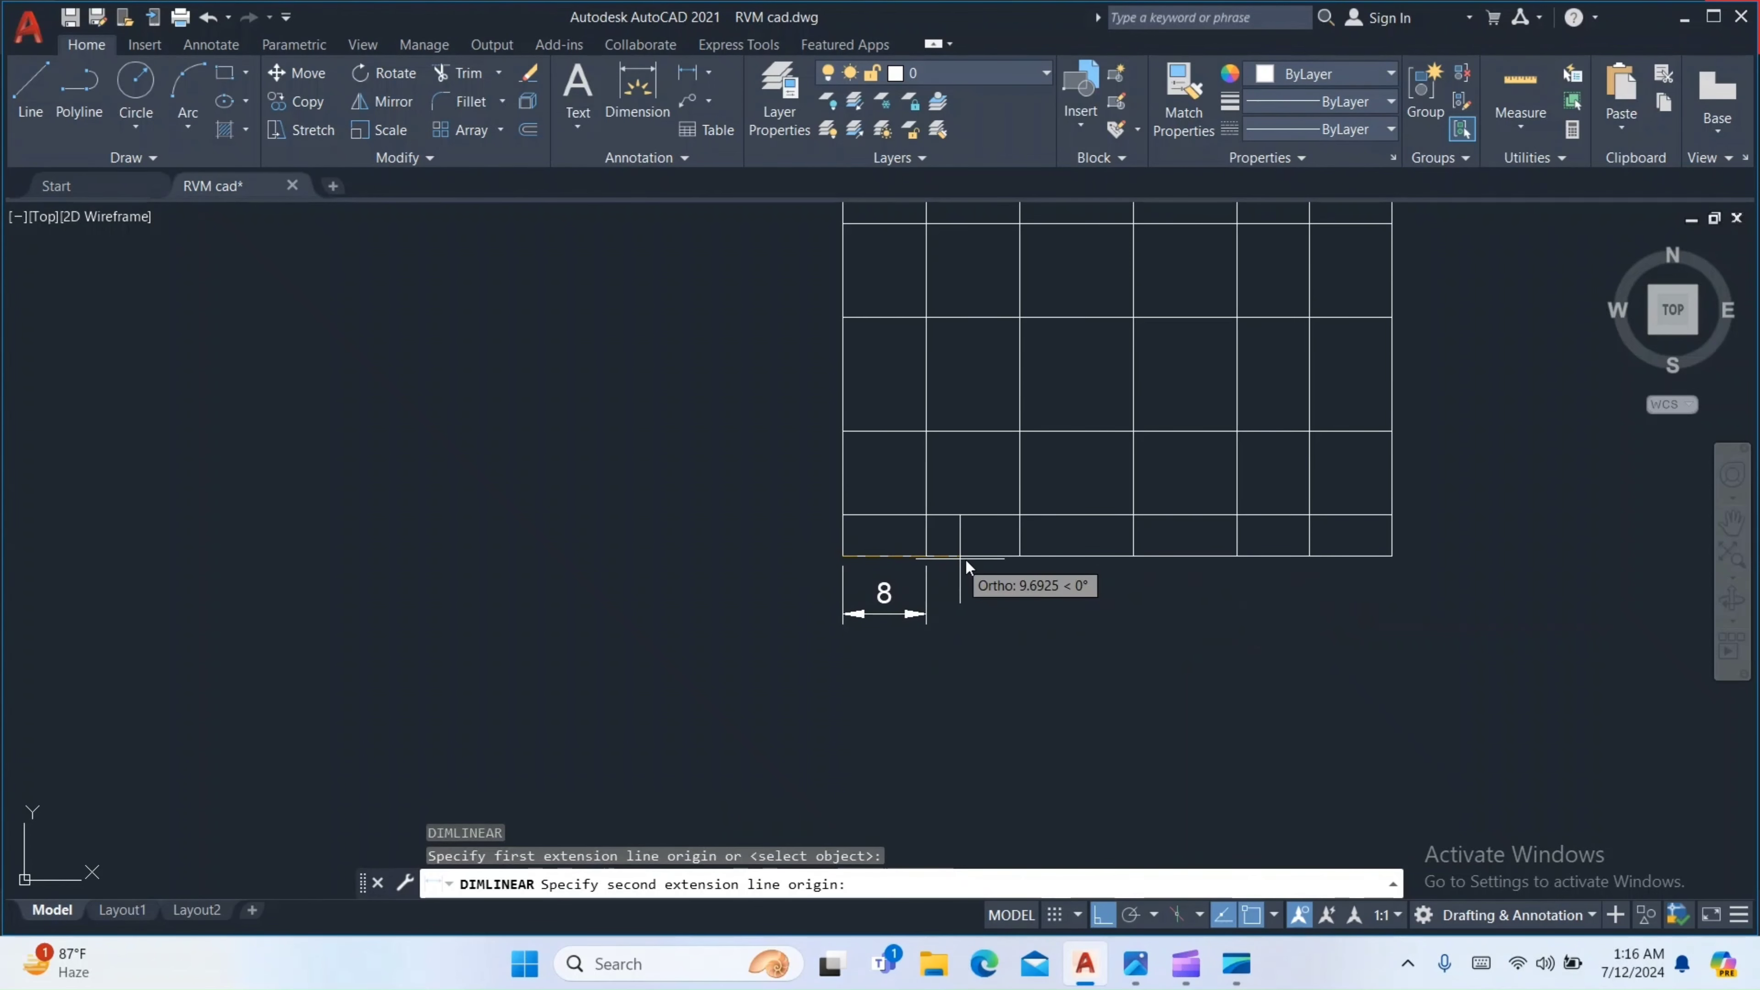
left_click(1018, 559)
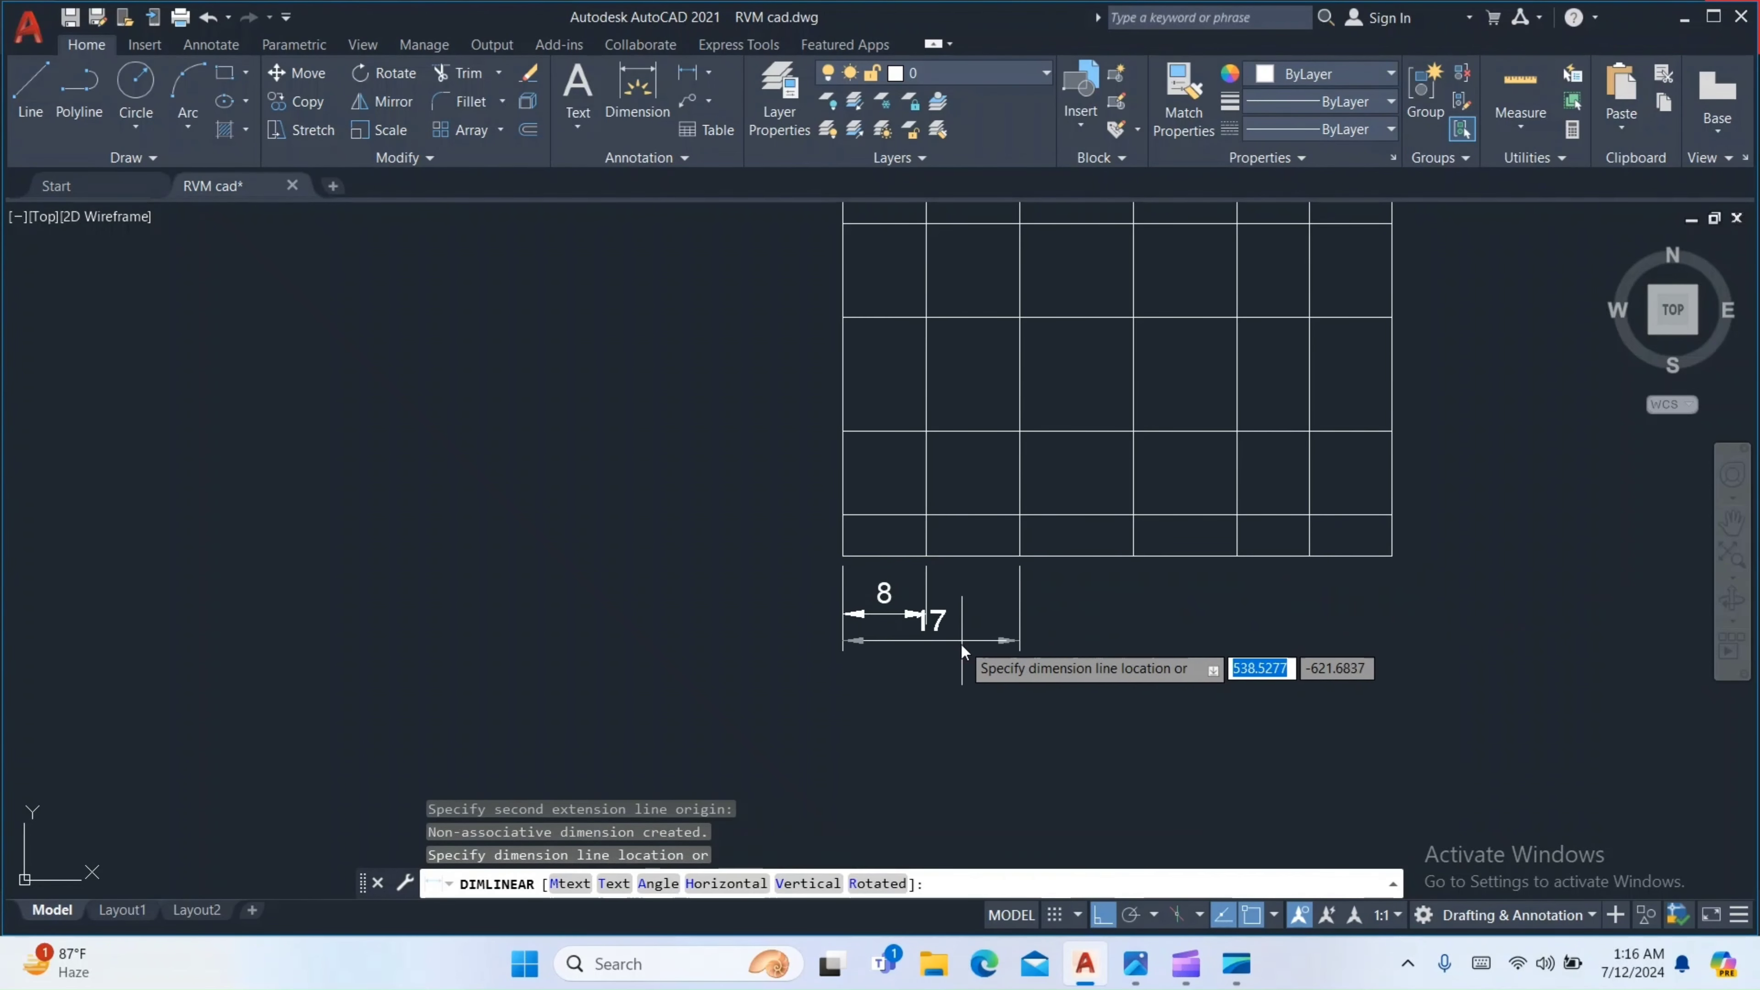
left_click(947, 669)
Add a linear dimension from the plate's lower-left corner to the third vertical centre line, placed below the second dimension
key("Return")
left_click(843, 557)
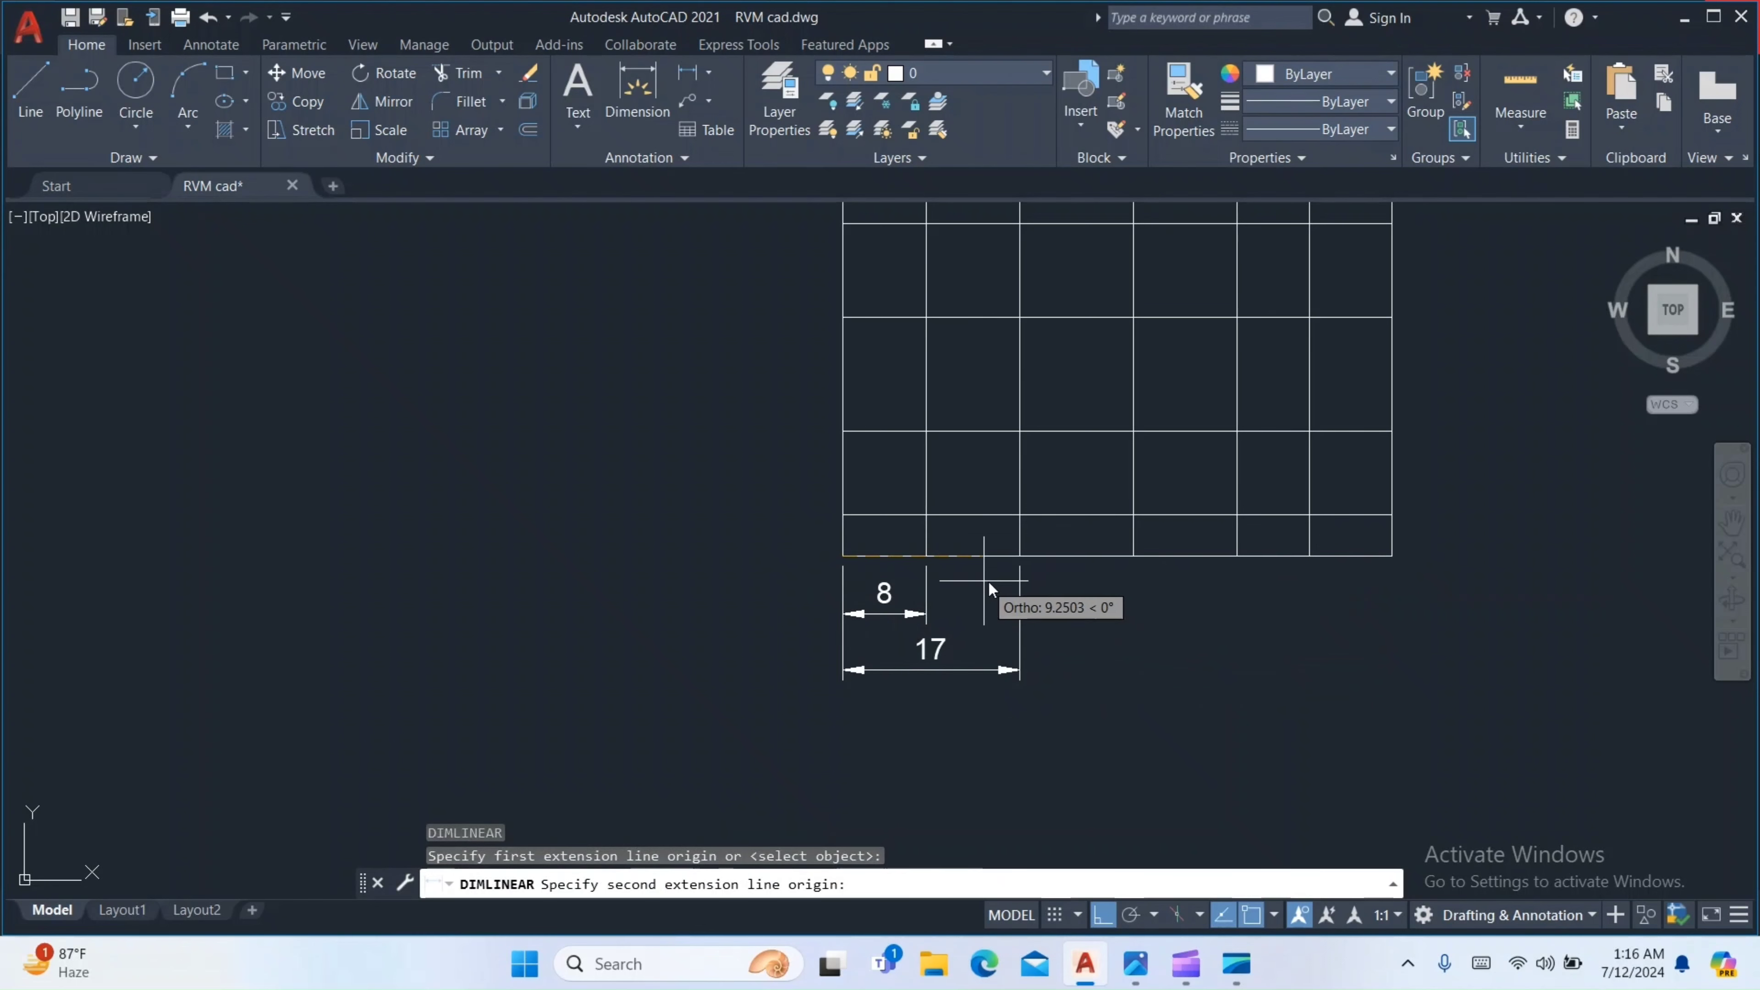
left_click(1133, 557)
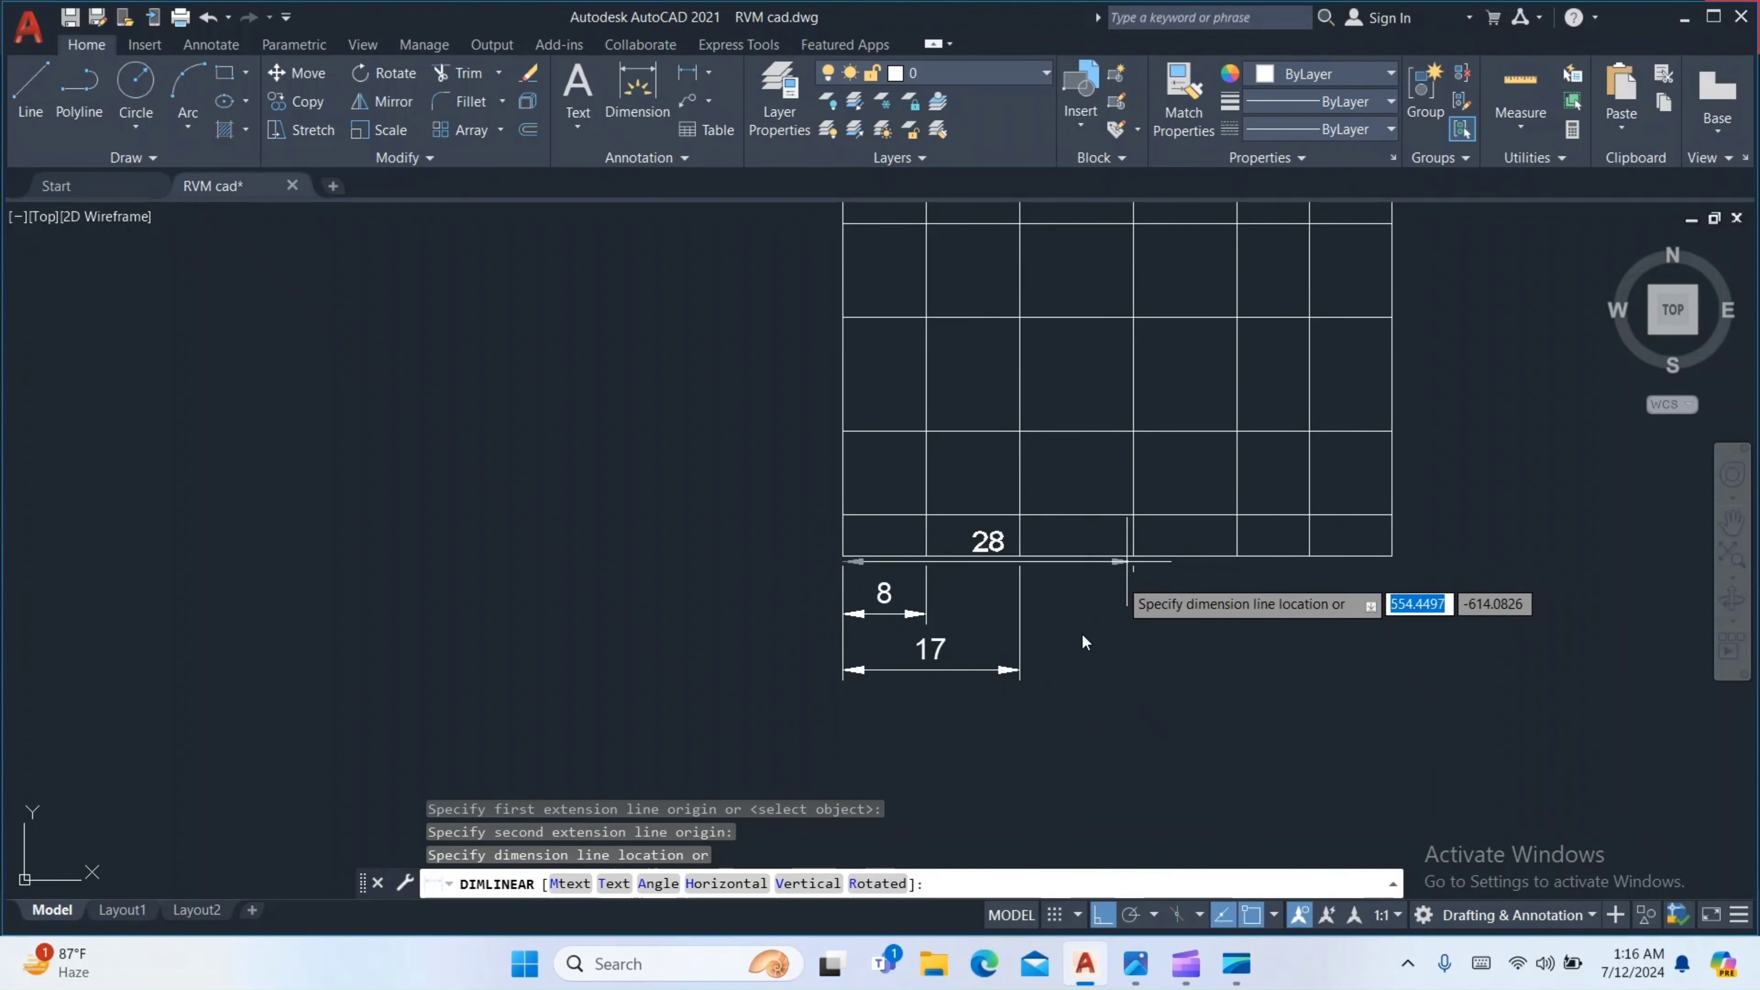
left_click(1022, 730)
scroll(1043, 676, "up", 2)
scroll(846, 439, "down", 2)
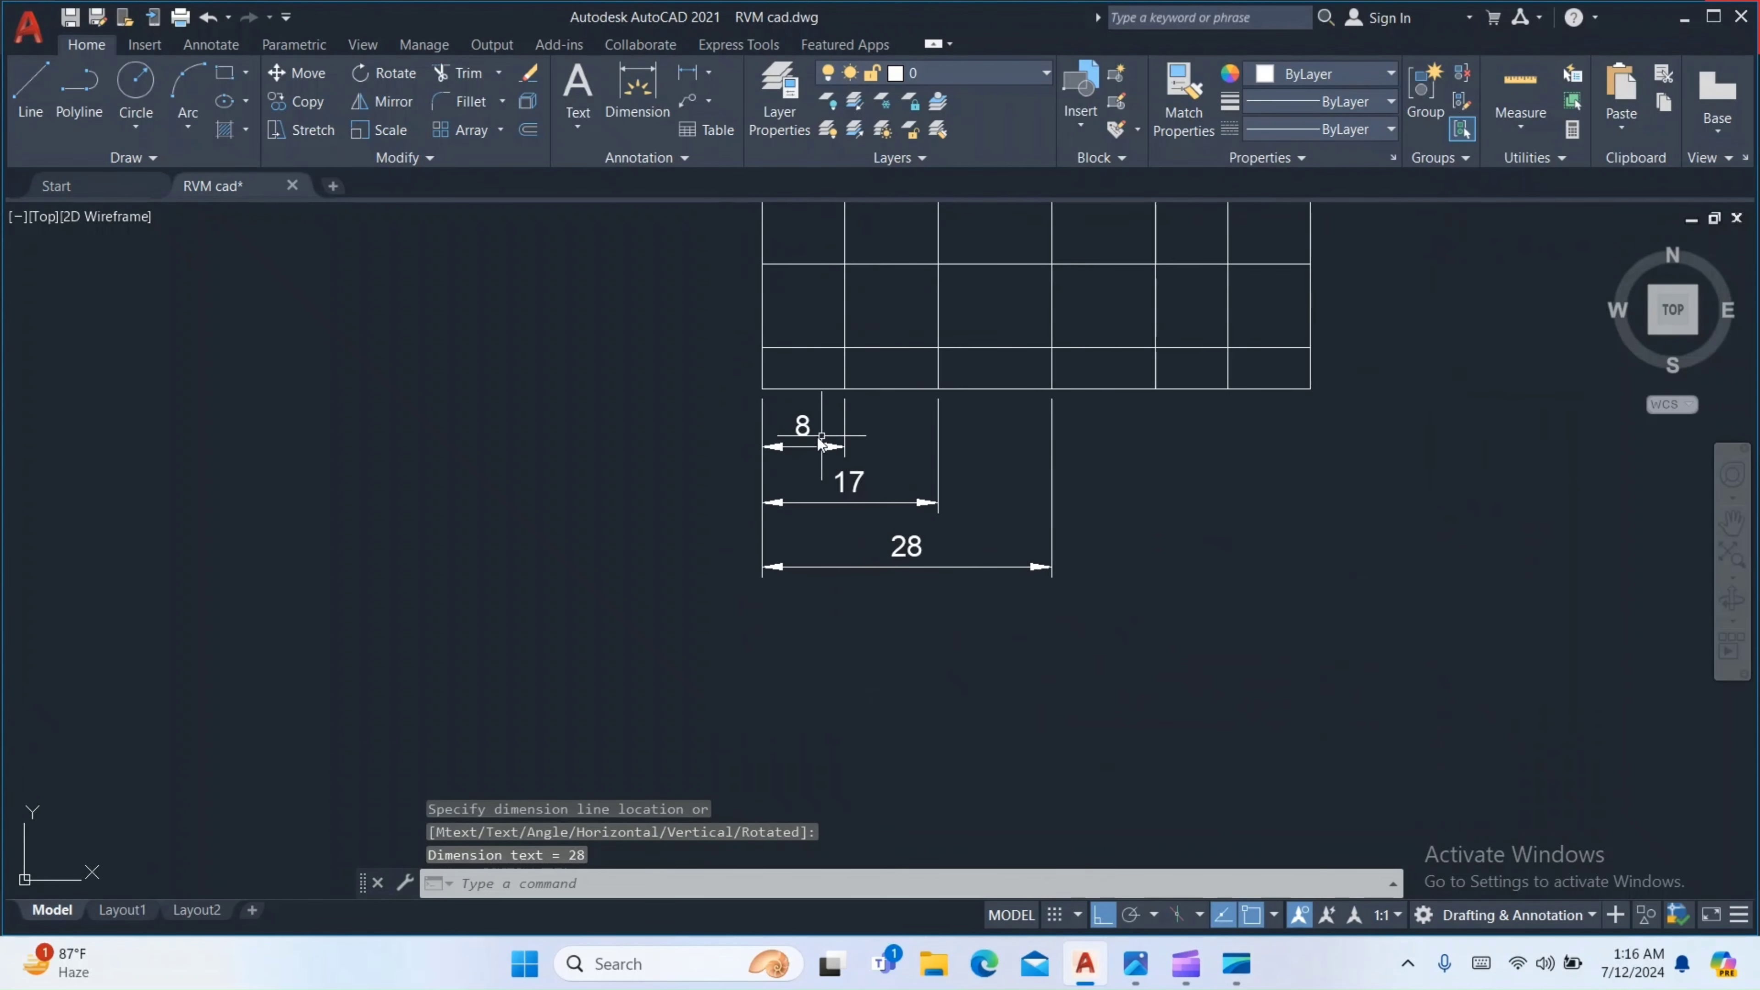
Add a linear dimension from the plate's lower-left corner to the fourth vertical centre line, placed below the third dimension
key("Return")
left_click(760, 391)
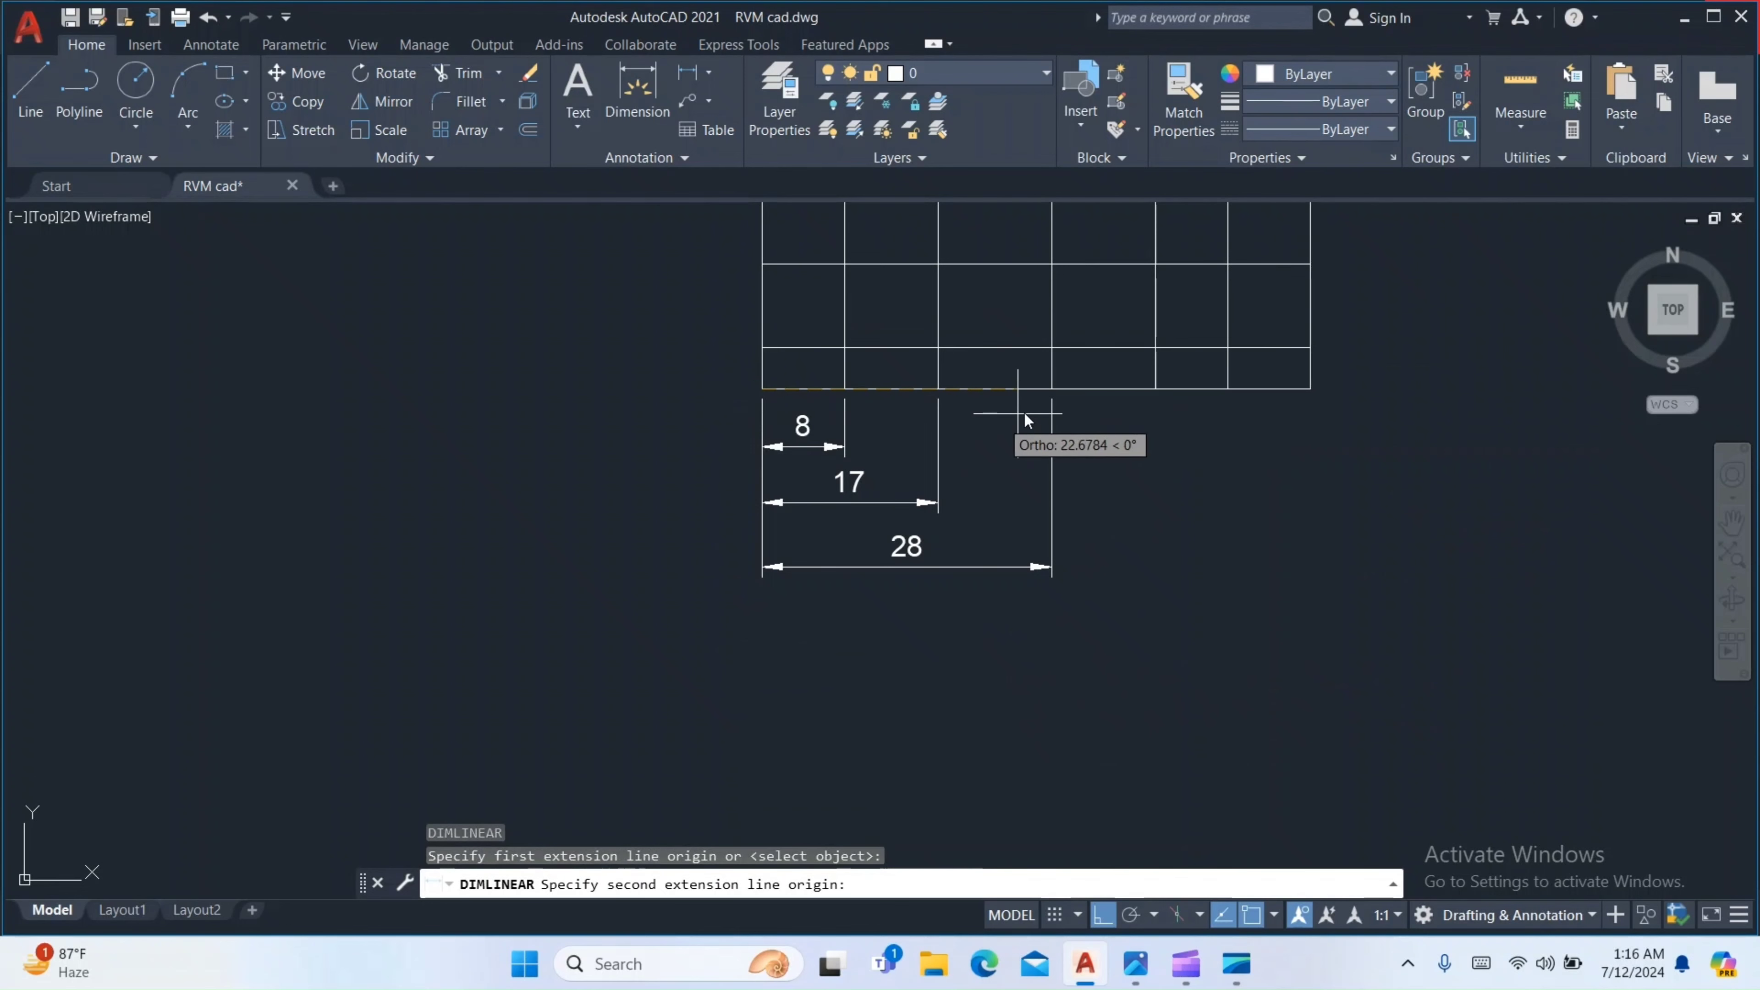
left_click(1153, 389)
left_click(1080, 659)
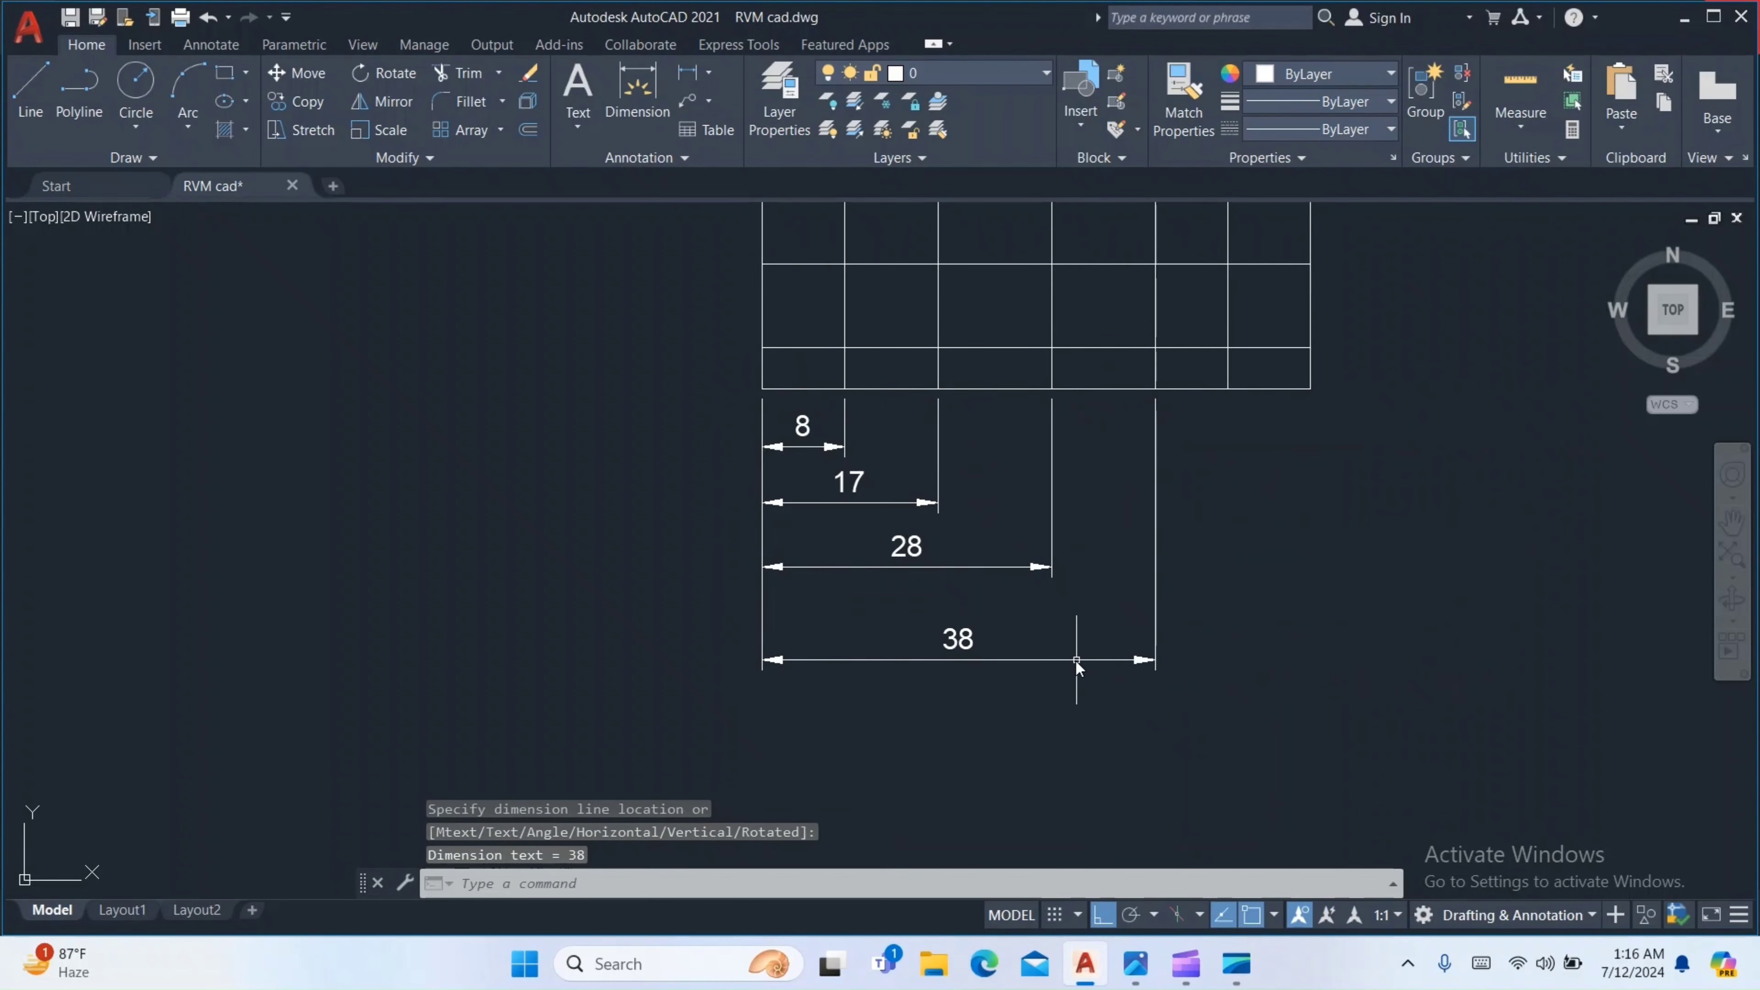
Add a linear dimension from the plate's lower-left corner to the fifth vertical centre line, placed below the fourth dimension
key("Return")
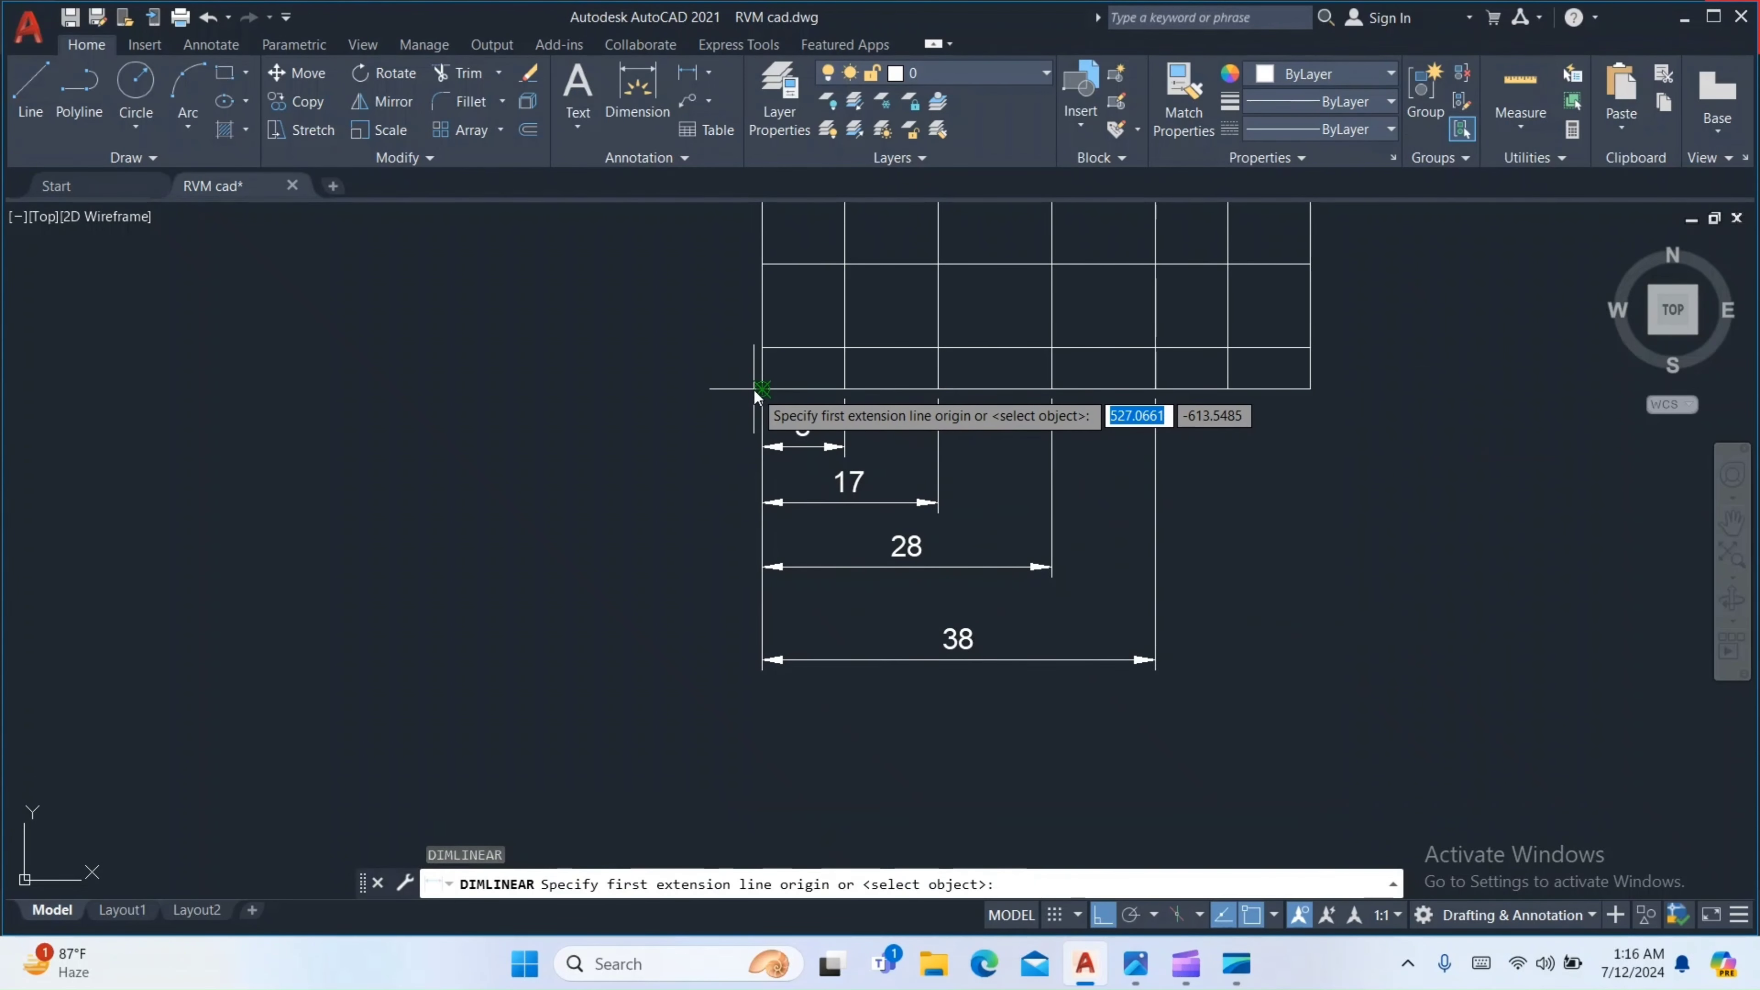
left_click(757, 393)
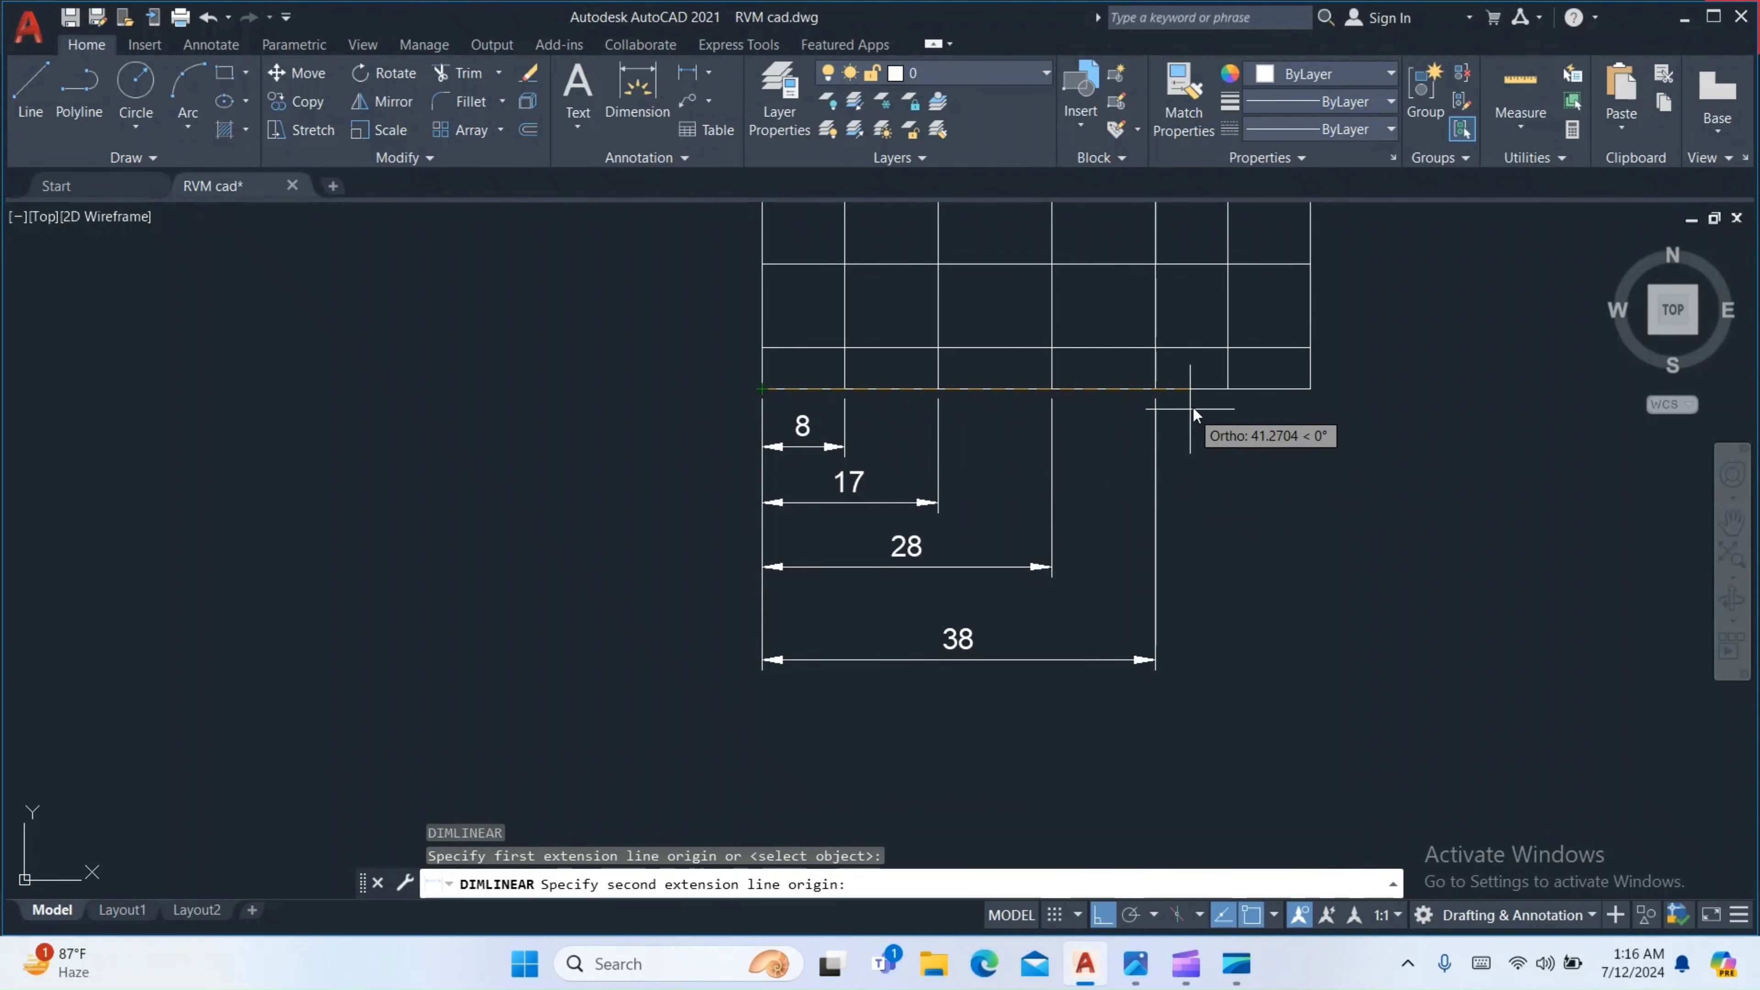
left_click(1227, 389)
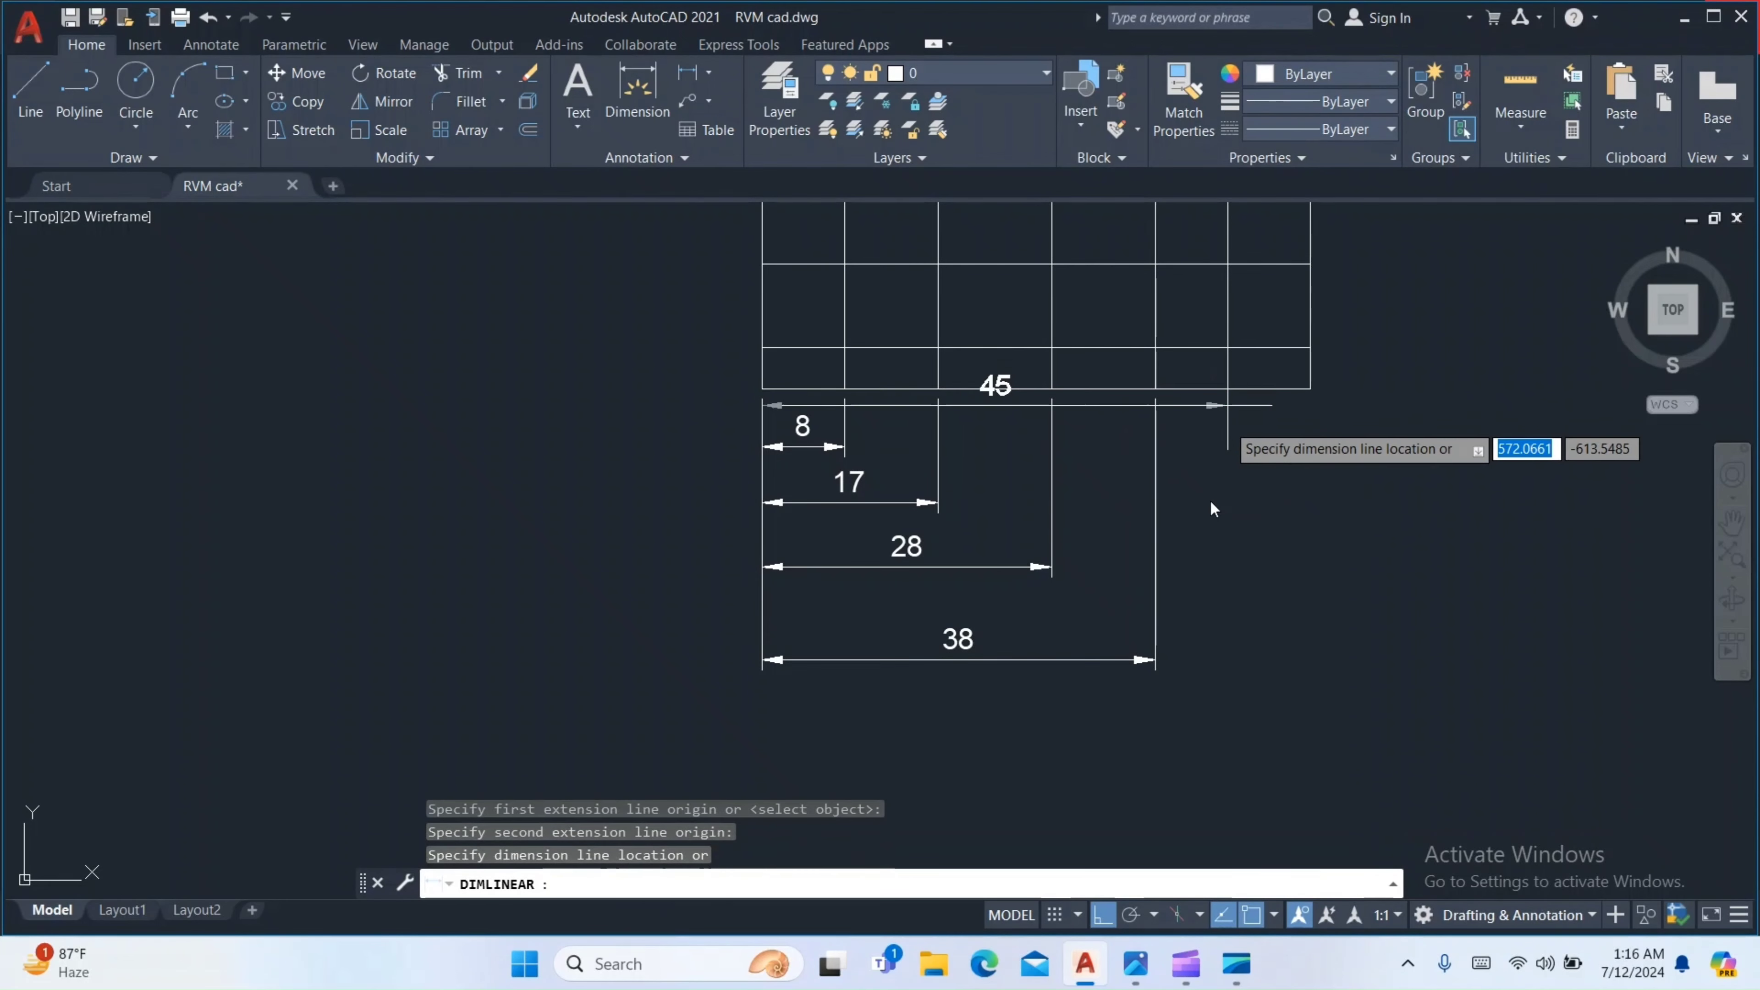
left_click(1160, 744)
Dimension the plate's overall width between its two lower corners, placed below all the other horizontal dimensions
key("Return")
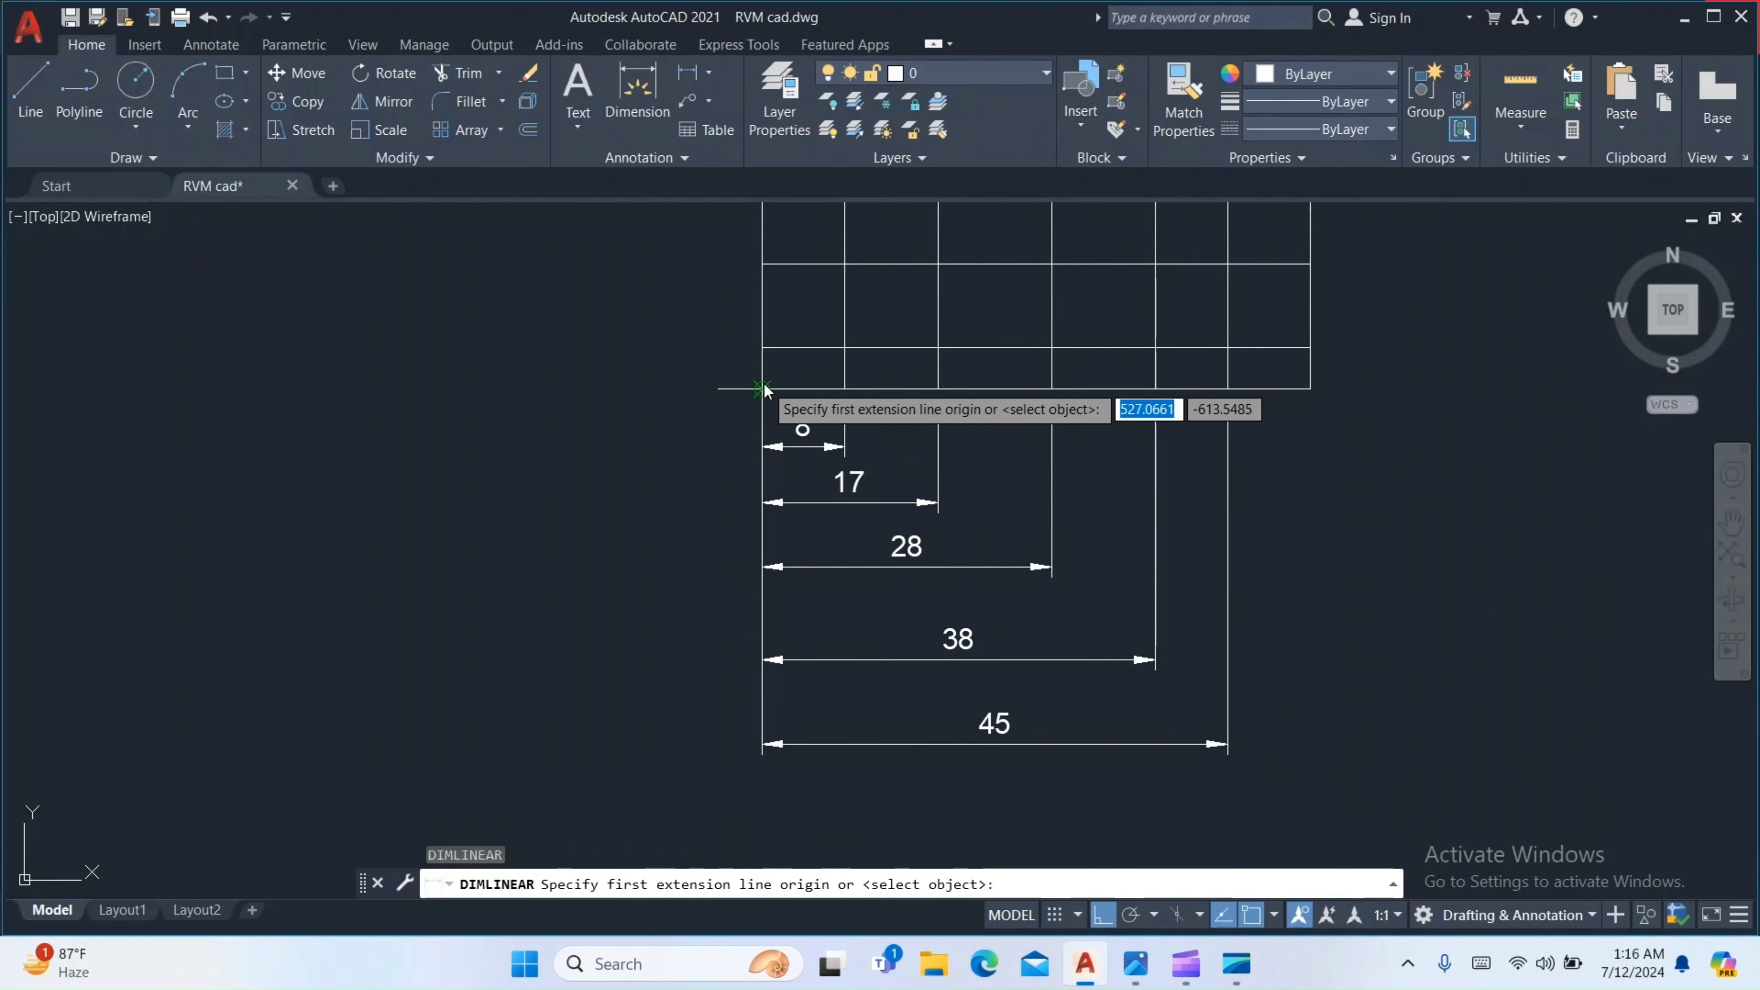
left_click(762, 389)
left_click(1309, 390)
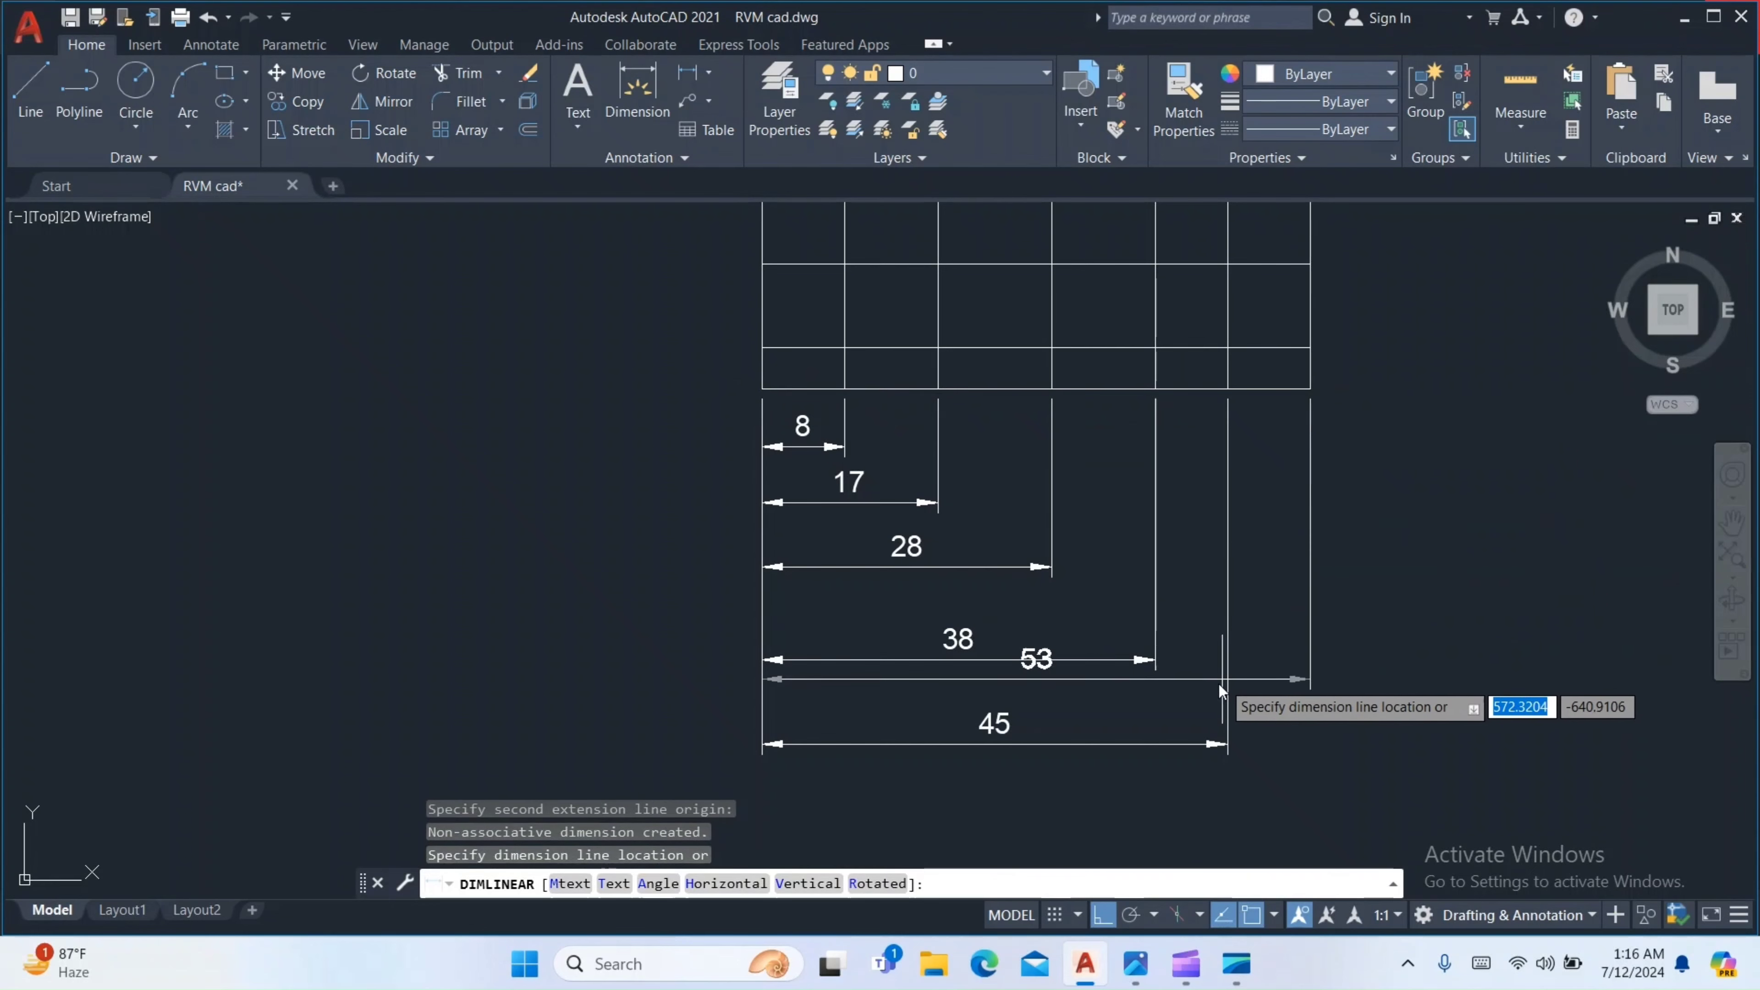
mouse_move(1218, 707)
middle_mouse_down()
mouse_move(1171, 590)
mouse_move(1210, 711)
middle_mouse_up()
left_click(1183, 749)
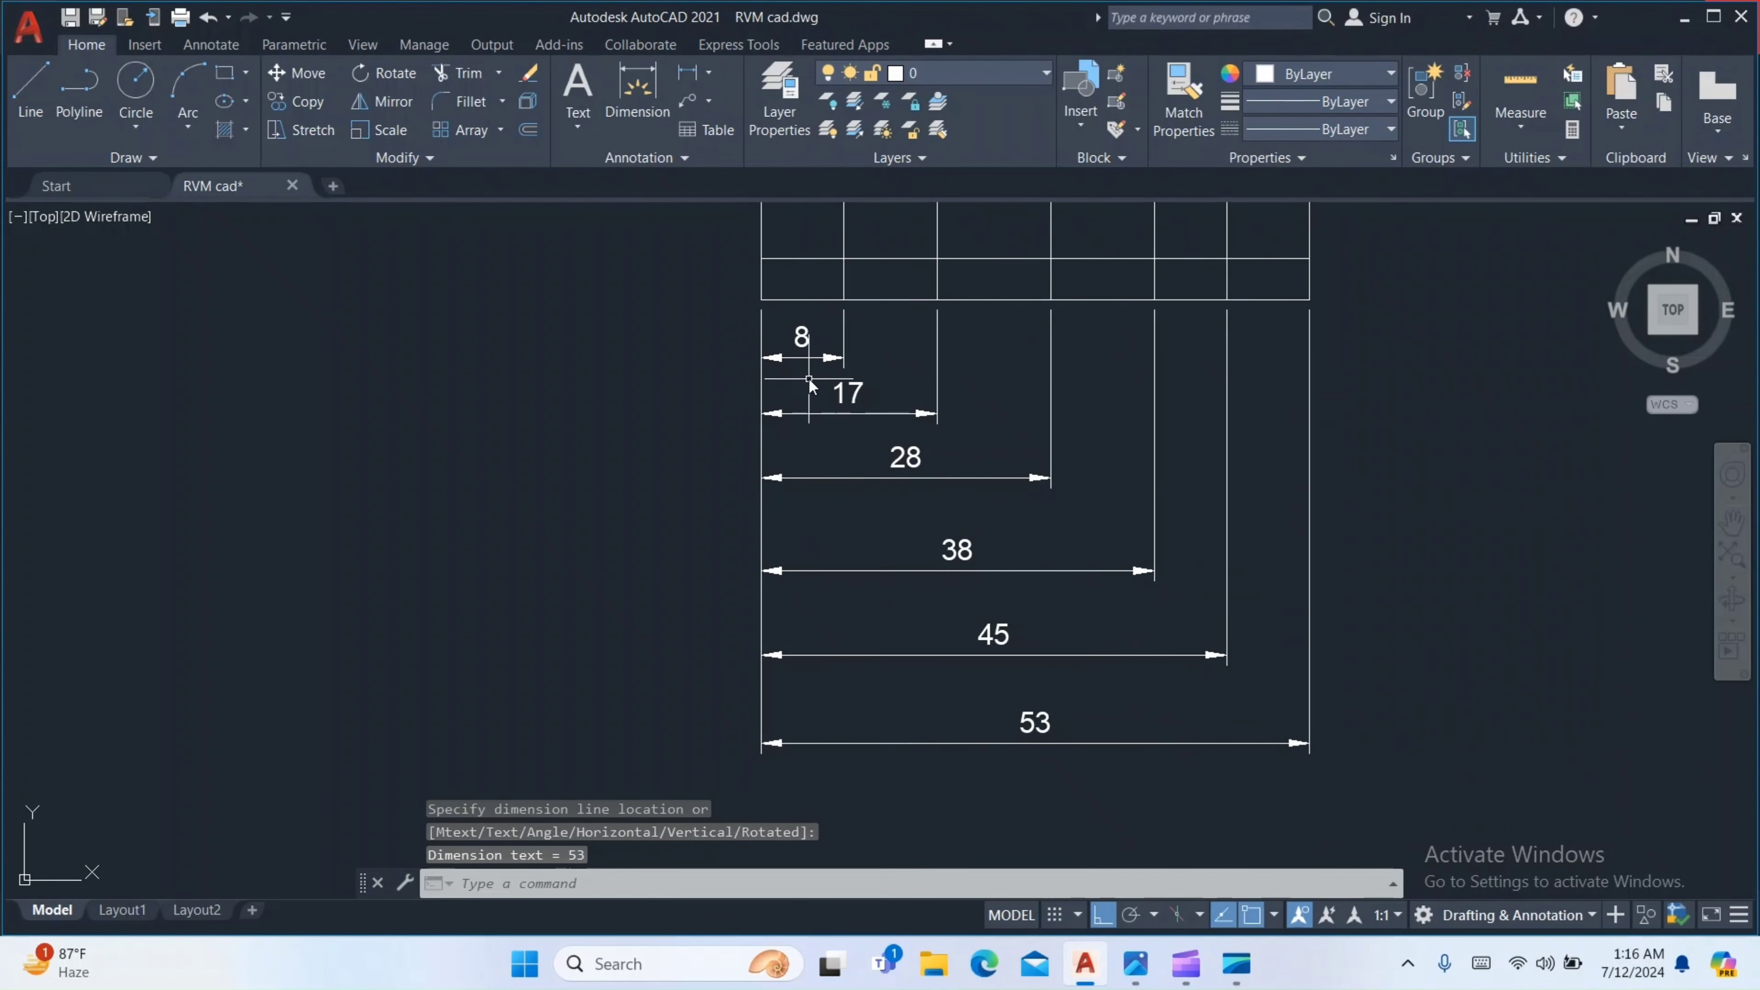
Add a vertical linear dimension from the plate's lower-right corner to the lowest horizontal centre line, placed just outside the right edge
scroll(797, 395, "down", 2)
middle_click_drag(789, 401, 708, 561)
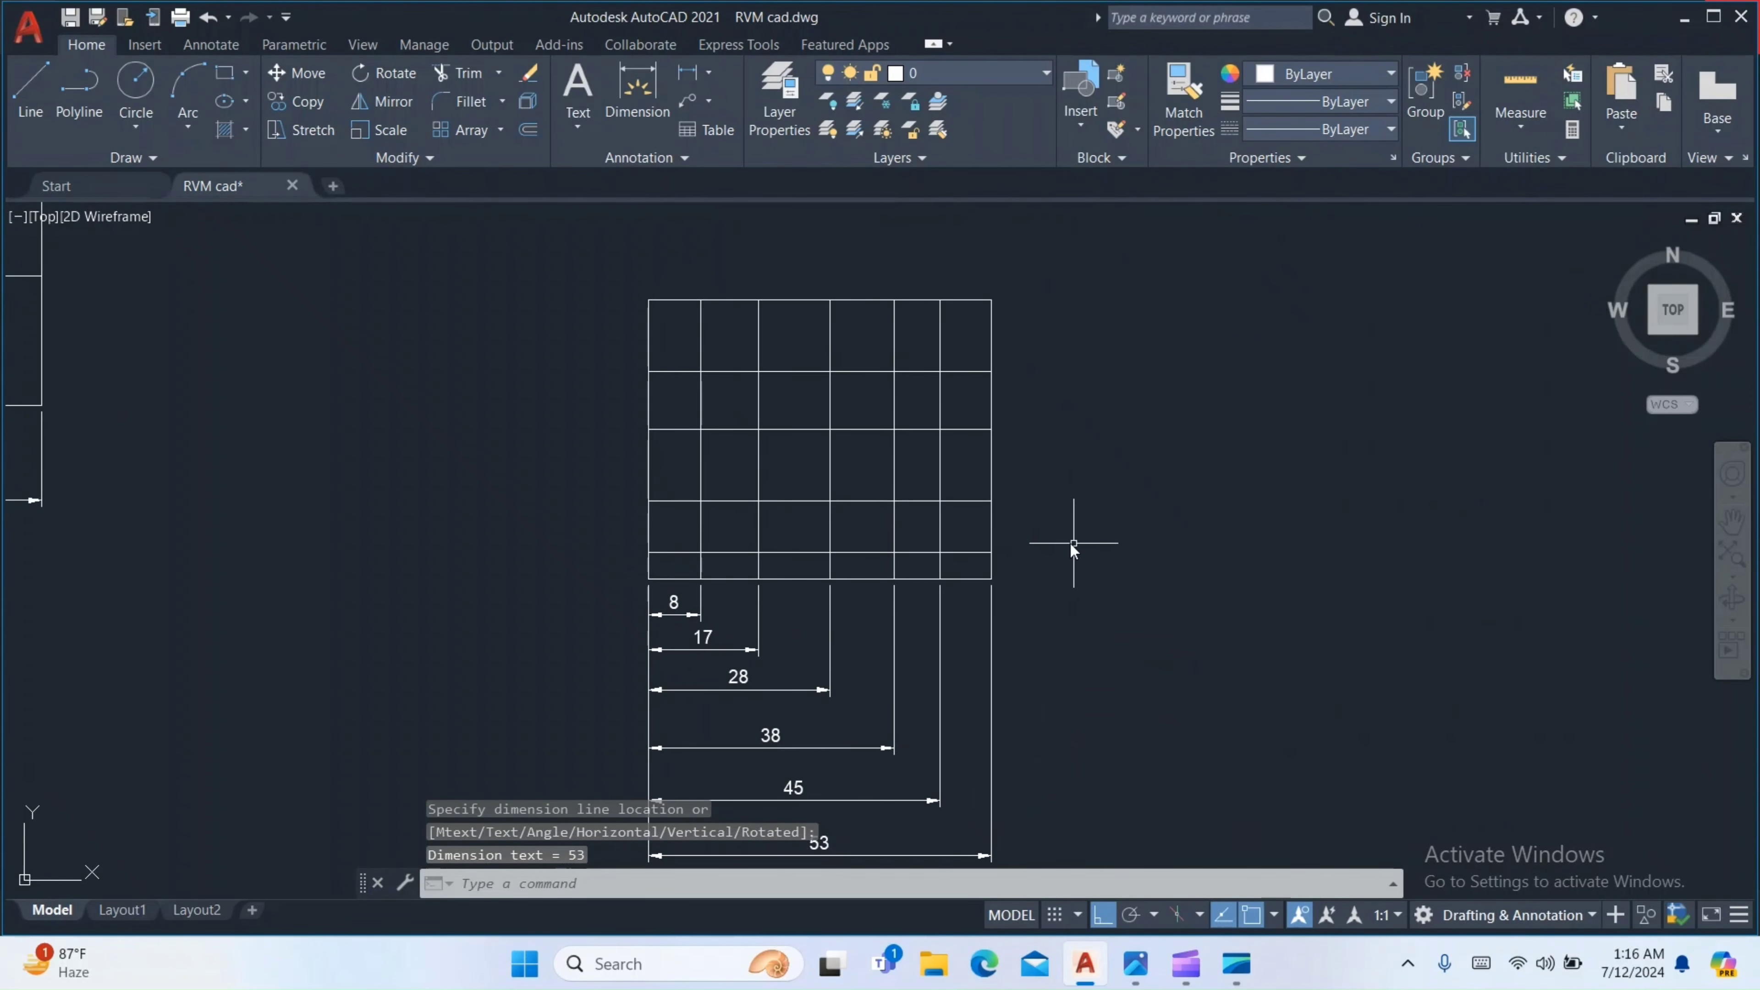
key("Return")
left_click(991, 579)
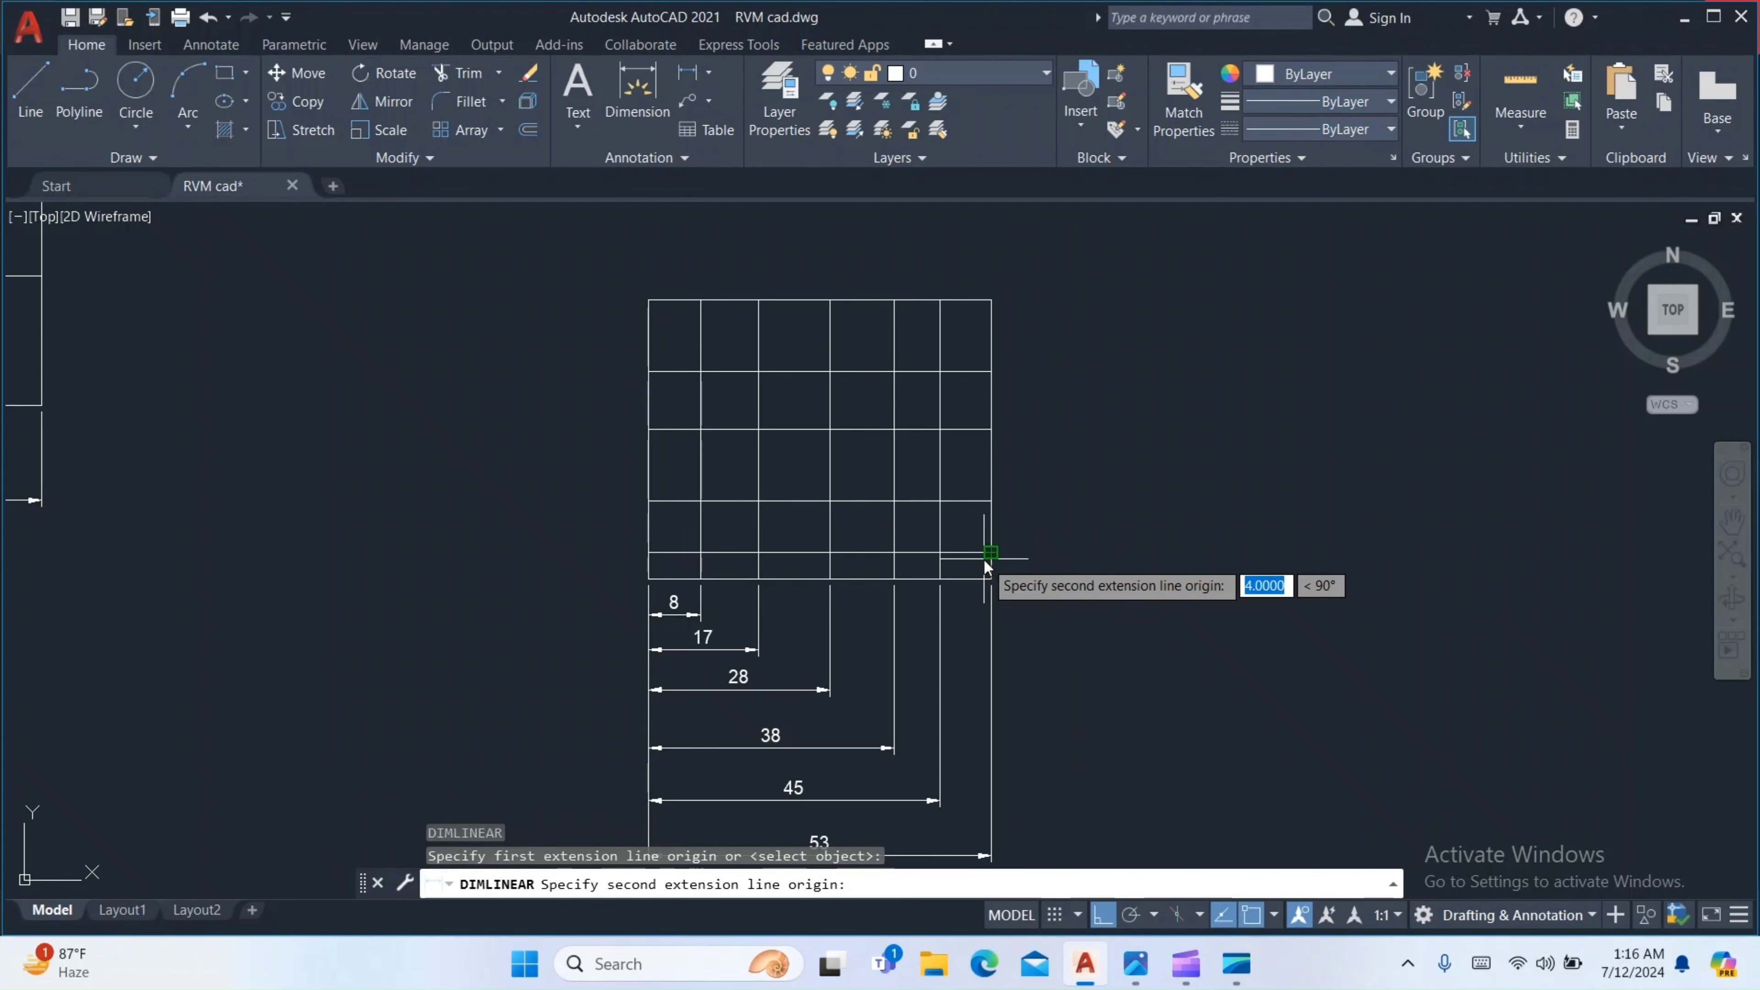
left_click(985, 563)
left_click(1033, 572)
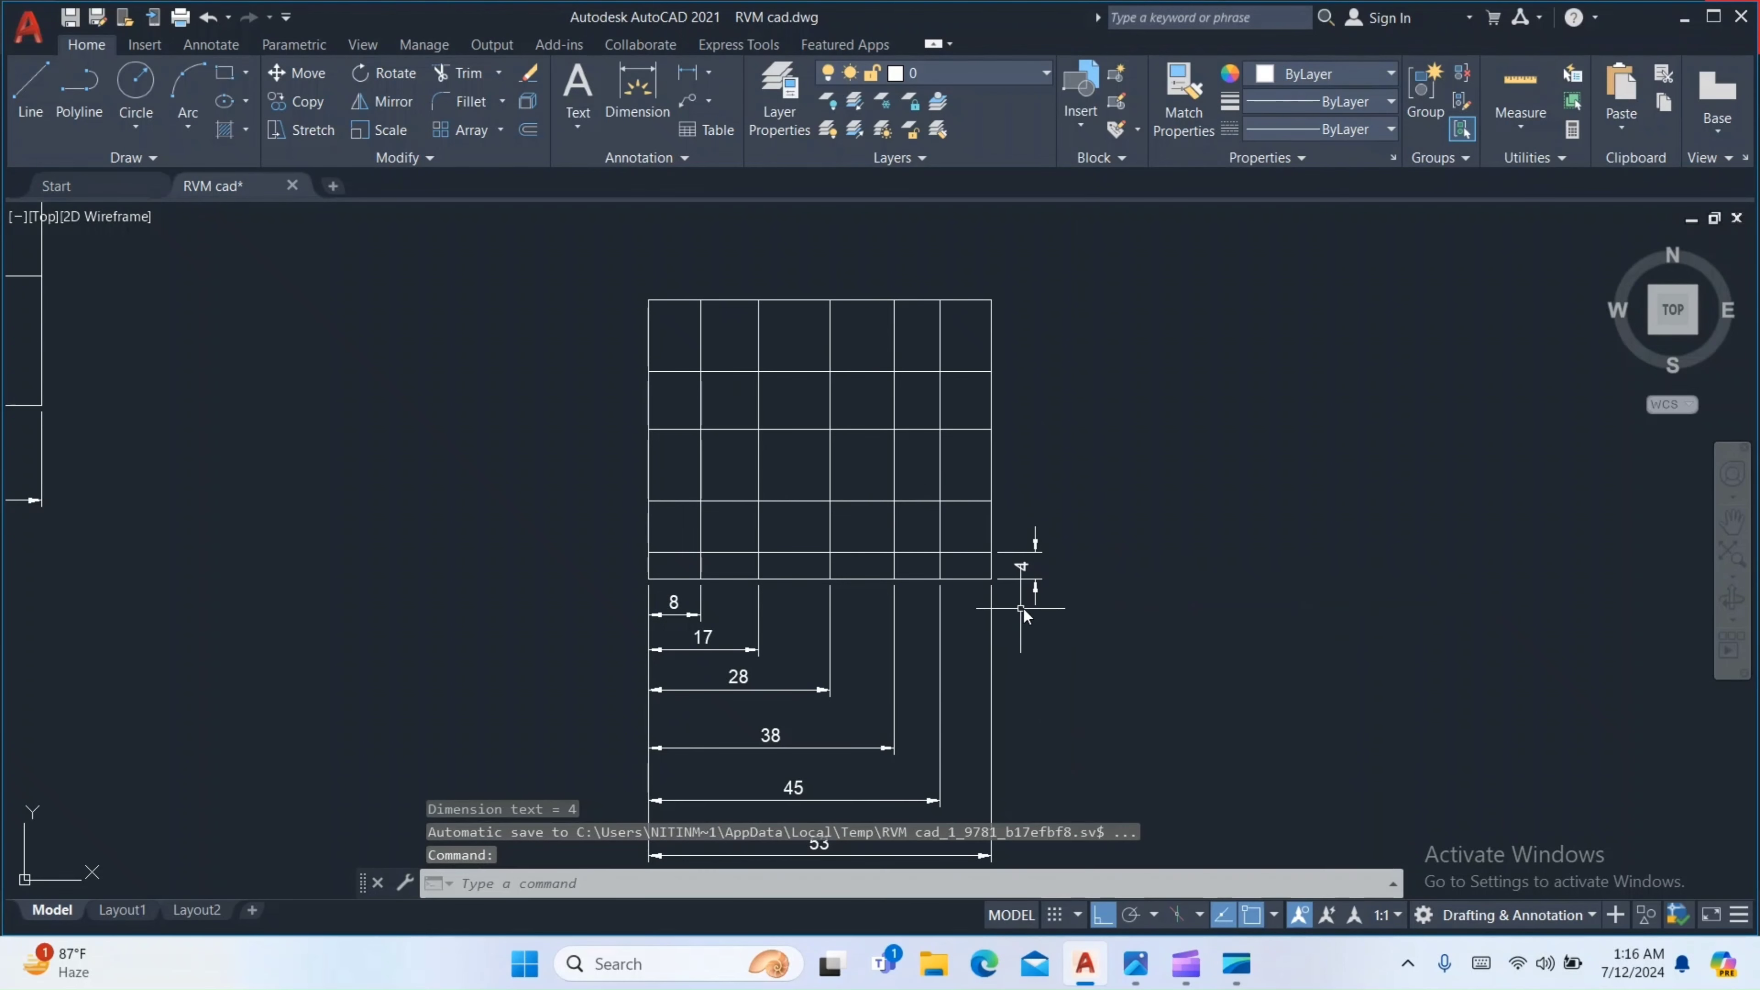
Add a vertical linear dimension from the plate's lower-right corner to the second horizontal centre line, placed outside the first vertical dimension
key("Return")
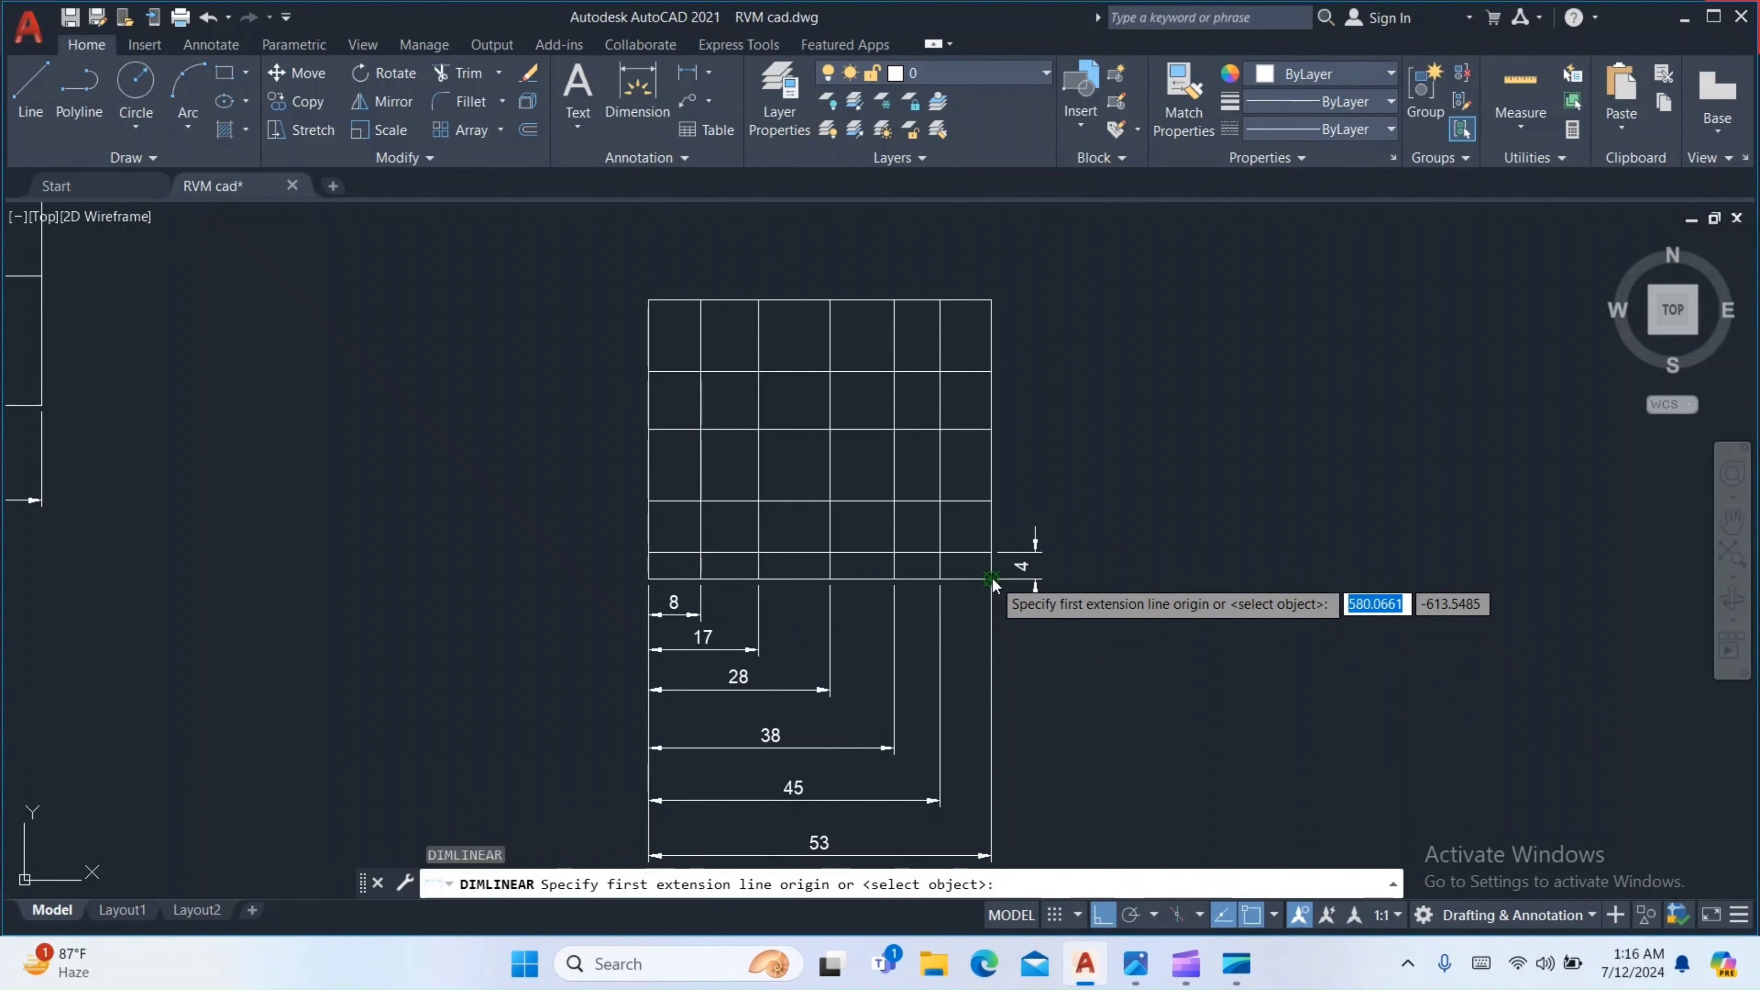
left_click(991, 579)
left_click(991, 500)
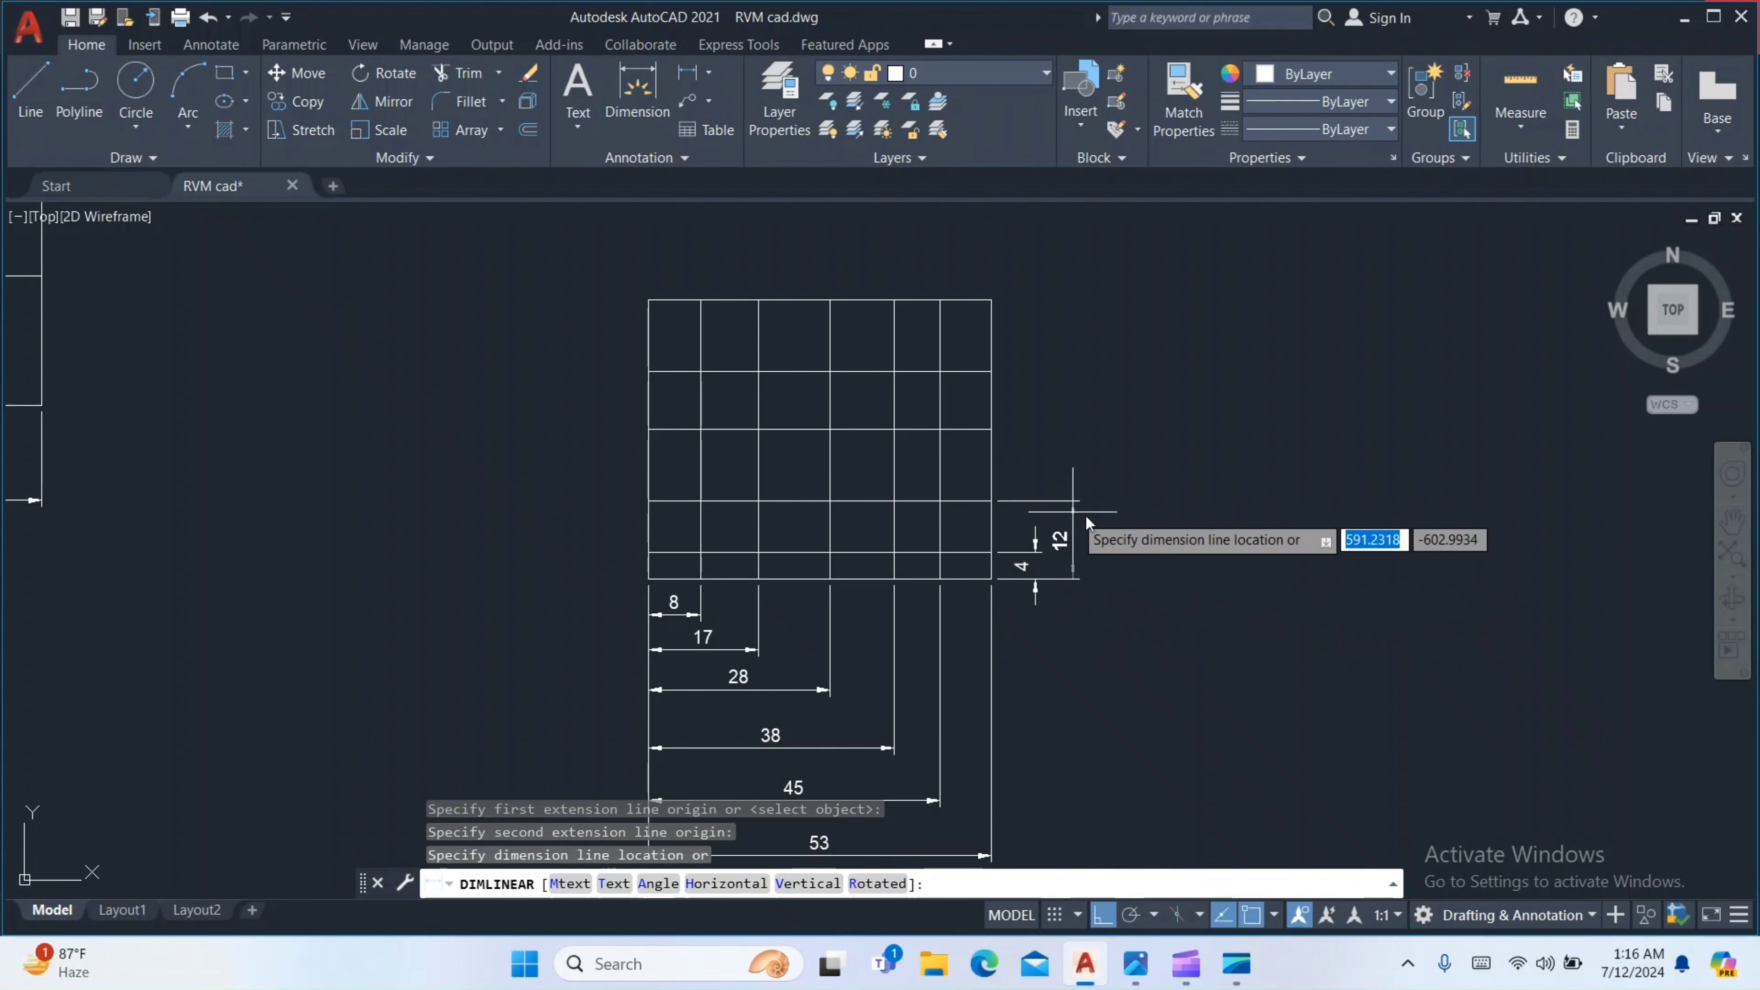
left_click(1111, 531)
Add a vertical linear dimension from the plate's lower-right corner to the third horizontal centre line, placed outside the second vertical dimension
key("Return")
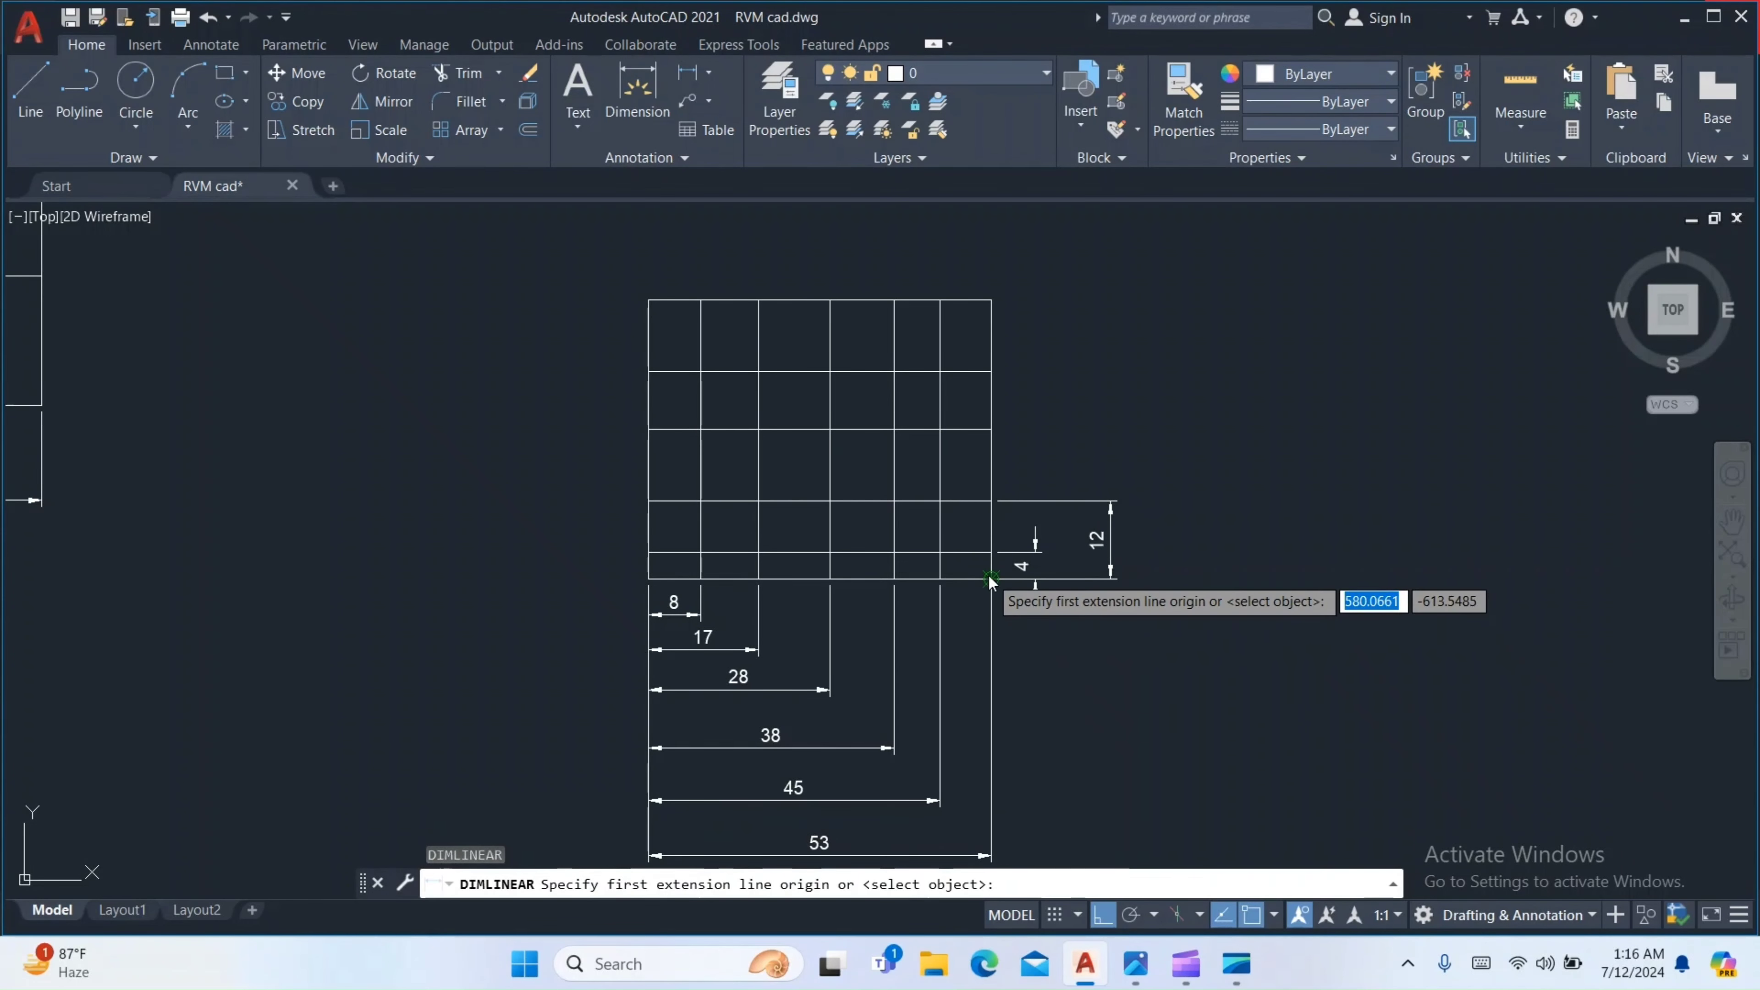
left_click(991, 579)
left_click(991, 430)
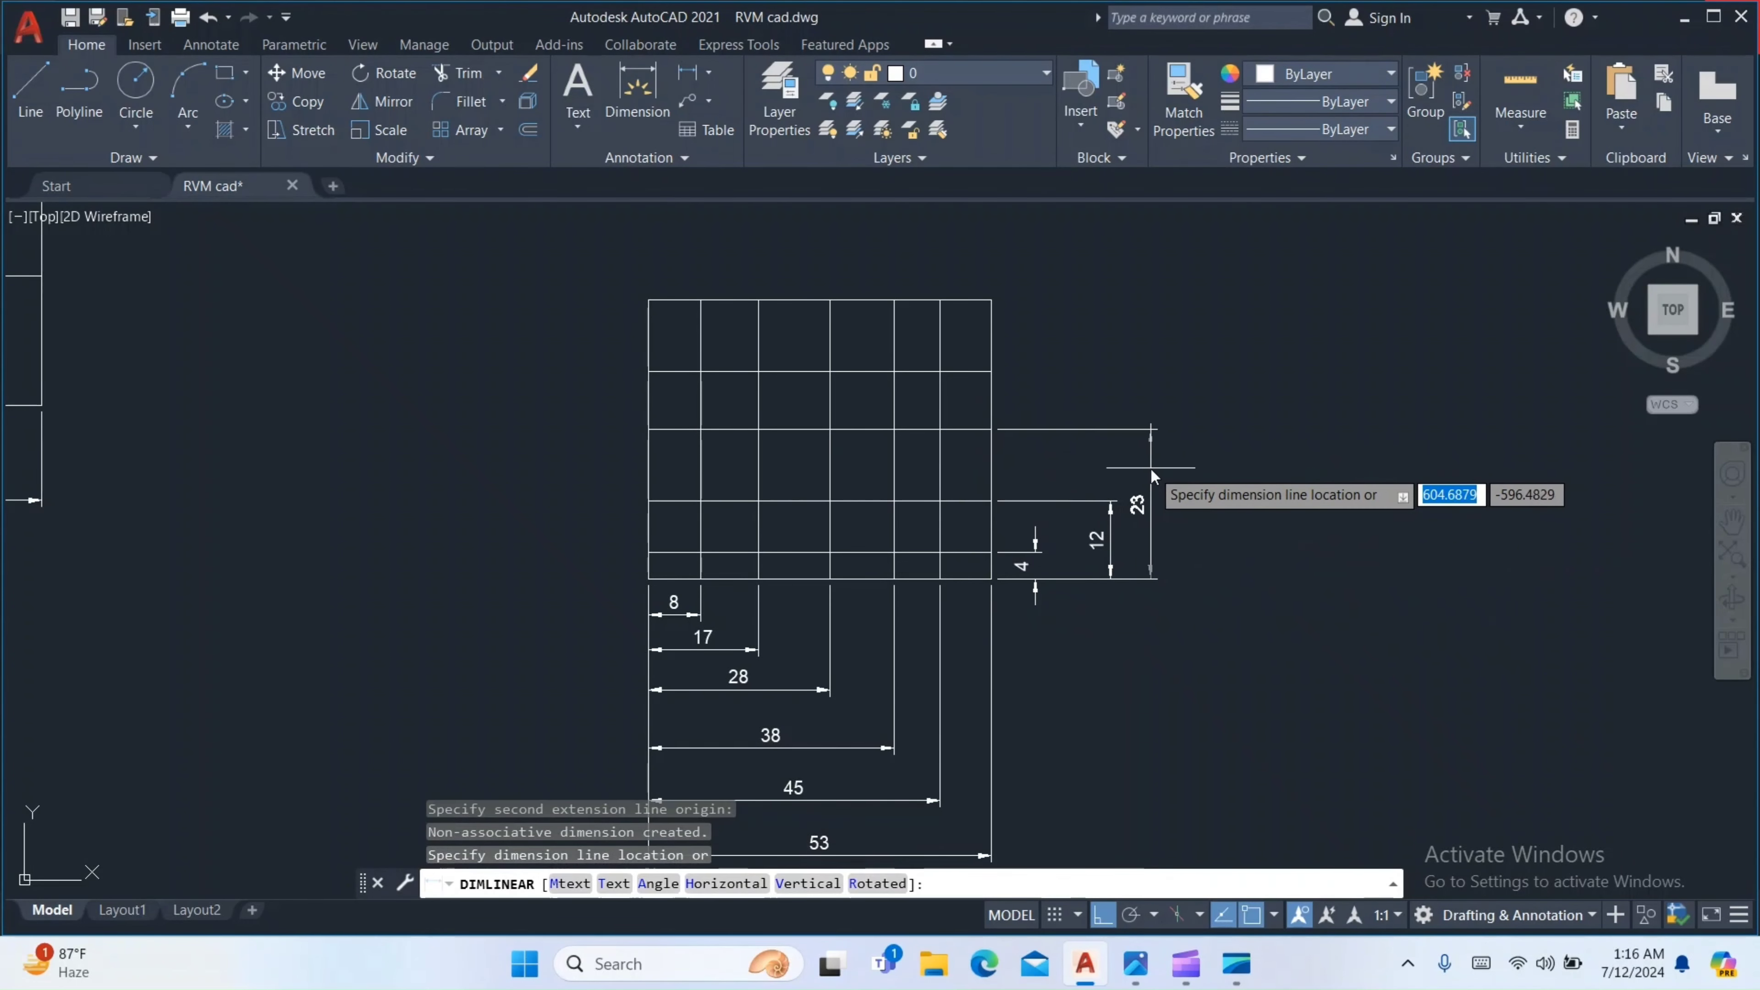
left_click(1149, 468)
Add a vertical linear dimension from the plate's lower-right corner to the topmost horizontal centre line, placed outside the third vertical dimension
key("Return")
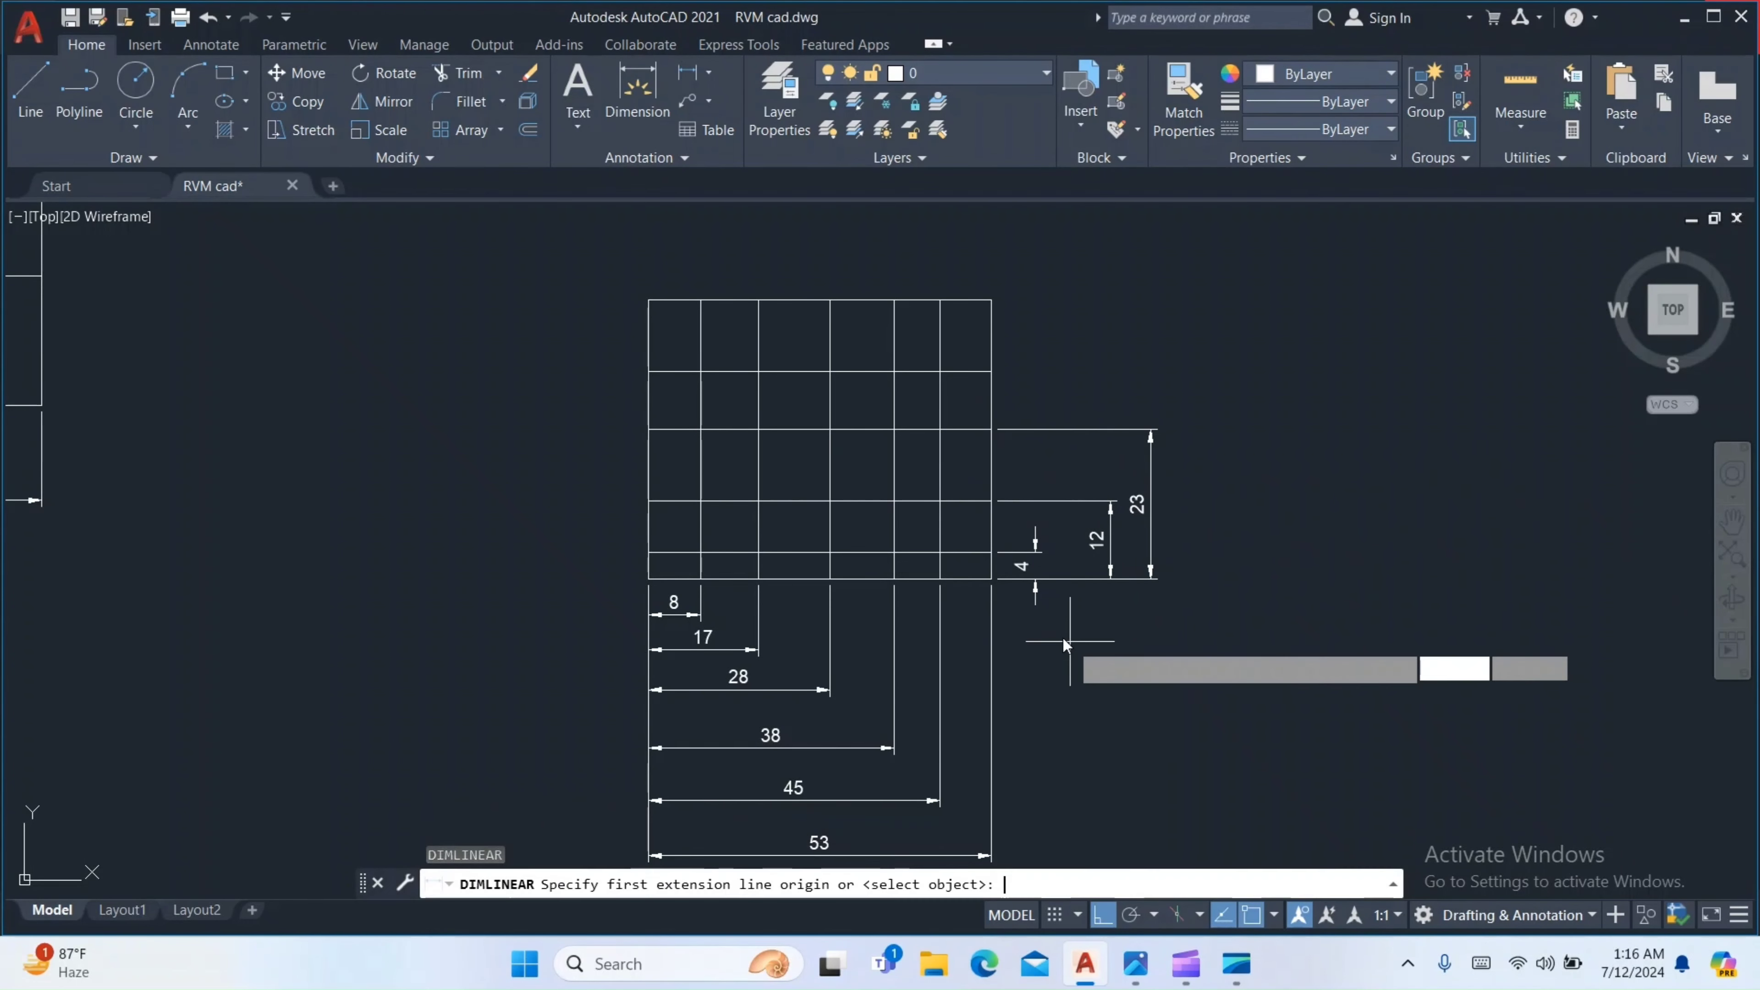
left_click(989, 579)
left_click(992, 376)
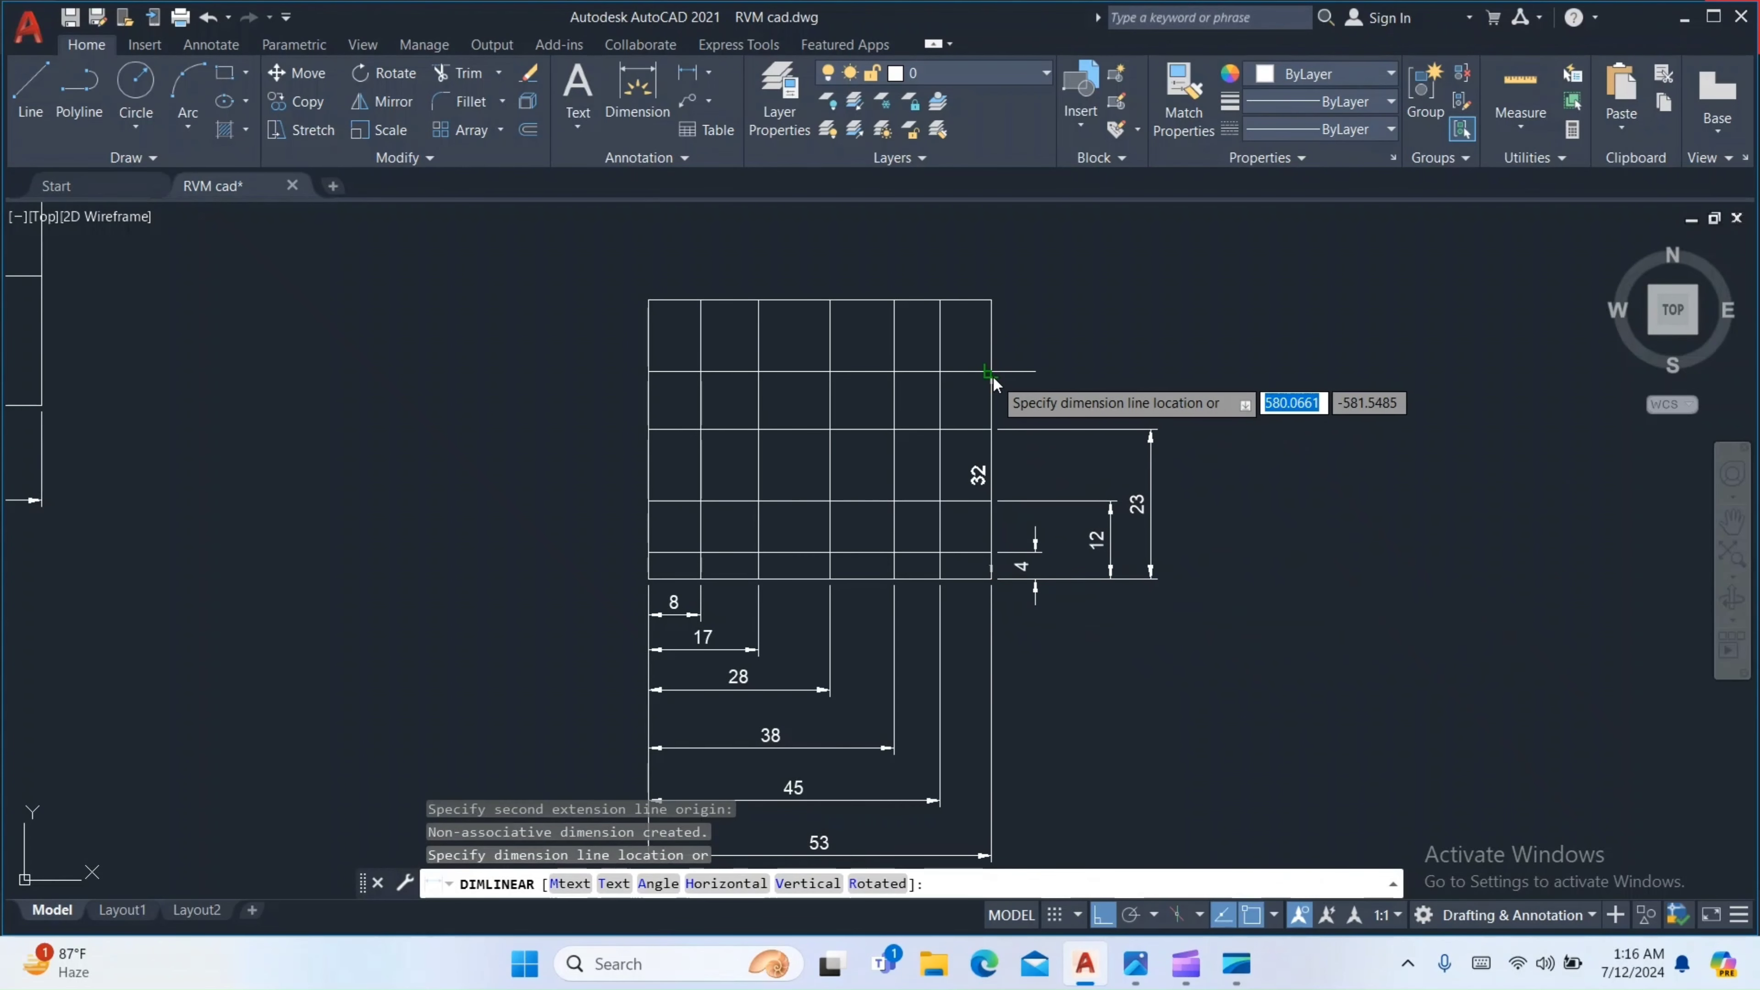
left_click(1190, 420)
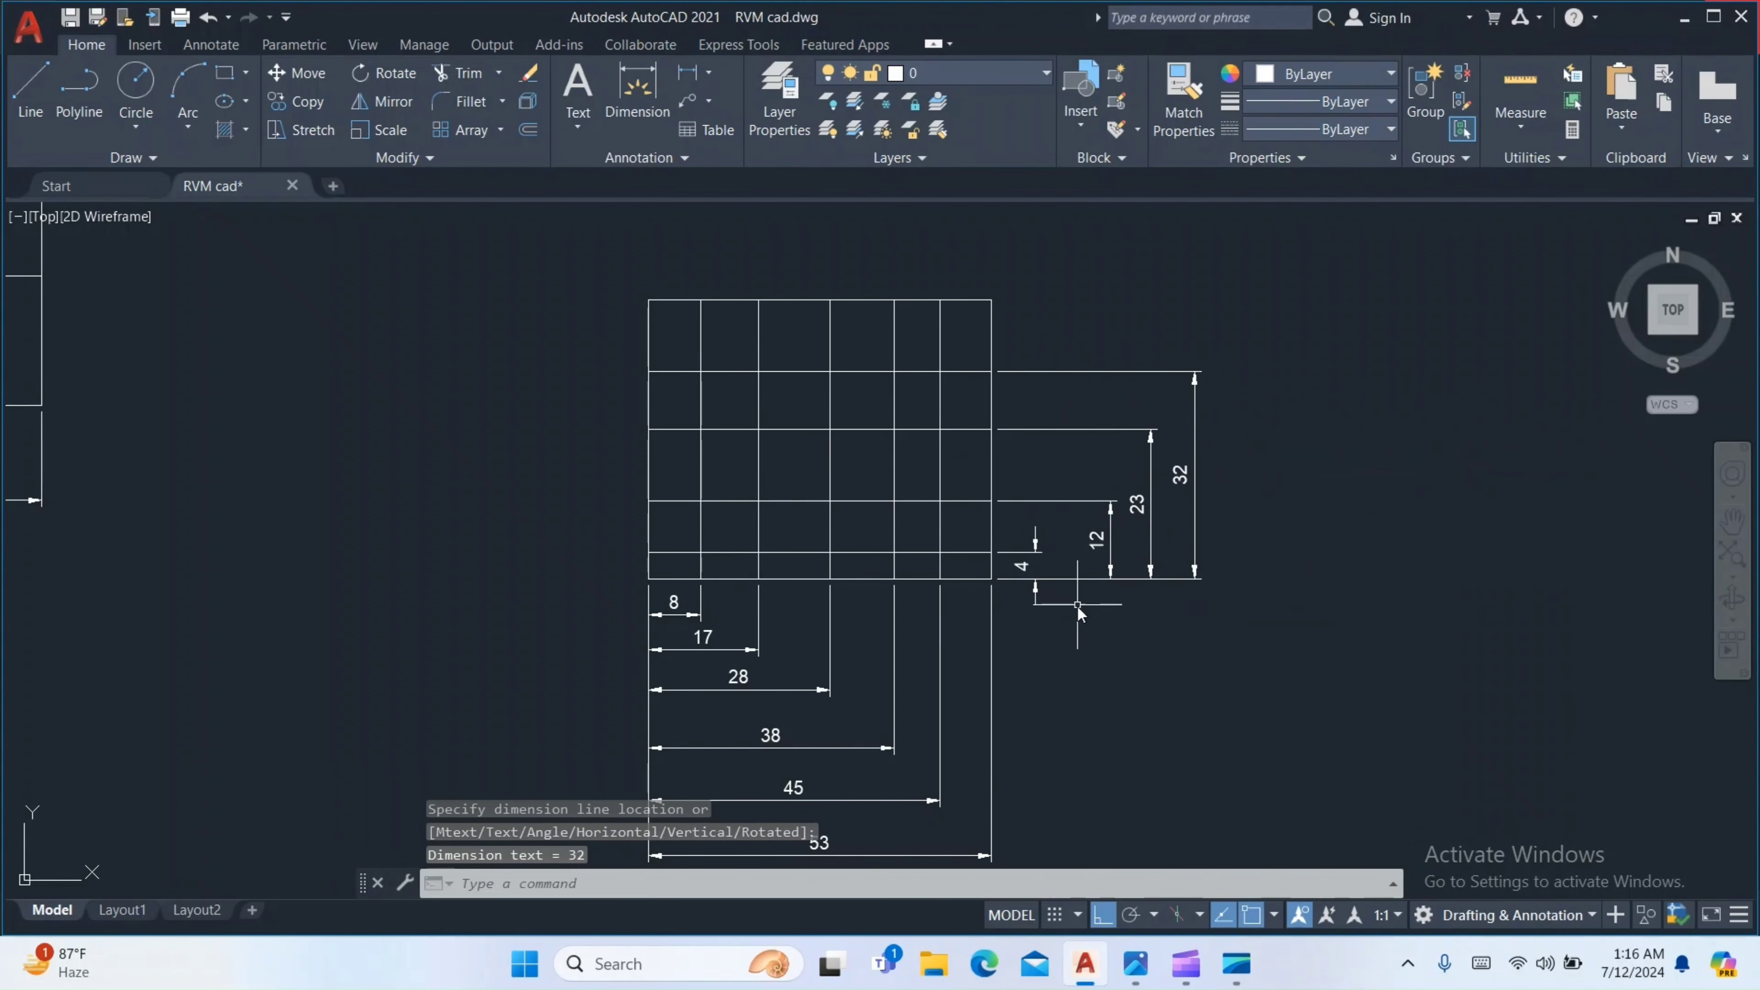
Dimension the plate's overall height between its two right-hand corners, placed outside all the other vertical dimensions
key("Return")
left_click(992, 578)
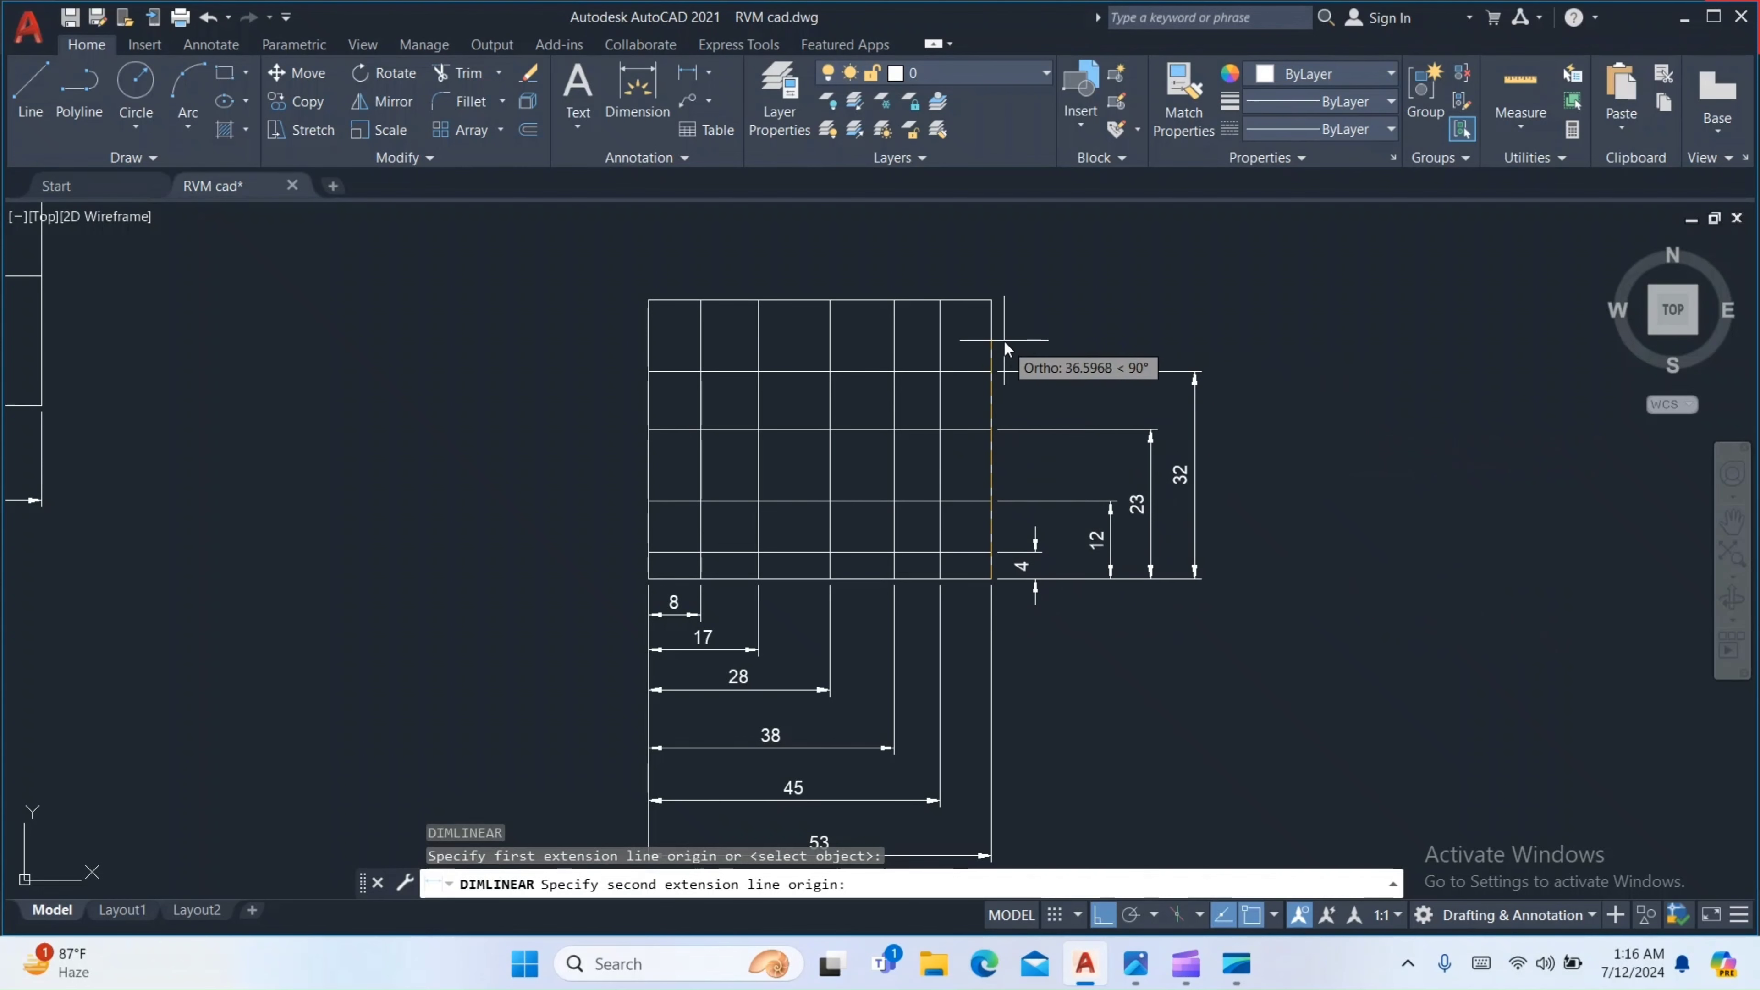
left_click(991, 299)
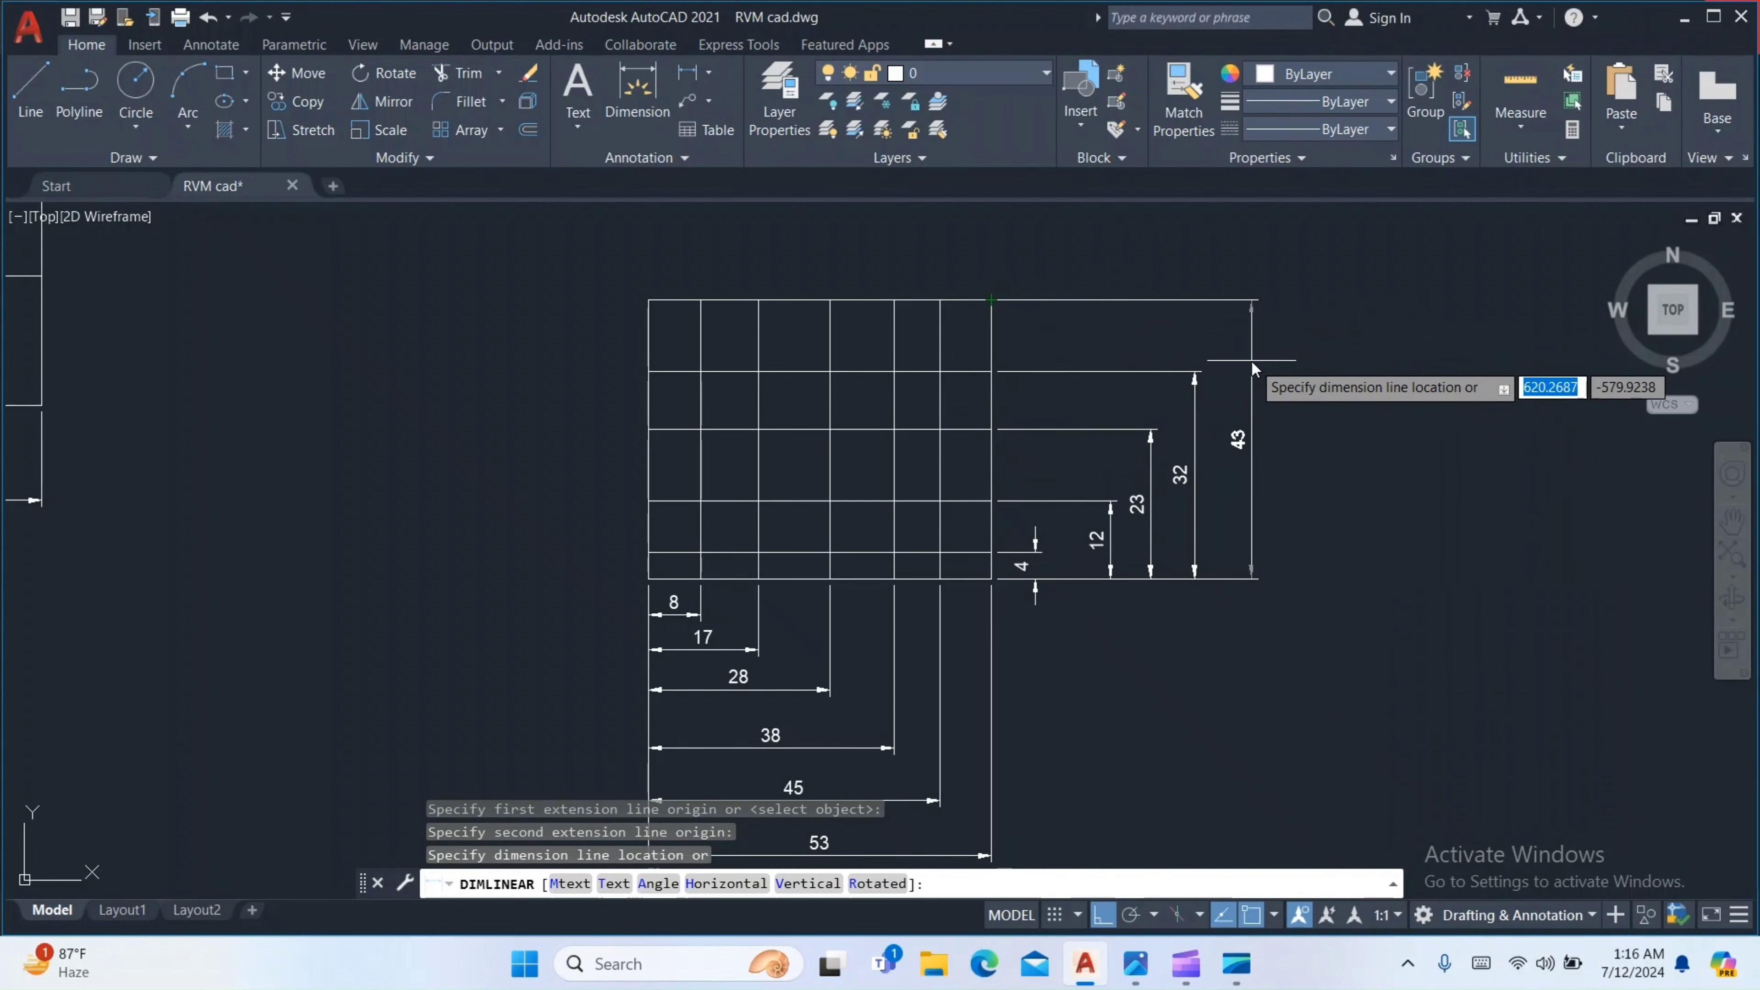
left_click(1231, 361)
mouse_move(1016, 607)
middle_mouse_down()
mouse_move(986, 560)
mouse_move(1012, 471)
mouse_move(1046, 570)
middle_mouse_up()
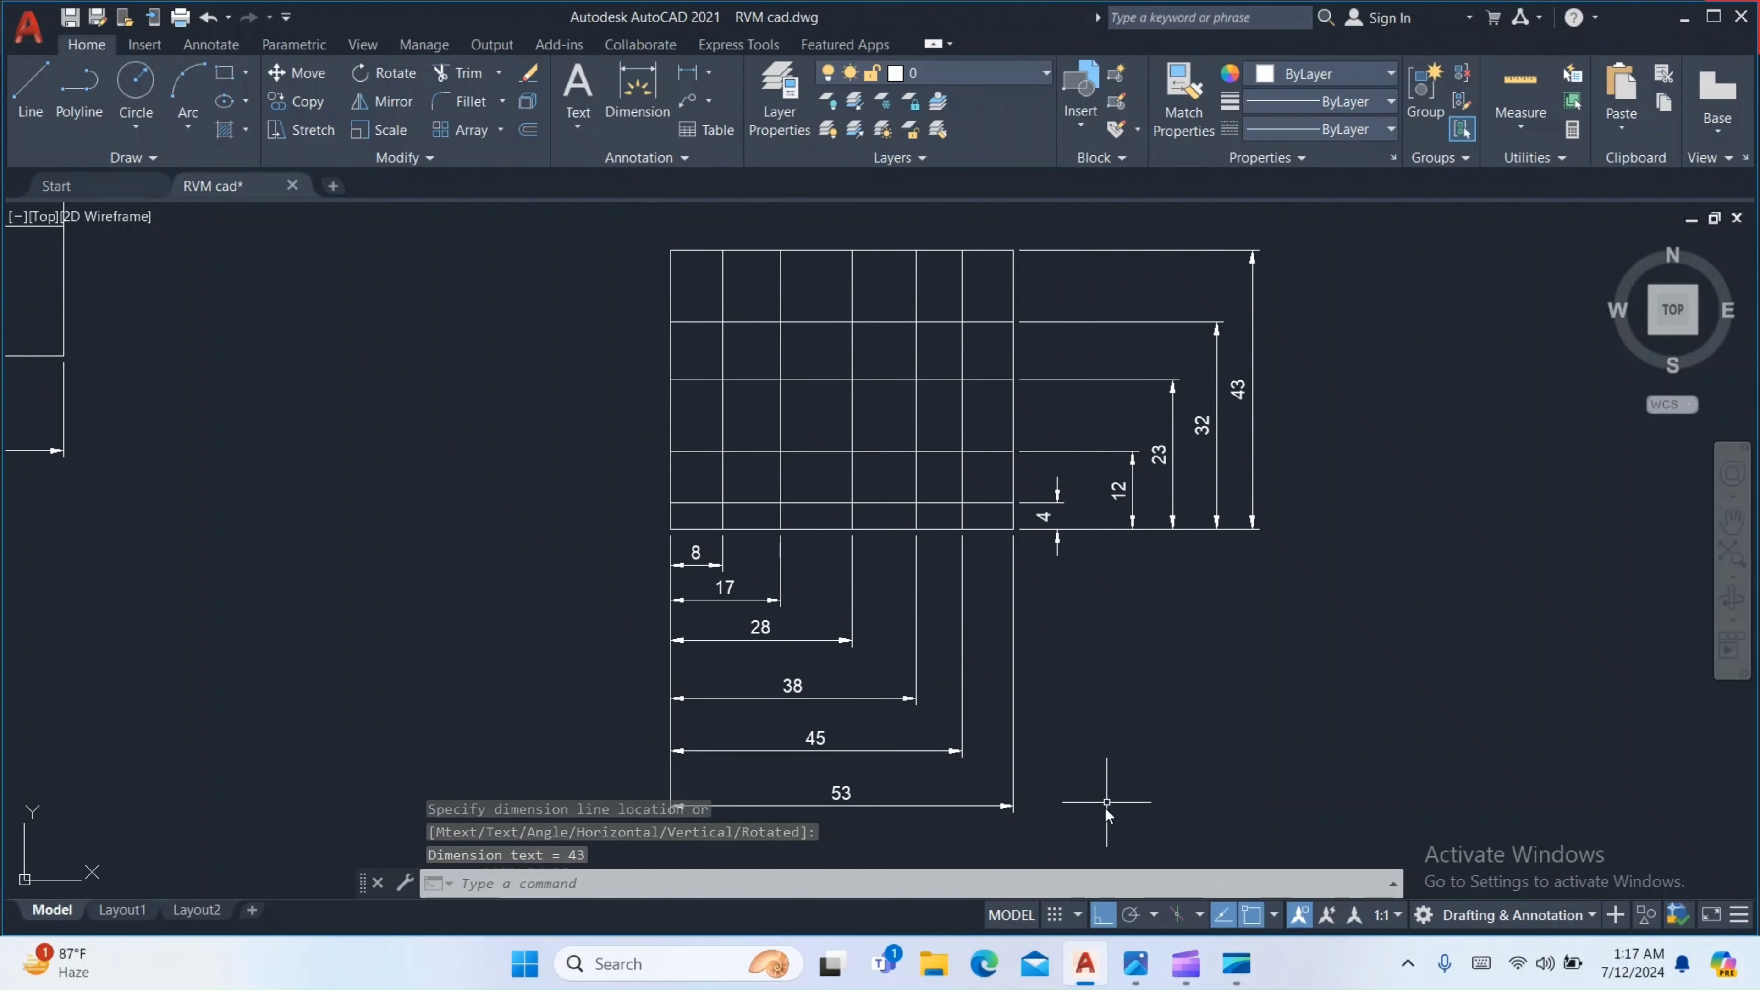
Check the hole radii in the Photos reference drawing, then draw a radius 4 circle in AutoCAD where the first vertical and third horizontal centre lines cross
left_click(1135, 964)
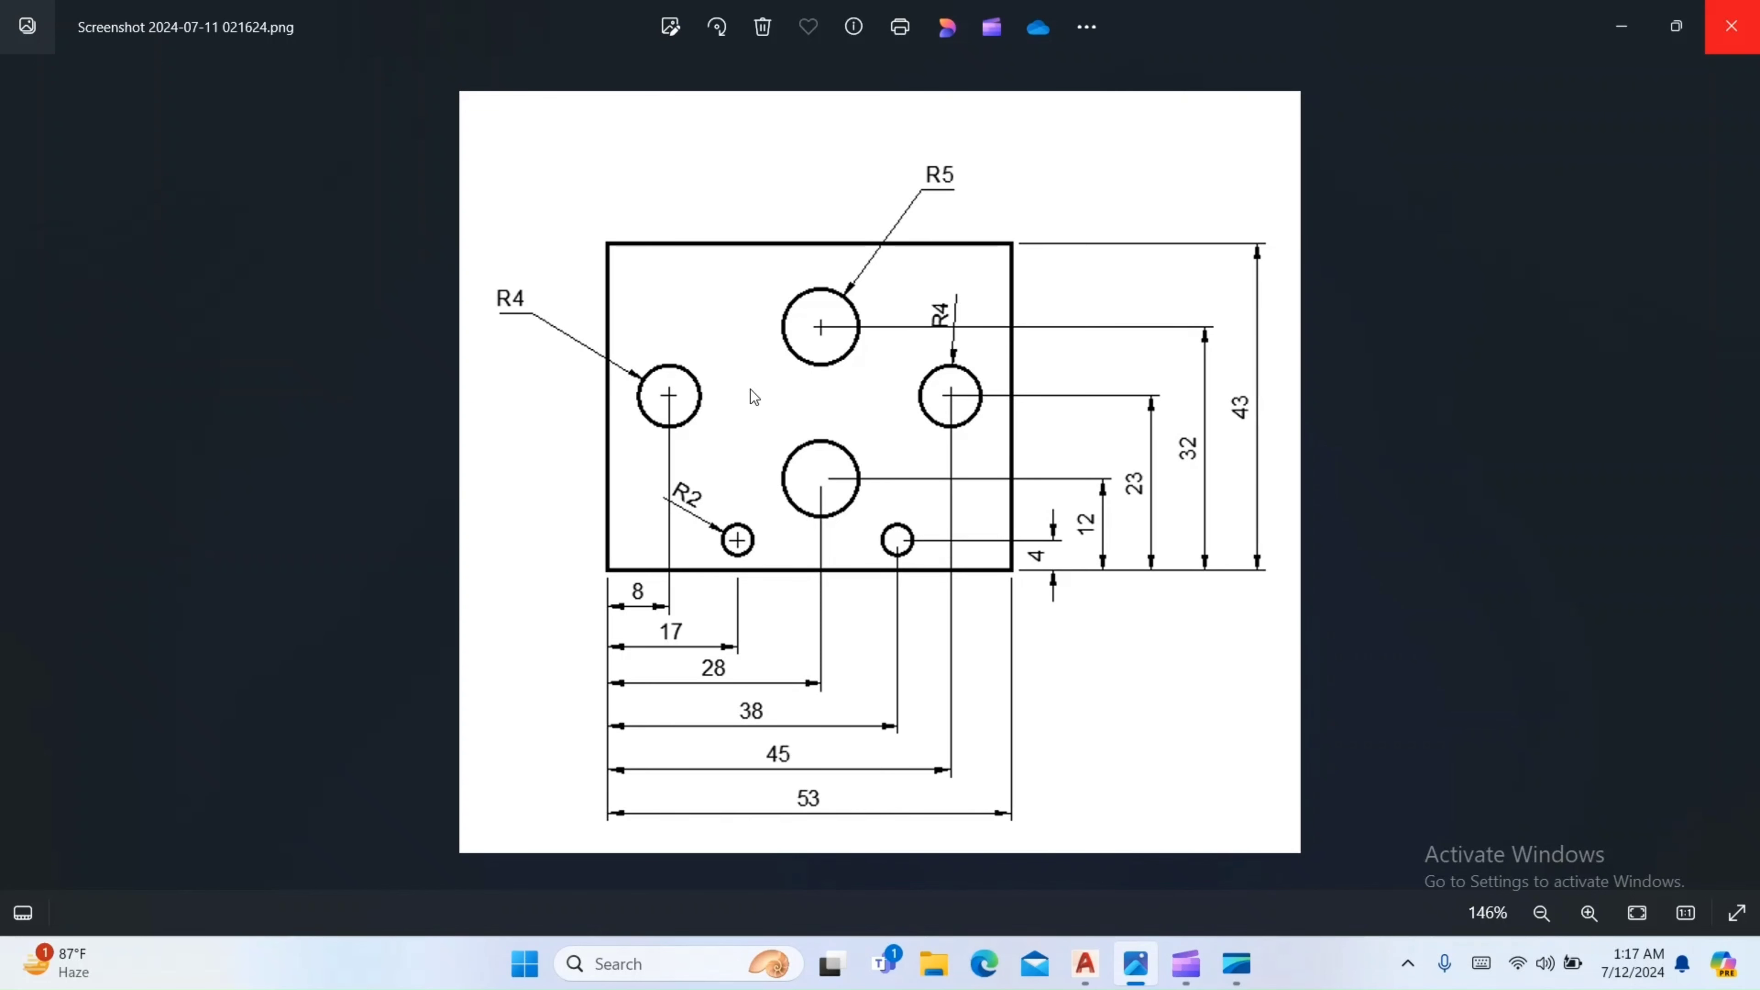
left_click(1085, 964)
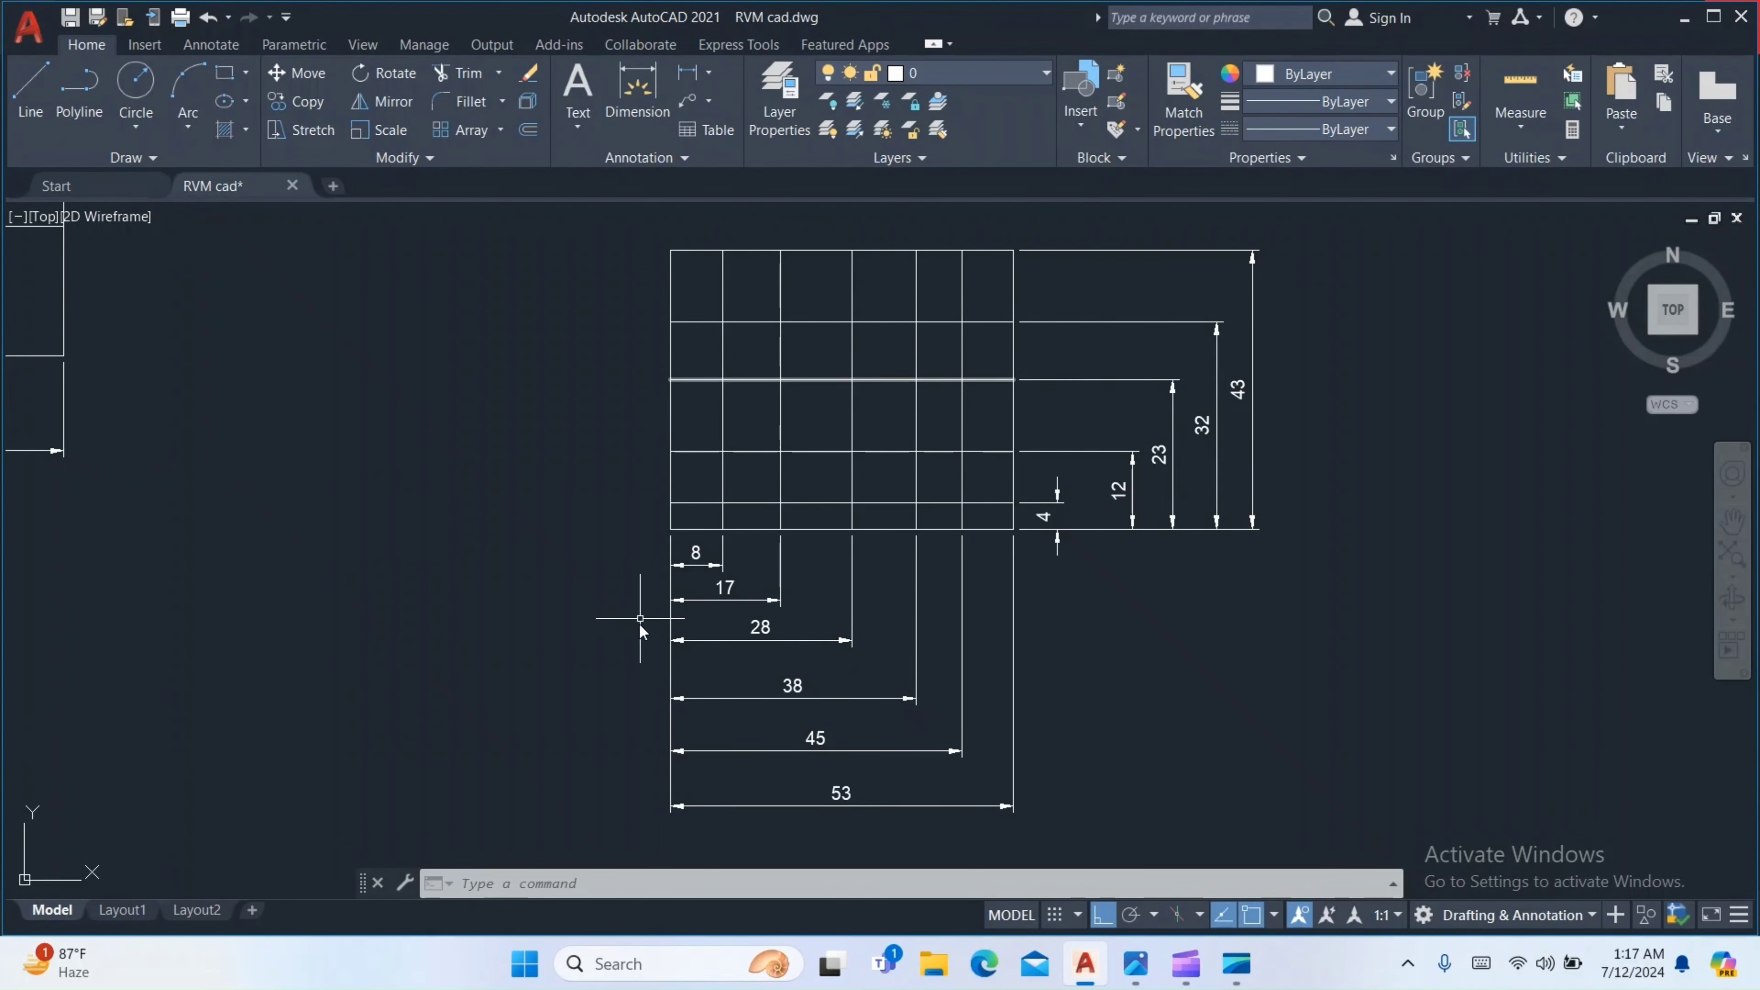
type("c")
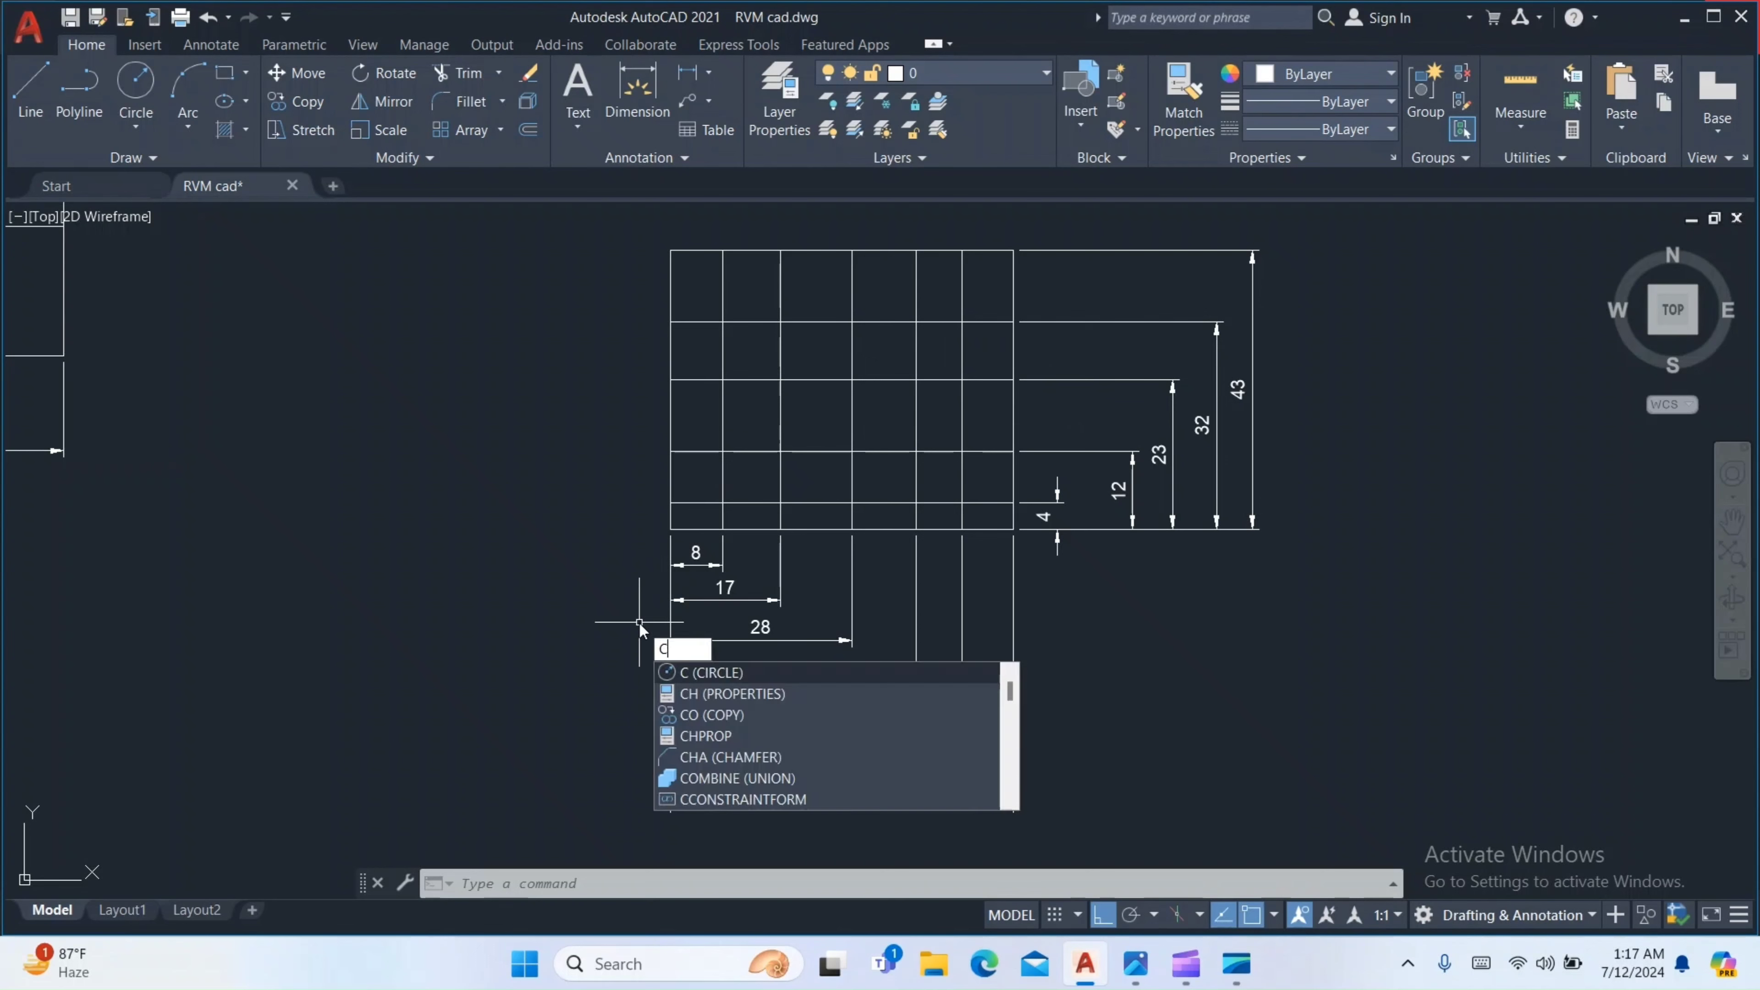
key("Return")
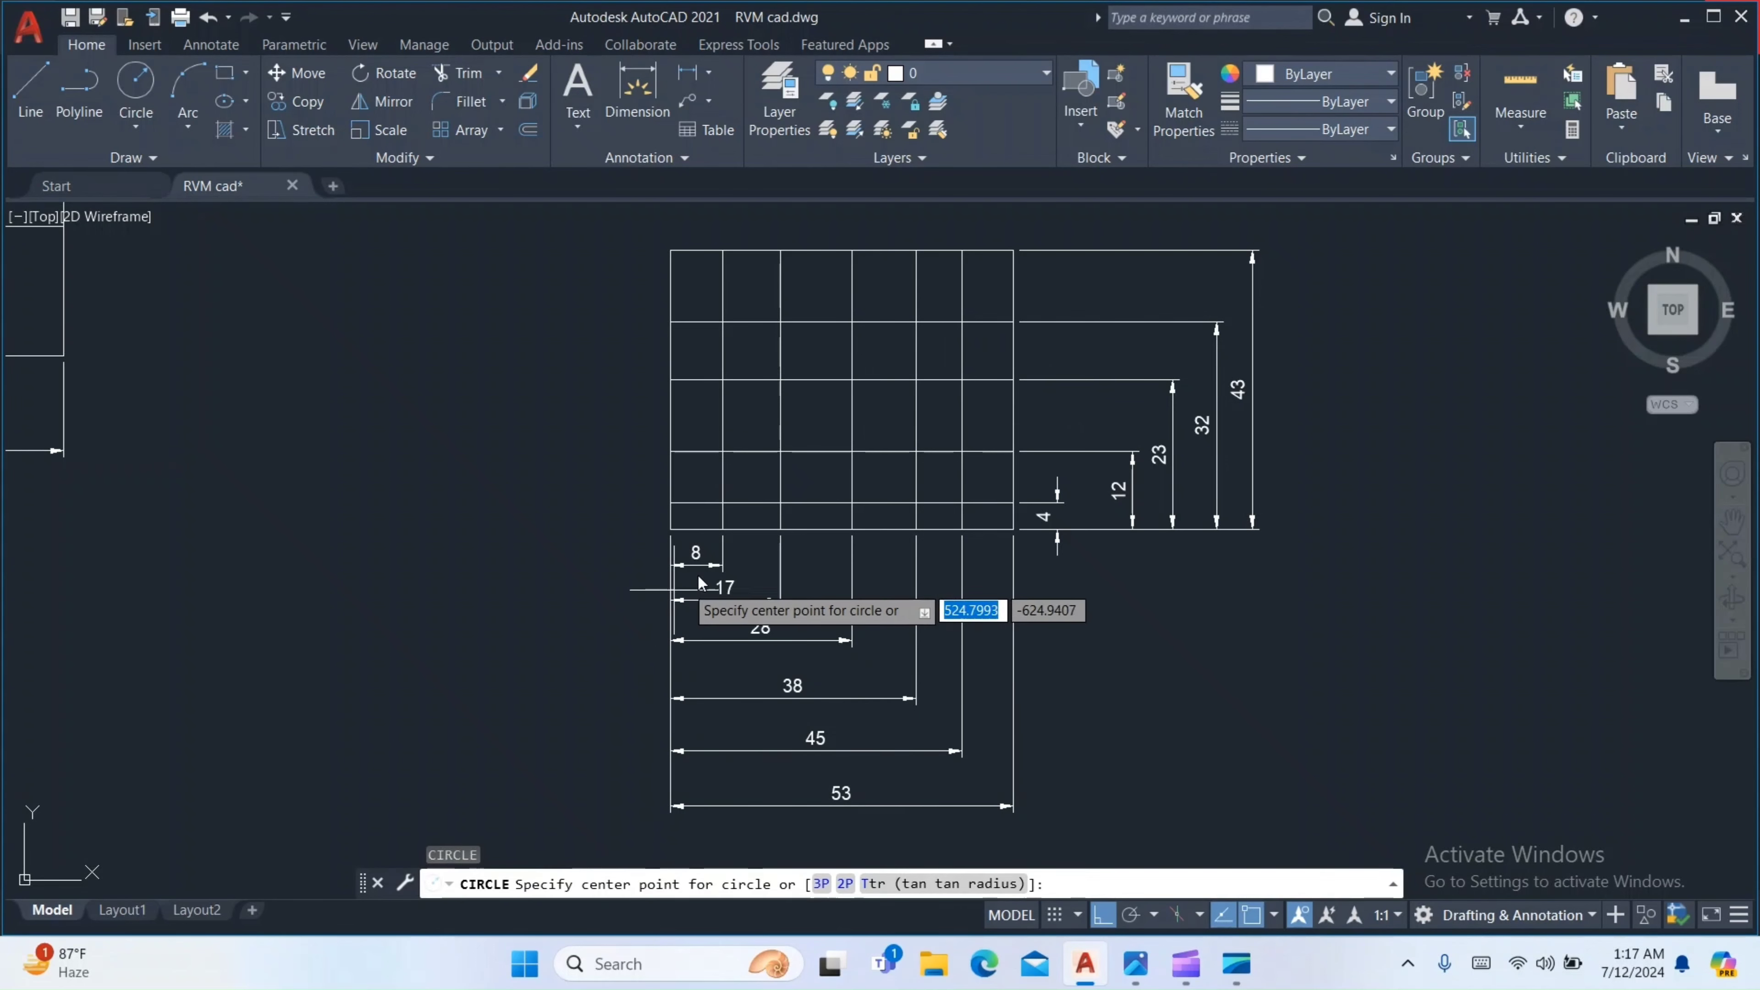
left_click(722, 380)
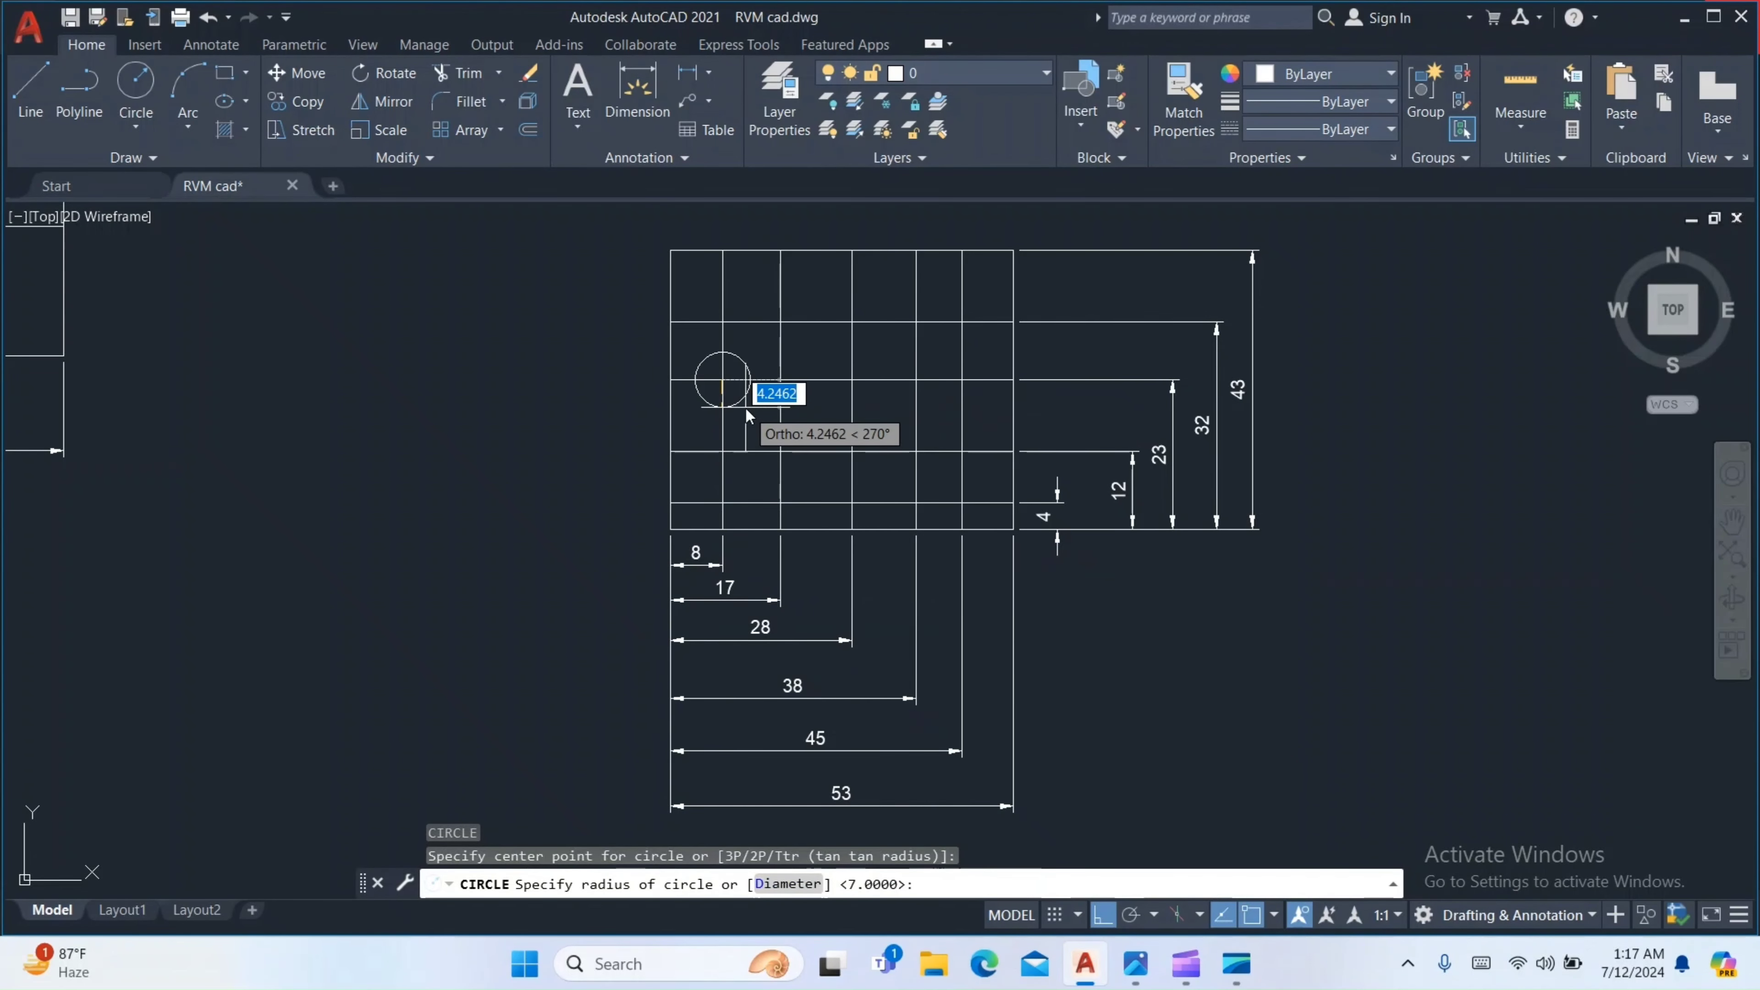
type("4")
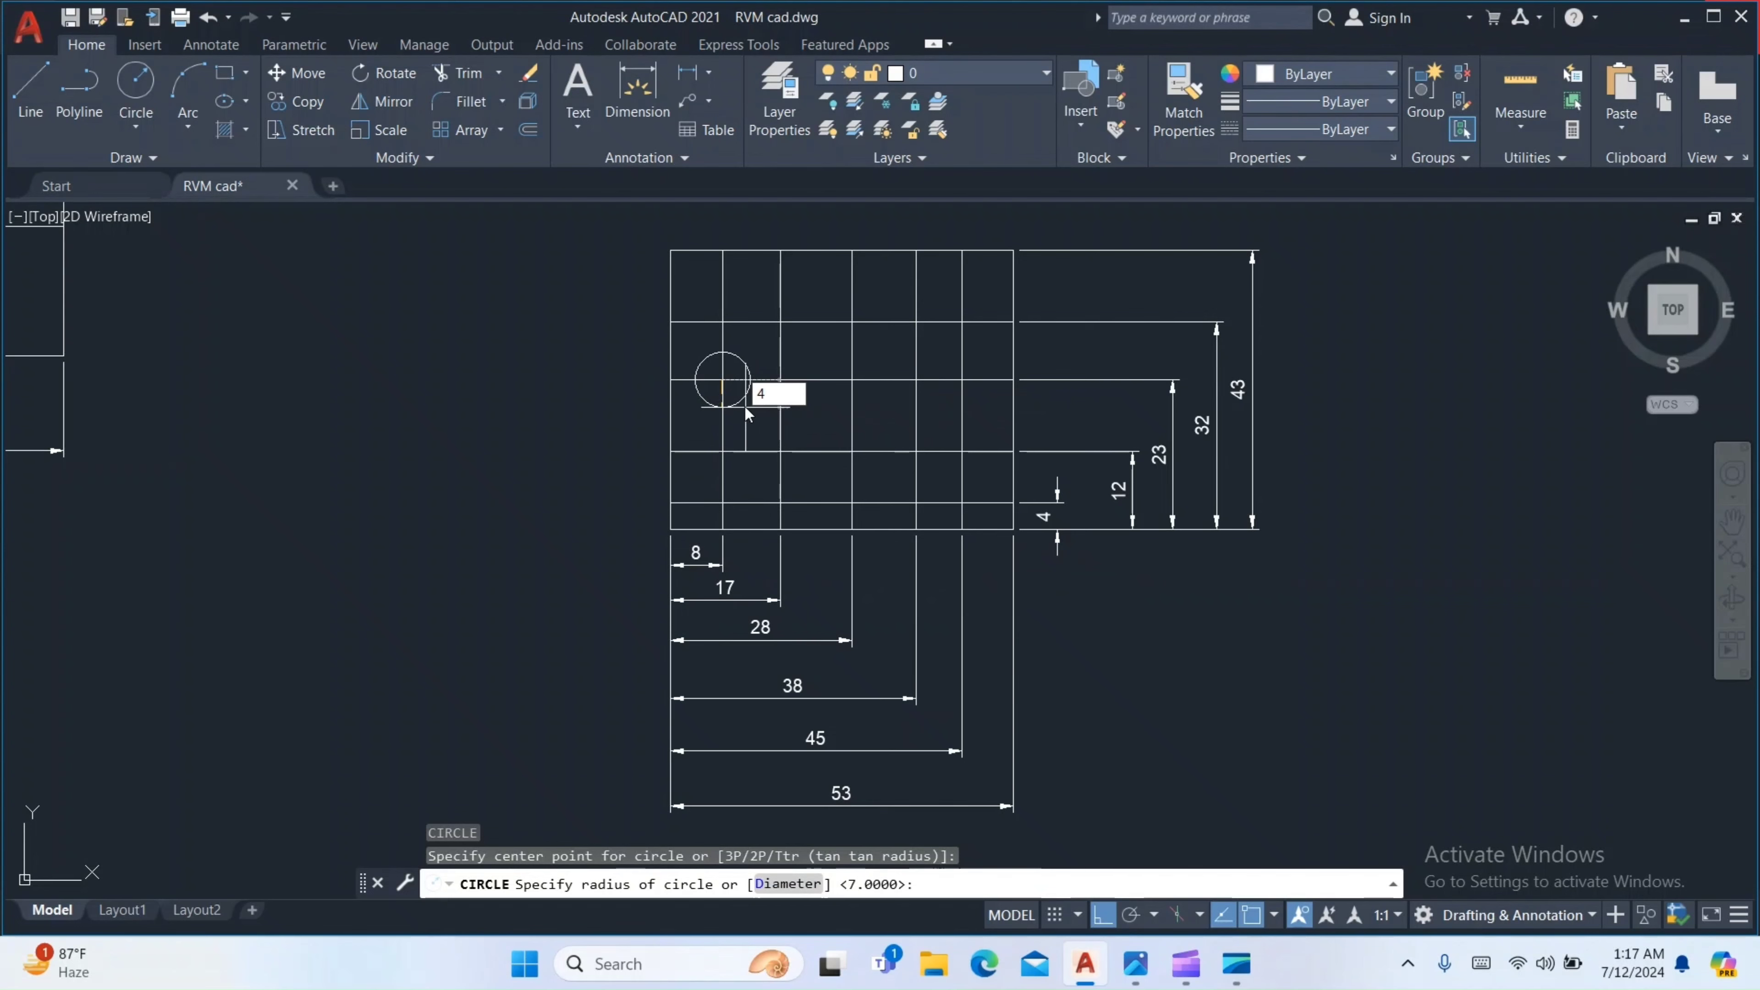
key("Return")
Check the Photos reference drawing, then copy the radius 4 circle in AutoCAD to where the fifth vertical and third horizontal centre lines cross
left_click(1135, 964)
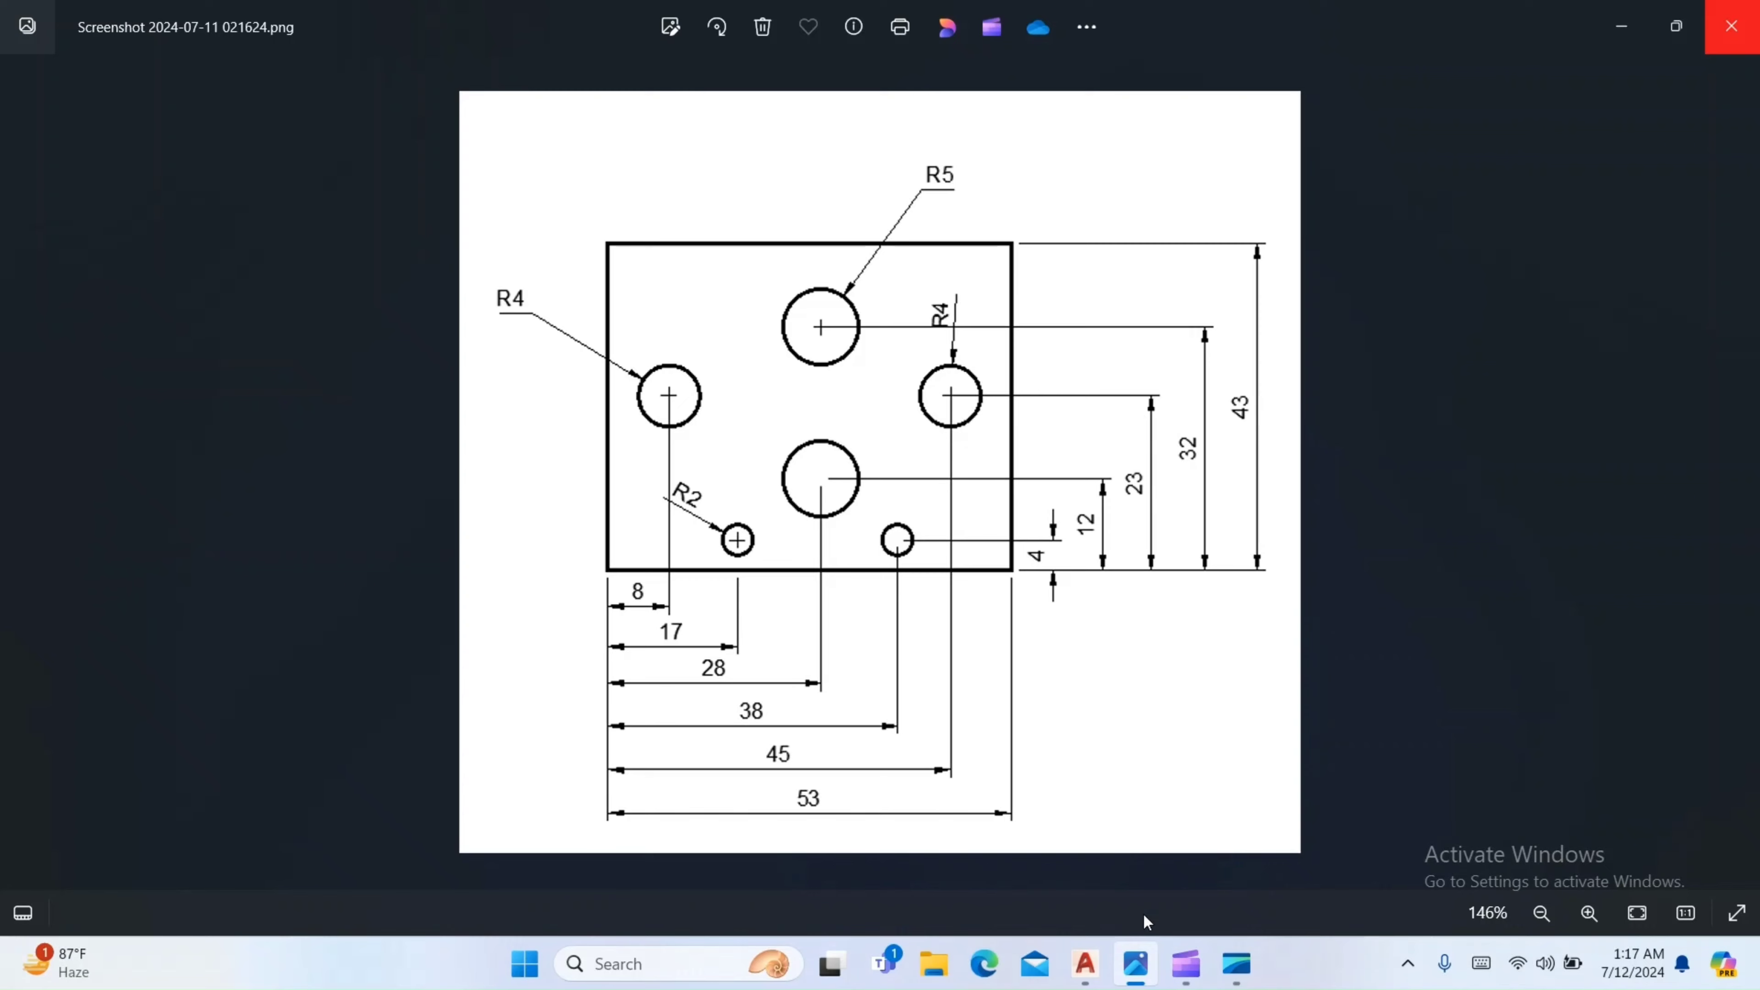
left_click(1085, 964)
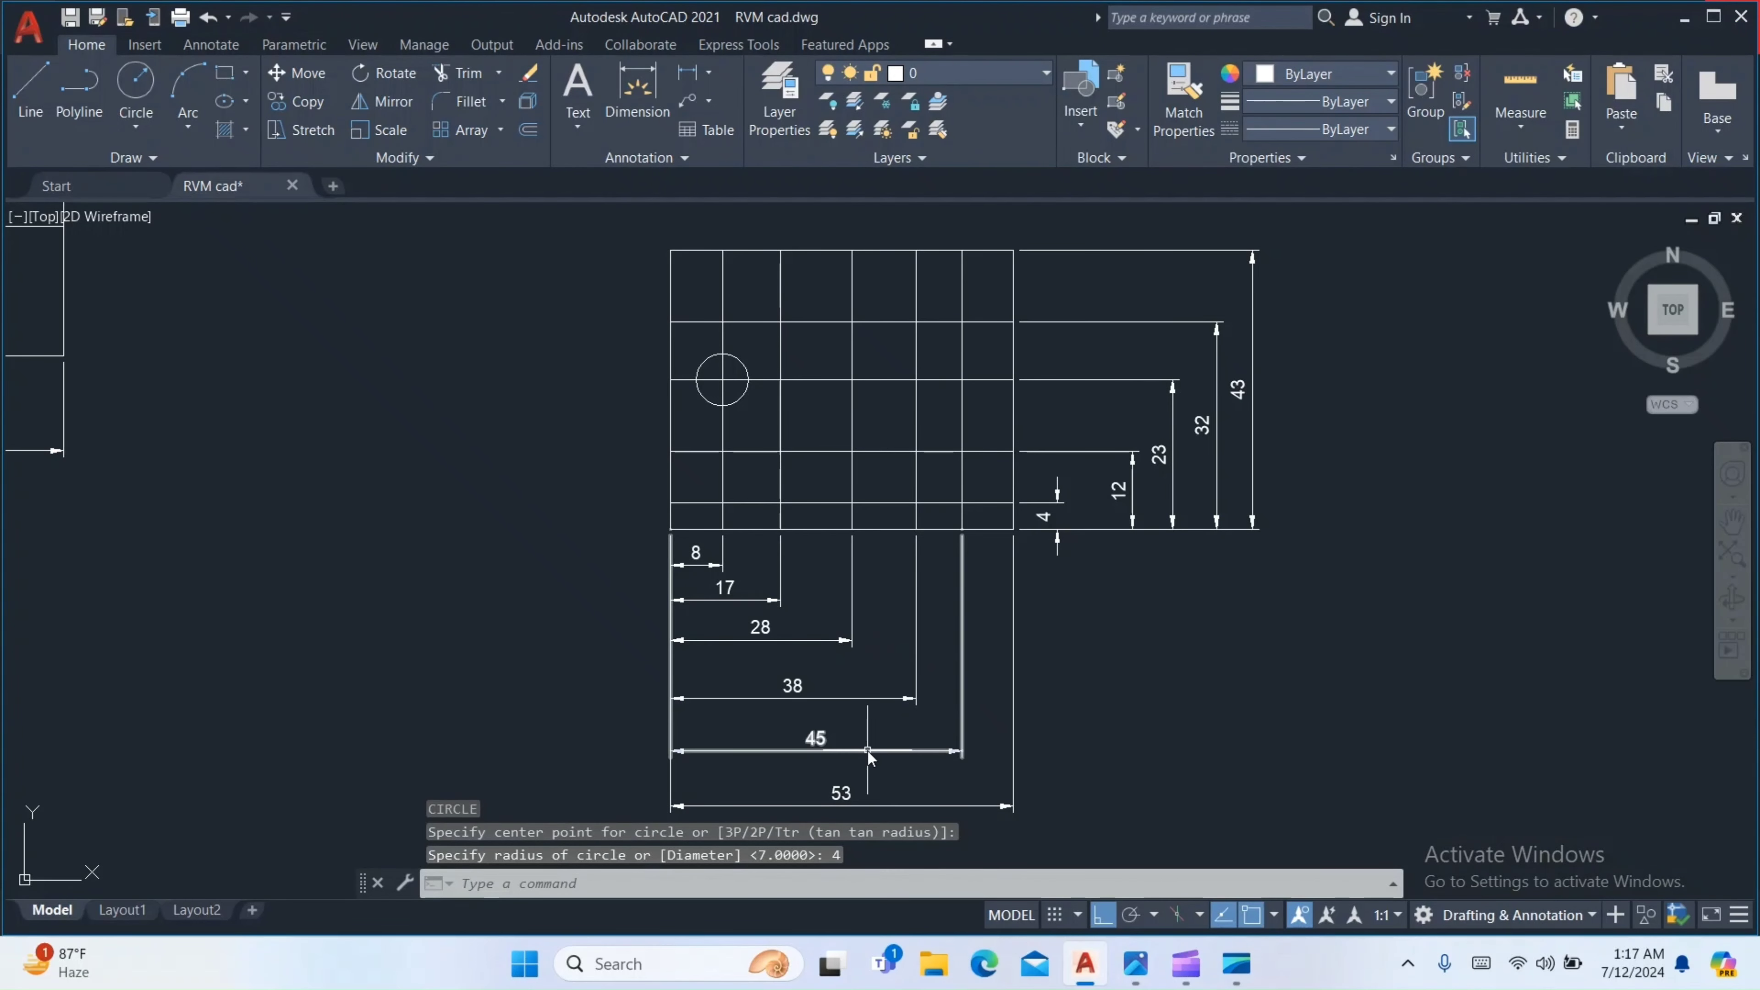
left_click(752, 406)
left_click(719, 475)
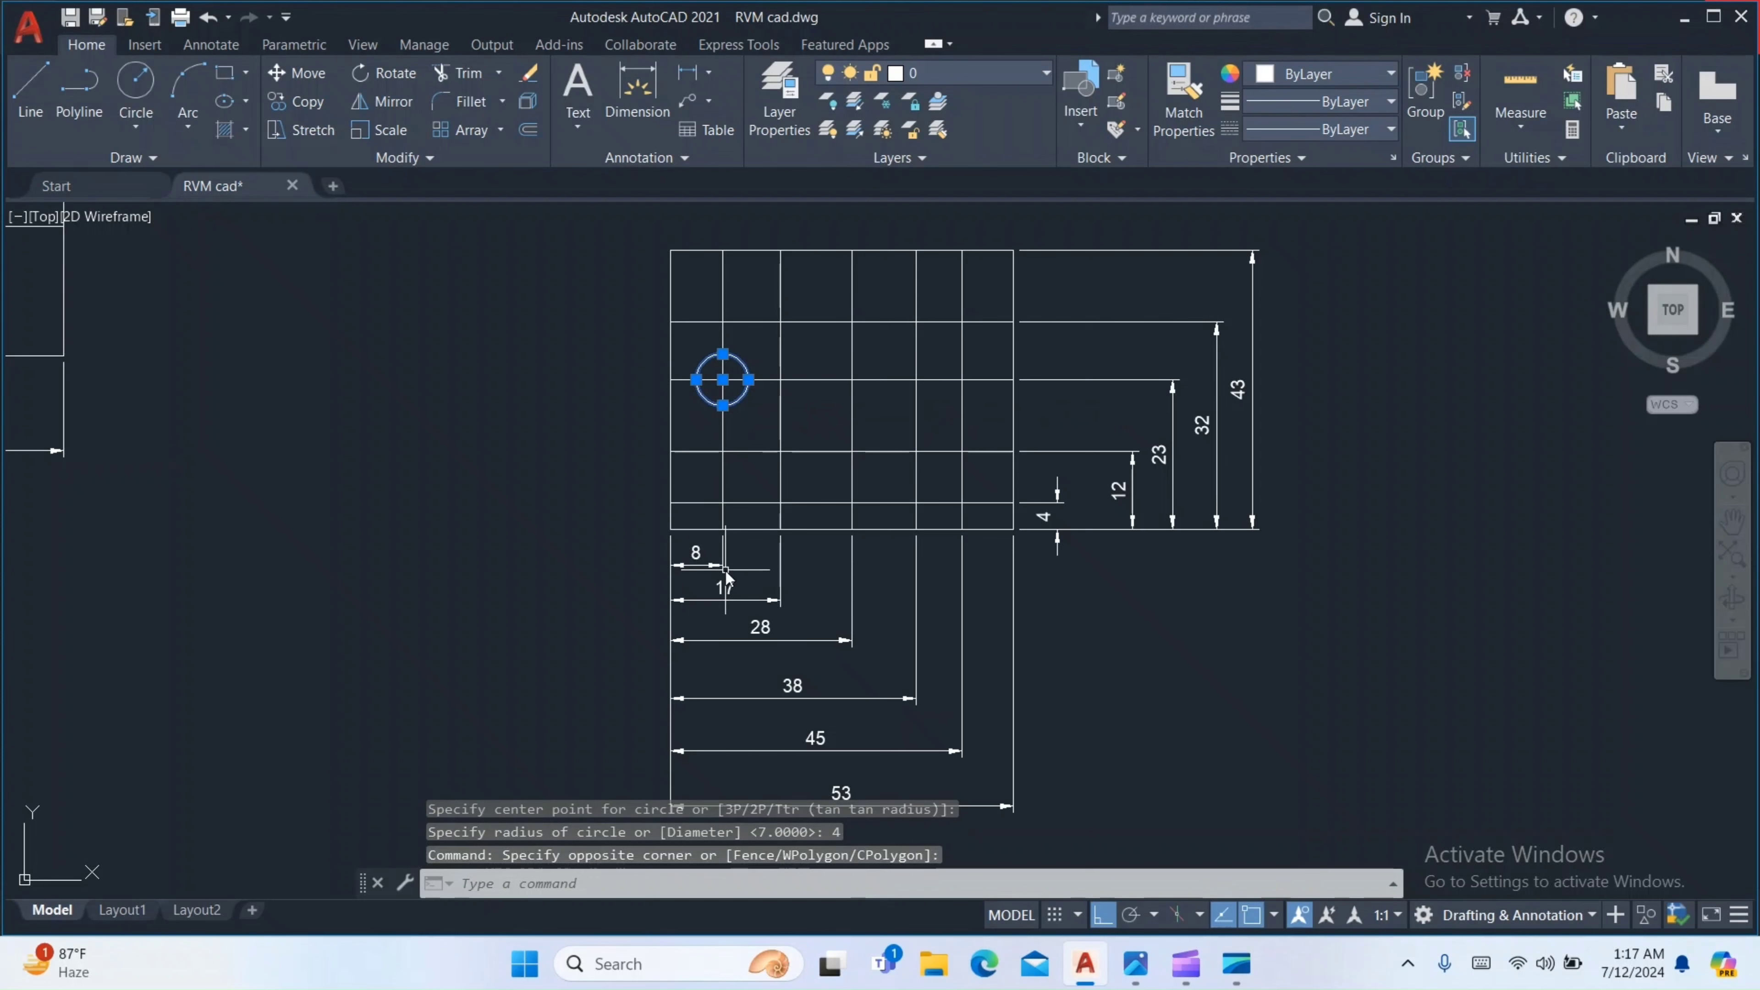
type("co")
key("Return")
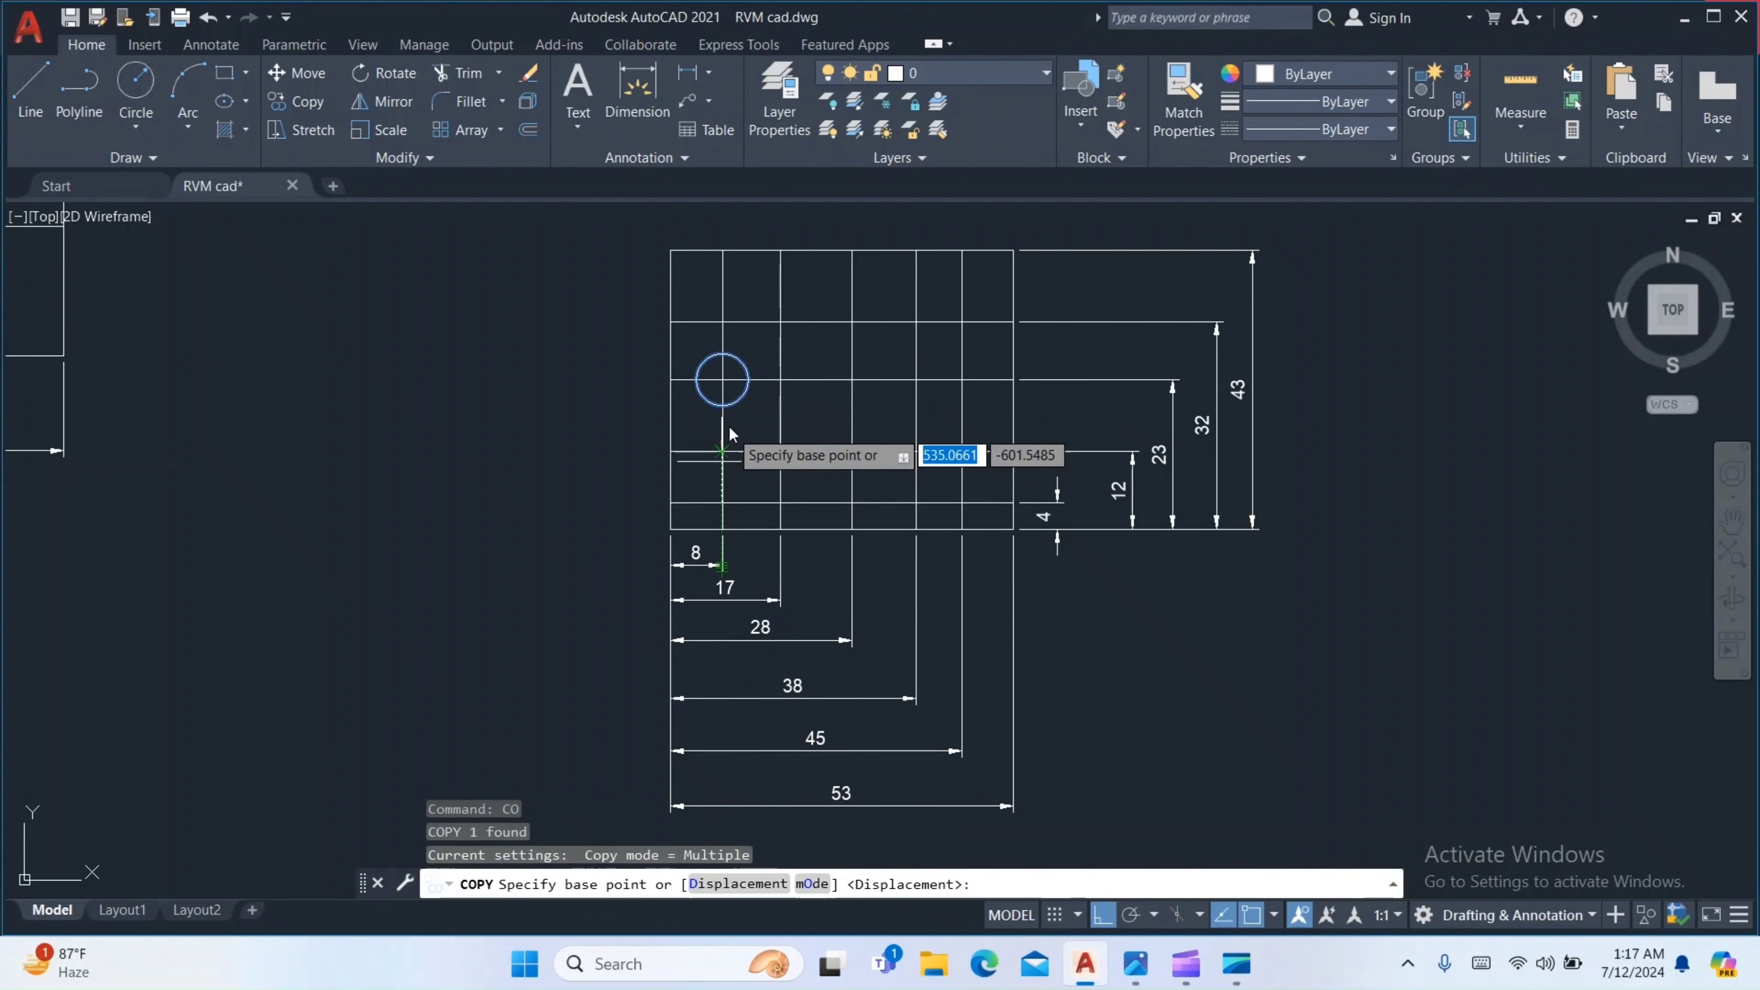
left_click(721, 380)
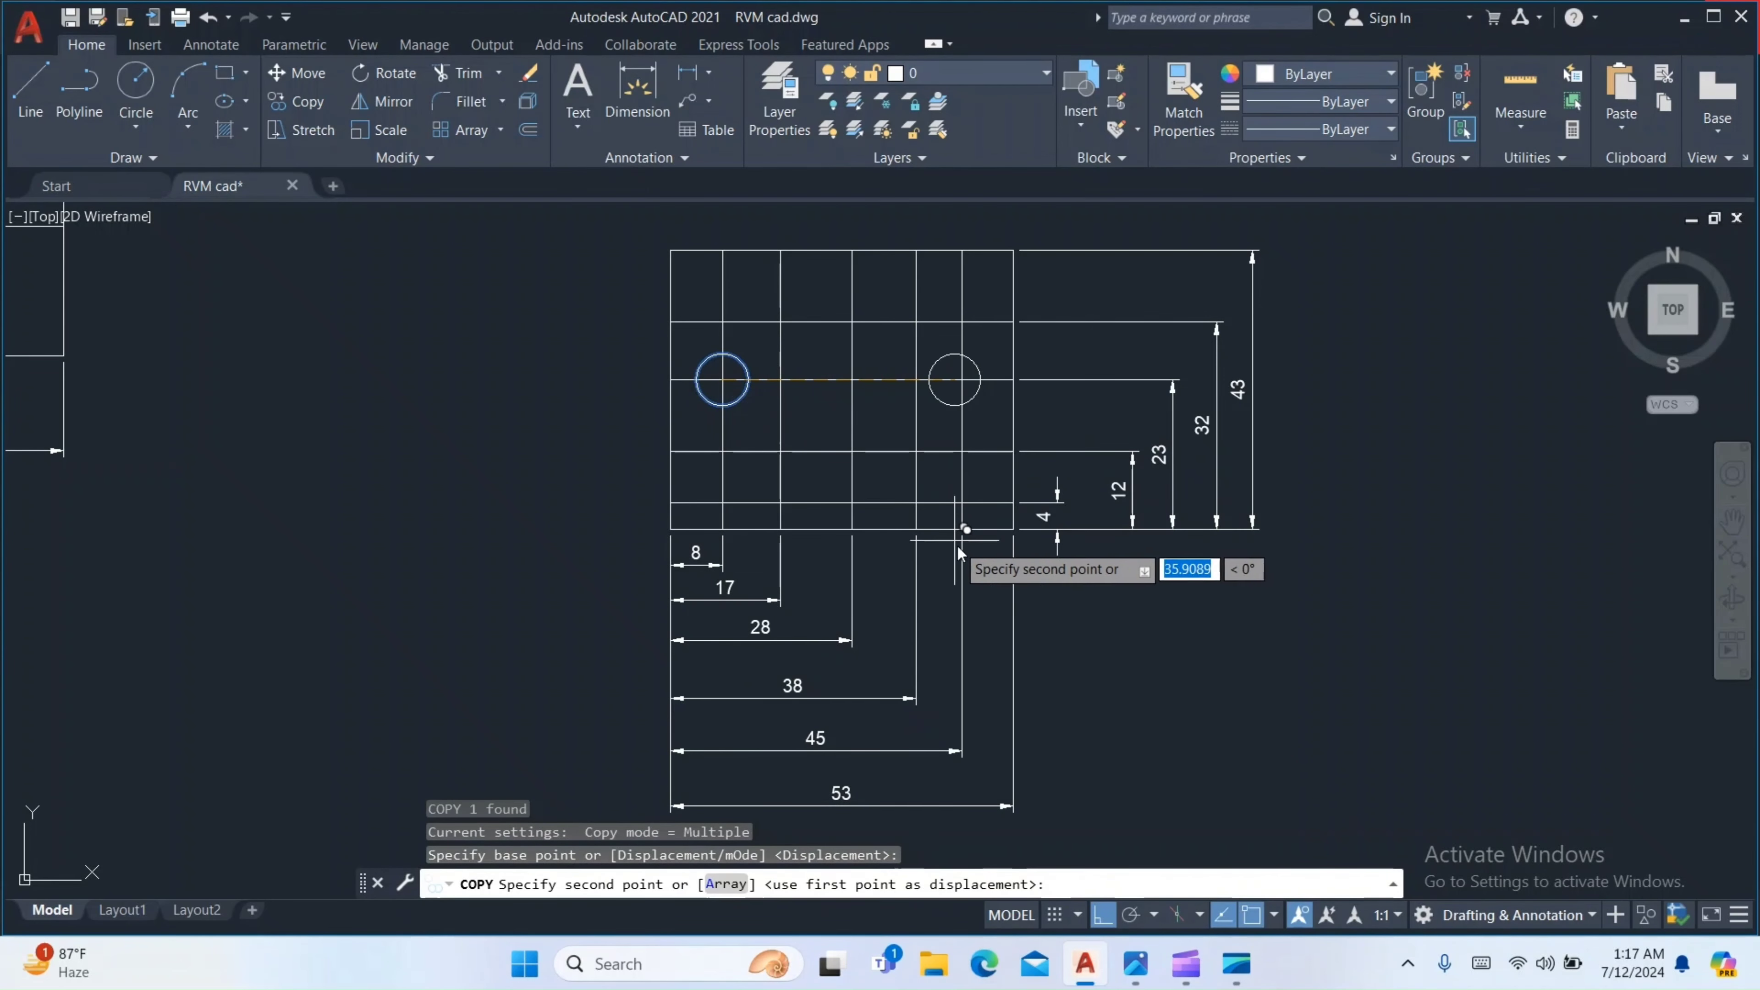
left_click(961, 381)
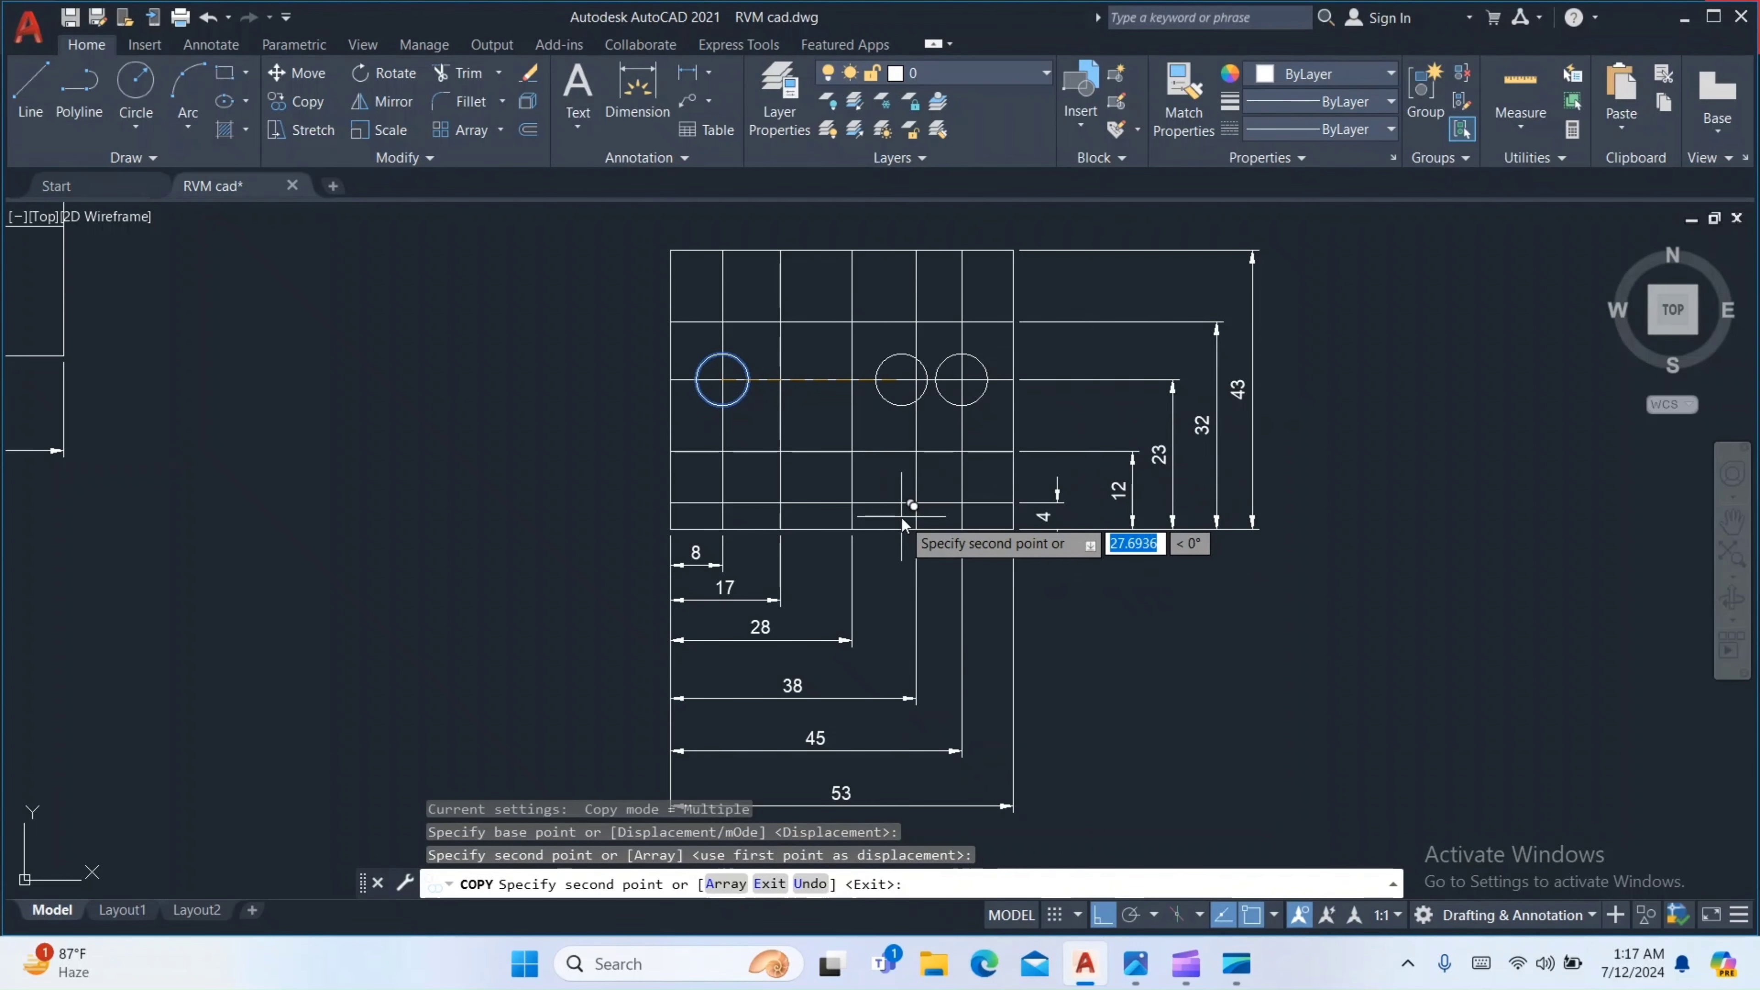
key("Escape")
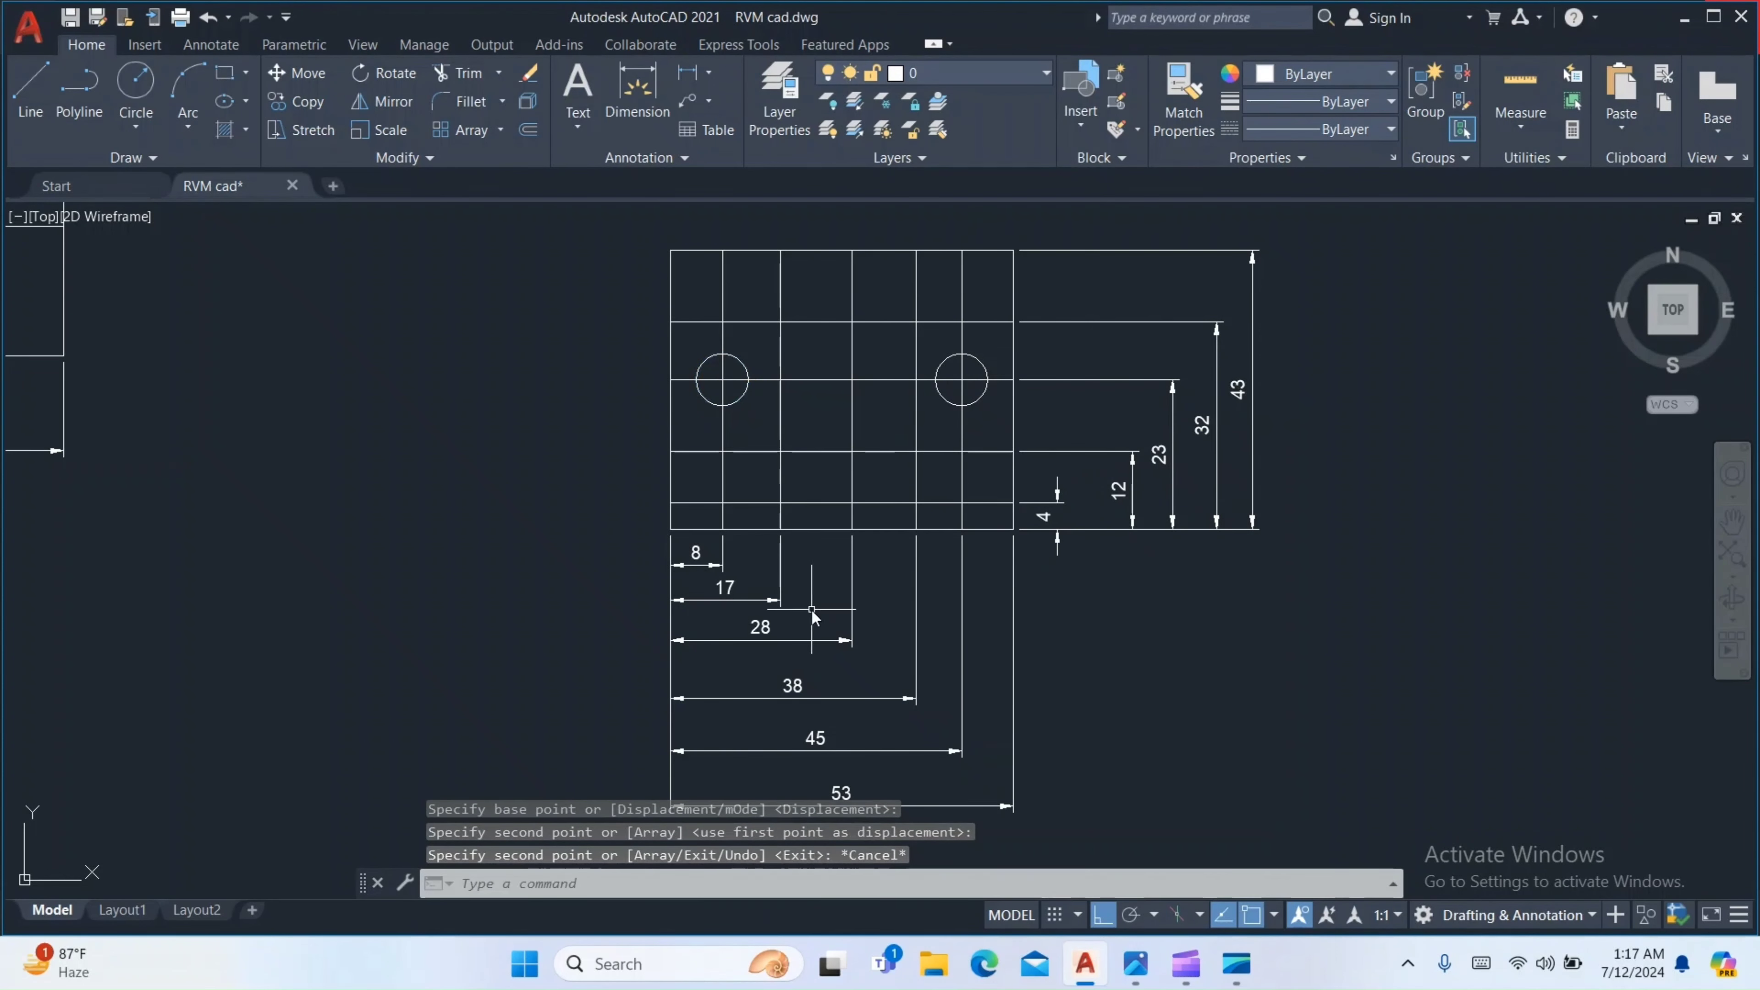
Check the small hole's radius in Photos, then draw a radius 2 circle in AutoCAD where the second vertical and lowest horizontal centre lines cross
left_click(1135, 963)
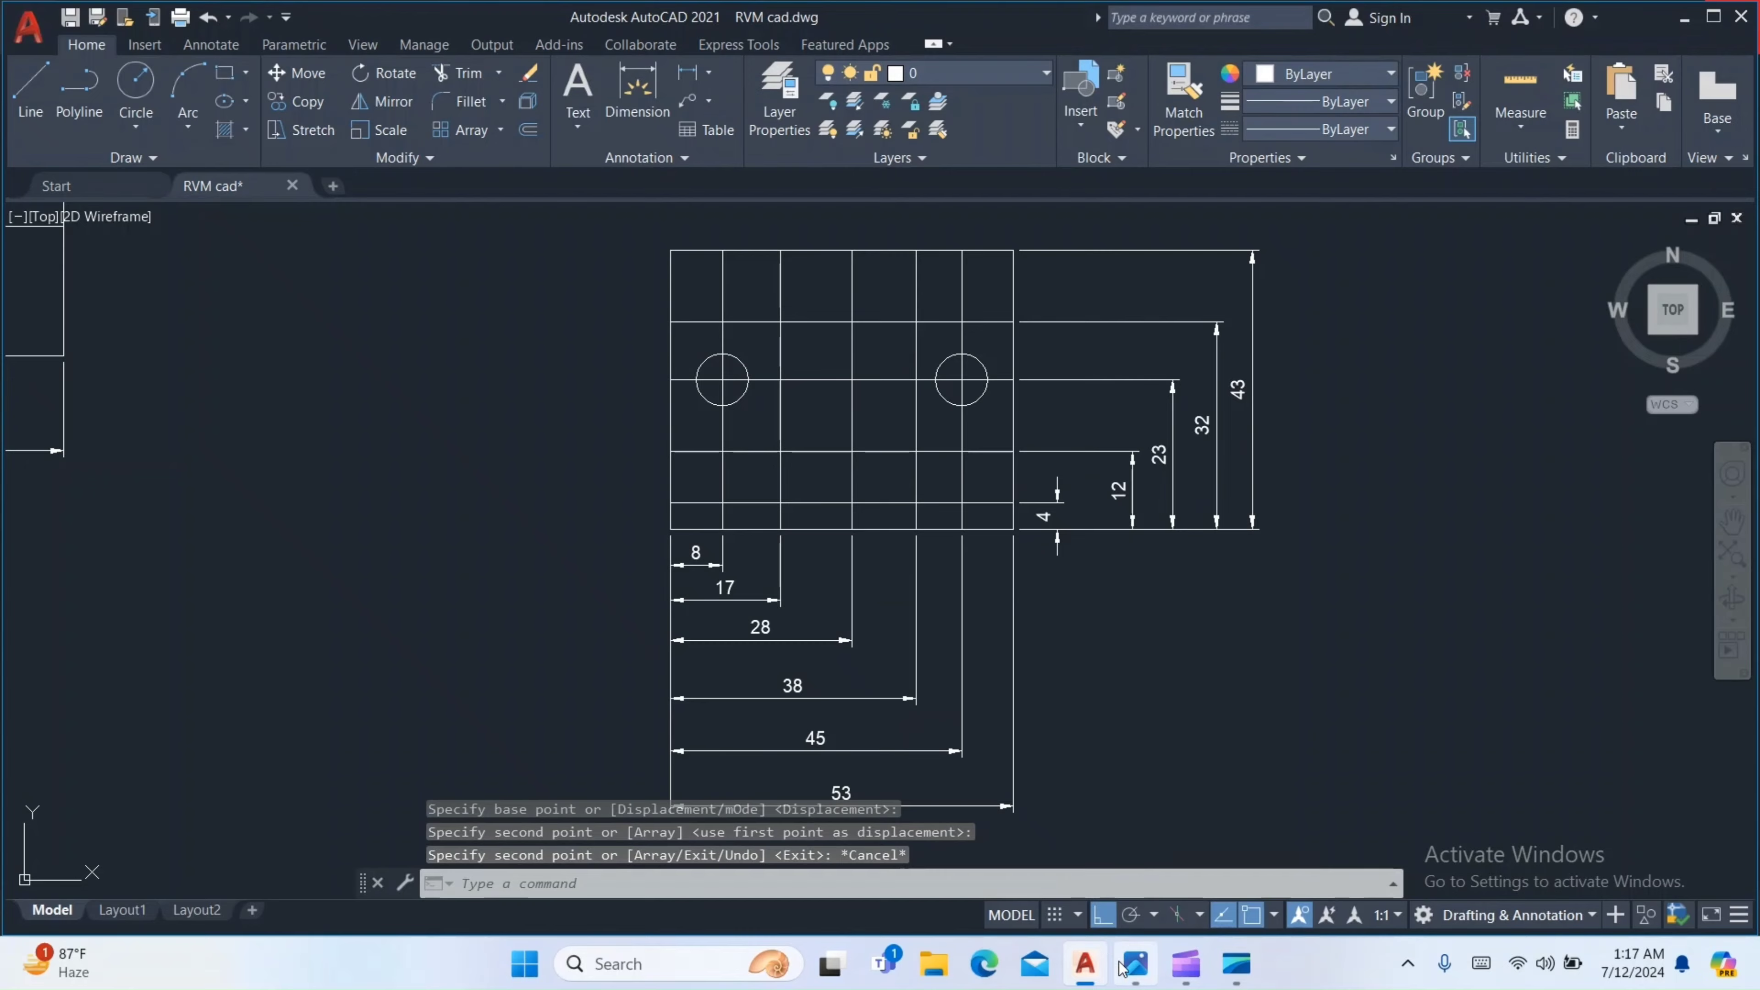
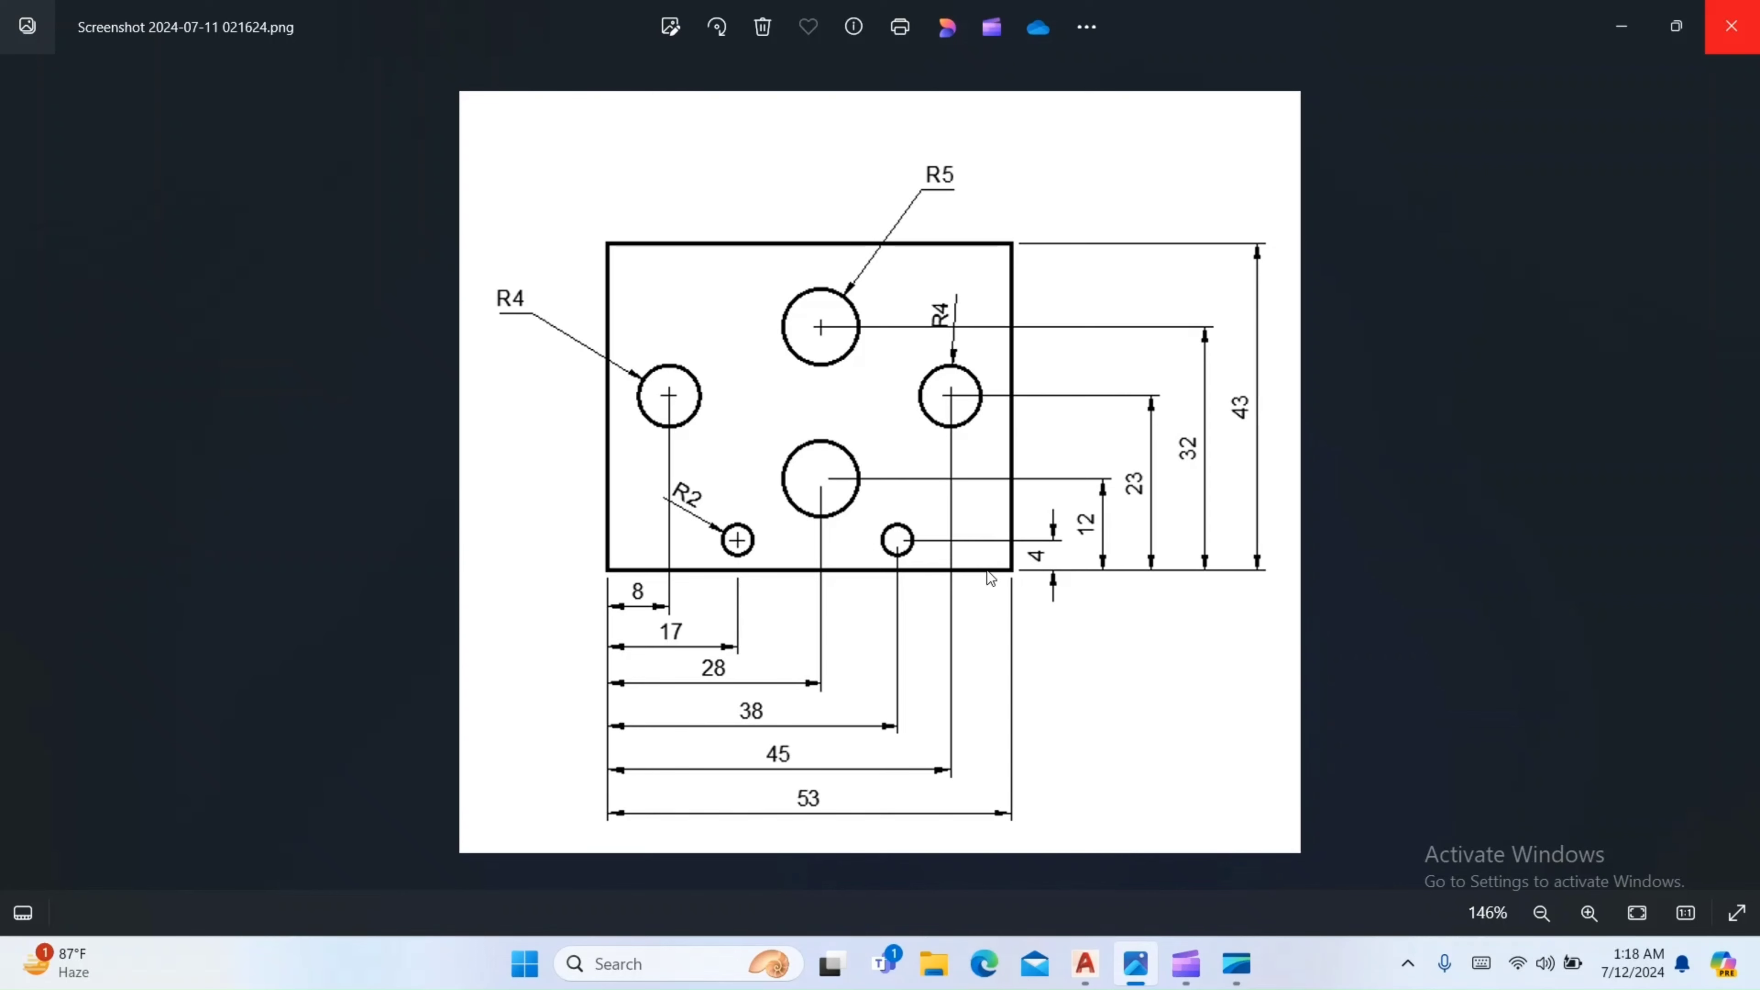
left_click(1082, 965)
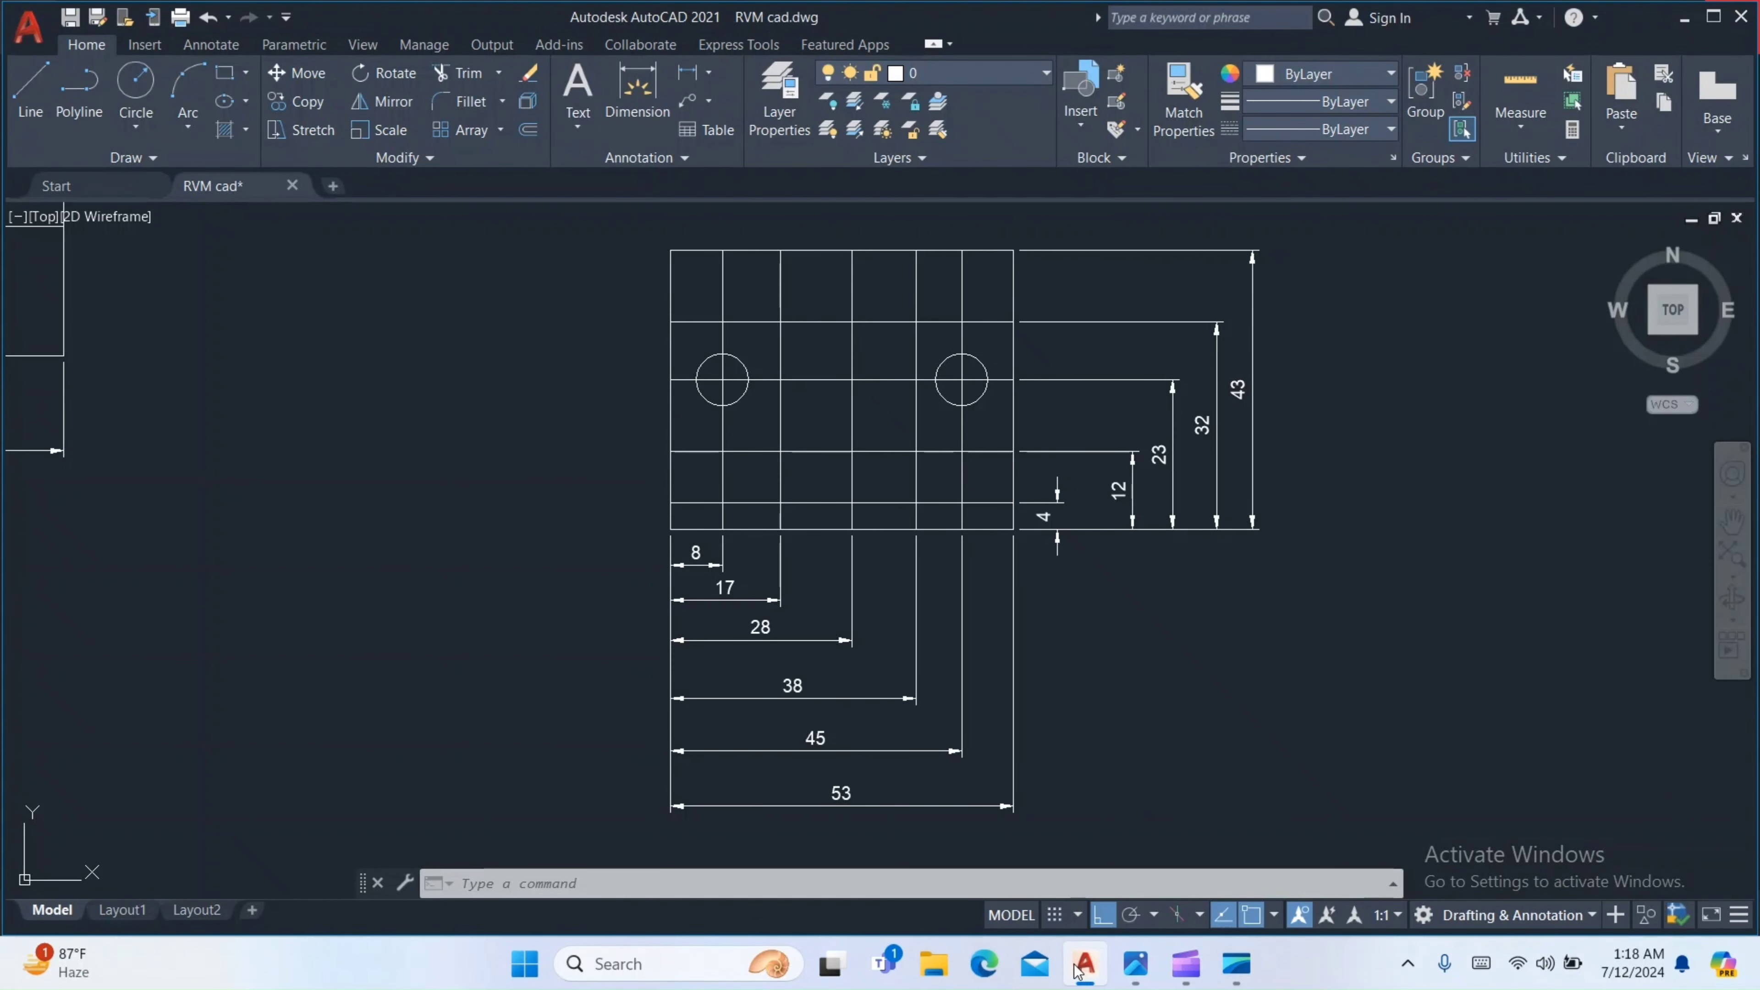
type("c")
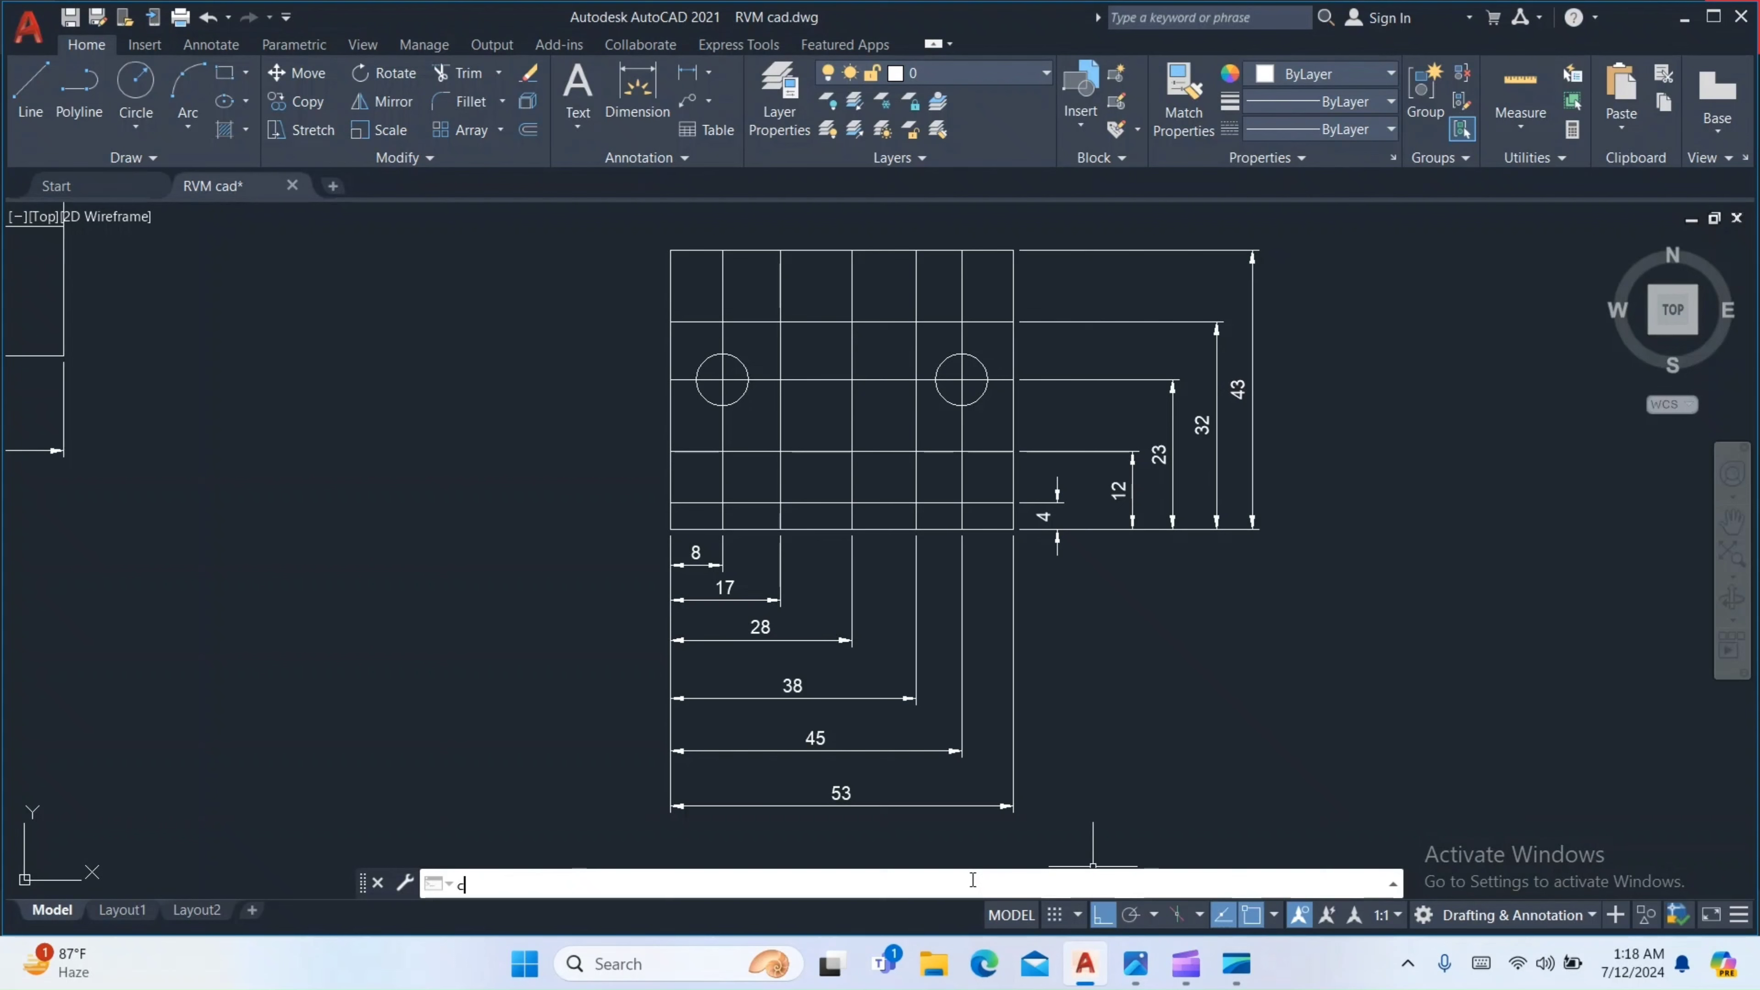
key("Return")
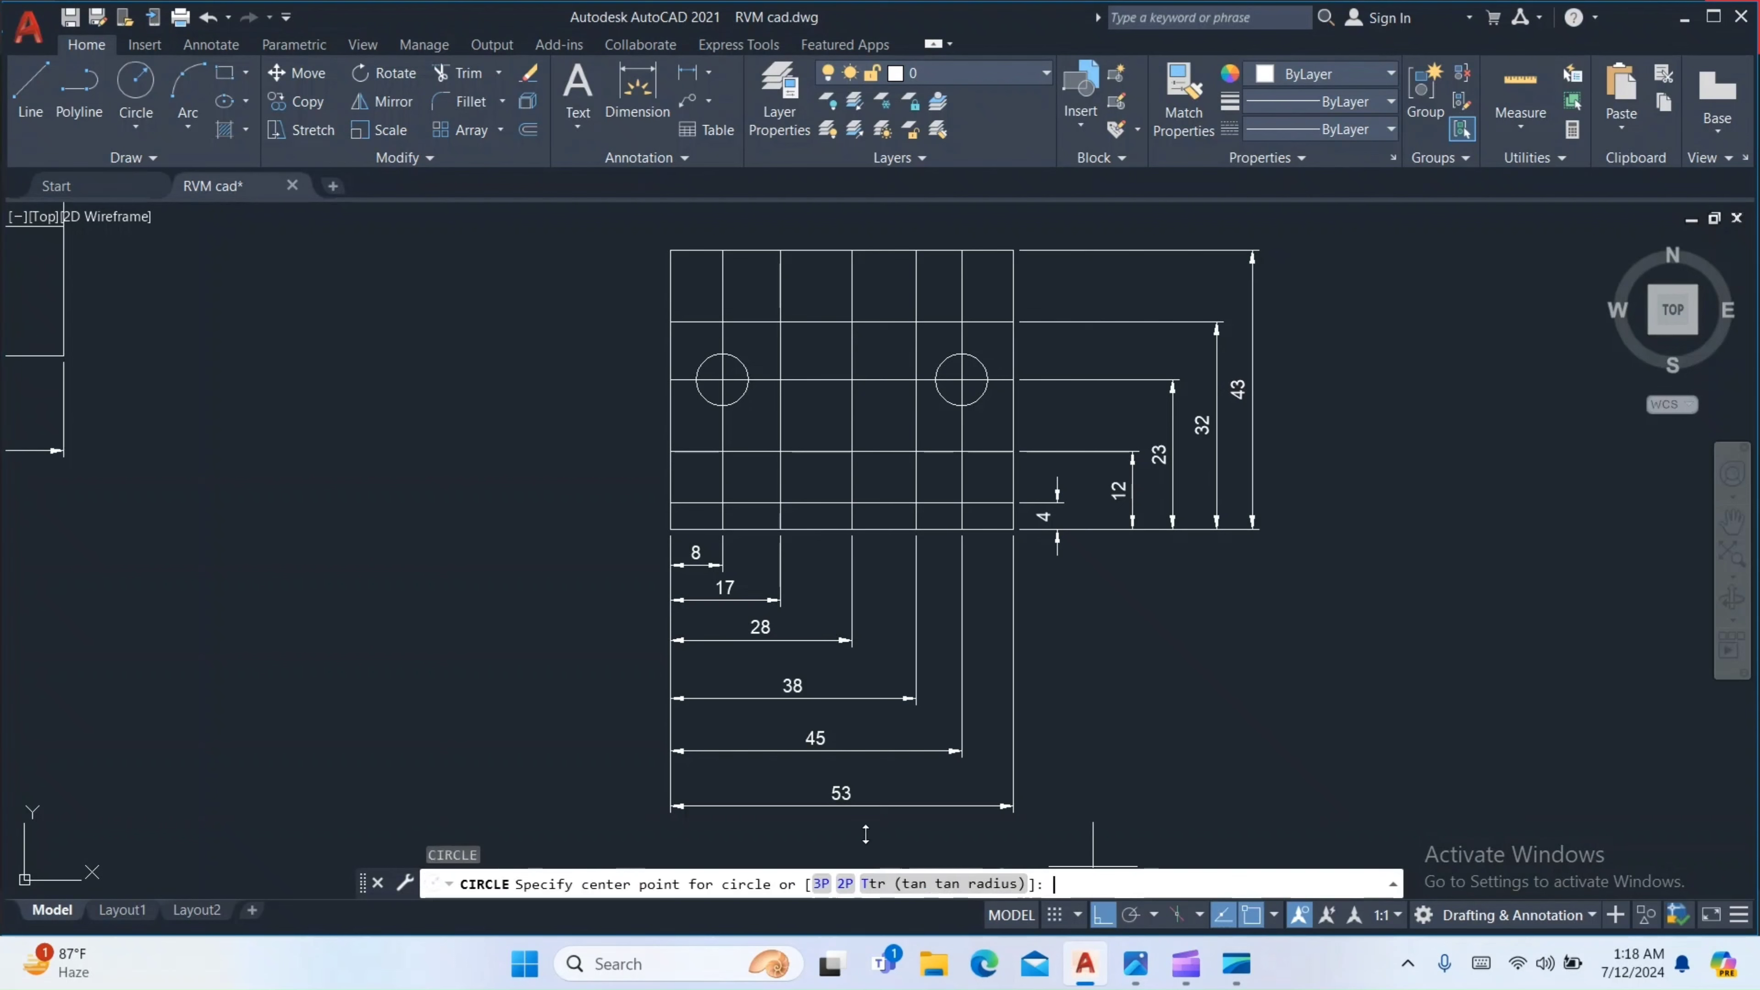
left_click(781, 503)
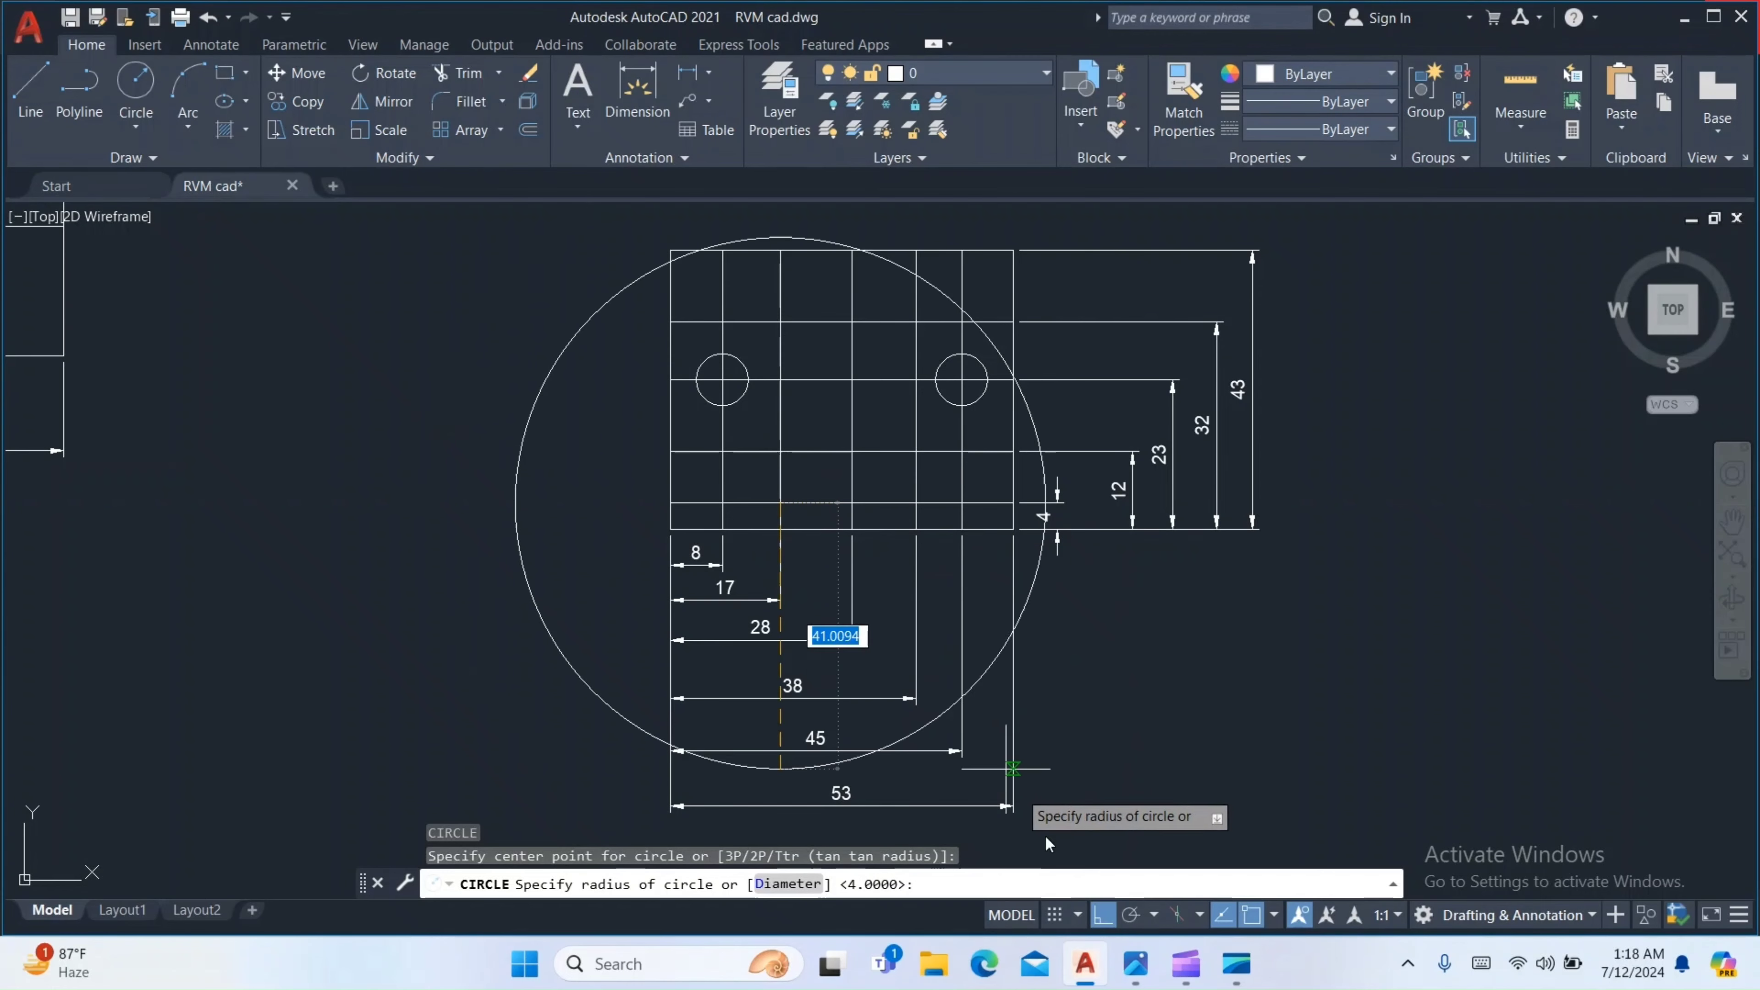
left_click(1133, 970)
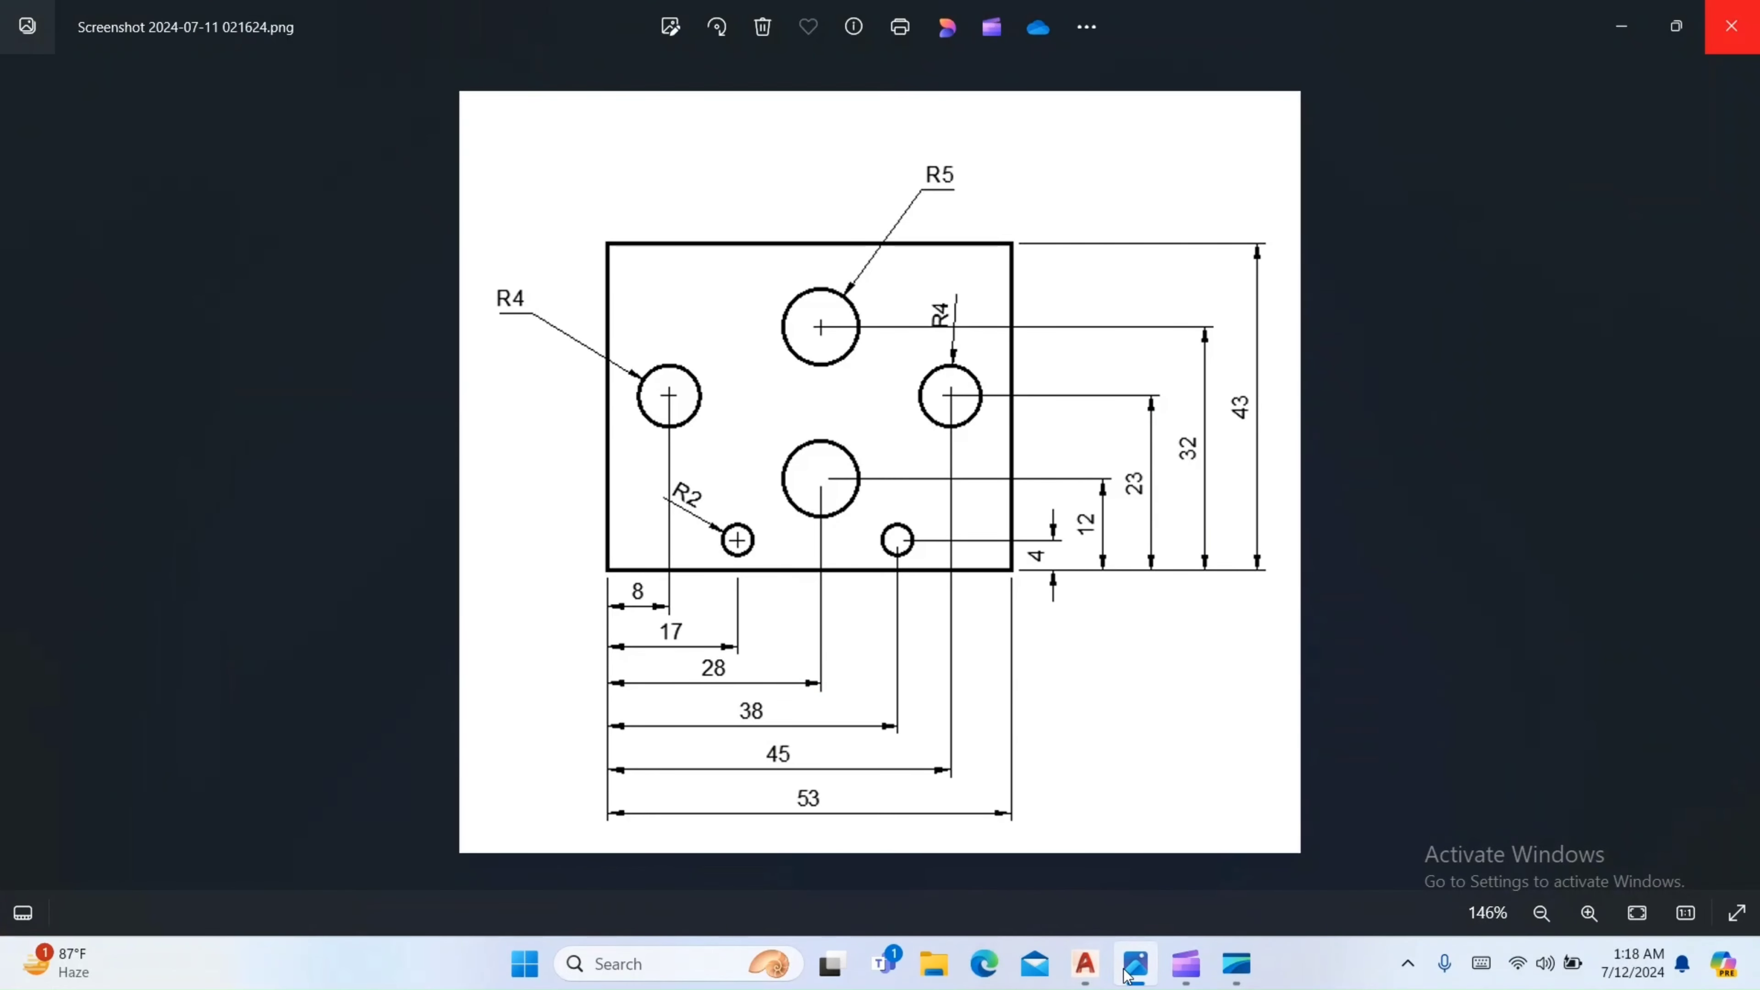
left_click(1085, 965)
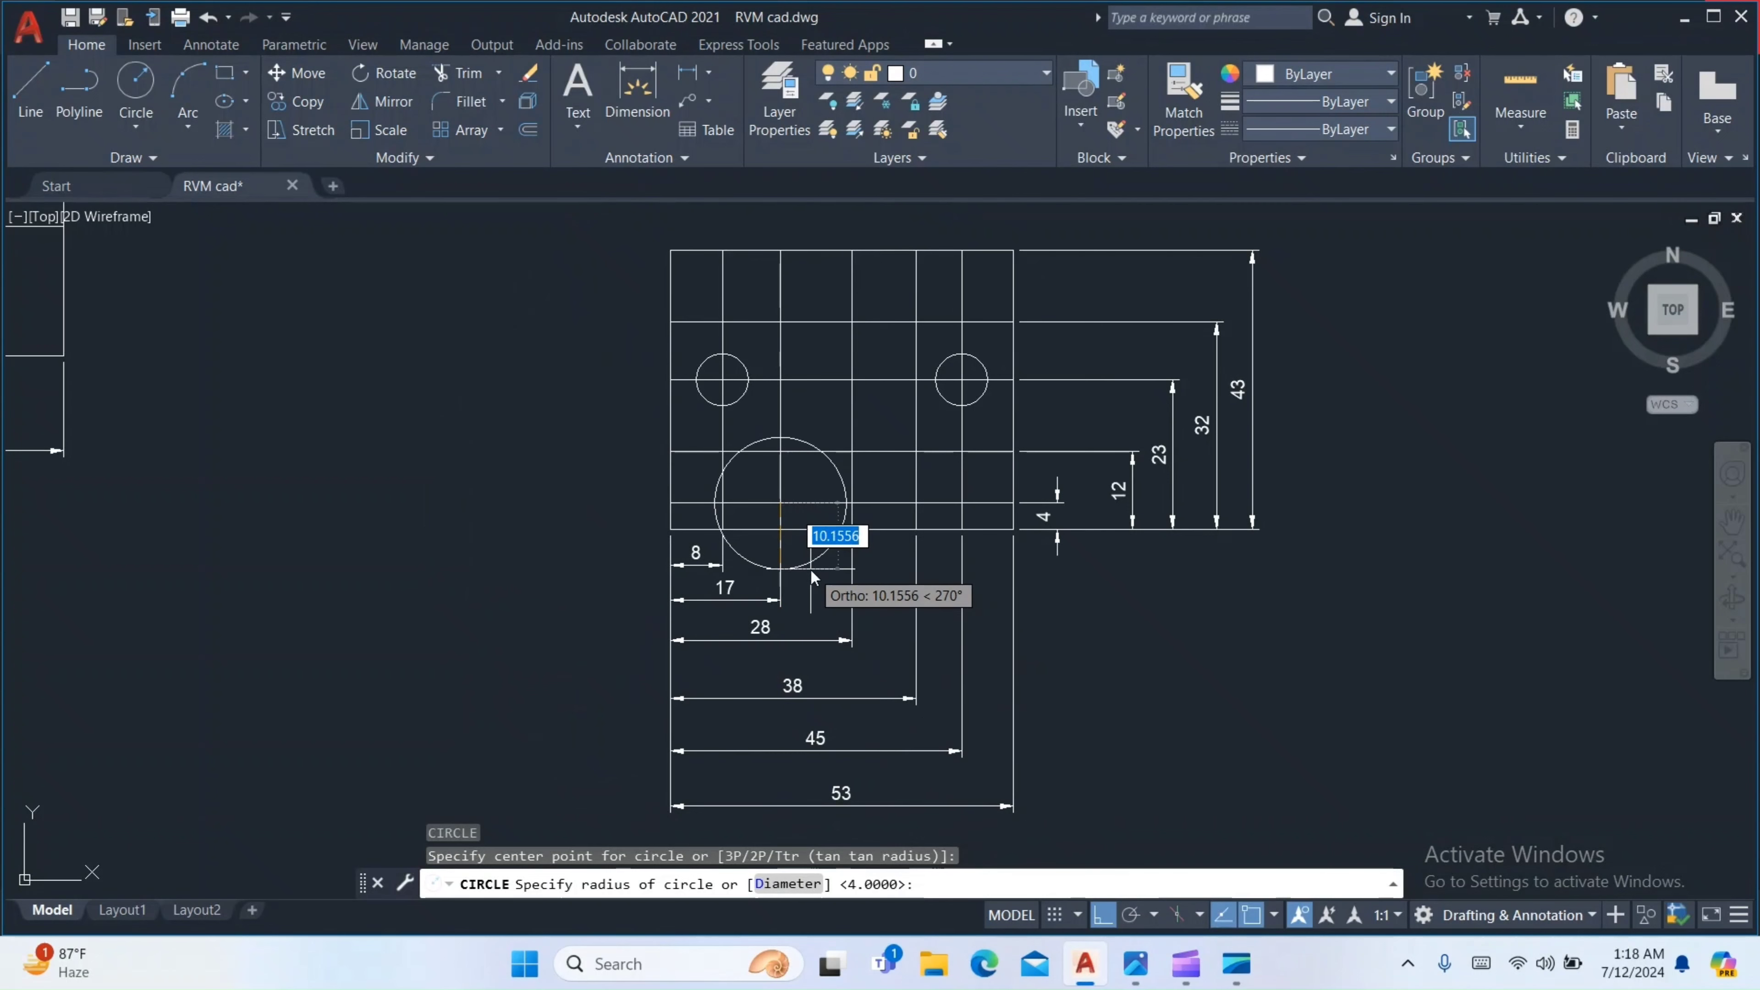
type("2")
key("Return")
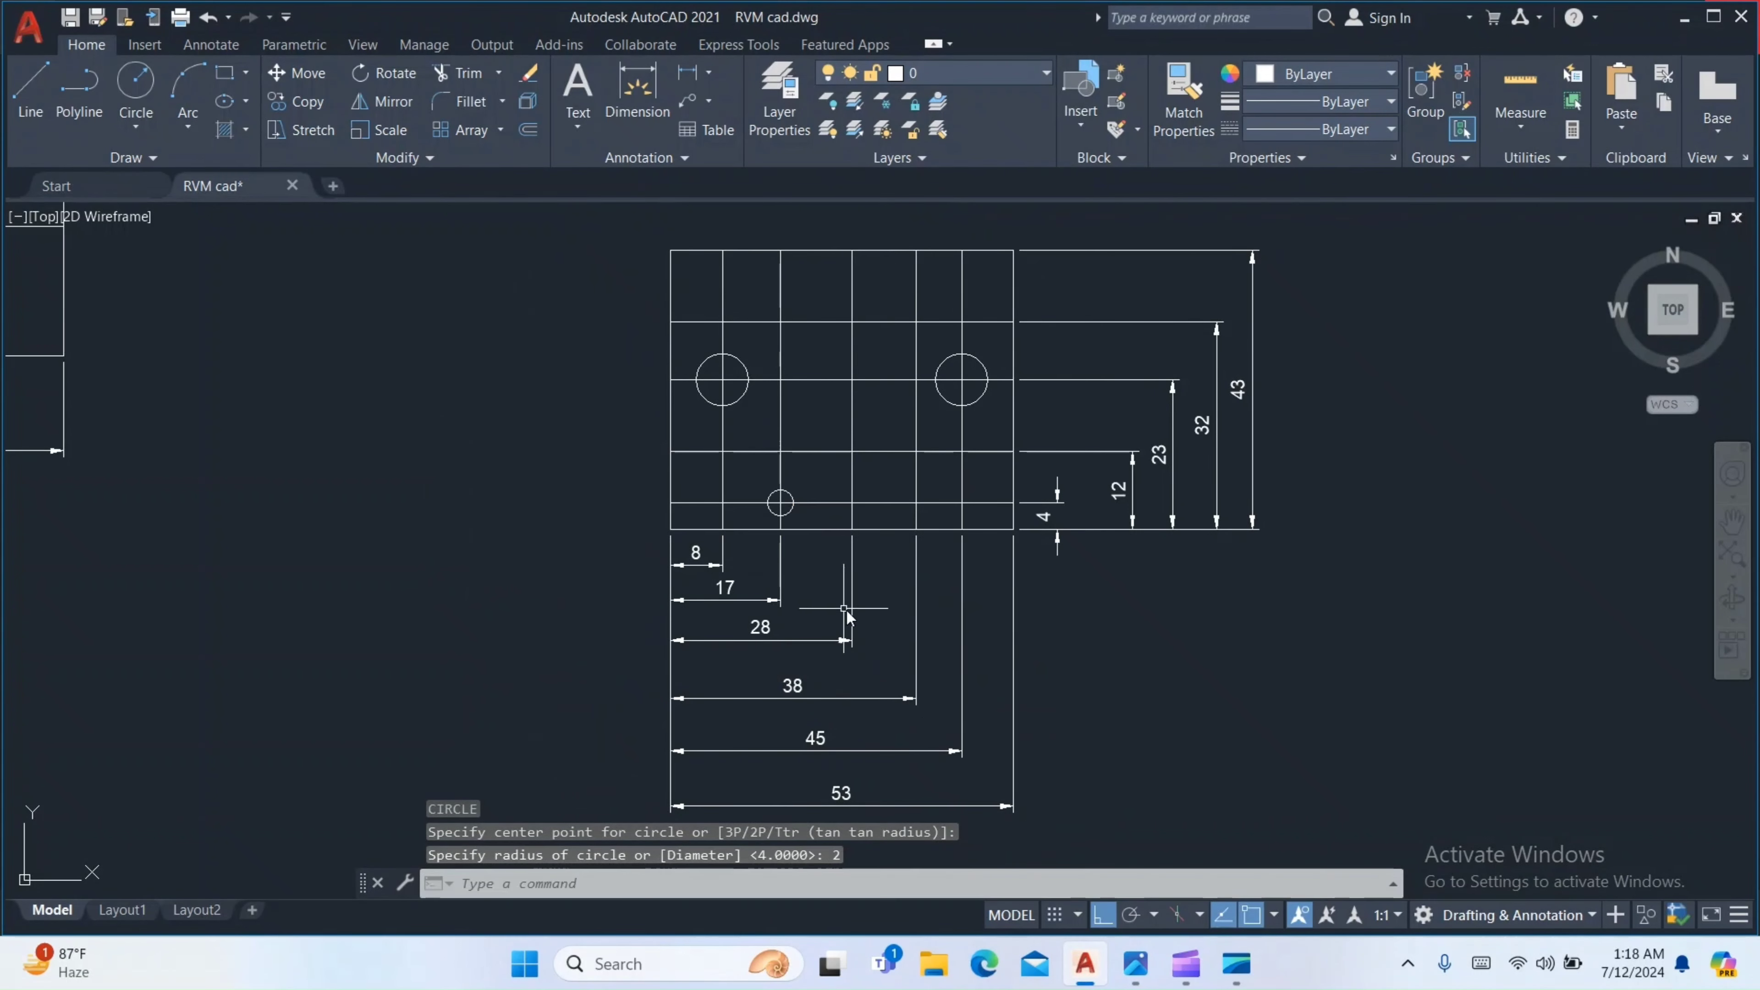
Draw another radius 2 circle where the fourth vertical and lowest horizontal centre lines cross
key("Return")
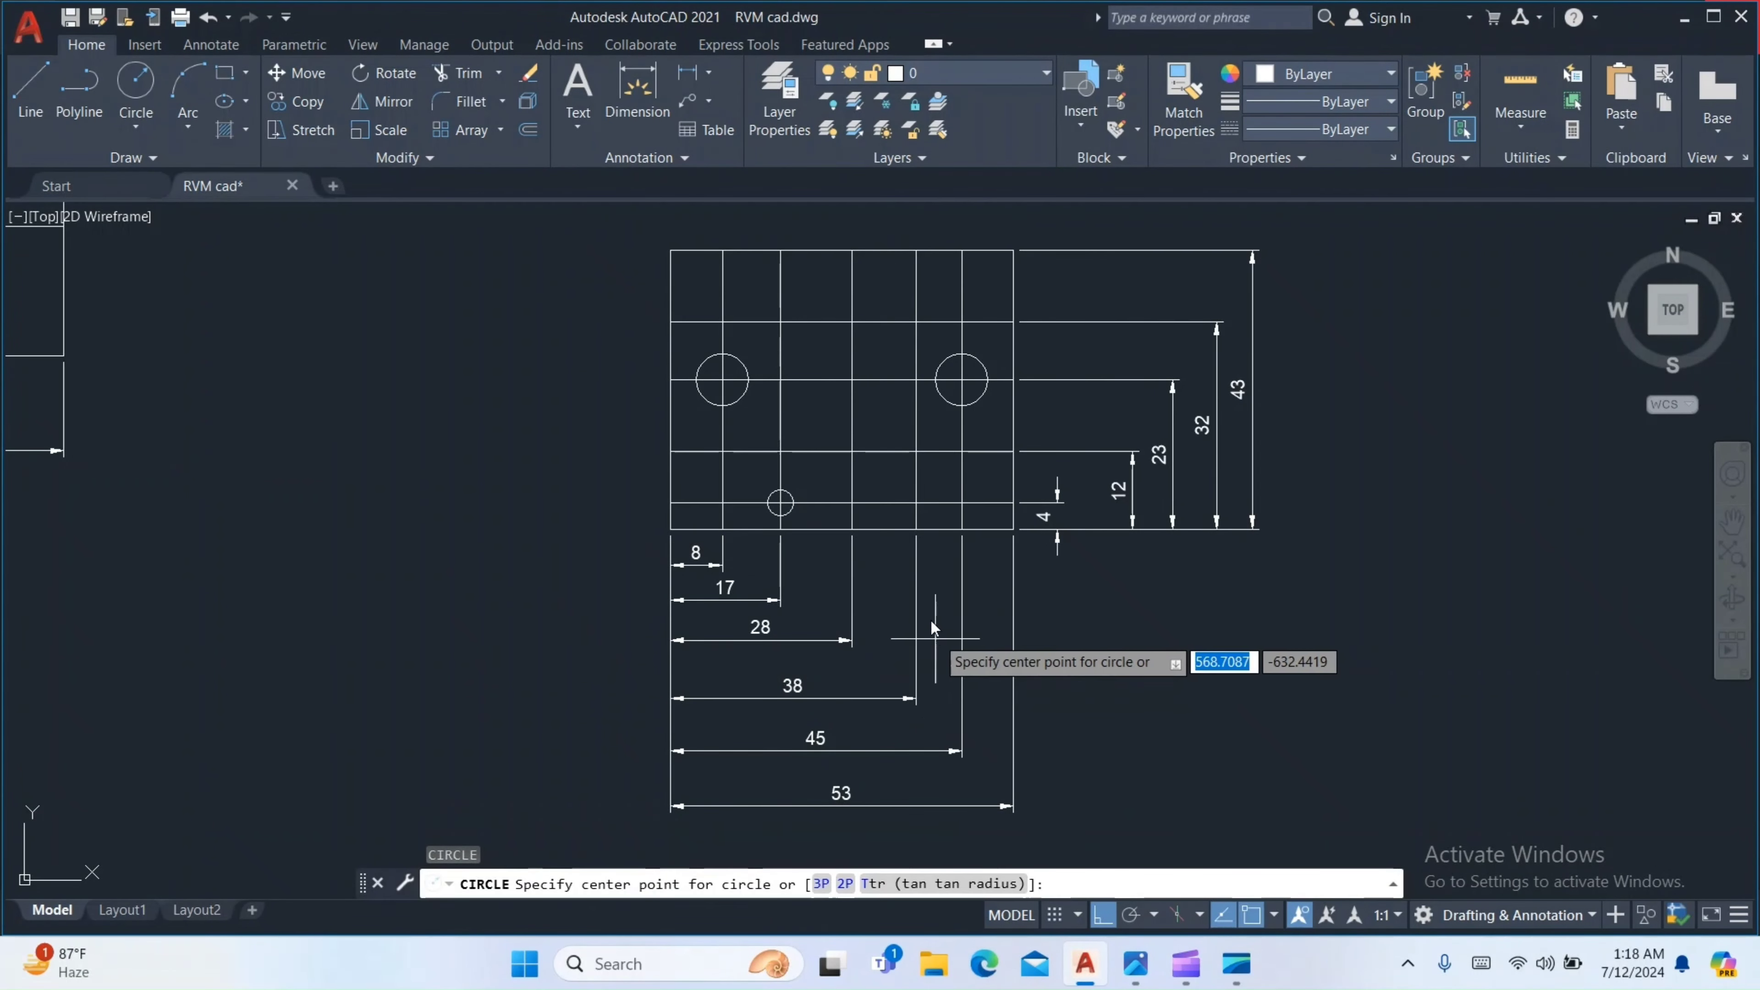
left_click(917, 504)
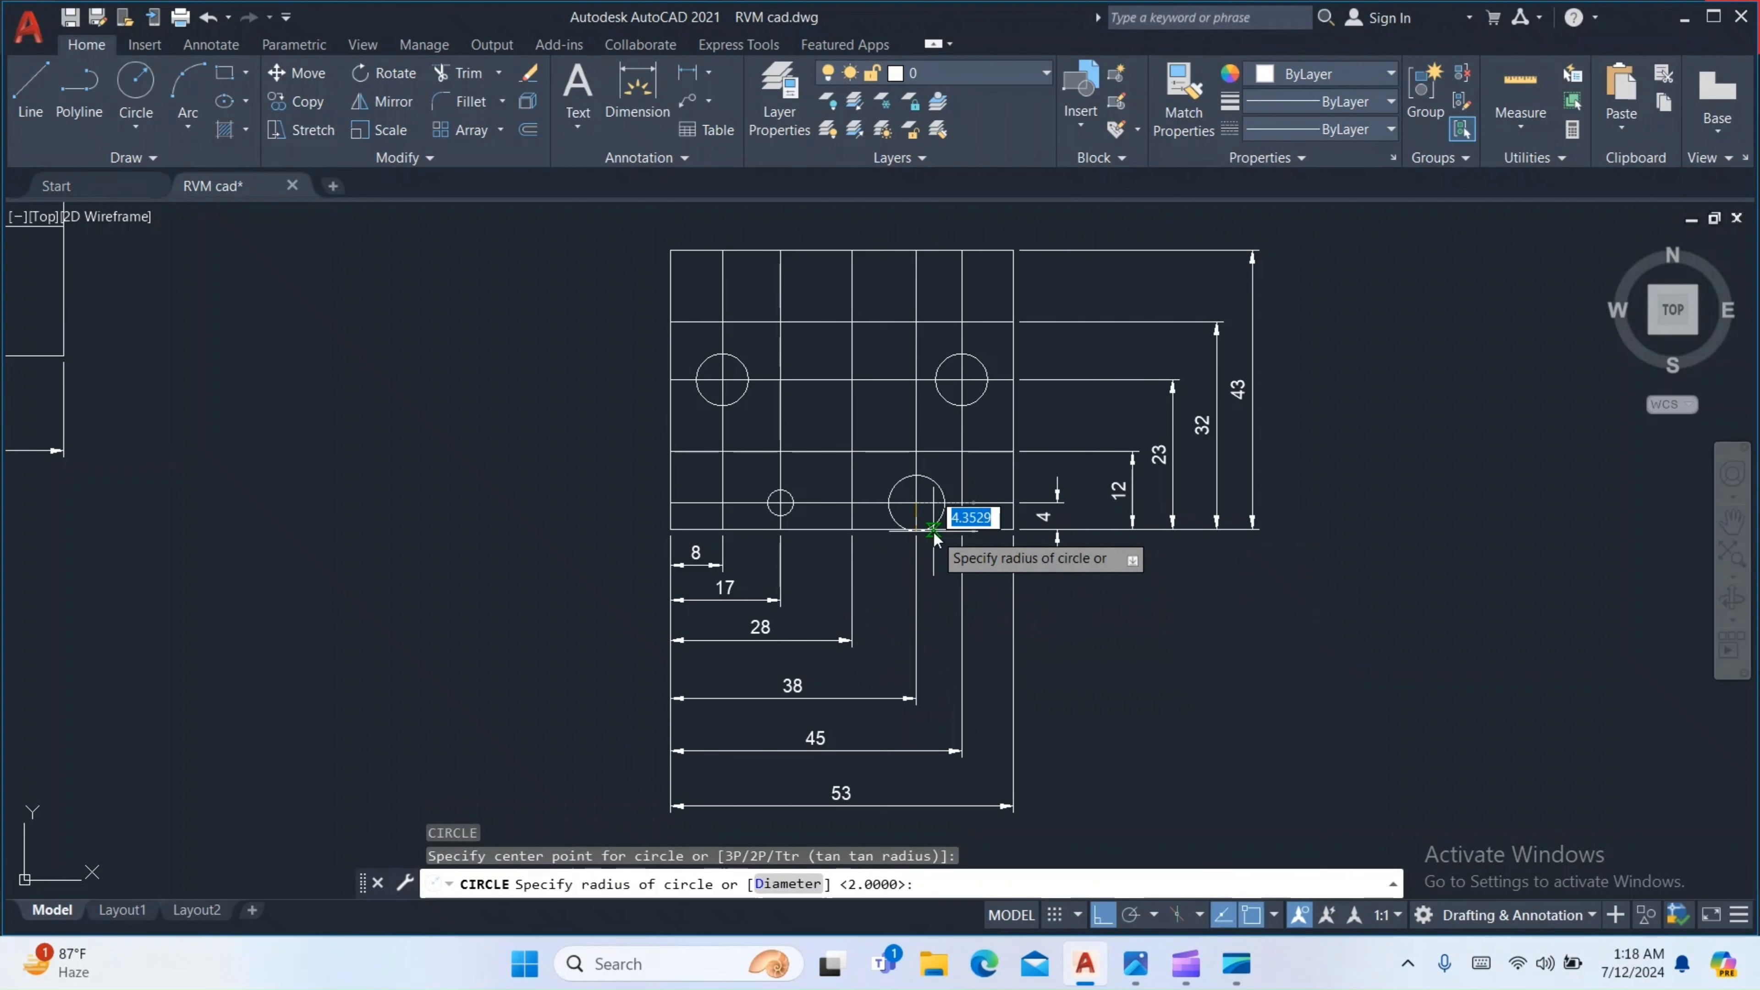
type("2")
key("Return")
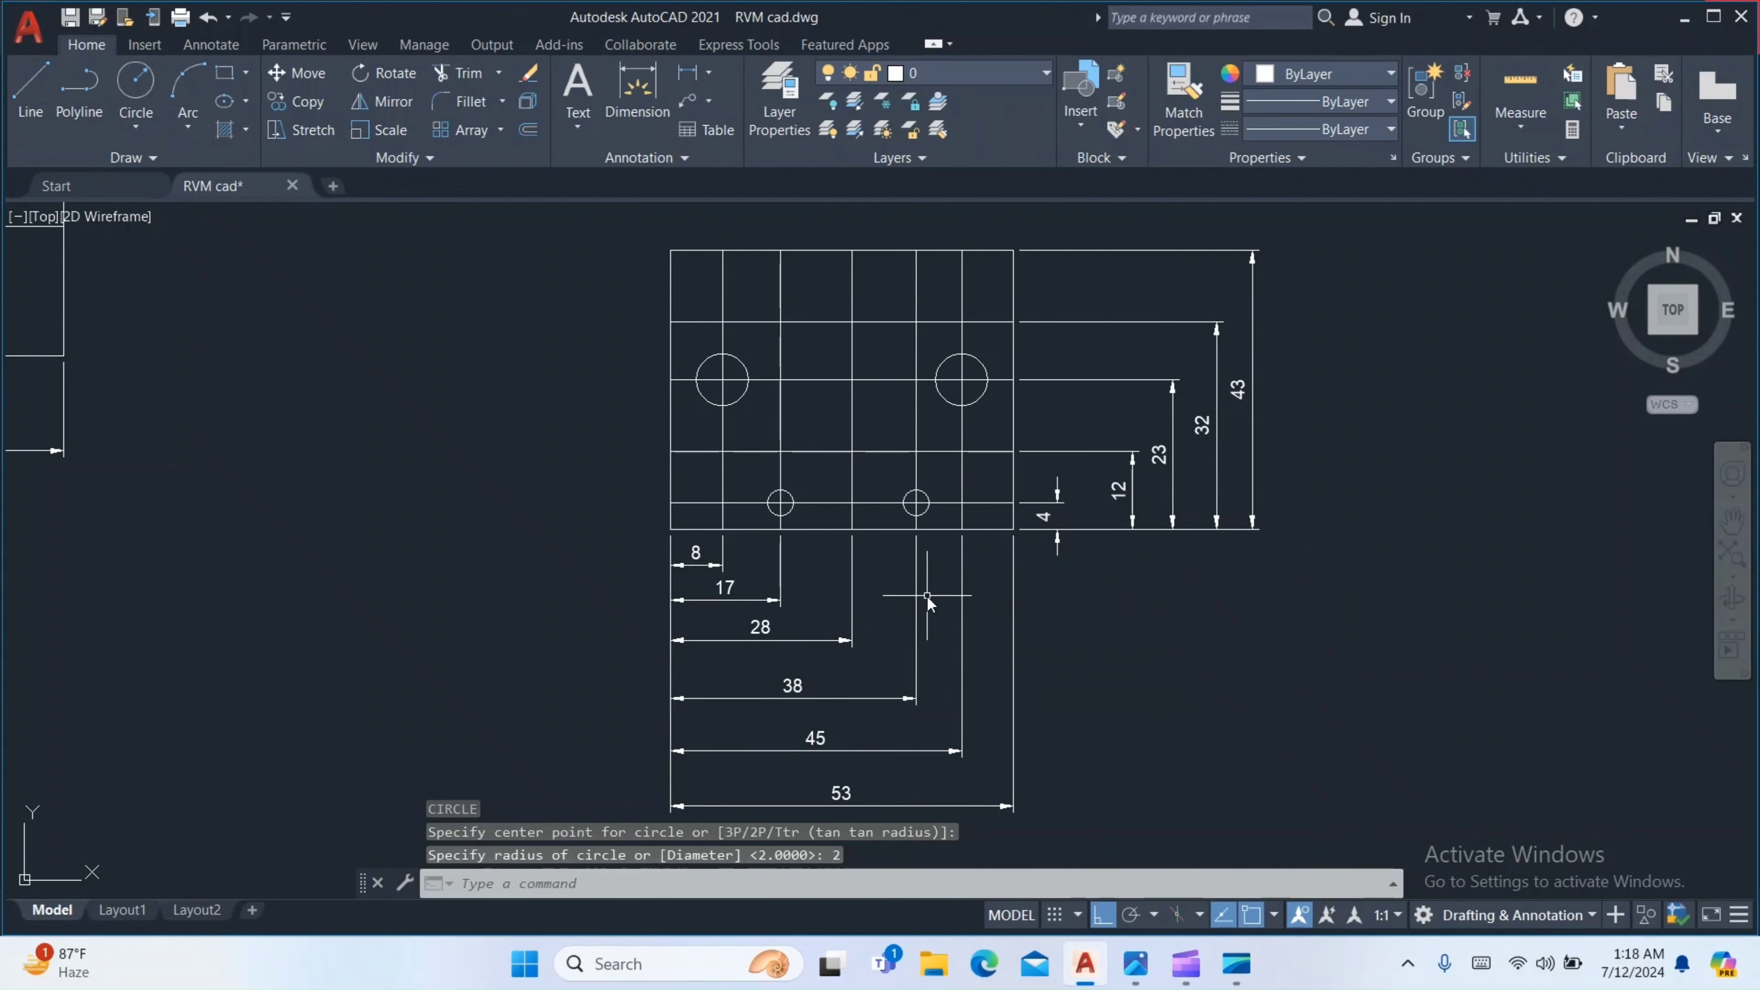
Check the Photos reference, then draw a radius 5 circle in AutoCAD where the third vertical and second horizontal centre lines cross
left_click(1135, 964)
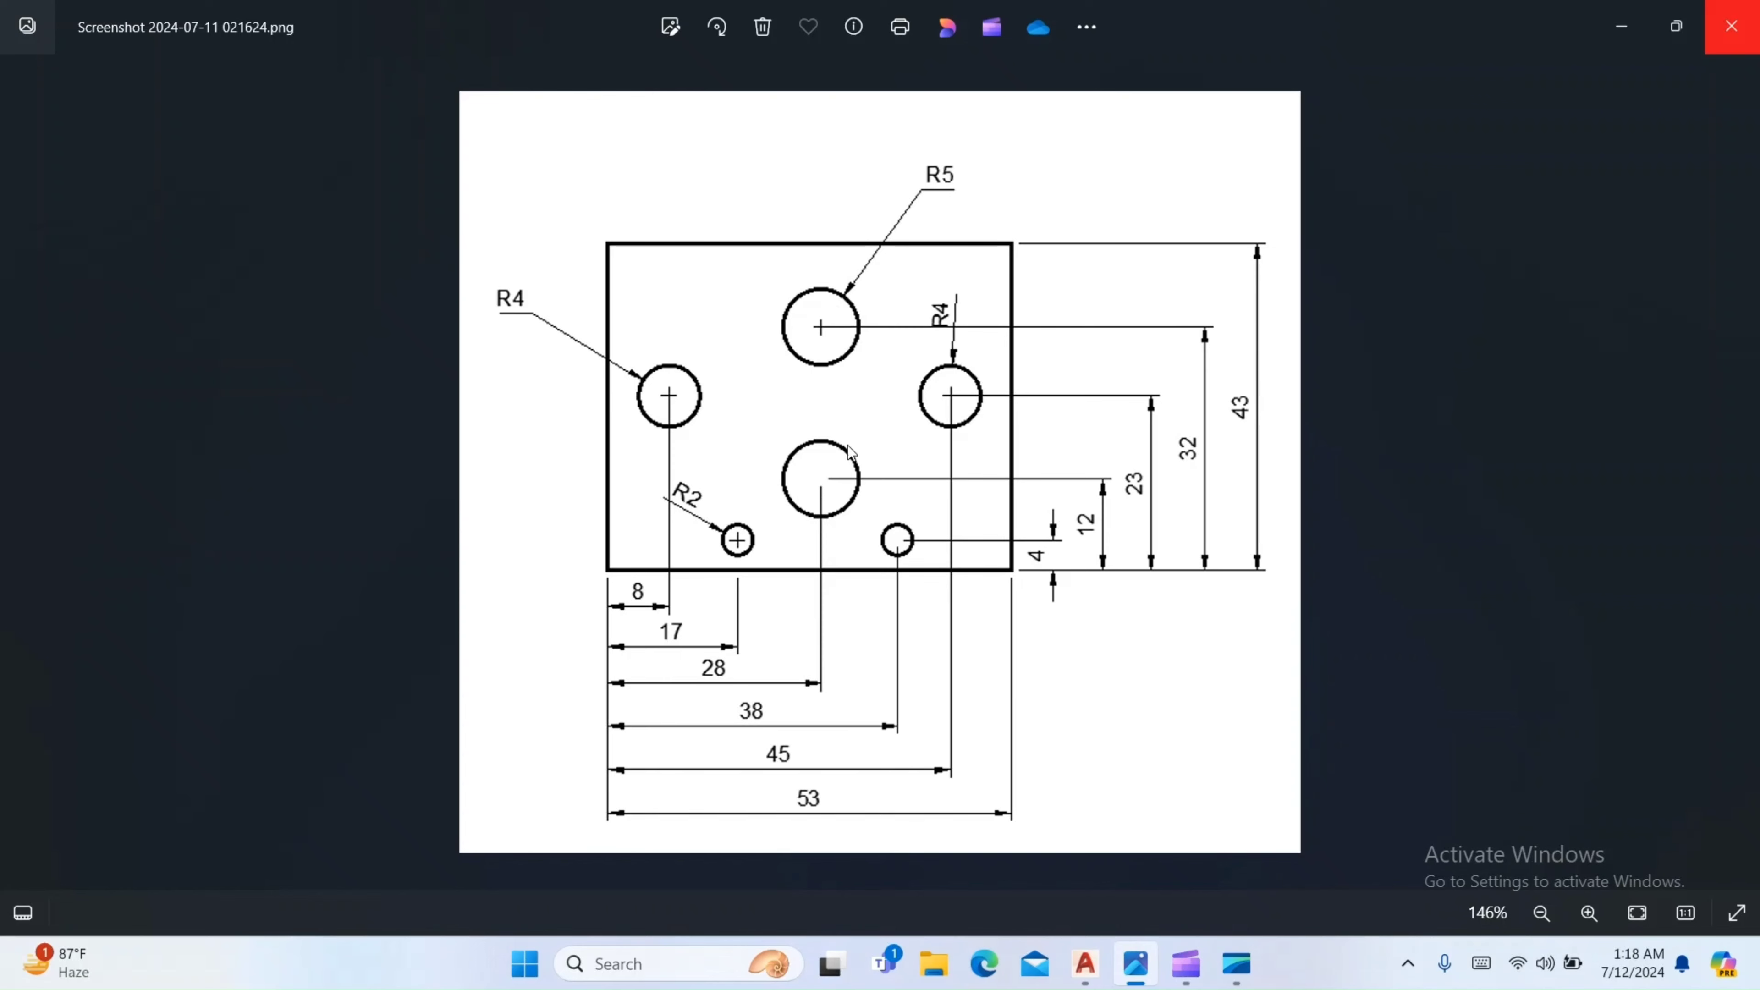
left_click(1100, 971)
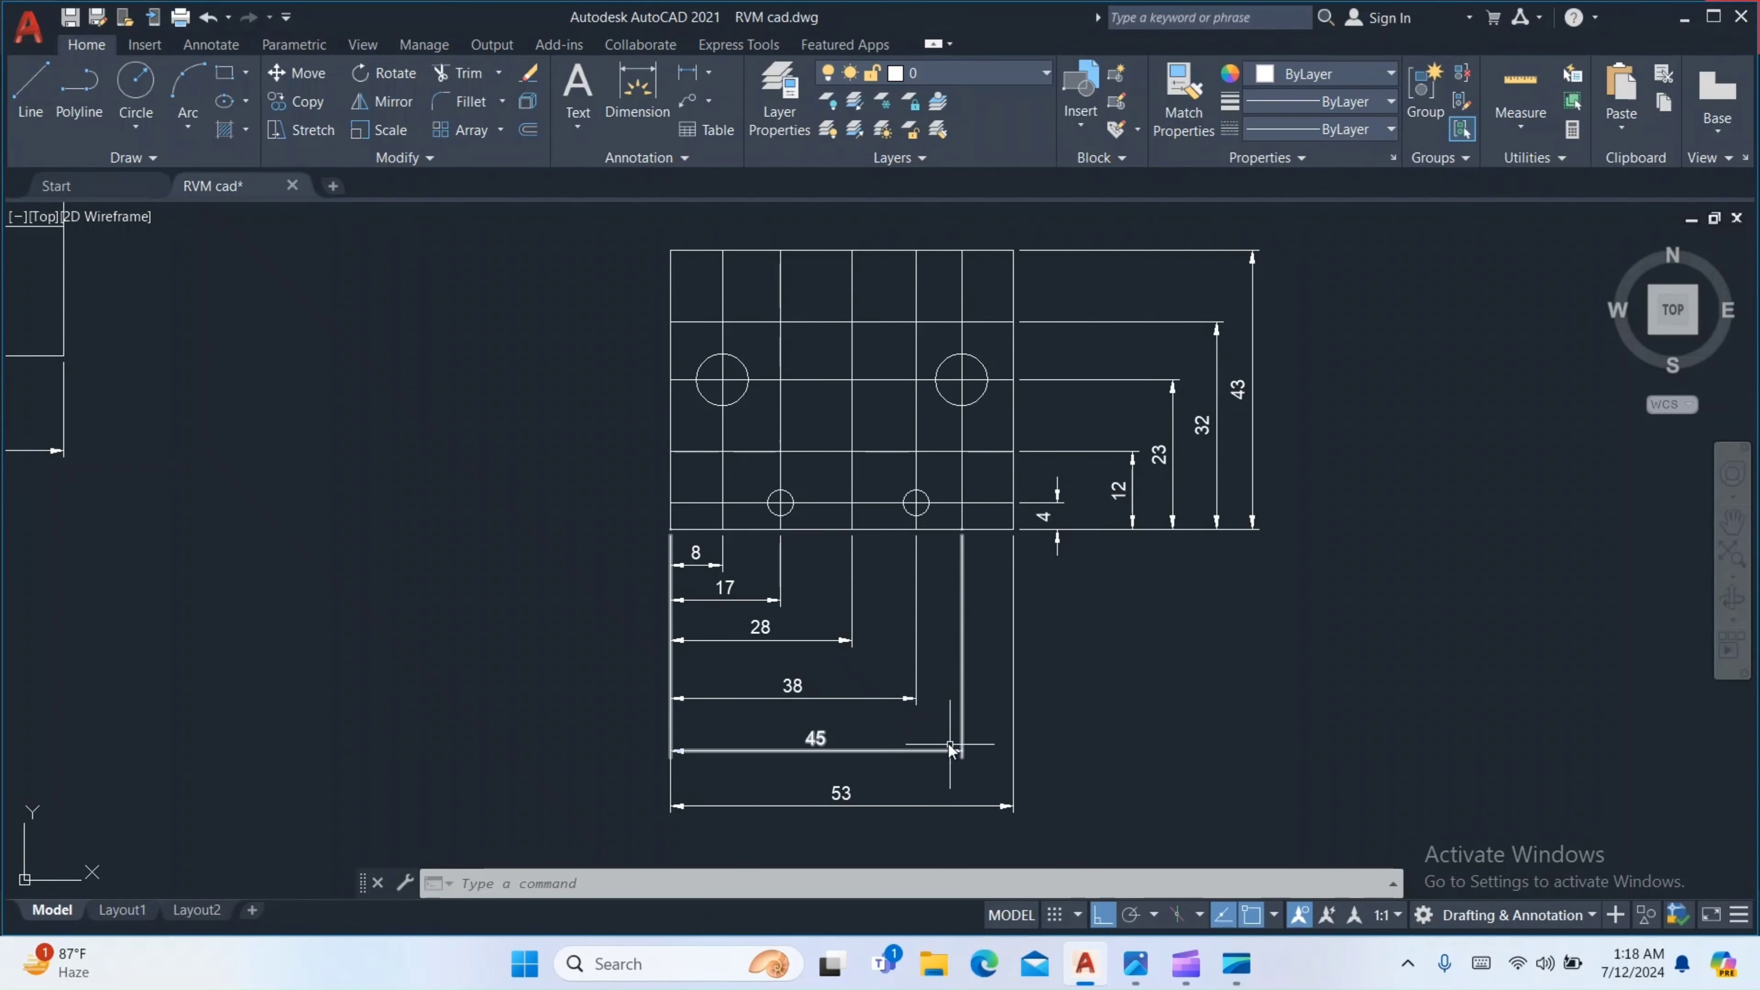
type("c")
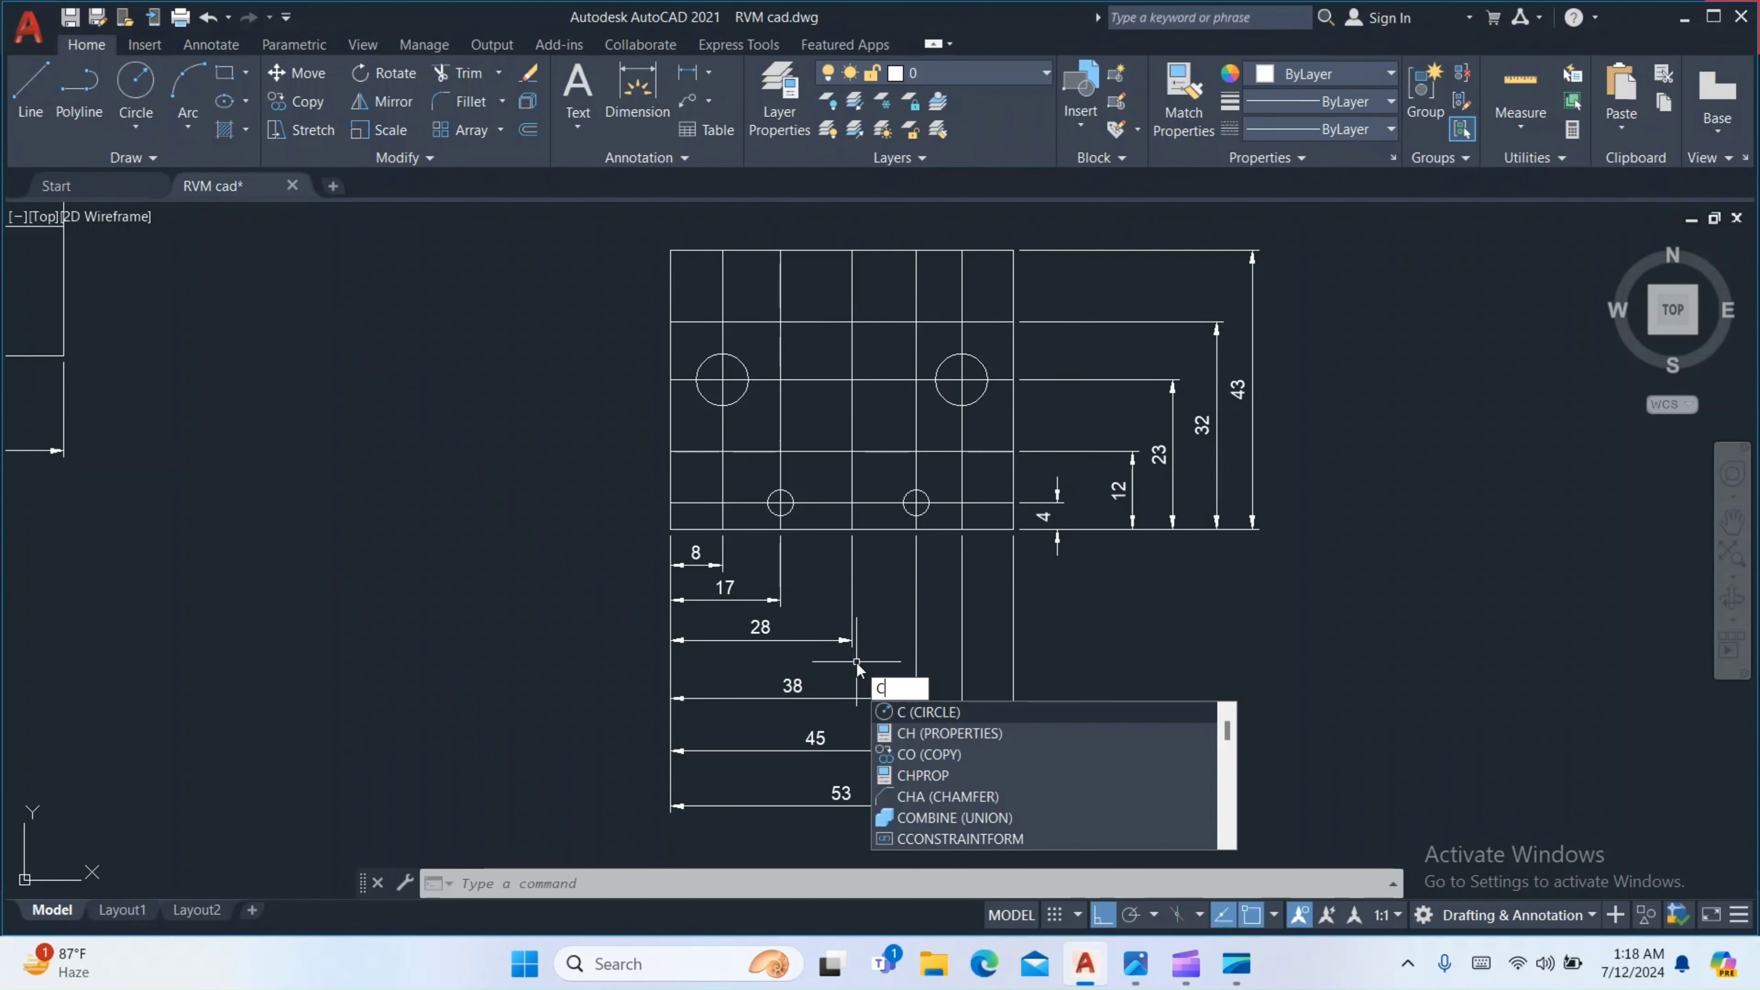
key("Return")
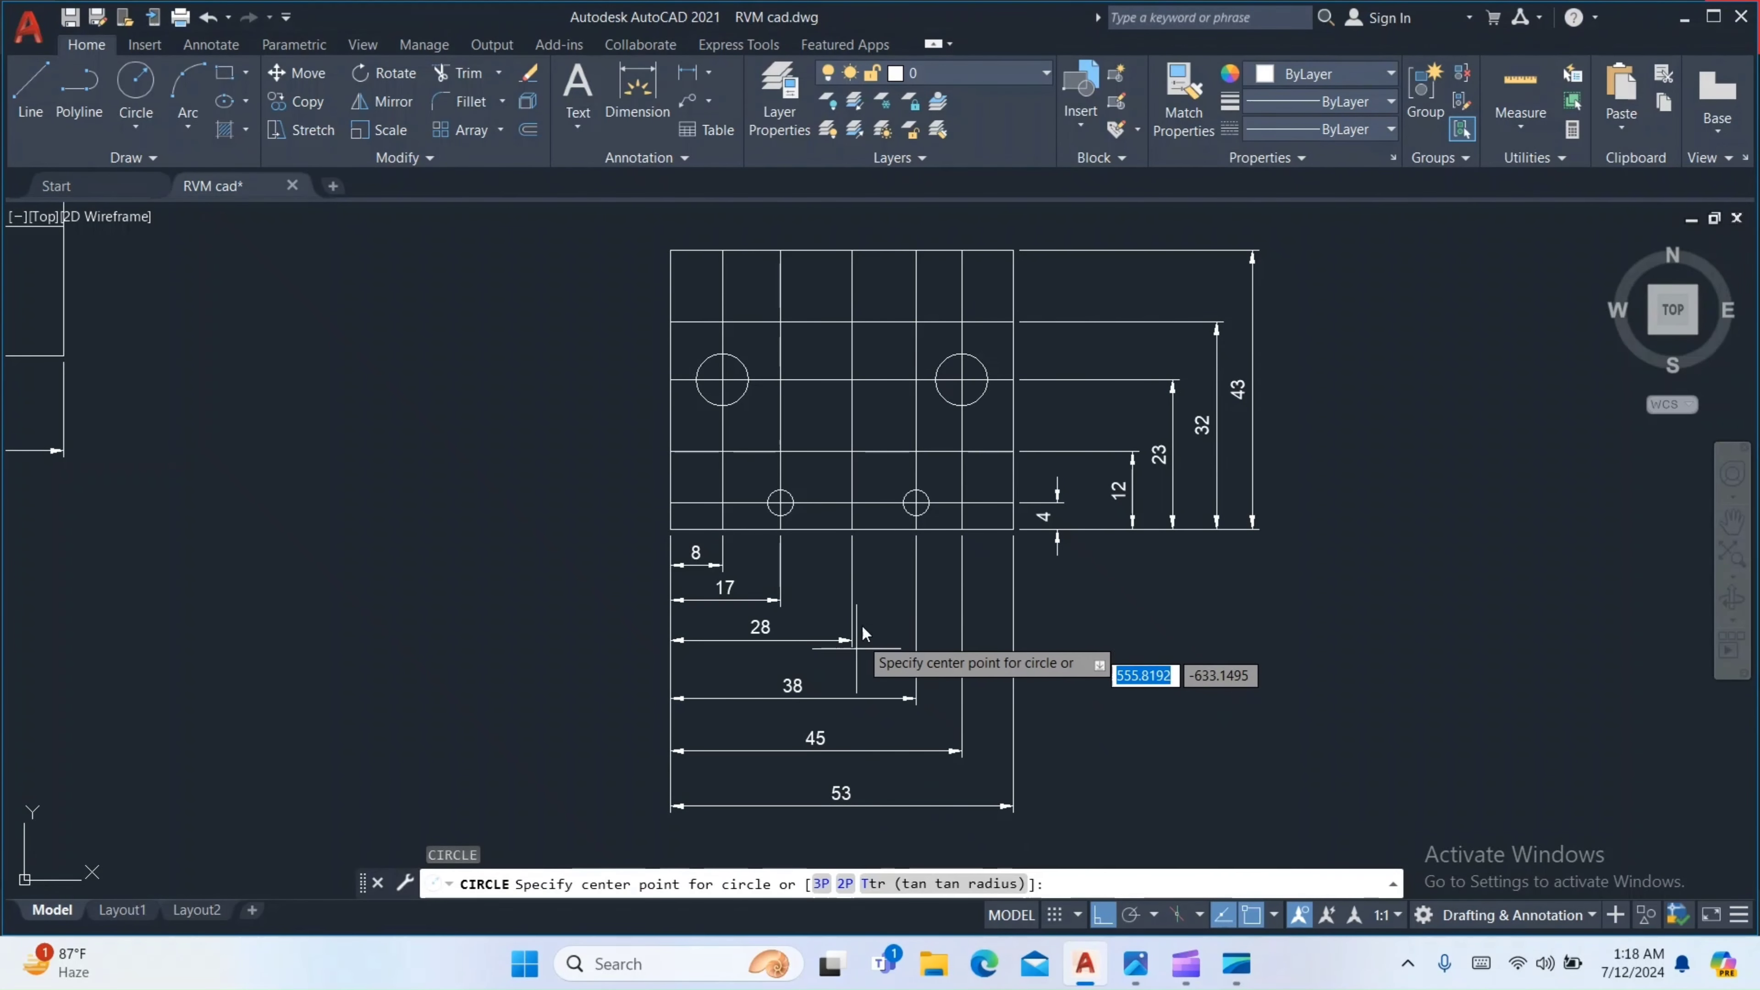
left_click(853, 452)
type("5")
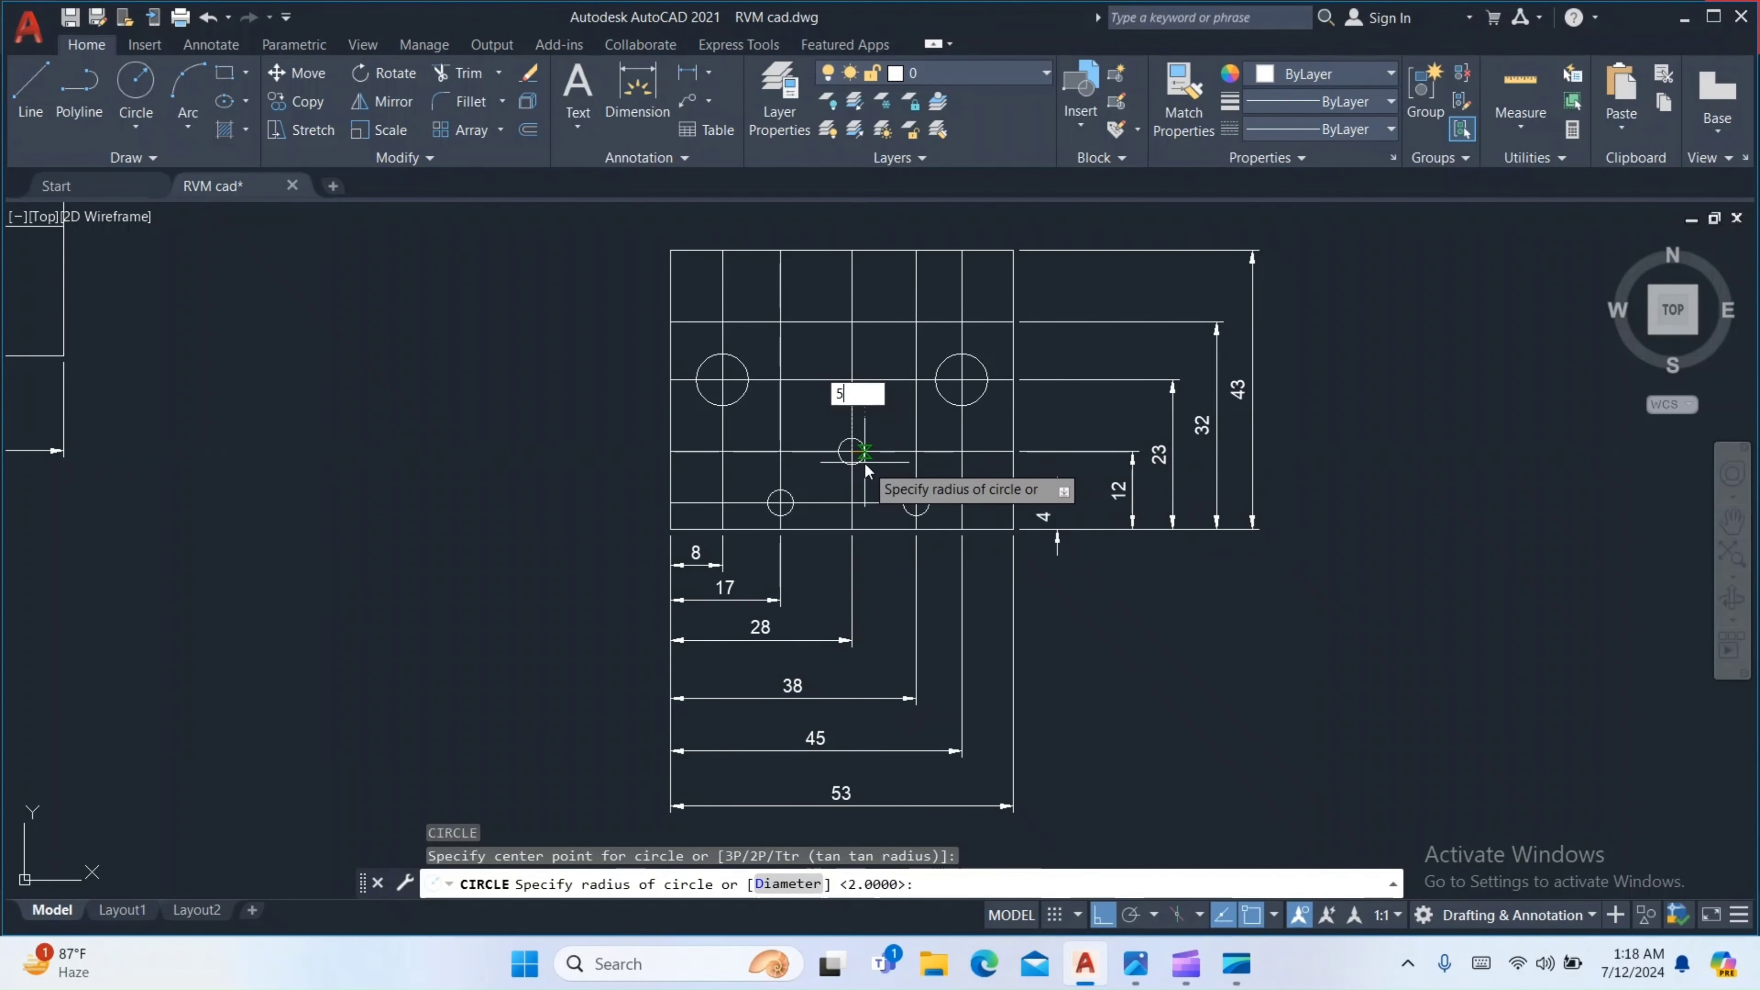
key("Return")
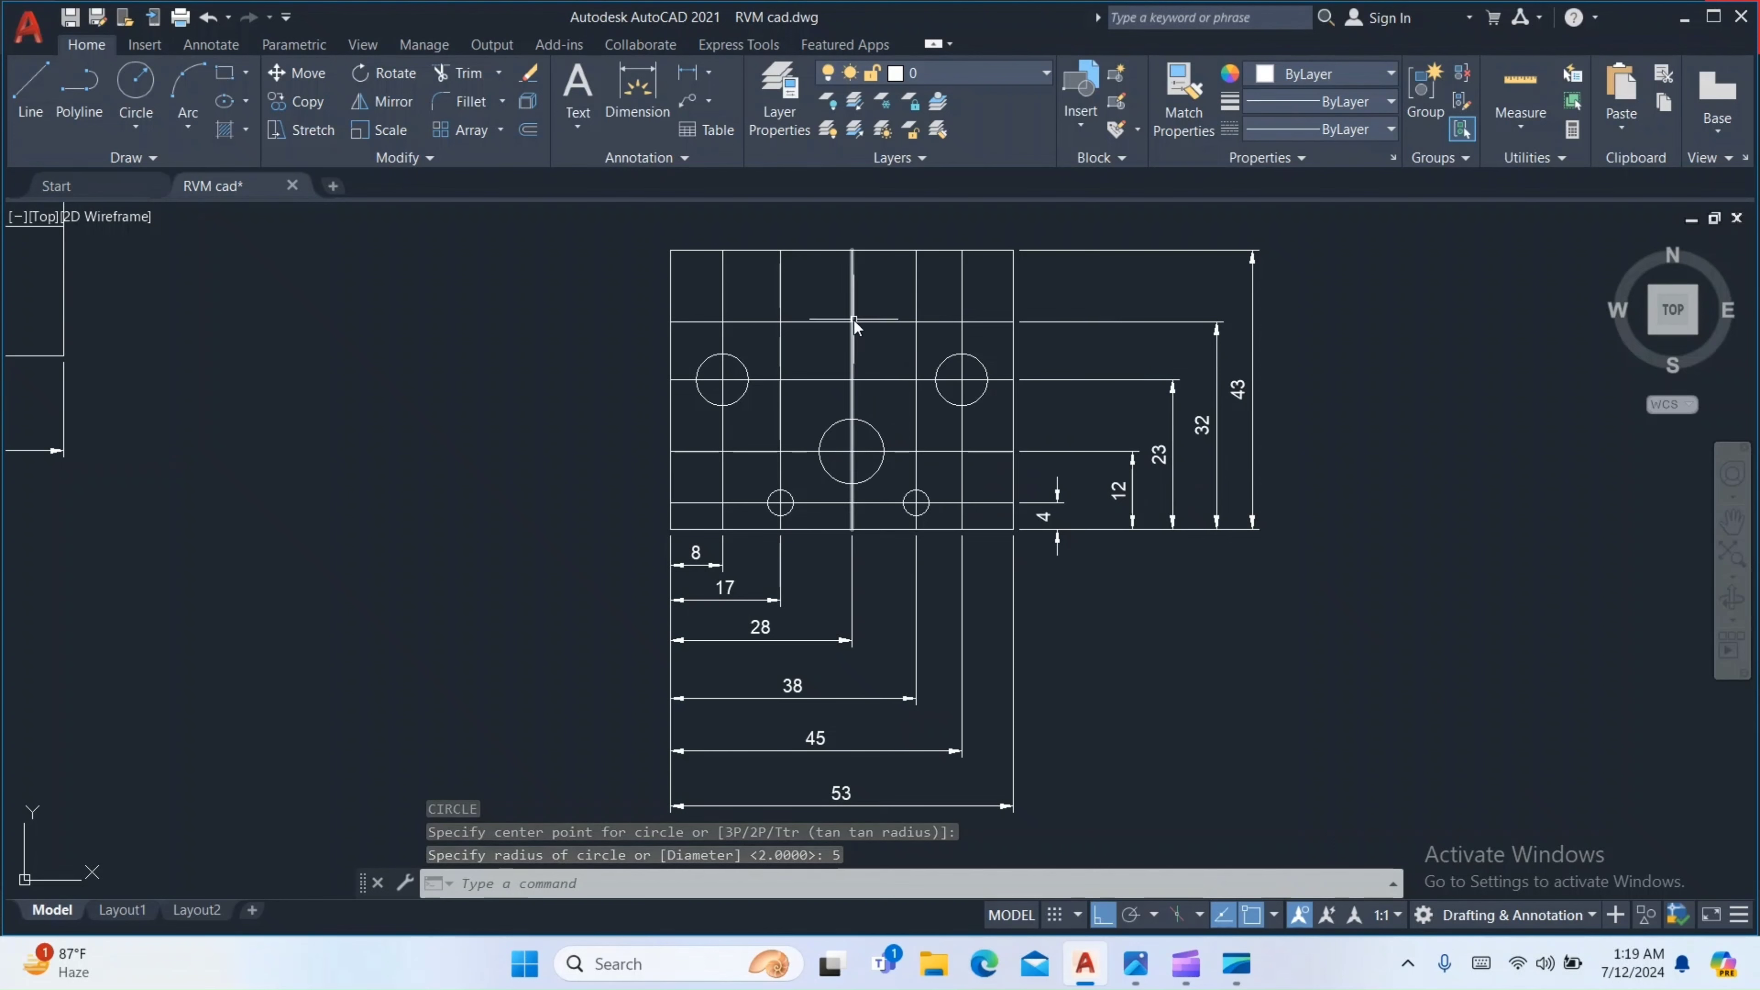
Draw another radius 5 circle where the third vertical and topmost horizontal centre lines cross
type("c")
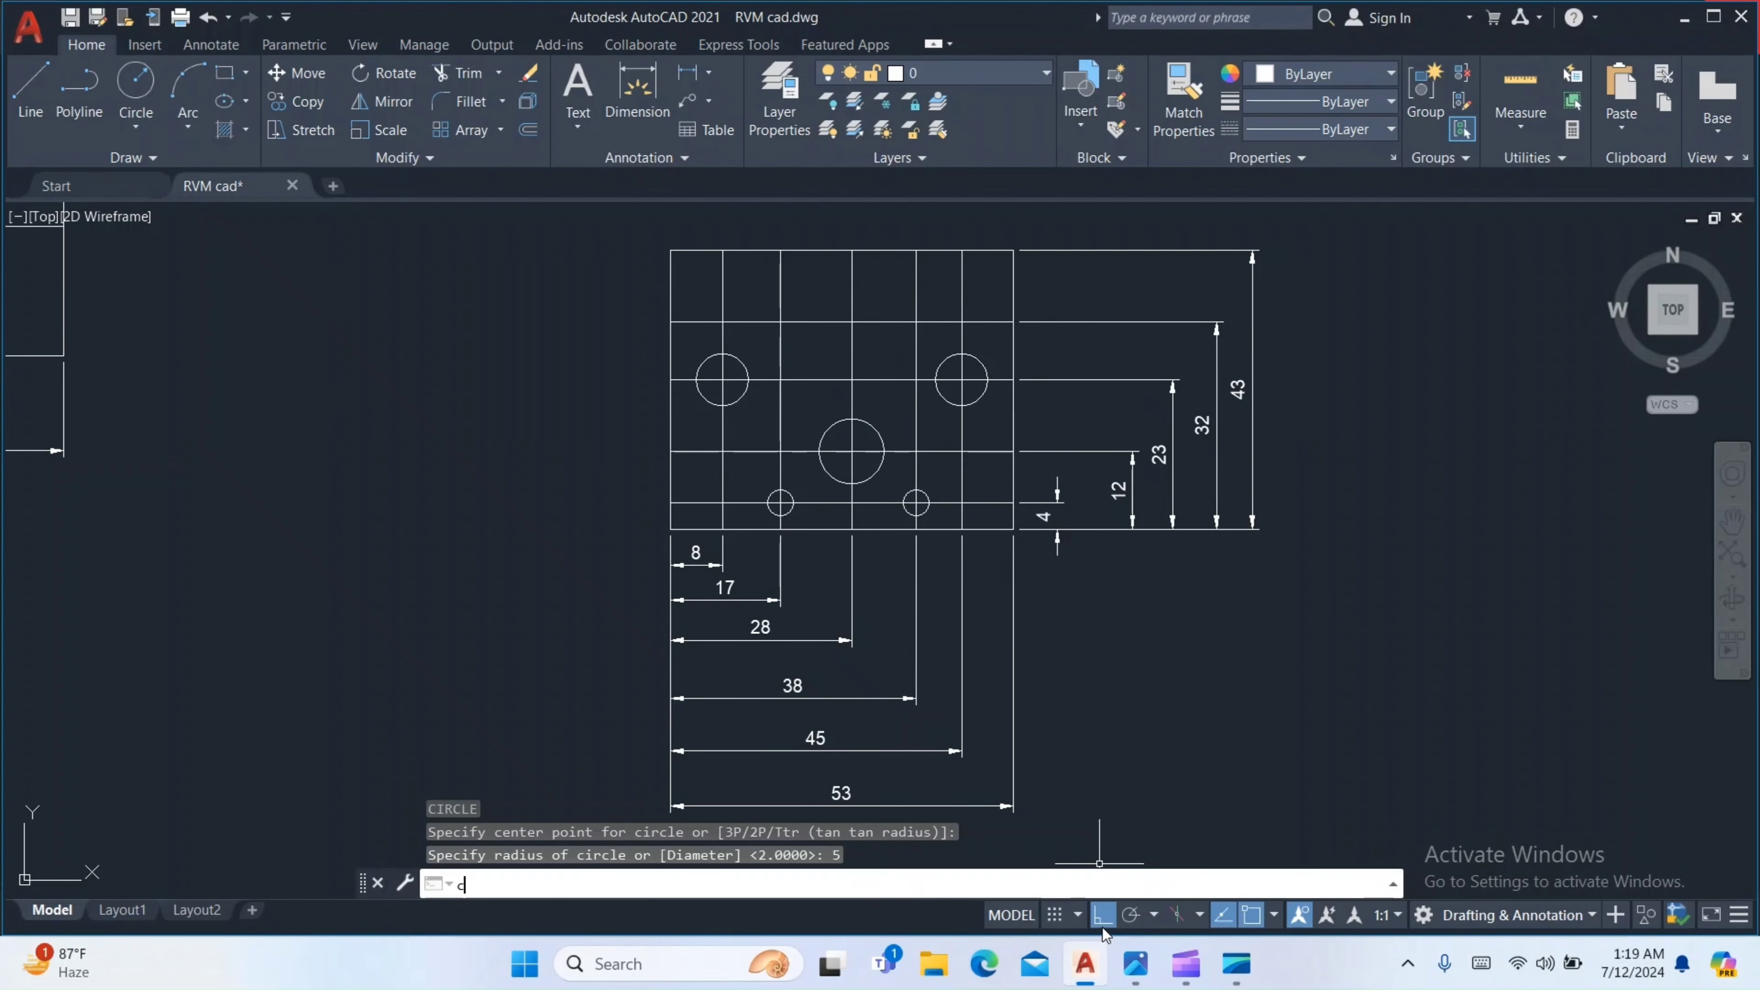
key("Return")
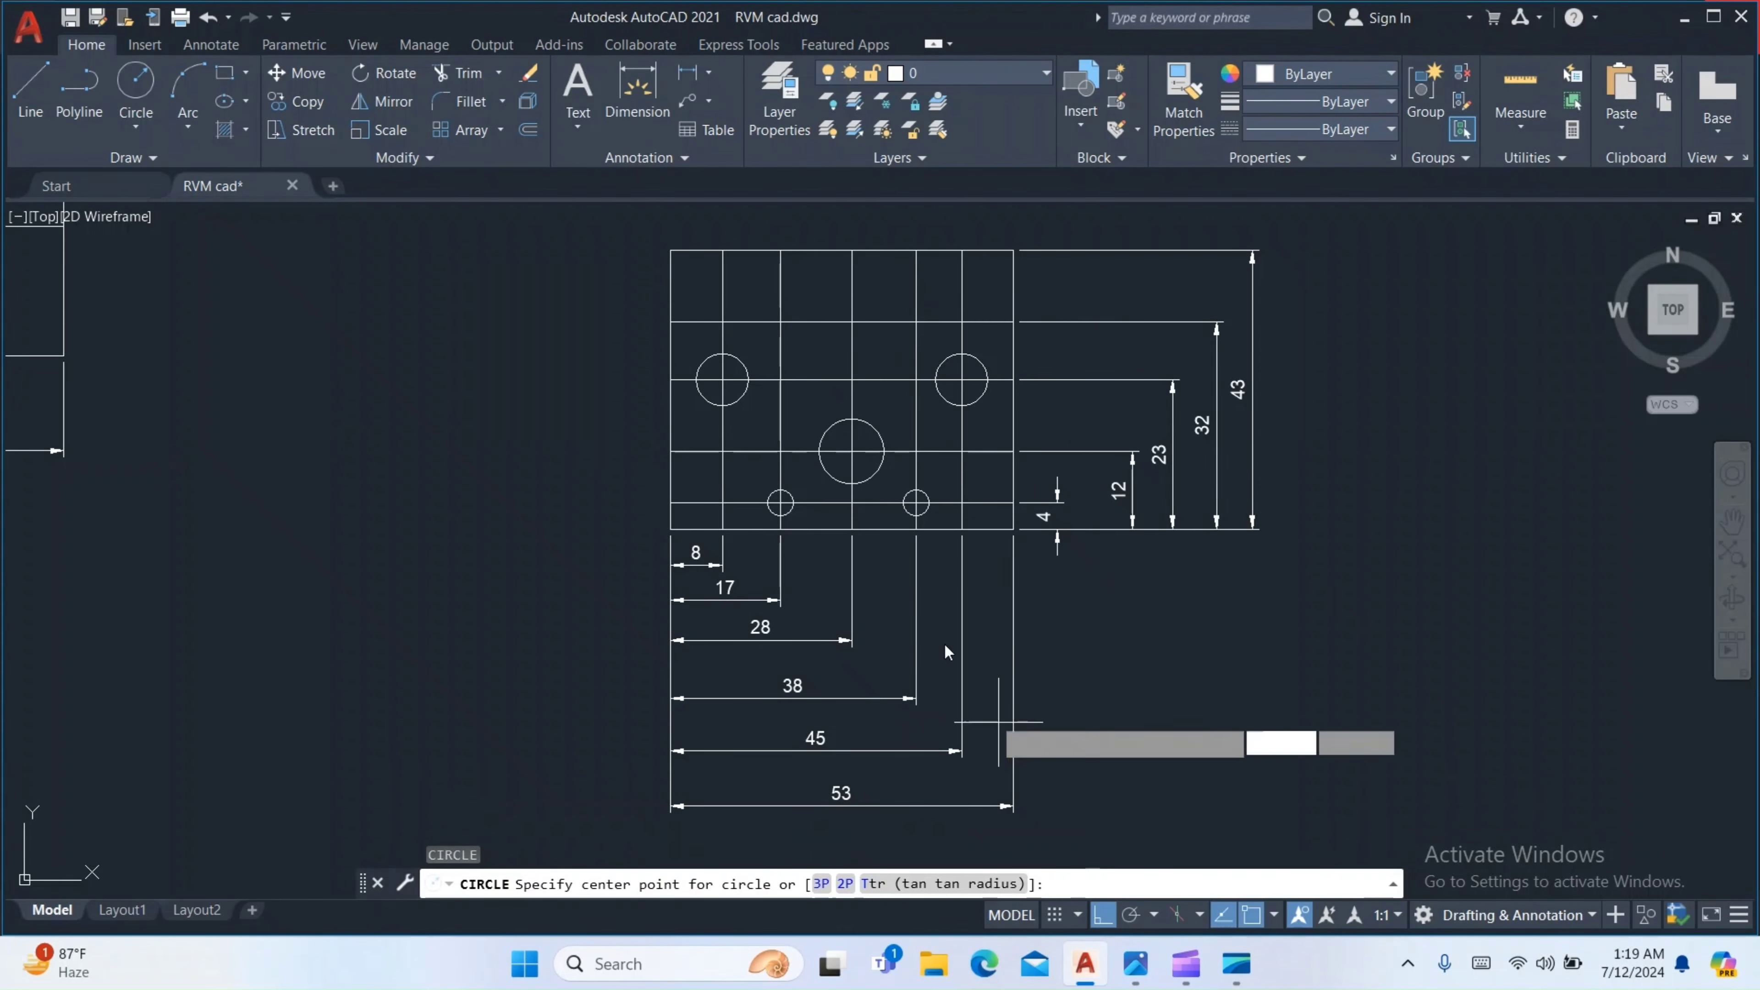
left_click(851, 322)
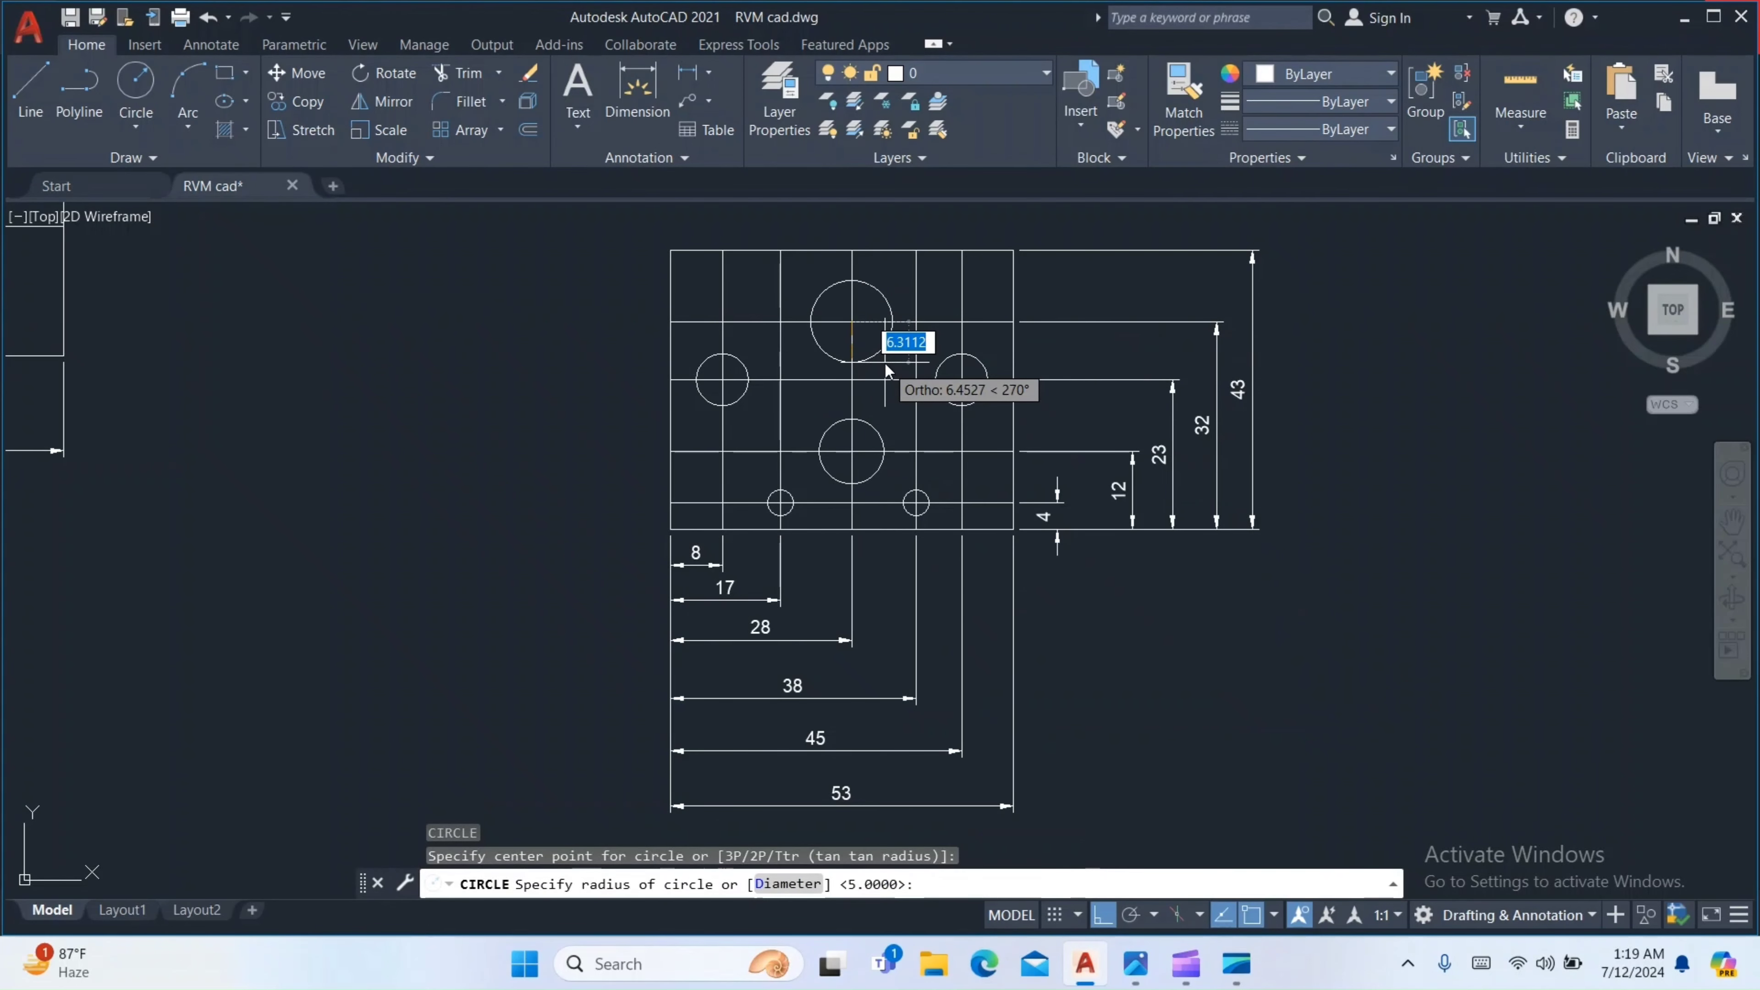
type("5")
key("Return")
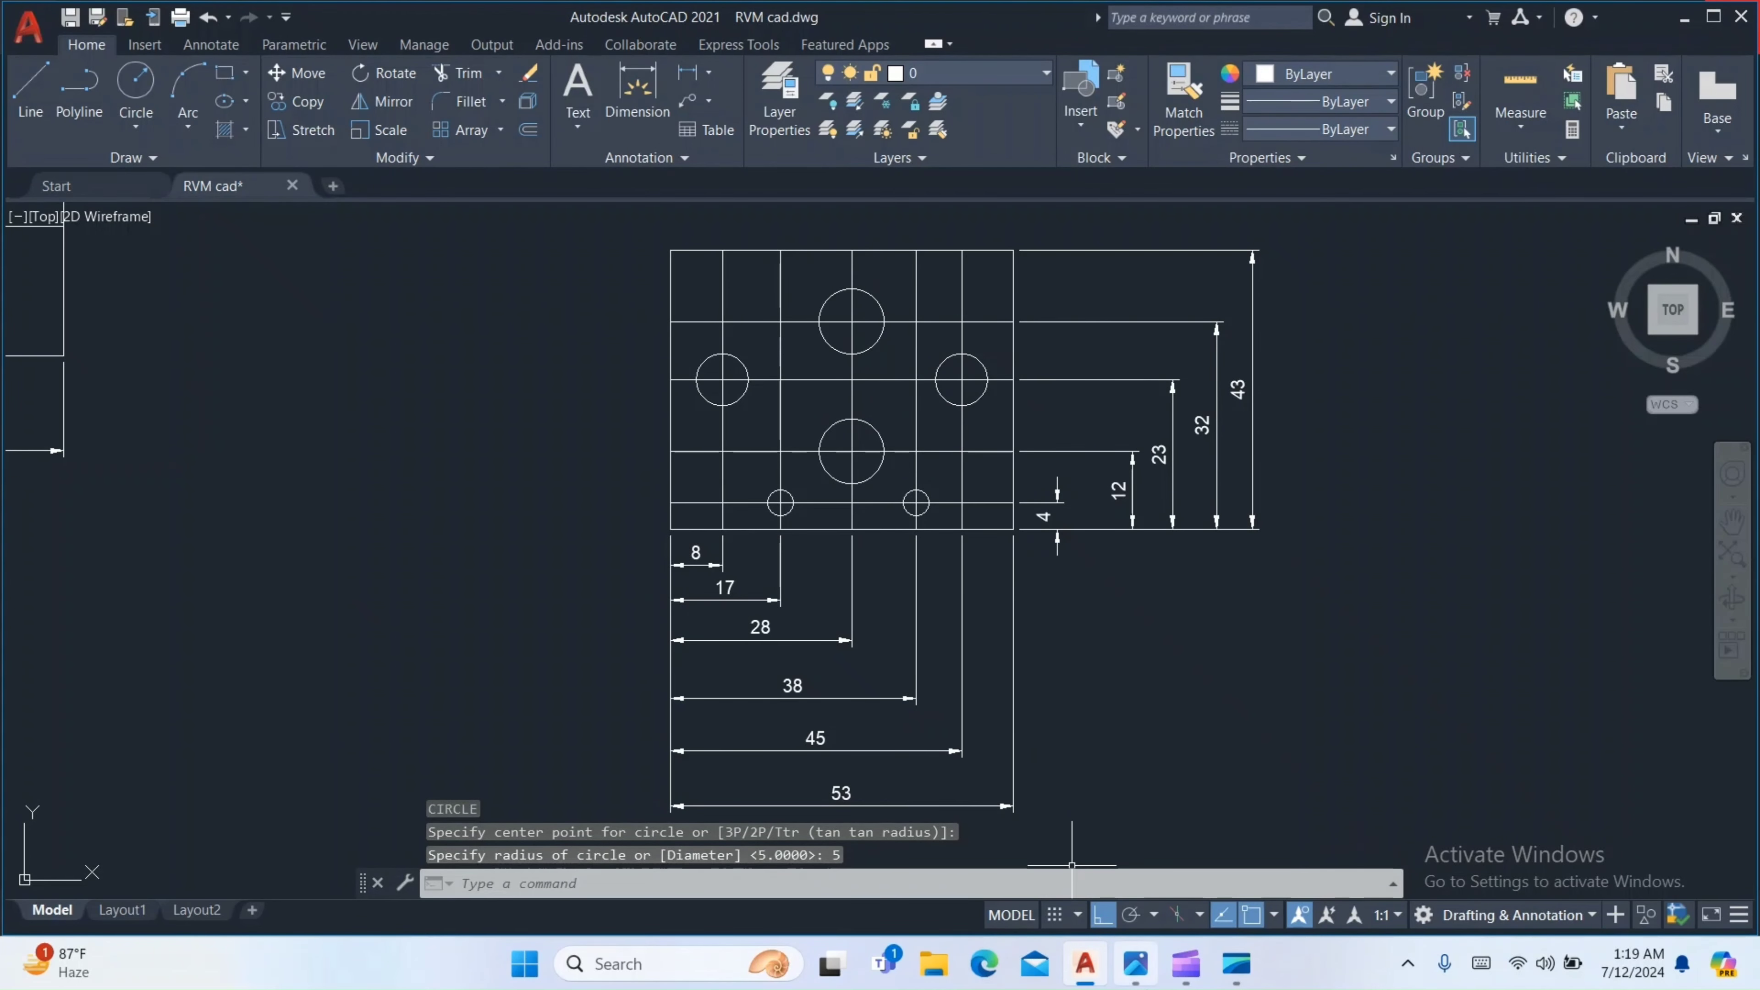
Compare the plate's holes and dimensions with the reference image in Photos, returning to the drawing in AutoCAD
left_click(1127, 969)
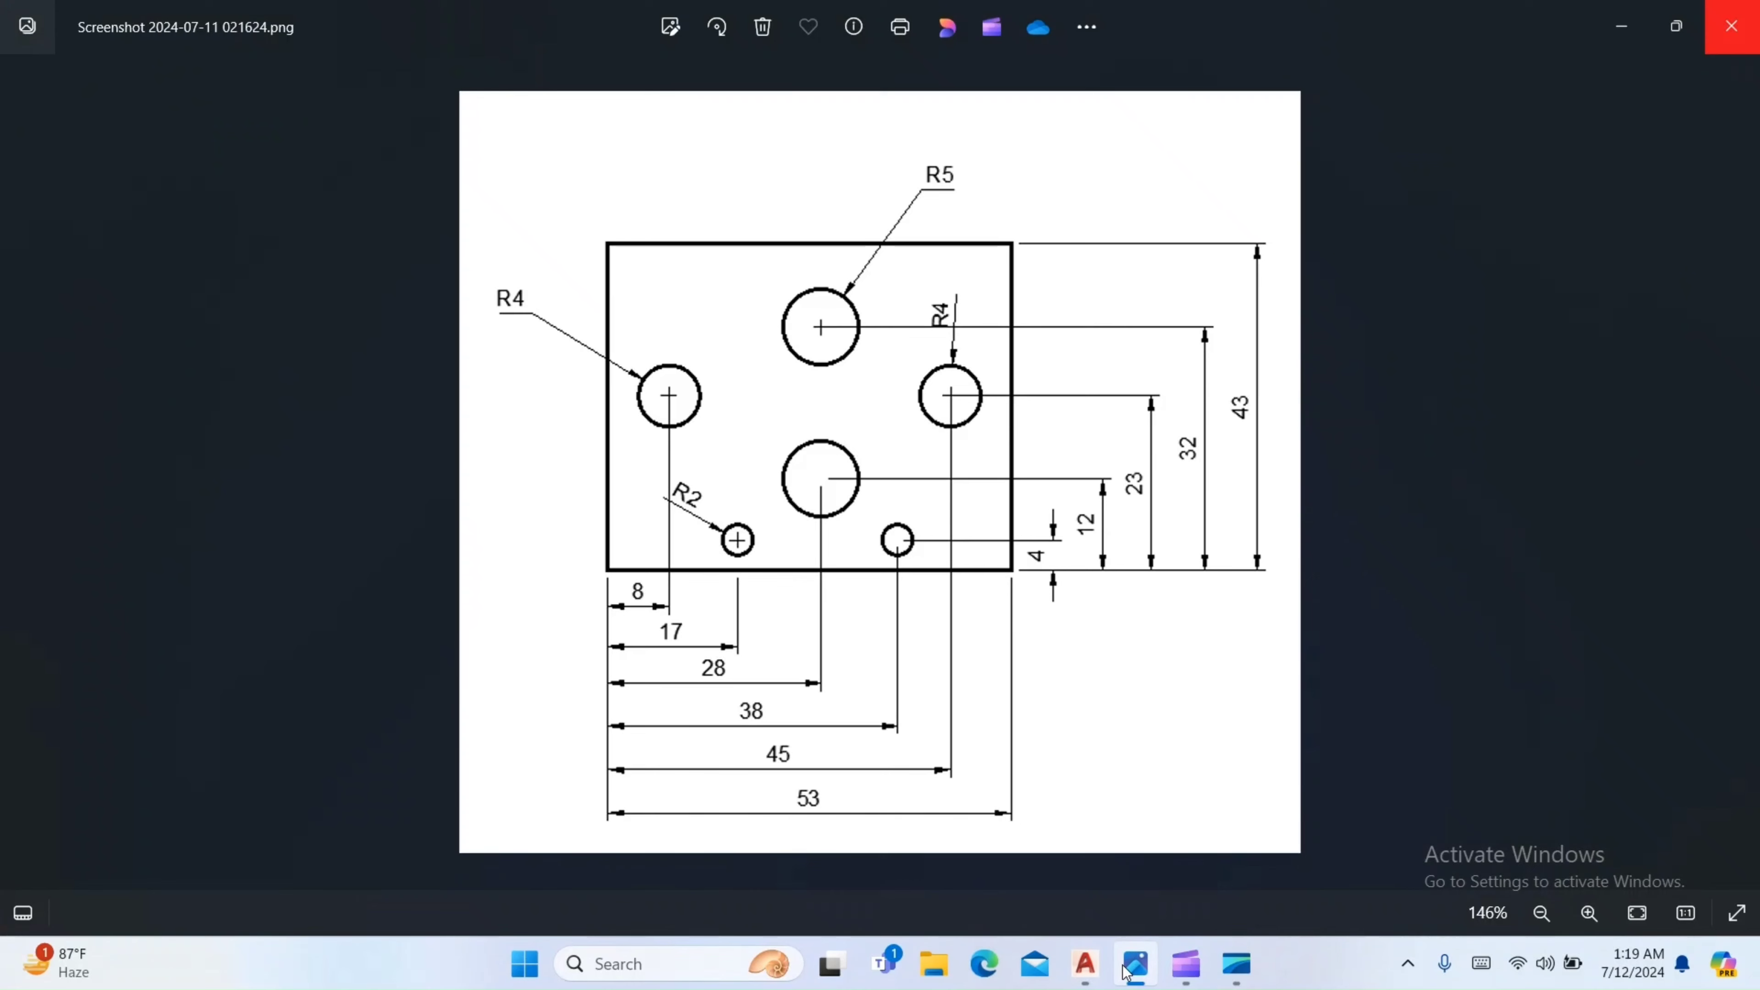
left_click(1085, 964)
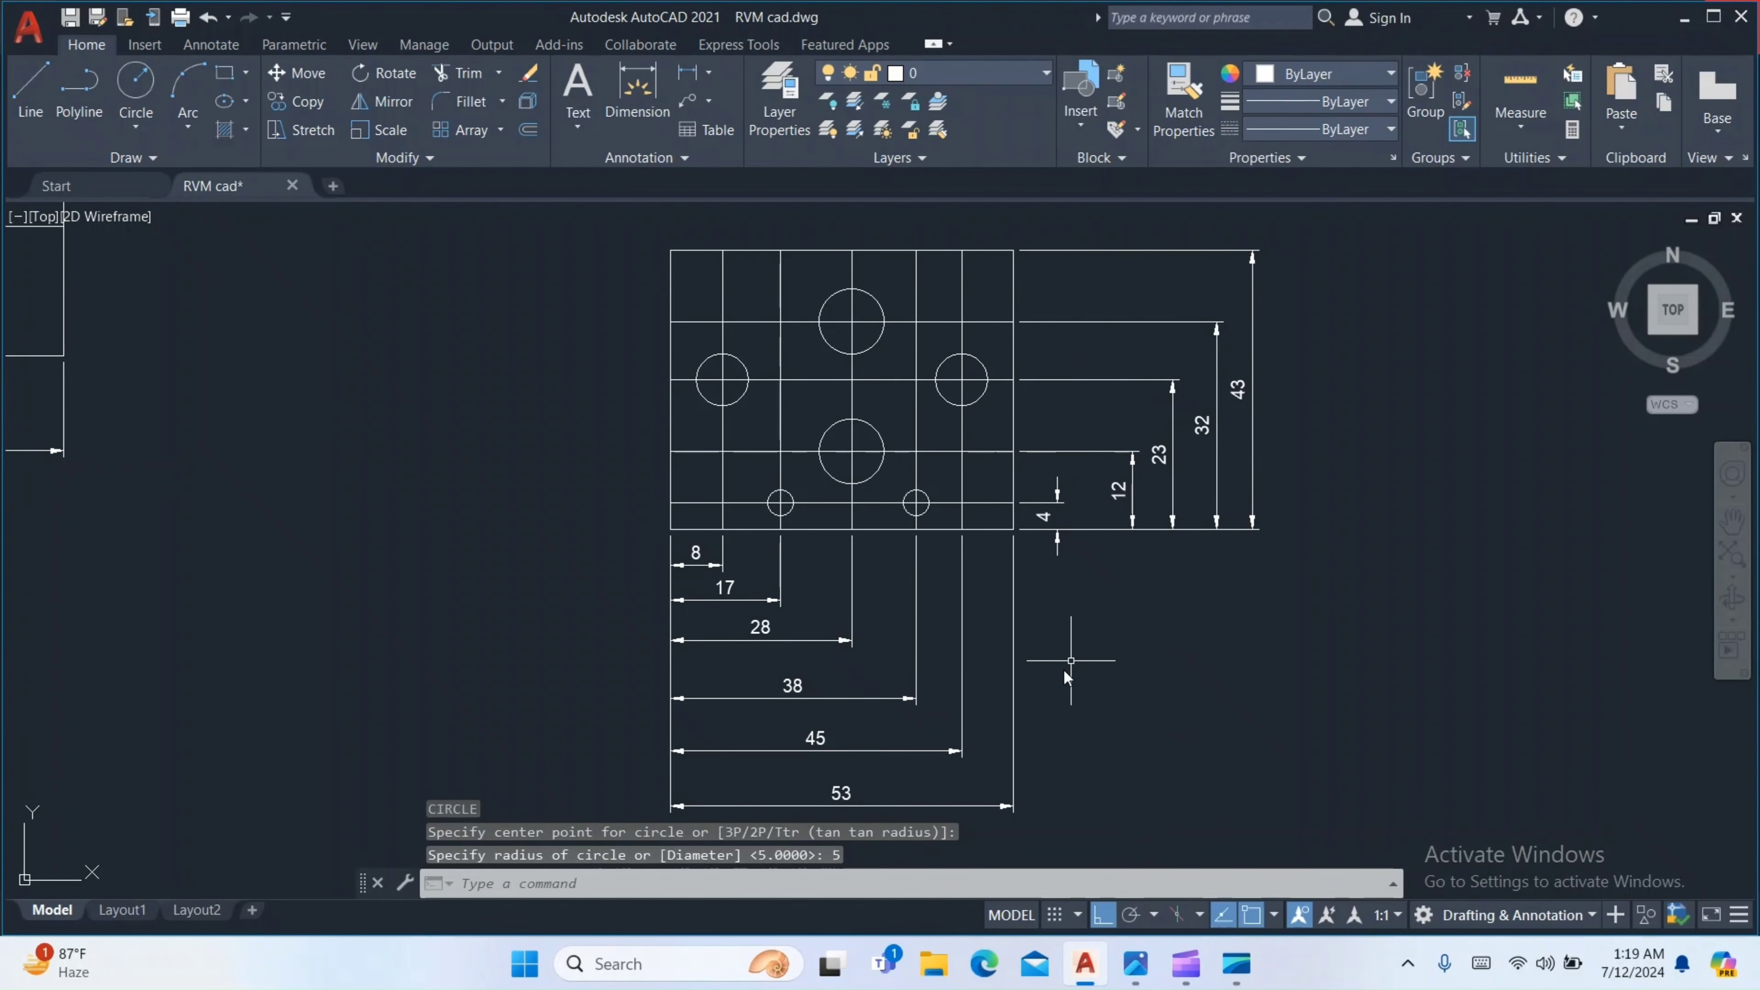
left_click(1142, 969)
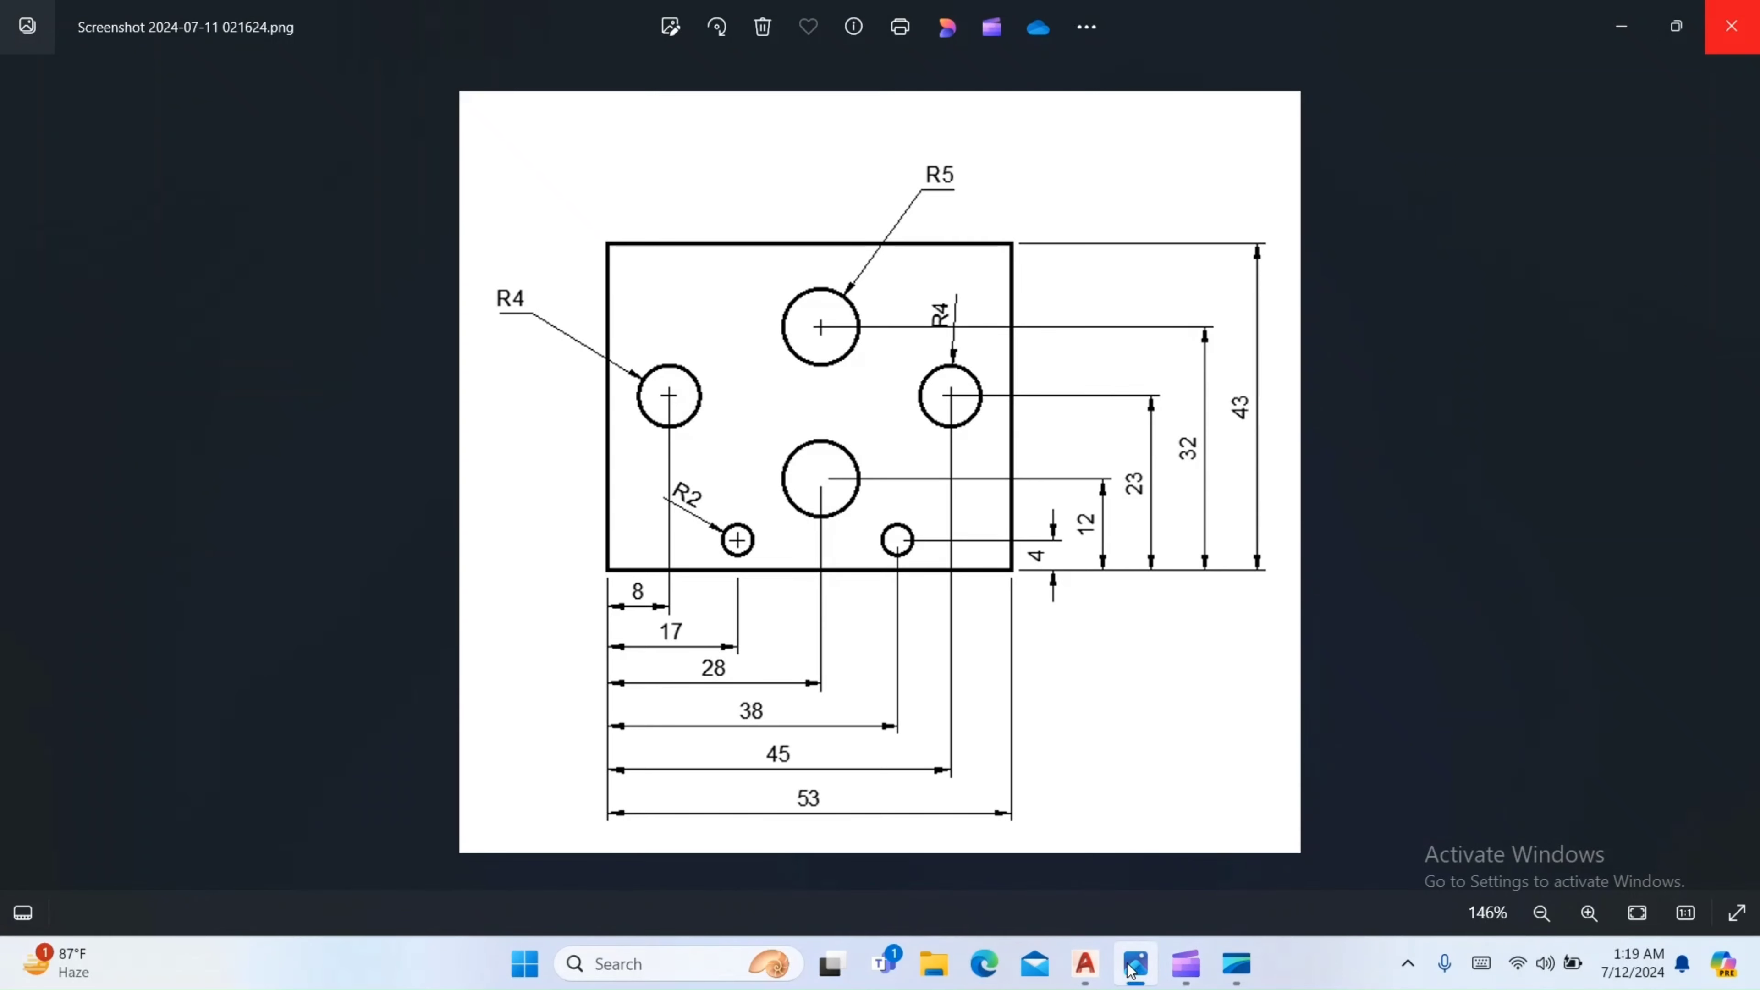
left_click(1085, 964)
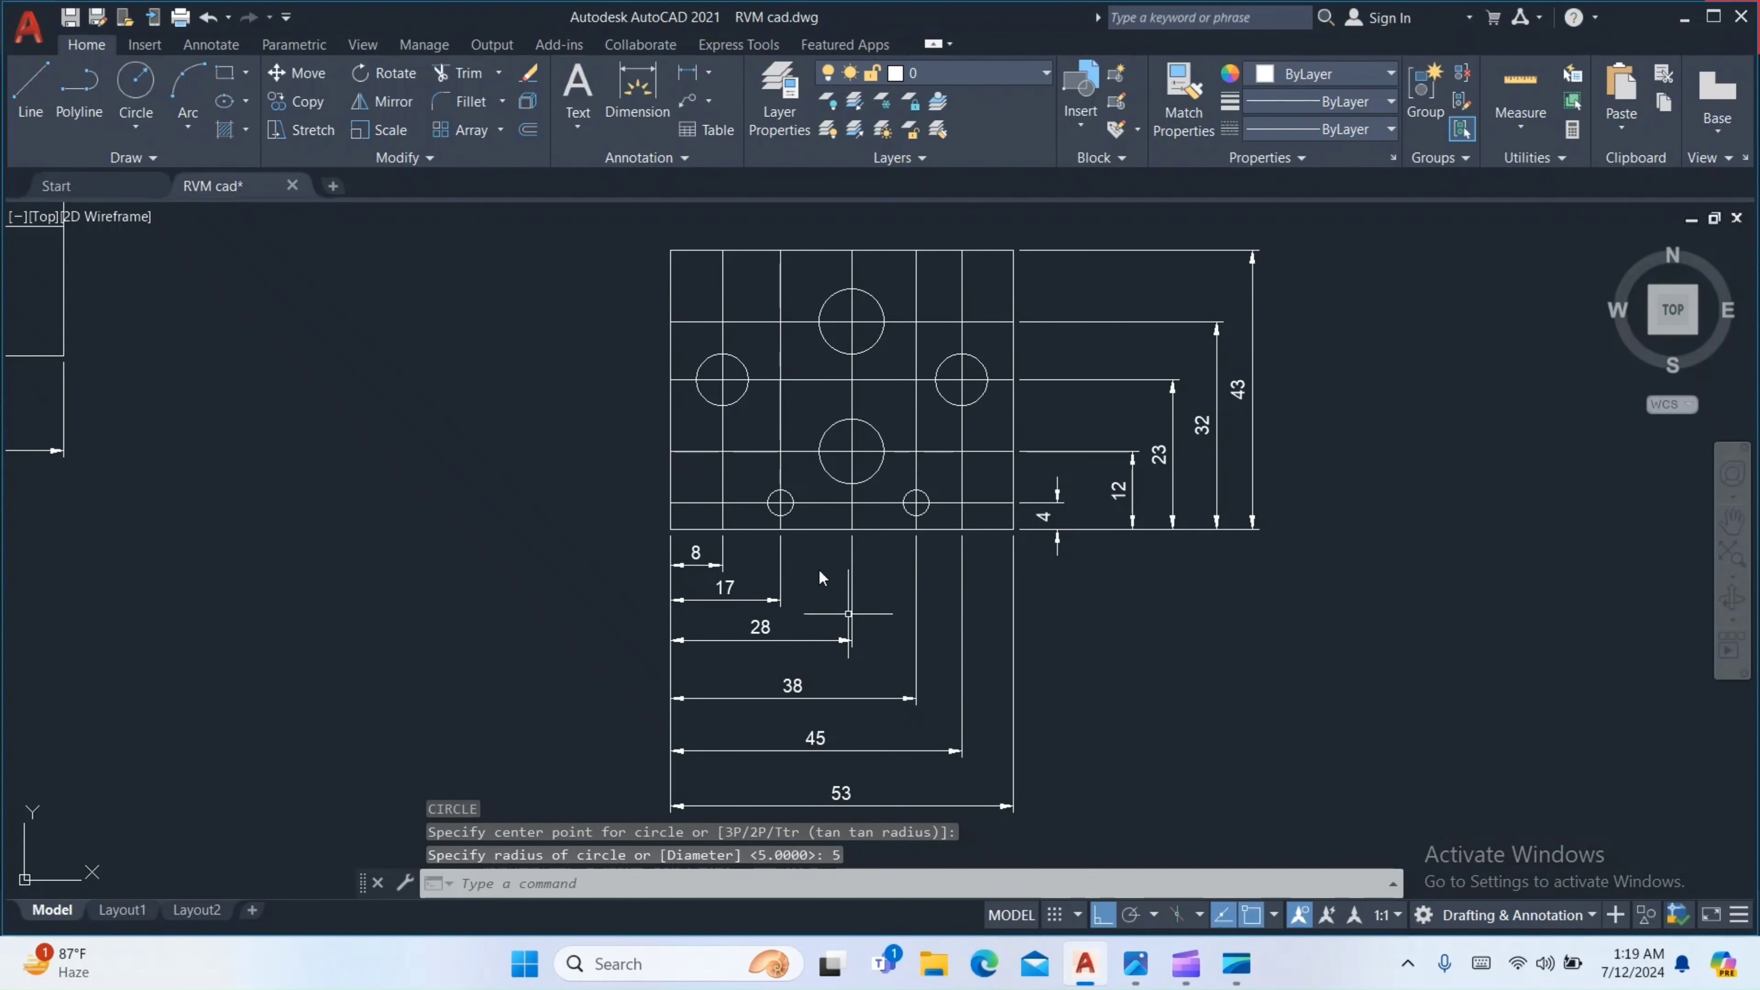
Erase the five vertical and four horizontal centre lines inside the 53 by 43 plate, keeping its outline, circles and dimensions
left_click(723, 326)
left_click(781, 361)
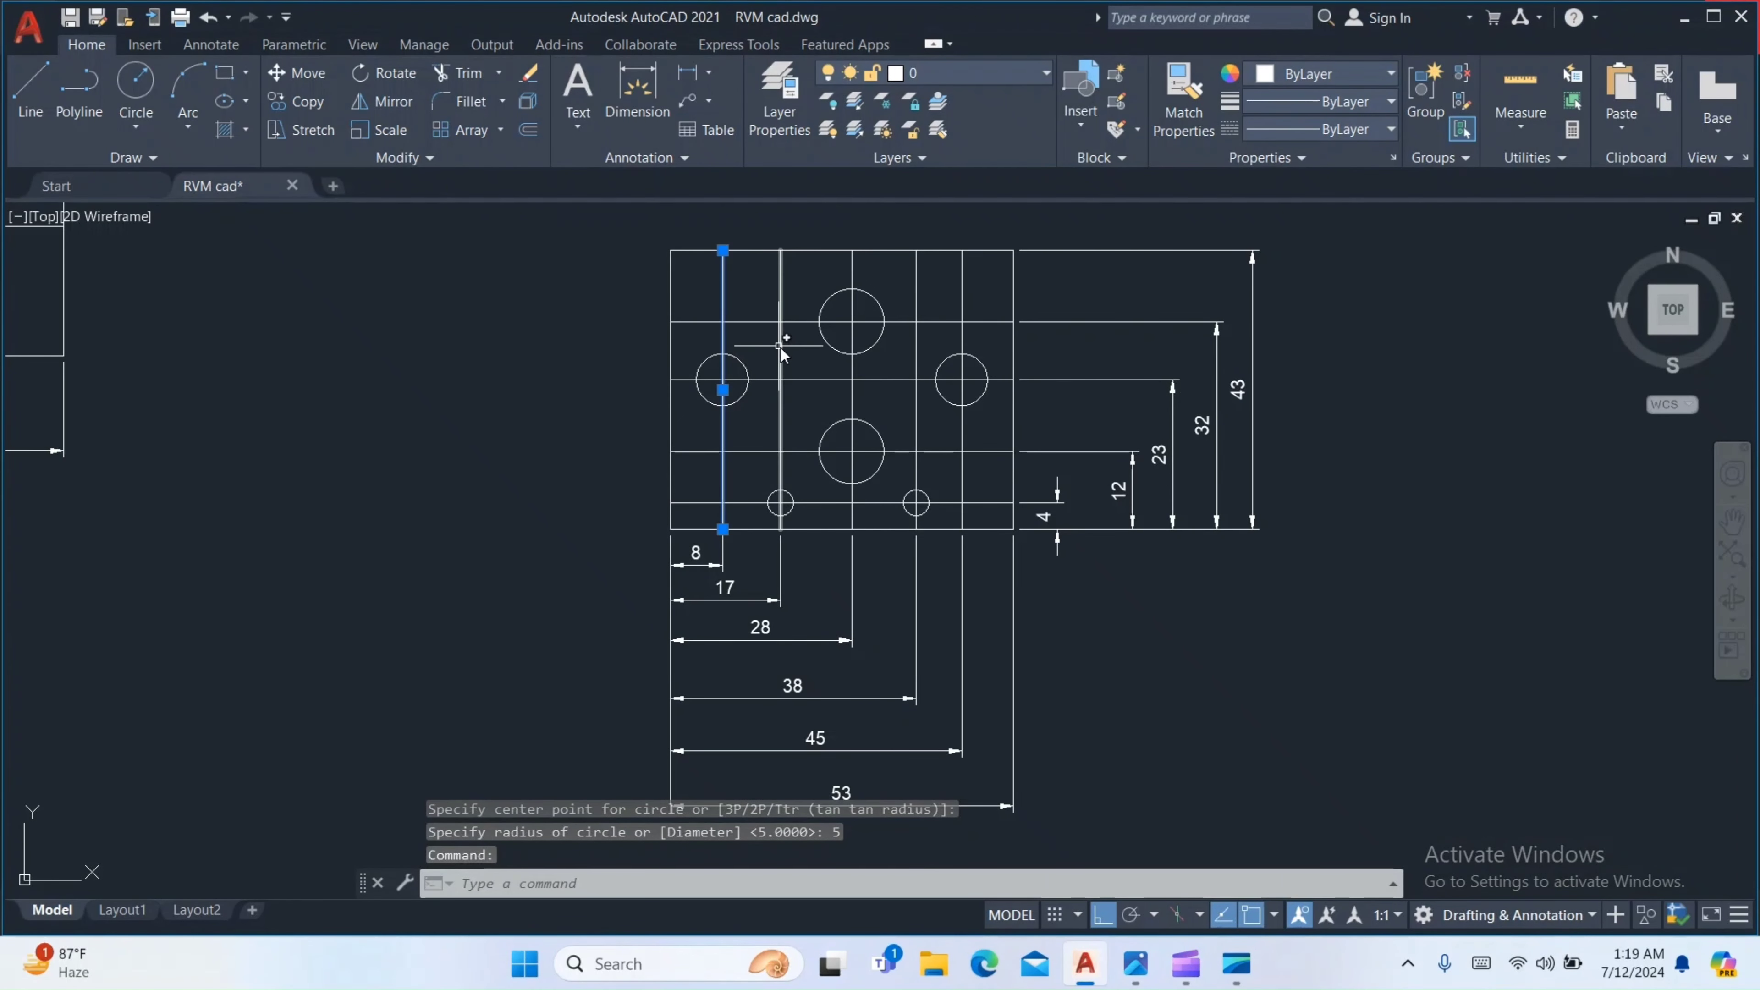
left_click(804, 376)
left_click(829, 380)
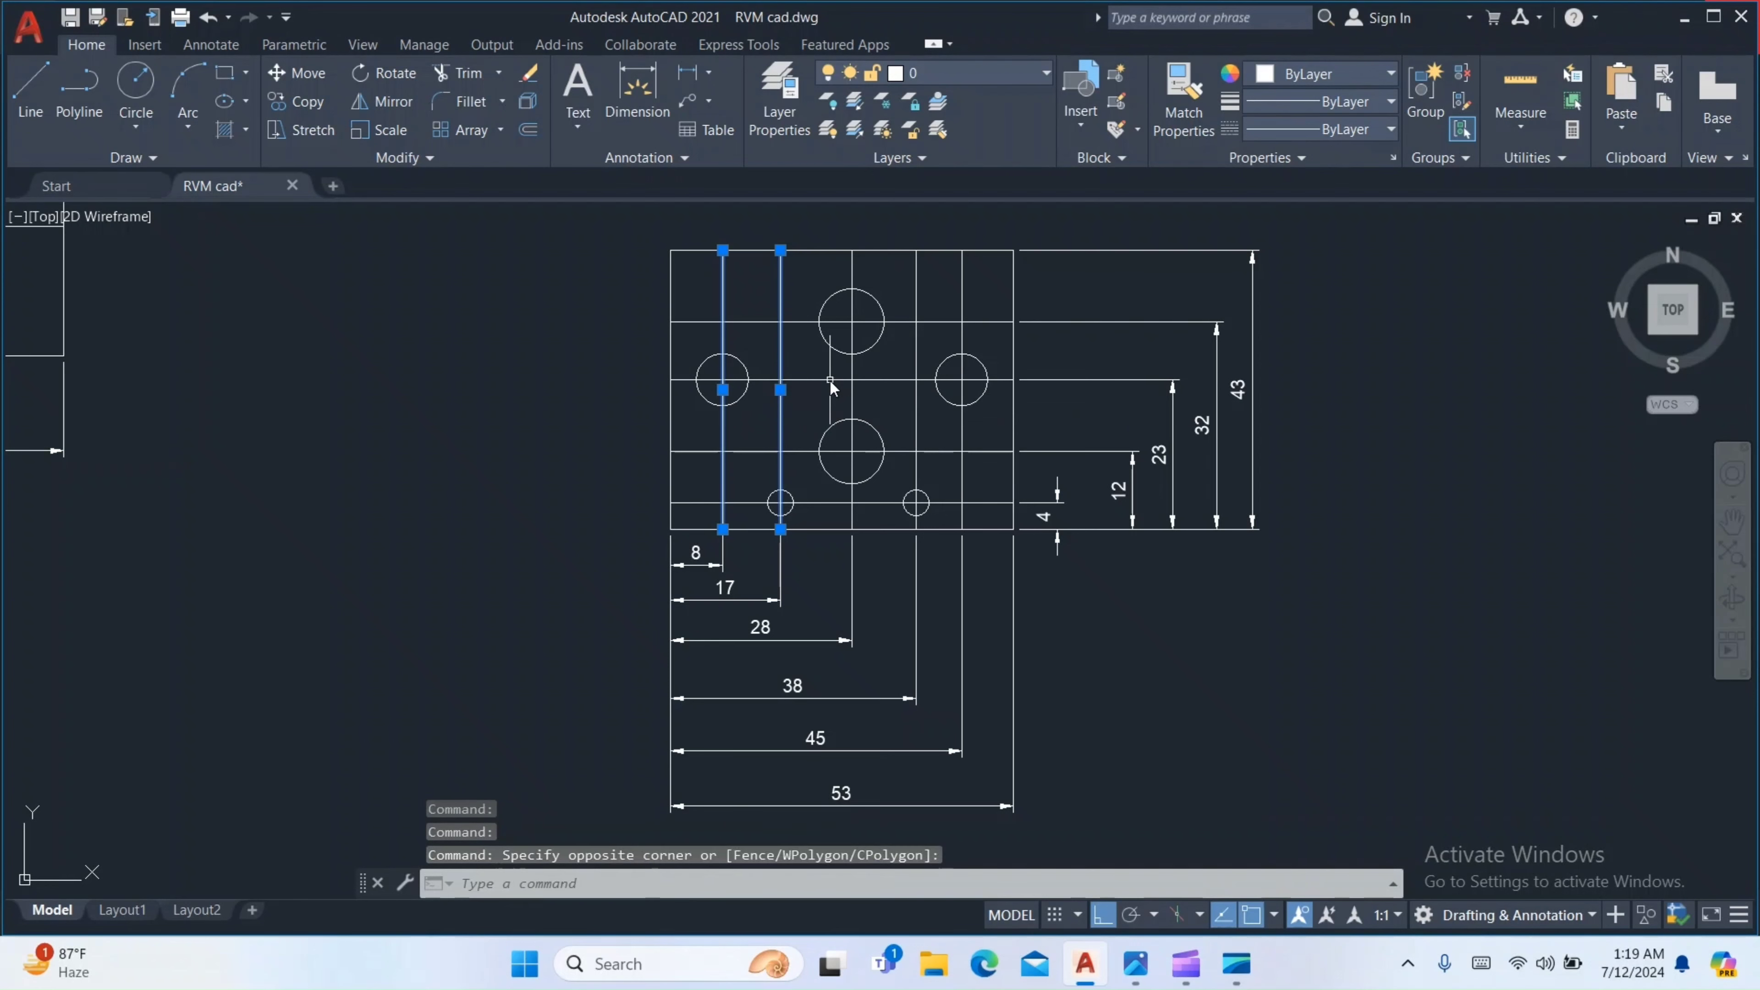
left_click(842, 380)
left_click(917, 322)
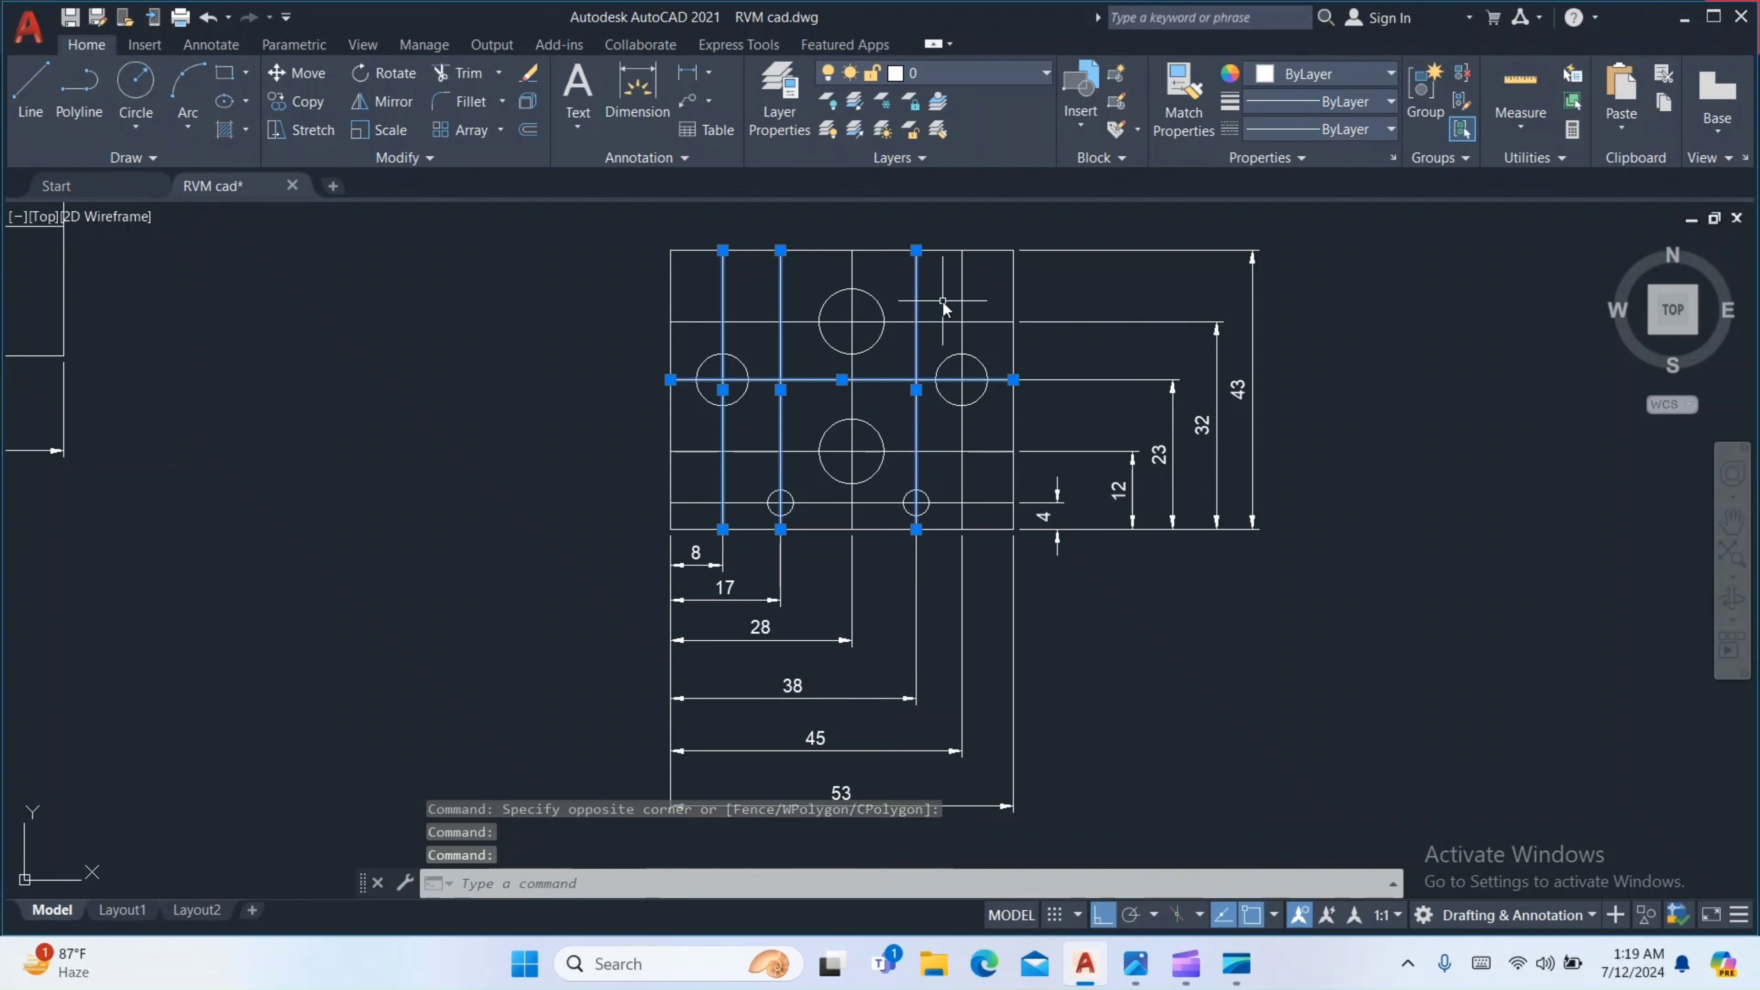
left_click(960, 309)
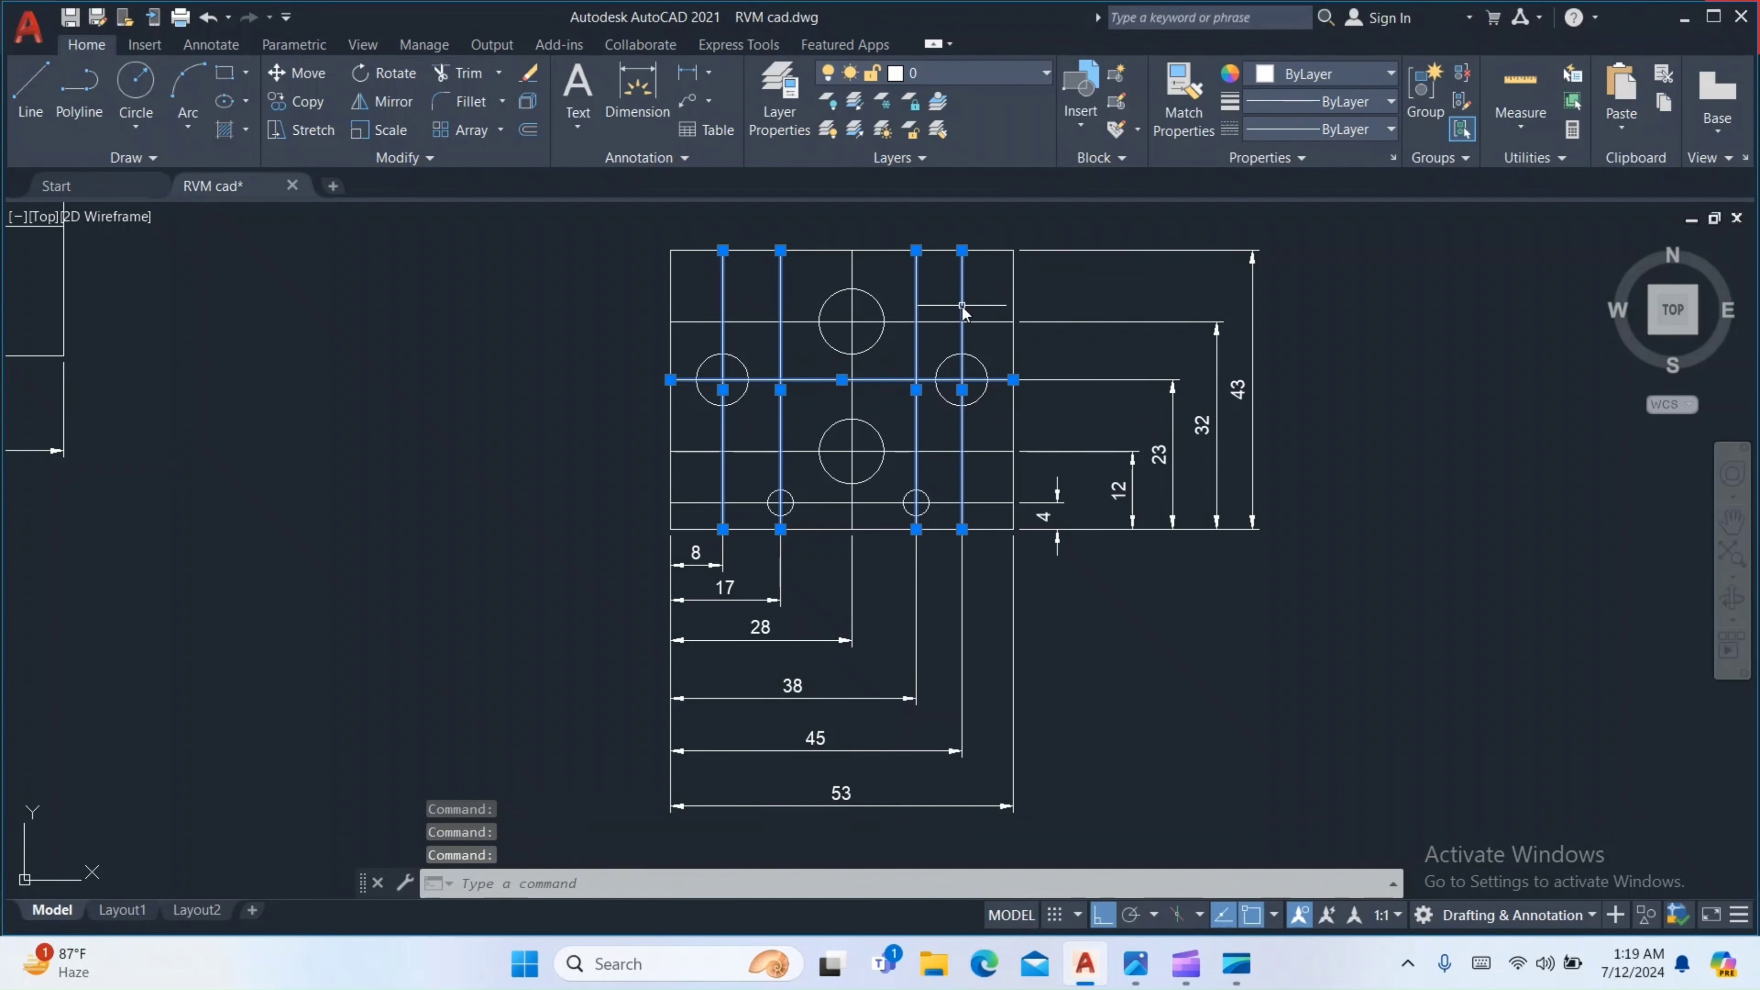
left_click(983, 322)
left_click(989, 463)
left_click(984, 443)
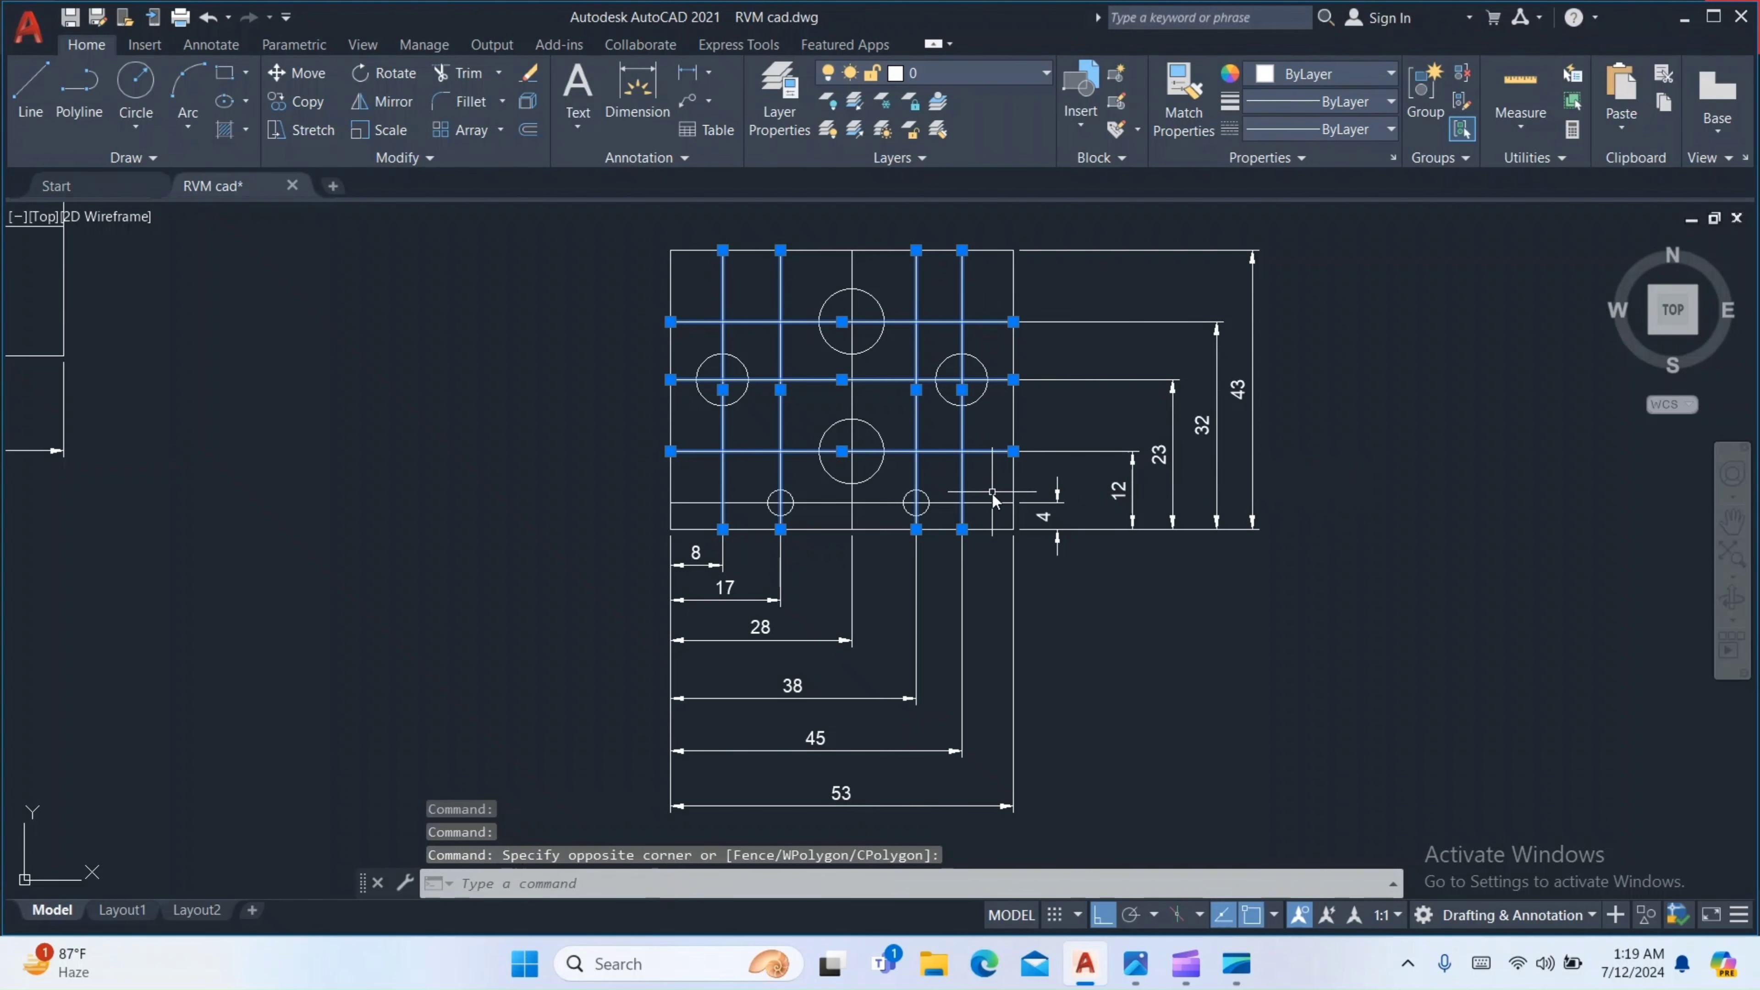
left_click(993, 503)
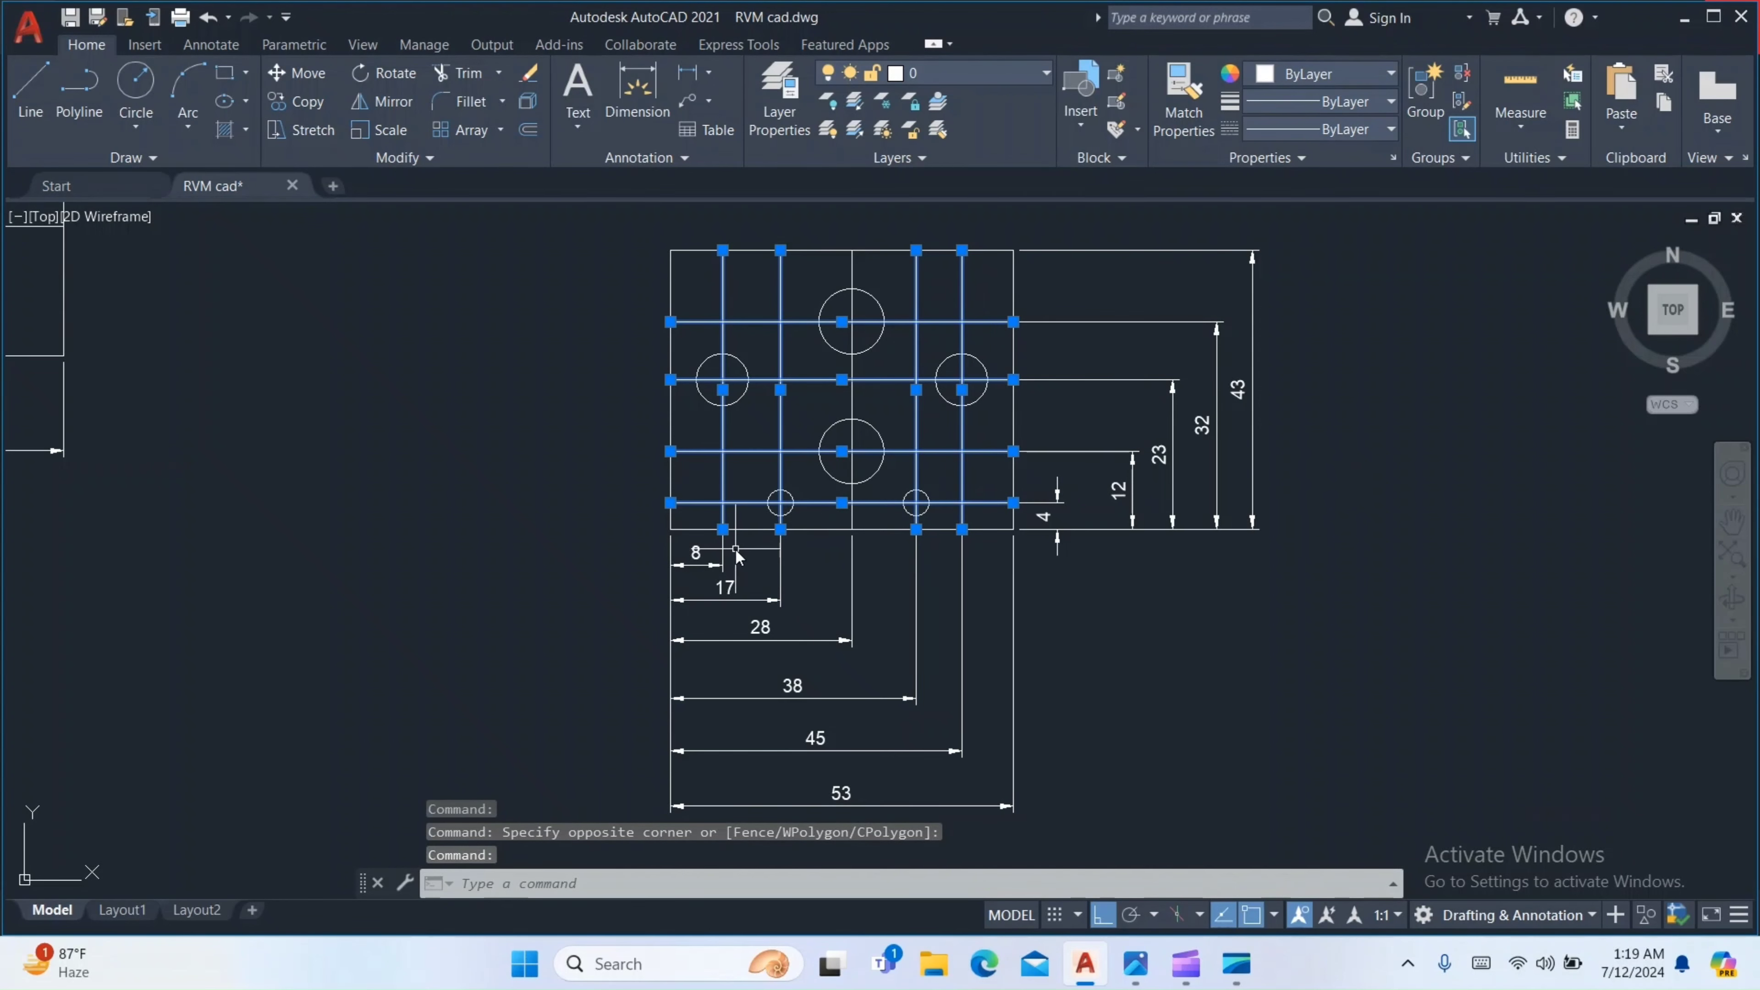
key("Delete")
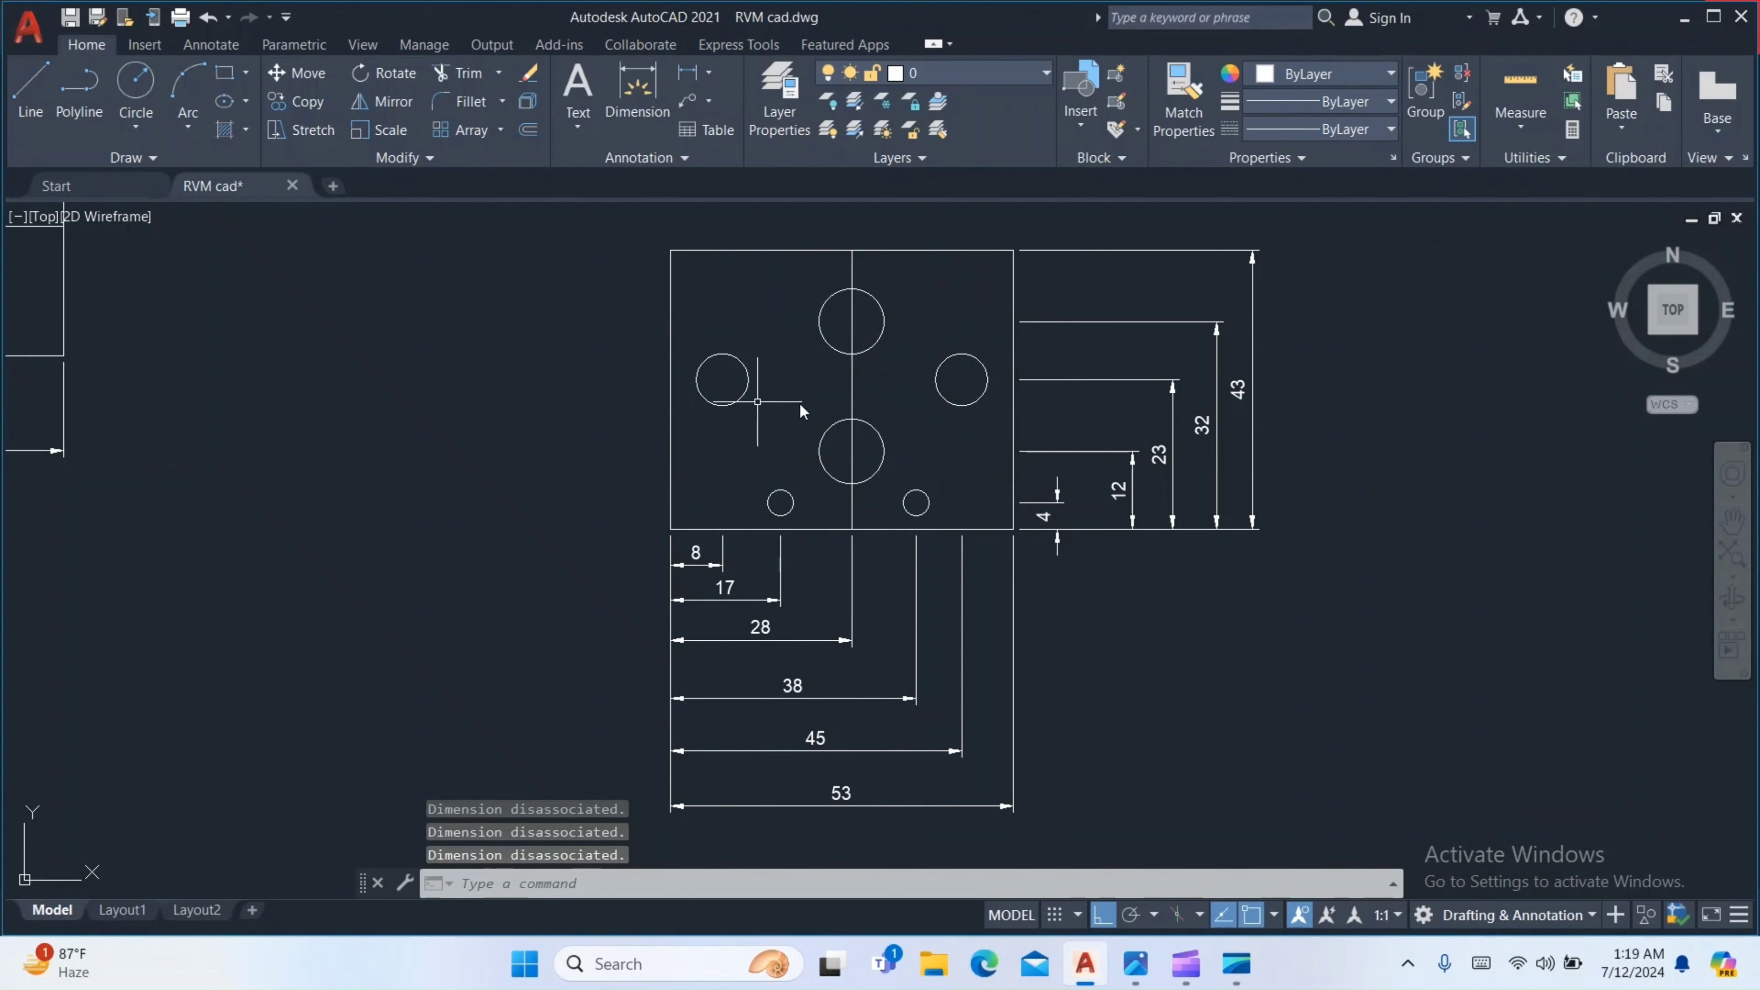
left_click(851, 399)
key("Delete")
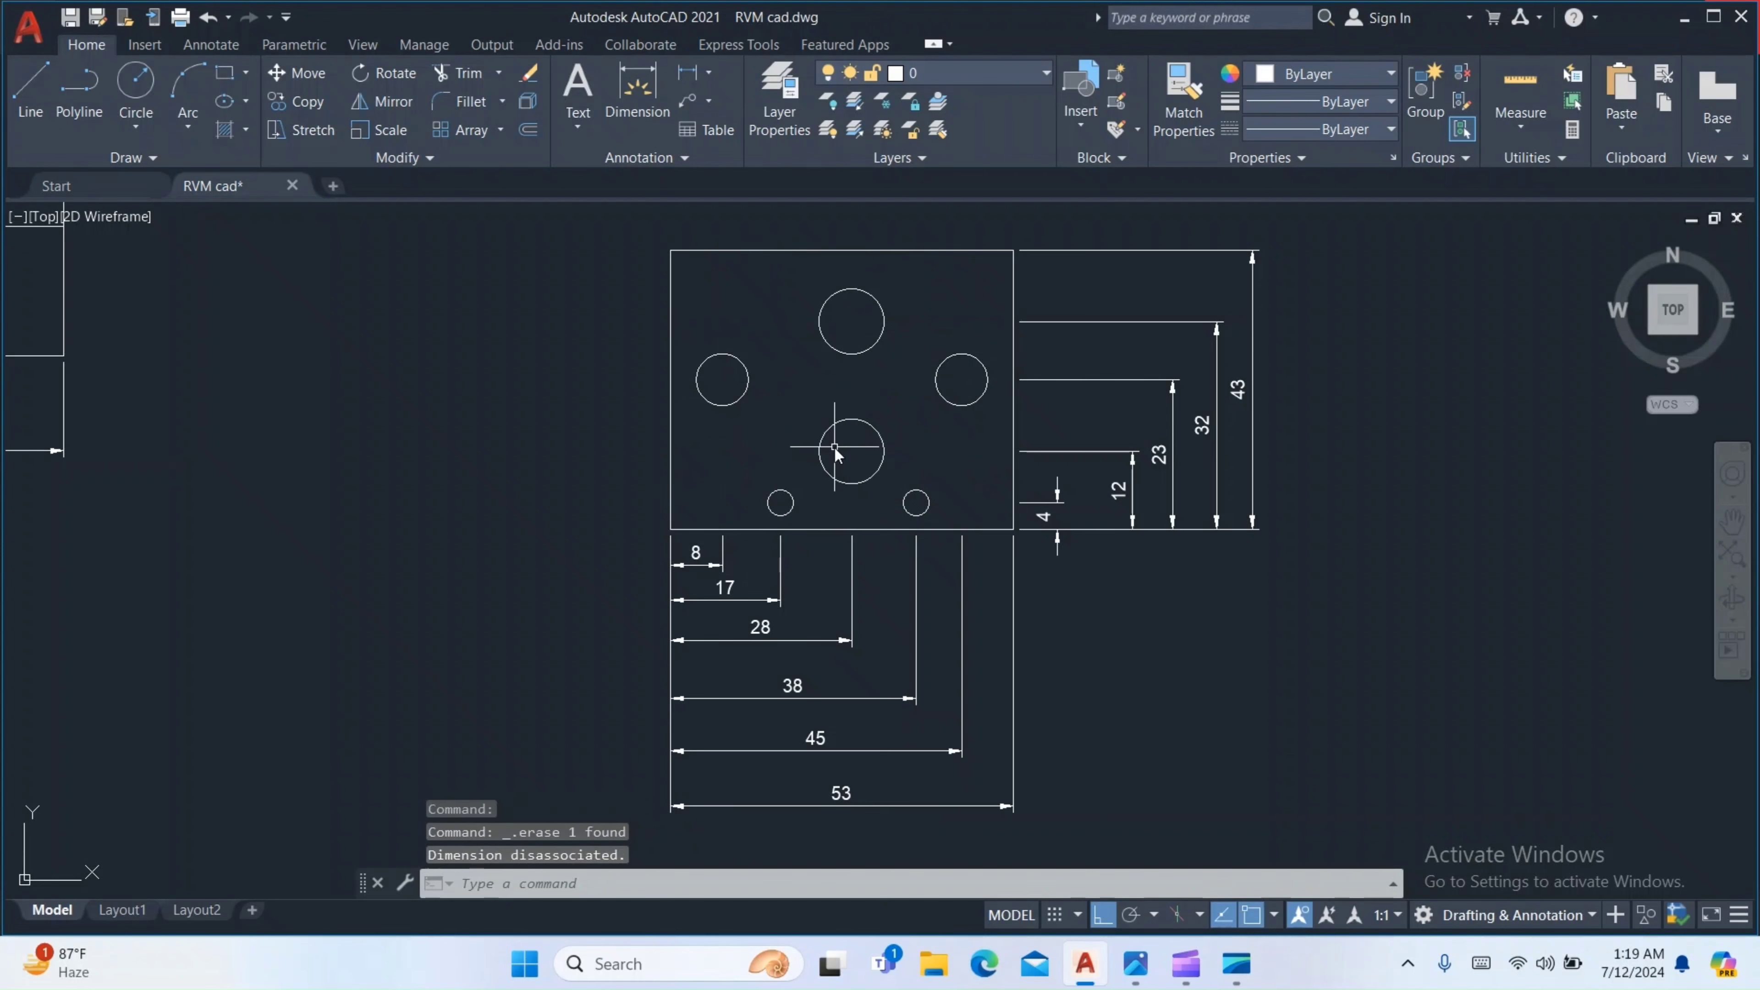
Bring the two earlier rectangular plates into view together with the 53 by 43 plate
scroll(692, 478, "down", 2)
middle_click_drag(616, 474, 1011, 534)
scroll(942, 512, "down", 2)
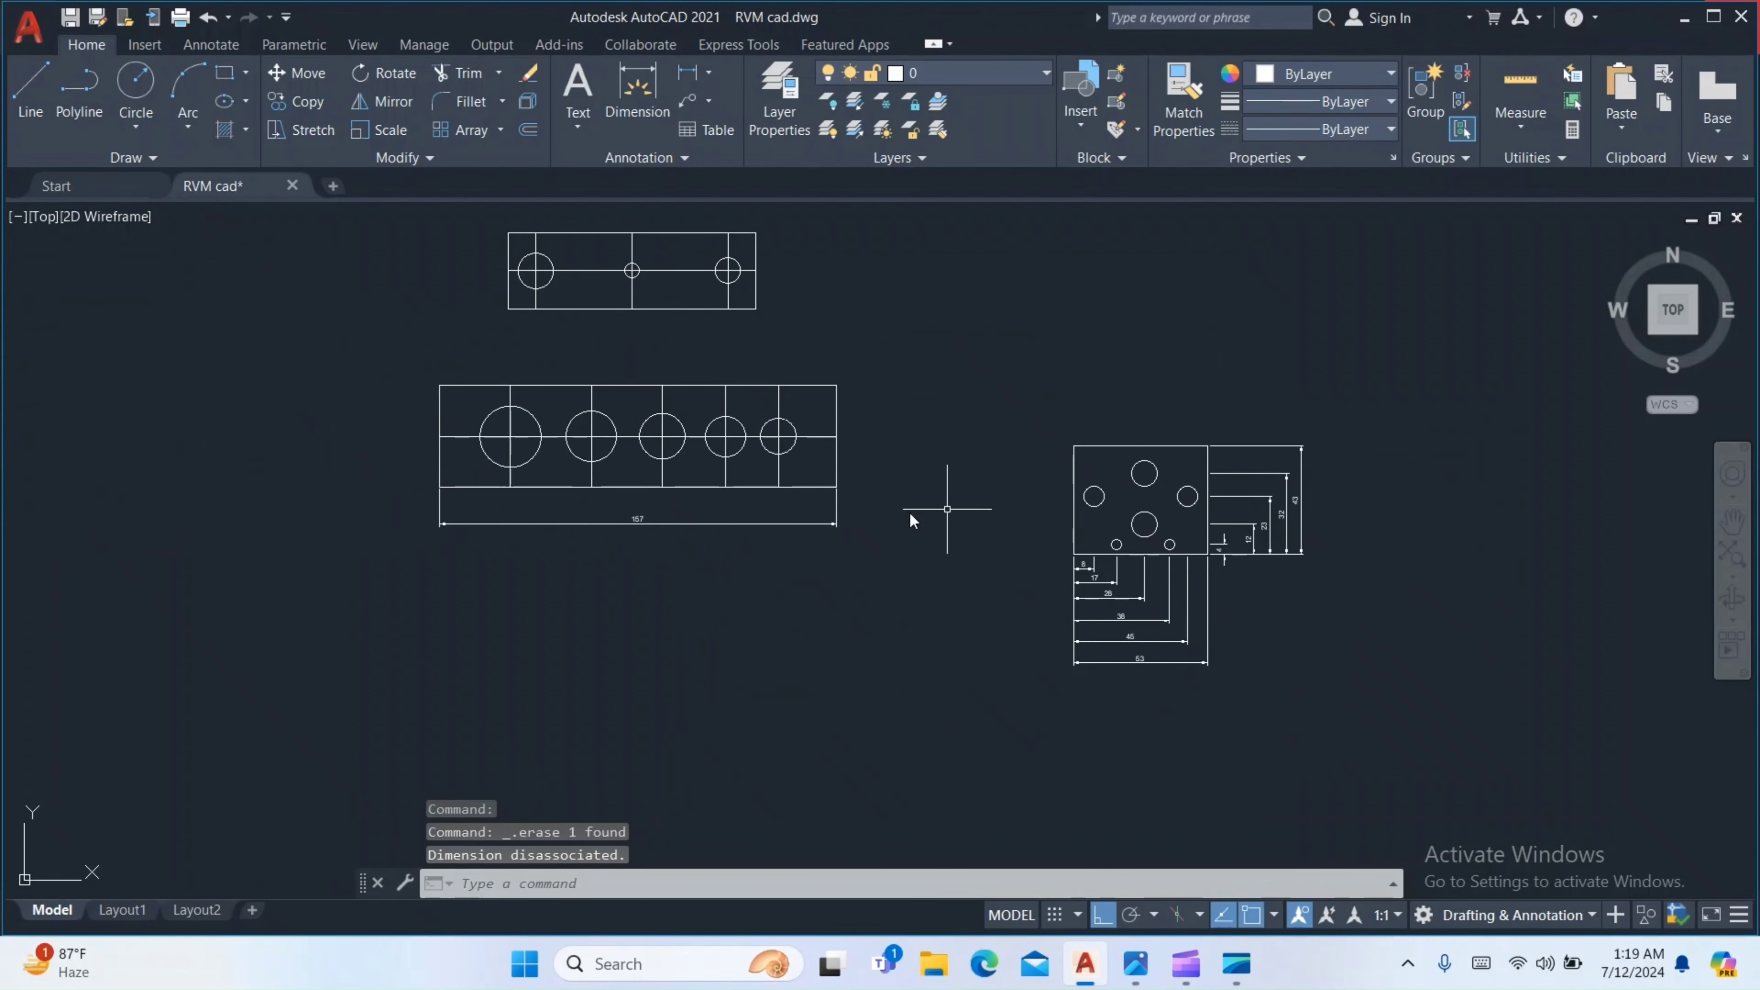
middle_click_drag(645, 458, 631, 523)
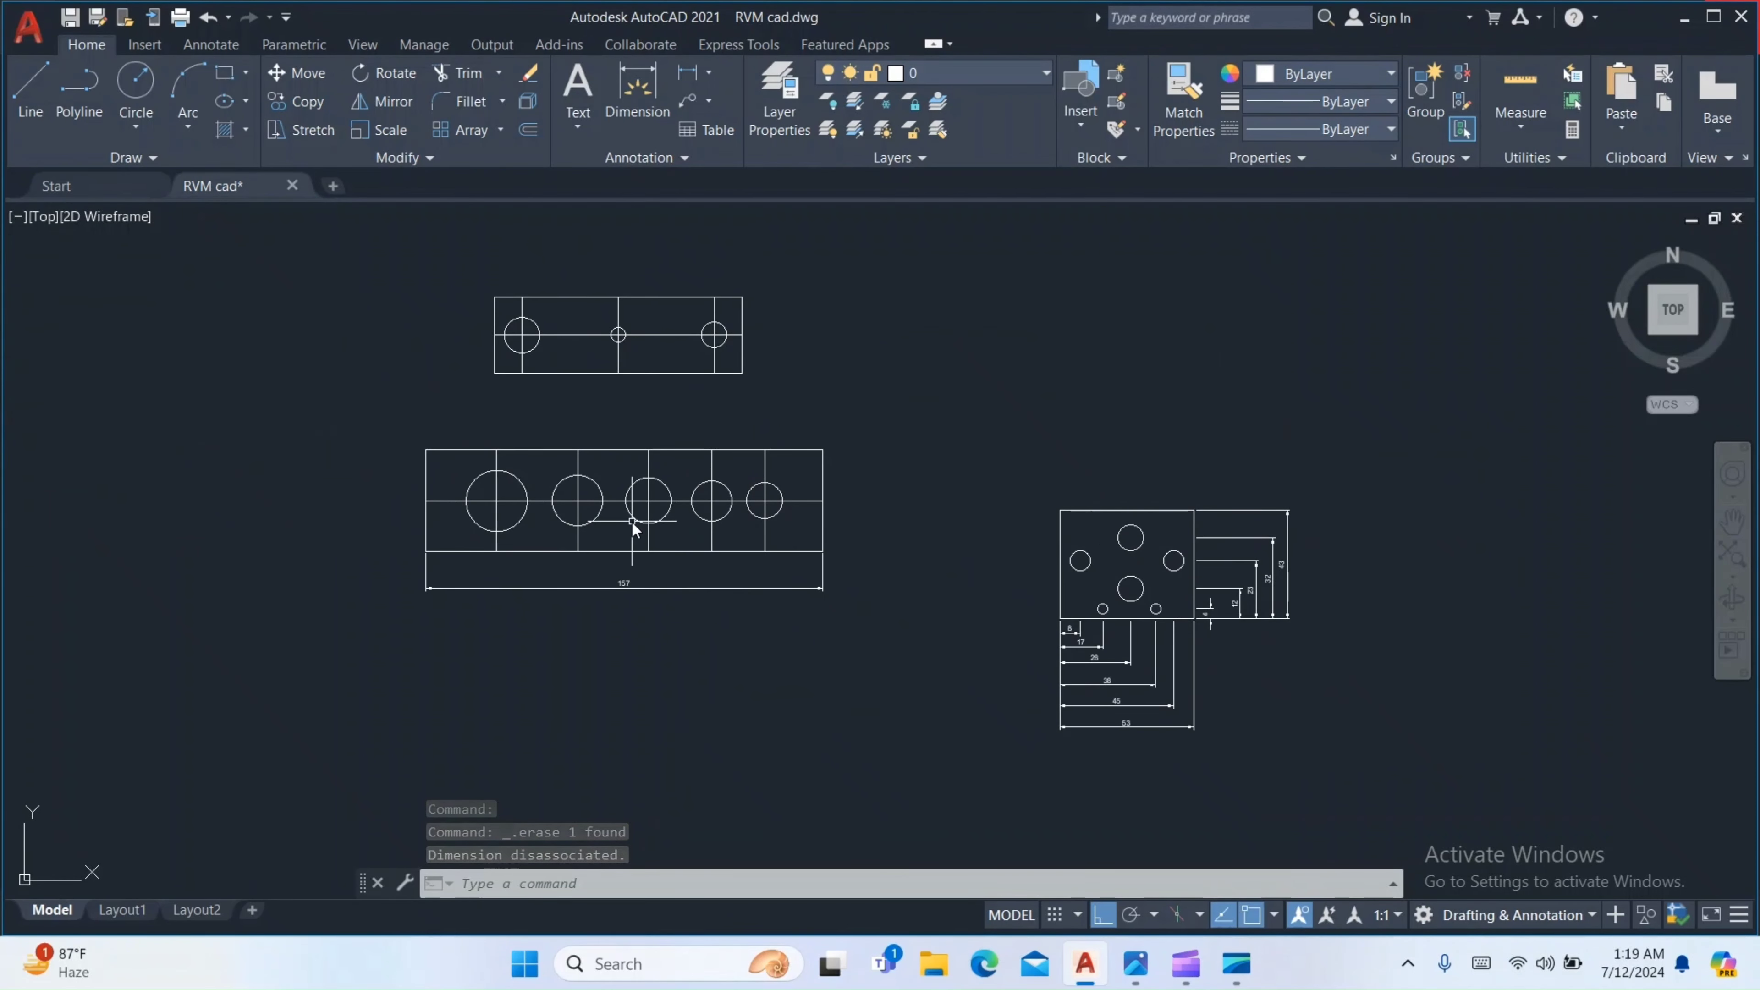